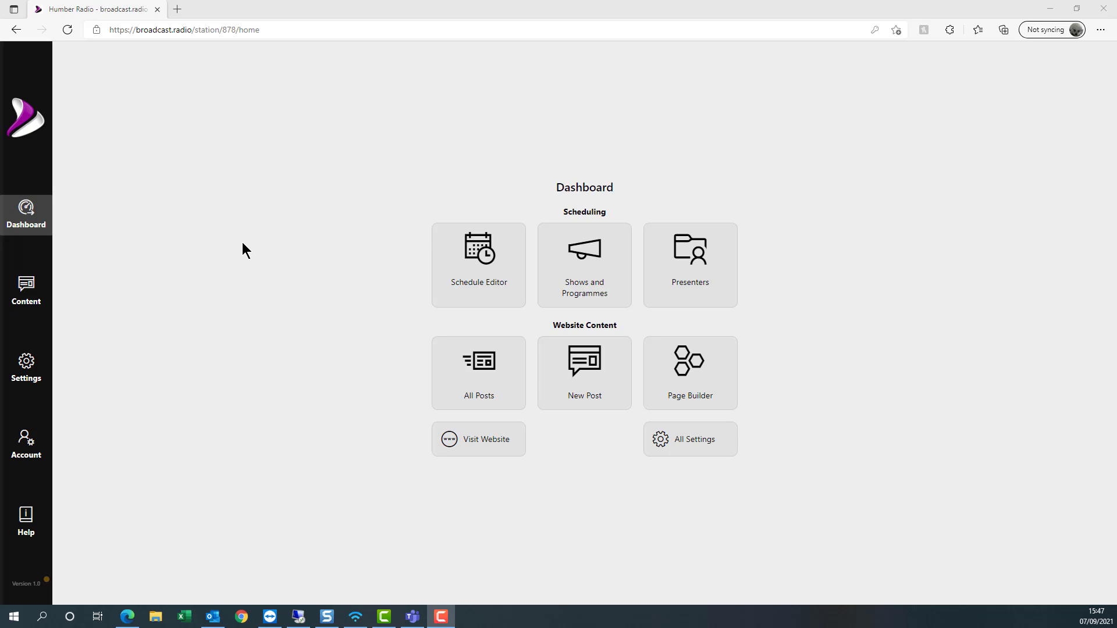
# - Open the station's public website, view the Manually Add Stories article, then go to its News page
pyautogui.click(482, 442)
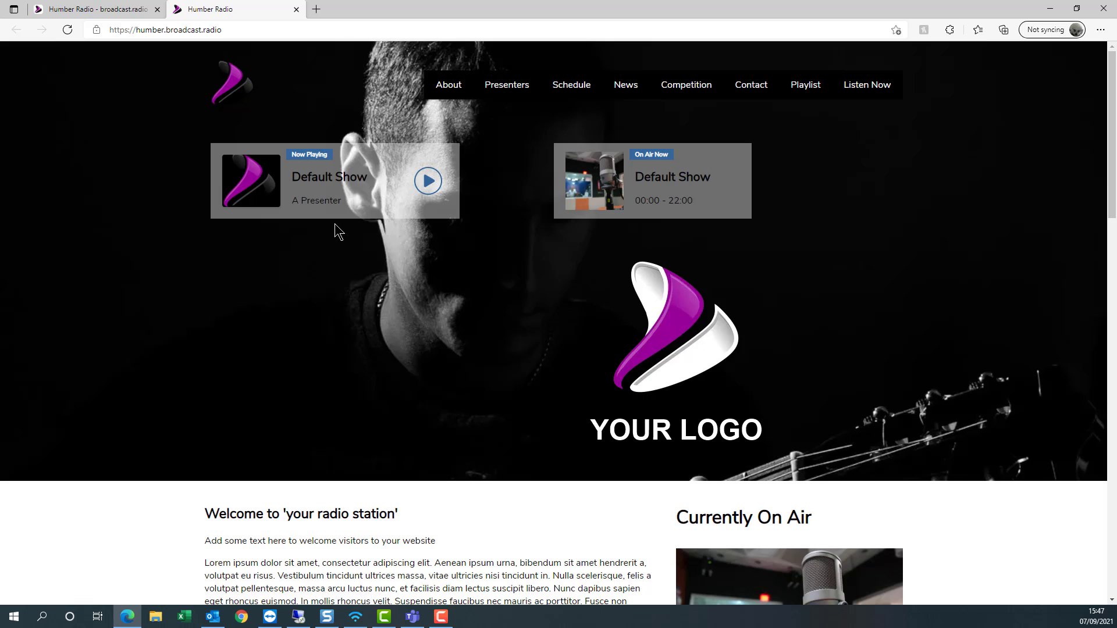
pyautogui.scroll(-10, 487, 290)
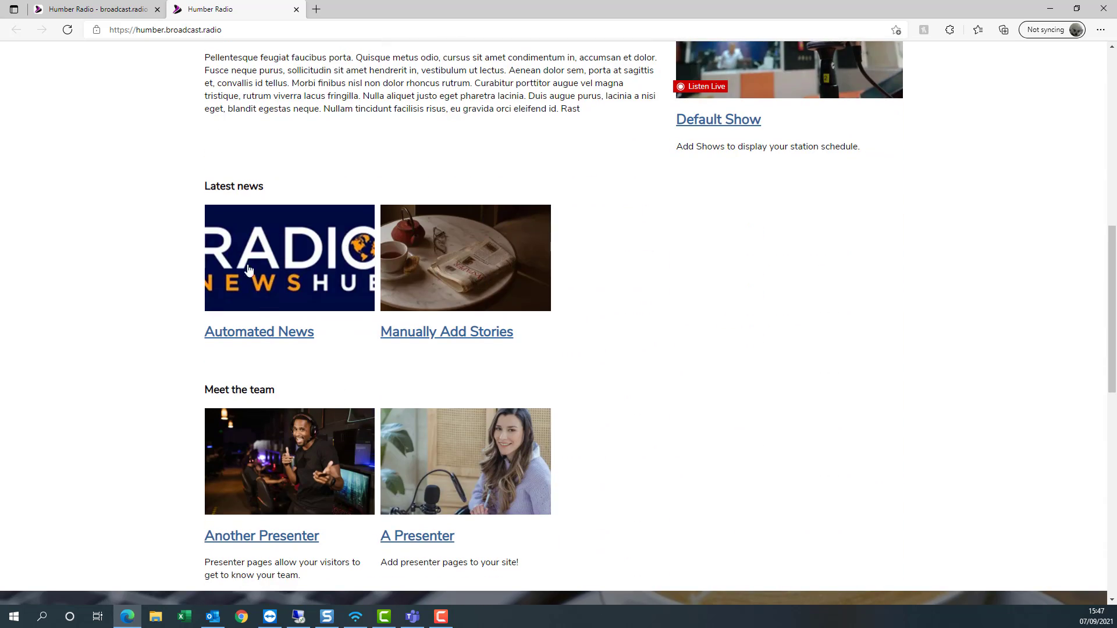
pyautogui.click(441, 333)
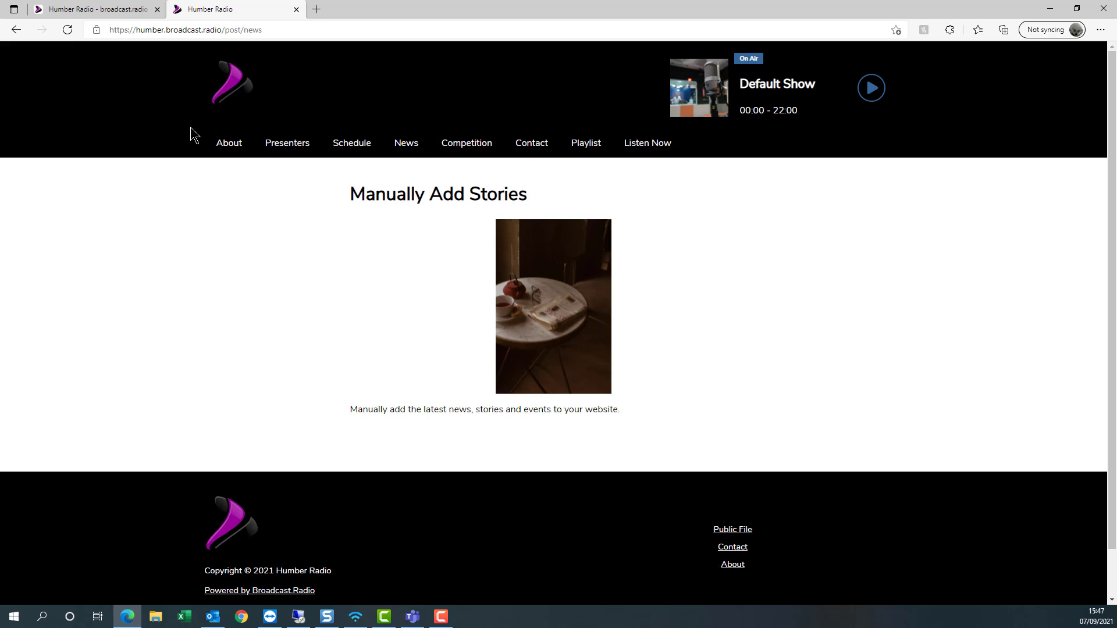
pyautogui.click(416, 145)
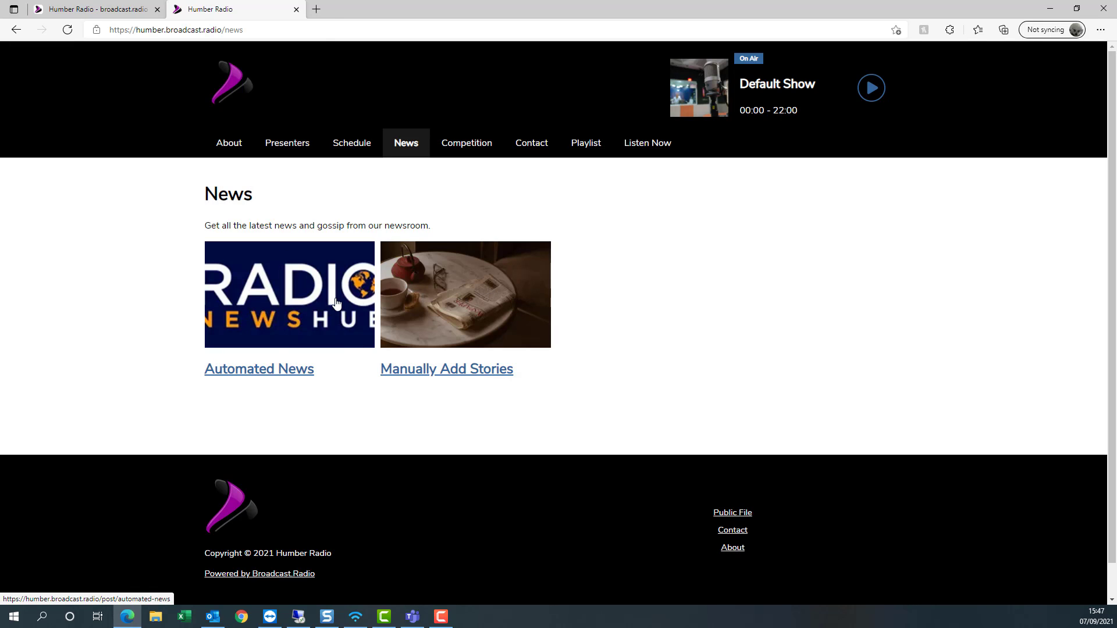
# - Load demo.broadcast.radio in a new Edge tab
pyautogui.click(320, 11)
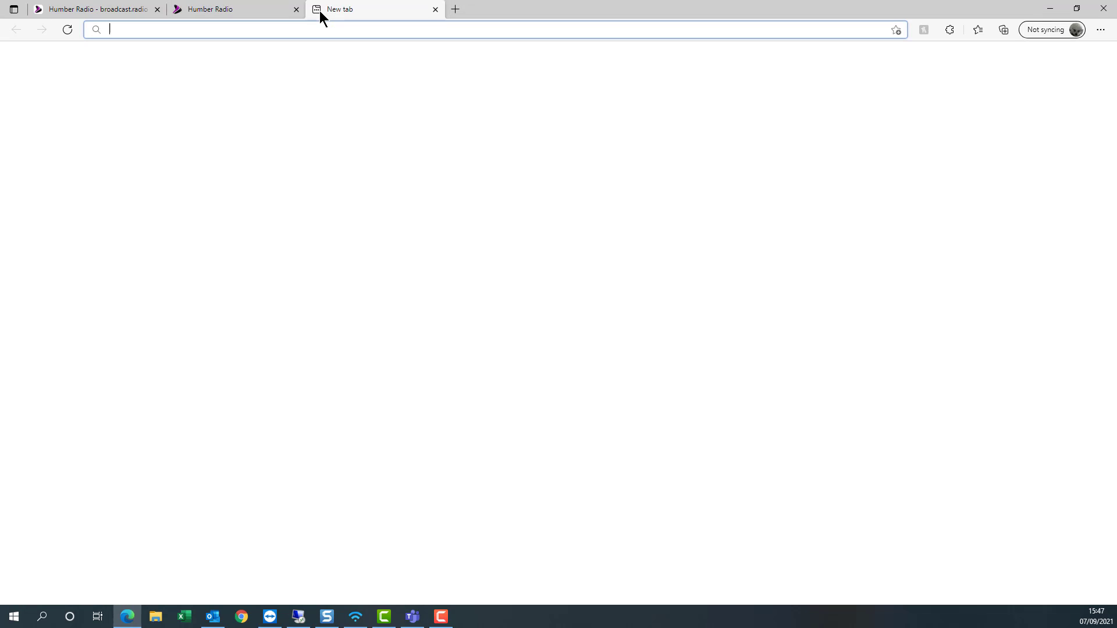
pyautogui.write('d')
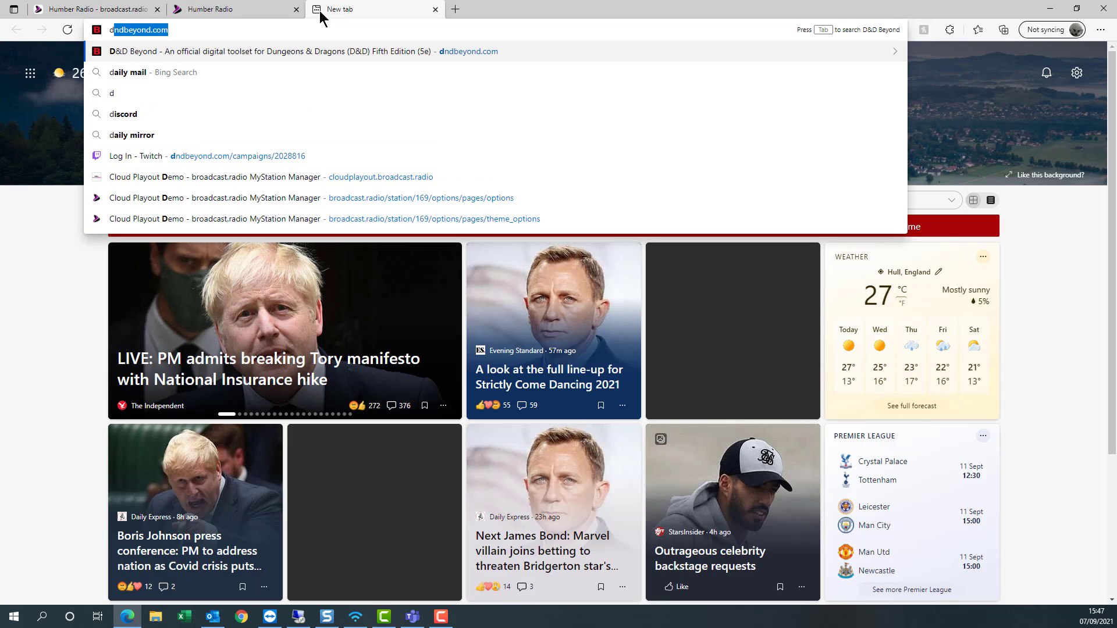
pyautogui.write('em')
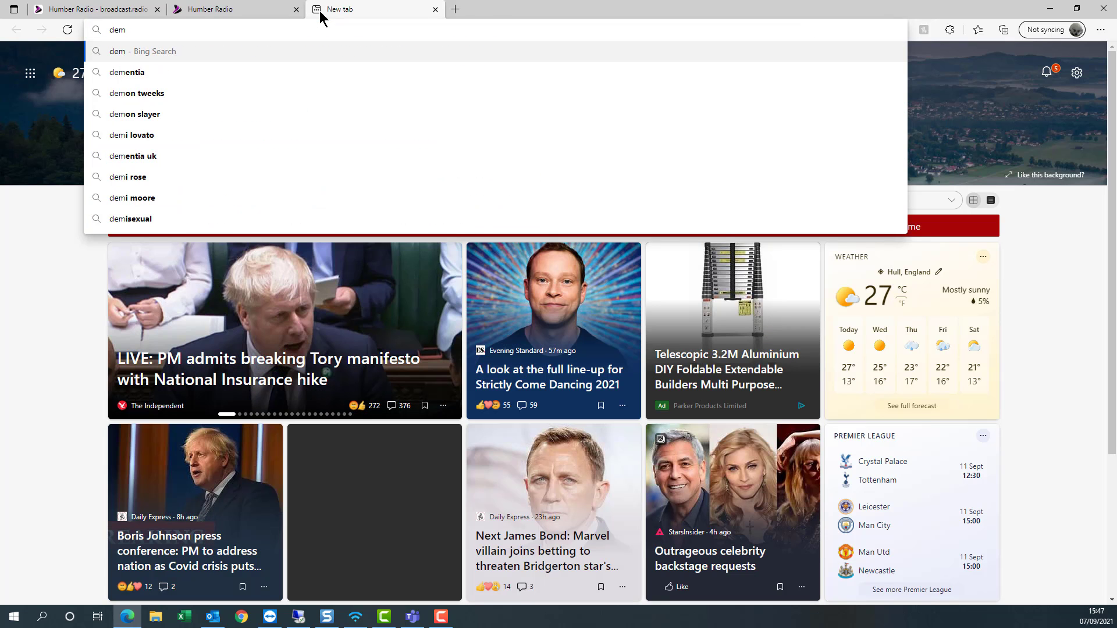
pyautogui.write('o')
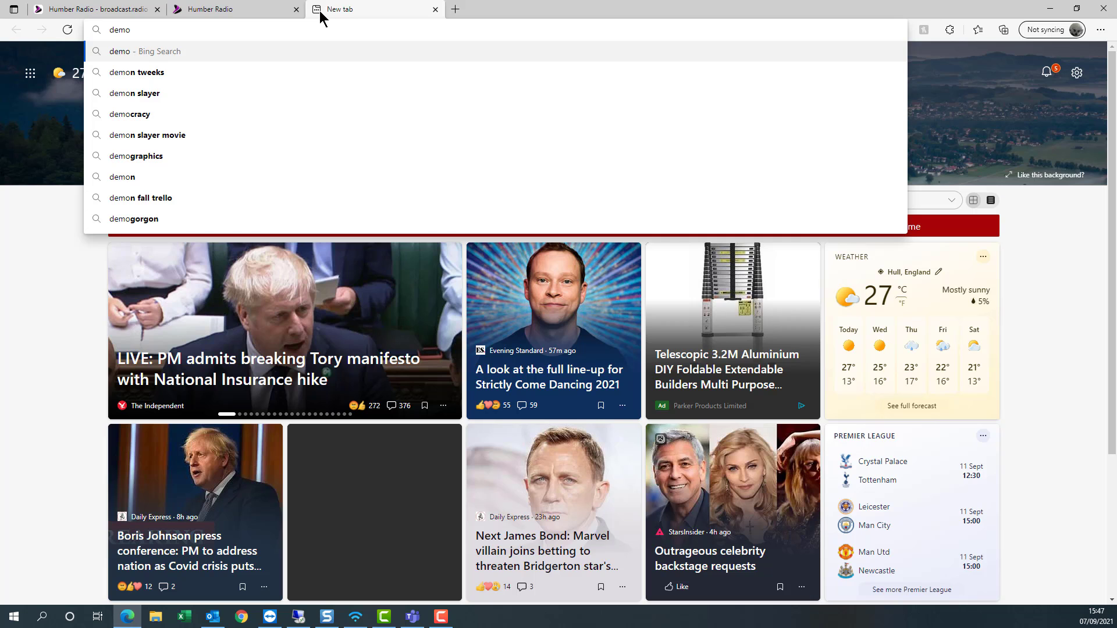
pyautogui.write('.broa')
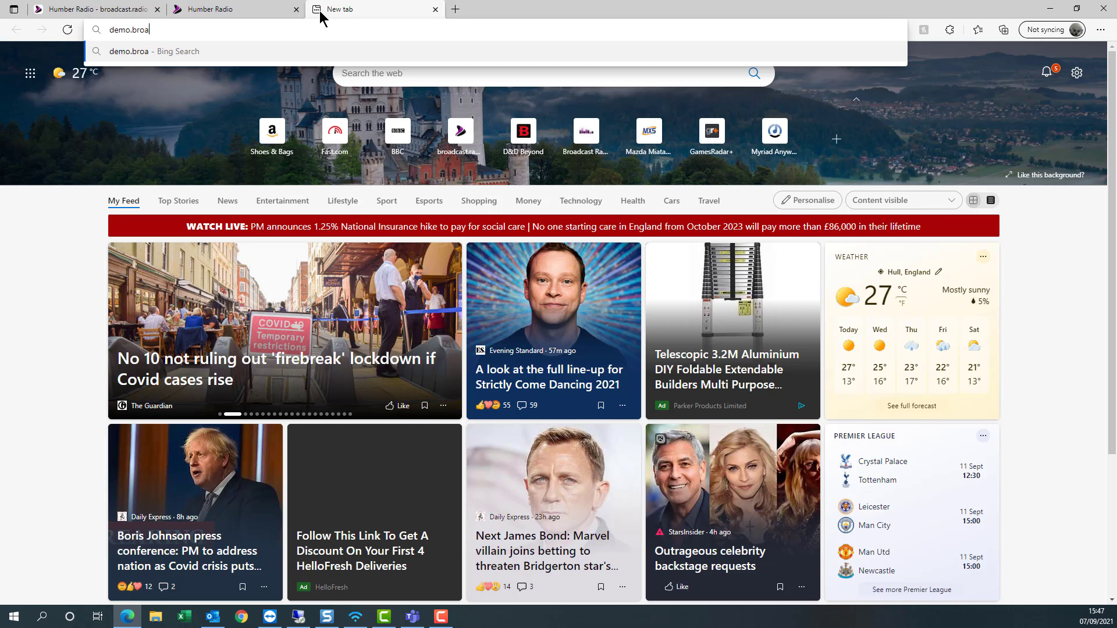
pyautogui.write('dcast')
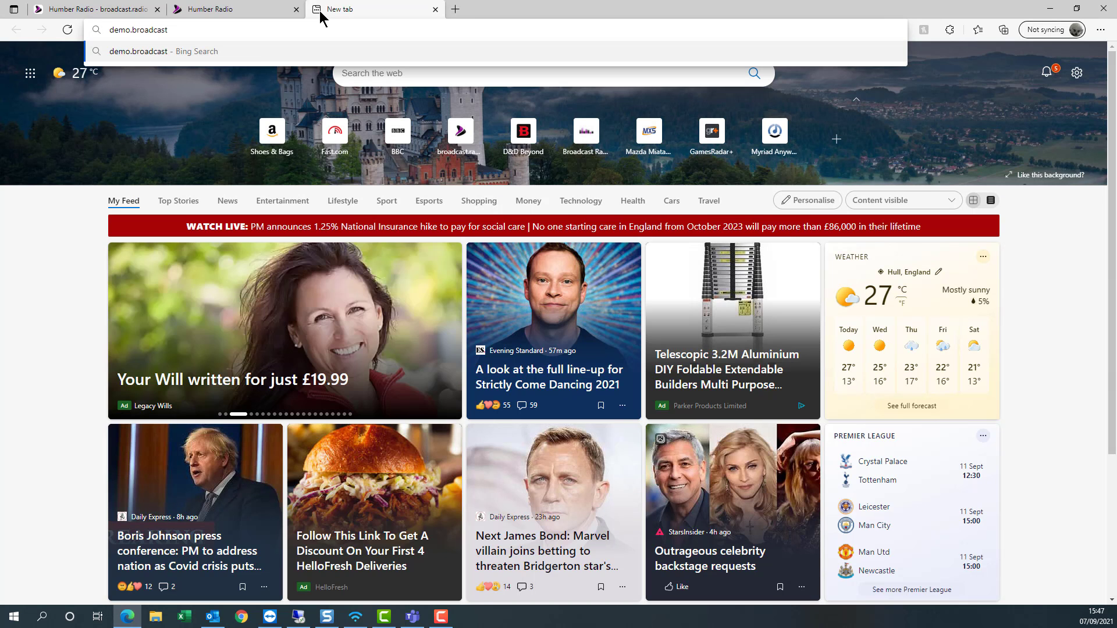
pyautogui.write('.radio')
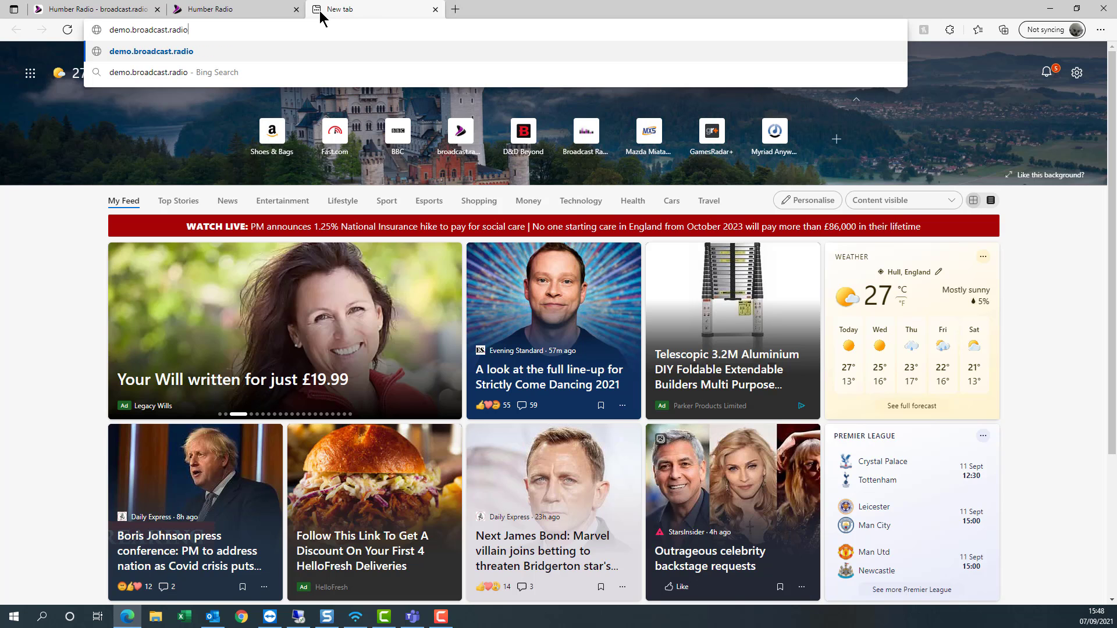
pyautogui.press('Return')
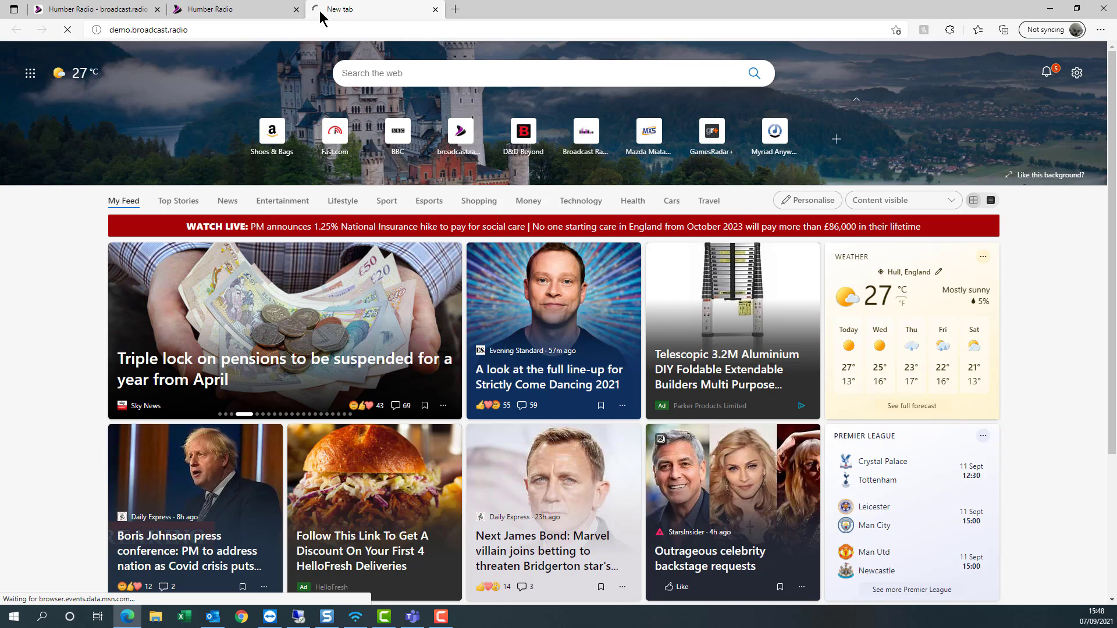
# - Open the demo station's News page and scroll through the world headlines to Local Stories
pyautogui.scroll(-4, 378, 265)
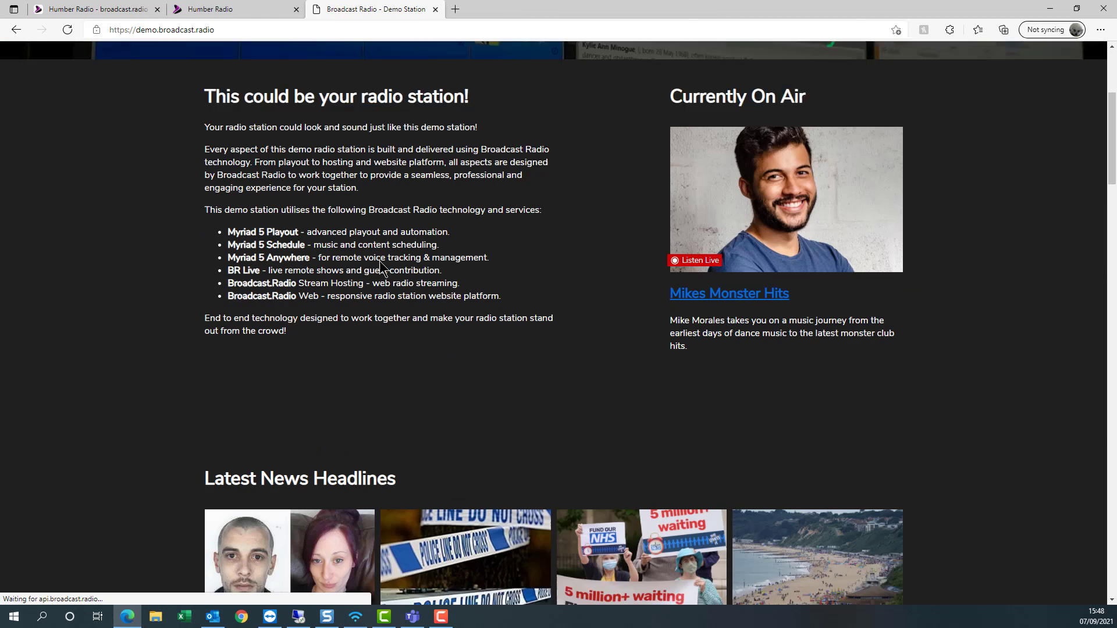
pyautogui.scroll(-4, 379, 253)
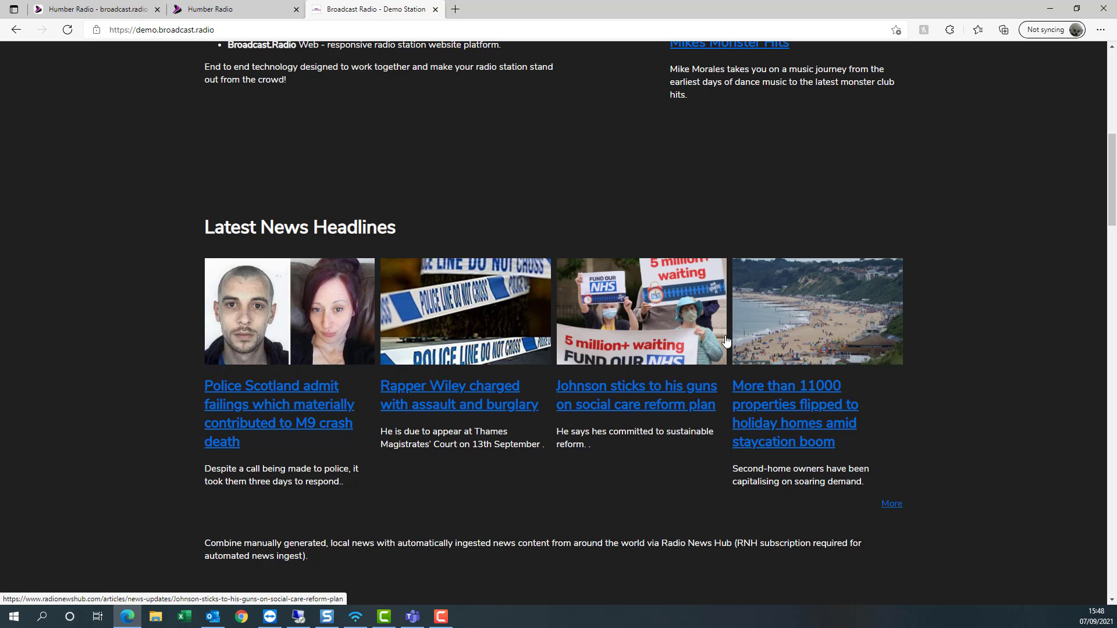
pyautogui.scroll(8, 745, 340)
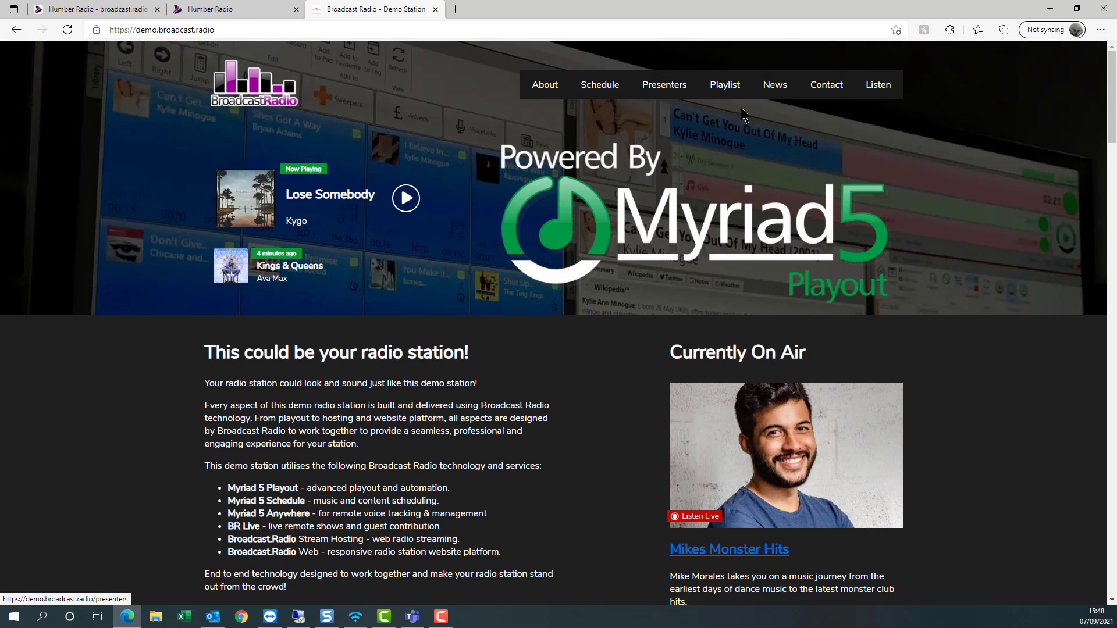
pyautogui.click(778, 90)
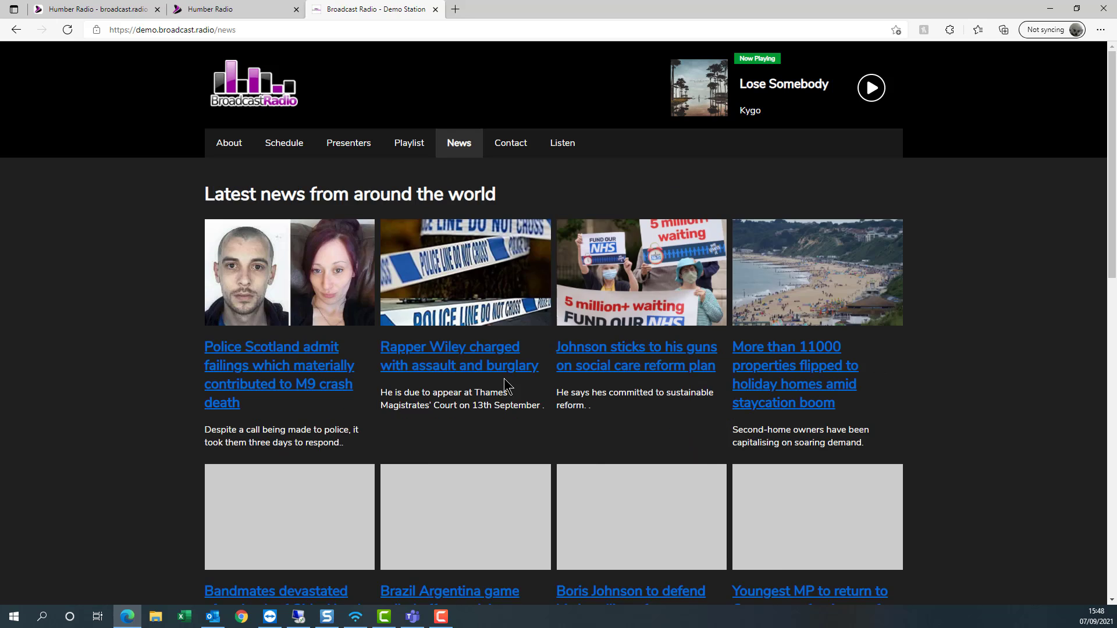
pyautogui.scroll(-4, 605, 366)
pyautogui.scroll(4, 554, 344)
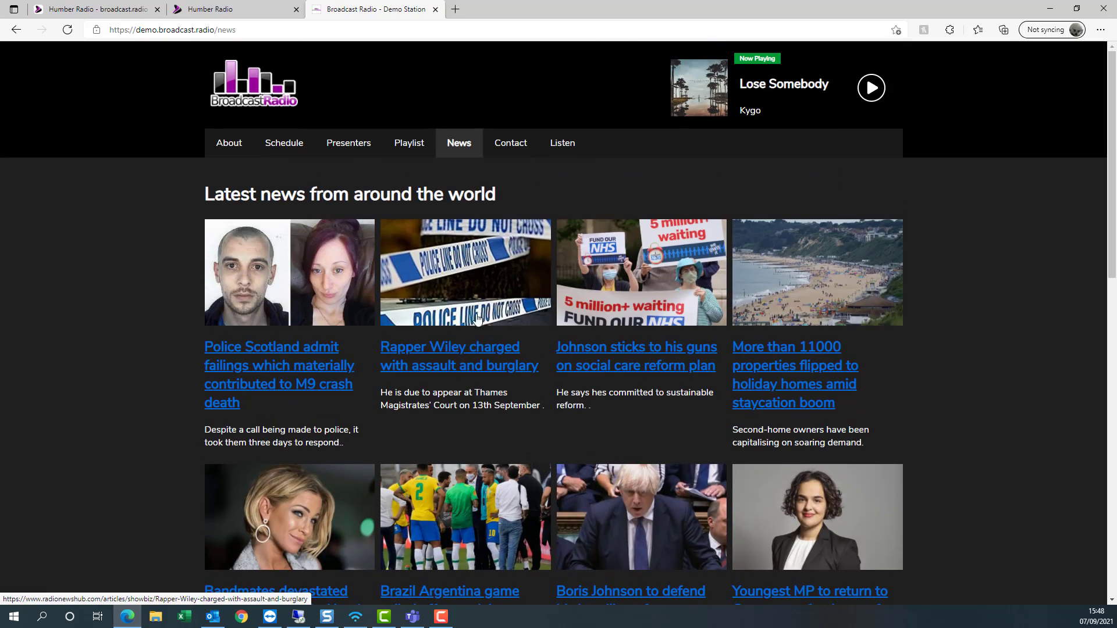
pyautogui.scroll(-6, 407, 269)
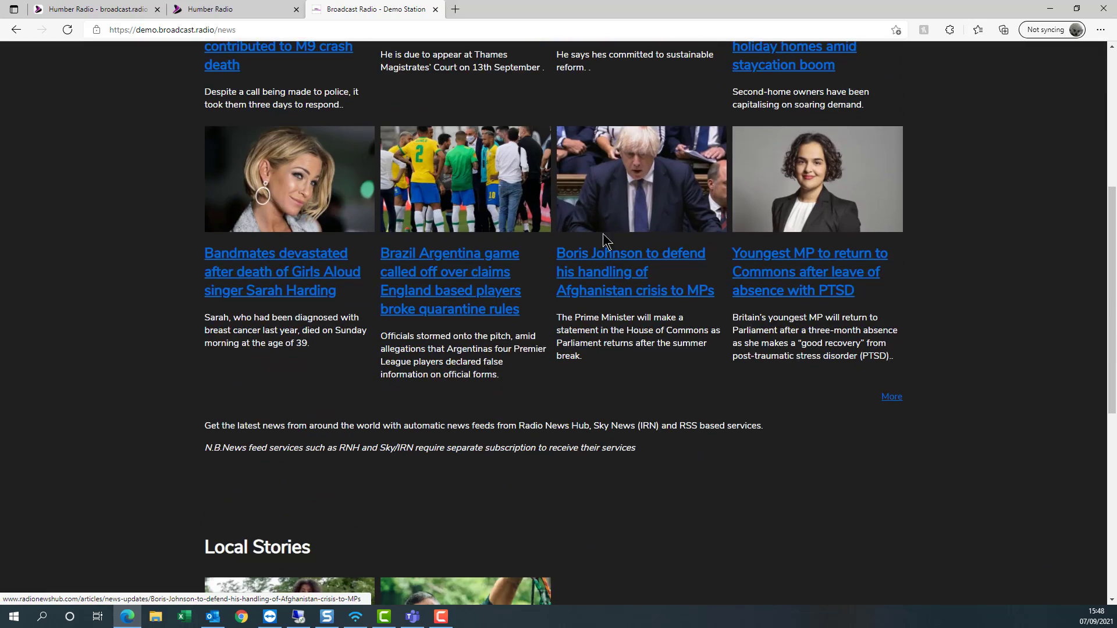
pyautogui.scroll(6, 603, 236)
pyautogui.scroll(-7, 555, 271)
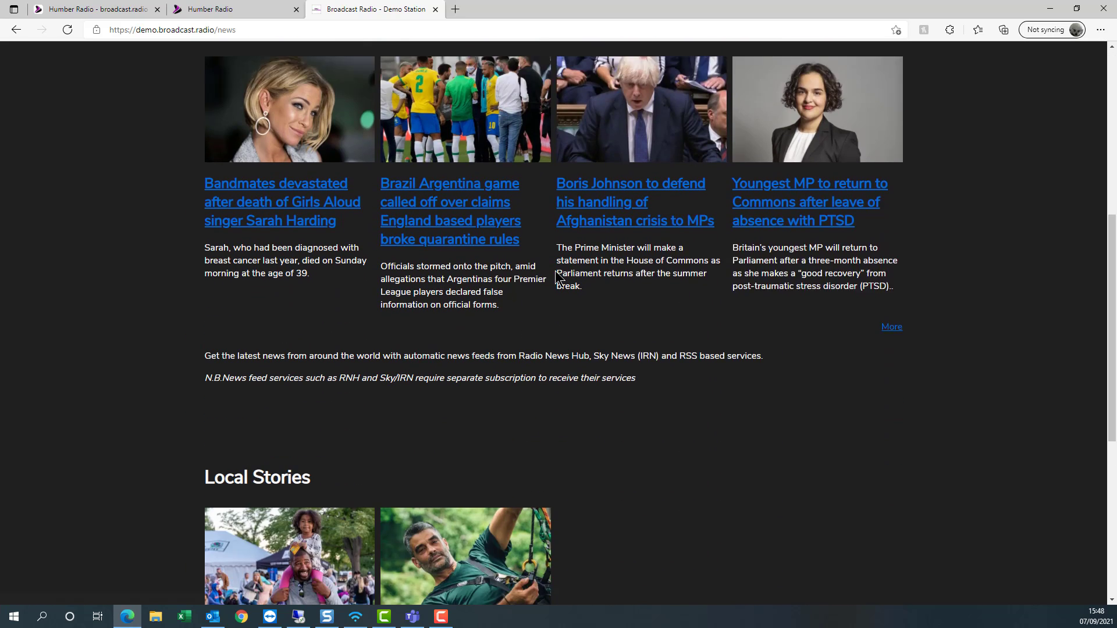
pyautogui.scroll(-5, 526, 357)
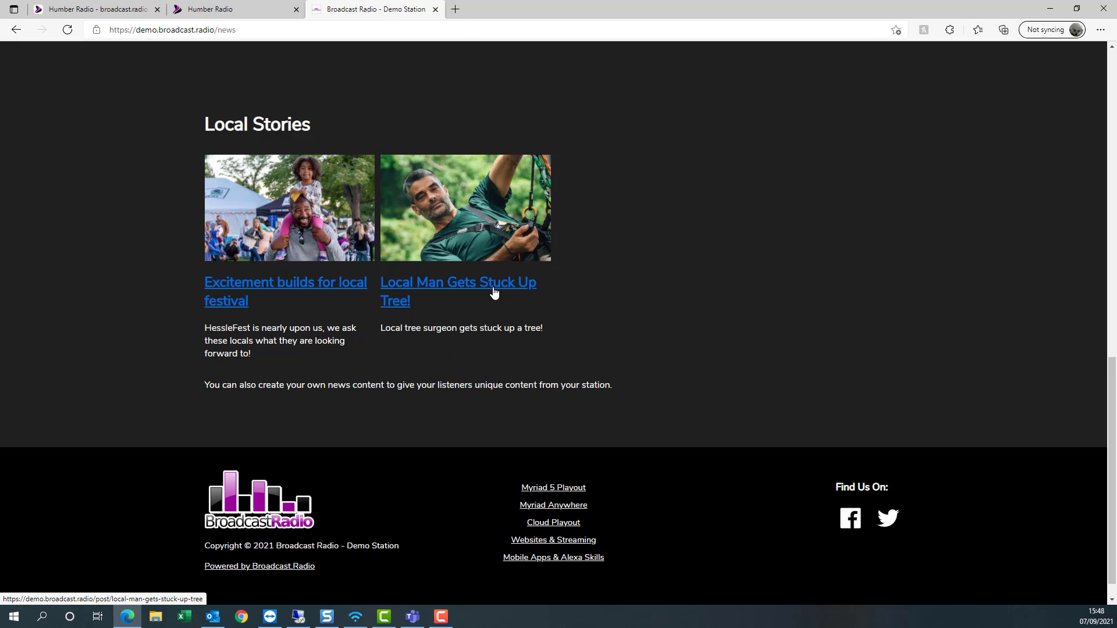
# - Close the demo tab and edit the News page layout under Settings > Site Layout > Enabled Pages
pyautogui.click(436, 9)
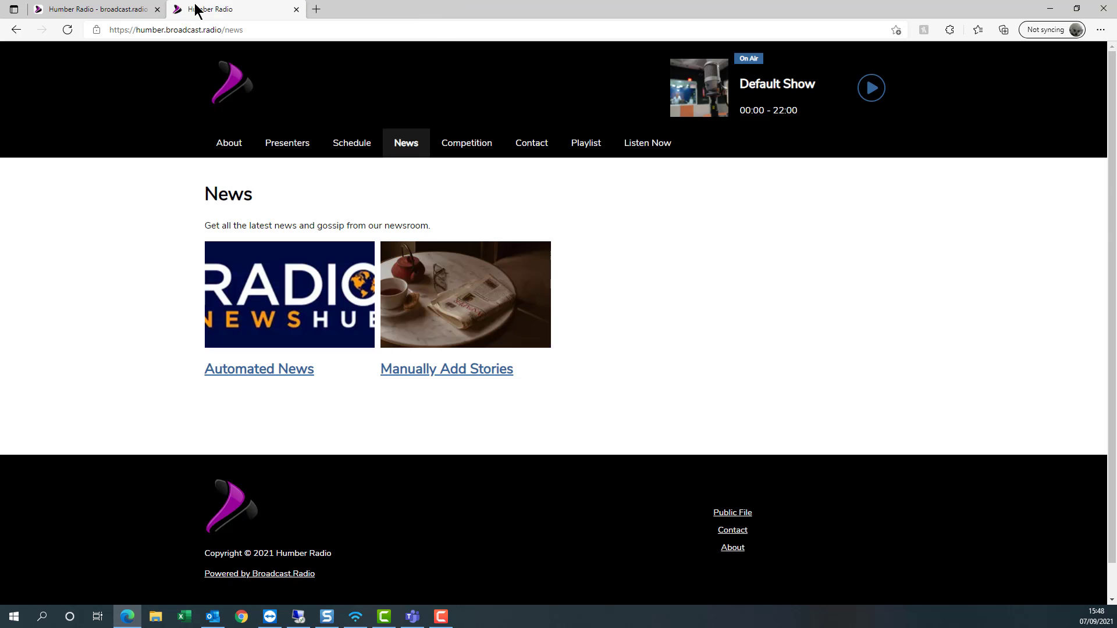
pyautogui.click(103, 13)
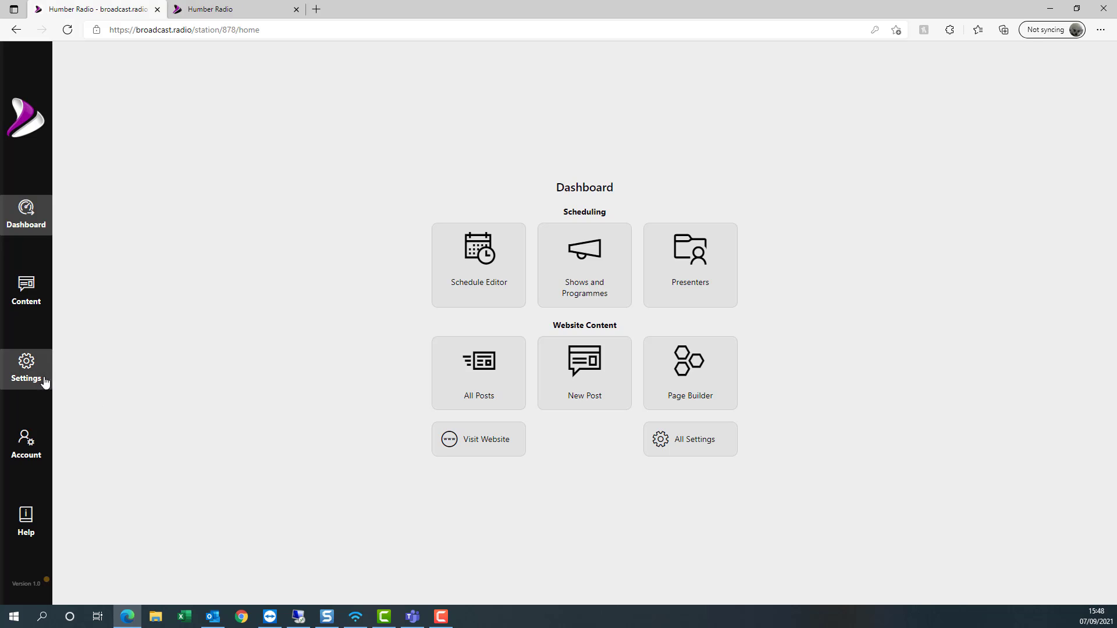
pyautogui.click(24, 293)
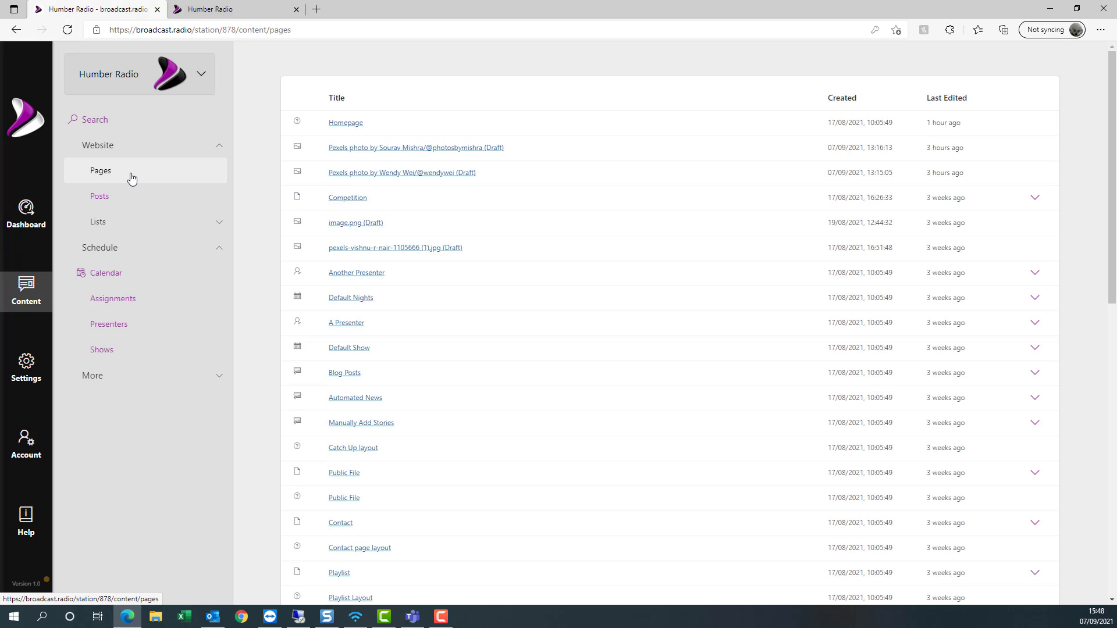
pyautogui.click(132, 176)
pyautogui.click(29, 376)
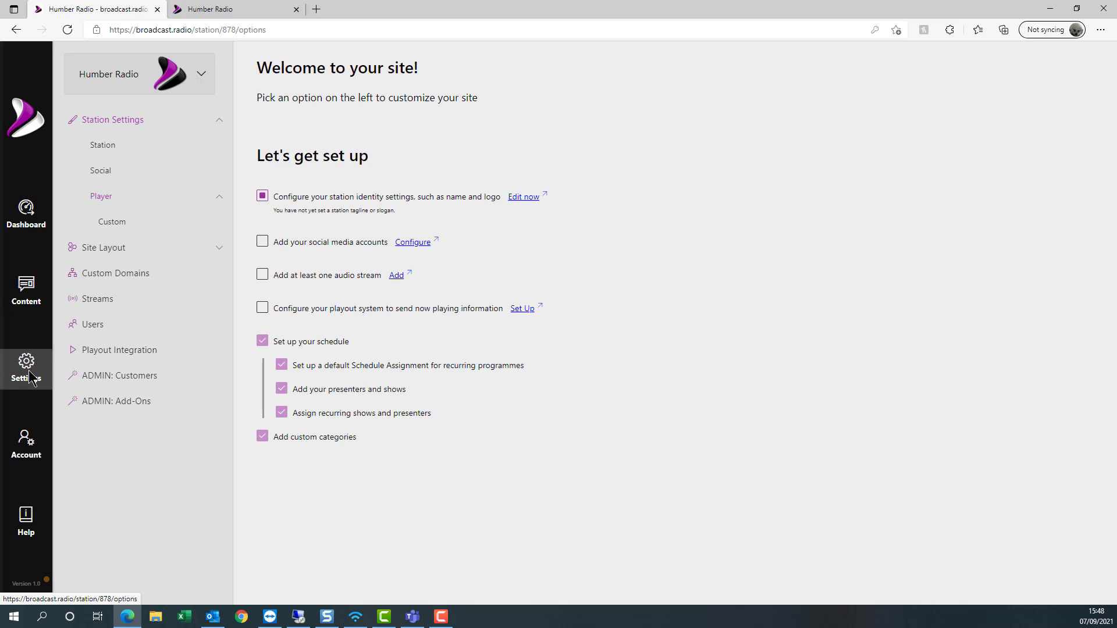
pyautogui.click(98, 256)
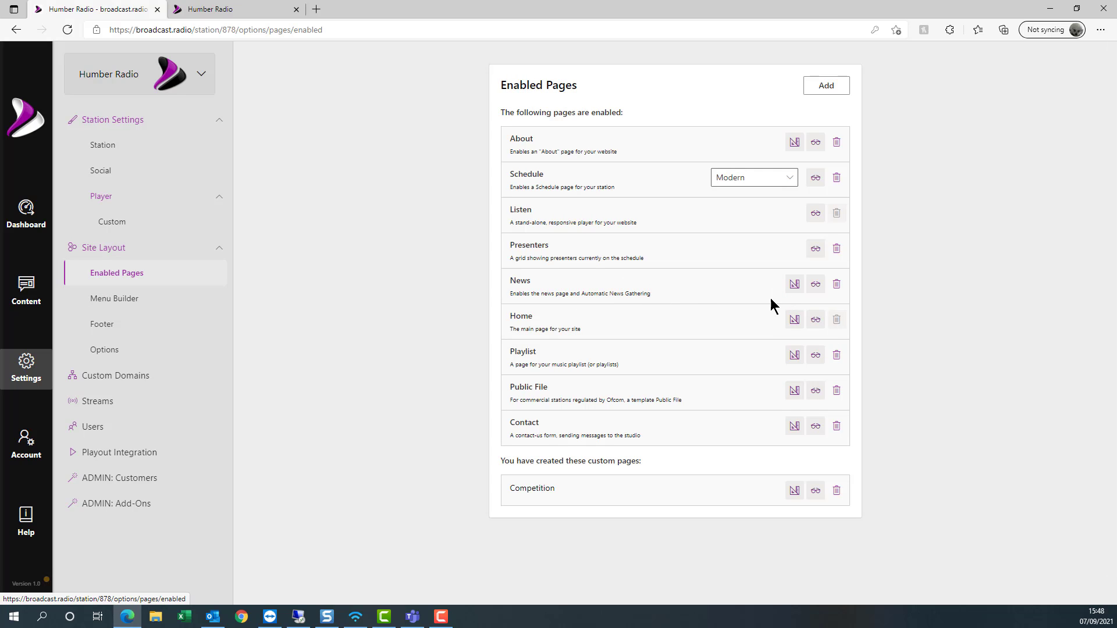
pyautogui.click(795, 291)
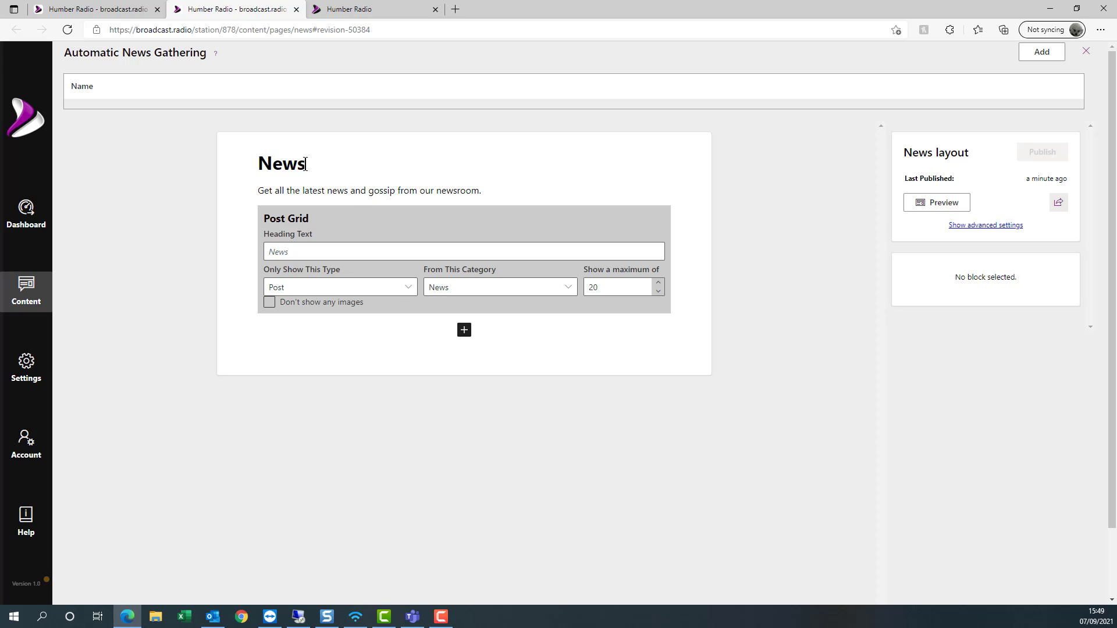
pyautogui.click(337, 192)
pyautogui.scroll(-2, 337, 192)
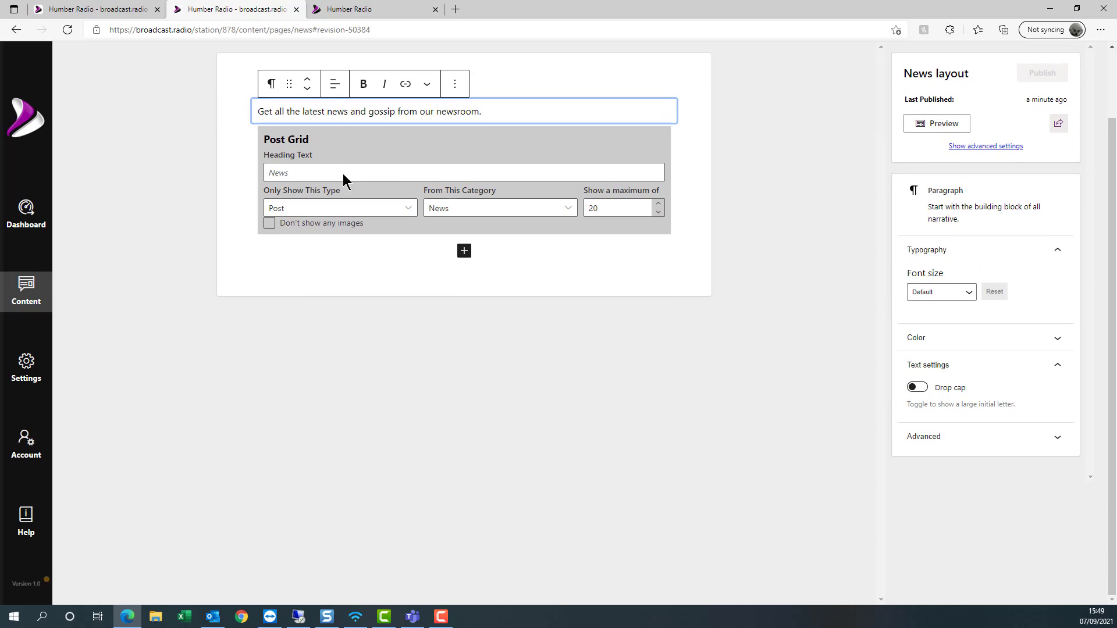
pyautogui.click(336, 152)
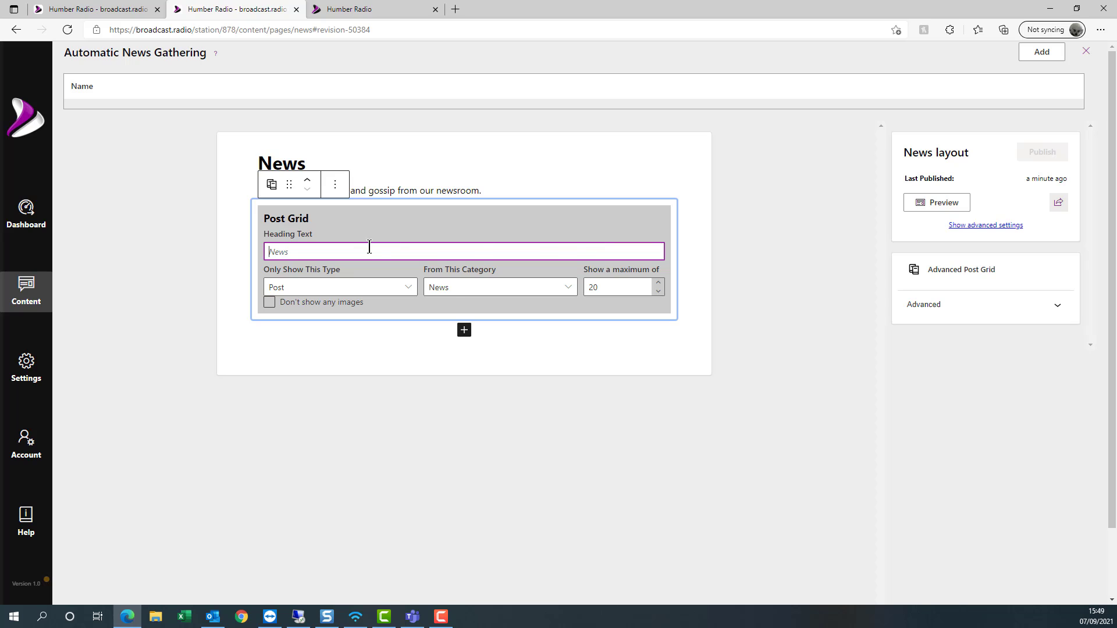
pyautogui.click(305, 307)
pyautogui.click(305, 307)
# - Add an Advanced Post Grid headed 'Local News' showing only Posts from the Local News category
pyautogui.click(464, 332)
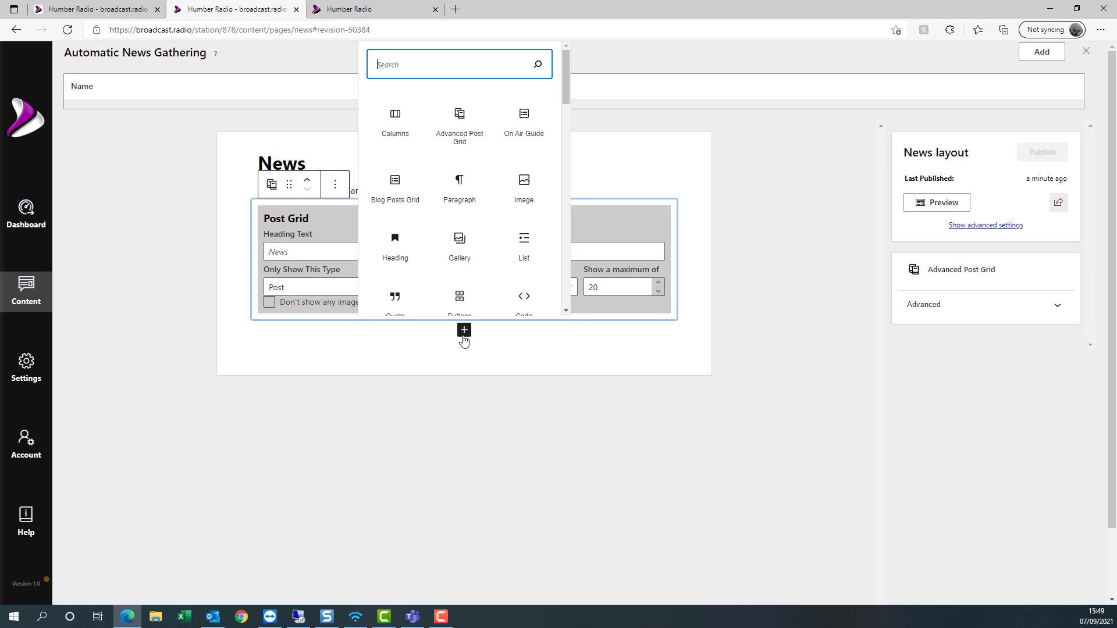
pyautogui.write('adv')
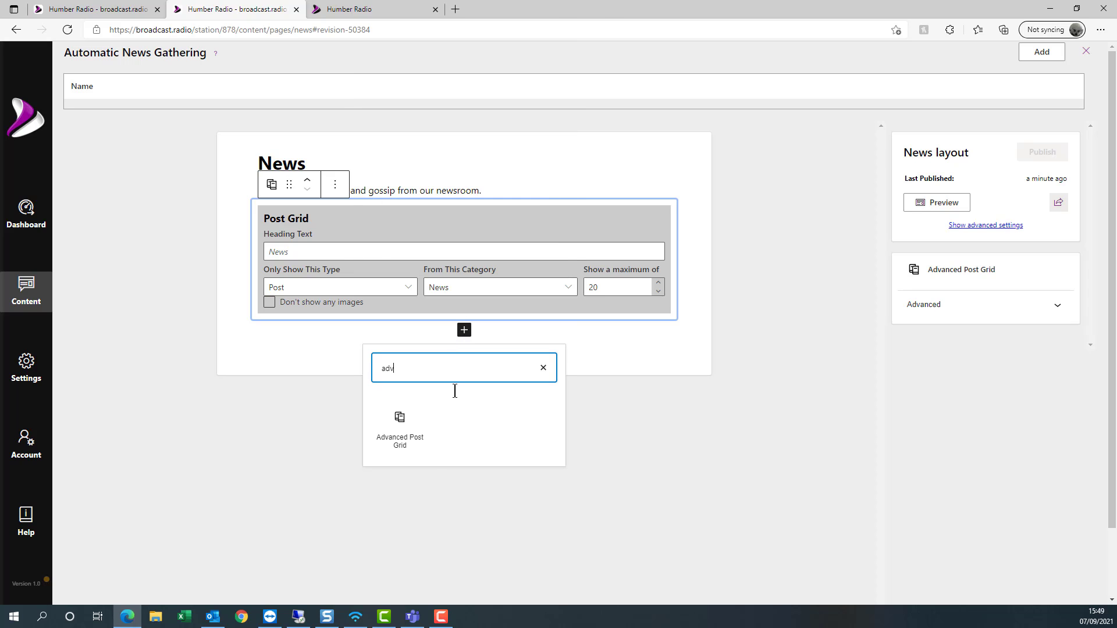
pyautogui.click(400, 433)
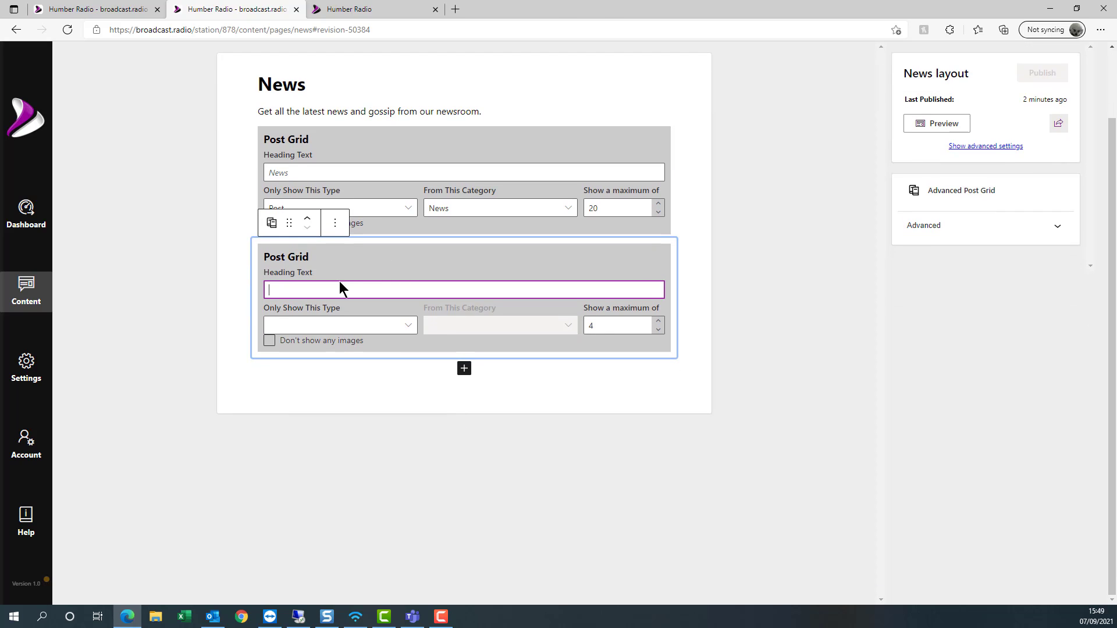
pyautogui.write('Loc')
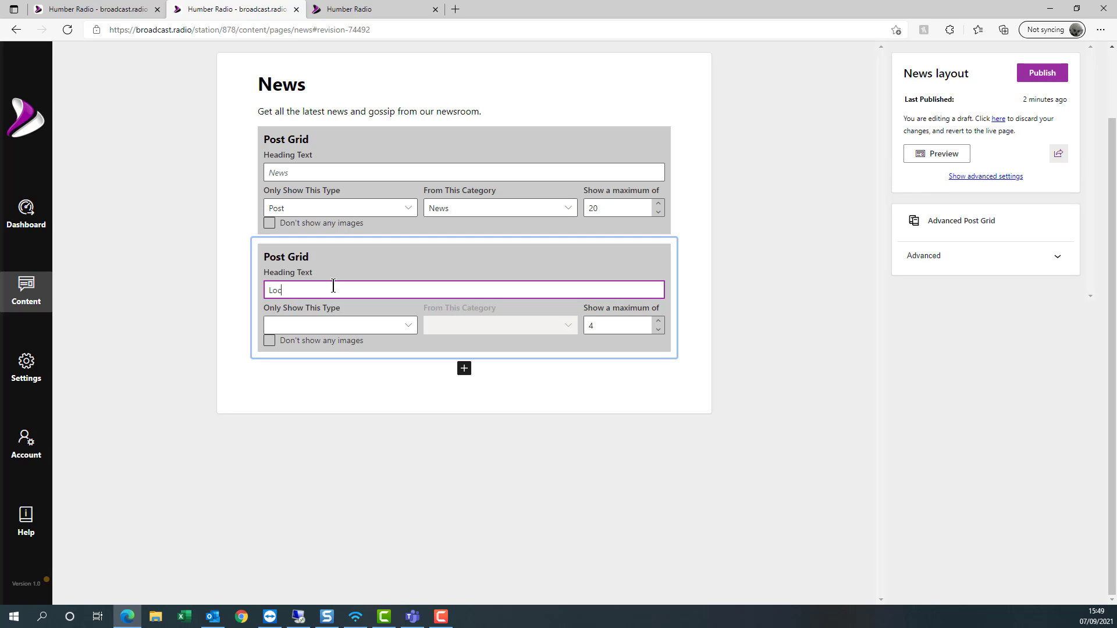
pyautogui.write('al News')
pyautogui.click(407, 324)
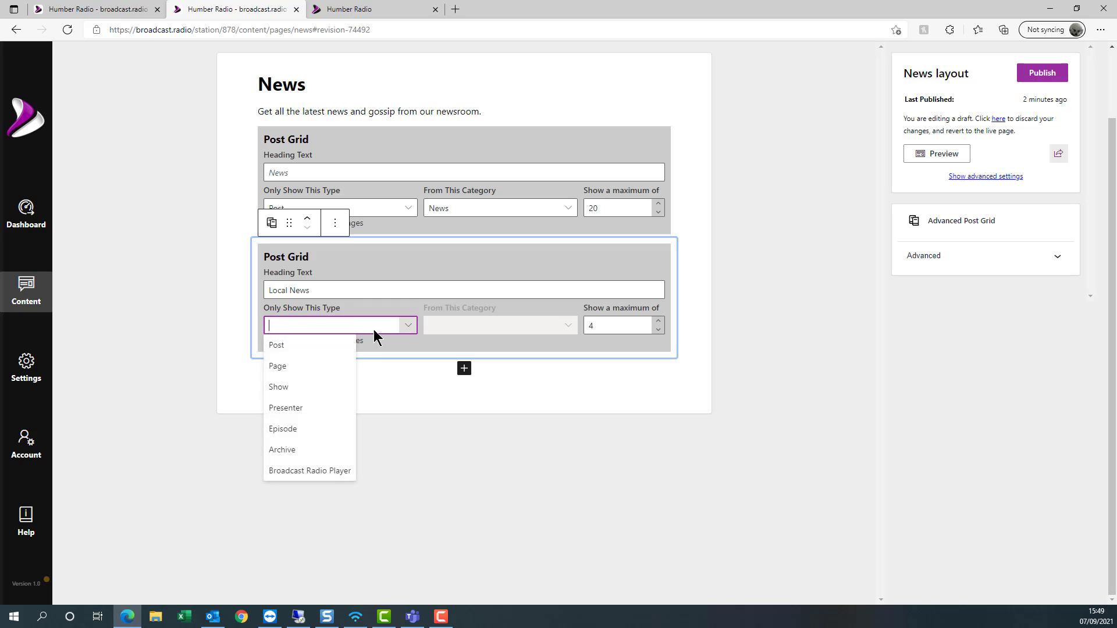
pyautogui.click(276, 347)
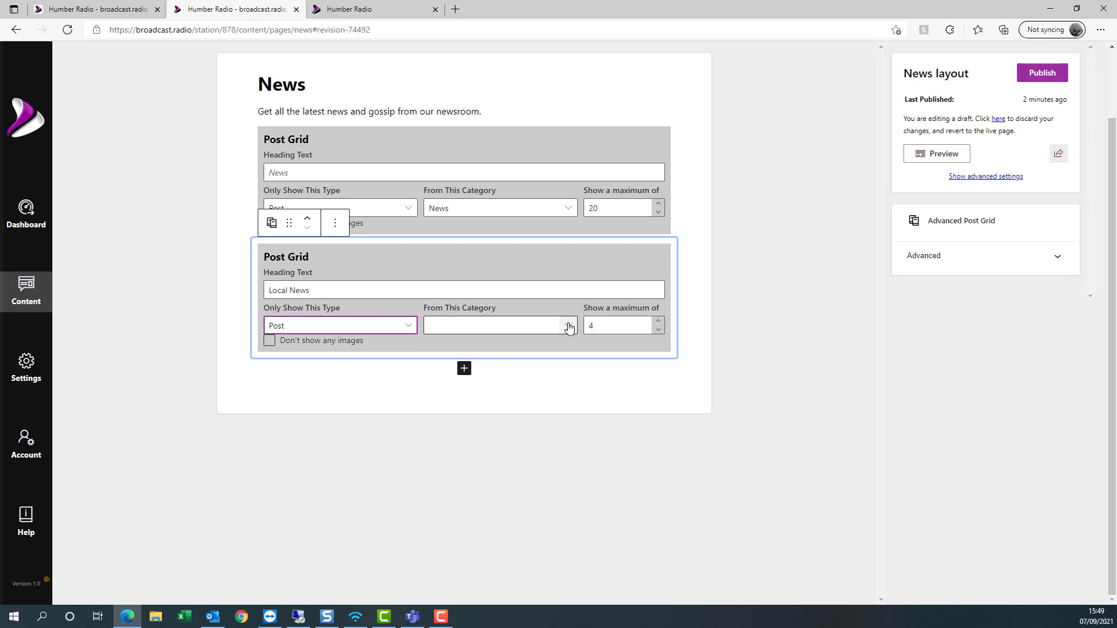
pyautogui.click(567, 327)
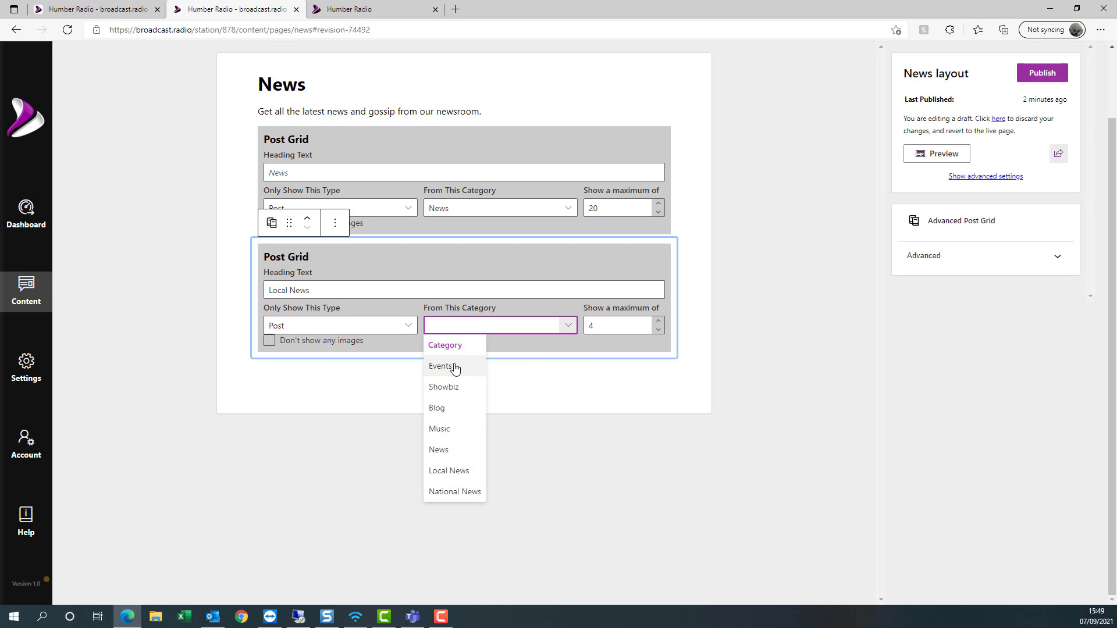
pyautogui.click(458, 473)
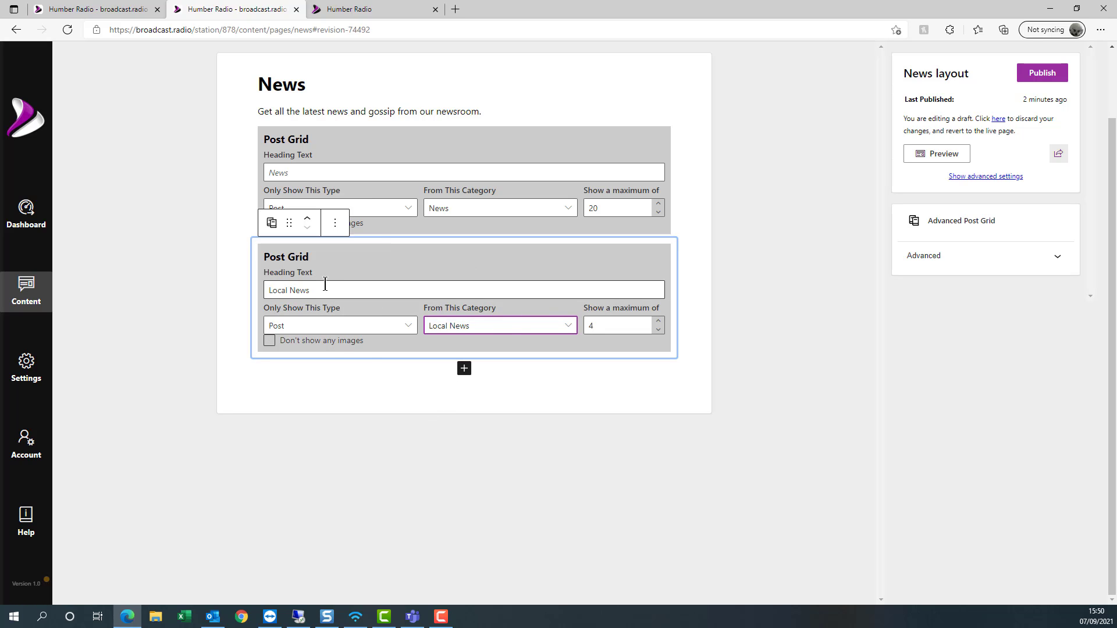
pyautogui.scroll(1, 546, 375)
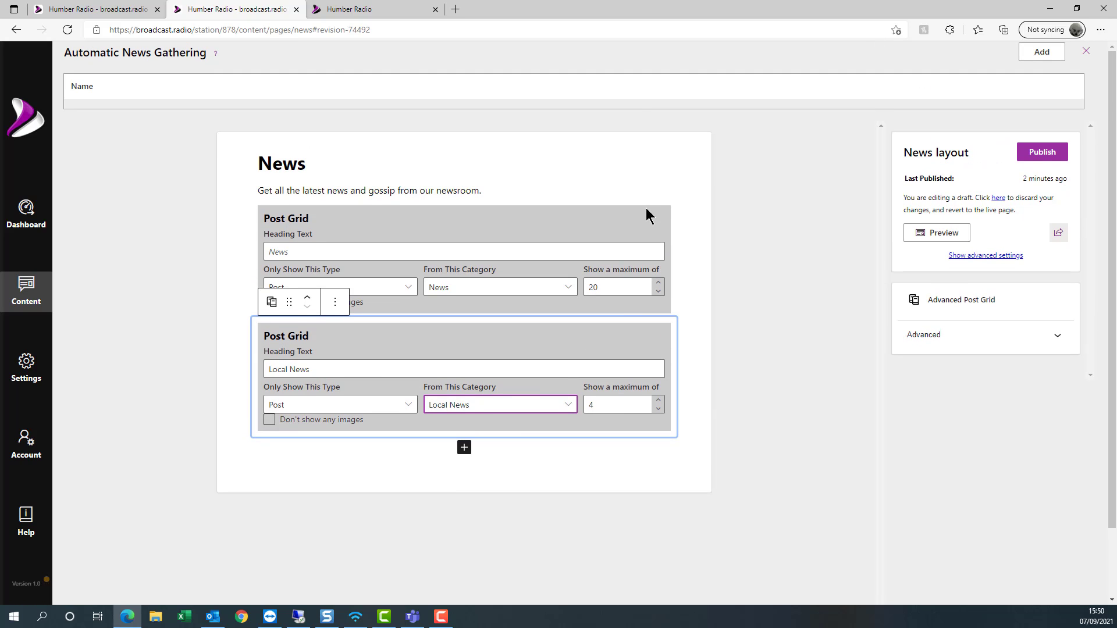
pyautogui.click(654, 170)
pyautogui.scroll(-1, 394, 215)
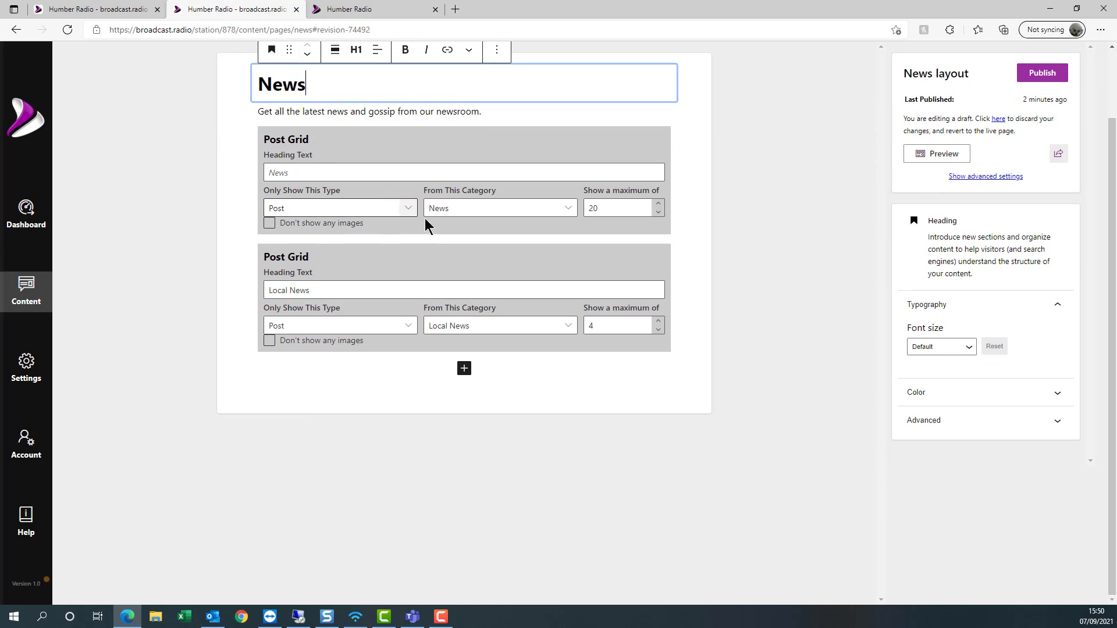
pyautogui.scroll(2, 495, 221)
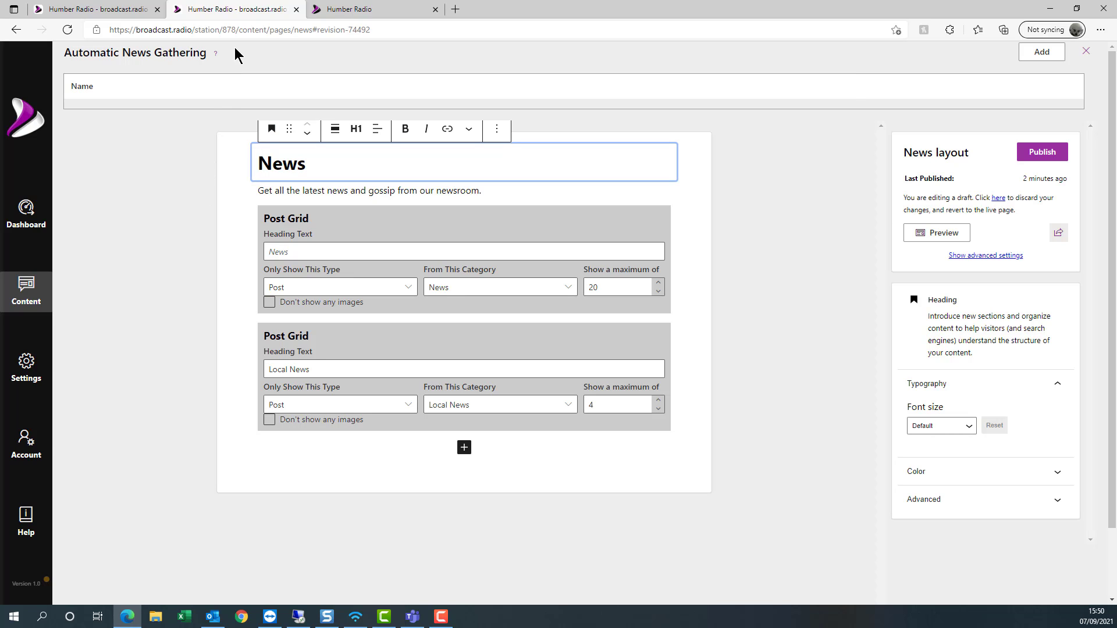
# - Pick Radio News Hub as a new automatic news provider and focus its API key field
pyautogui.click(1042, 52)
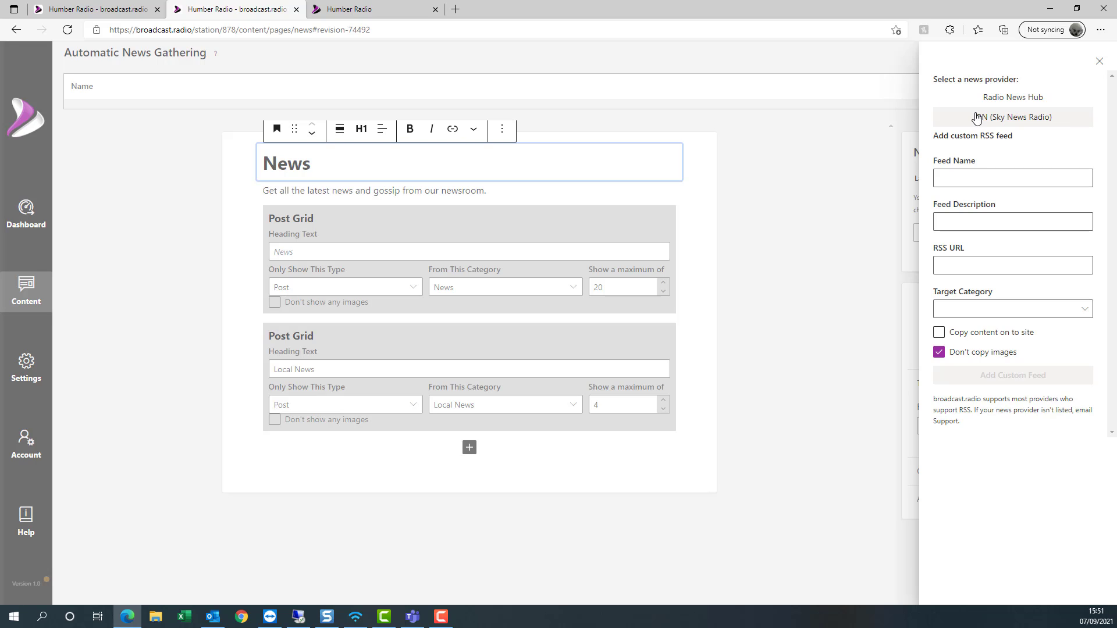
pyautogui.click(1004, 102)
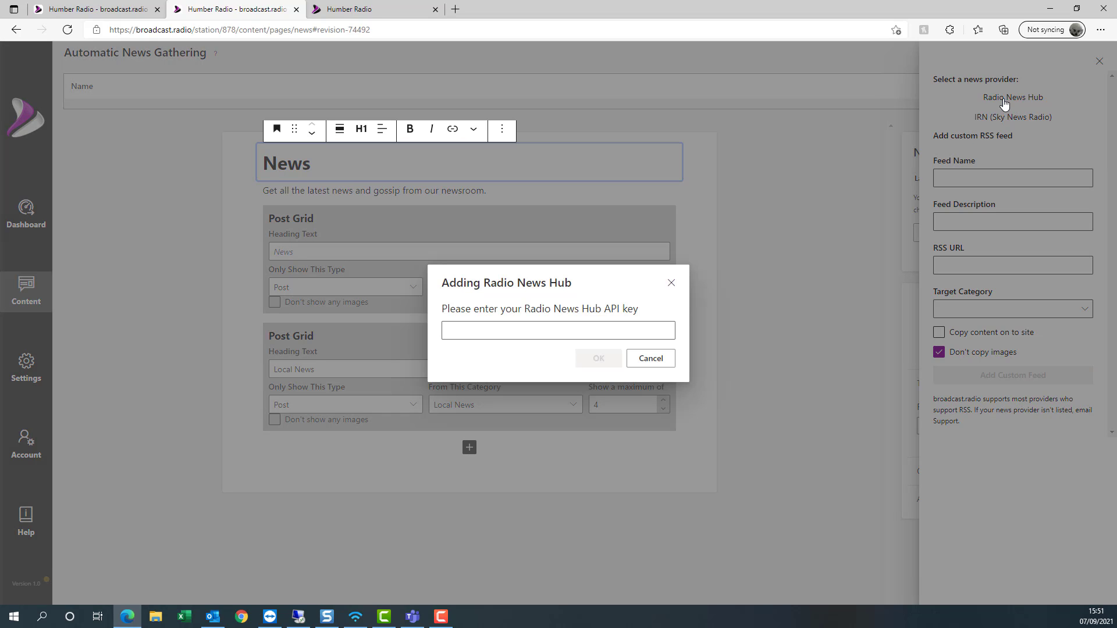
pyautogui.click(537, 332)
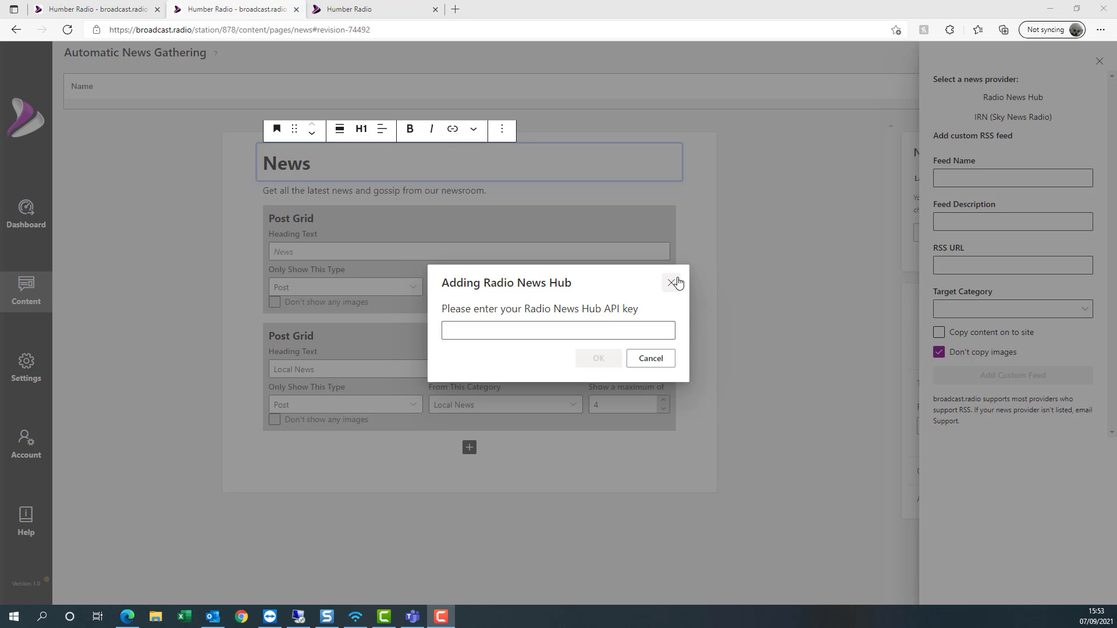
# - Cancel the Radio News Hub key prompt, tick Copy content on to site, and close the provider panel
pyautogui.click(649, 361)
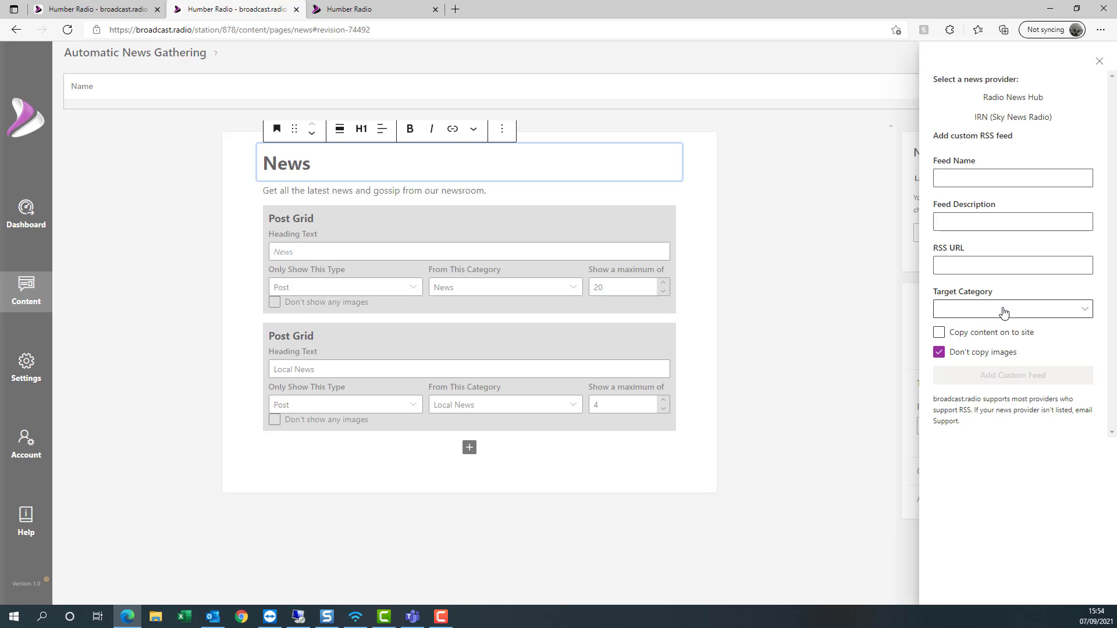
pyautogui.click(1014, 333)
pyautogui.click(1099, 62)
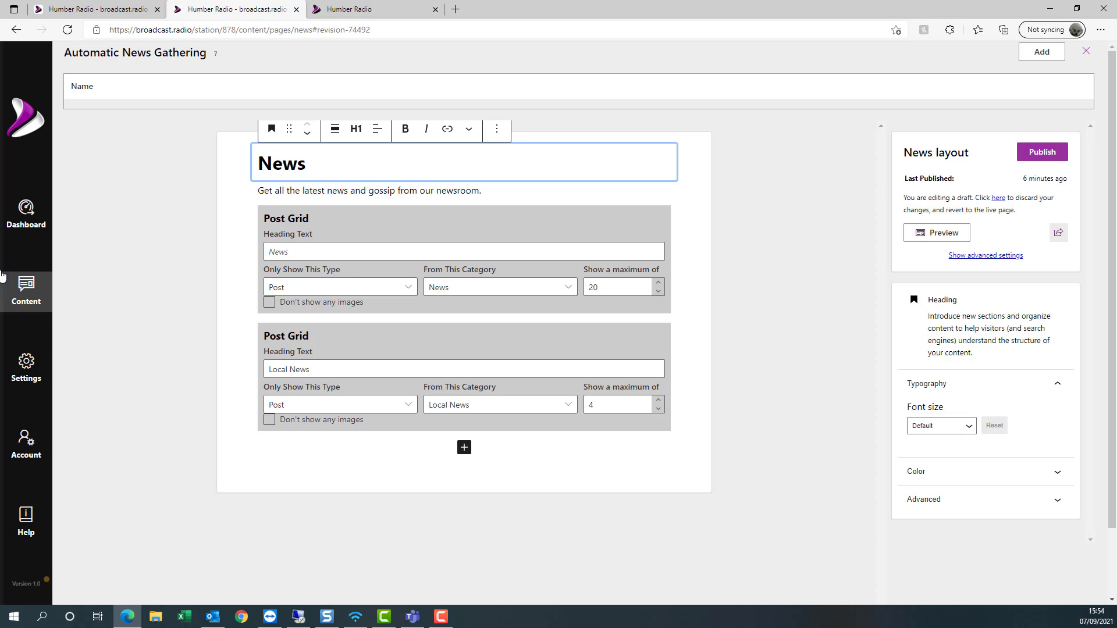
# - From the Dashboard, create a new post of type News Article
pyautogui.click(17, 231)
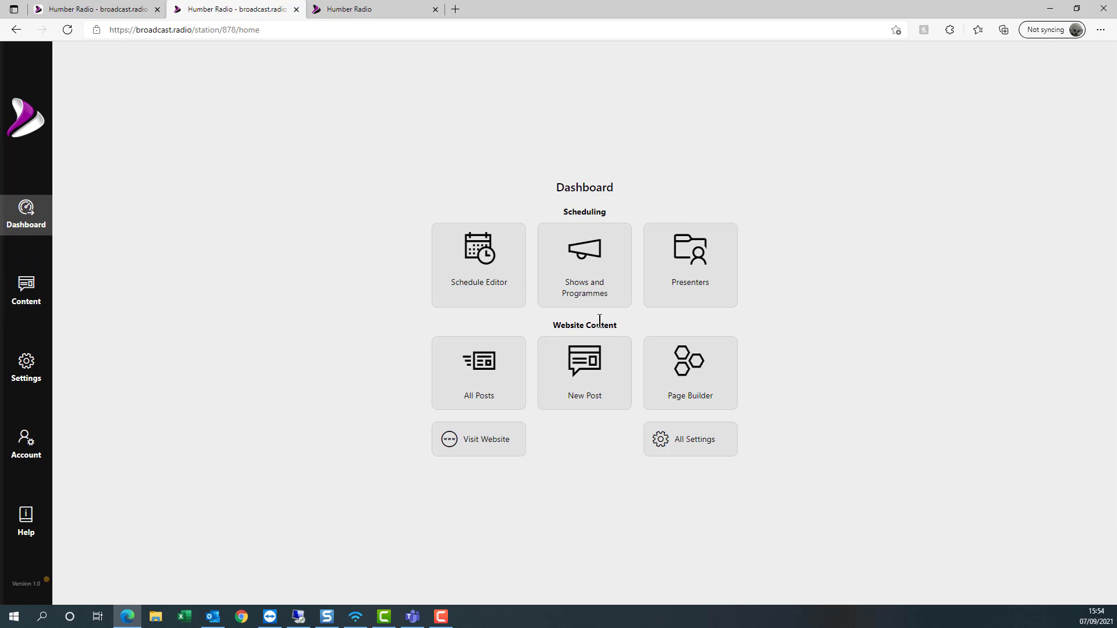
pyautogui.click(582, 371)
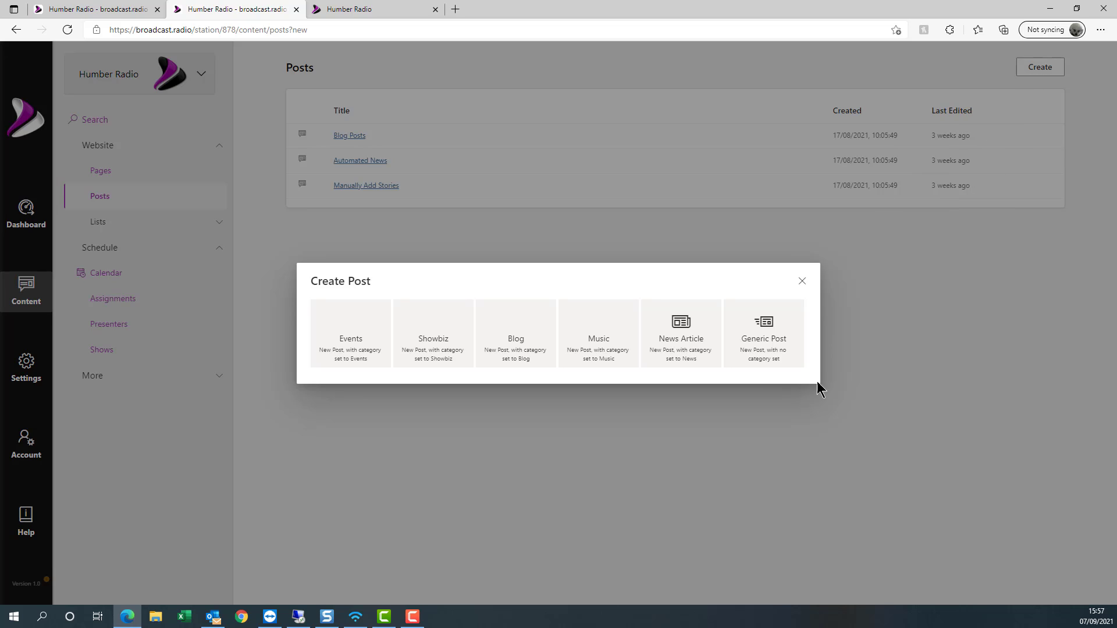
pyautogui.click(671, 335)
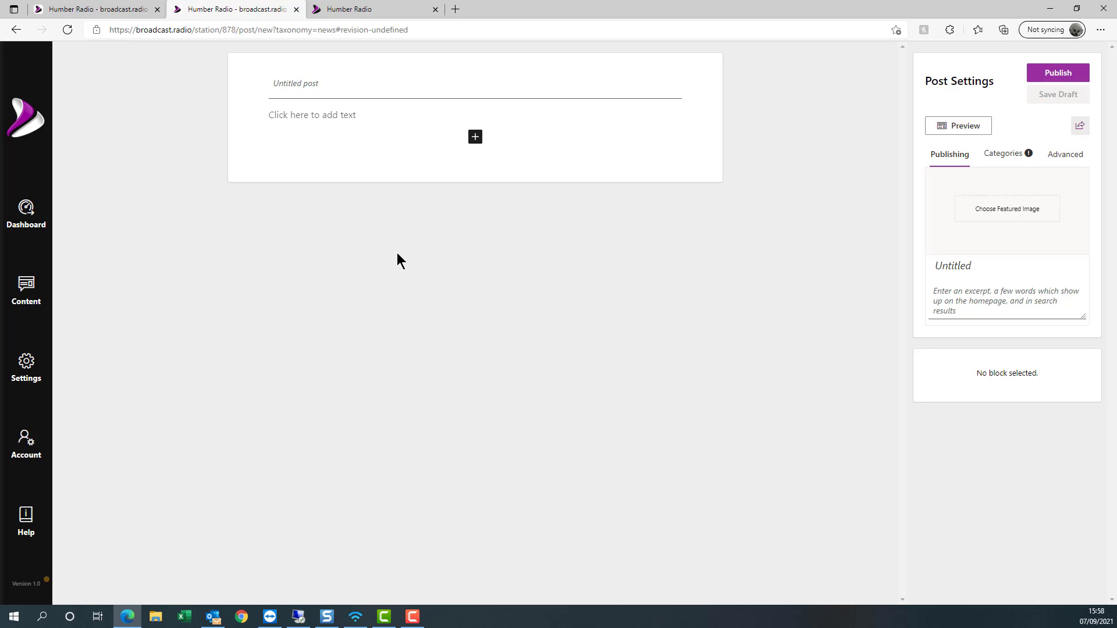
# - Title the post 'Man saves cat from tree' and write 'Local man saves Ginger the cat.' as its body
pyautogui.click(348, 89)
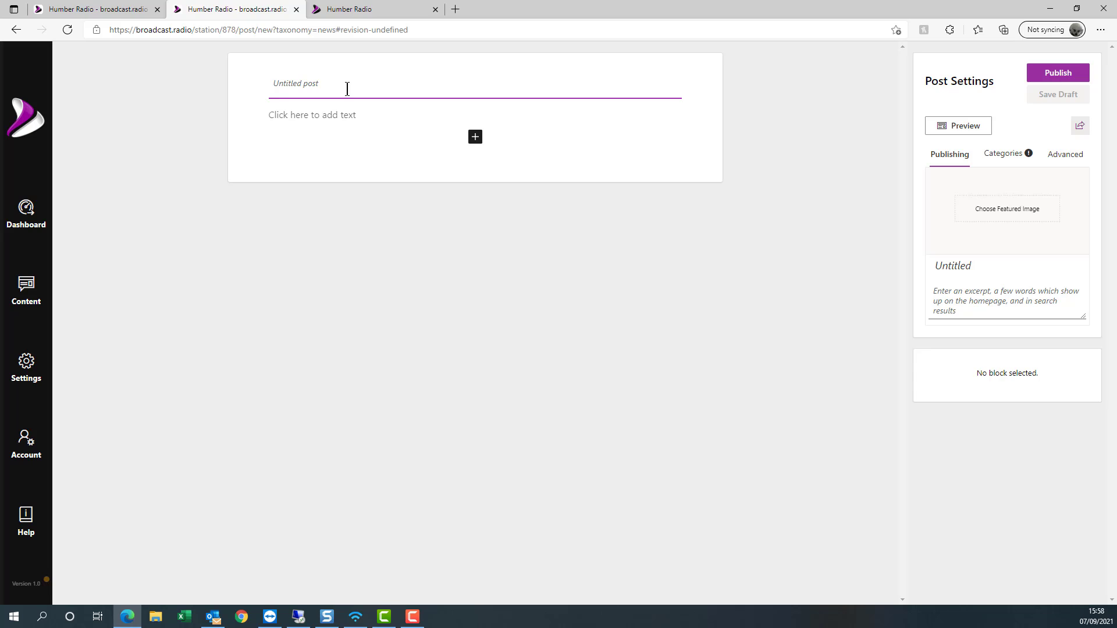
pyautogui.write('Ma')
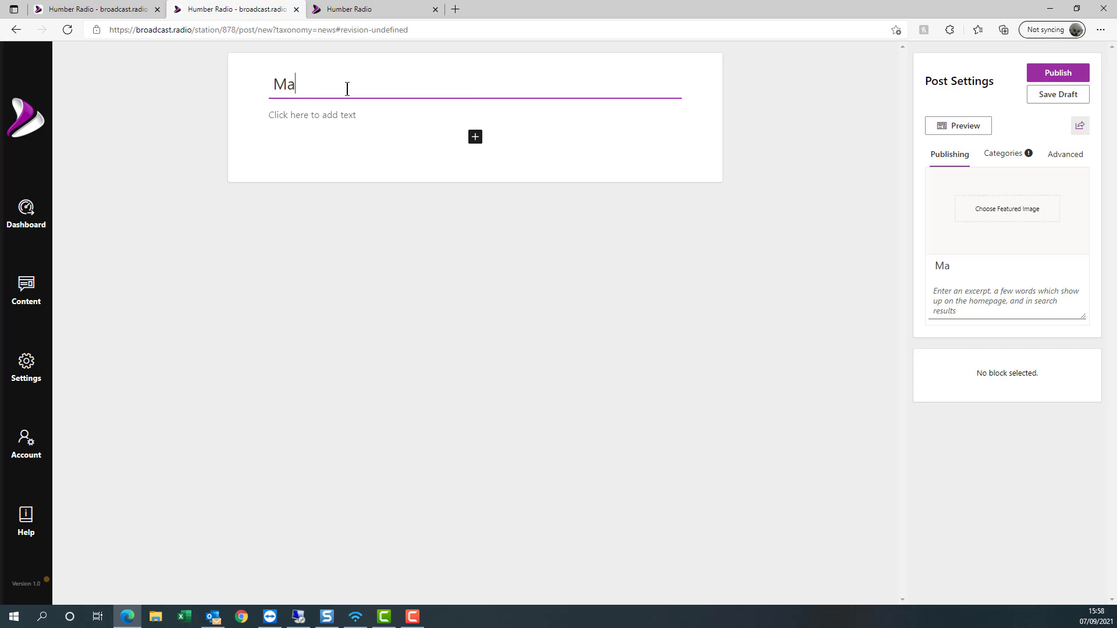
pyautogui.write('n saves cat from ')
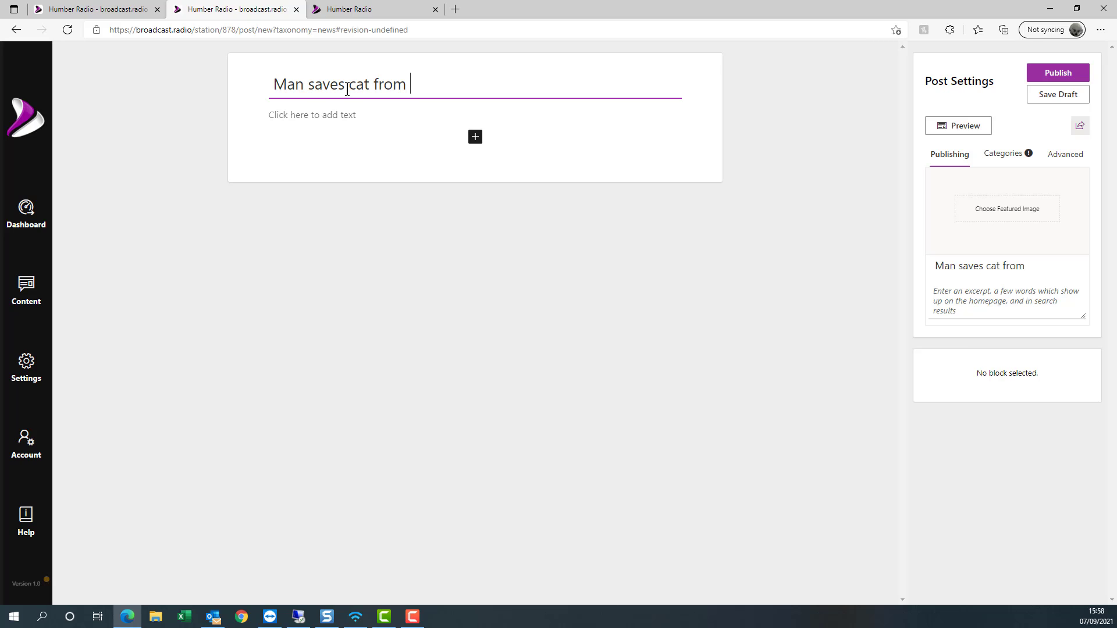
pyautogui.write('tree')
pyautogui.press('Return')
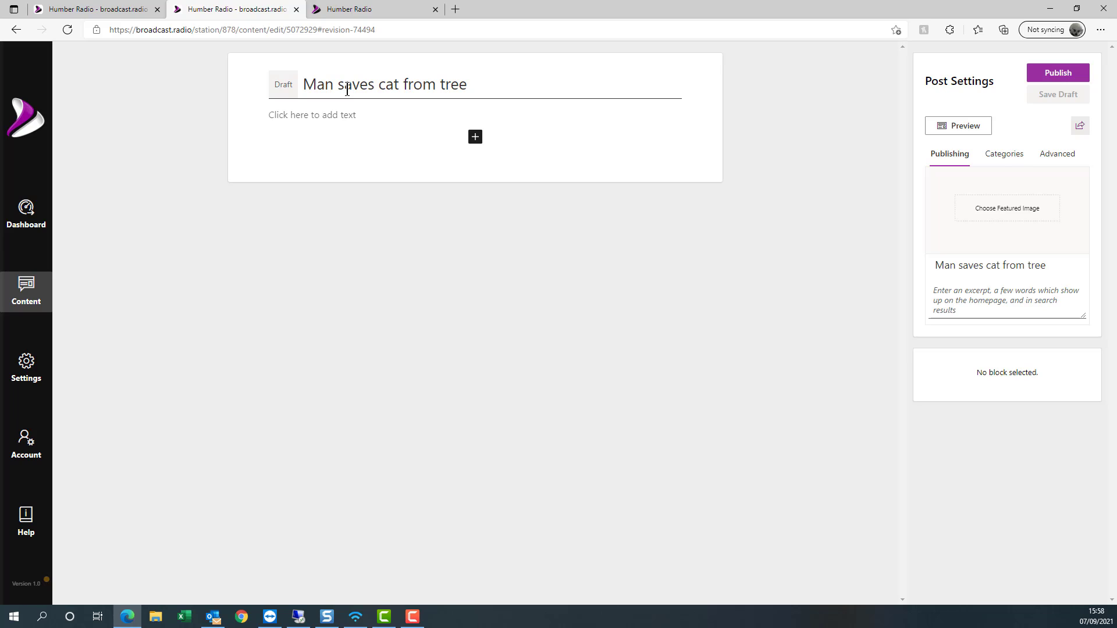
pyautogui.click(347, 114)
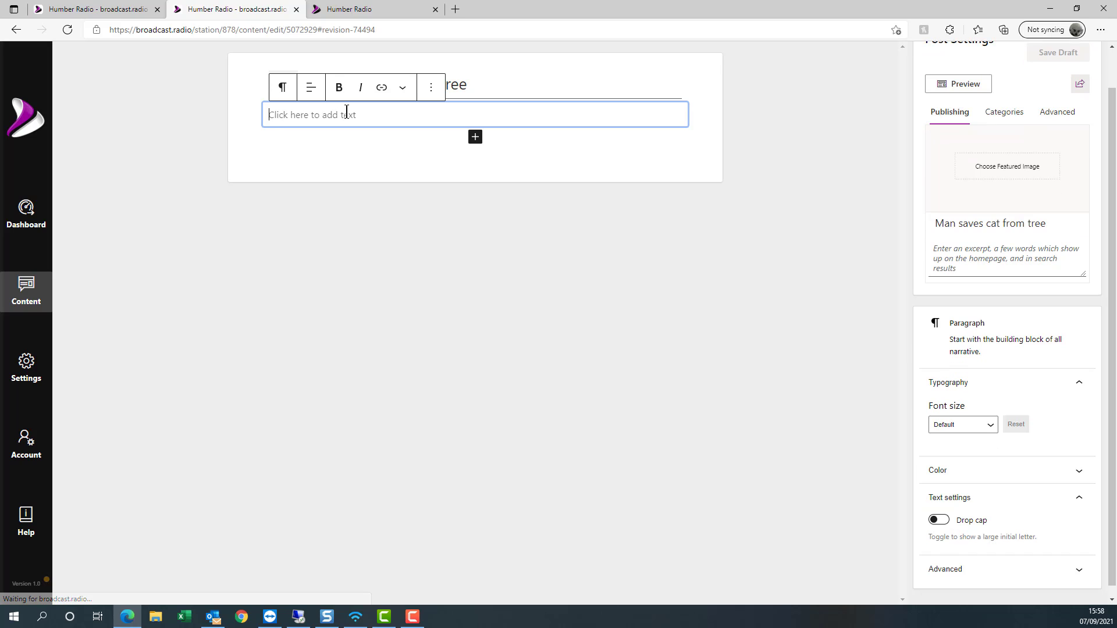
pyautogui.write('Local m')
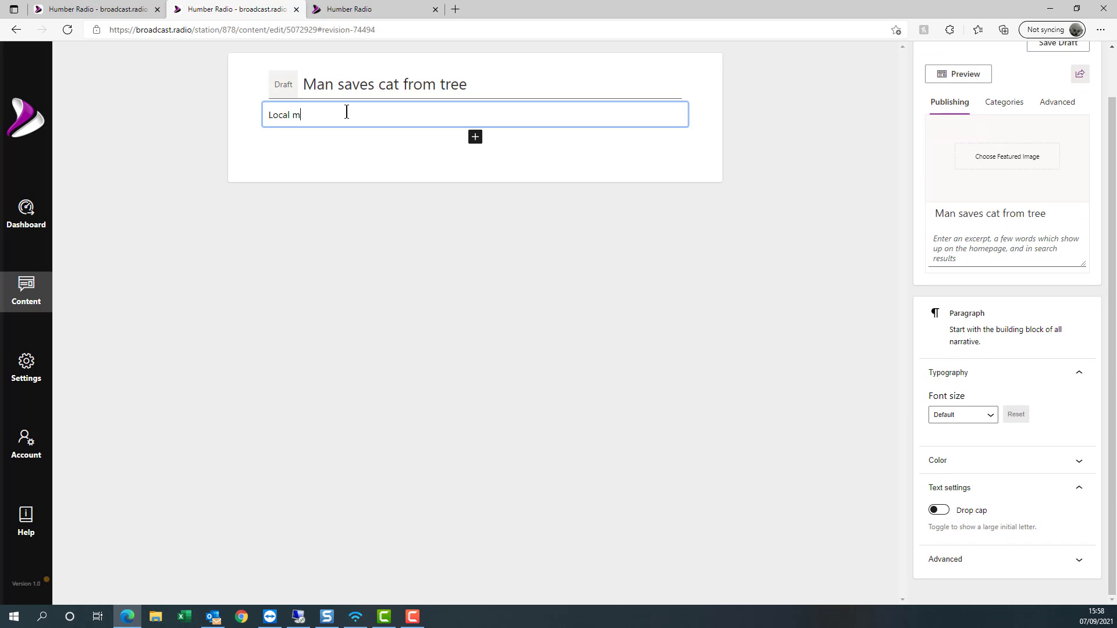
pyautogui.write('an save')
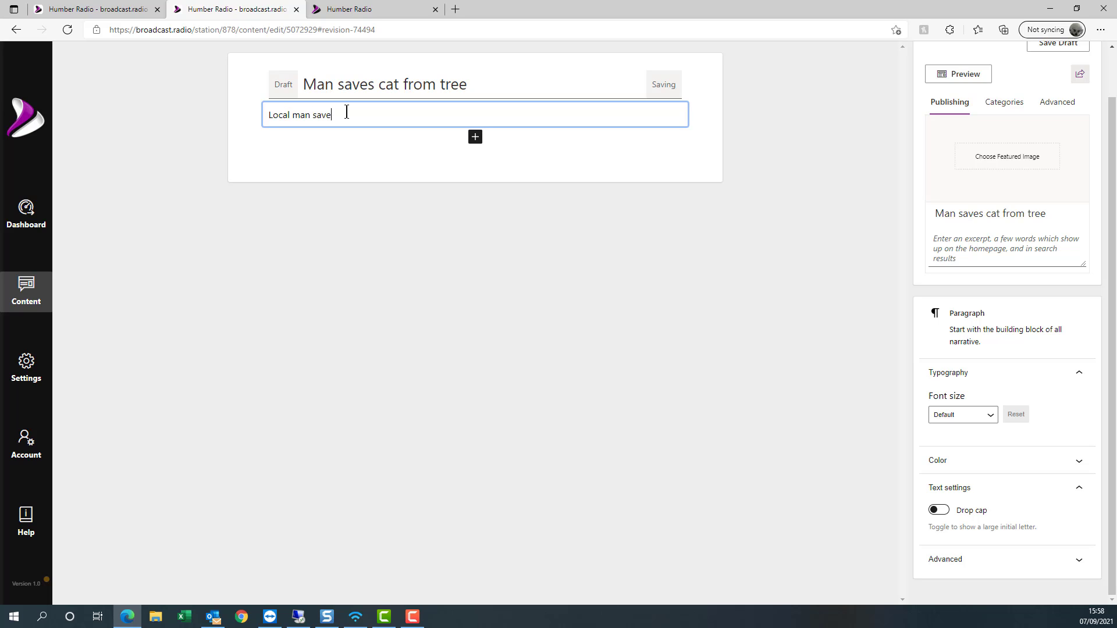
pyautogui.write('s Ginger the cat')
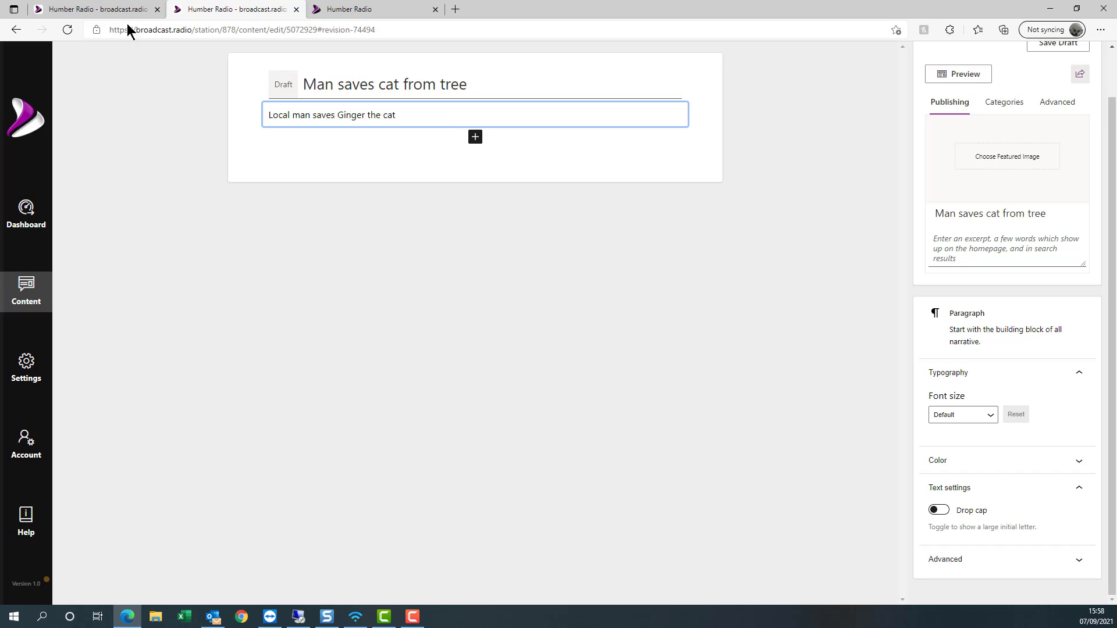
pyautogui.write('.')
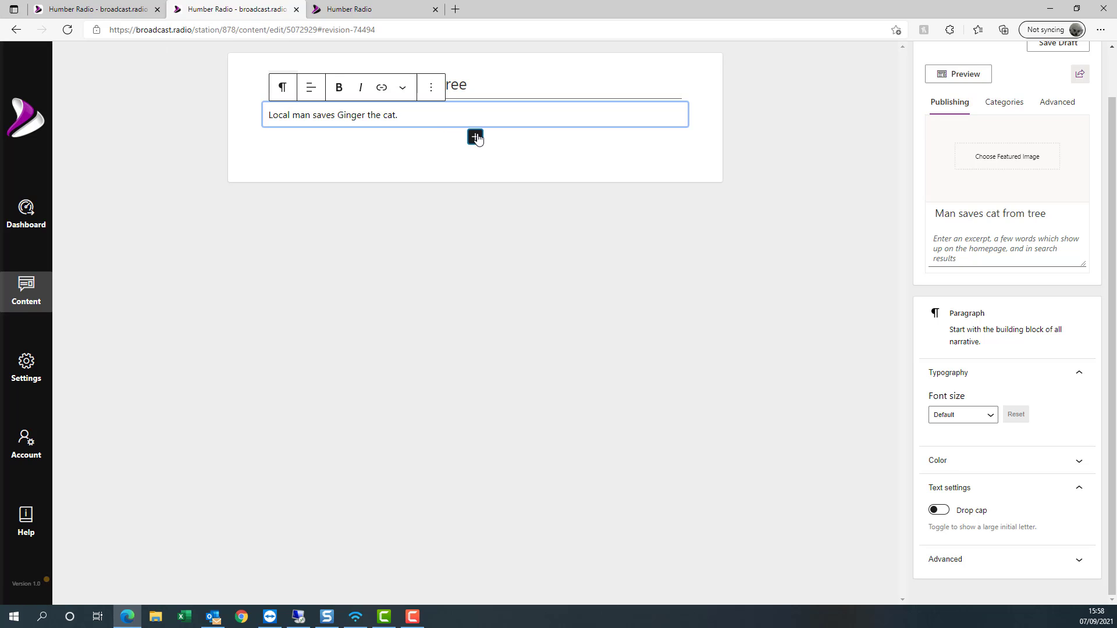
pyautogui.click(476, 137)
# - Add an Image block with a ginger cat photo from an online 'cat' search, captioned 'Ginger the cat'
pyautogui.click(466, 226)
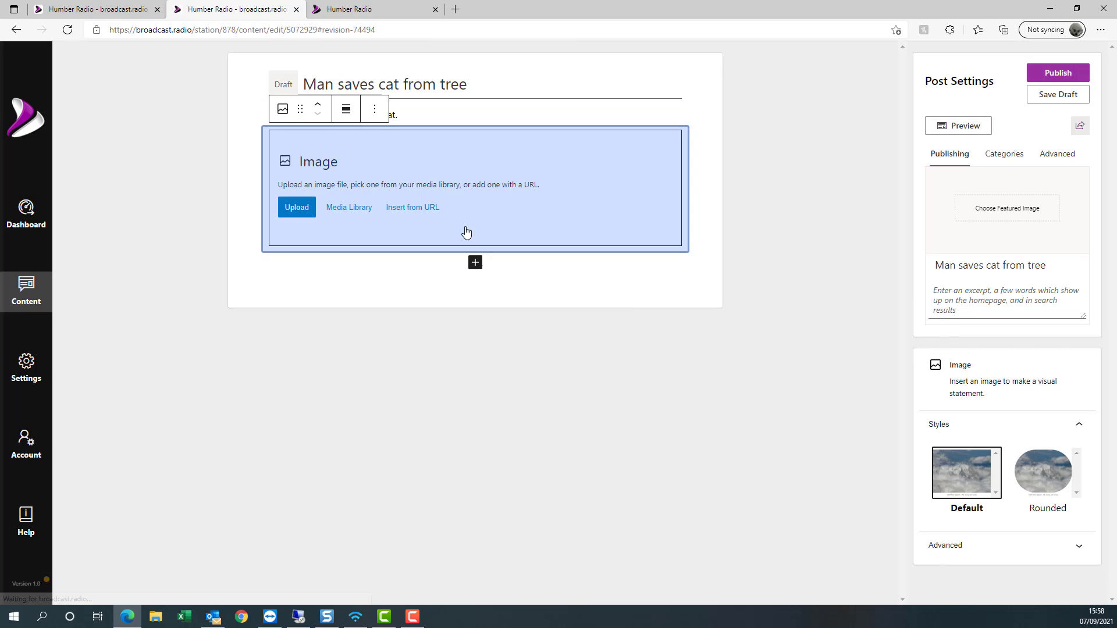
pyautogui.click(344, 214)
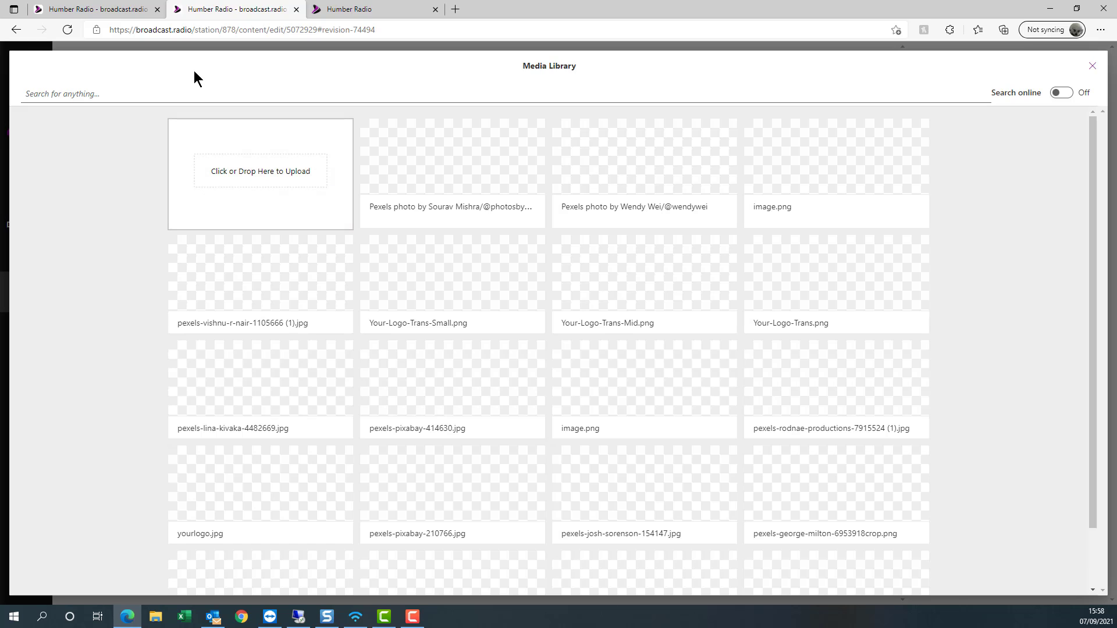
pyautogui.click(139, 93)
pyautogui.write('cat')
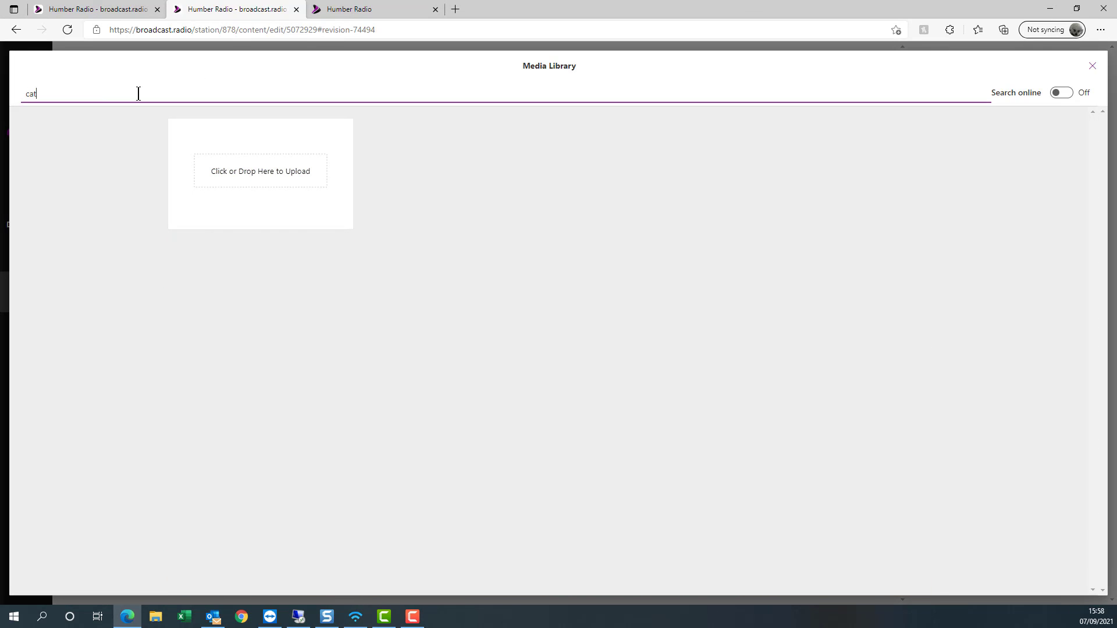
pyautogui.click(1071, 96)
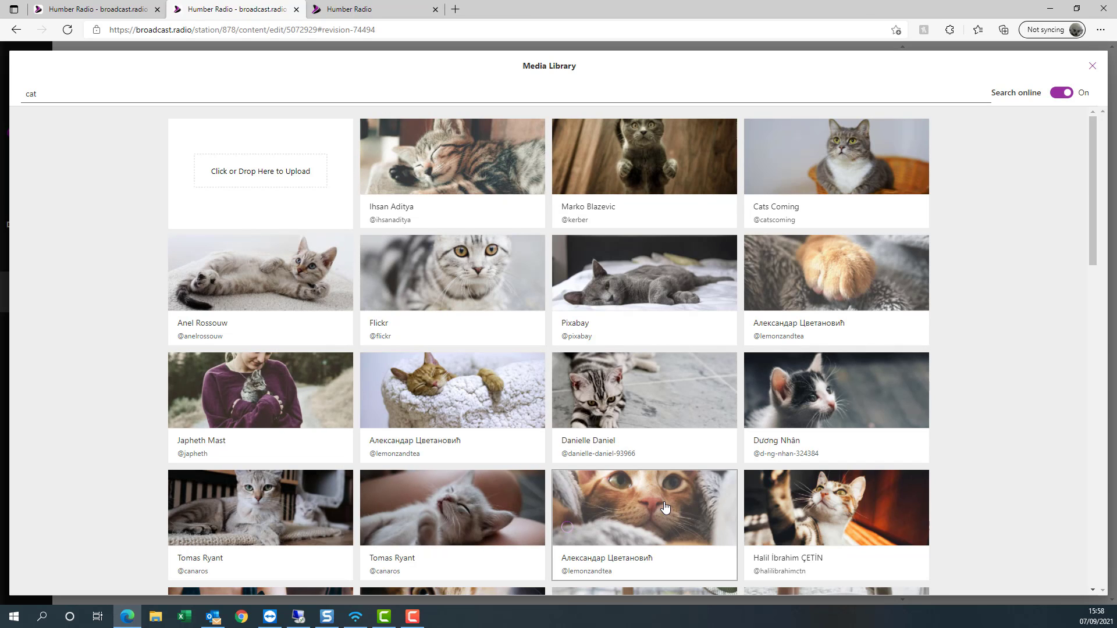
pyautogui.click(666, 506)
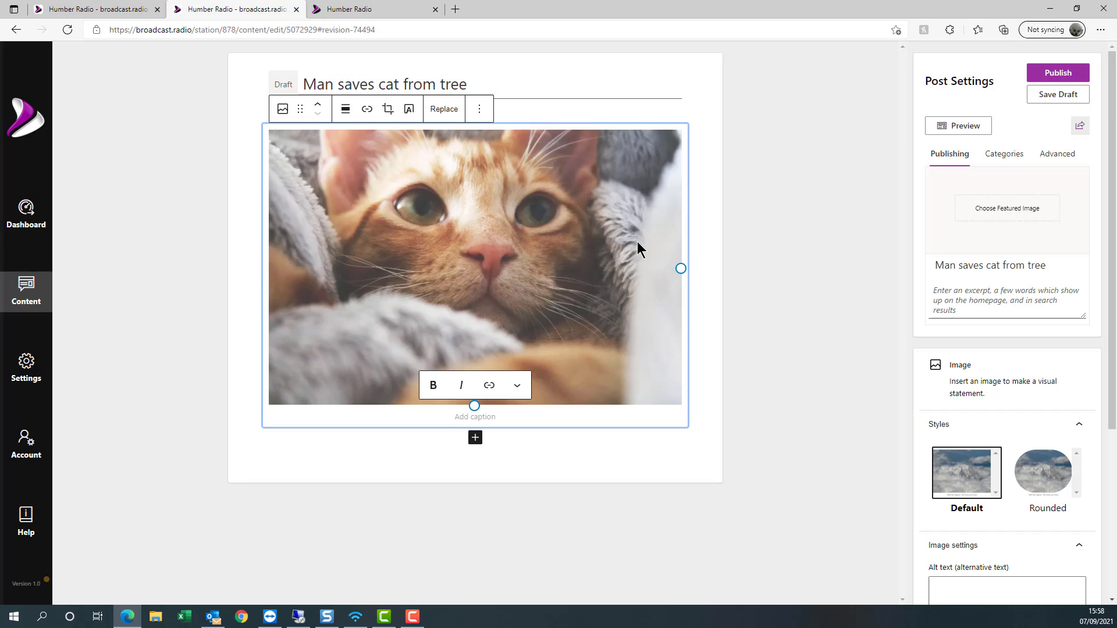
pyautogui.write('Ginger the ')
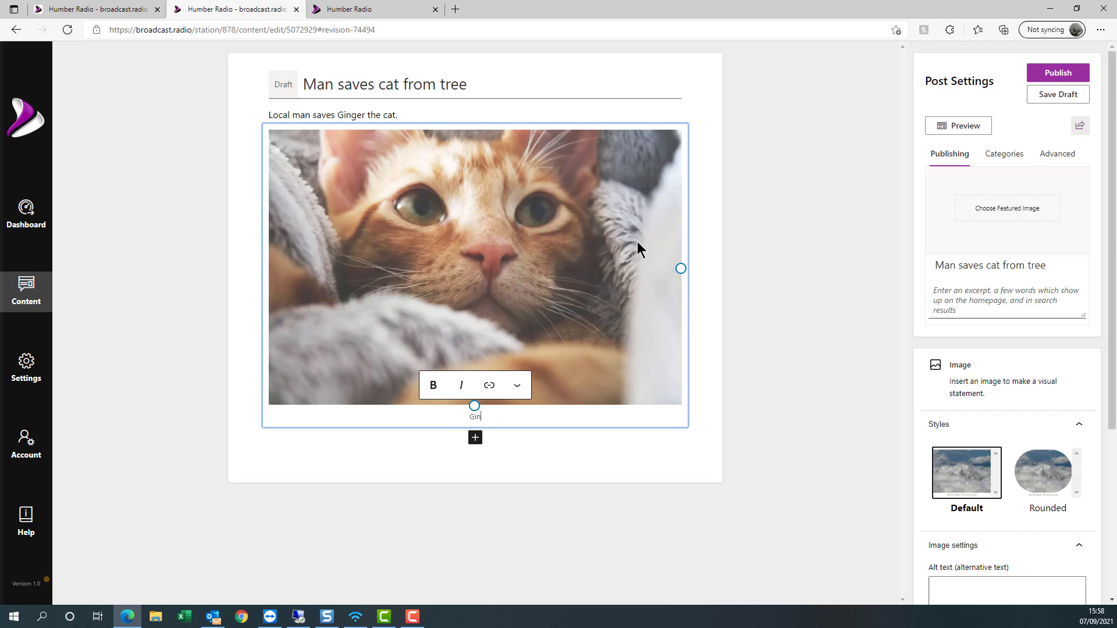
pyautogui.write('cat')
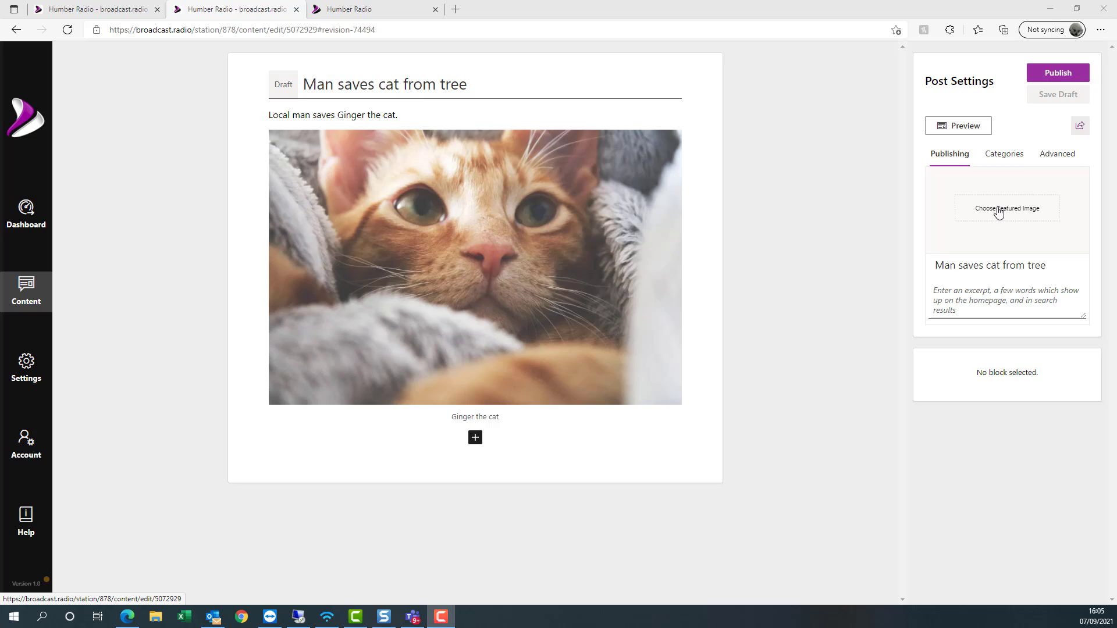
# - Enter the post excerpt 'Man saves cat from tree'
pyautogui.click(1003, 218)
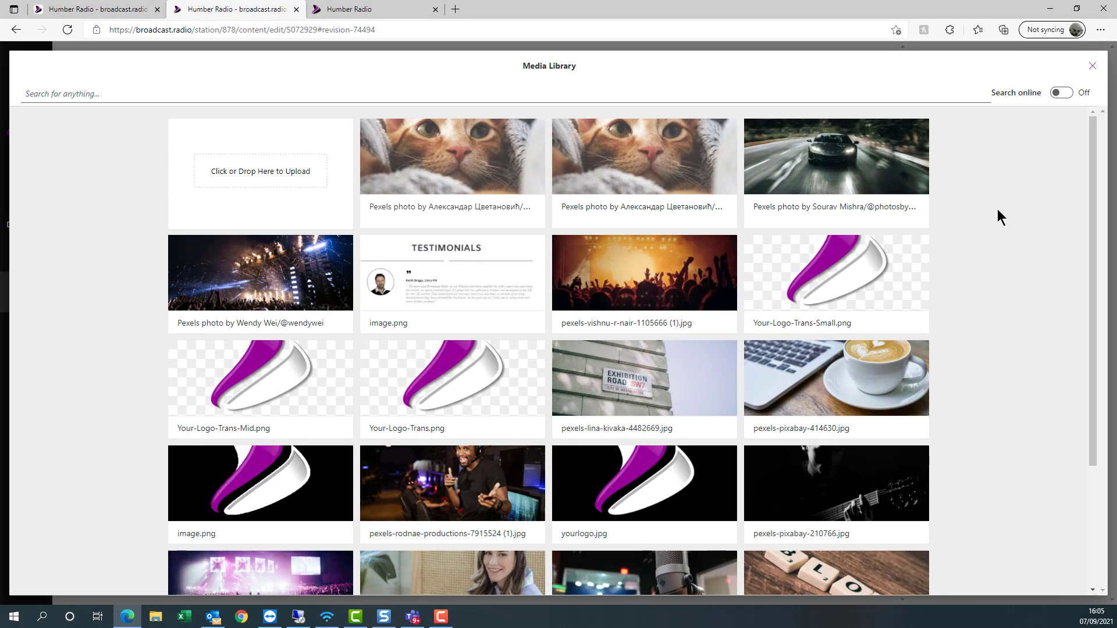
pyautogui.click(1092, 72)
pyautogui.click(987, 291)
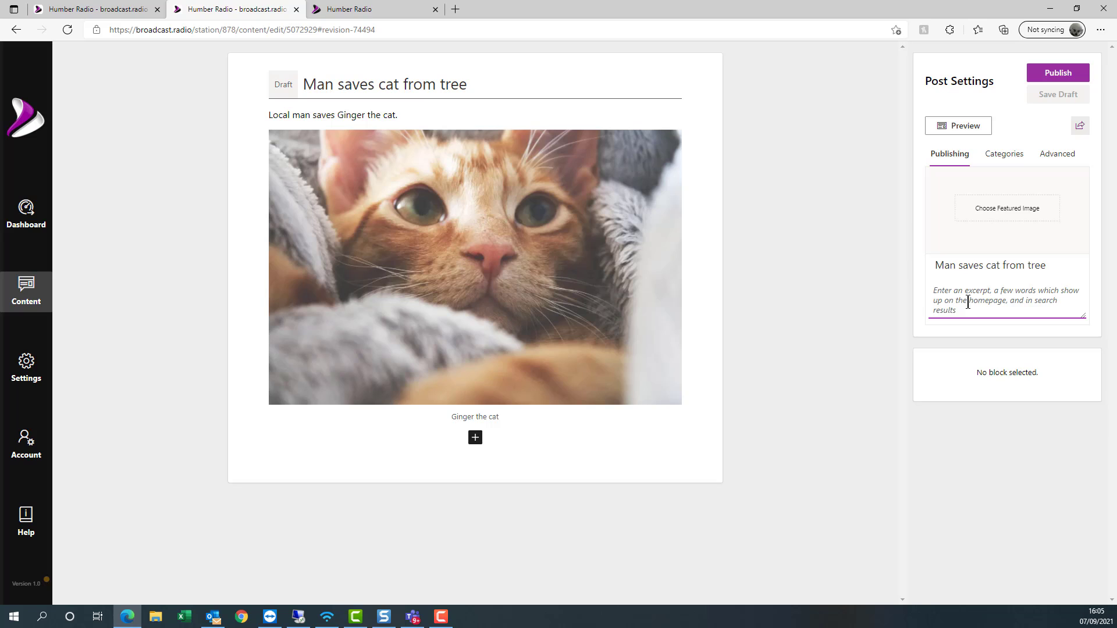
pyautogui.write('Man saves cat')
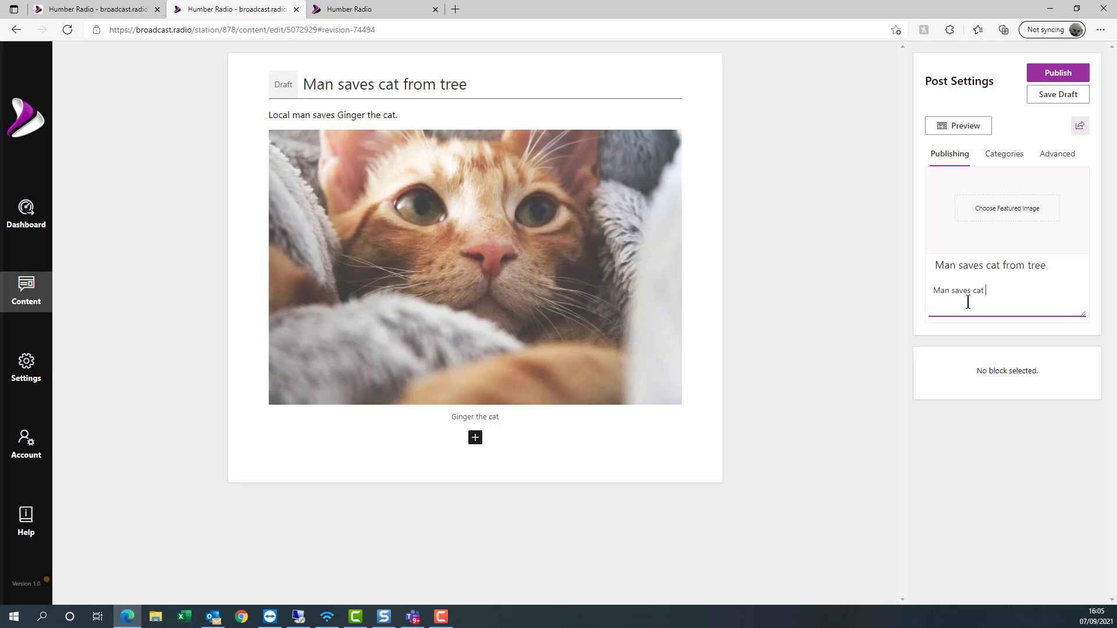
pyautogui.write(' from tree')
# - Set the cat photo as the post's featured image
pyautogui.click(1019, 204)
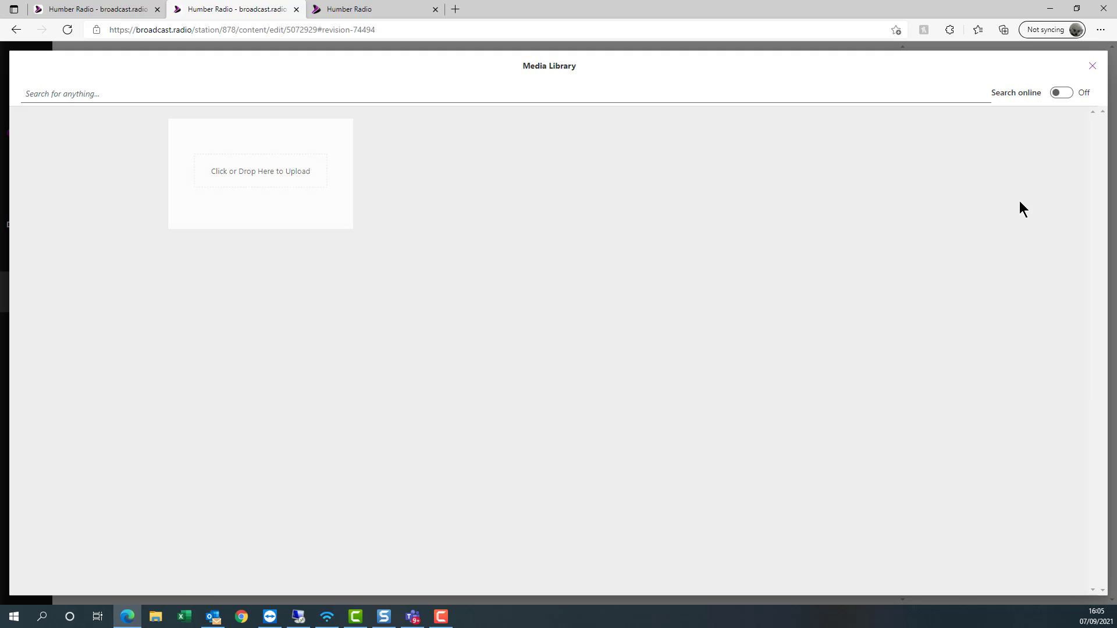
pyautogui.click(459, 192)
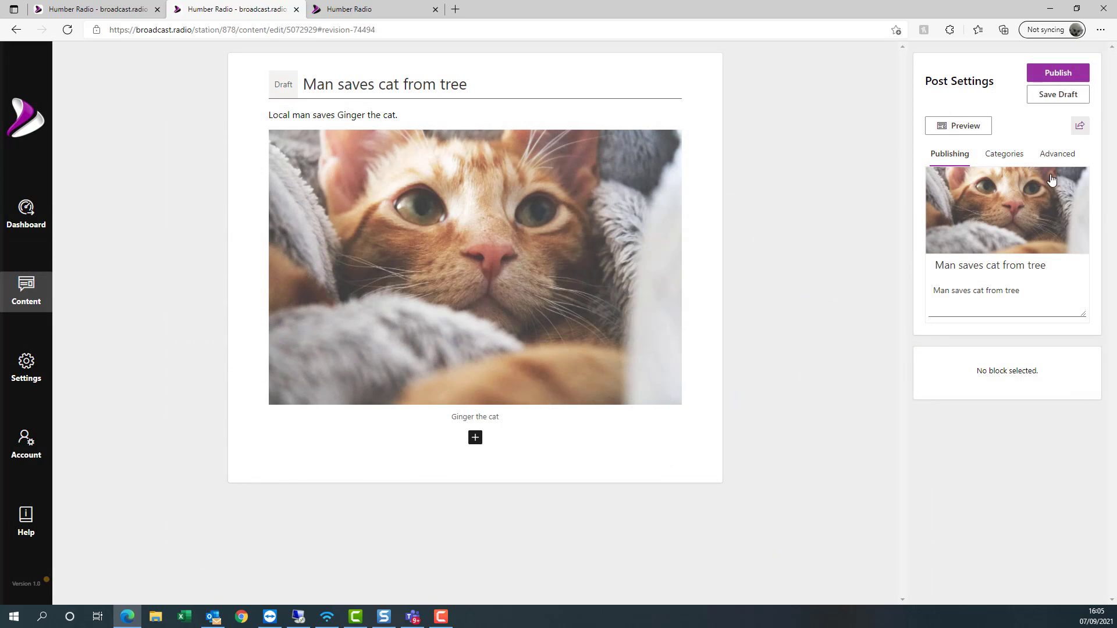
pyautogui.click(1019, 164)
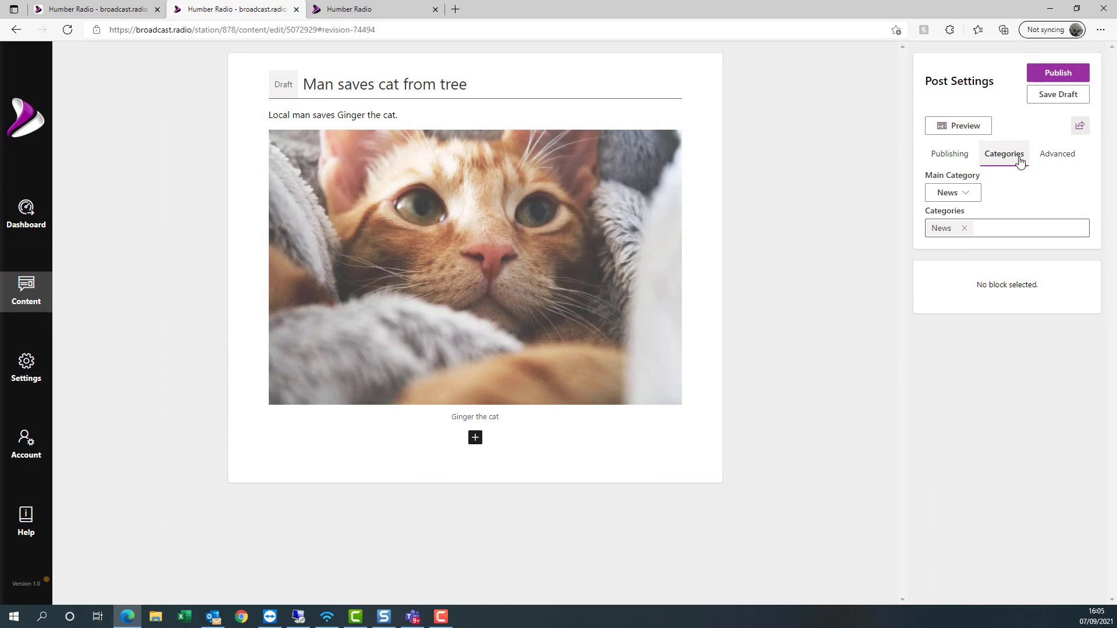
# - Set Local News as main category, remove News, and publish the cat post
pyautogui.click(974, 199)
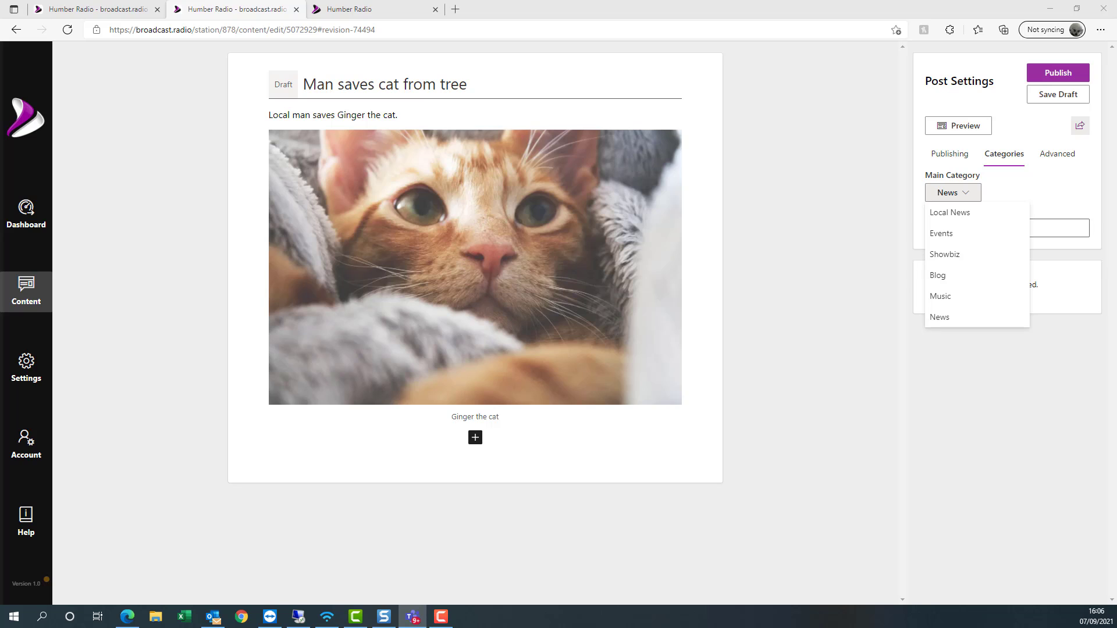
pyautogui.click(1063, 192)
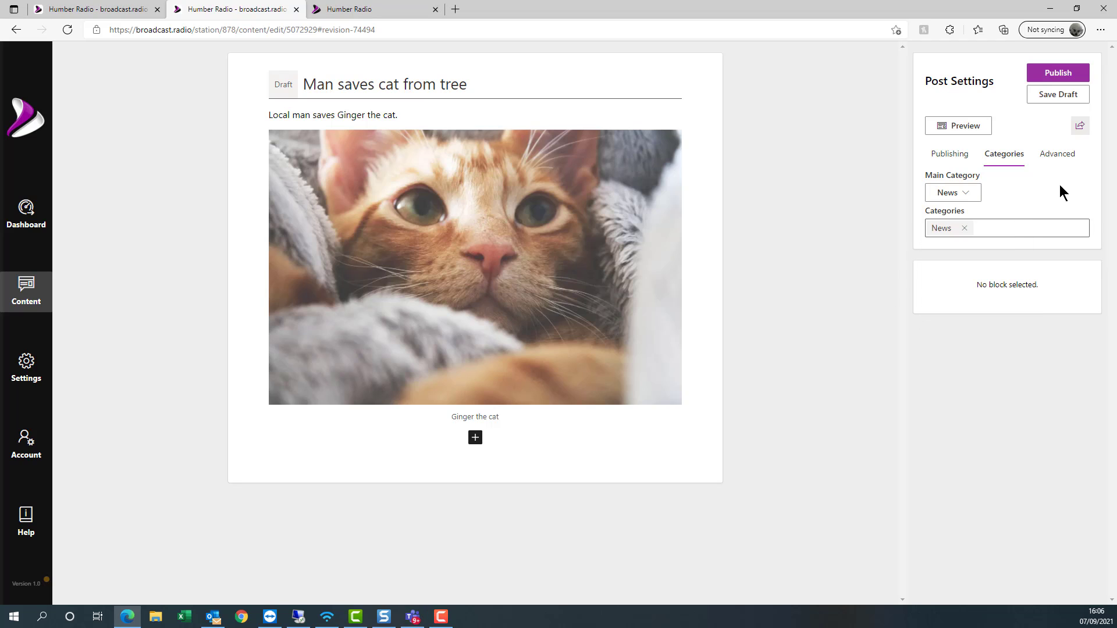
pyautogui.click(974, 194)
pyautogui.click(955, 216)
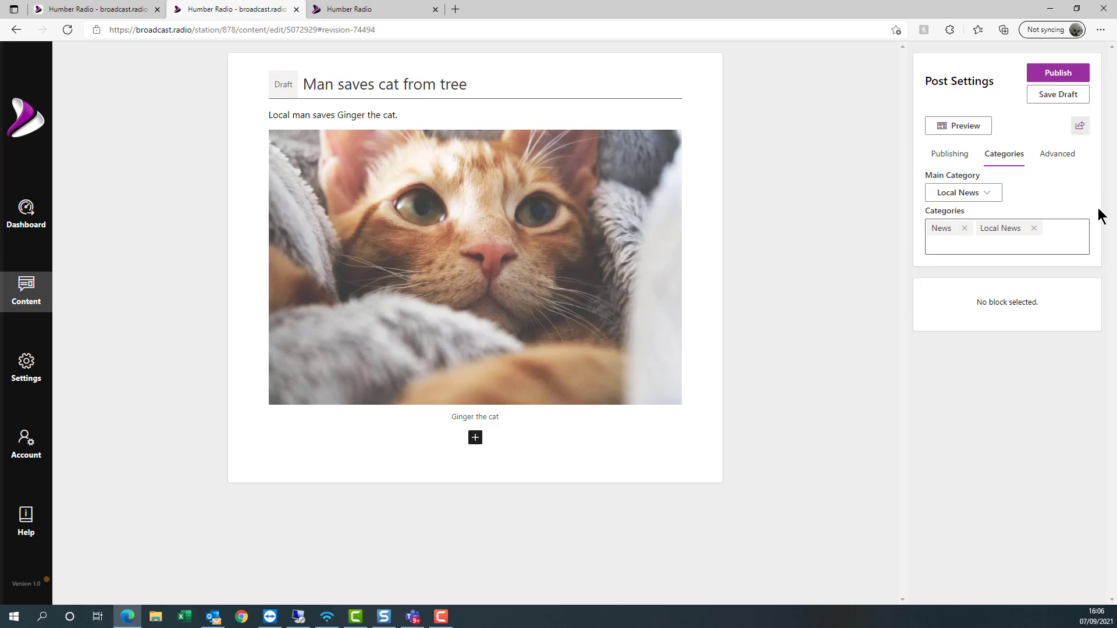
pyautogui.click(964, 229)
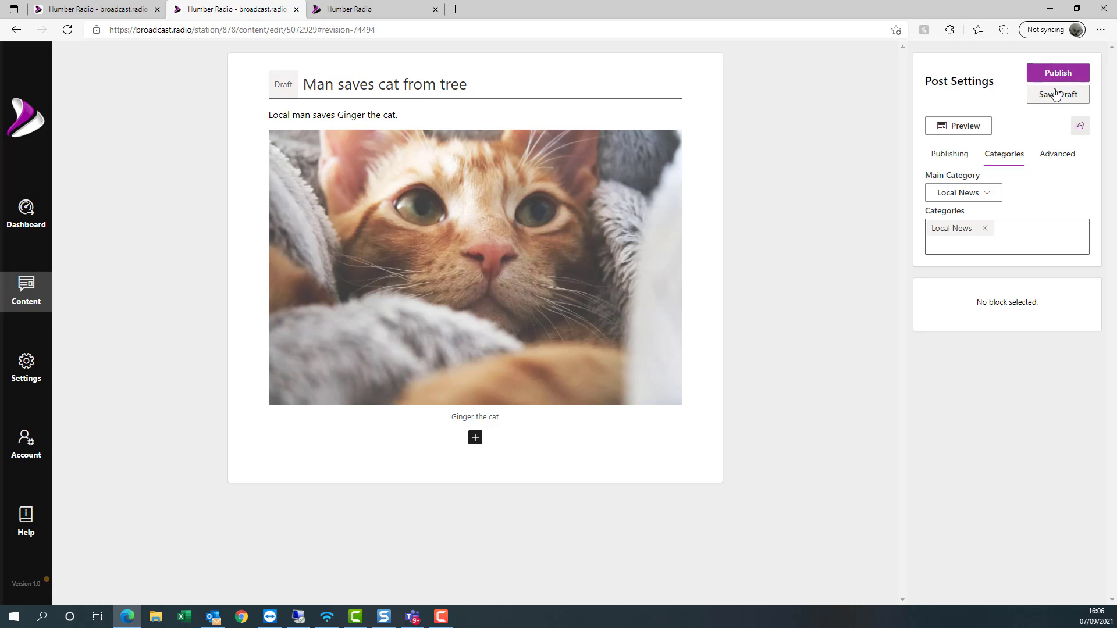
pyautogui.click(1051, 76)
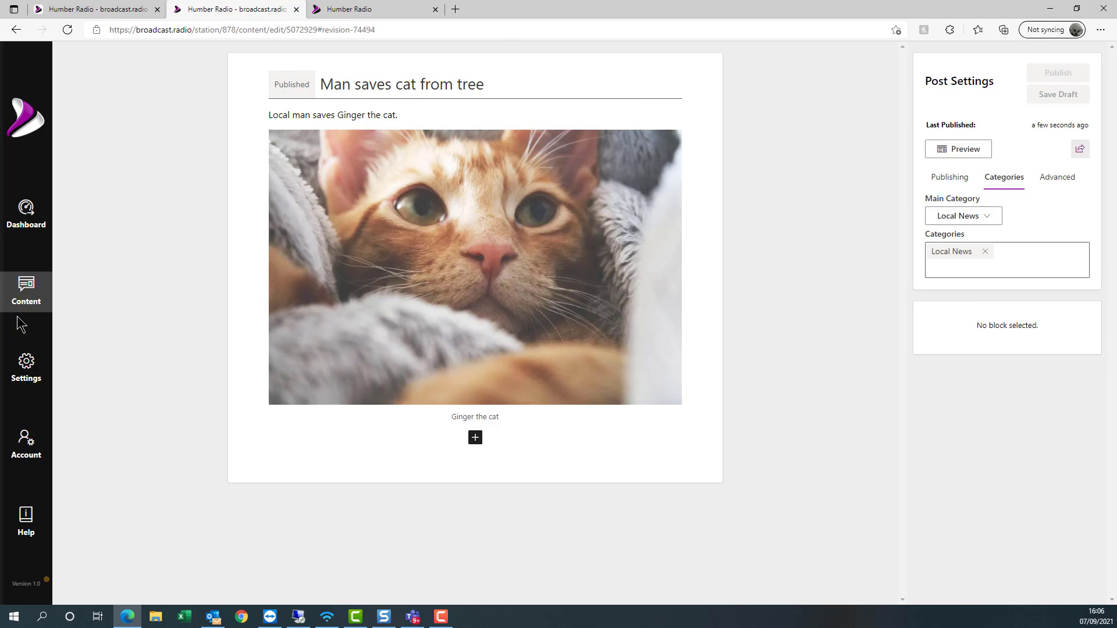
pyautogui.click(18, 294)
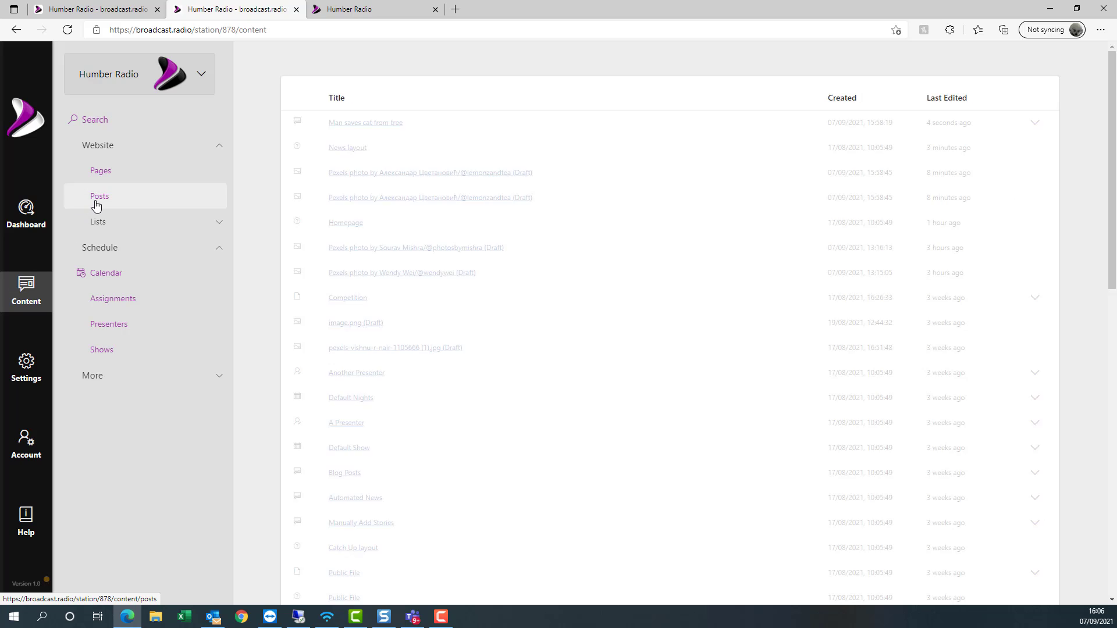
# - Filter content to Posts, open 'Man saves cat from tree', then return to the dashboard
pyautogui.click(95, 199)
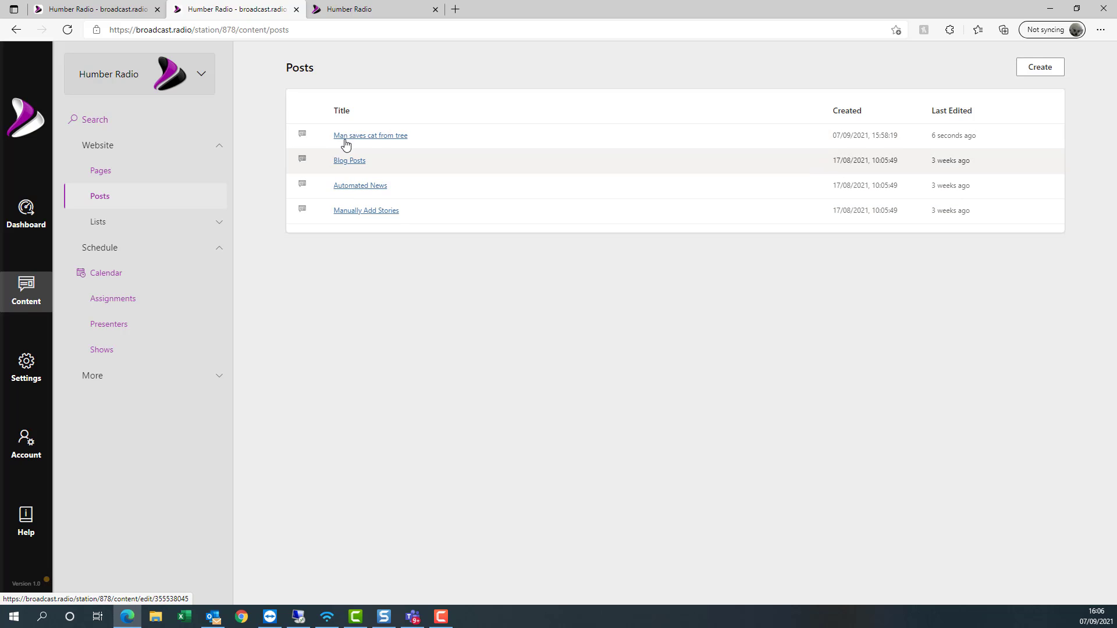
pyautogui.click(381, 136)
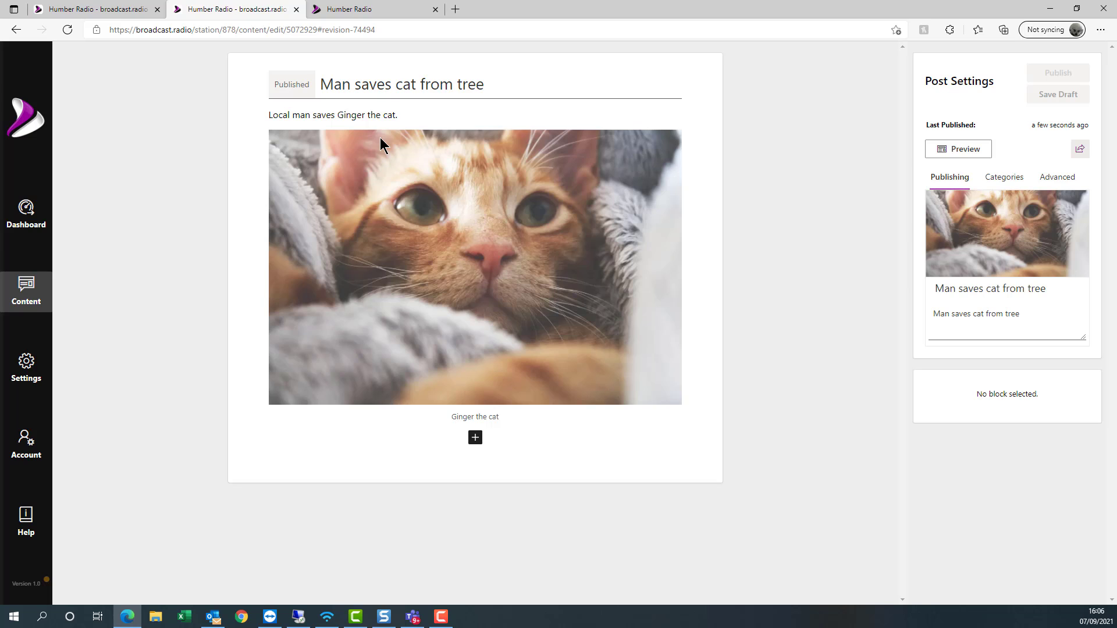
pyautogui.click(27, 209)
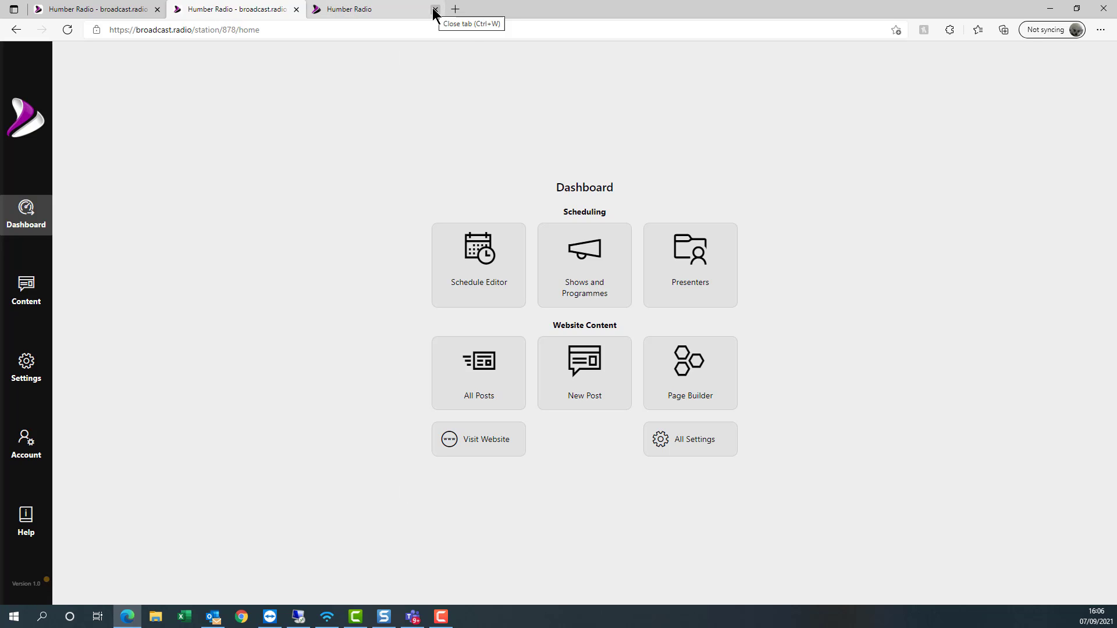
# - Reload the public Humber Radio News page and look for the cat story under Local News
pyautogui.click(363, 11)
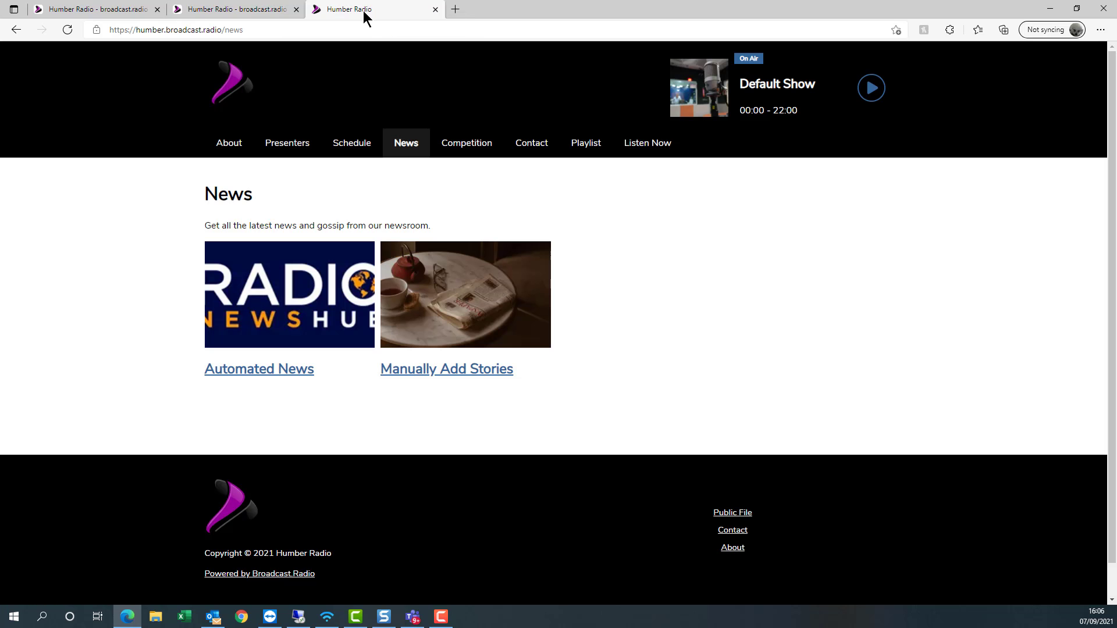
pyautogui.click(68, 23)
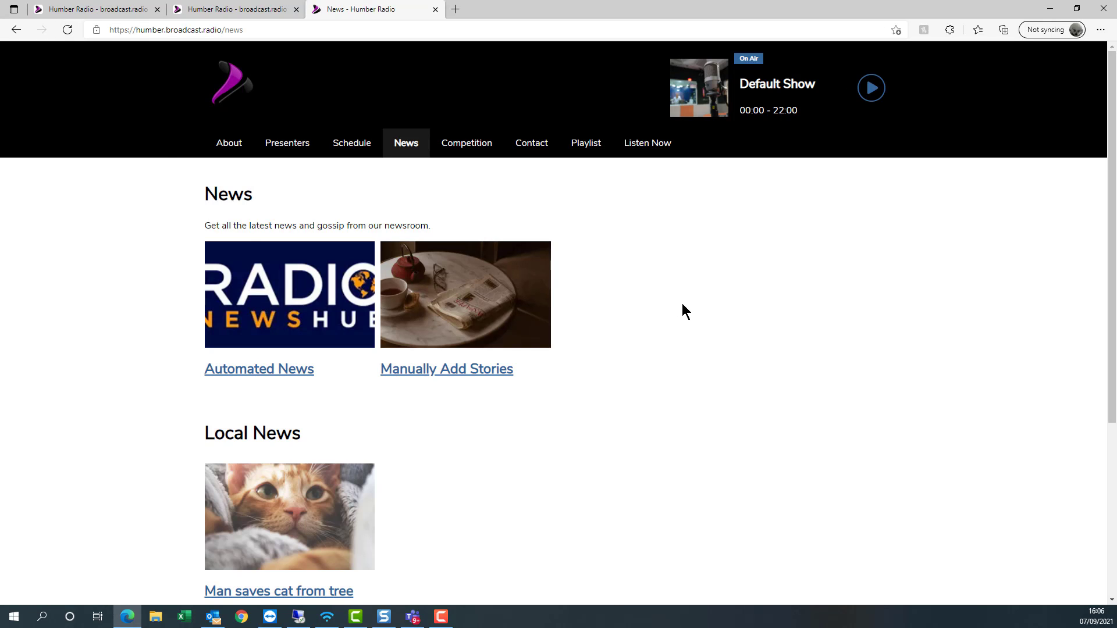
pyautogui.scroll(-3, 683, 303)
pyautogui.scroll(1, 447, 343)
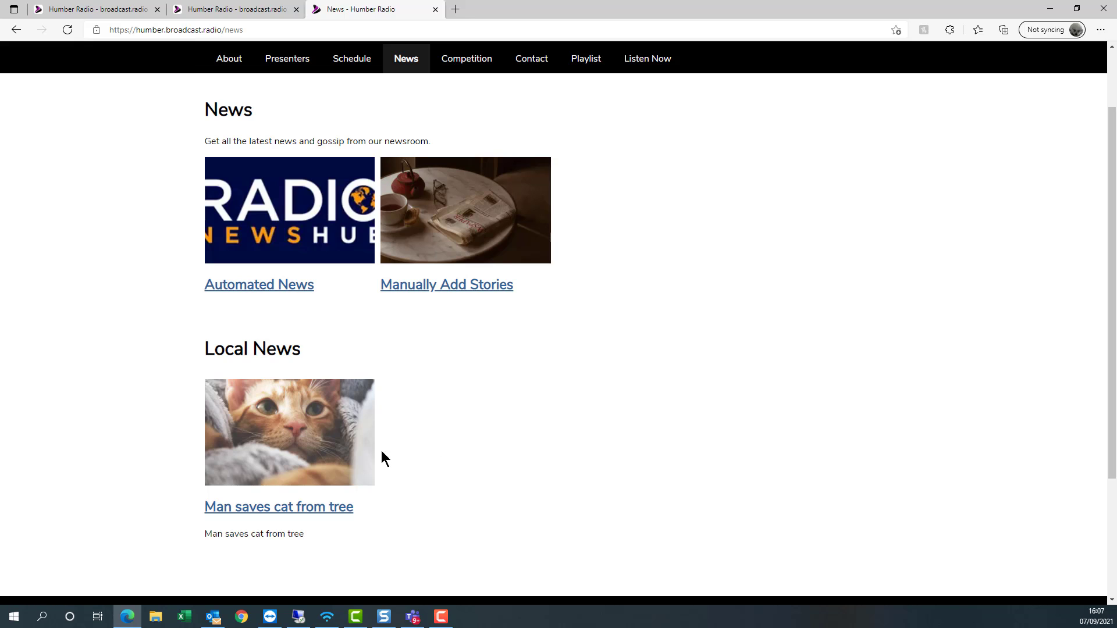
# - Open and read the 'Man saves cat from tree' story
pyautogui.click(291, 505)
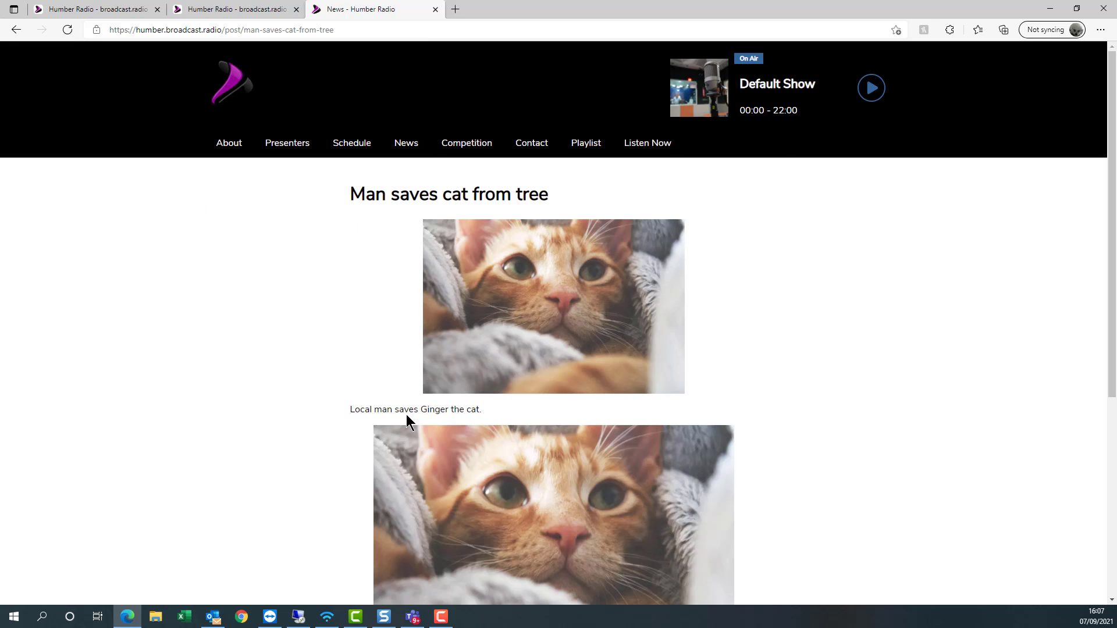
pyautogui.scroll(-5, 531, 374)
pyautogui.scroll(6, 518, 339)
pyautogui.scroll(-5, 519, 423)
pyautogui.scroll(5, 494, 424)
pyautogui.scroll(-3, 500, 314)
pyautogui.scroll(3, 530, 244)
# - Turn off 'Show the main image below the title' on the cat post and republish
pyautogui.click(436, 9)
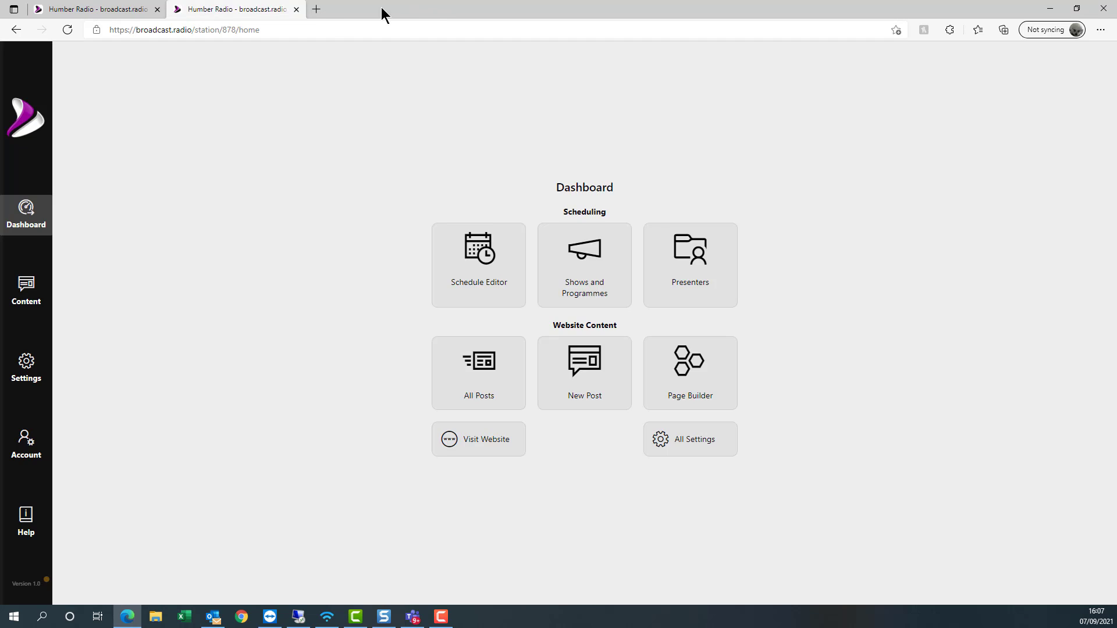
pyautogui.click(459, 386)
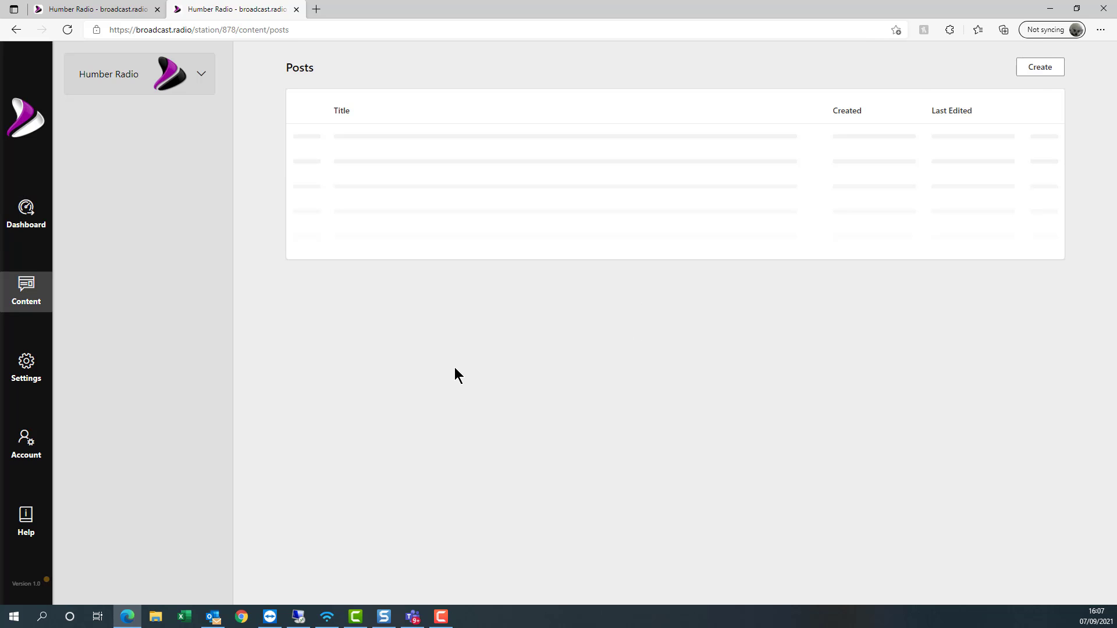
pyautogui.click(391, 142)
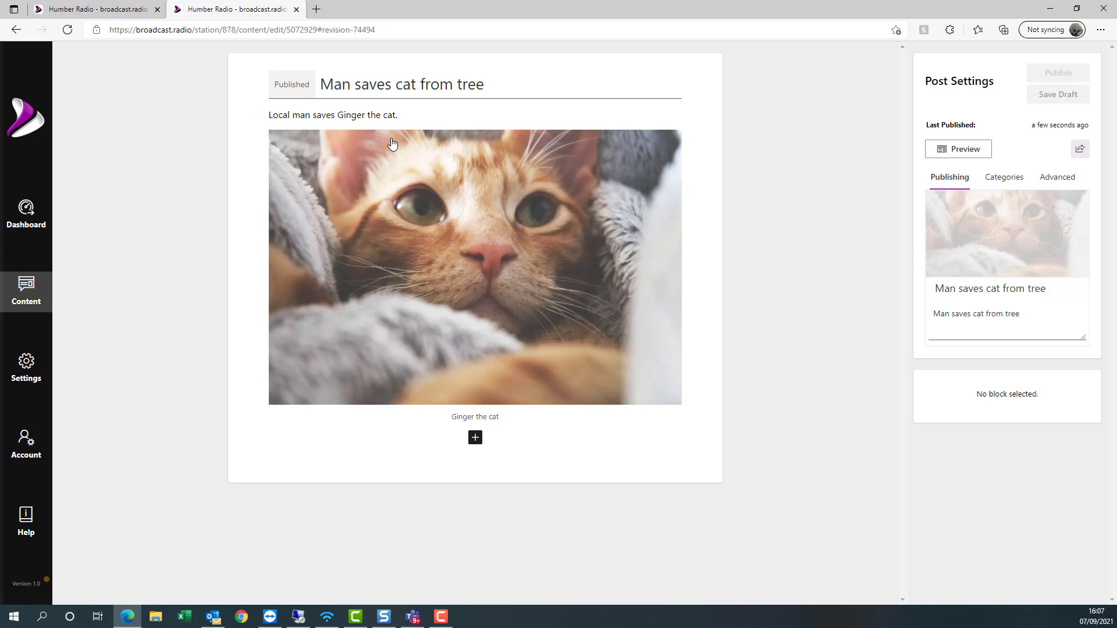
pyautogui.click(1055, 176)
pyautogui.scroll(-3, 1044, 418)
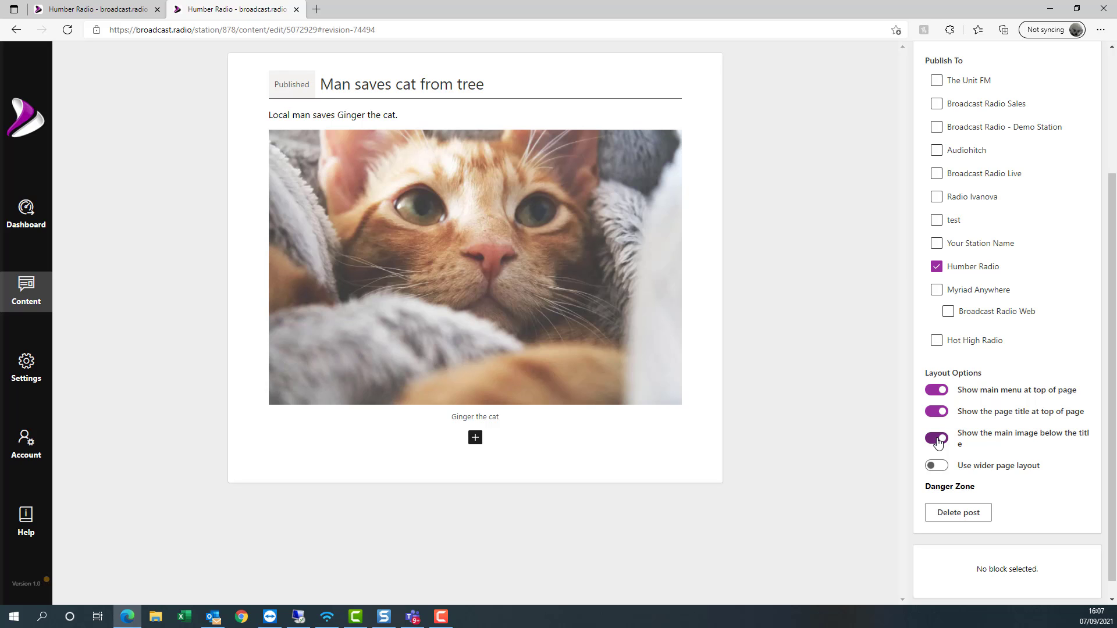
pyautogui.click(938, 440)
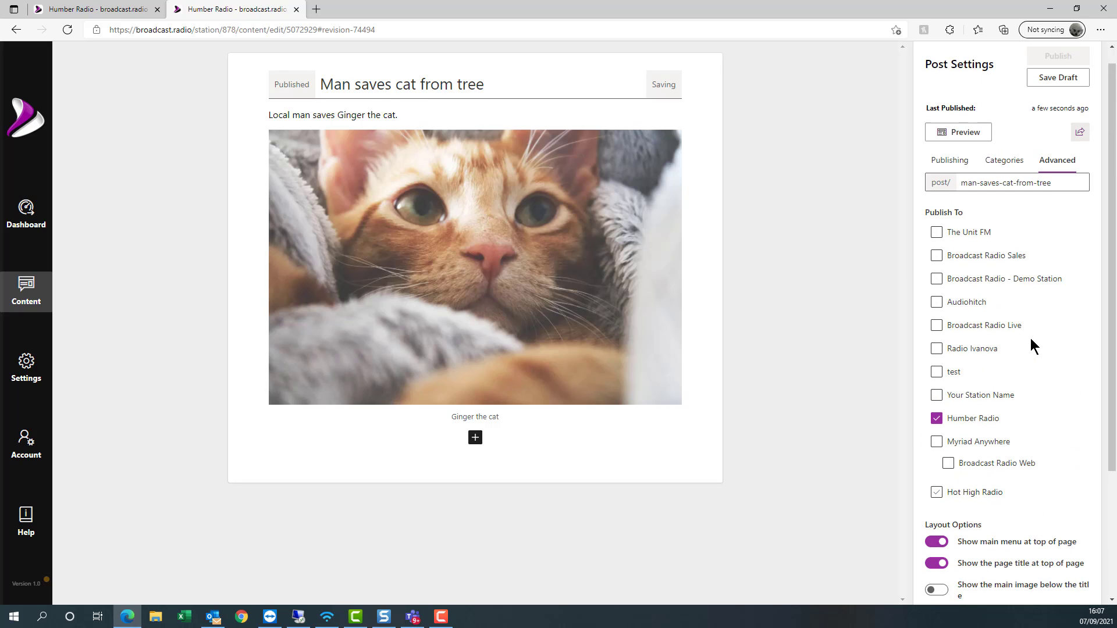
pyautogui.click(1061, 74)
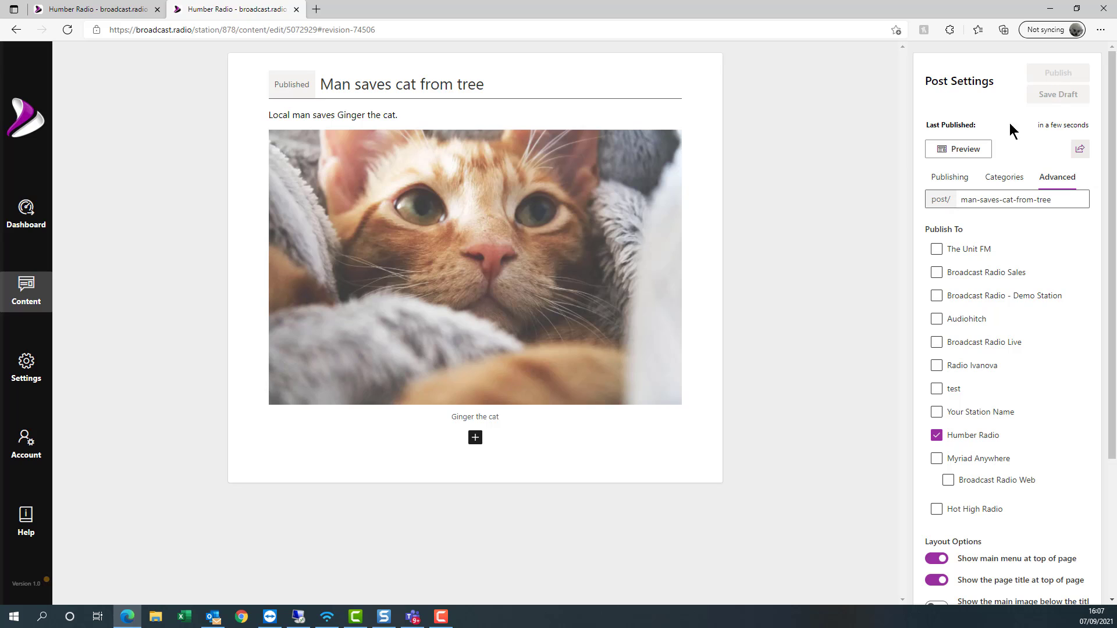
# - Open the public station website from the dashboard and view the updated cat story
pyautogui.click(21, 230)
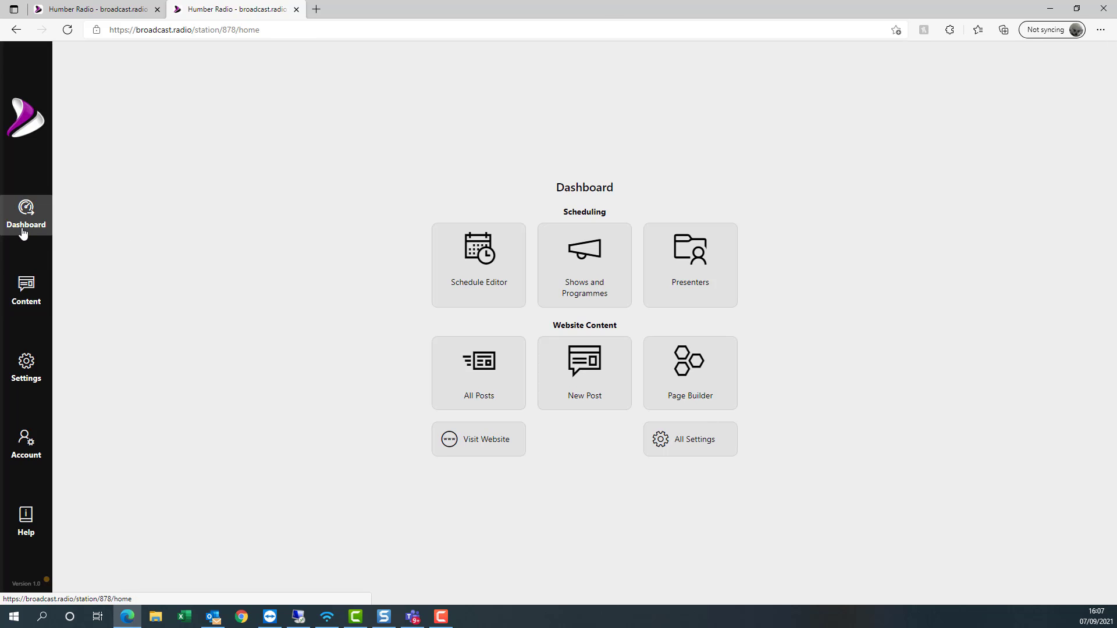
pyautogui.click(506, 460)
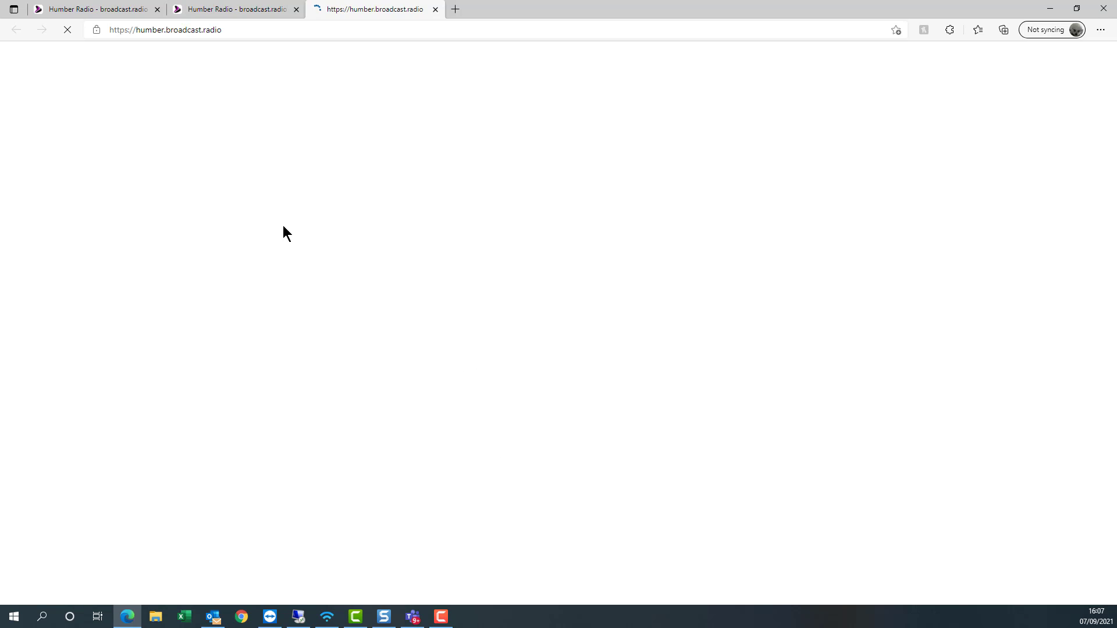
pyautogui.scroll(-5, 632, 87)
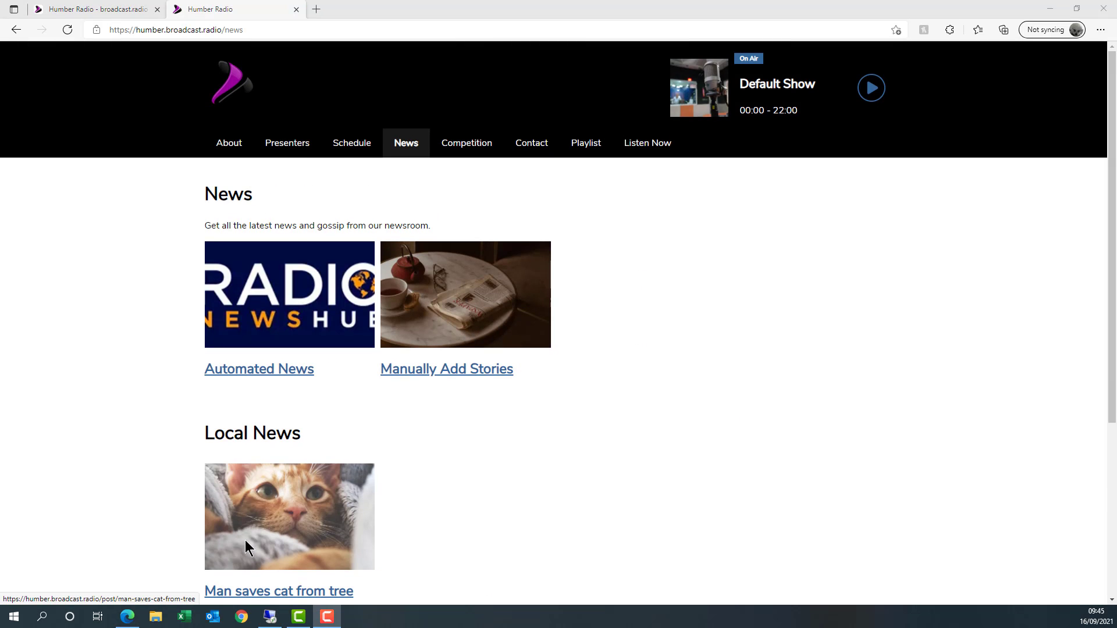
pyautogui.click(246, 541)
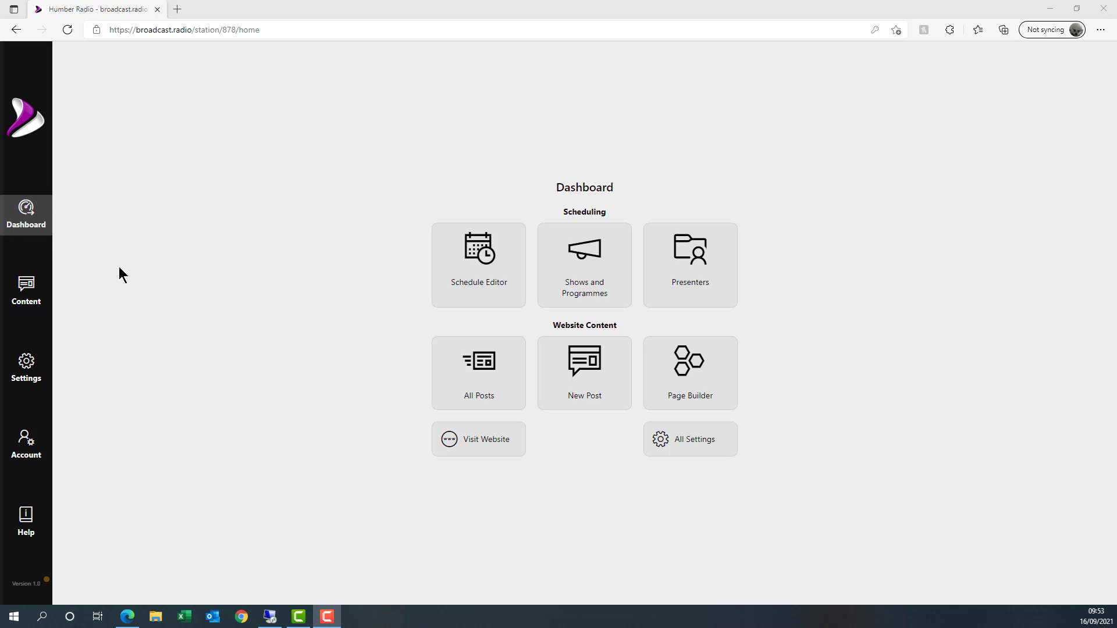
# - Open the A Presenter profile from the Presenters list and check its category settings
pyautogui.click(26, 294)
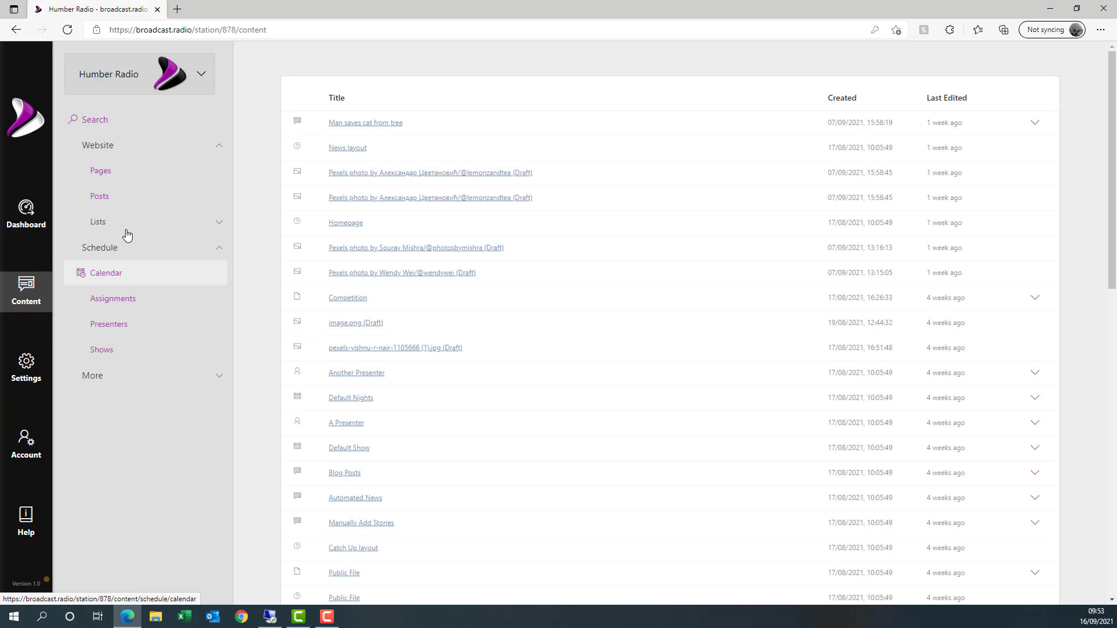
pyautogui.click(121, 327)
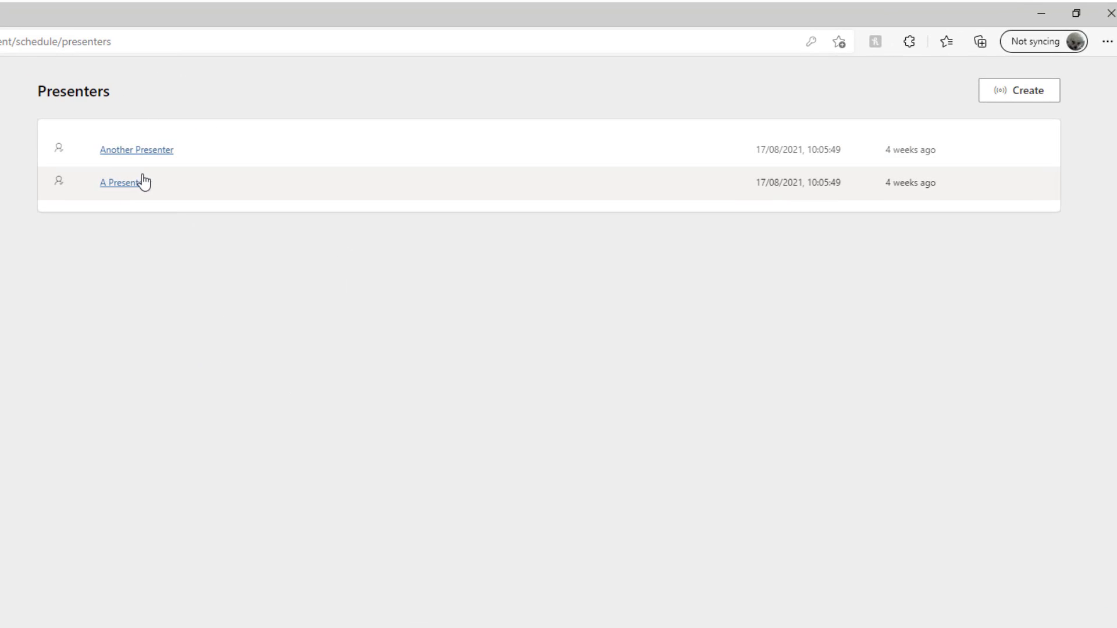
pyautogui.click(131, 190)
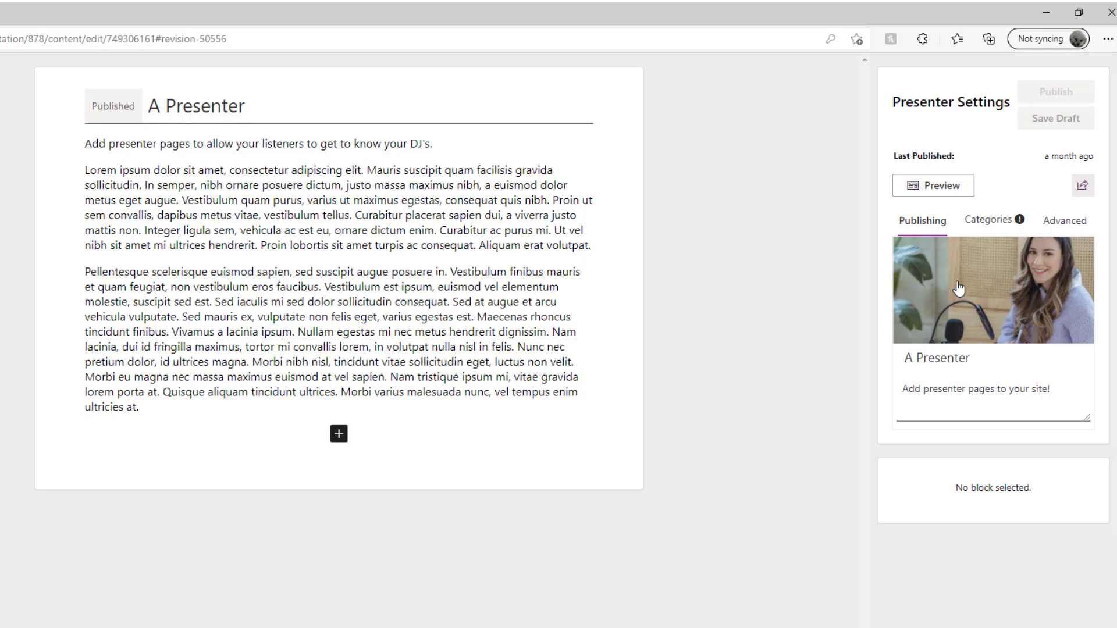
pyautogui.click(991, 225)
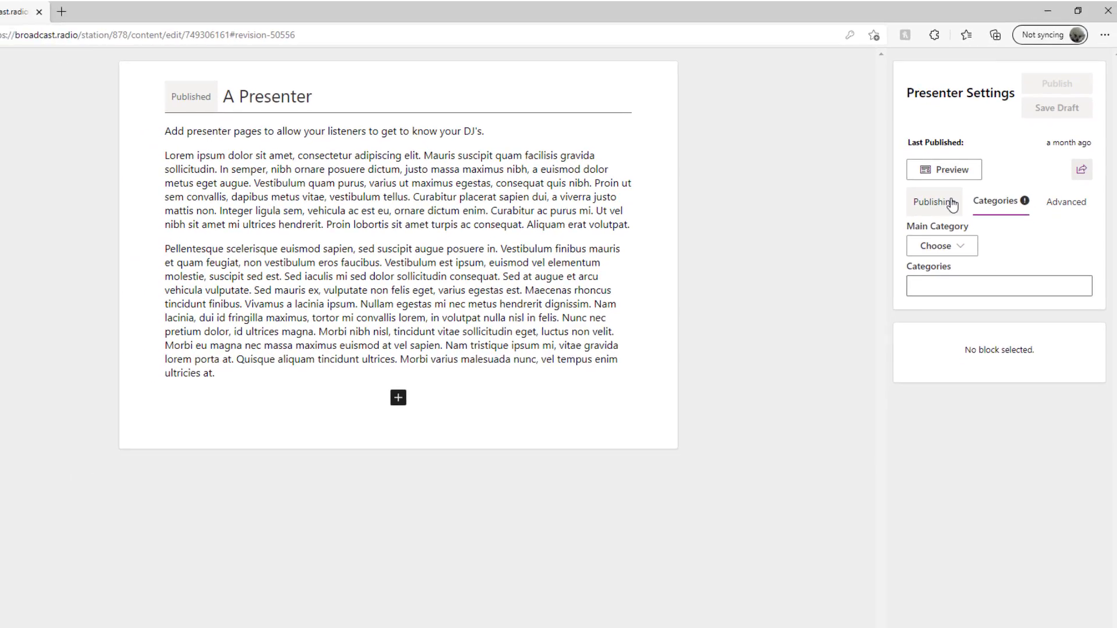
# - Review the Manage Categories page, then reopen A Presenter from the Presenters list
pyautogui.click(22, 291)
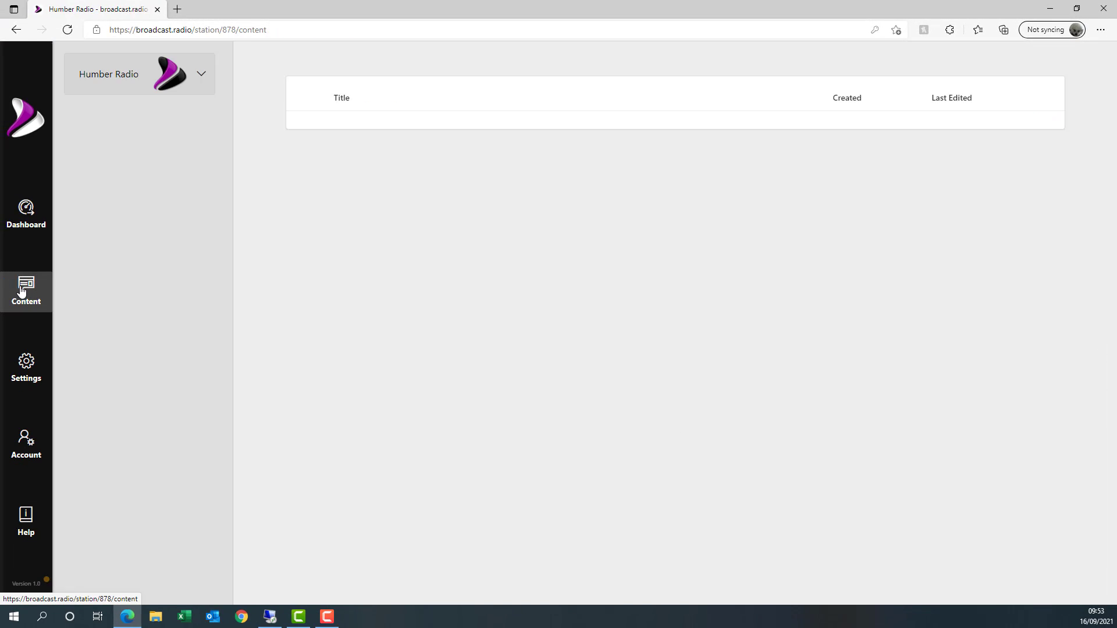
pyautogui.click(110, 374)
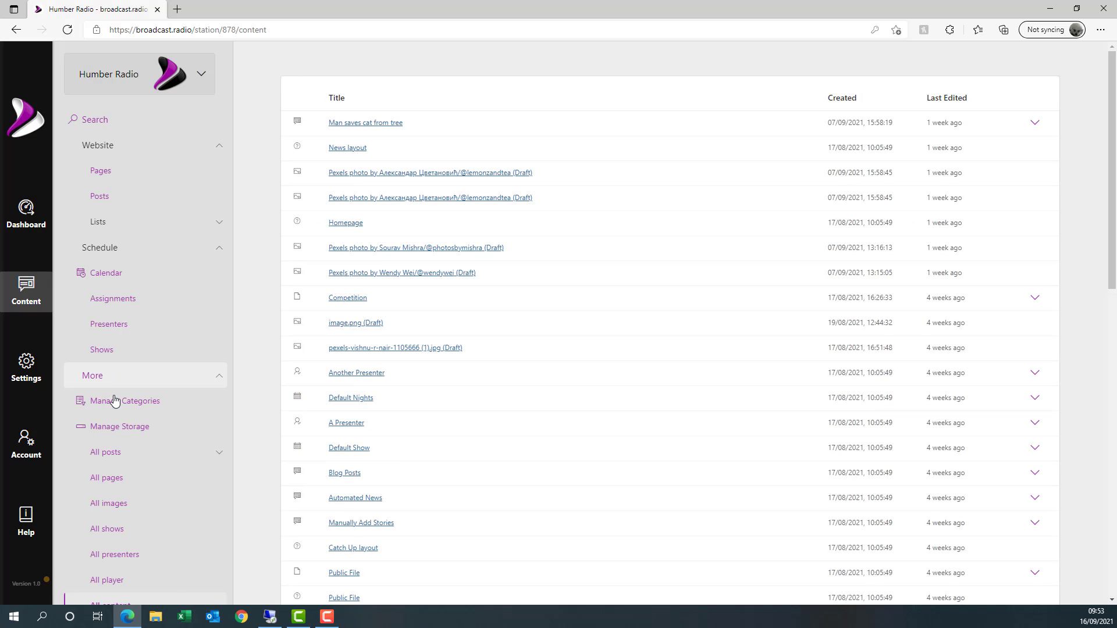
pyautogui.click(177, 399)
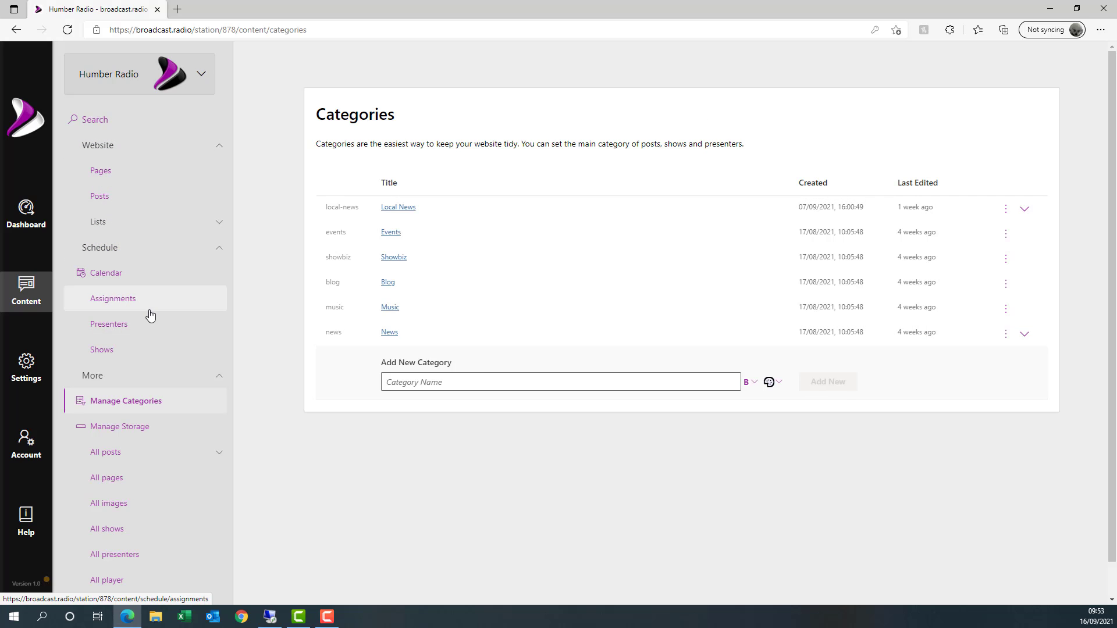
pyautogui.click(128, 324)
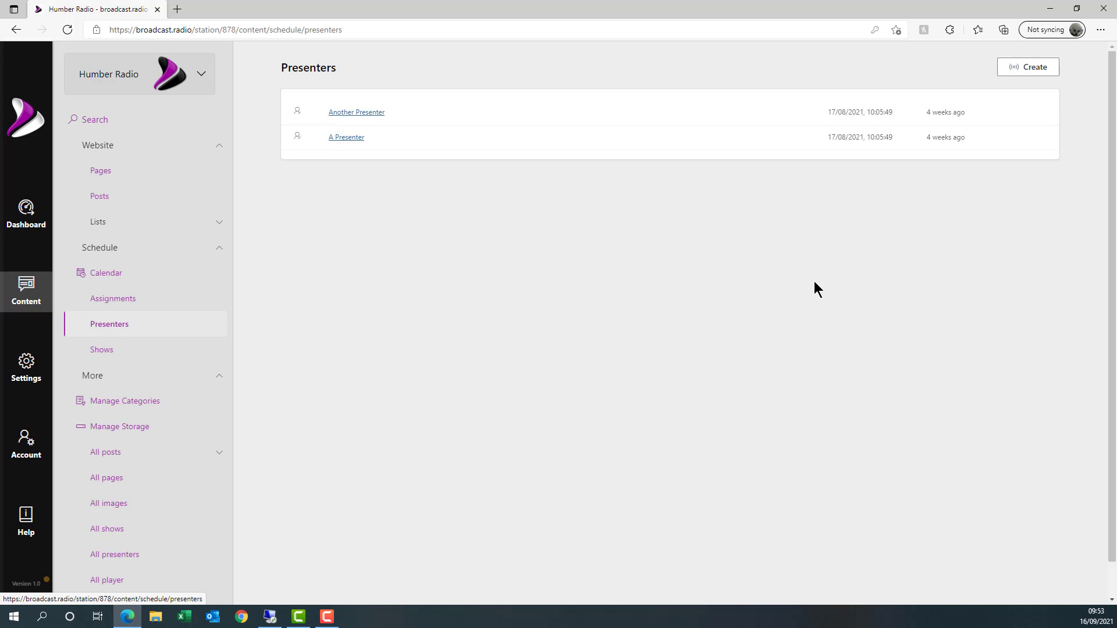
pyautogui.click(351, 138)
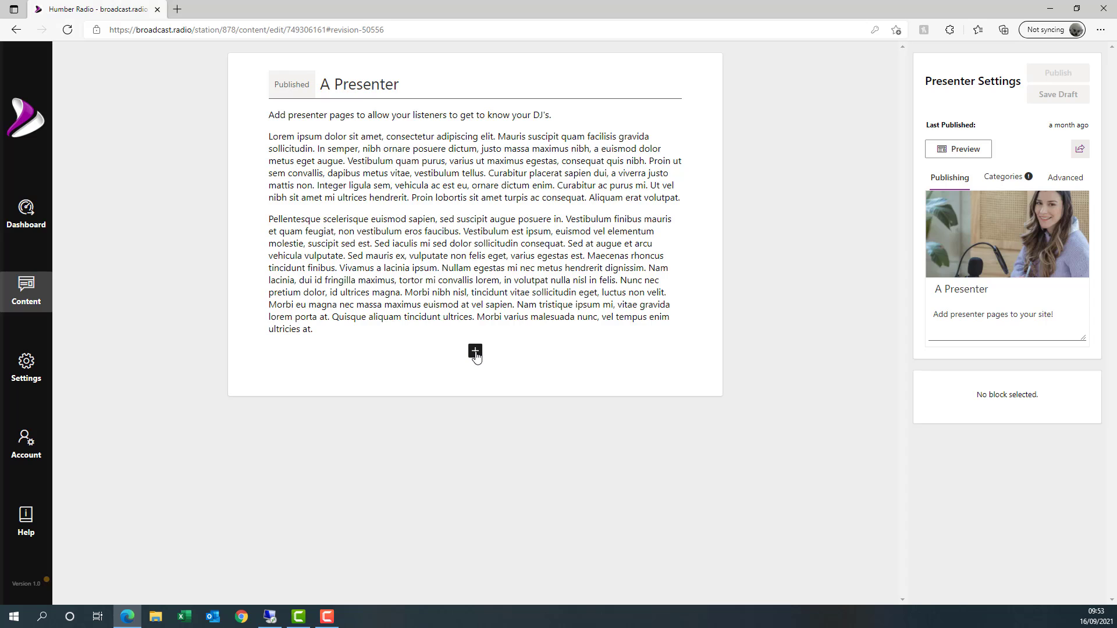
# - Inspect A Presenter's block options, first paragraph and excerpt 'Add presenter pages to your site!'
pyautogui.click(475, 352)
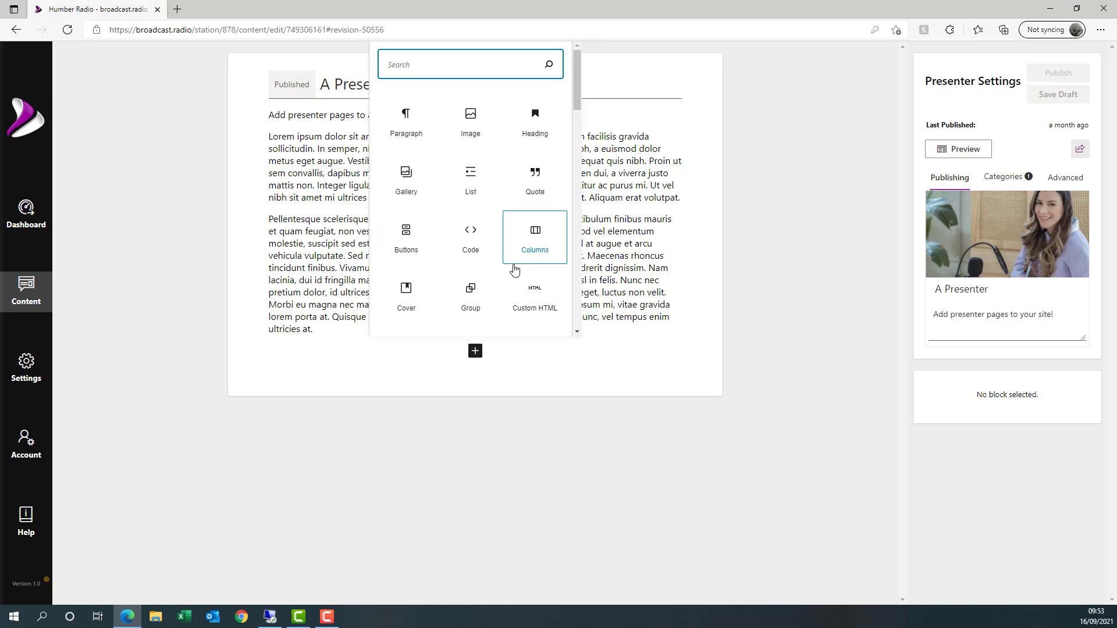
pyautogui.click(631, 174)
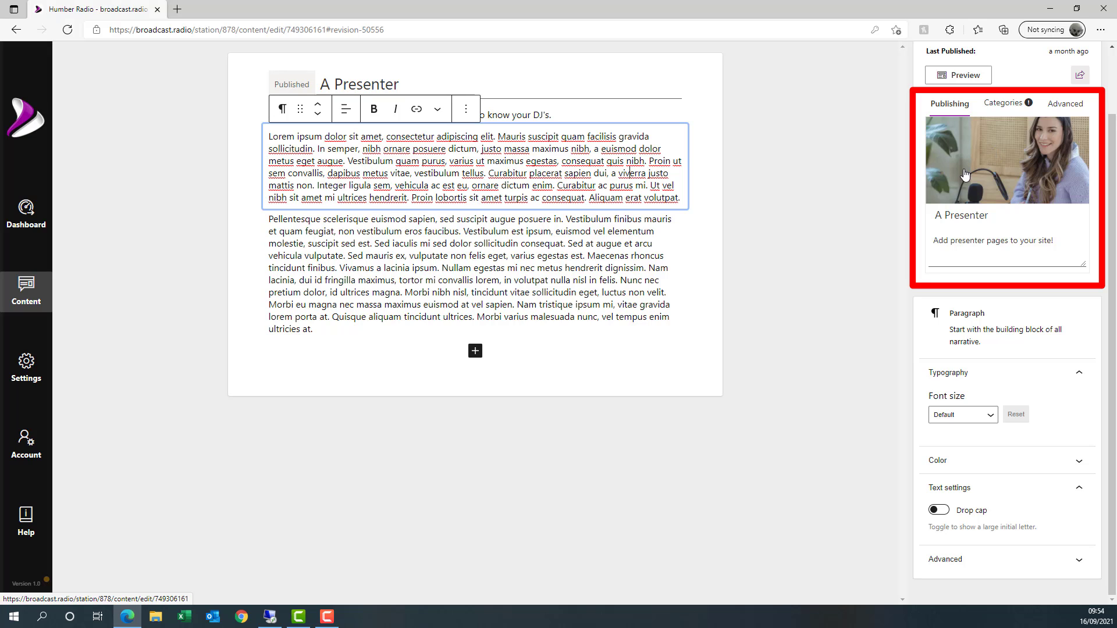
pyautogui.click(992, 240)
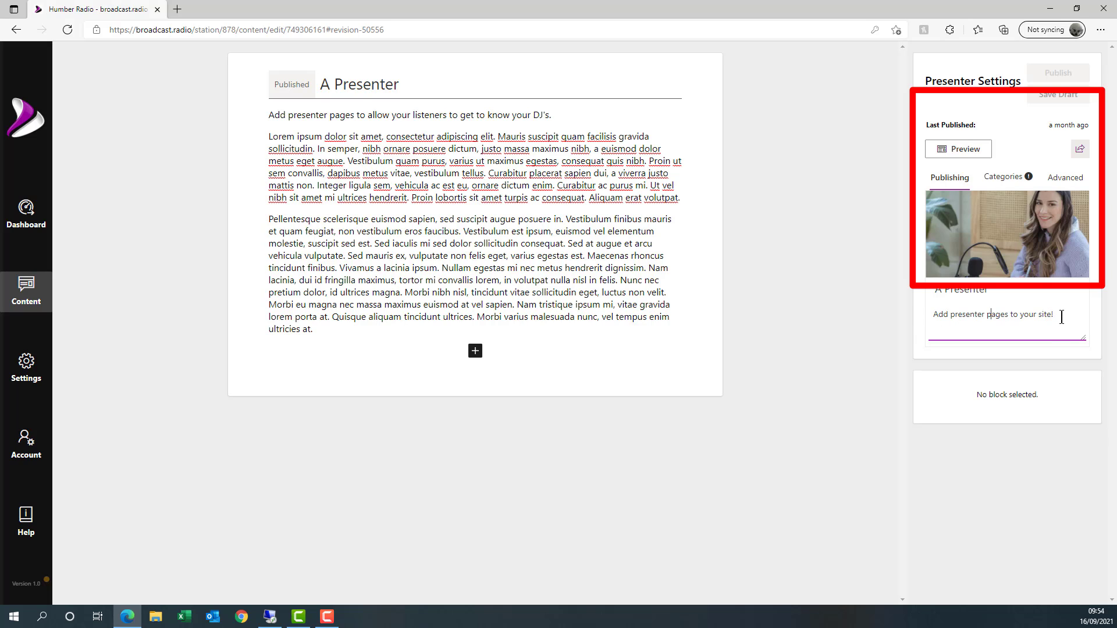
# - View A Presenter's public profile under Meet the team on the station website
pyautogui.click(19, 227)
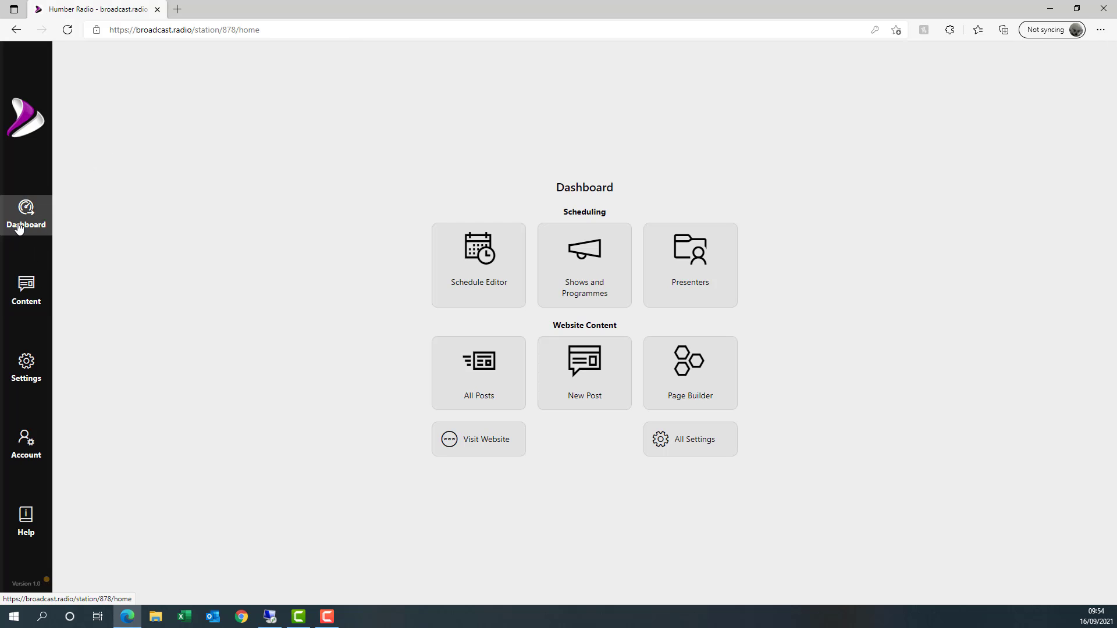
pyautogui.click(475, 437)
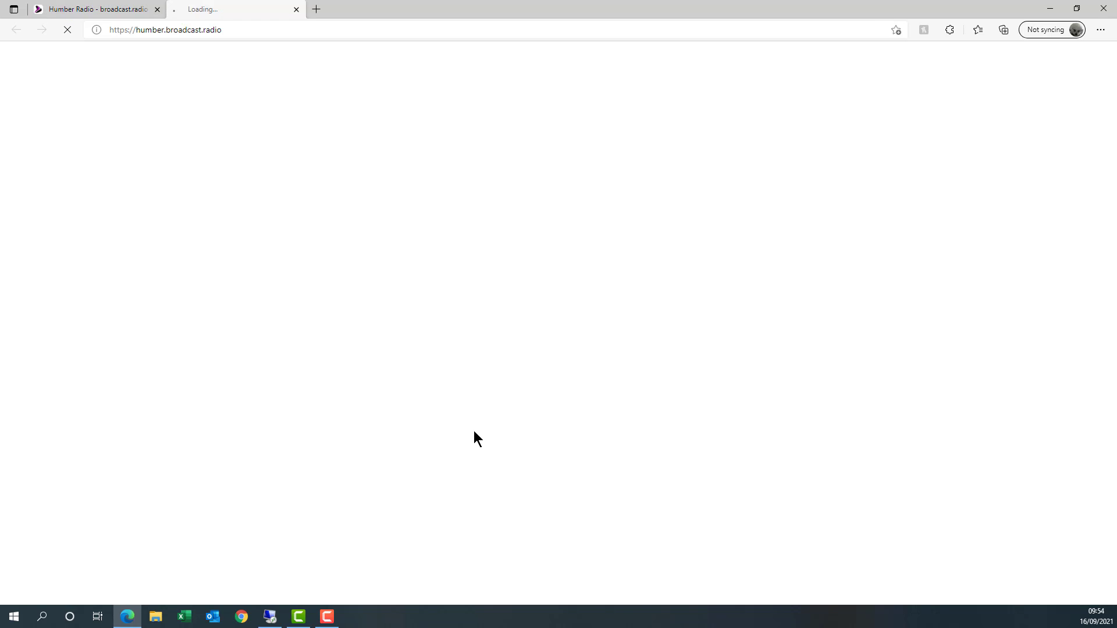
pyautogui.scroll(-10, 568, 389)
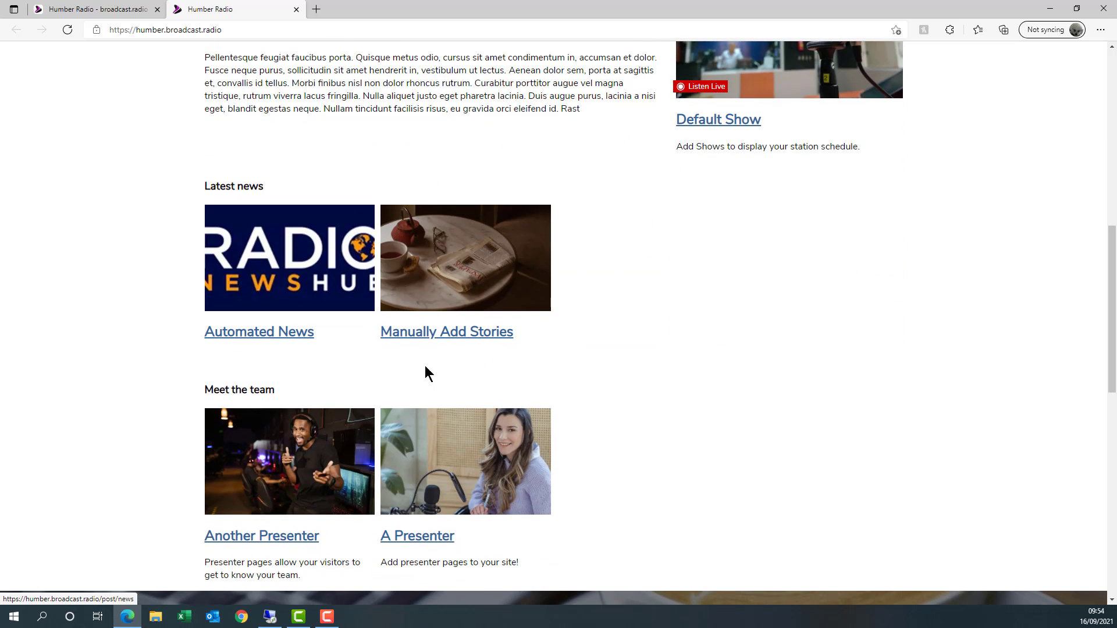
pyautogui.scroll(-3, 419, 384)
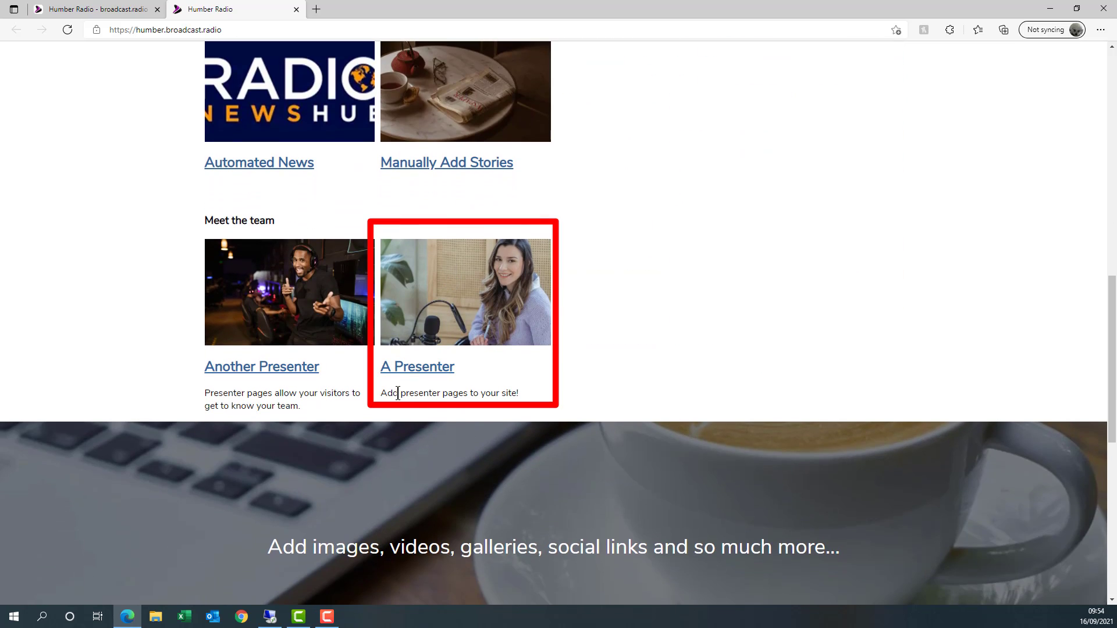
pyautogui.click(465, 303)
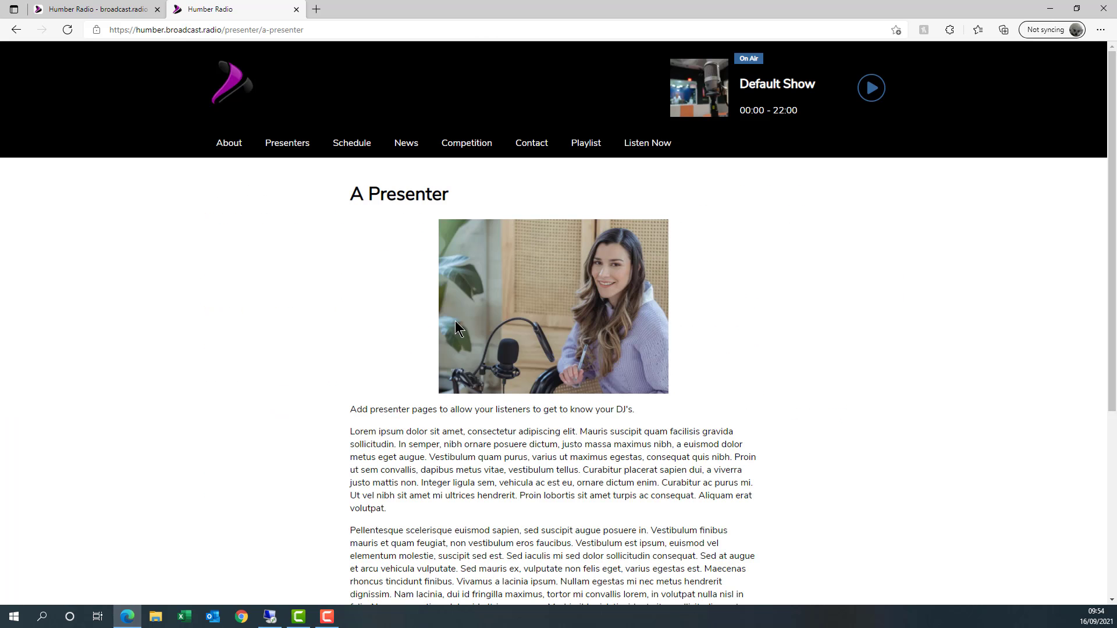
pyautogui.scroll(-5, 609, 406)
pyautogui.scroll(5, 606, 406)
# - Return to the dashboard tab and start a new presenter page from Content
pyautogui.click(78, 11)
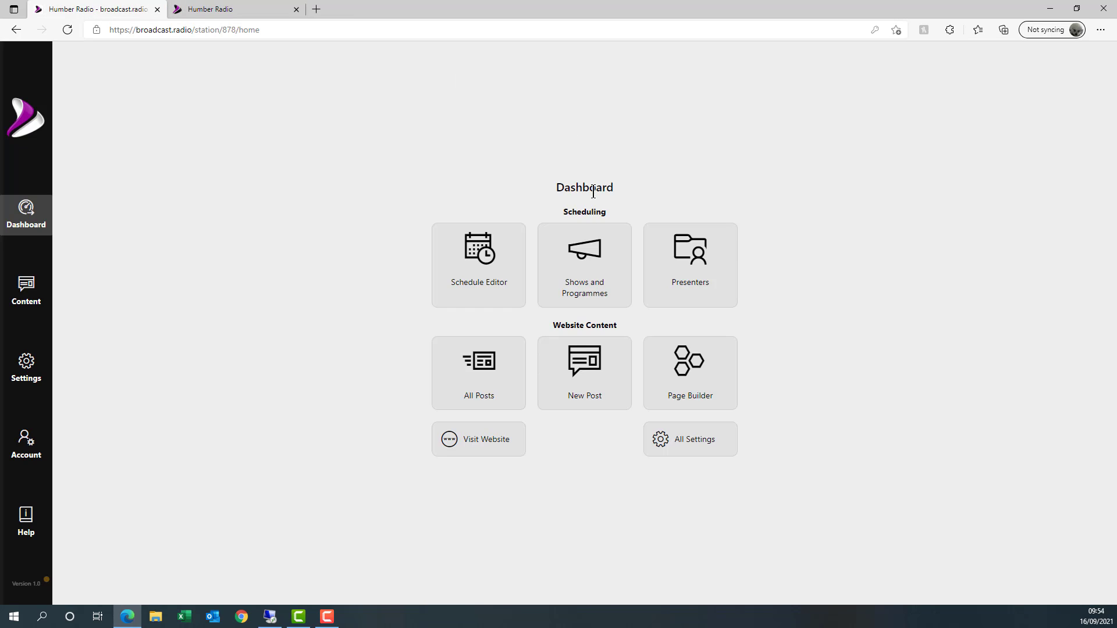
pyautogui.click(21, 305)
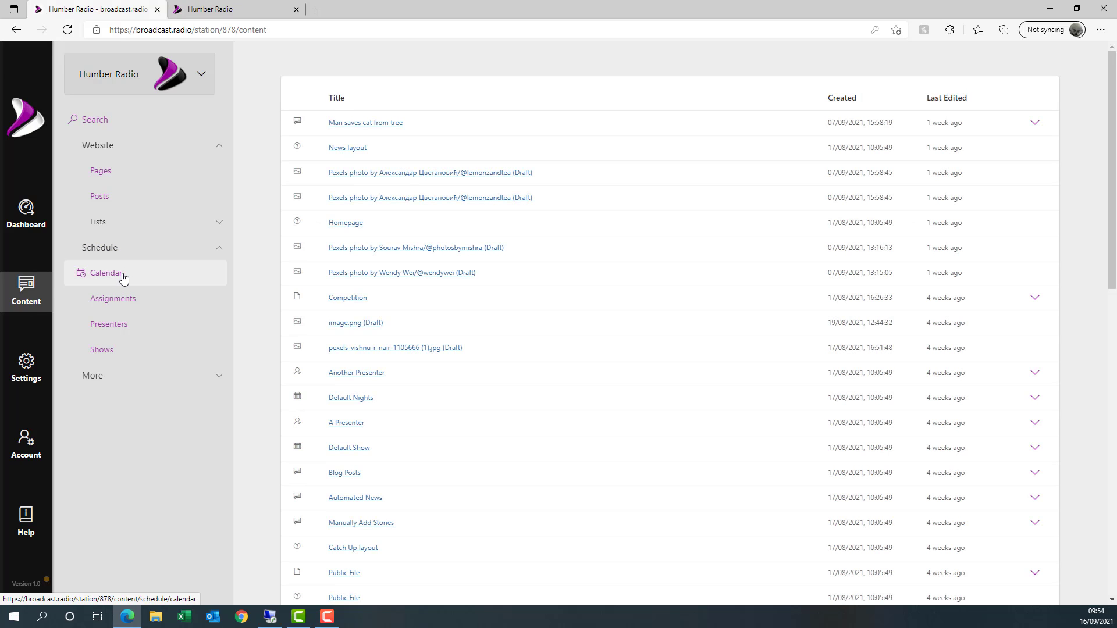
pyautogui.click(26, 217)
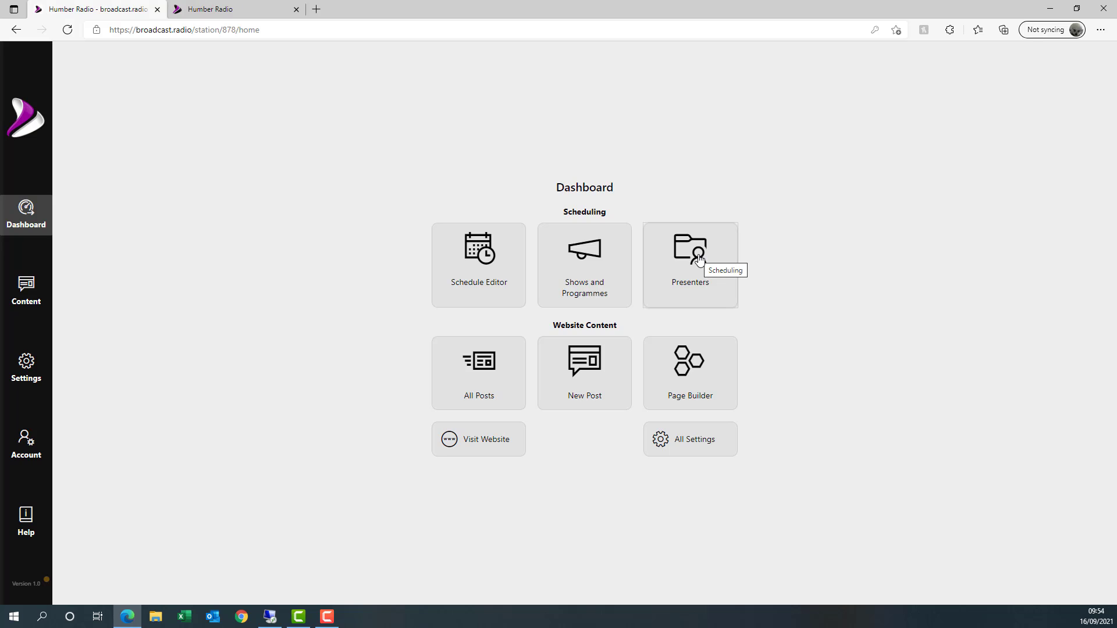
pyautogui.click(25, 284)
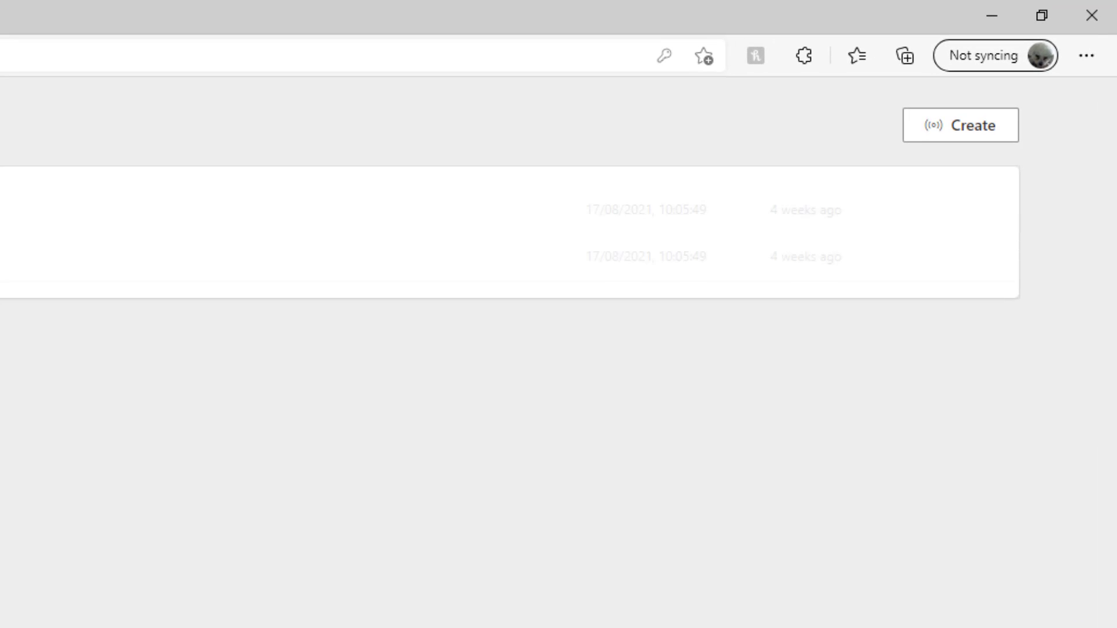
pyautogui.click(979, 135)
# - Title the new presenter with his name and write a one-line text saying he likes music
pyautogui.click(388, 96)
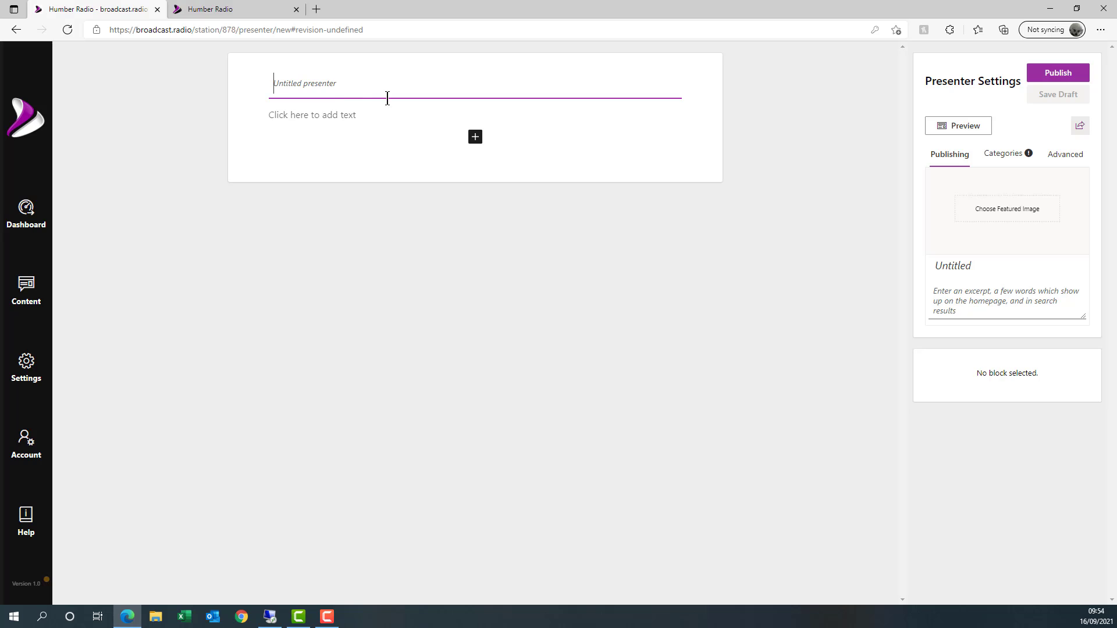
pyautogui.write('Bo')
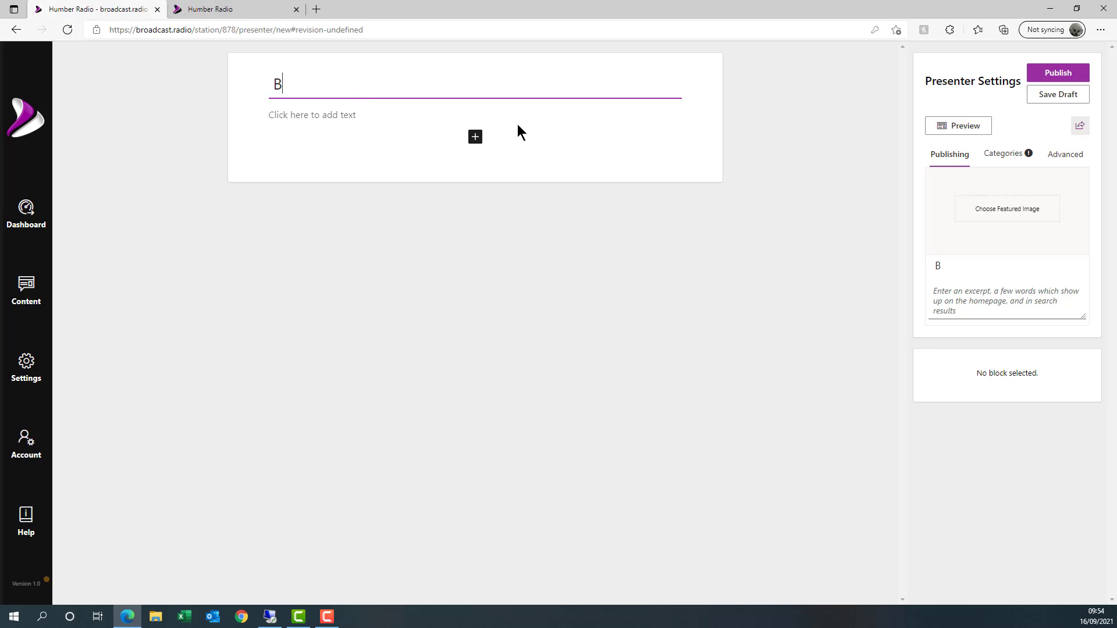
pyautogui.press('BackSpace')
pyautogui.write('ob')
pyautogui.click(374, 116)
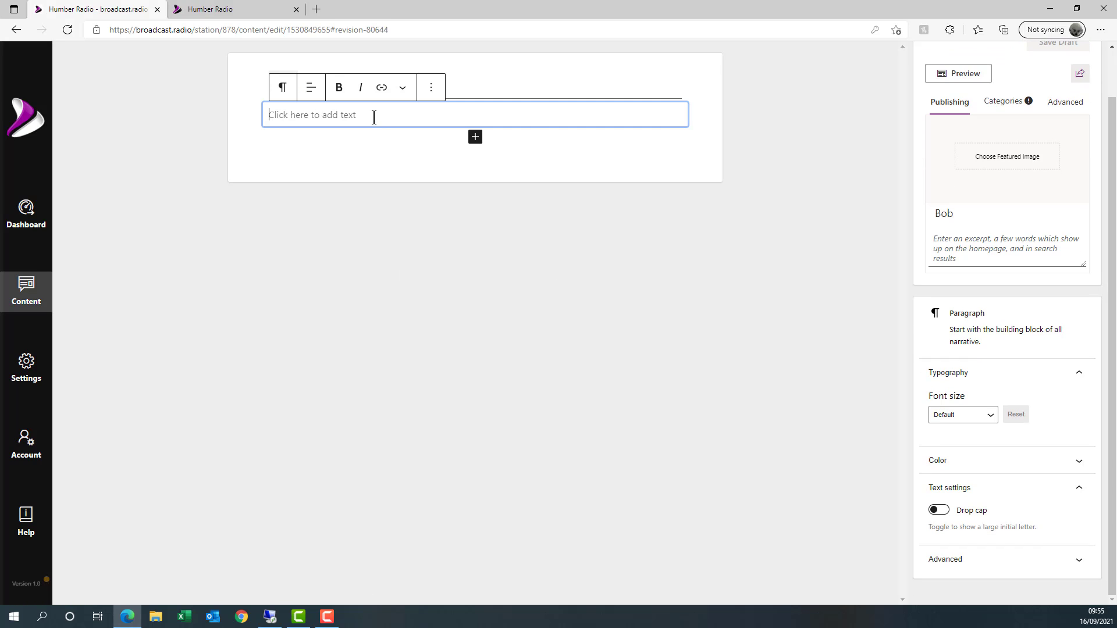
pyautogui.write('Bob likes ')
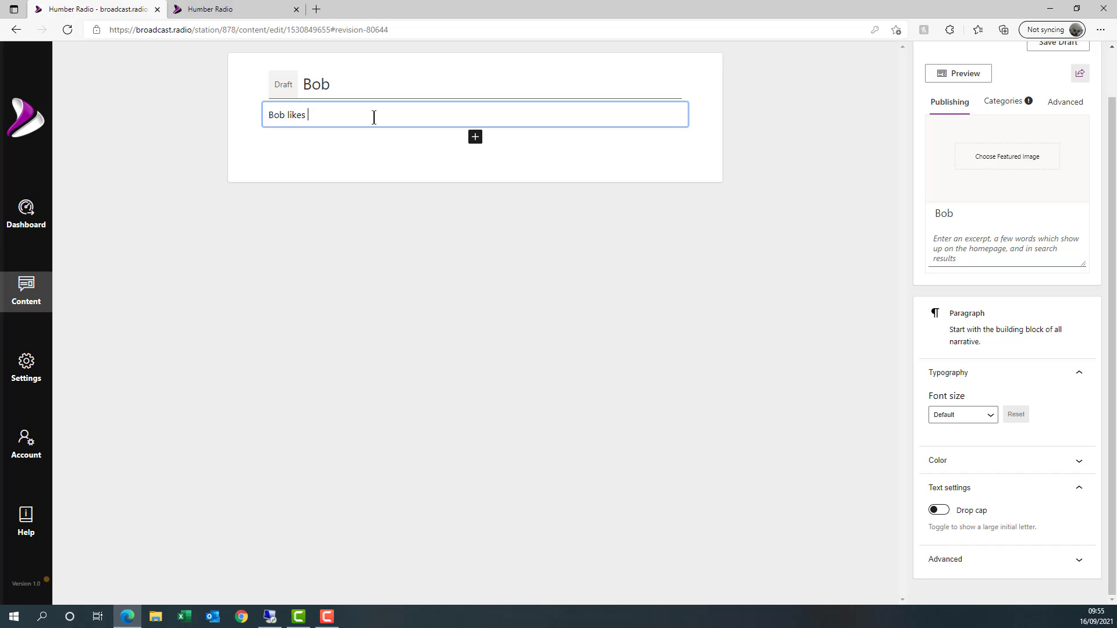
pyautogui.write('music')
pyautogui.click(682, 171)
# - Give Bob the cat photo as featured image and excerpt 'Bob likes catnip', then publish
pyautogui.click(1001, 213)
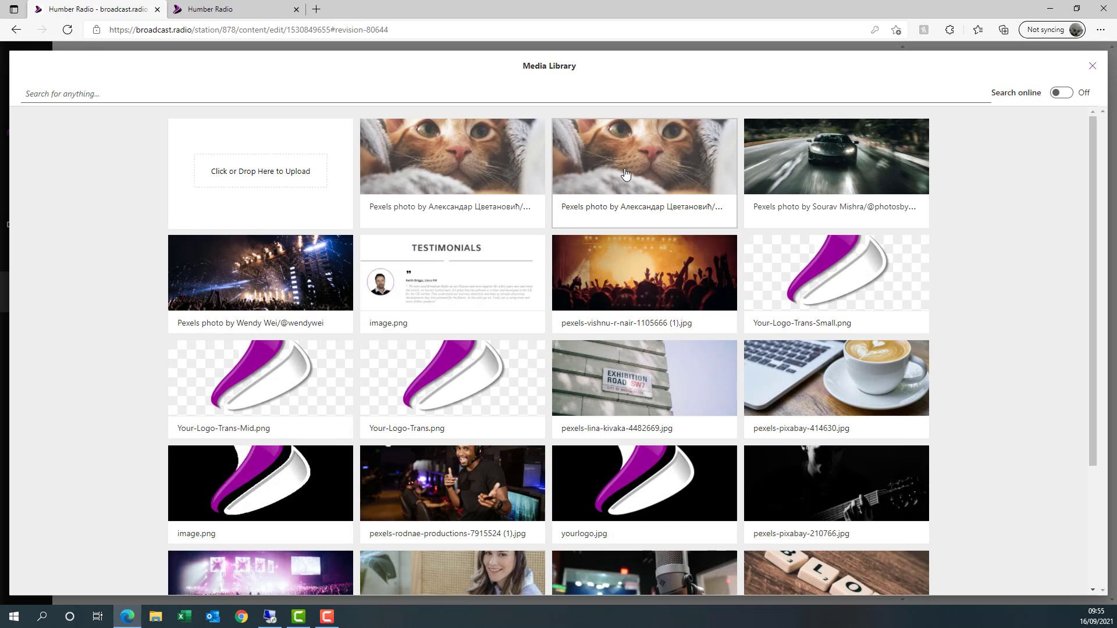
pyautogui.click(626, 173)
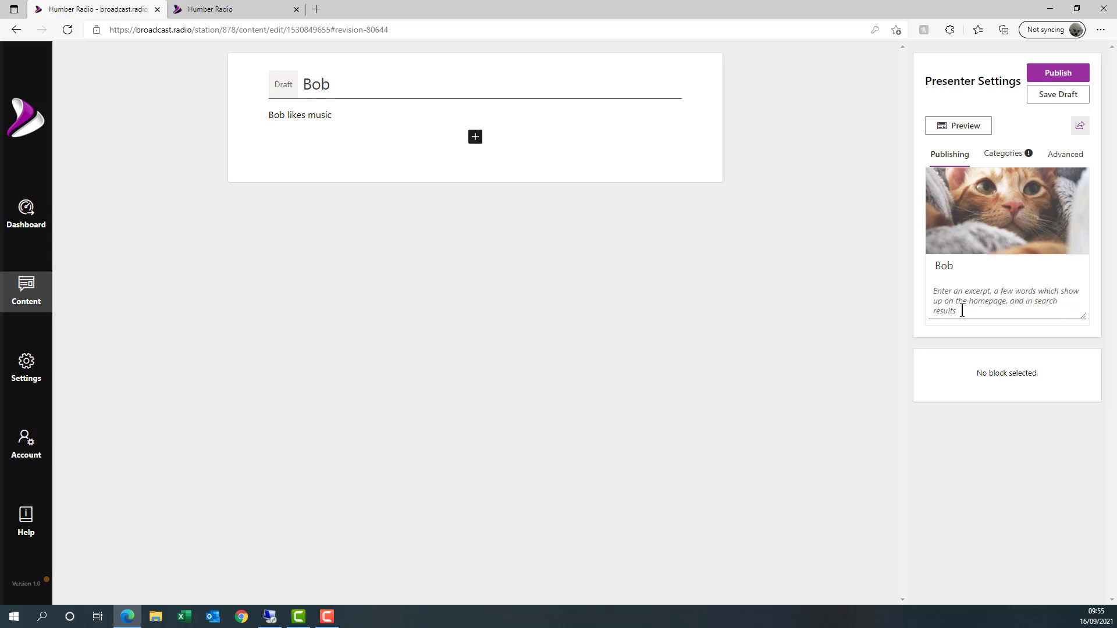
pyautogui.click(961, 297)
pyautogui.write('Bobs')
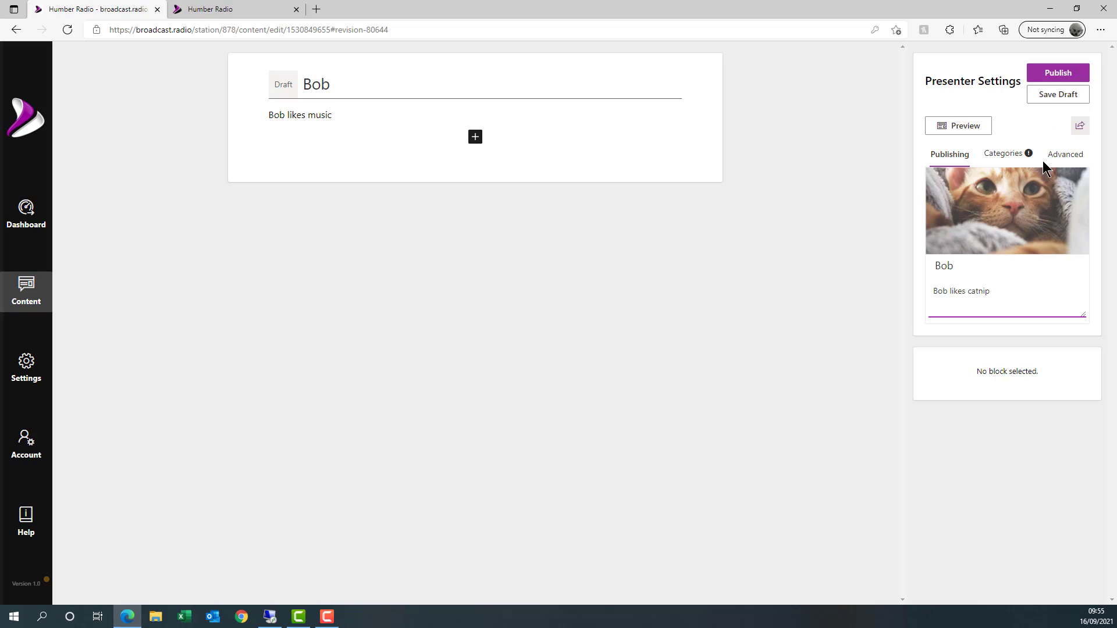
pyautogui.click(1055, 74)
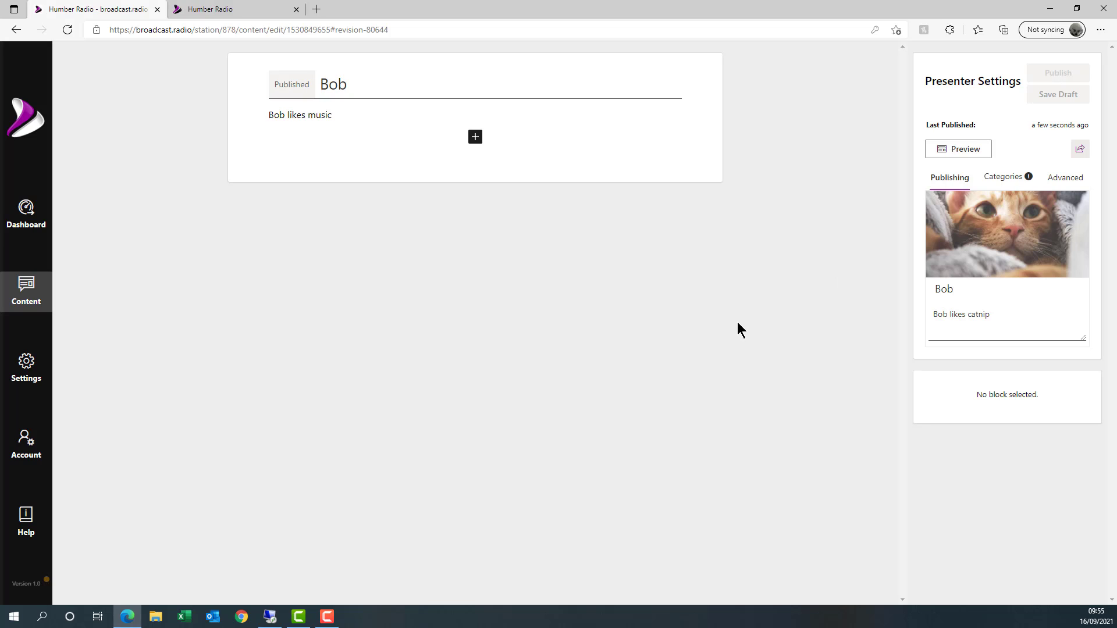
# - Open Default Show from the Shows list under Content › Schedule
pyautogui.click(34, 294)
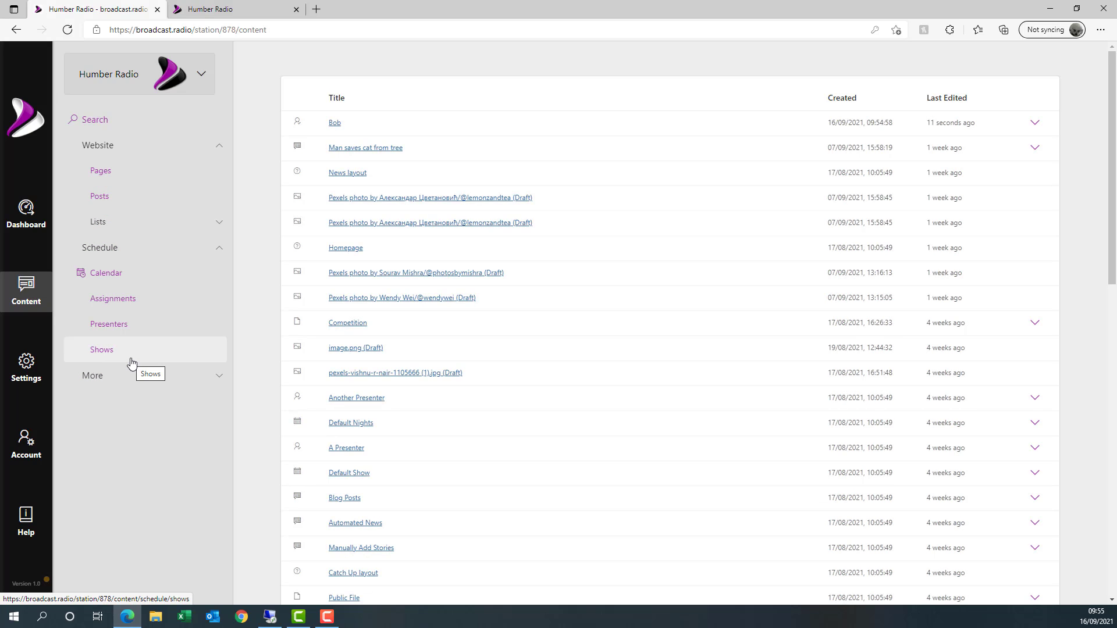
pyautogui.click(131, 364)
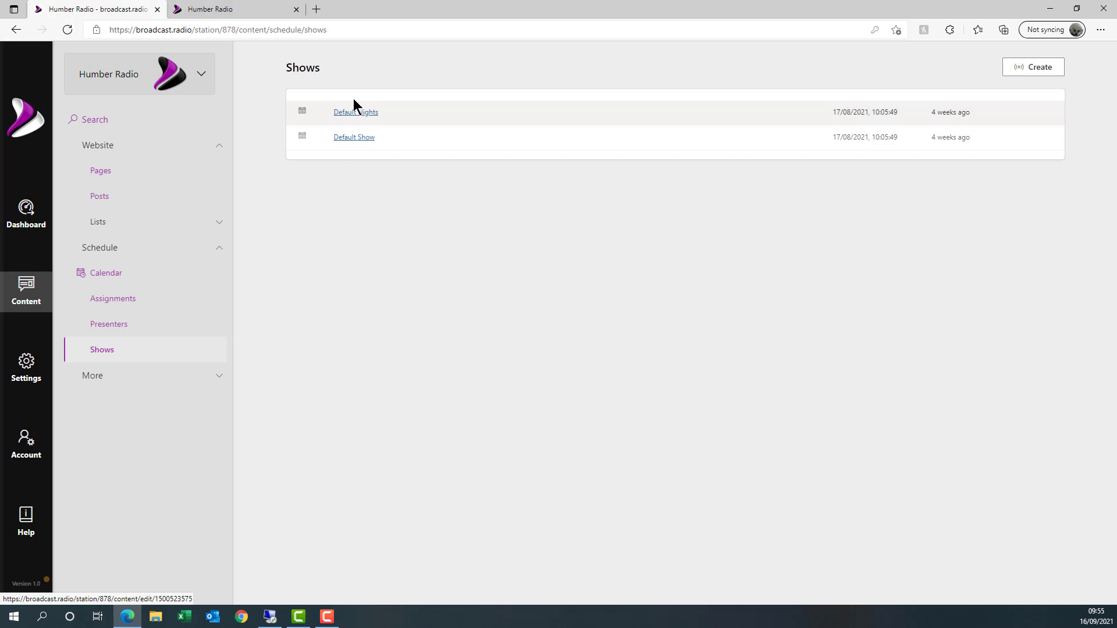
pyautogui.click(342, 141)
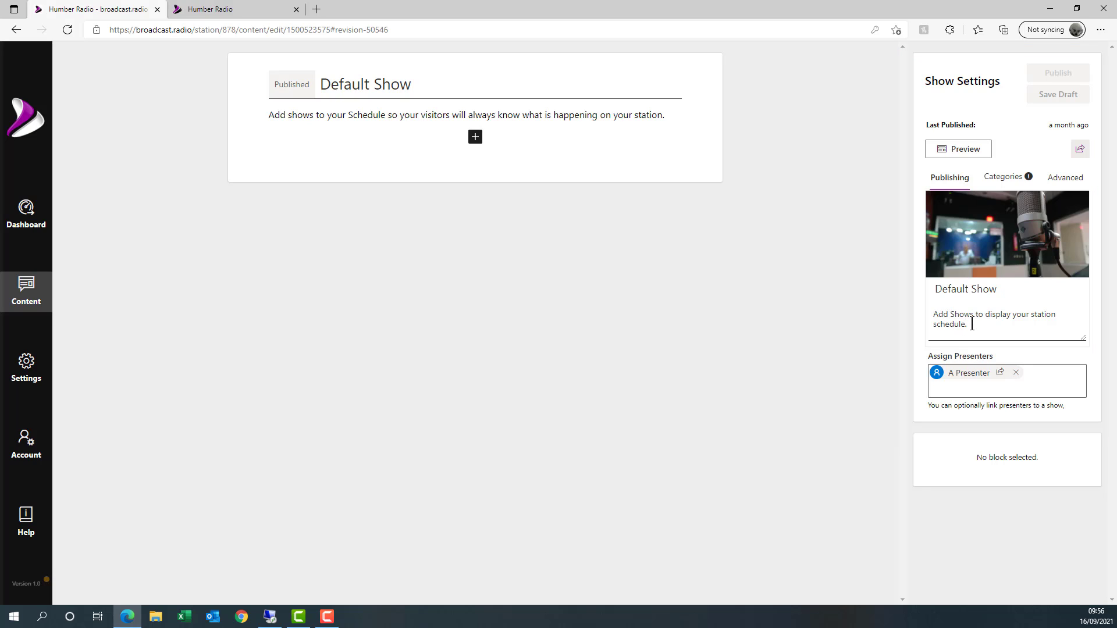
# - Replace A Presenter with Bob as Default Show's assigned presenter
pyautogui.click(998, 386)
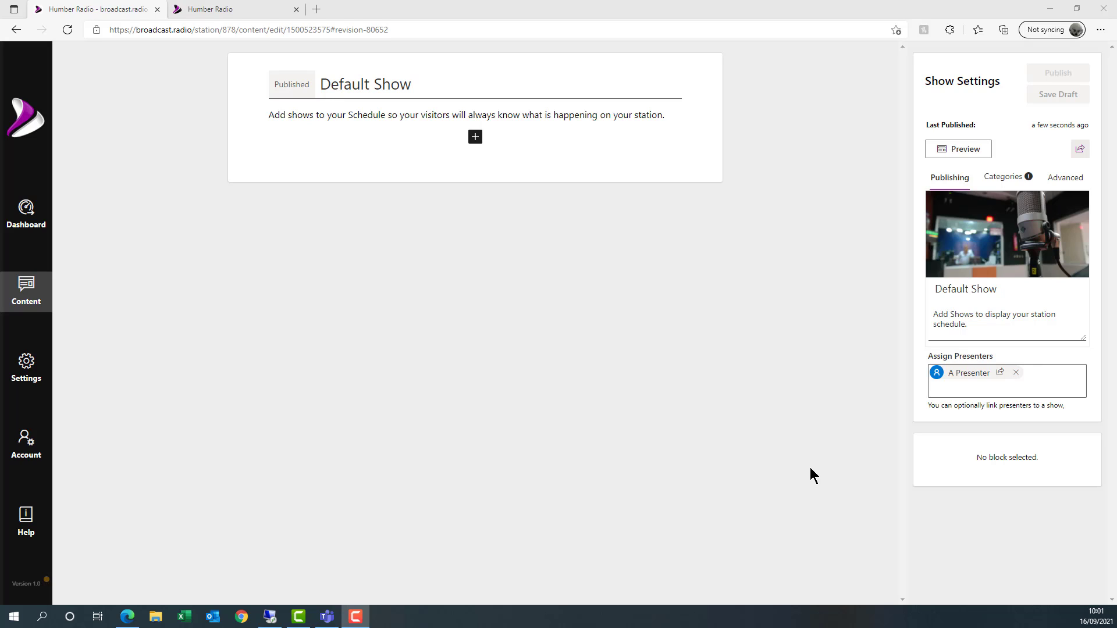
pyautogui.click(1016, 372)
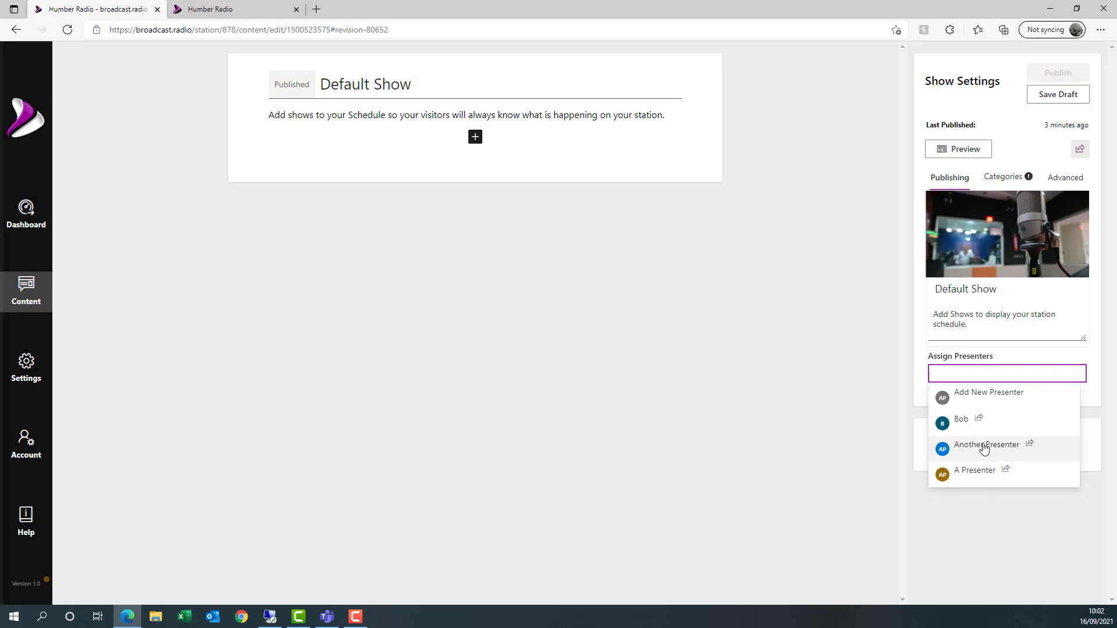
pyautogui.click(965, 425)
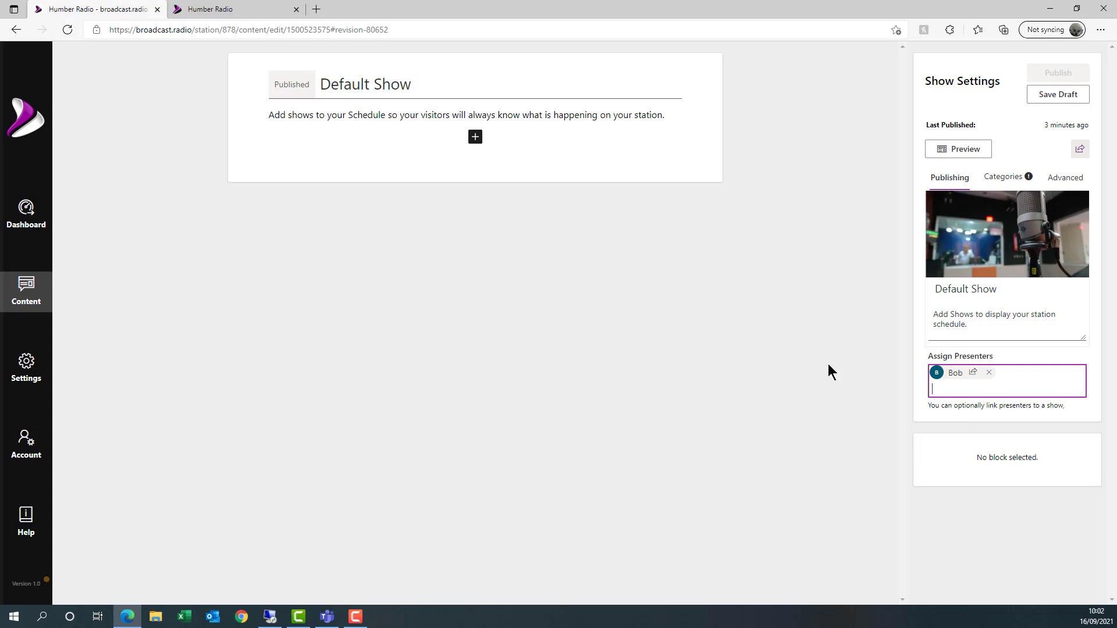
# - Delete the trailing space after 'station.' in the description and publish Default Show
pyautogui.click(660, 114)
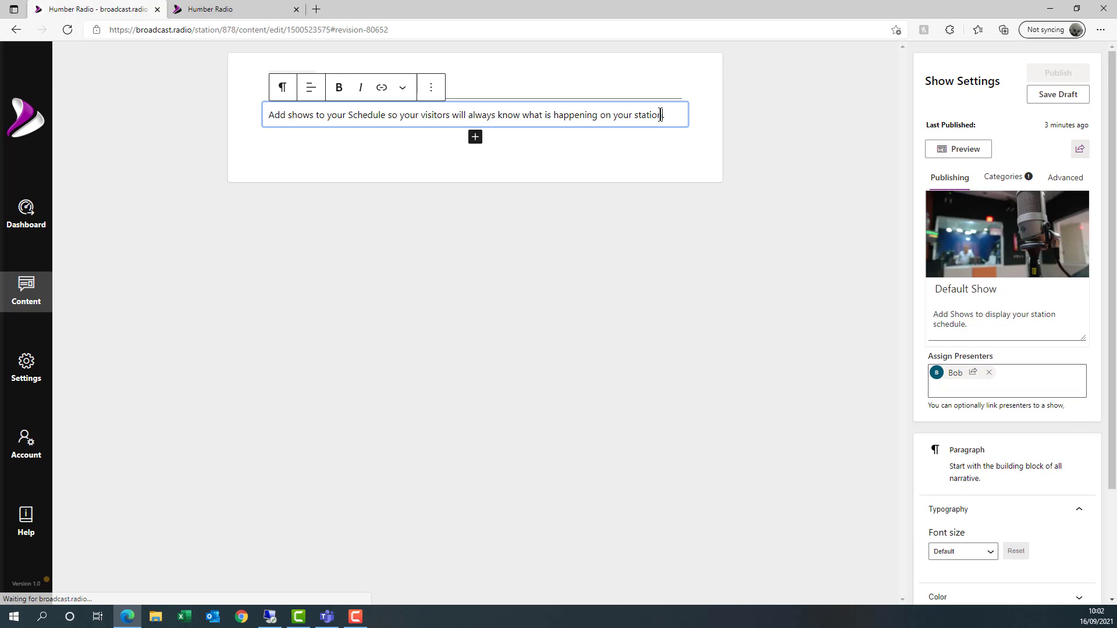
pyautogui.scroll(1, 925, 180)
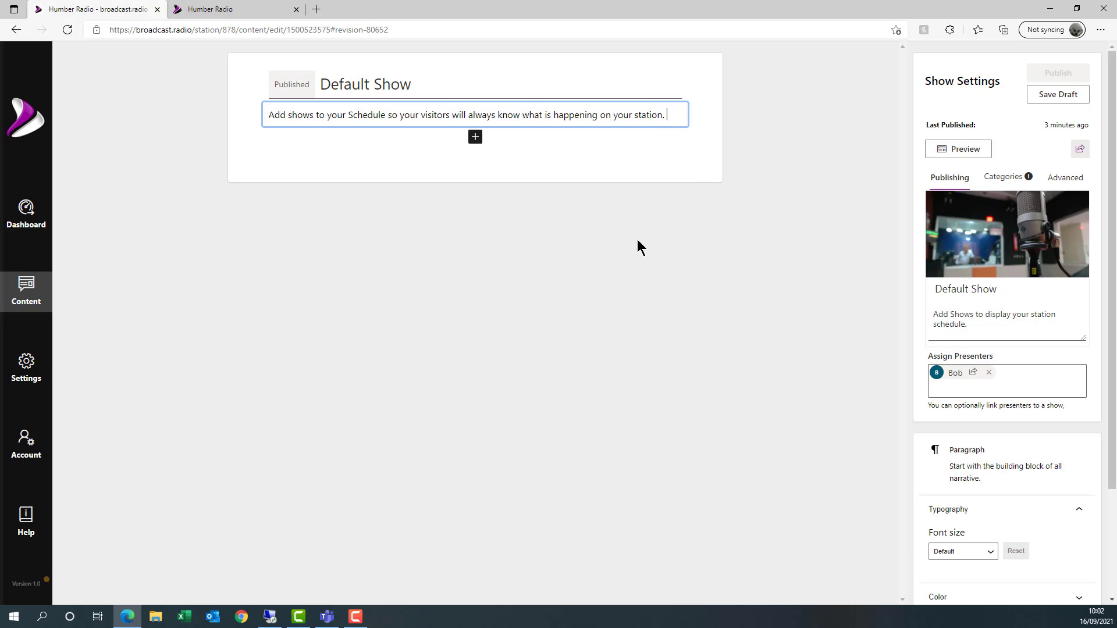
pyautogui.click(643, 166)
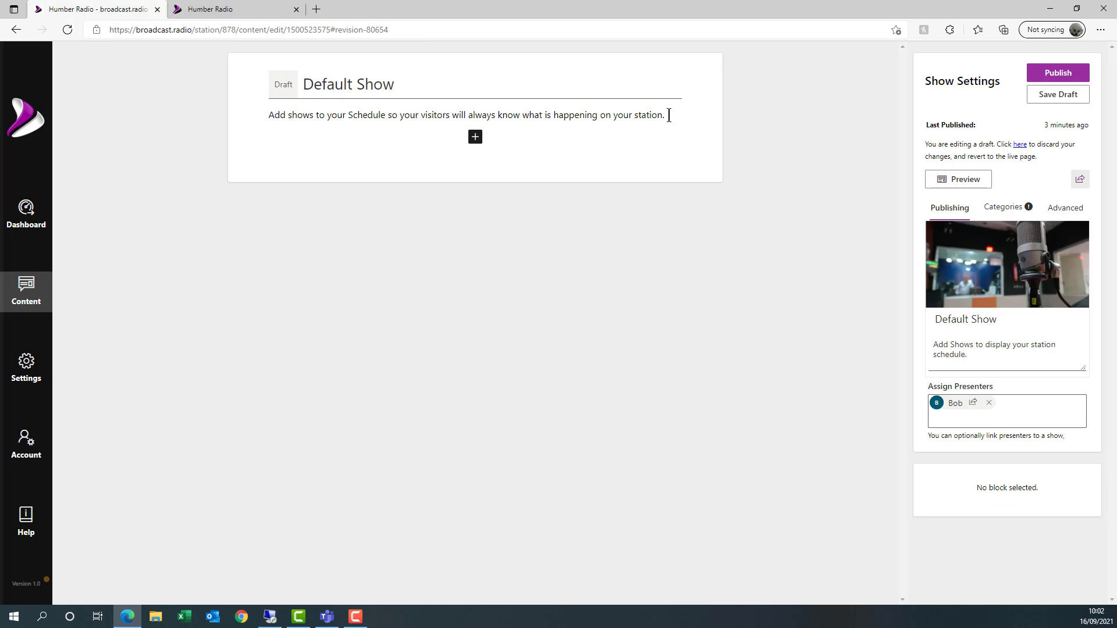
pyautogui.click(670, 114)
pyautogui.press('BackSpace')
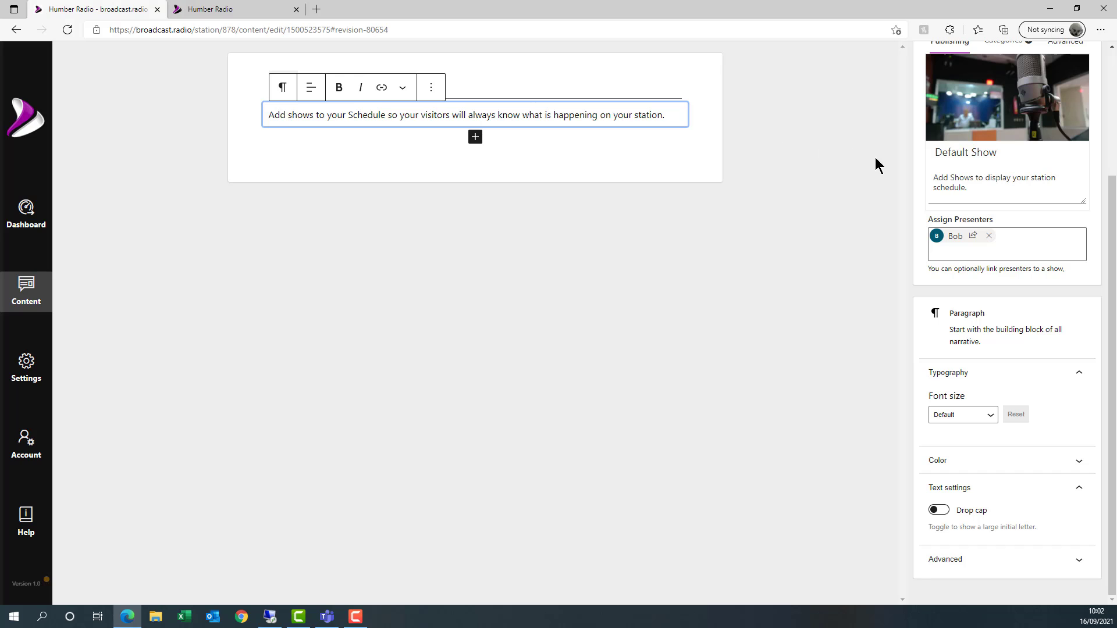
pyautogui.moveTo(1113, 215); pyautogui.dragTo(1114, 87)
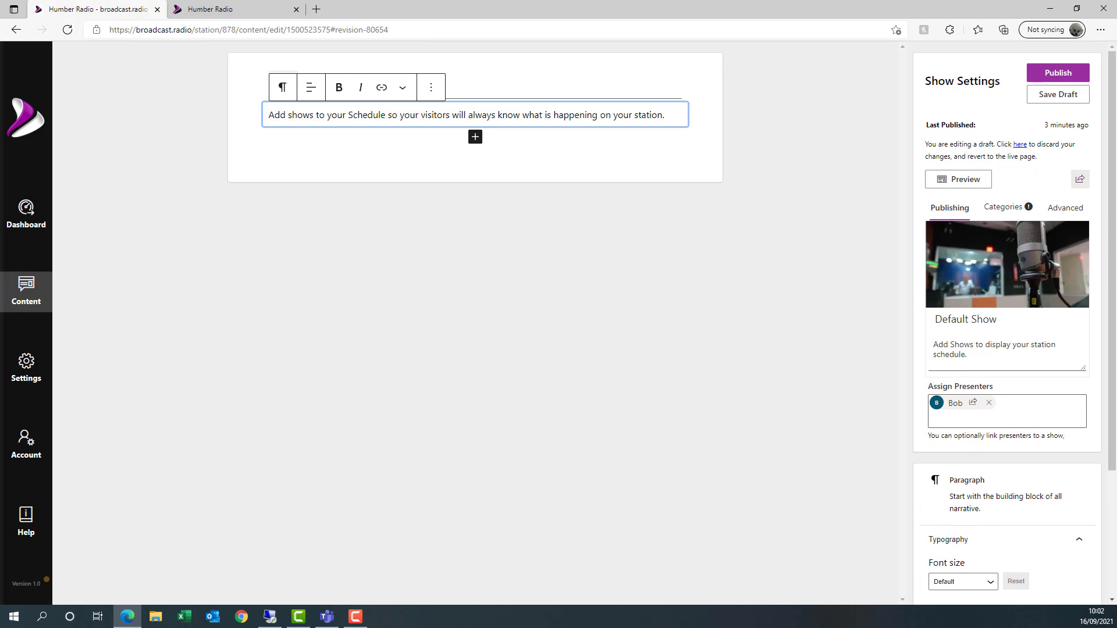
pyautogui.click(1051, 75)
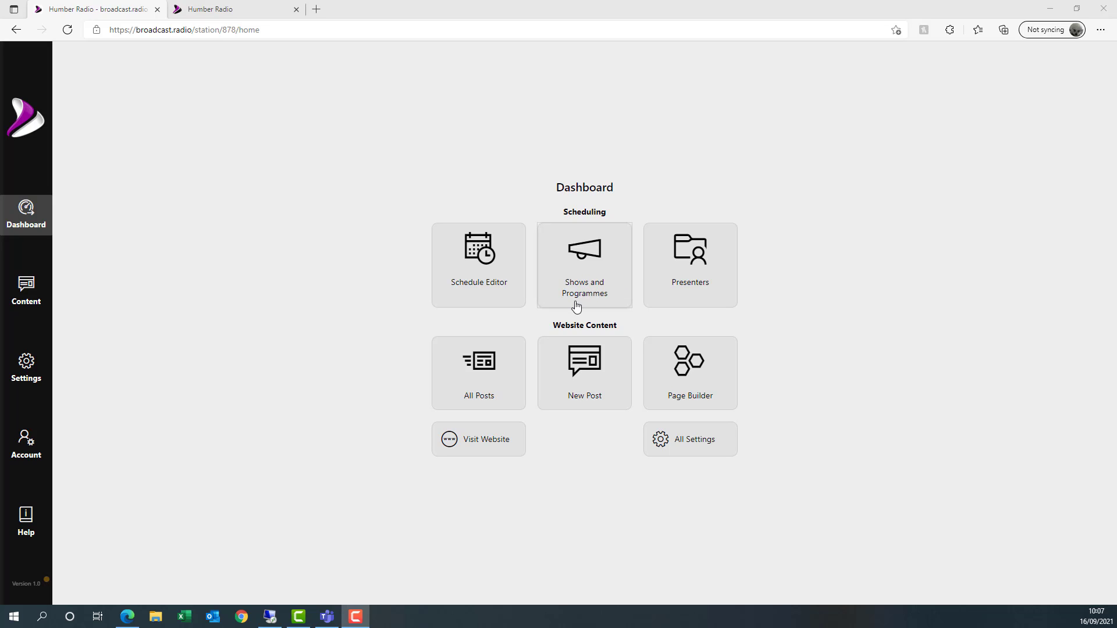
# - Navigate to the station's shows and programmes list
pyautogui.click(23, 298)
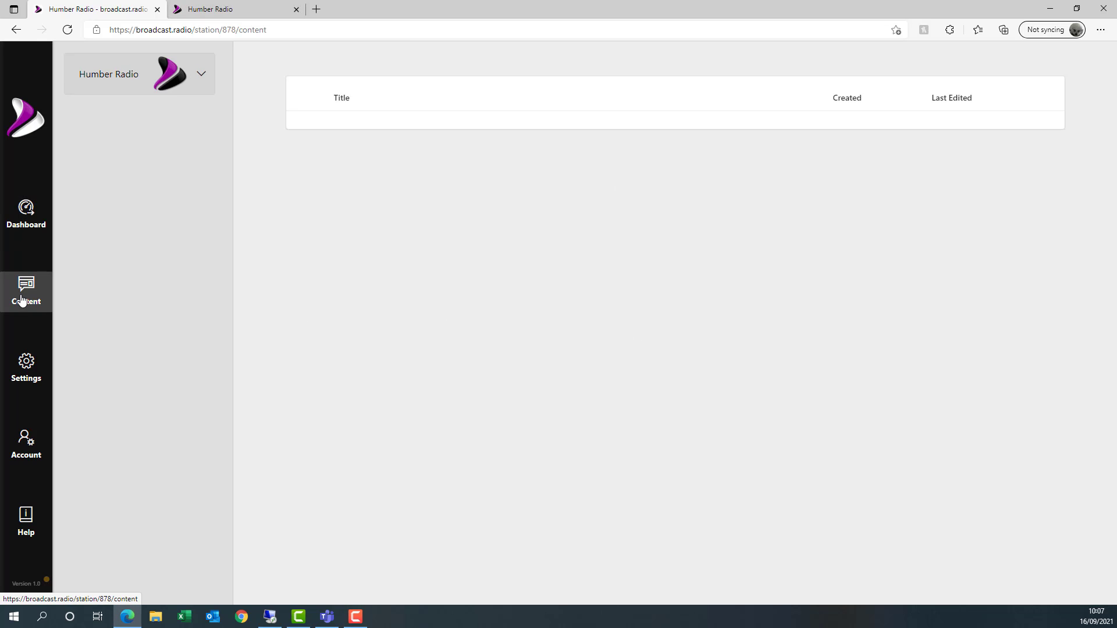
pyautogui.click(117, 355)
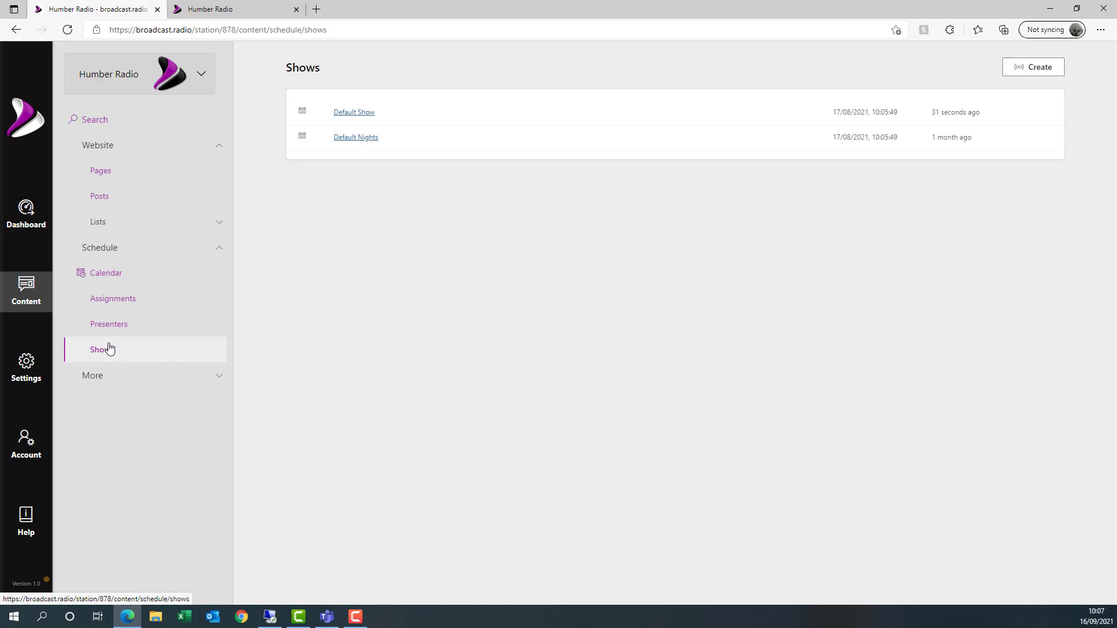
pyautogui.click(19, 215)
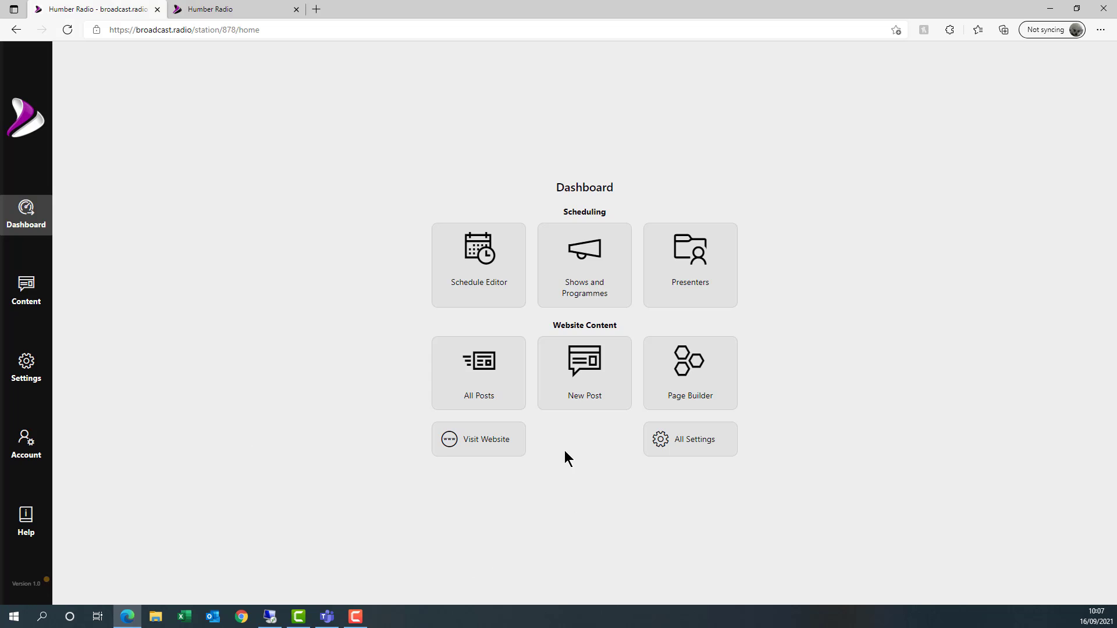
pyautogui.click(585, 278)
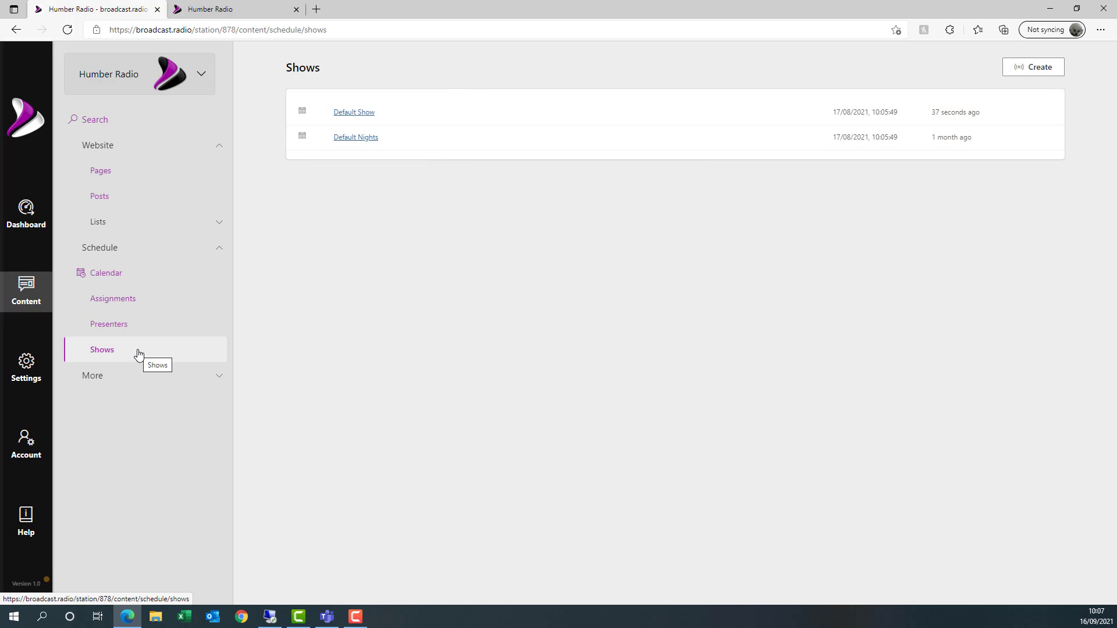
# - Create a new show titled 'Bobs great show' and bring up its block choices
pyautogui.click(1032, 70)
pyautogui.click(442, 85)
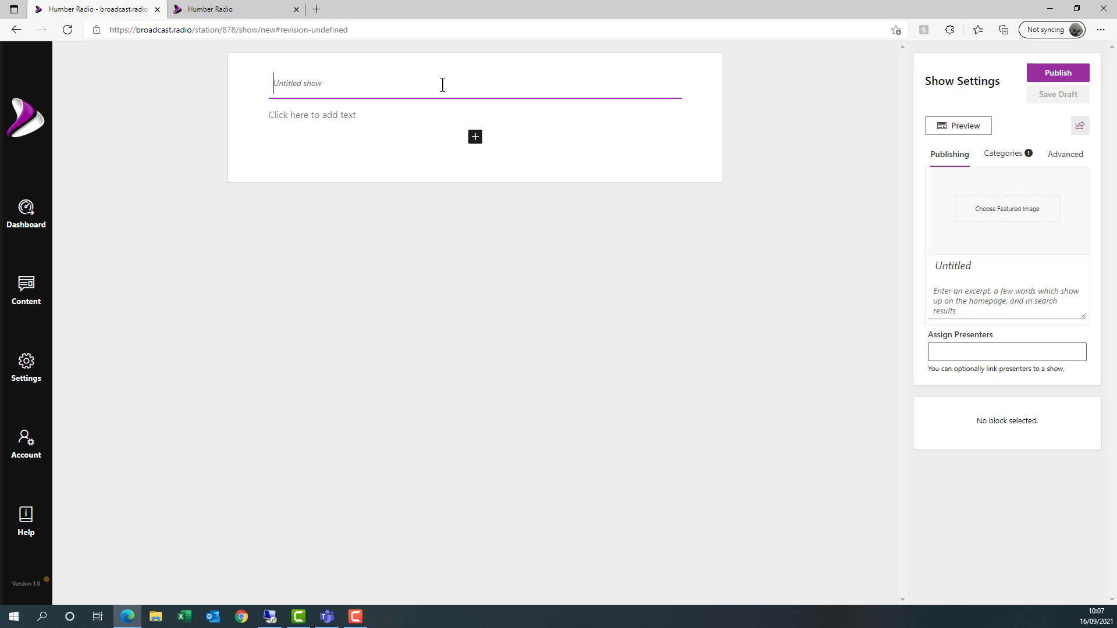
pyautogui.write('Bobs ')
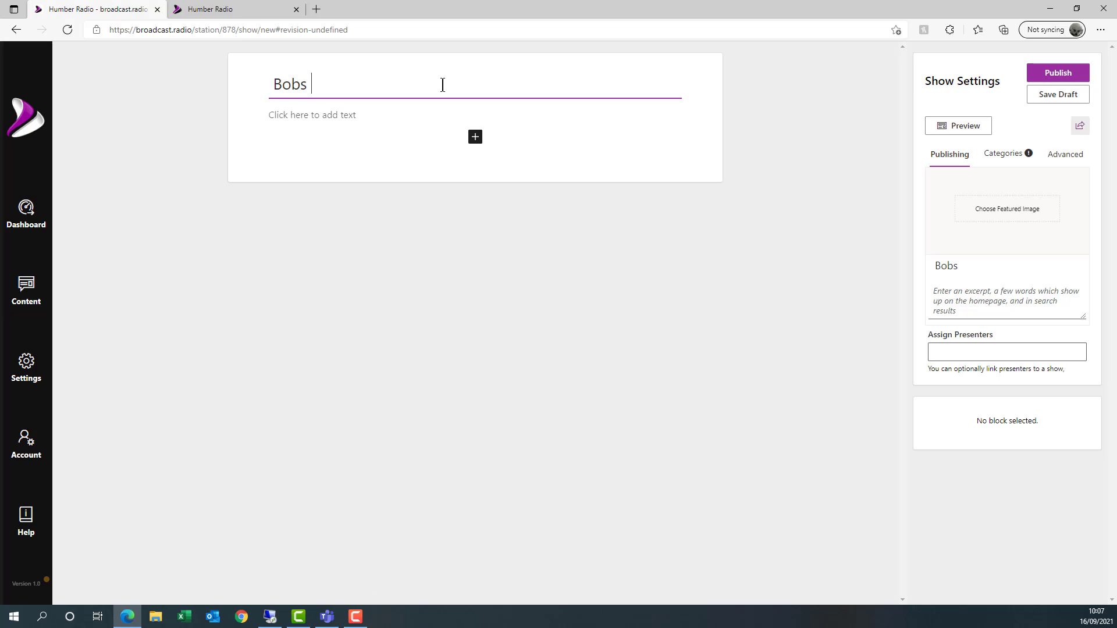
pyautogui.write('great show')
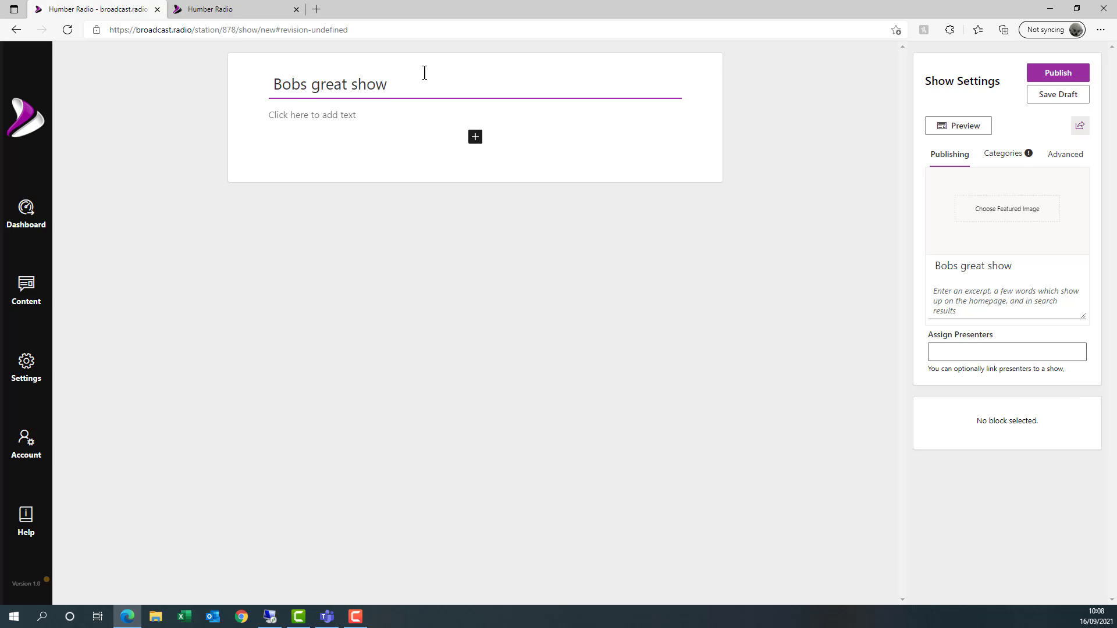
pyautogui.click(363, 117)
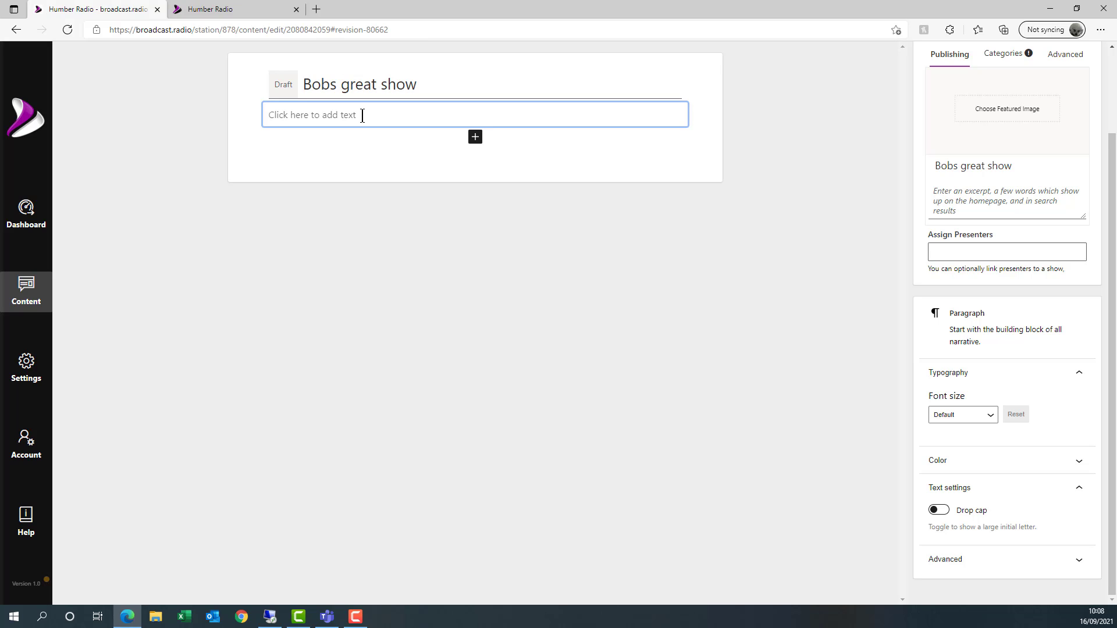
pyautogui.click(474, 140)
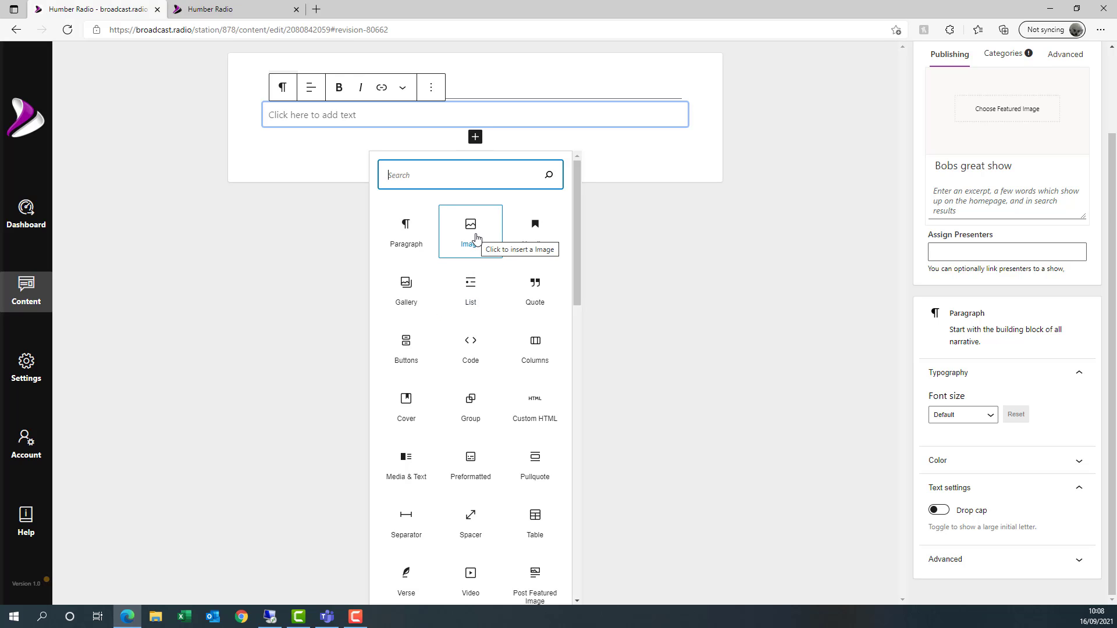
# - Insert a gallery block with the sleeping kitten photo from an online cat search
pyautogui.click(414, 300)
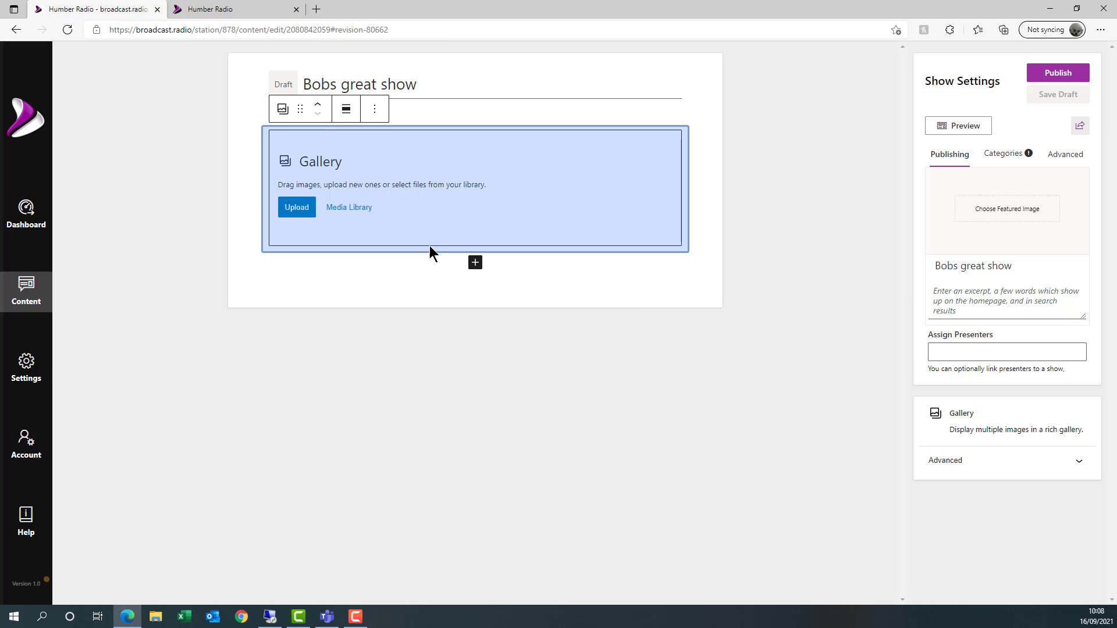
pyautogui.click(364, 210)
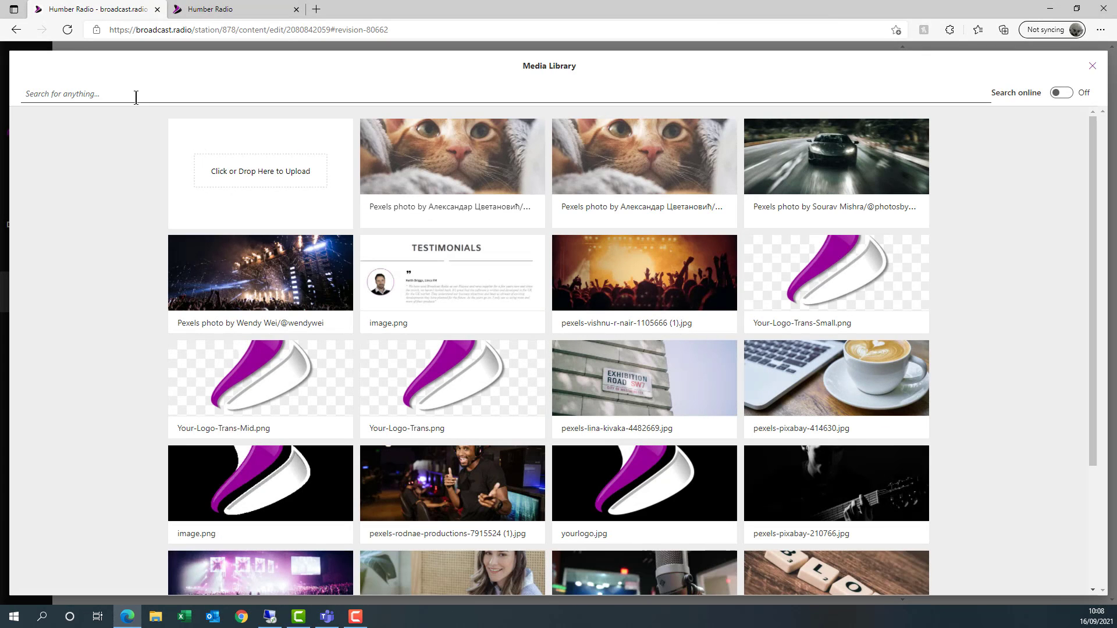
pyautogui.click(135, 93)
pyautogui.write('cat')
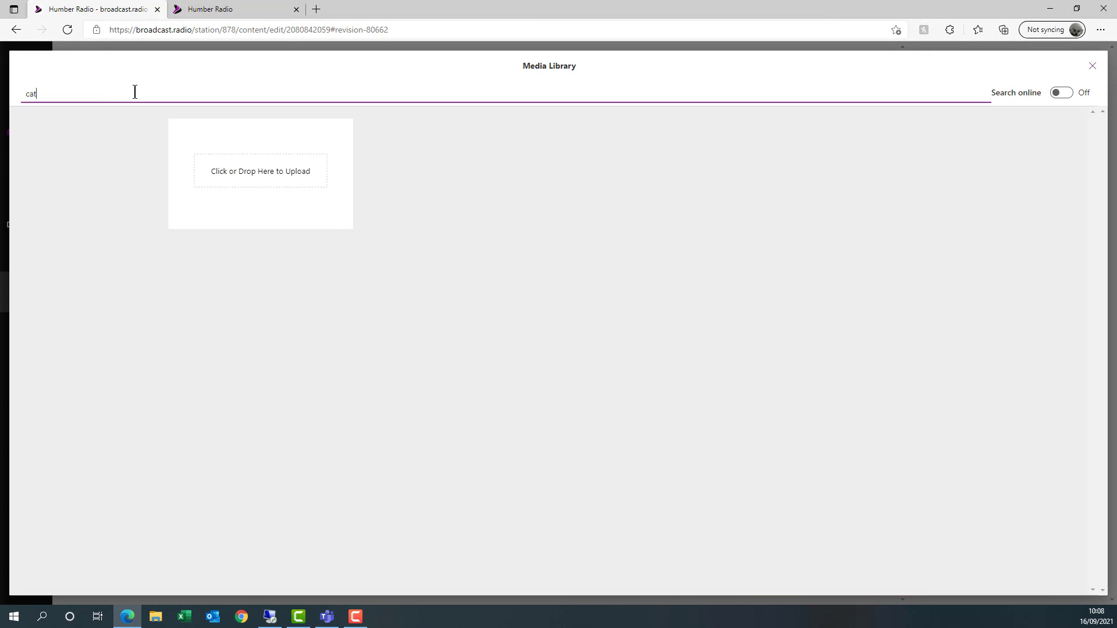
pyautogui.click(1060, 95)
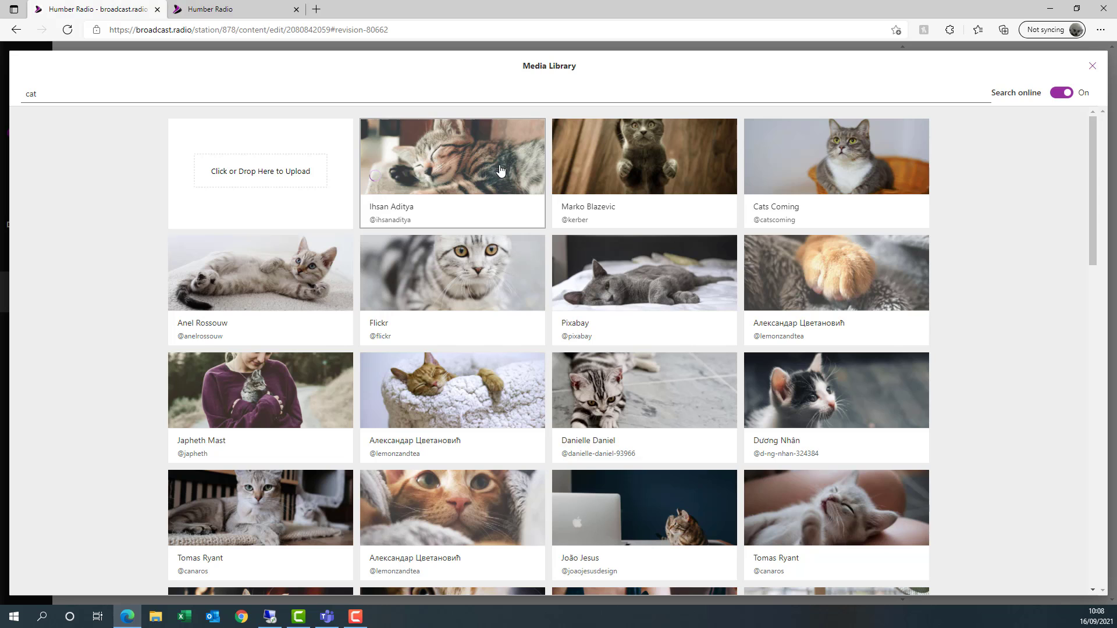
pyautogui.click(625, 175)
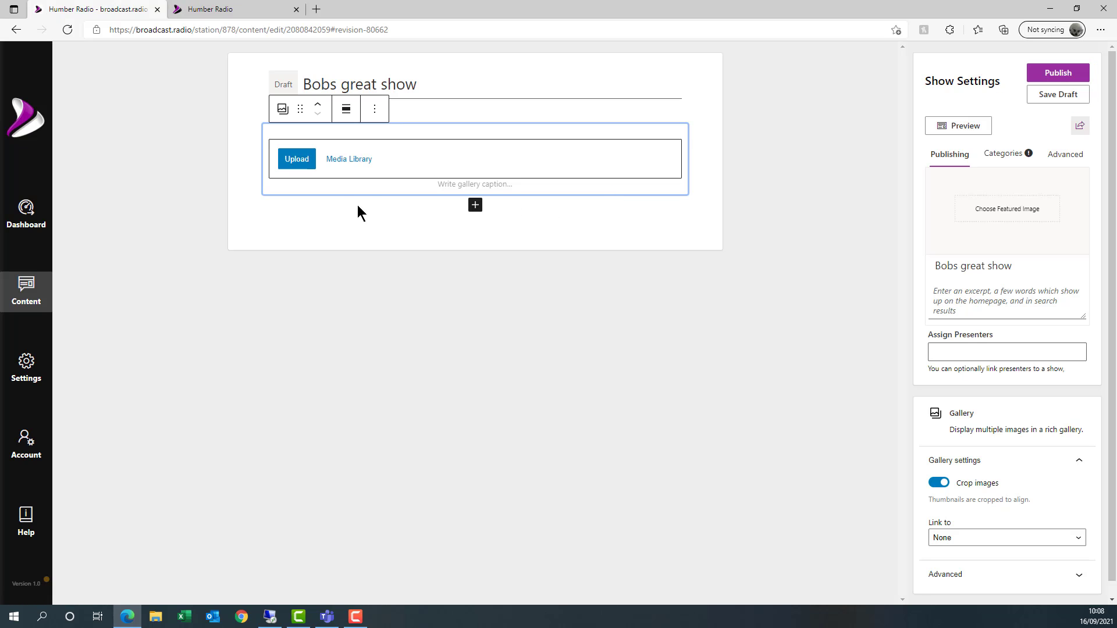
# - Add the standing grey cat photo to the gallery from another online cat search
pyautogui.click(358, 166)
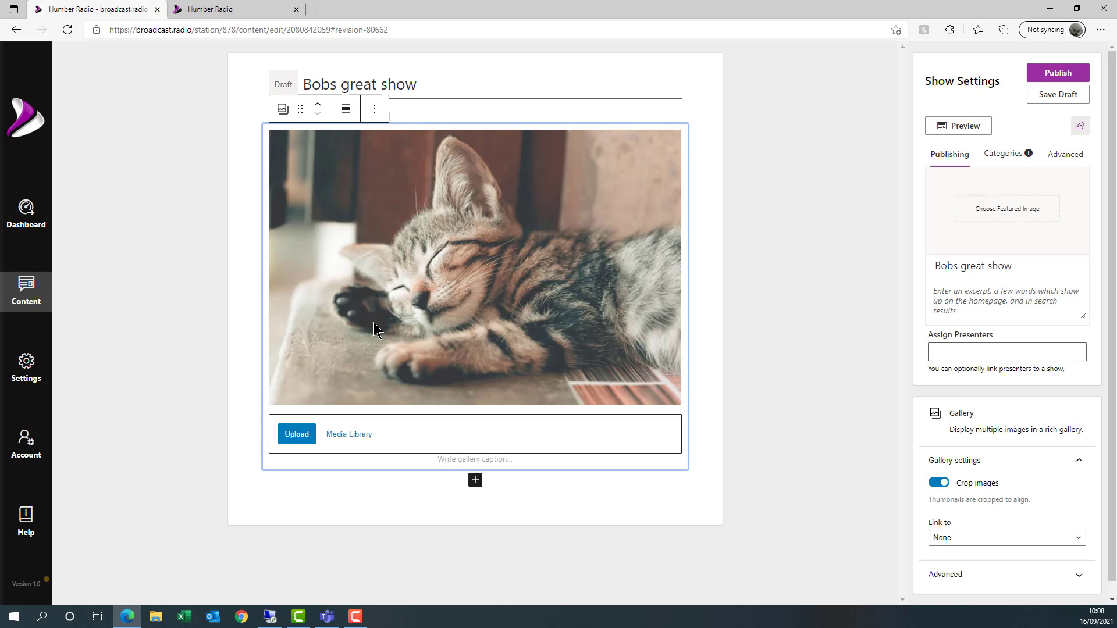
pyautogui.click(350, 434)
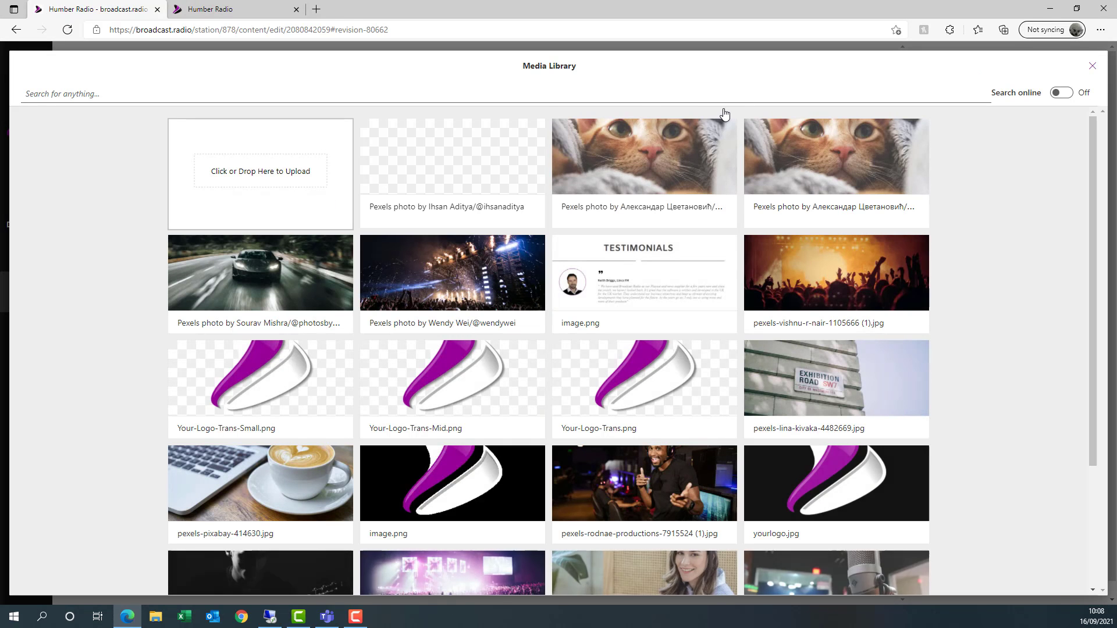
pyautogui.click(252, 90)
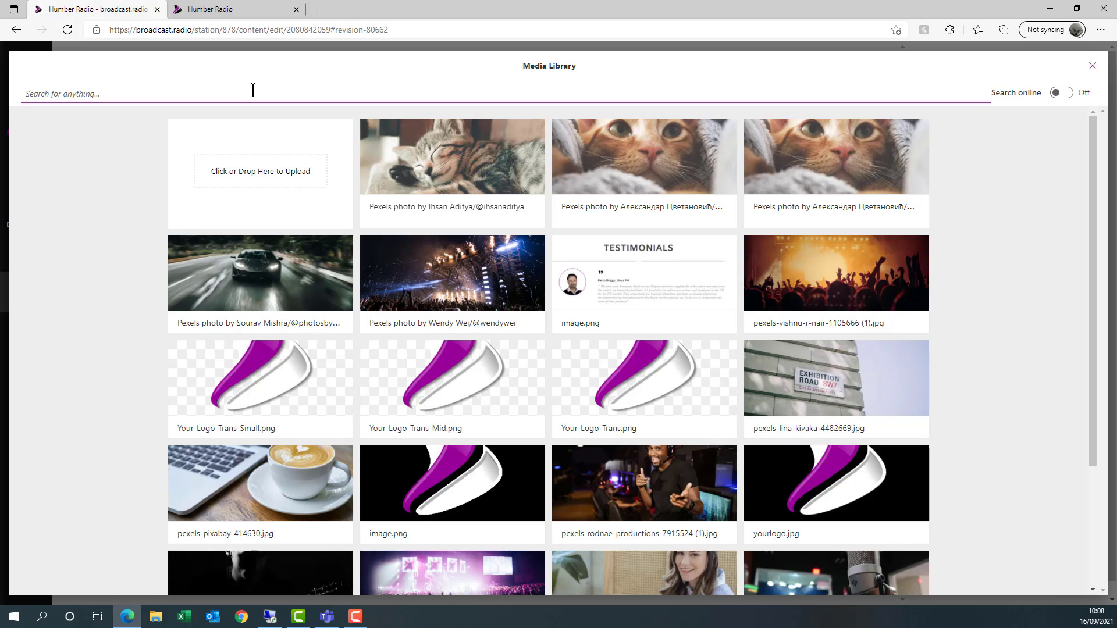
pyautogui.write('cts')
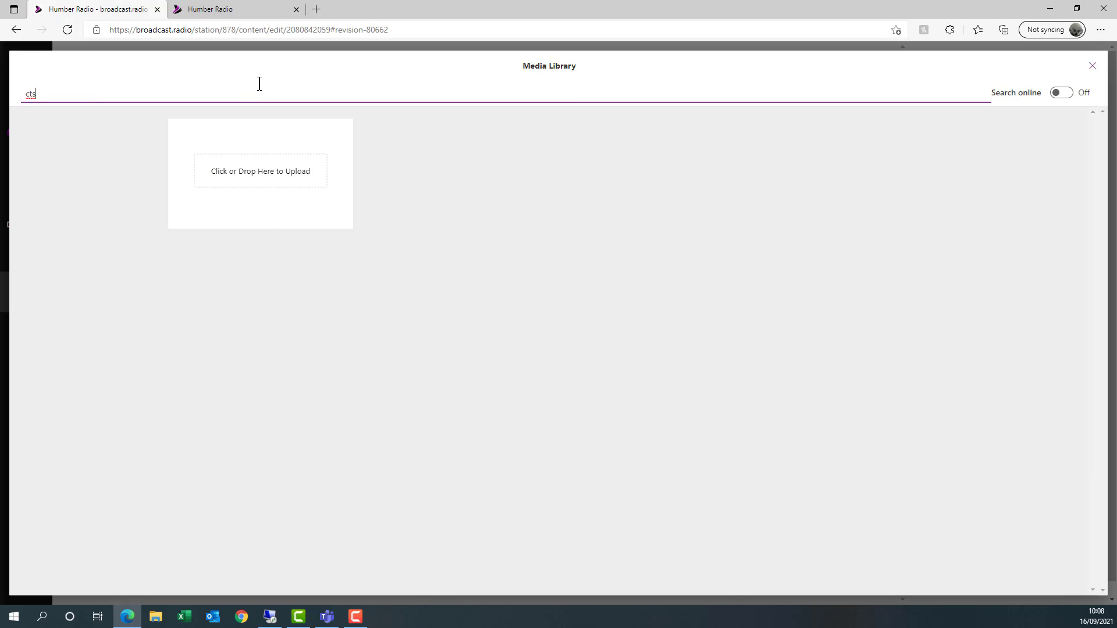
pyautogui.press('BackSpace')
pyautogui.click(1064, 95)
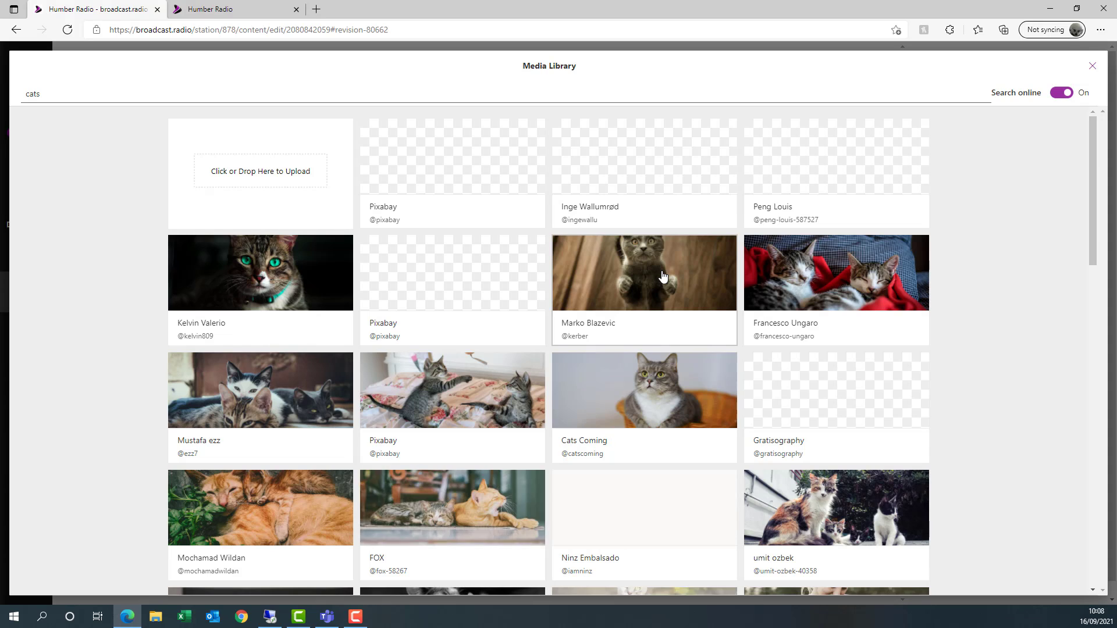
pyautogui.click(658, 280)
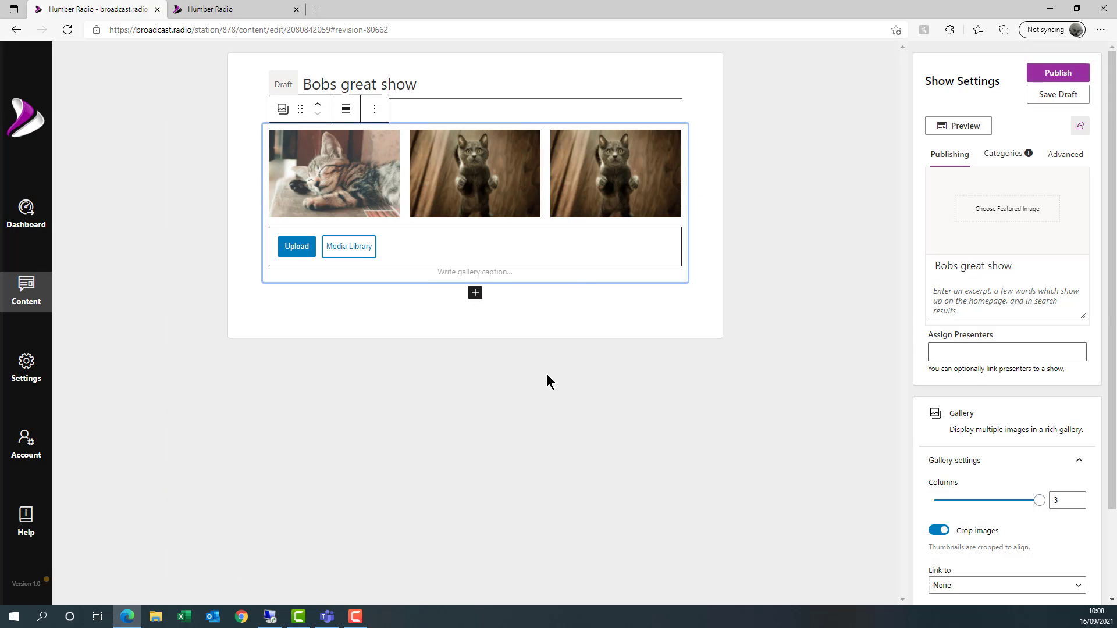
# - Remove the duplicate third cat image from the gallery
pyautogui.click(626, 183)
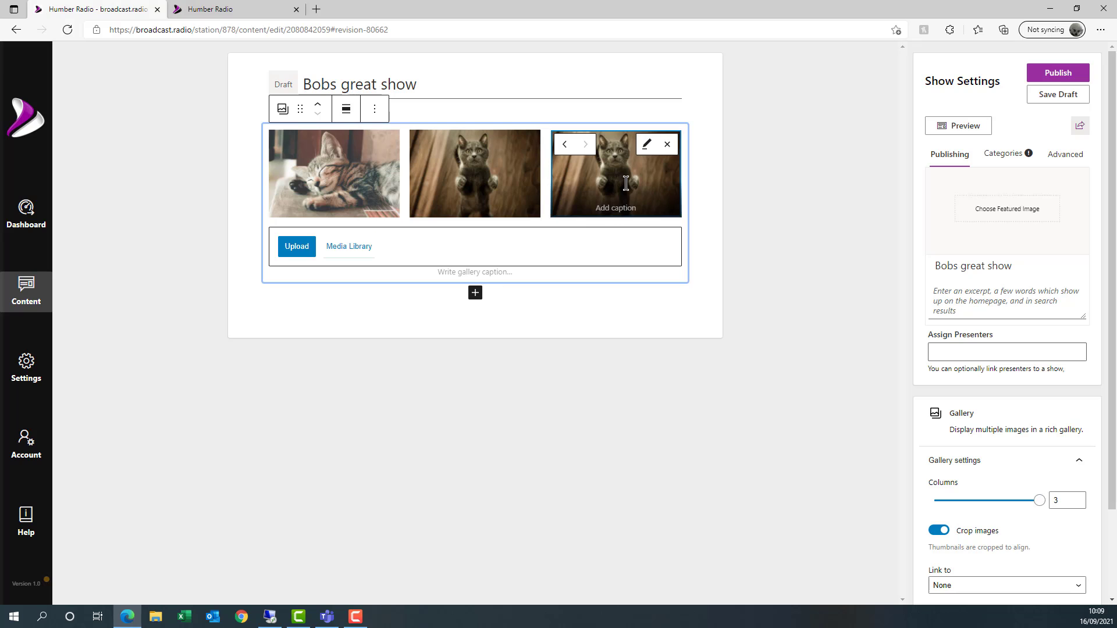
pyautogui.click(668, 145)
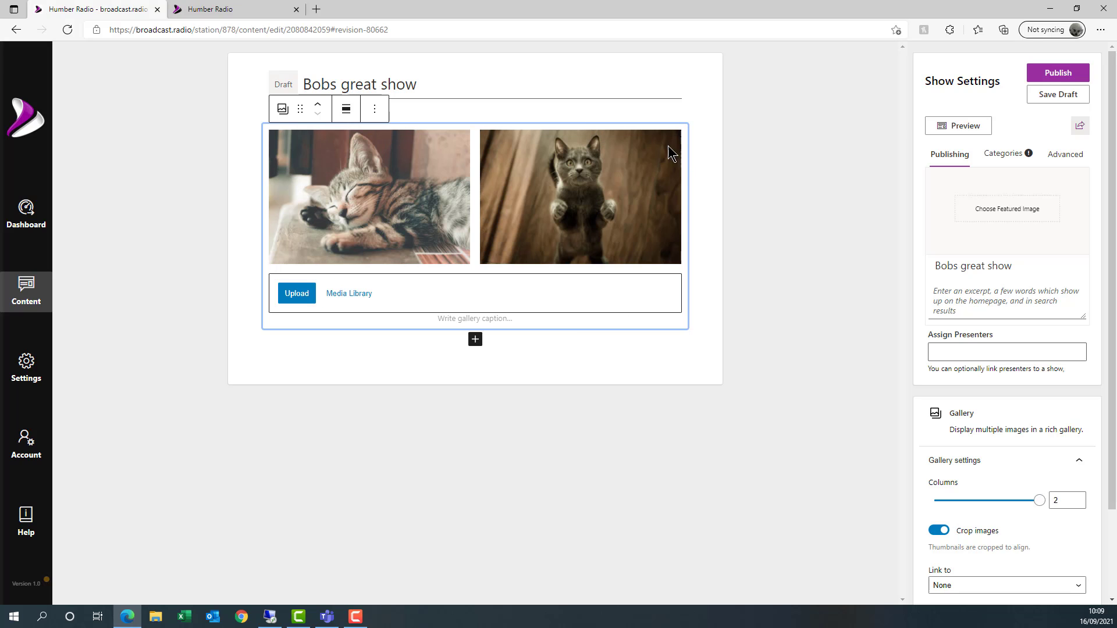
pyautogui.click(637, 199)
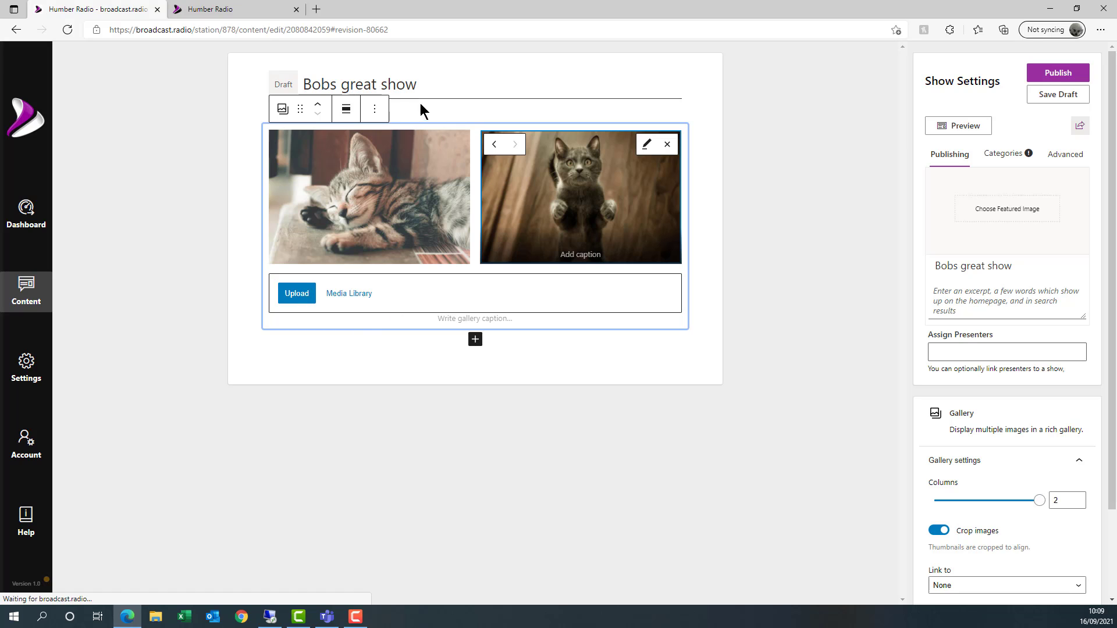
# - Add the paragraph 'Meets bobs friends!' above the gallery
pyautogui.click(434, 110)
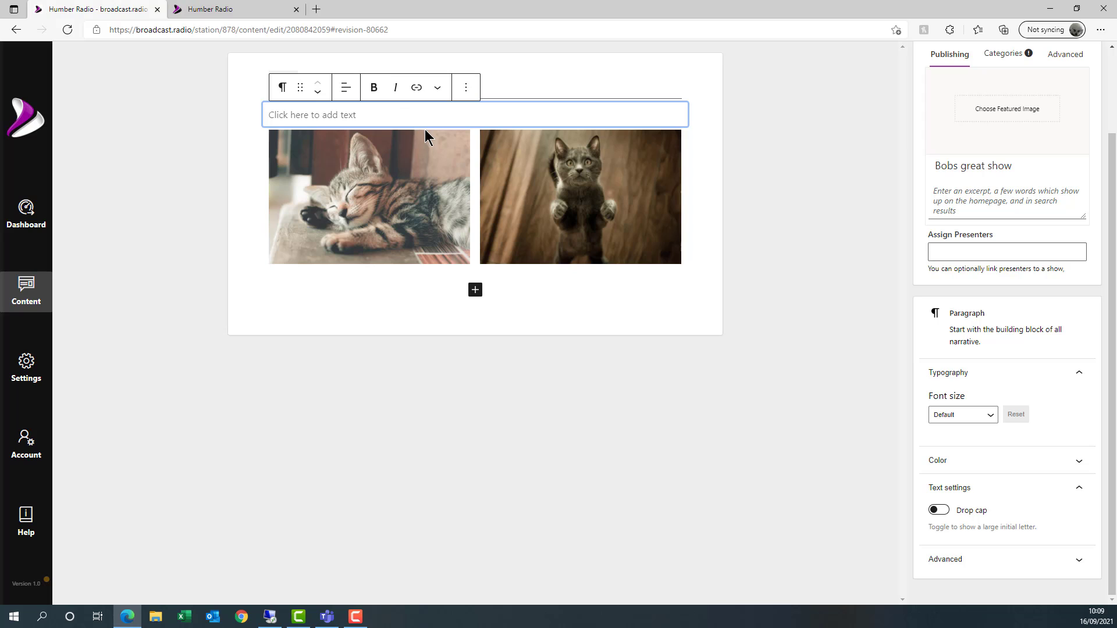
pyautogui.write('Meets bo')
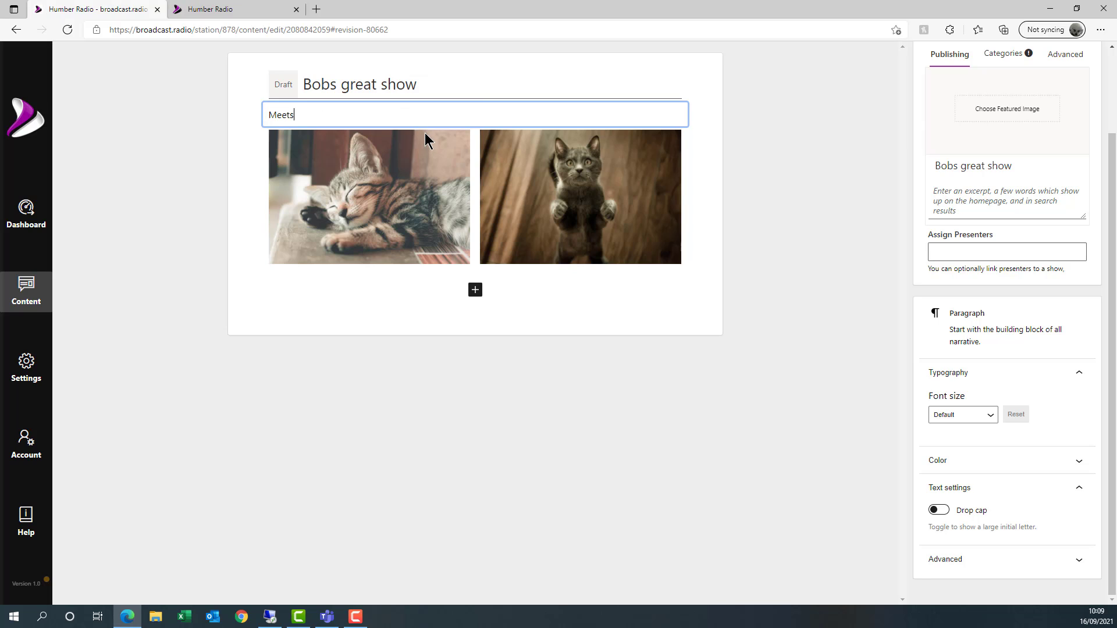
pyautogui.write('bs freind')
pyautogui.press('BackSpace')
pyautogui.press('BackSpace')
pyautogui.press('BackSpace')
pyautogui.press('BackSpace')
pyautogui.write('iends!')
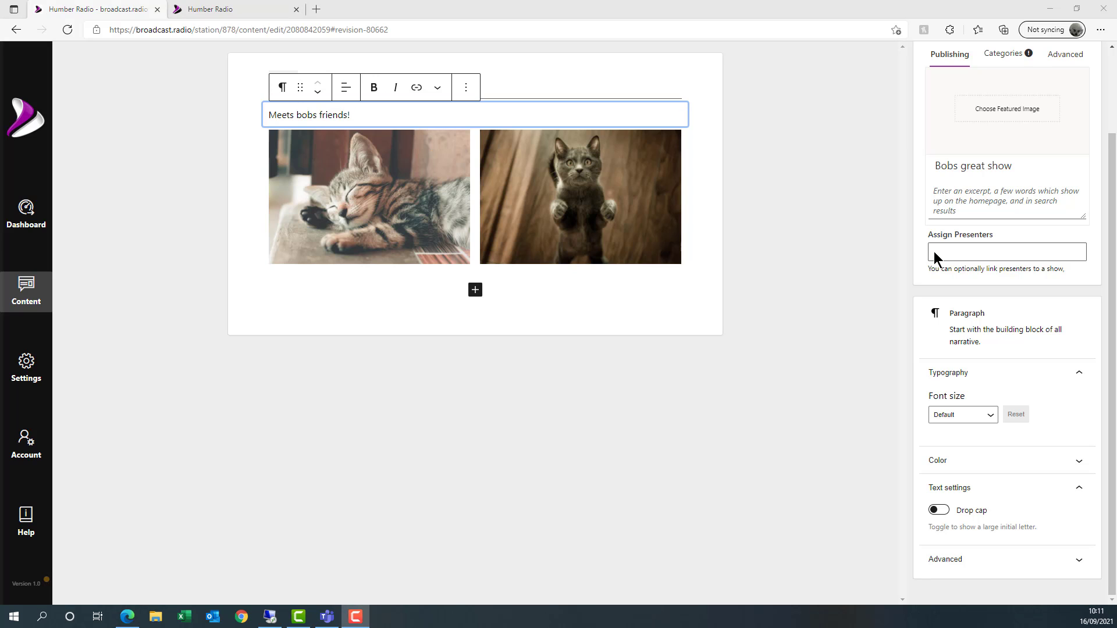
# - Assign Bob as presenter, set orange-cat featured image, excerpt 'Bob's show', and publish
pyautogui.click(984, 252)
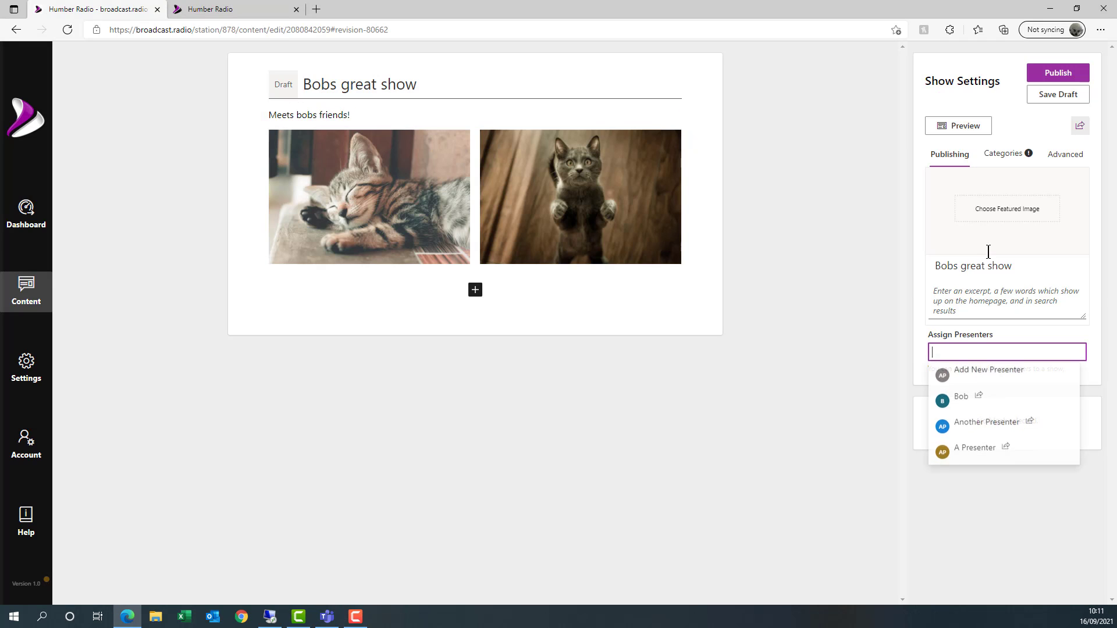
pyautogui.click(966, 398)
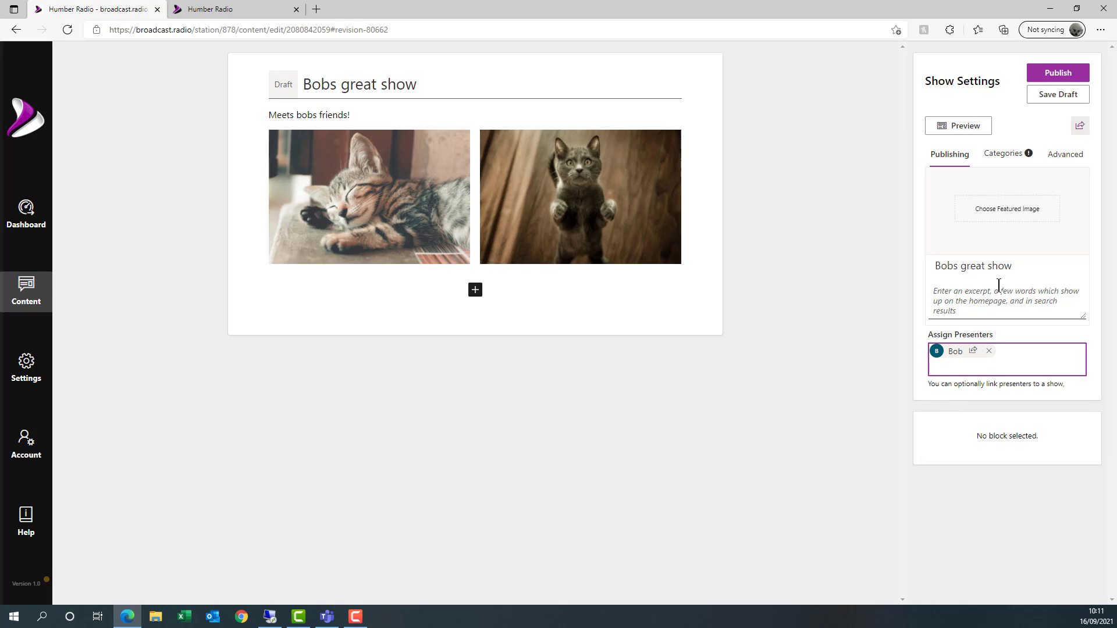
pyautogui.click(1009, 220)
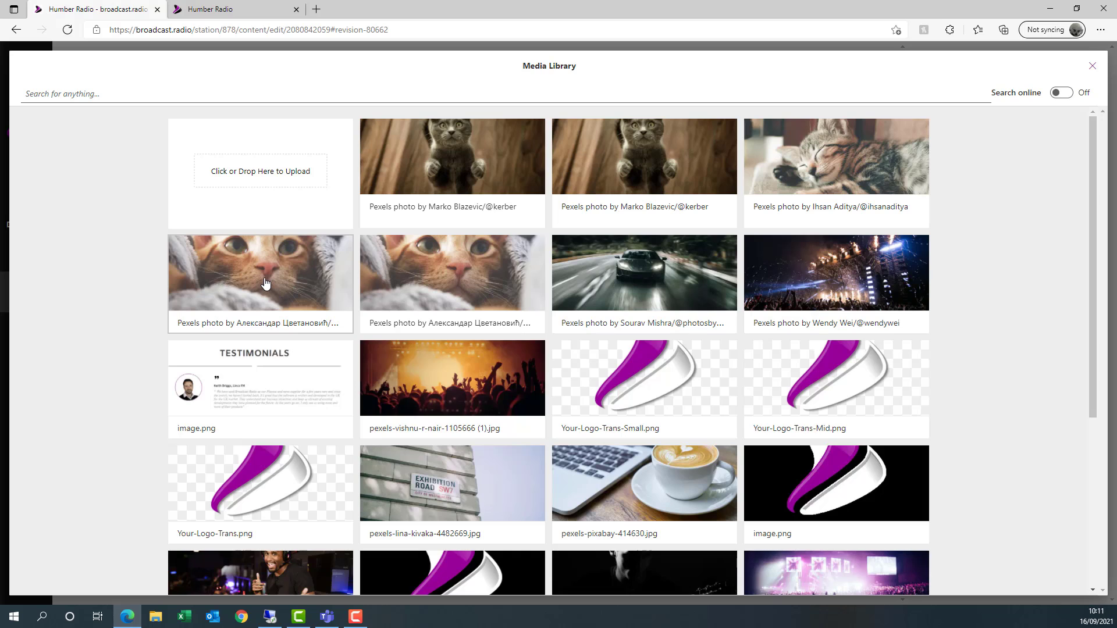
pyautogui.click(294, 294)
pyautogui.click(1039, 294)
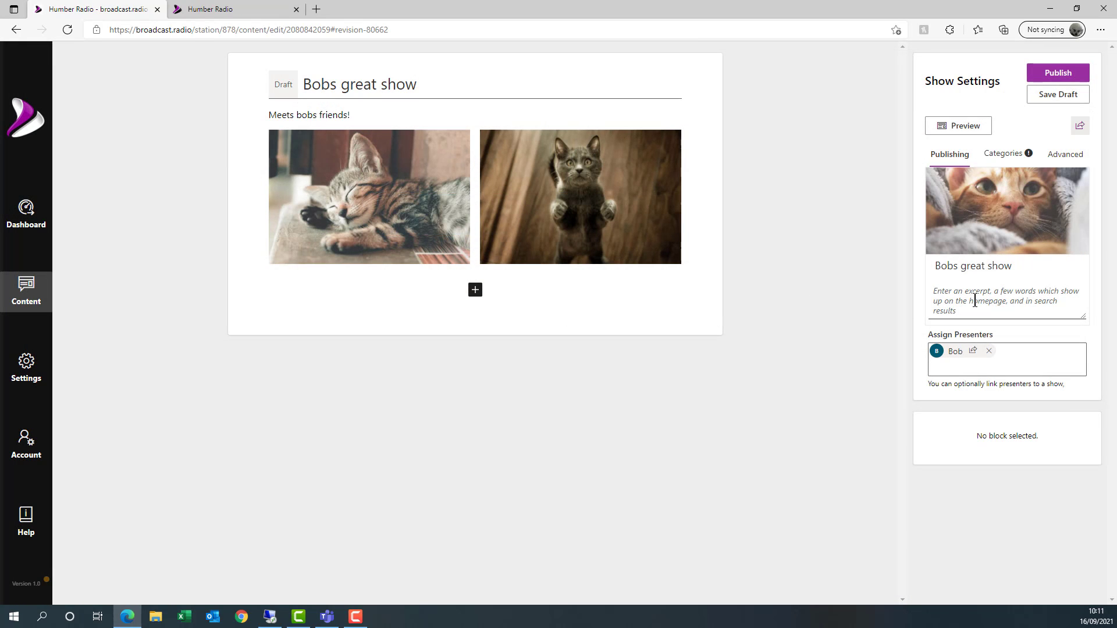
pyautogui.write('Bob')
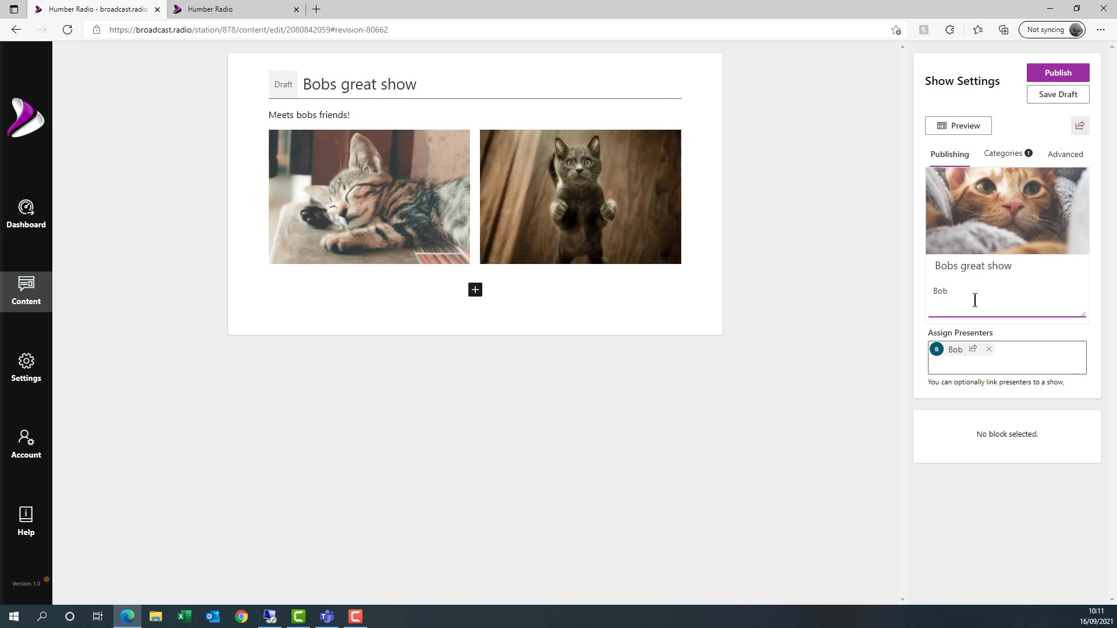
pyautogui.write("'s show")
pyautogui.click(1058, 79)
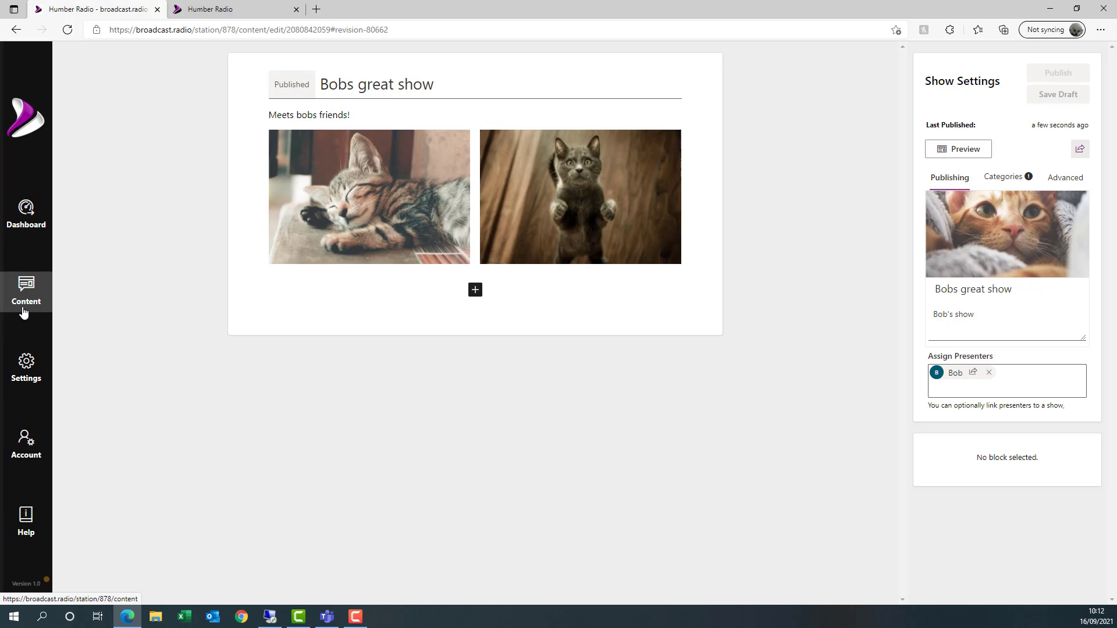
# - Jump the schedule calendar to the week containing 25 December 2021
pyautogui.click(27, 278)
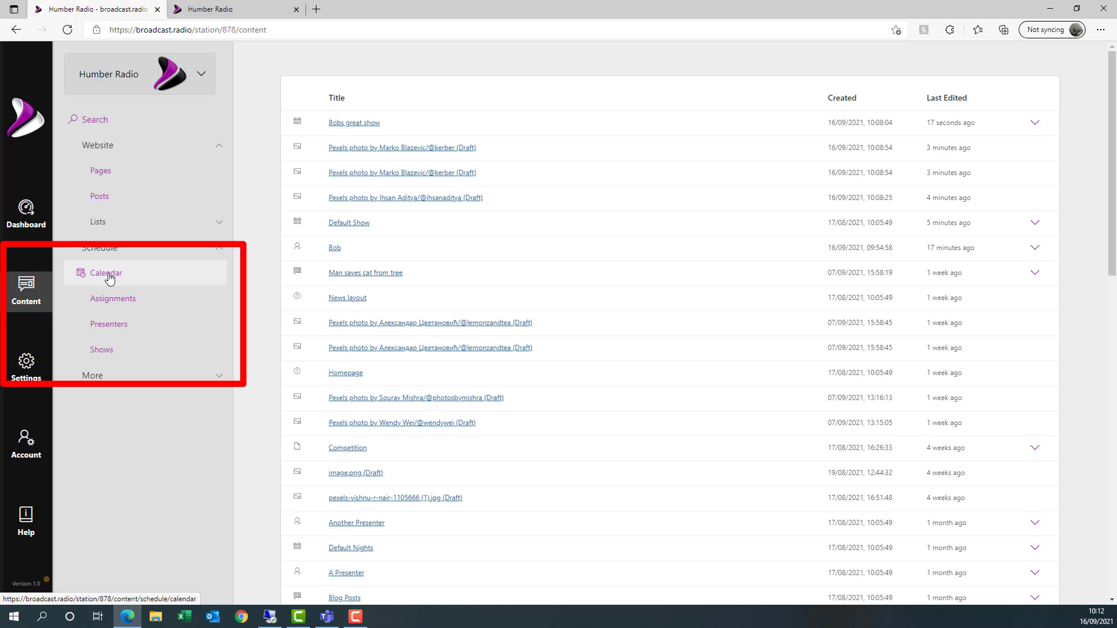
pyautogui.click(108, 278)
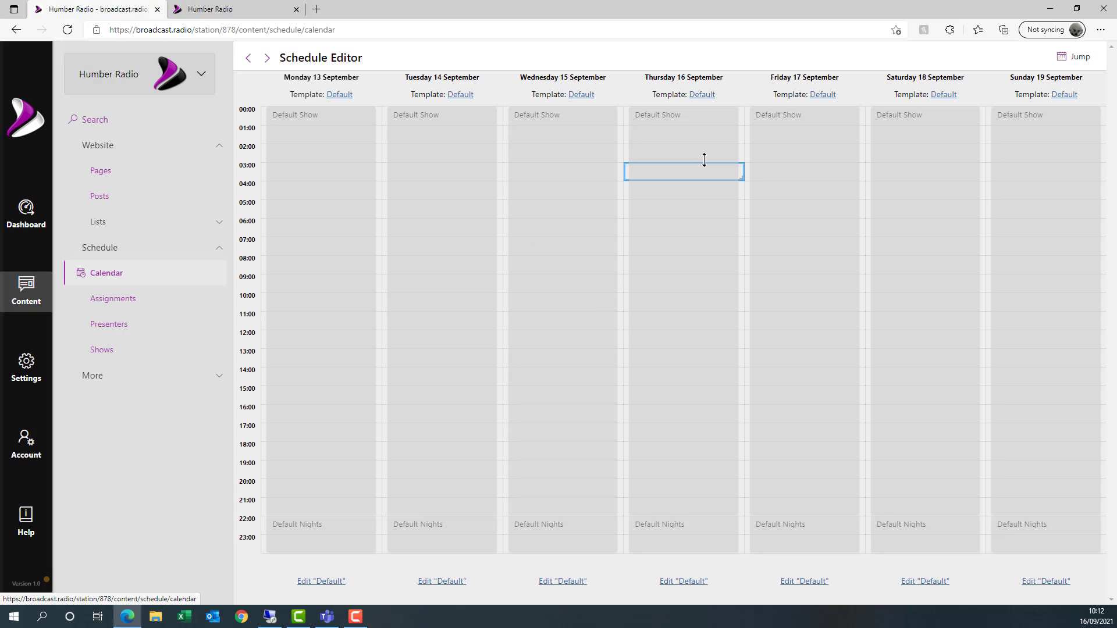
pyautogui.click(267, 57)
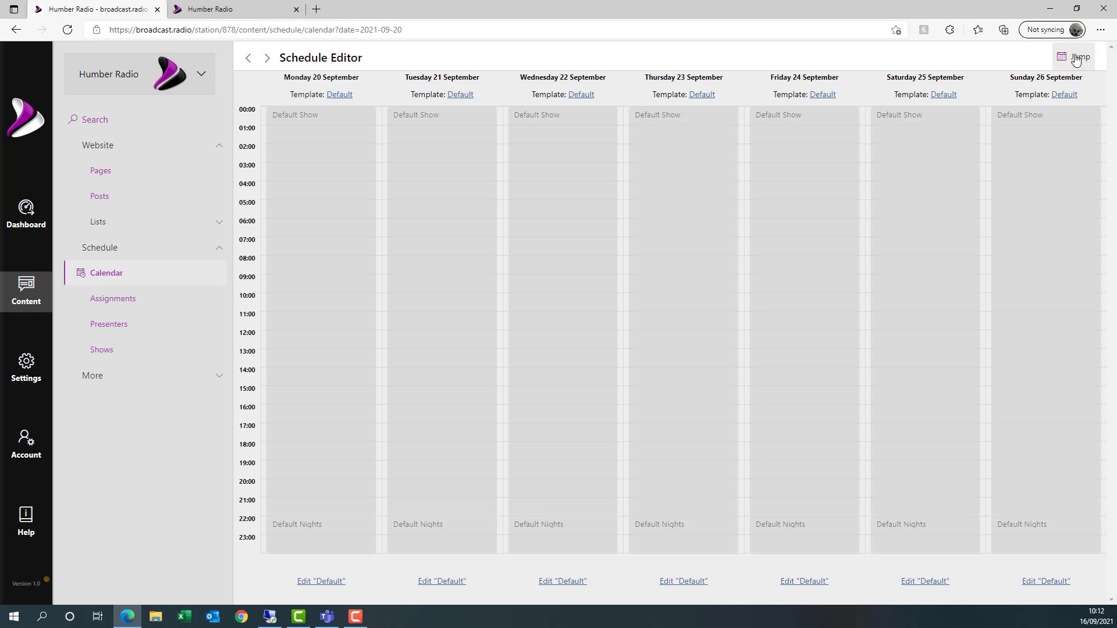
pyautogui.click(1076, 57)
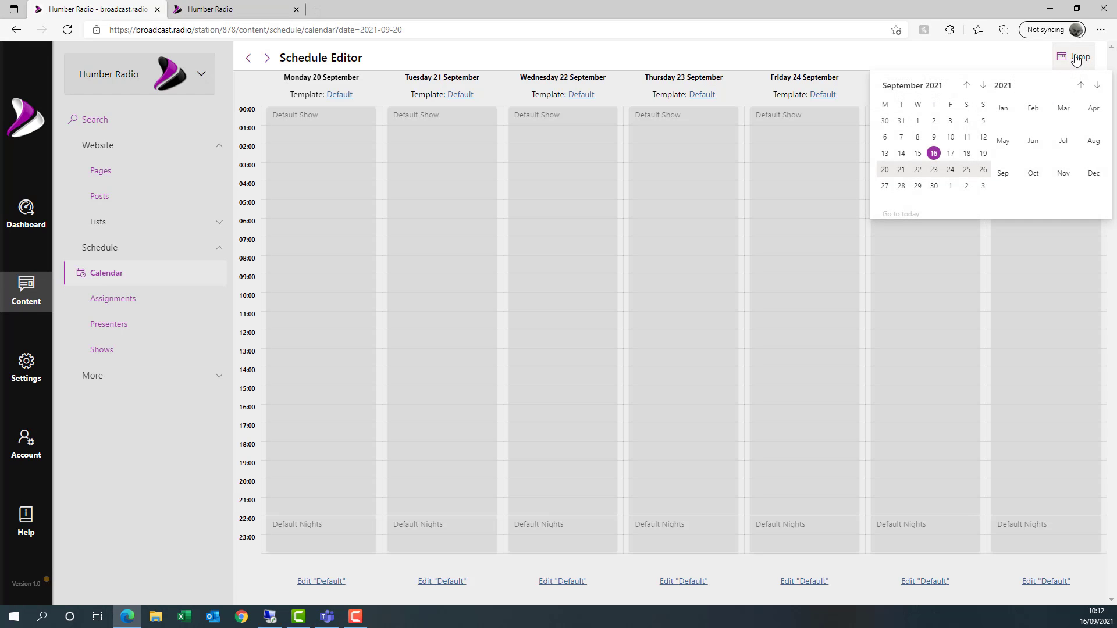
pyautogui.click(984, 87)
pyautogui.click(983, 88)
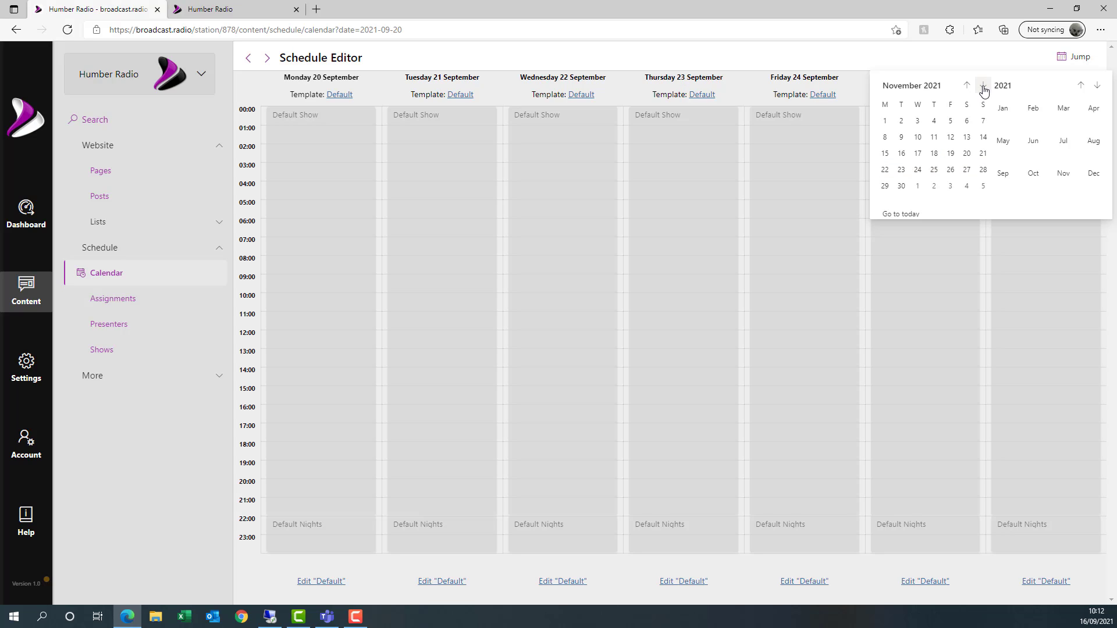
pyautogui.click(983, 89)
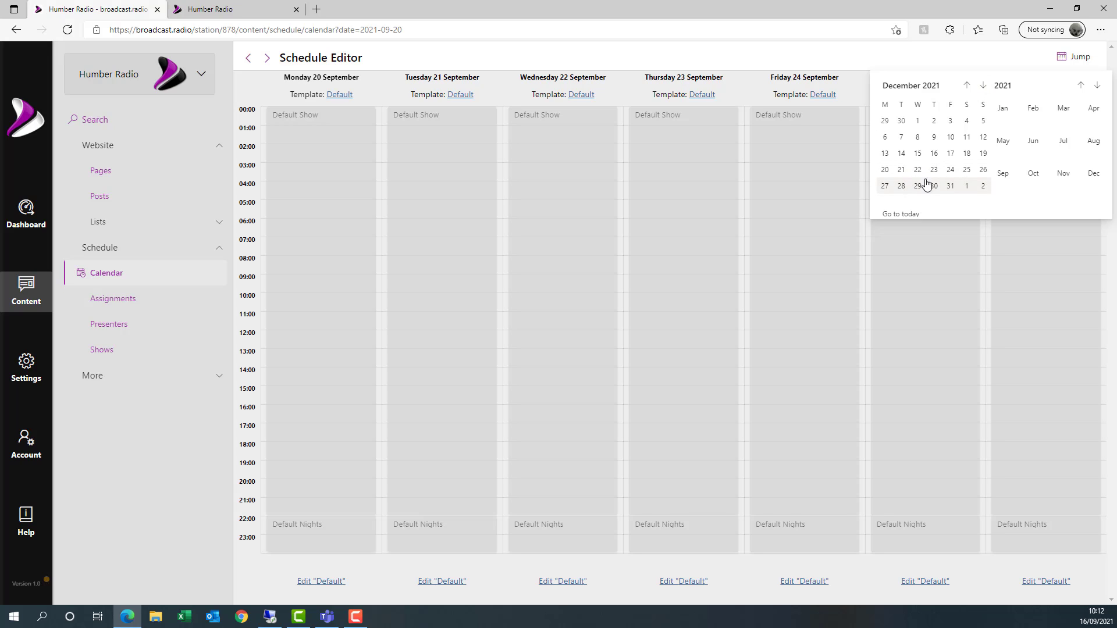
pyautogui.click(965, 170)
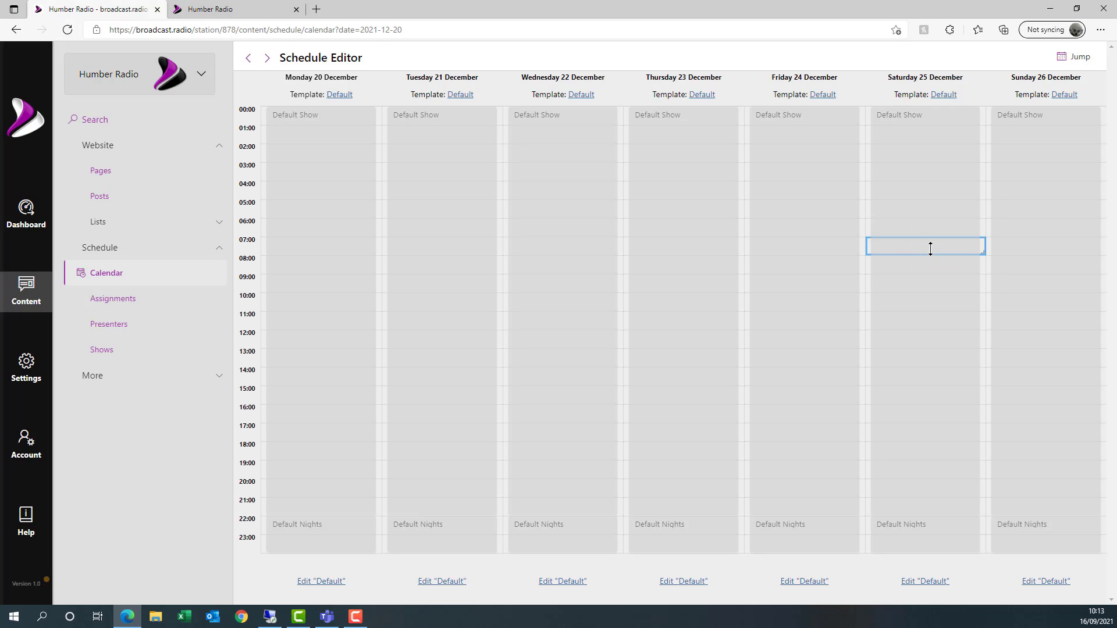
# - Override Saturday 25 December 07:00–13:59 with Bobs great show, then go to Schedule Assignments
pyautogui.moveTo(930, 248); pyautogui.dragTo(936, 357)
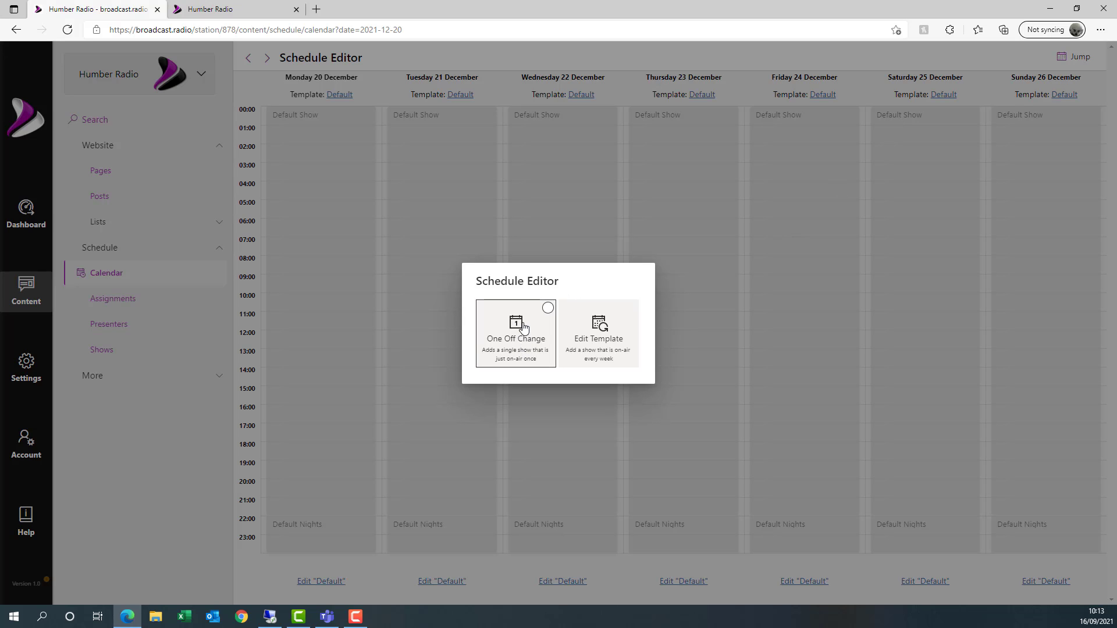
pyautogui.click(523, 327)
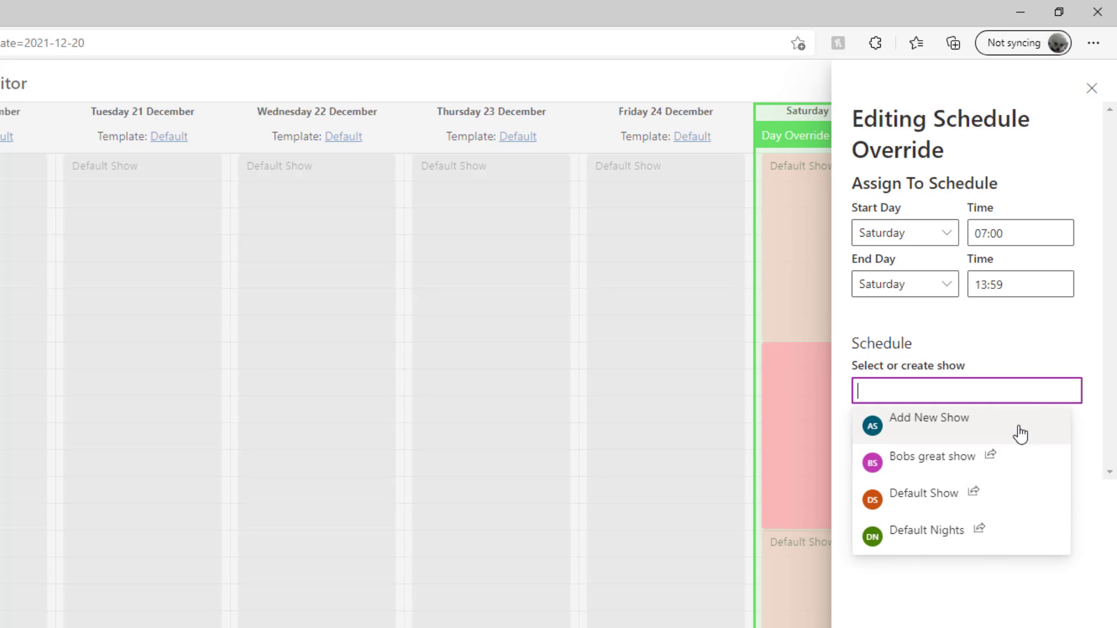
pyautogui.click(952, 463)
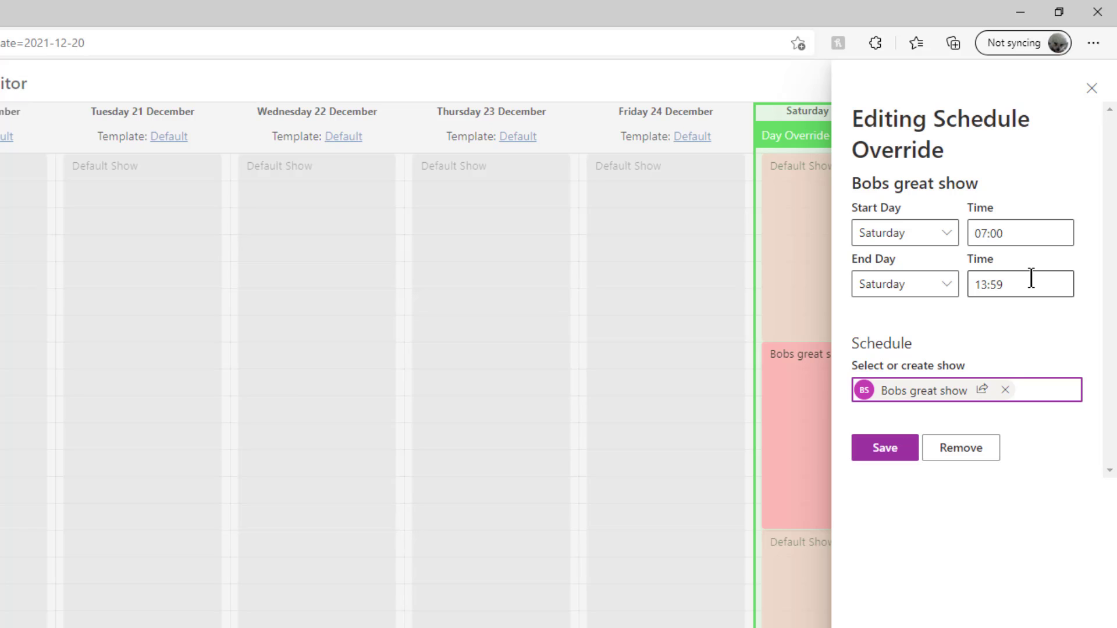
pyautogui.click(881, 457)
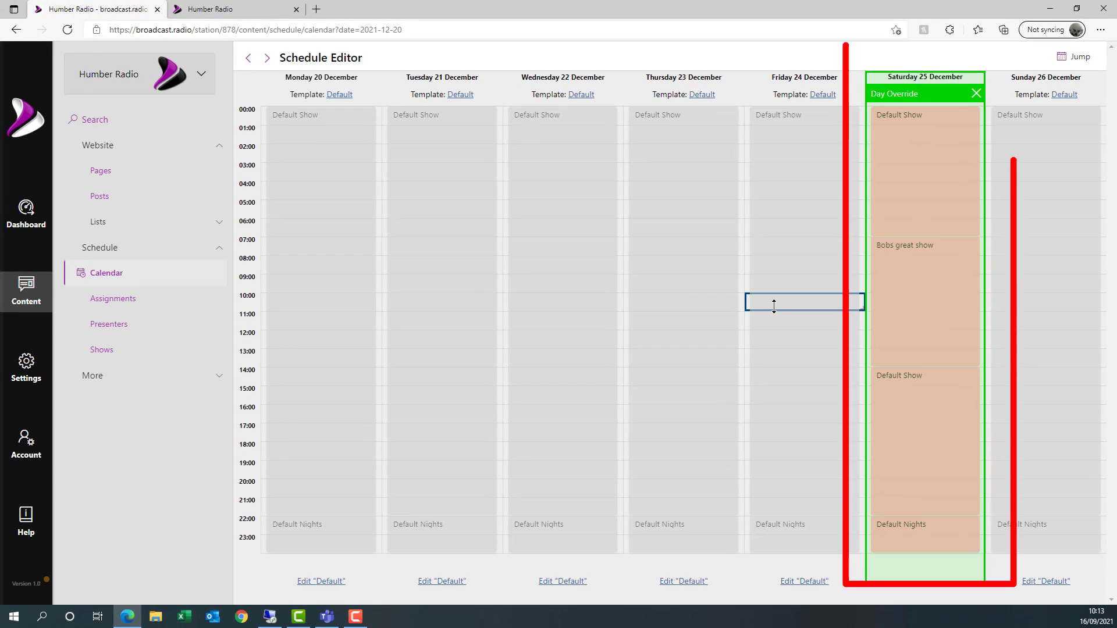
pyautogui.click(655, 412)
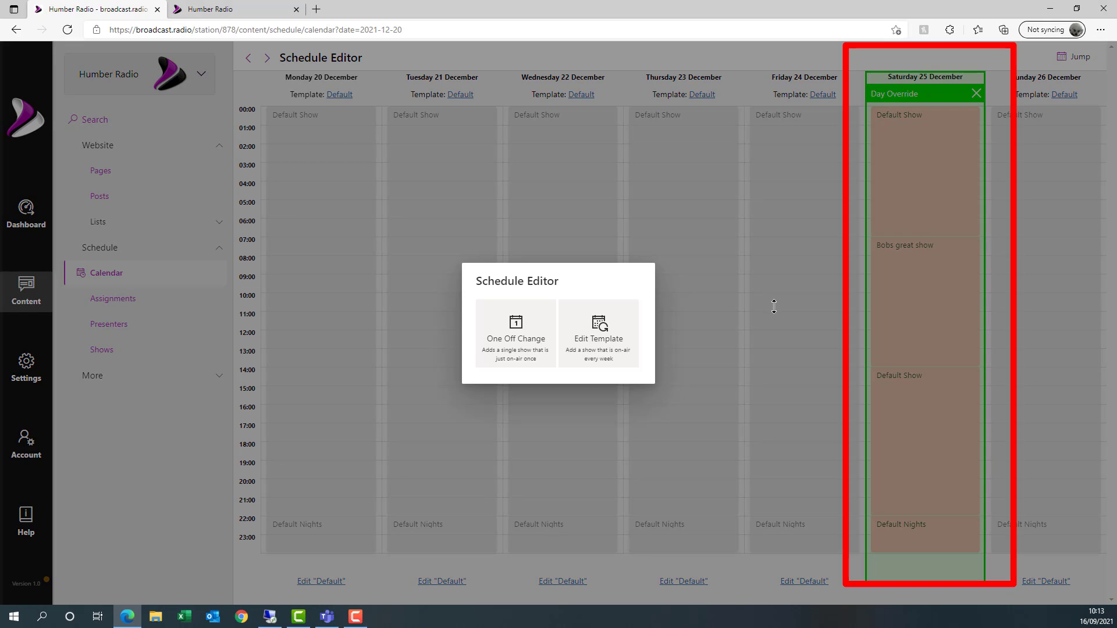
pyautogui.click(616, 260)
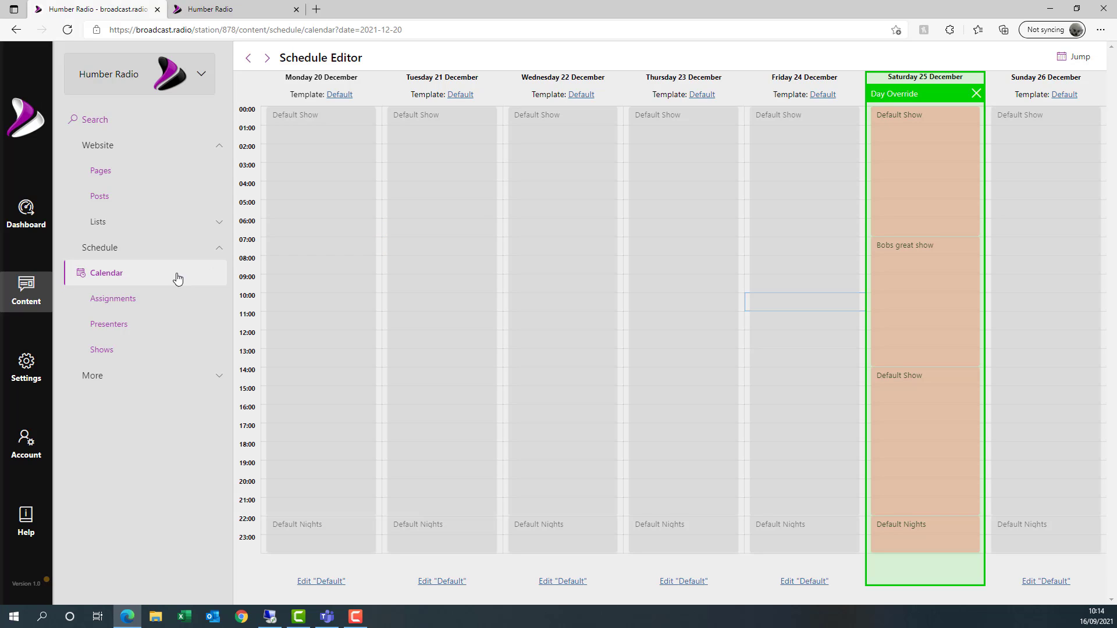
pyautogui.click(129, 299)
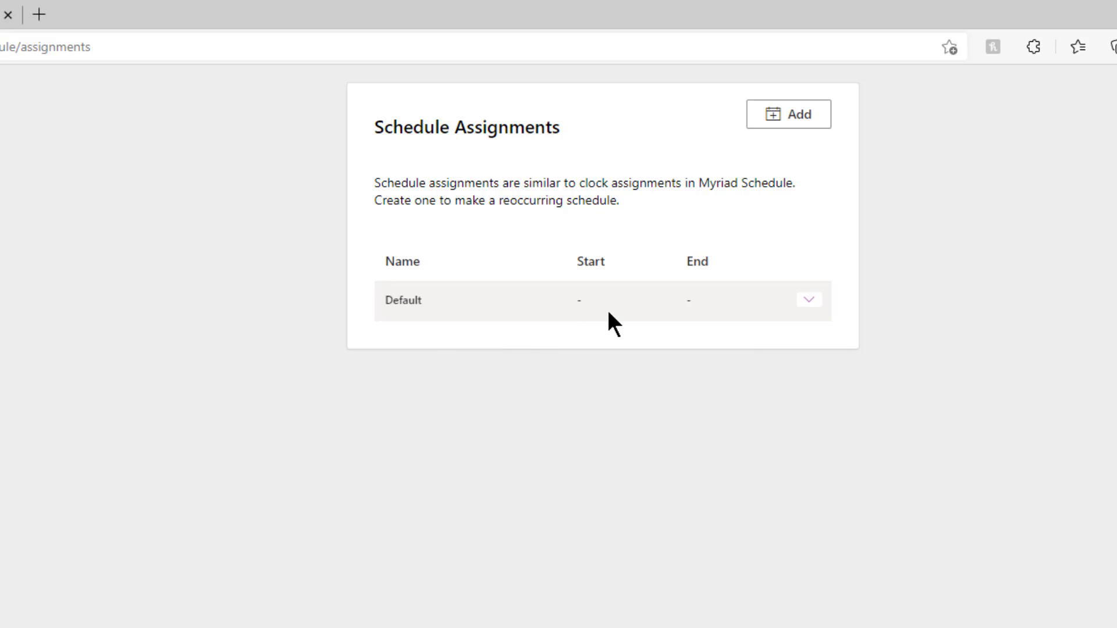
# - Edit the Default assignment and select its Monday Default Show slot
pyautogui.click(816, 305)
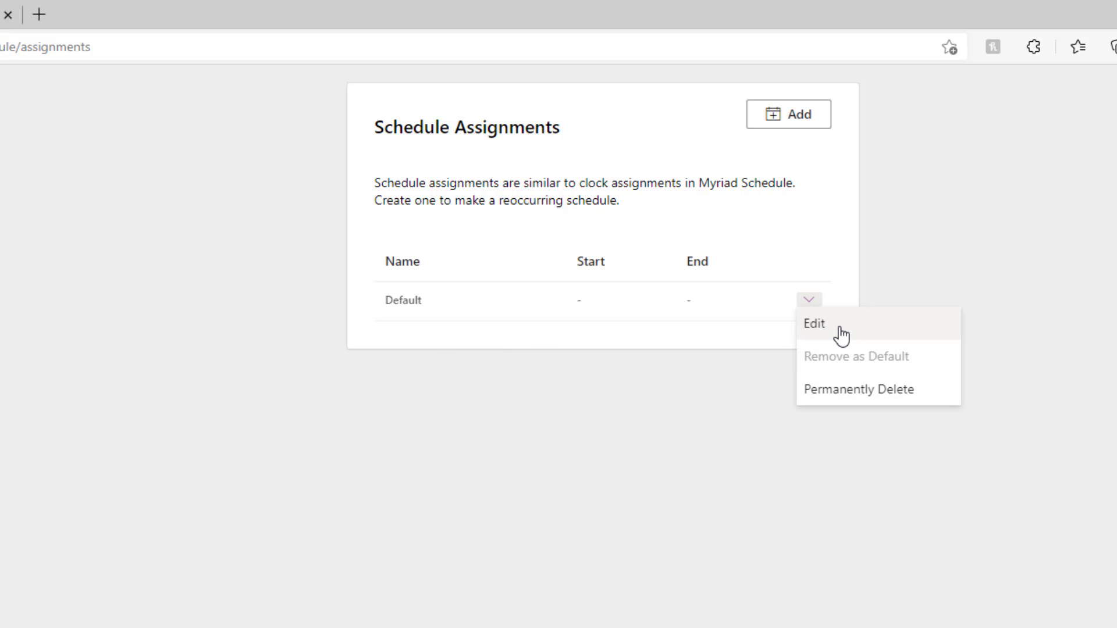
pyautogui.click(809, 331)
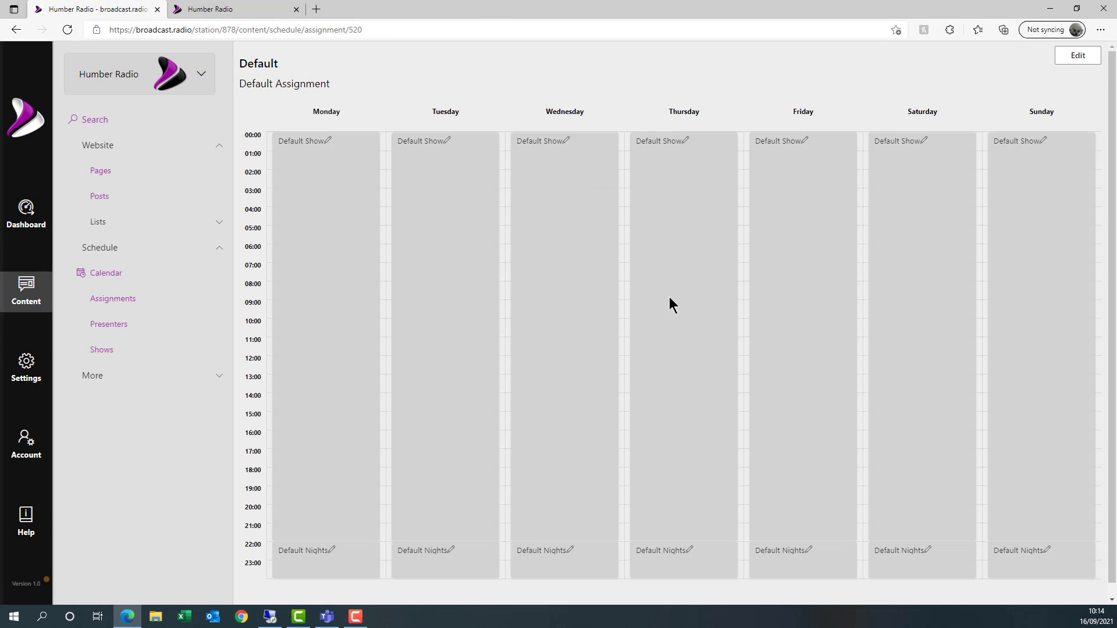
pyautogui.scroll(-1, 481, 392)
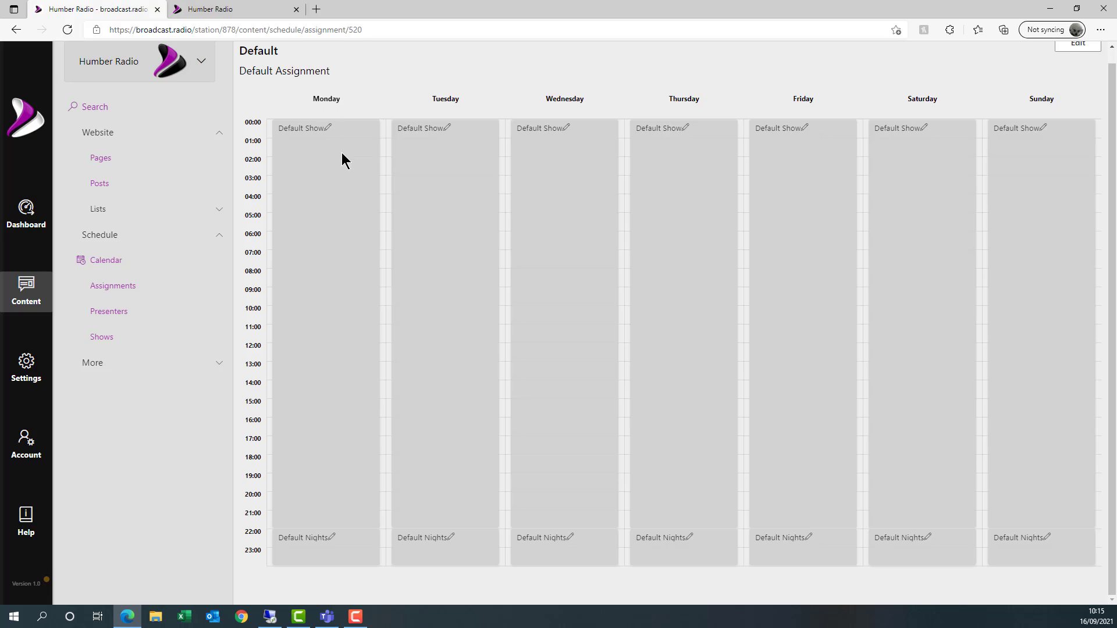
pyautogui.scroll(1, 343, 162)
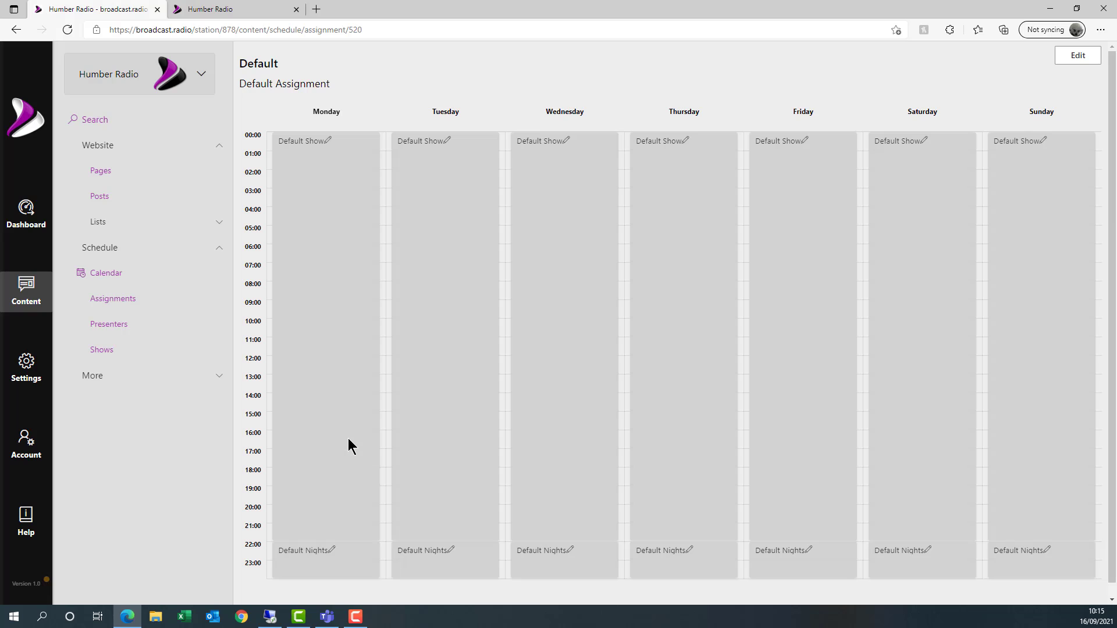
pyautogui.click(348, 438)
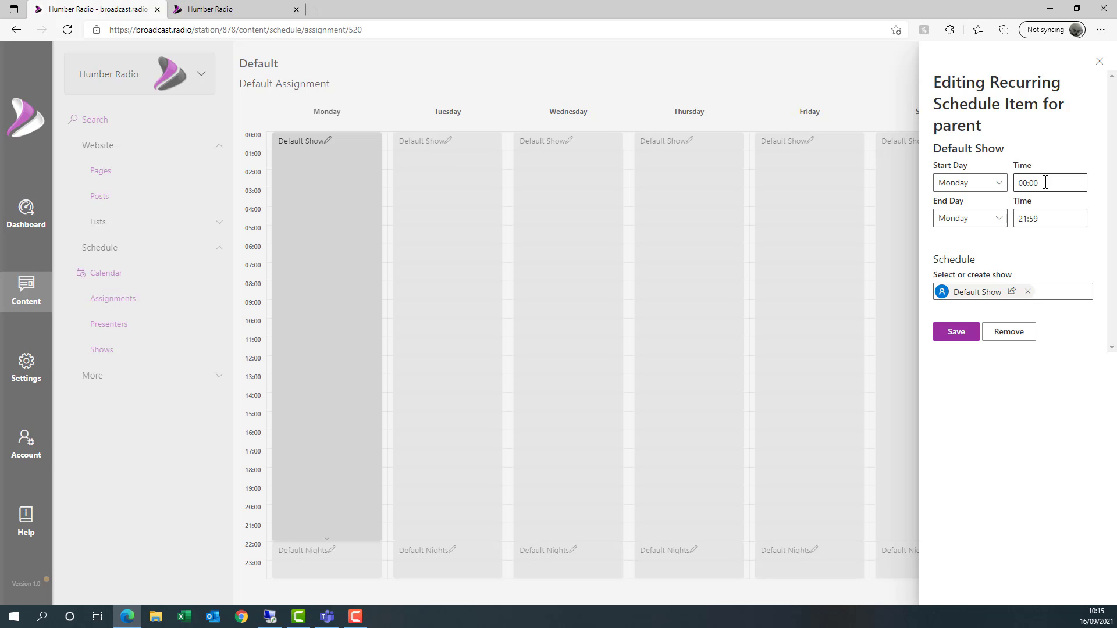
# - Shorten Monday's Default Show slot to end at 15:59
pyautogui.click(1050, 215)
pyautogui.press('BackSpace')
pyautogui.press('BackSpace')
pyautogui.press('BackSpace')
pyautogui.press('BackSpace')
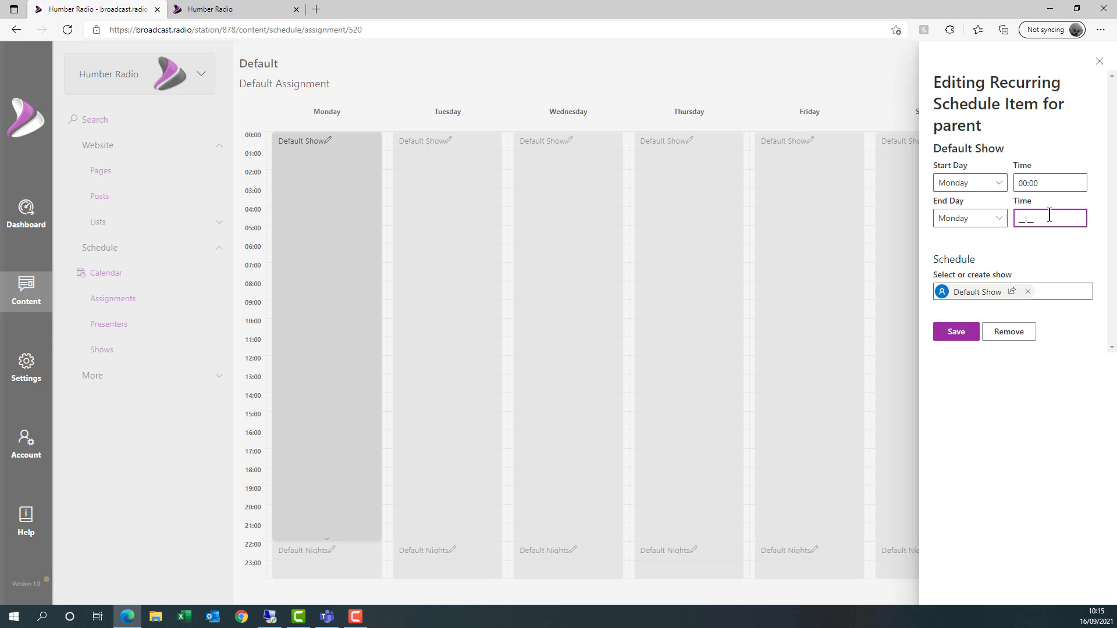
pyautogui.write('1559')
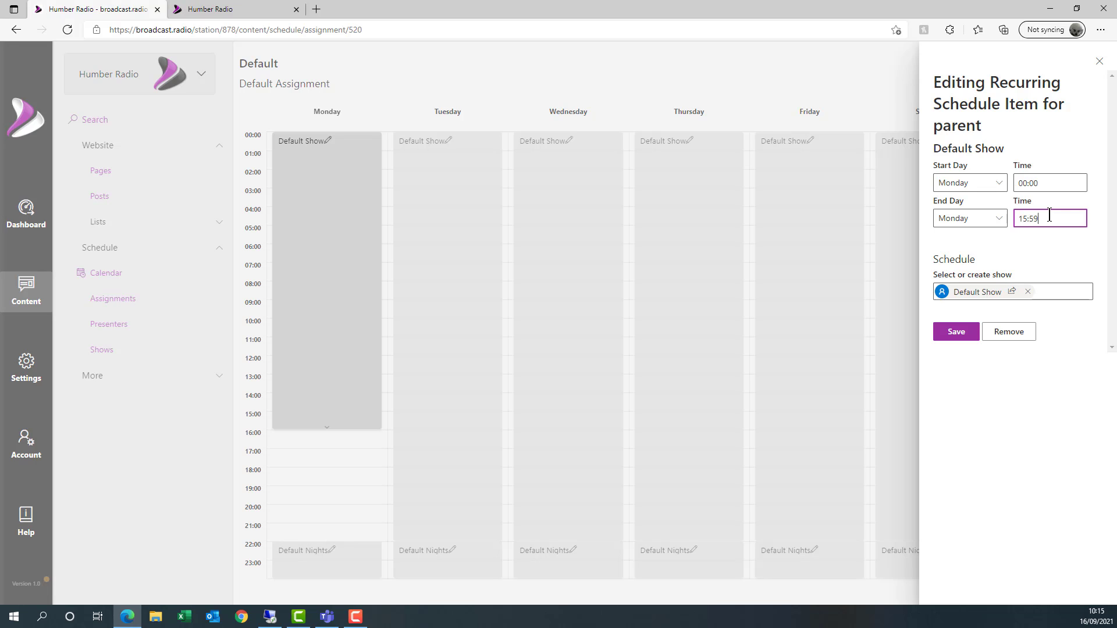
pyautogui.click(957, 333)
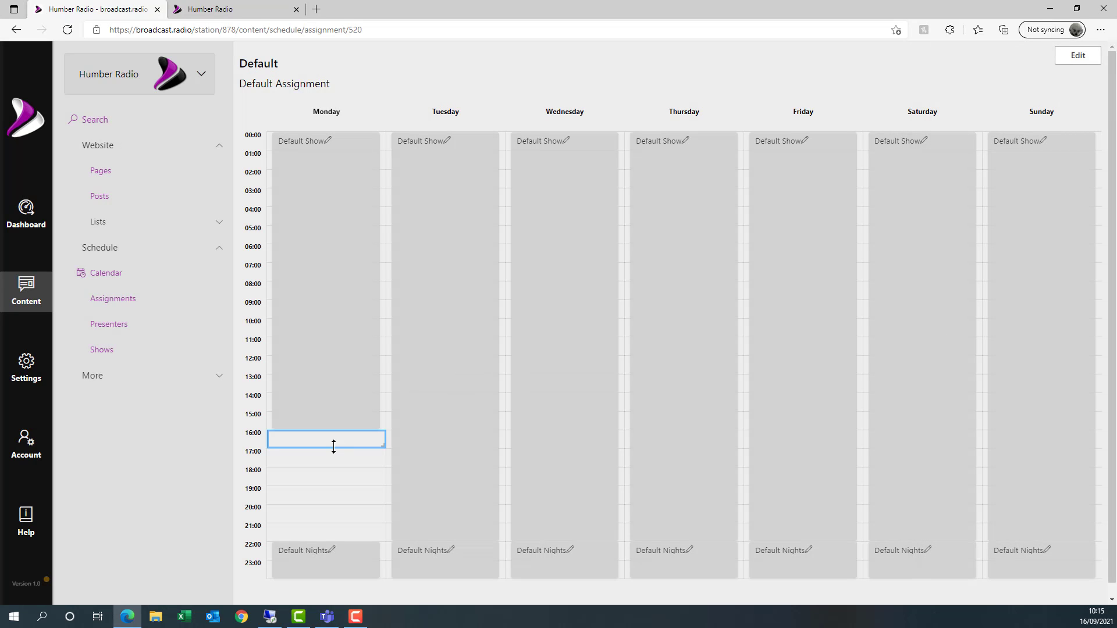
# - Add Bobs great show on Monday 16:00–17:59
pyautogui.moveTo(333, 448)
pyautogui.mouseDown()
pyautogui.moveTo(319, 534)
pyautogui.moveTo(330, 475)
pyautogui.mouseUp()
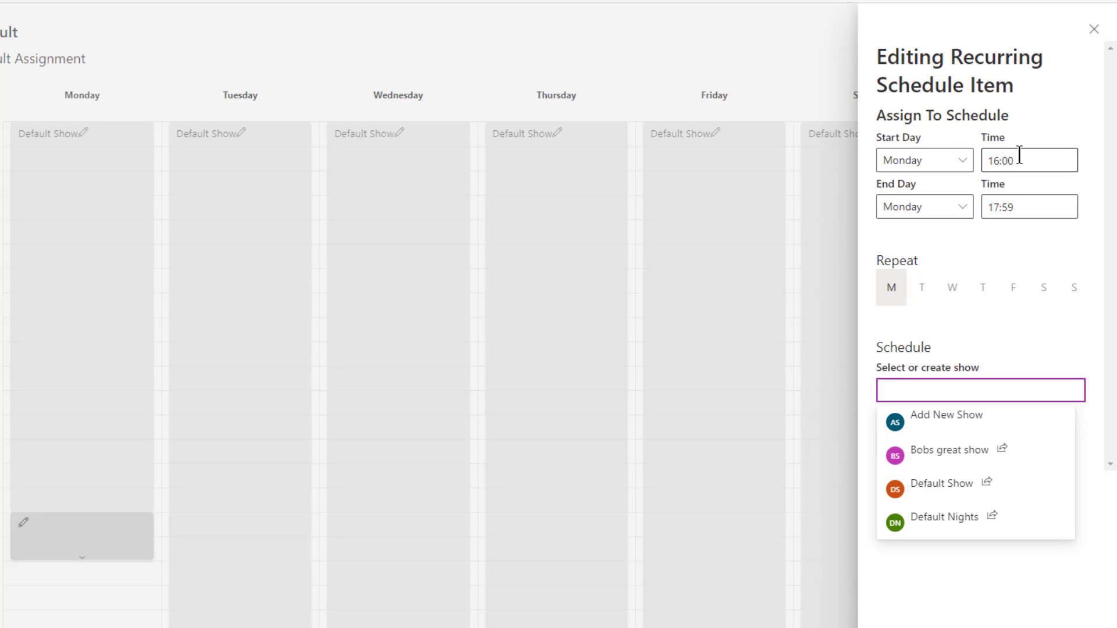
pyautogui.click(943, 457)
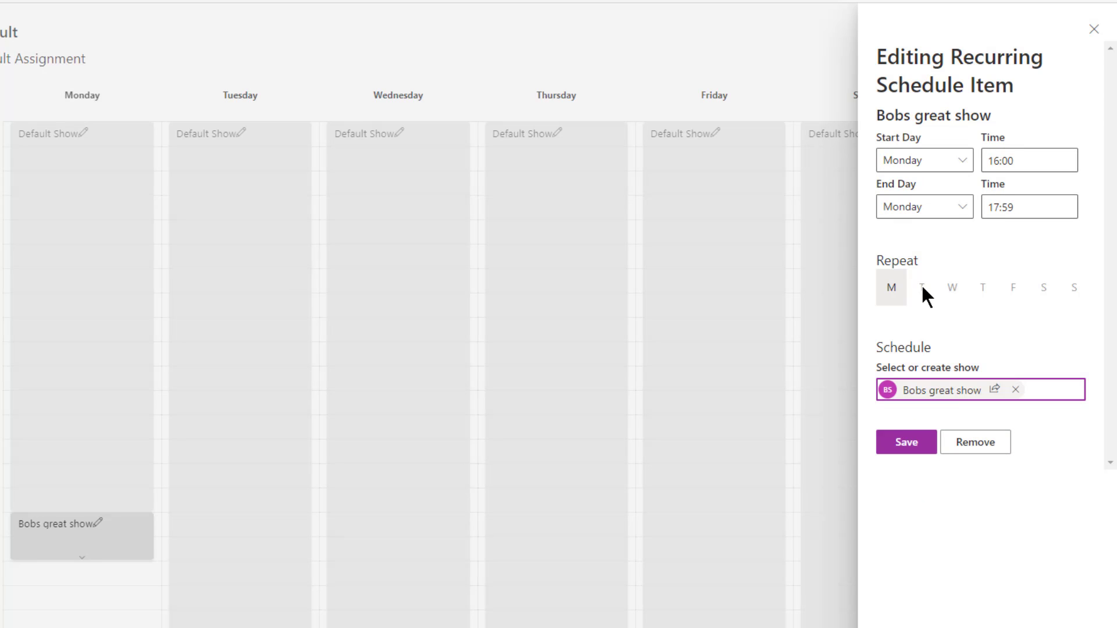
pyautogui.moveTo(921, 294)
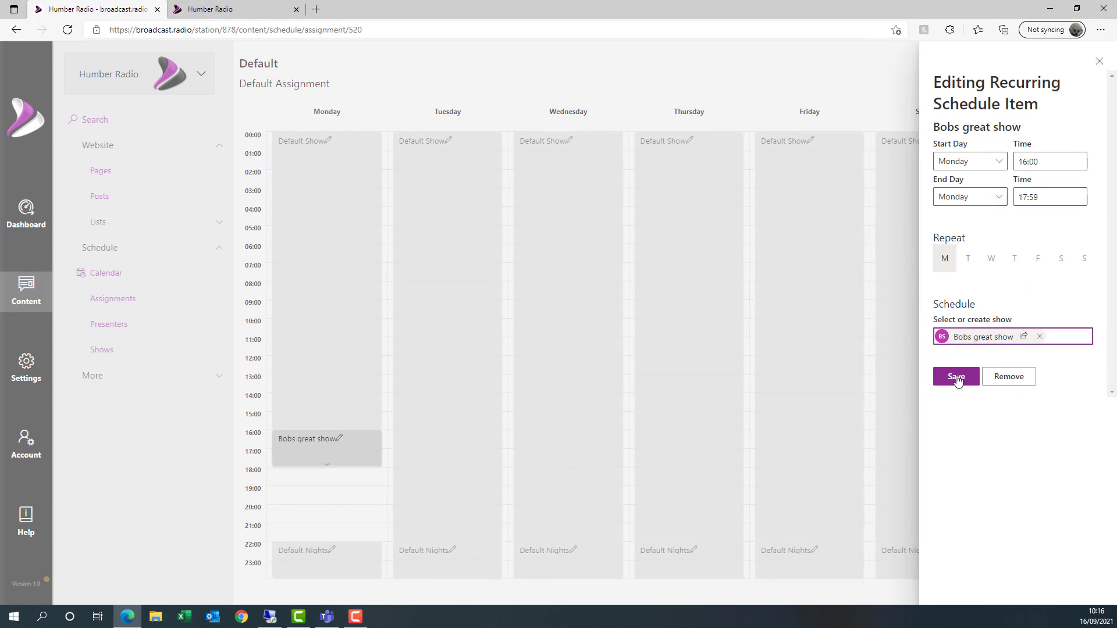
pyautogui.click(958, 378)
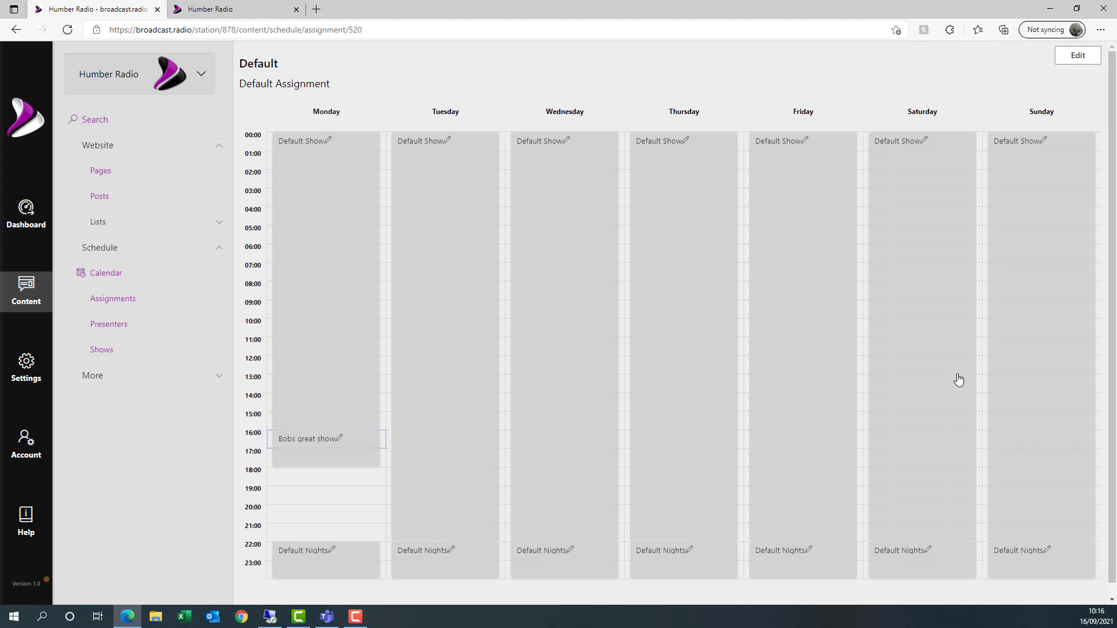
# - Add Default Show on Monday 18:00–21:59
pyautogui.moveTo(324, 478); pyautogui.dragTo(324, 531)
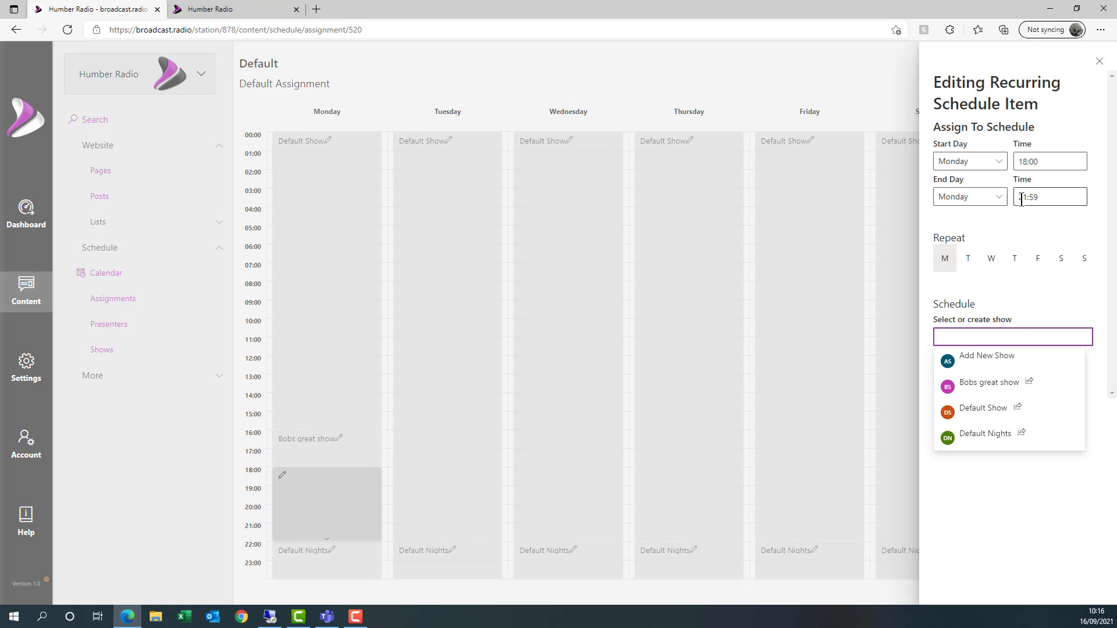
pyautogui.click(989, 412)
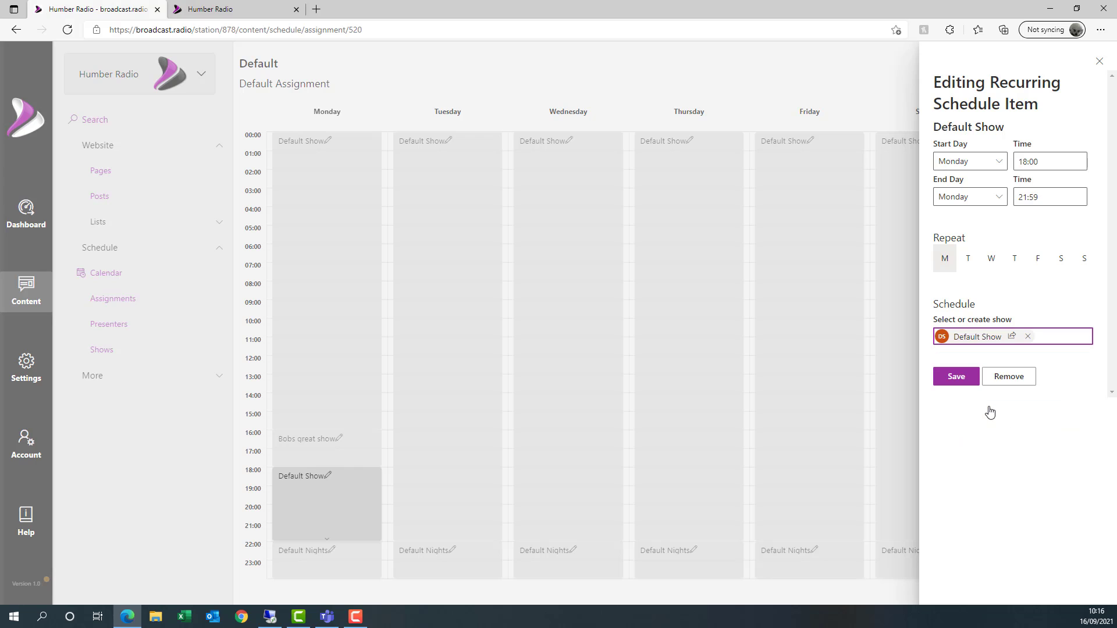
pyautogui.click(956, 376)
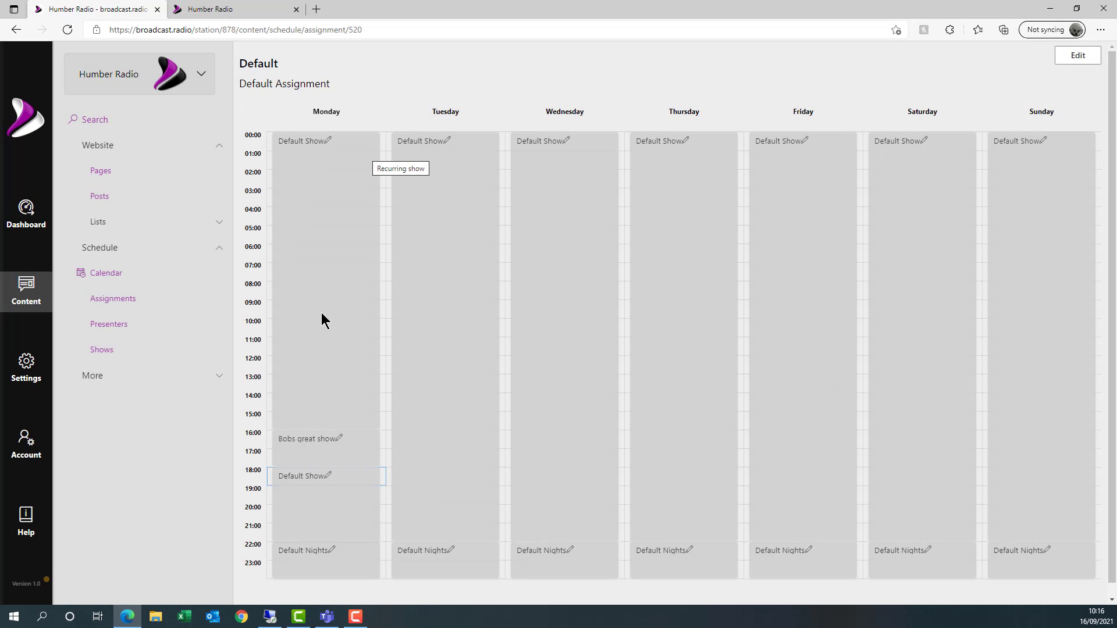
# - Change the Tuesday and Wednesday Default Show end times from 21:59 to 15:59 and save
pyautogui.click(452, 447)
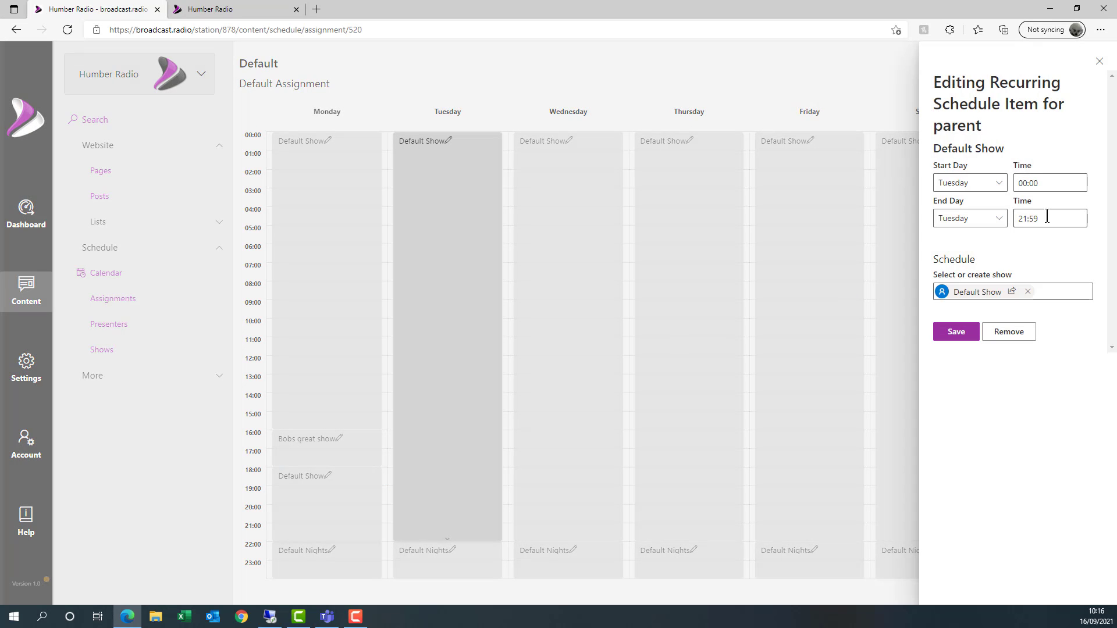
pyautogui.click(1059, 184)
pyautogui.moveTo(1060, 183); pyautogui.dragTo(926, 200)
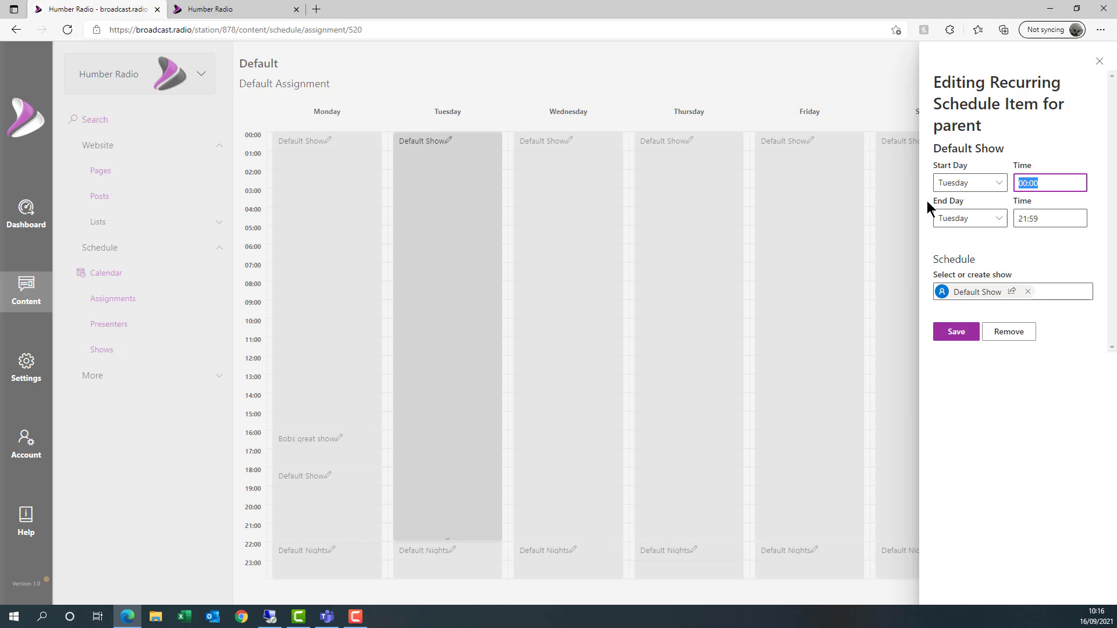
pyautogui.press('Tab')
pyautogui.press('Tab')
pyautogui.write('15:59')
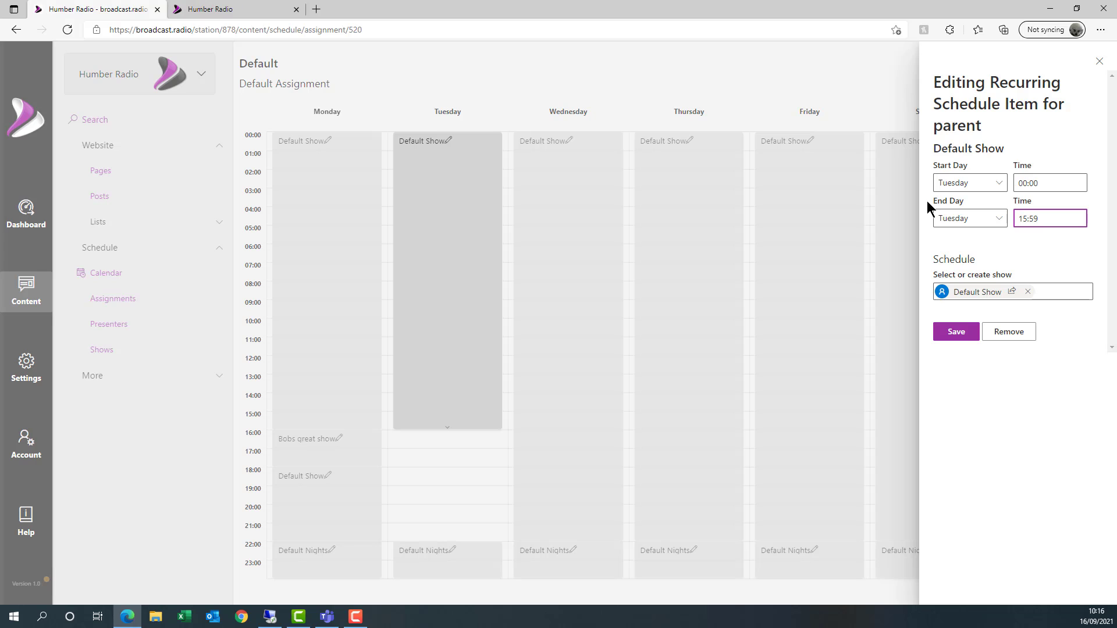
pyautogui.click(956, 332)
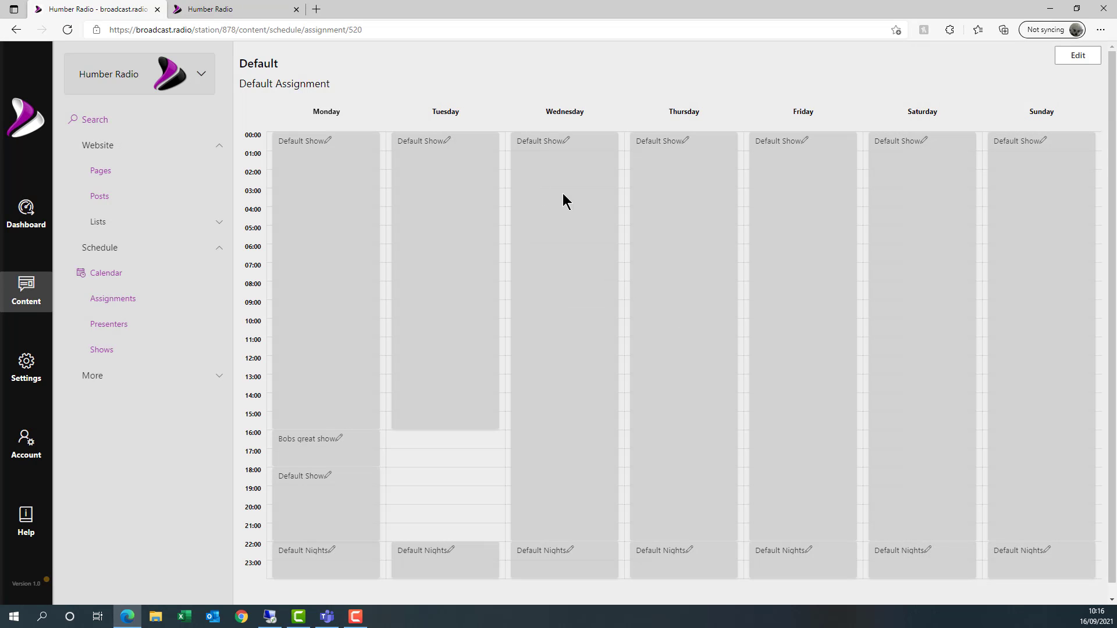
pyautogui.click(568, 257)
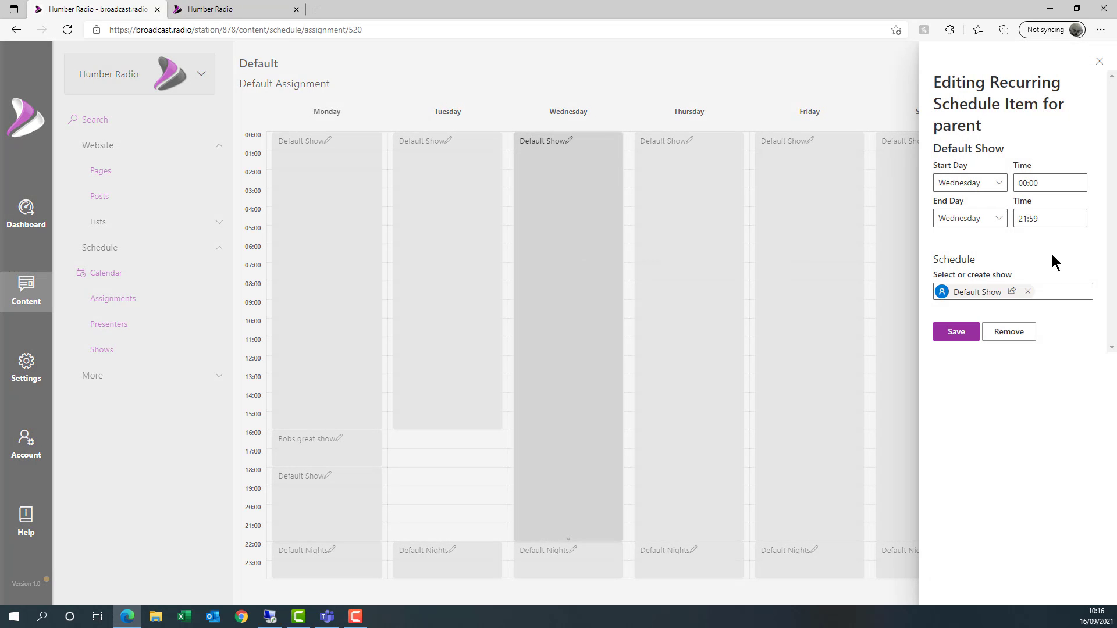
pyautogui.click(1051, 219)
pyautogui.write('5_:__')
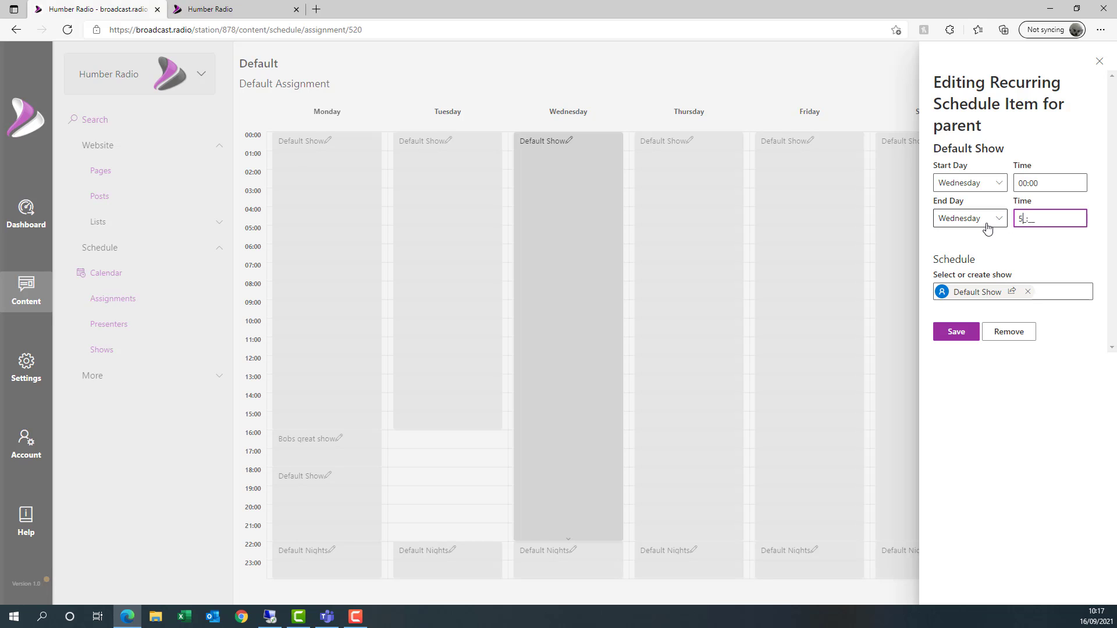
pyautogui.press('BackSpace')
pyautogui.write('15')
pyautogui.write('59')
pyautogui.press('Return')
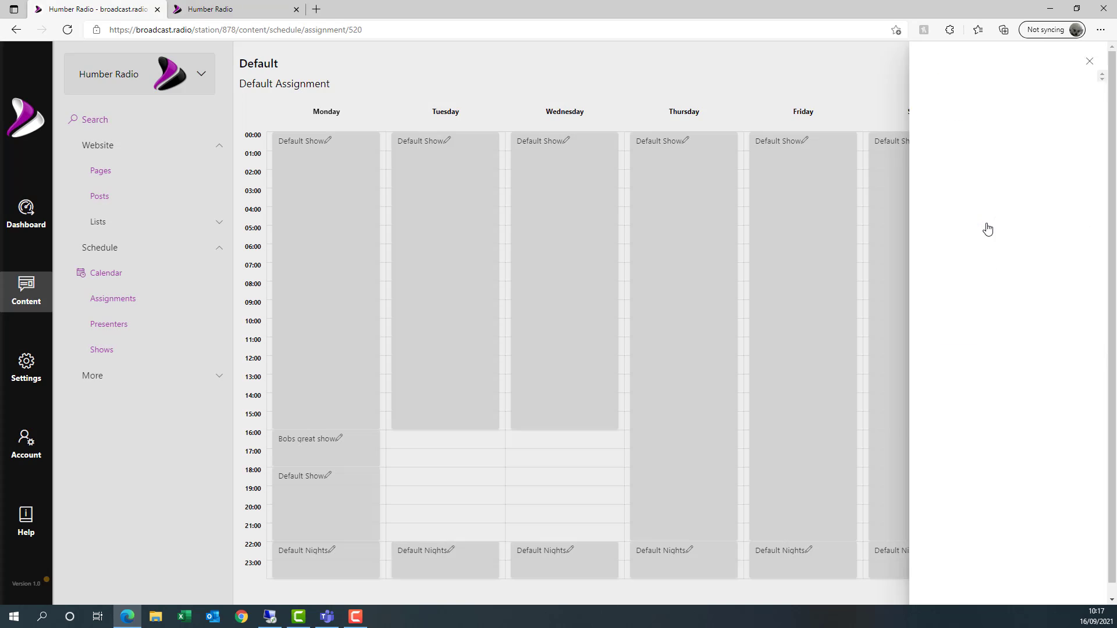
# - Change the Thursday and Friday Default Show end times to 15:59 and save
pyautogui.click(673, 444)
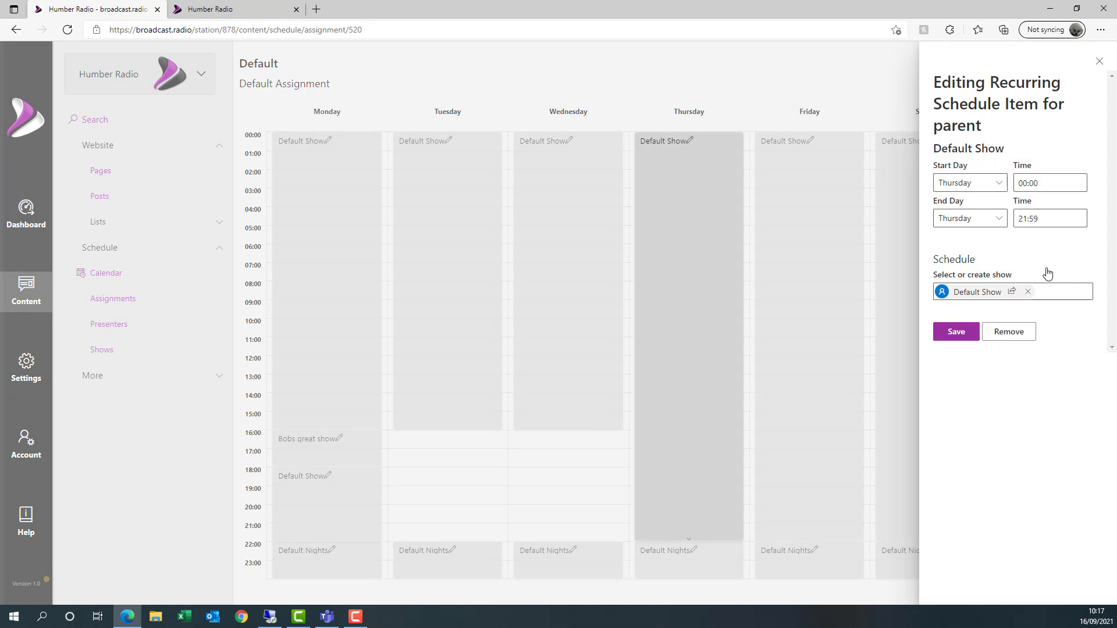
pyautogui.click(1040, 219)
pyautogui.press('BackSpace')
pyautogui.press('BackSpace')
pyautogui.press('BackSpace')
pyautogui.press('BackSpace')
pyautogui.press('BackSpace')
pyautogui.write('25')
pyautogui.press('BackSpace')
pyautogui.press('BackSpace')
pyautogui.write('1559')
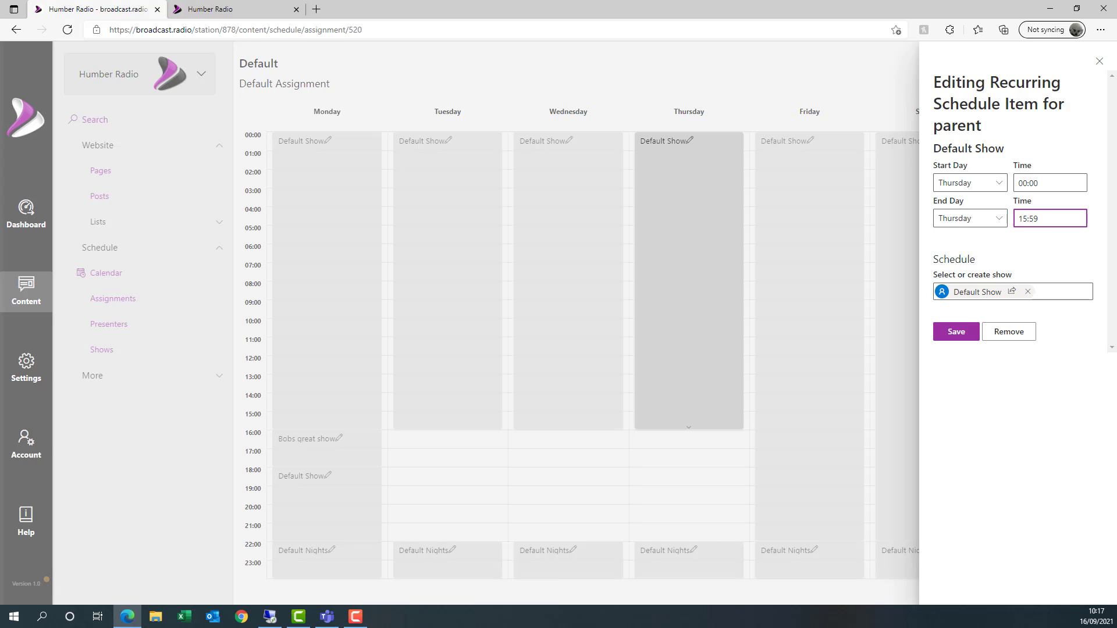
pyautogui.click(949, 339)
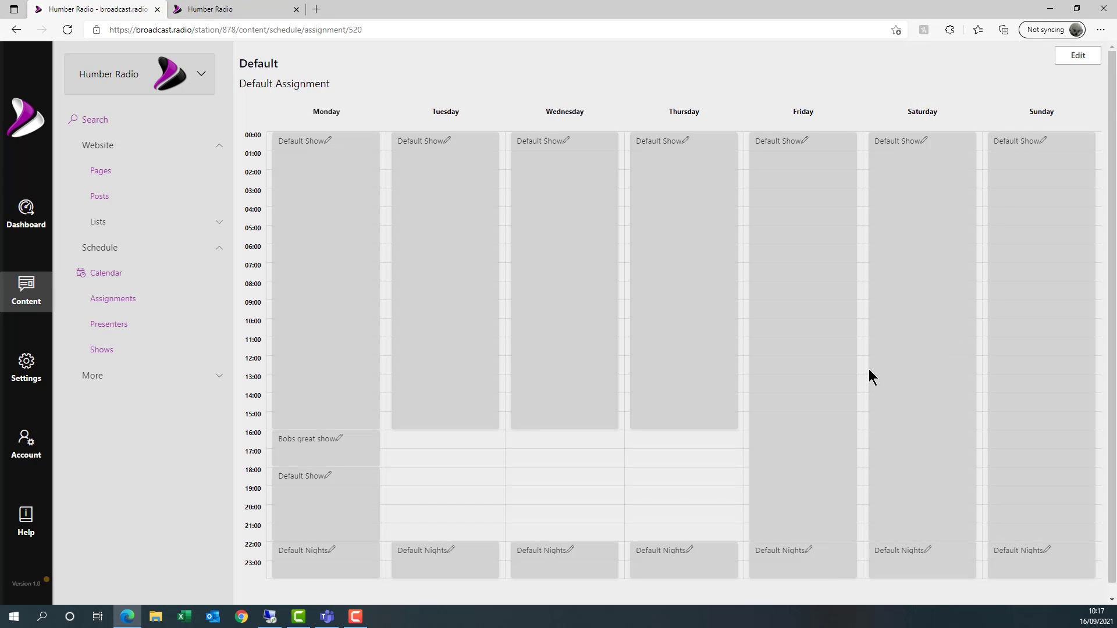
pyautogui.click(788, 442)
pyautogui.click(1048, 220)
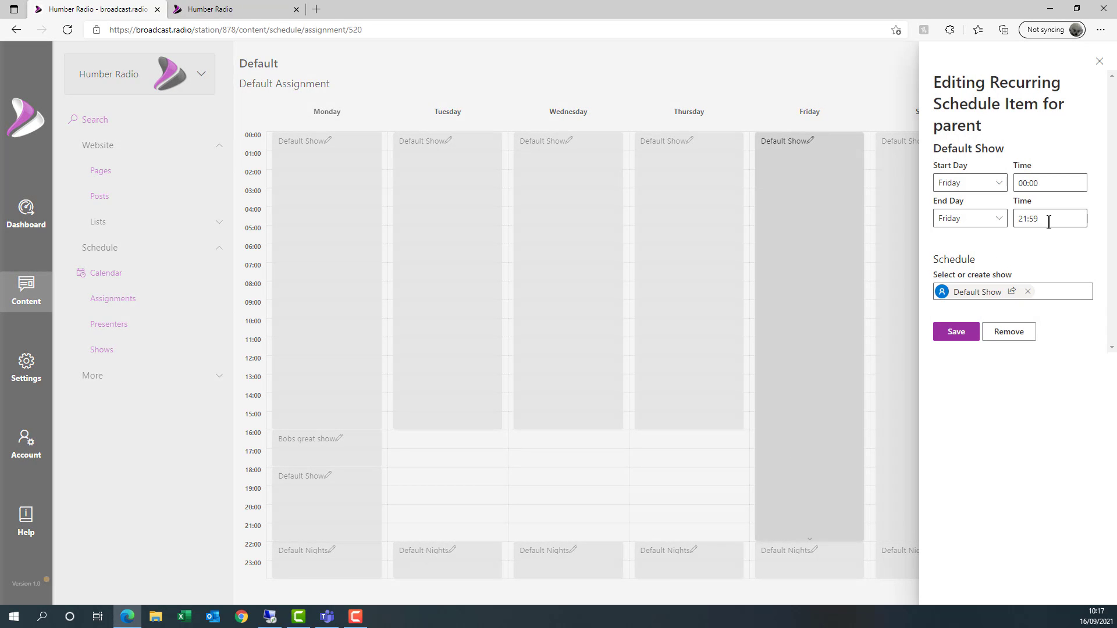
pyautogui.press('BackSpace')
pyautogui.press('BackSpace')
pyautogui.press('BackSpace')
pyautogui.press('BackSpace')
pyautogui.write('1559')
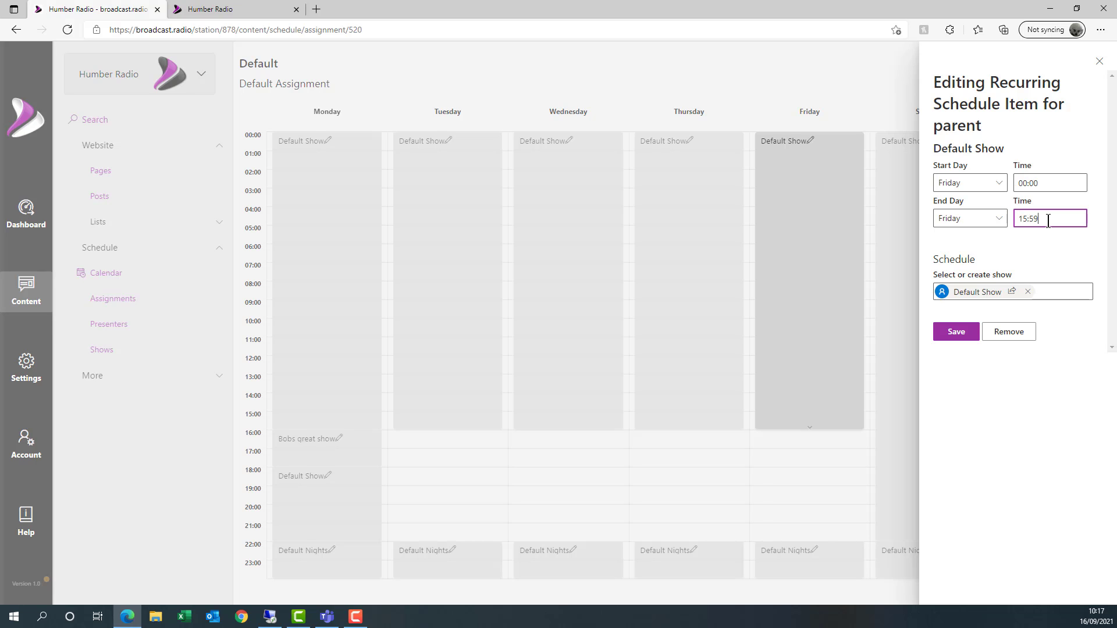
pyautogui.press('Return')
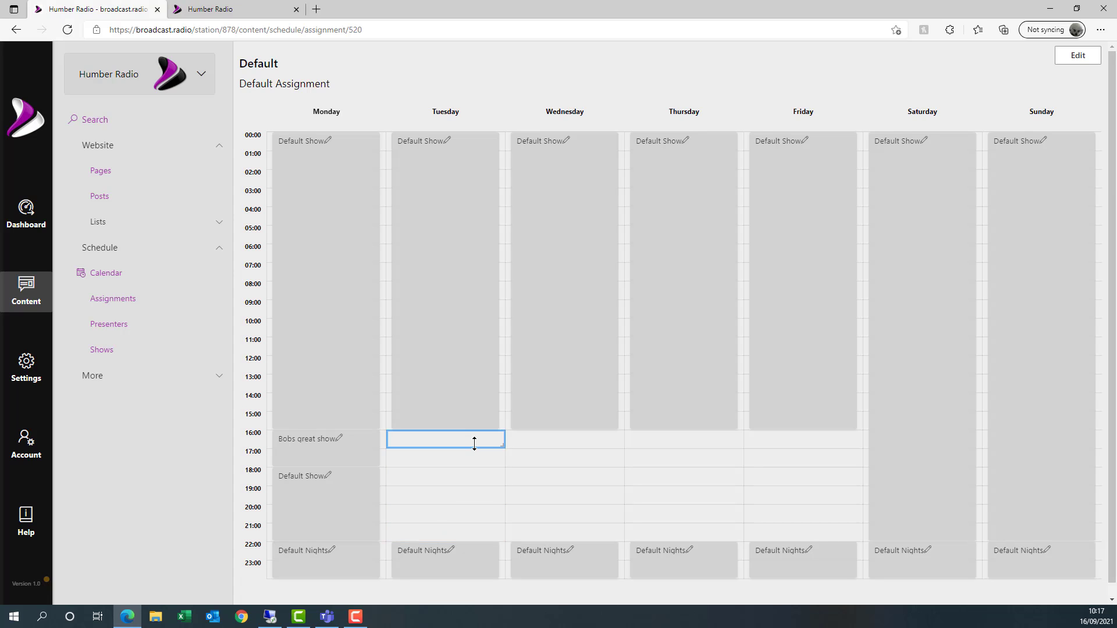
# - Add Bobs great show 16:00–18:00 on Tuesday, repeating Wednesday, Thursday and Friday
pyautogui.moveTo(474, 443); pyautogui.dragTo(471, 464)
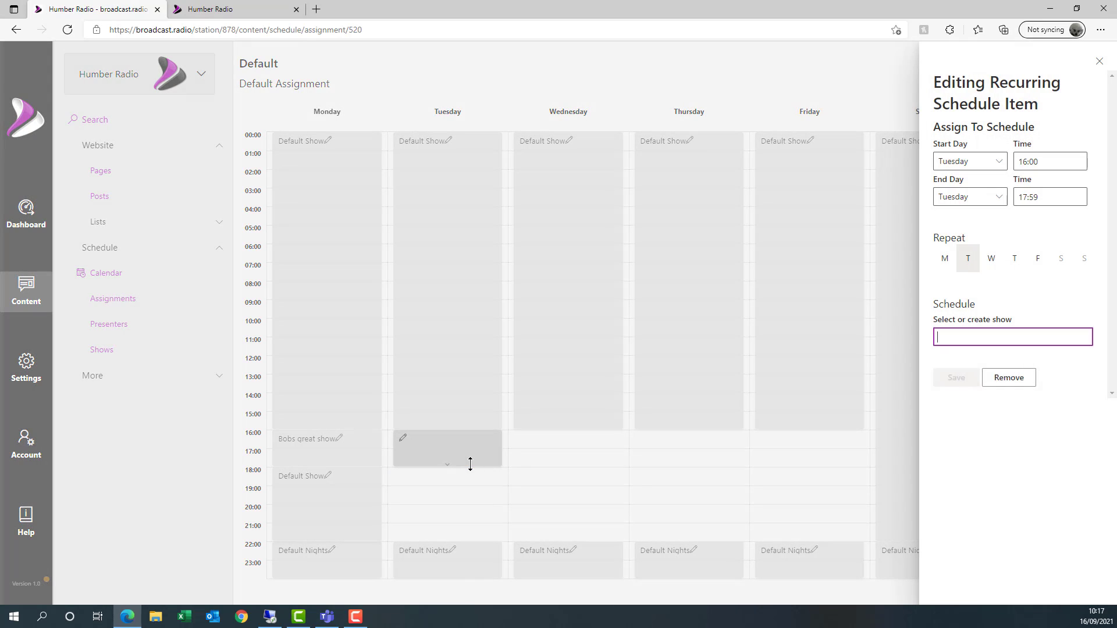
pyautogui.click(985, 394)
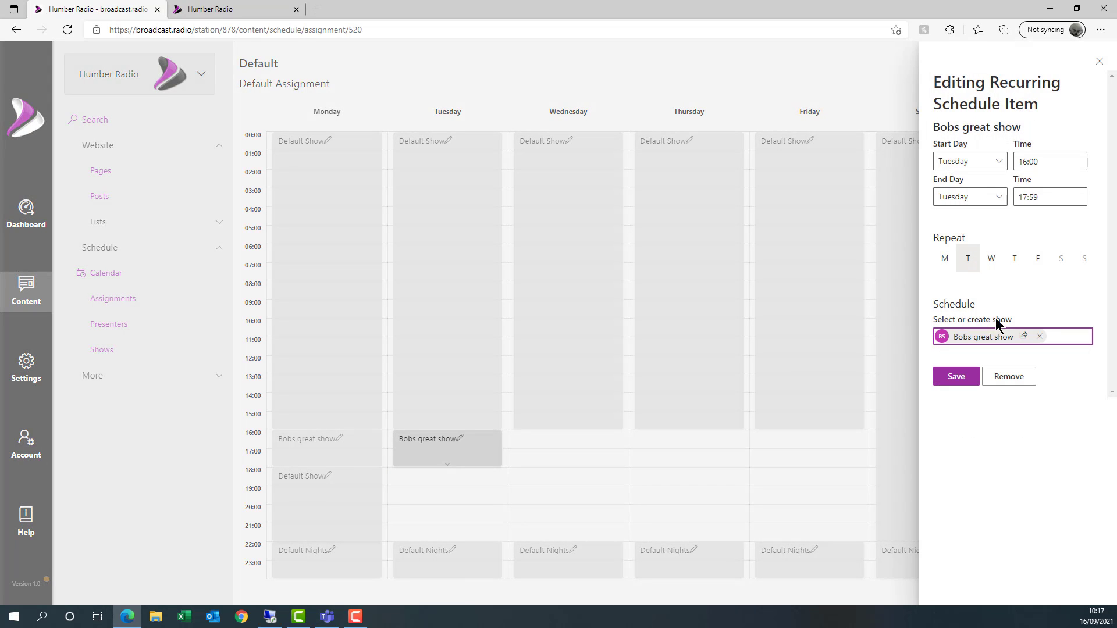
pyautogui.click(993, 261)
pyautogui.click(1018, 267)
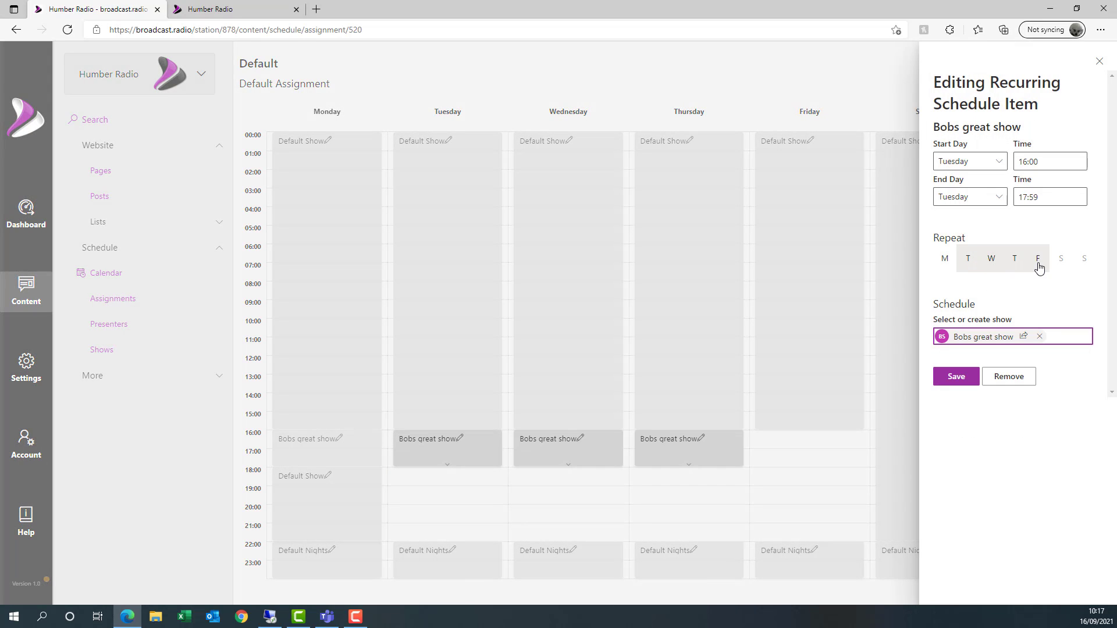
pyautogui.click(1038, 267)
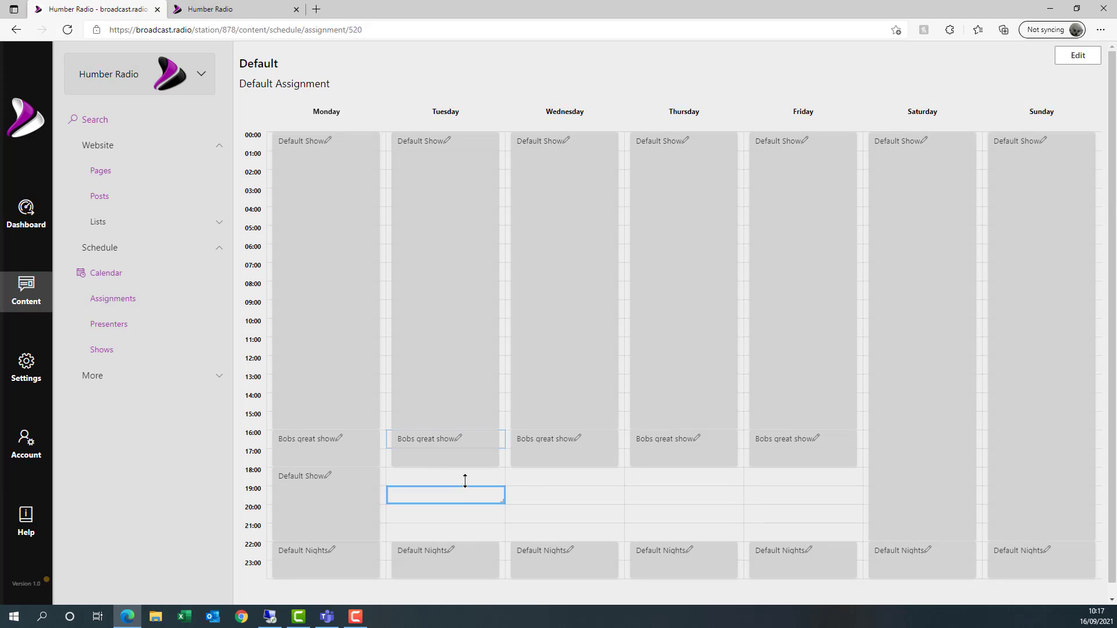
# - Add Default Show from 18:00 to 21:59 on Tuesday through Friday and save
pyautogui.moveTo(469, 482); pyautogui.dragTo(467, 519)
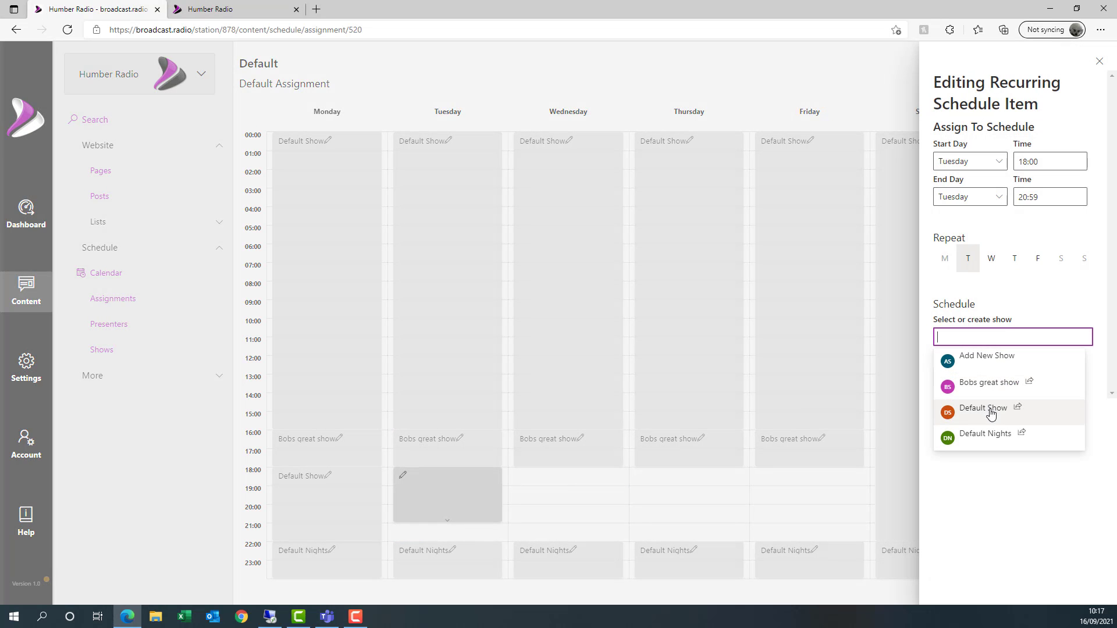
pyautogui.click(984, 409)
pyautogui.click(992, 260)
pyautogui.click(1011, 263)
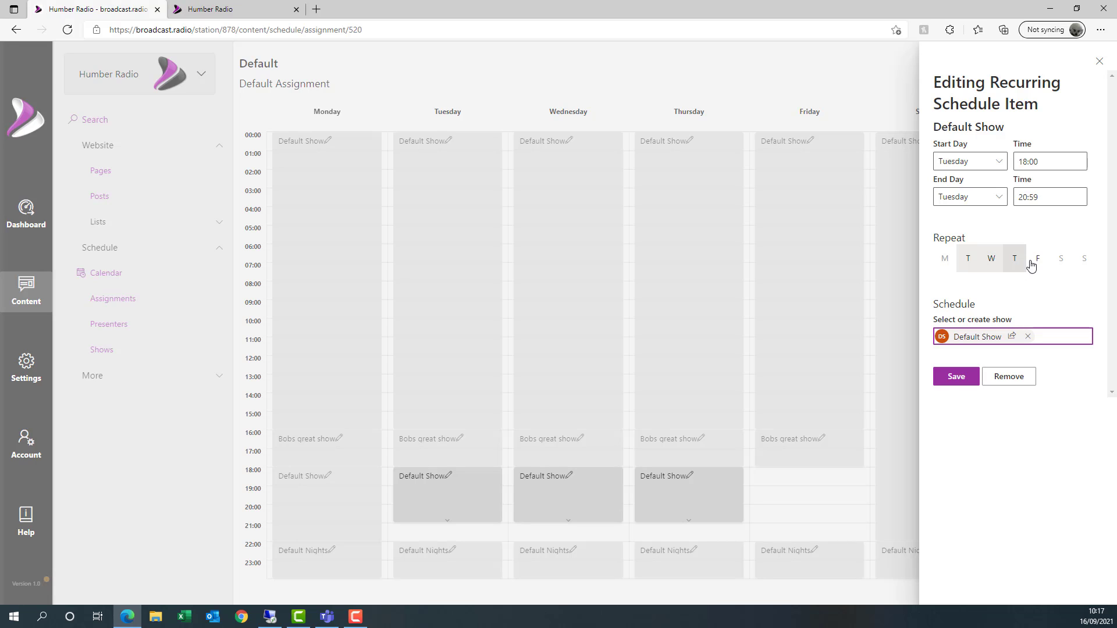
pyautogui.click(1037, 260)
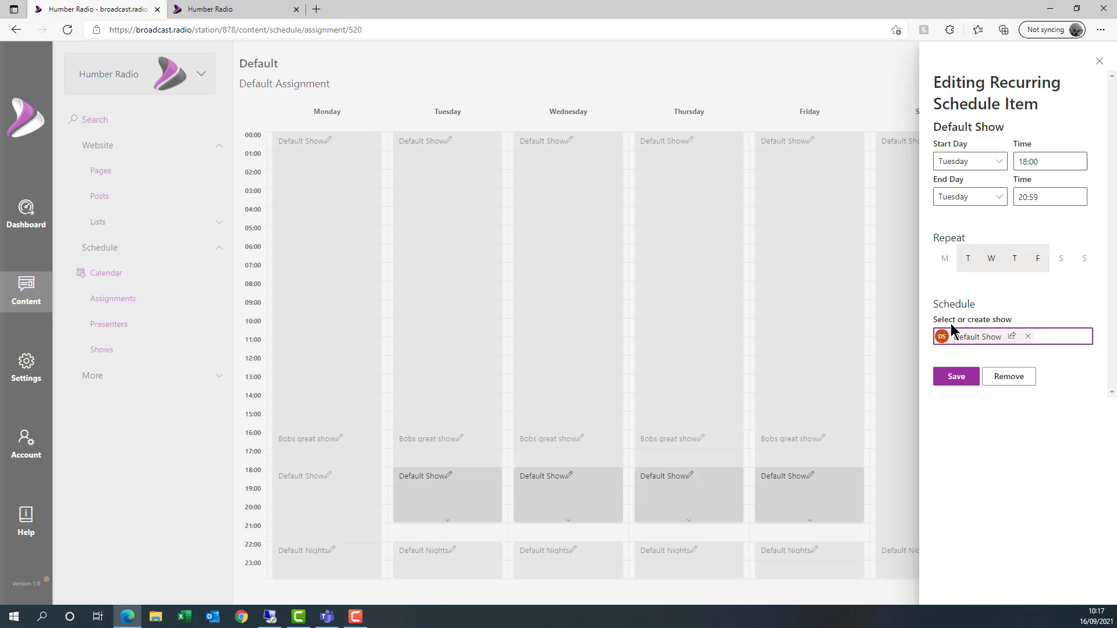
pyautogui.moveTo(1050, 200); pyautogui.dragTo(991, 206)
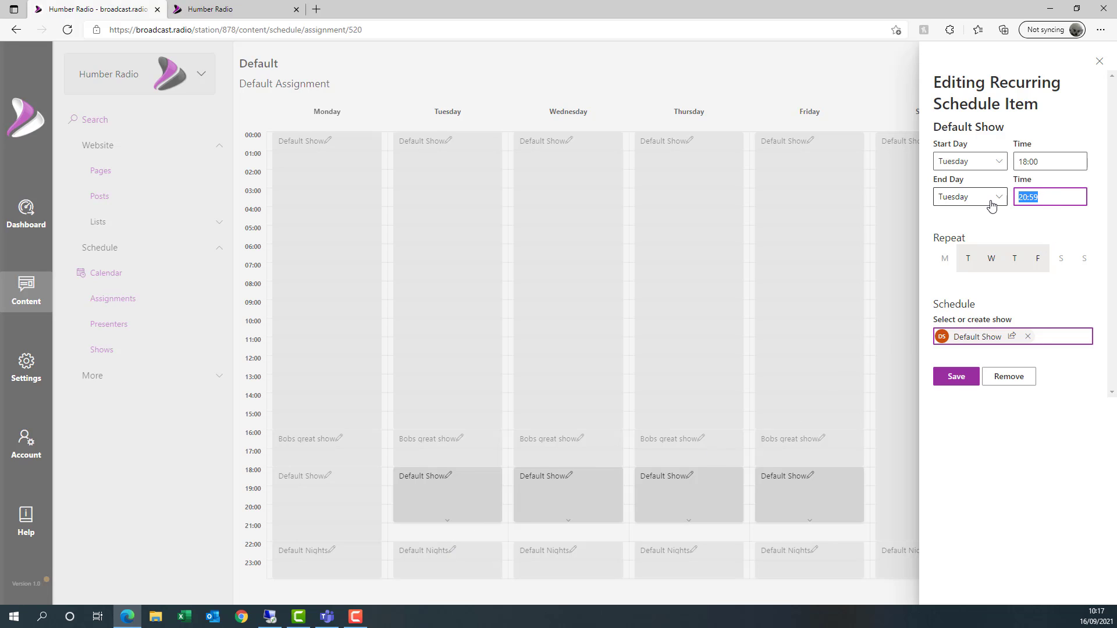
pyautogui.write('21:59')
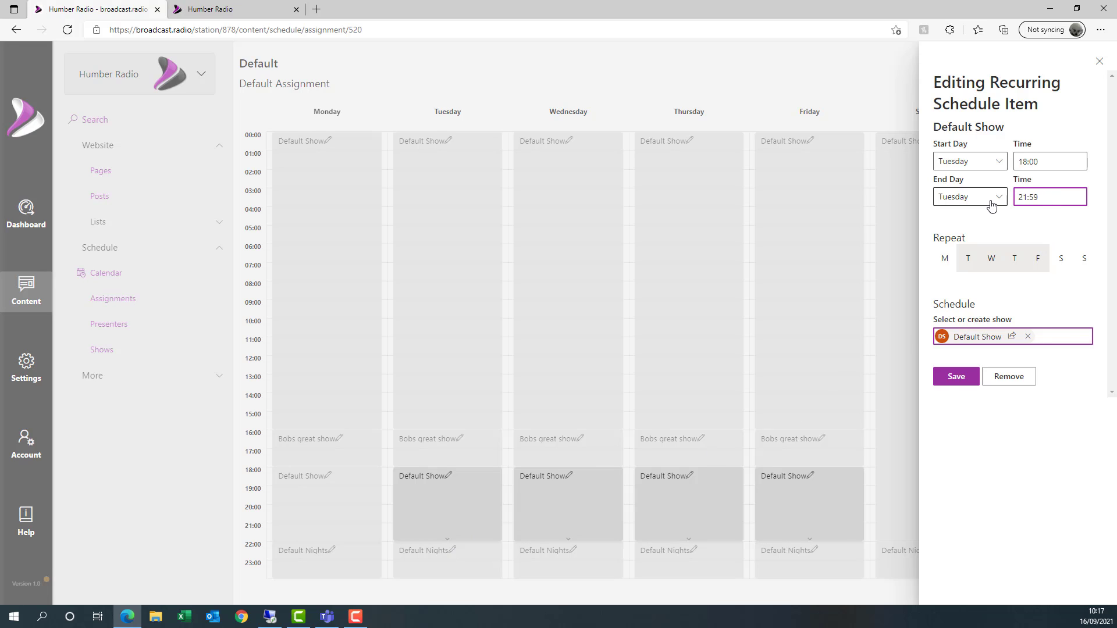
pyautogui.click(959, 384)
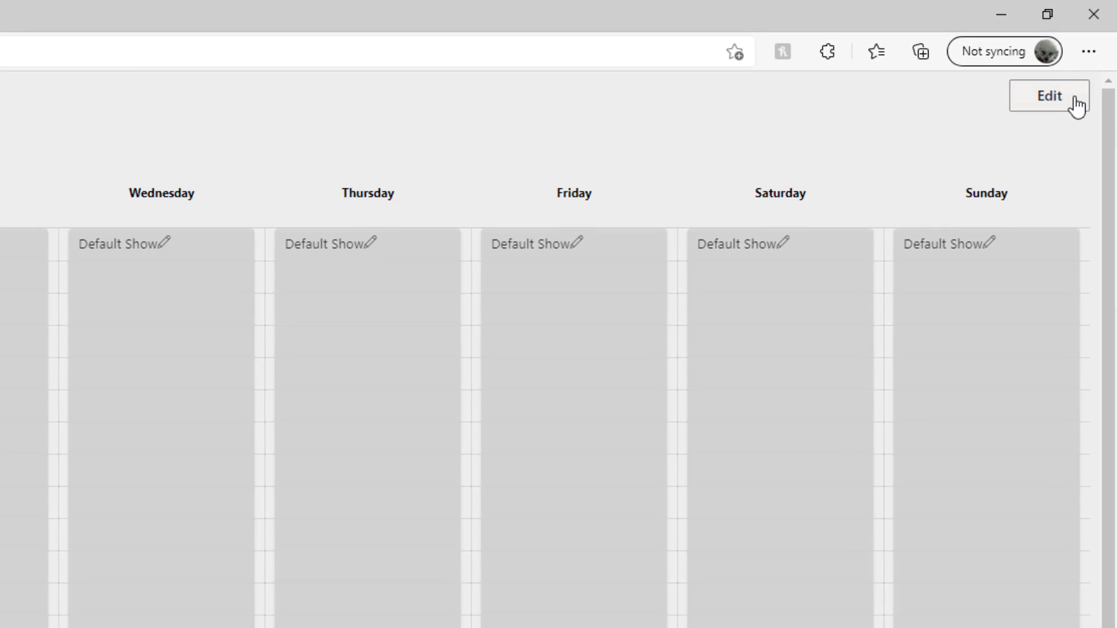
pyautogui.click(1076, 104)
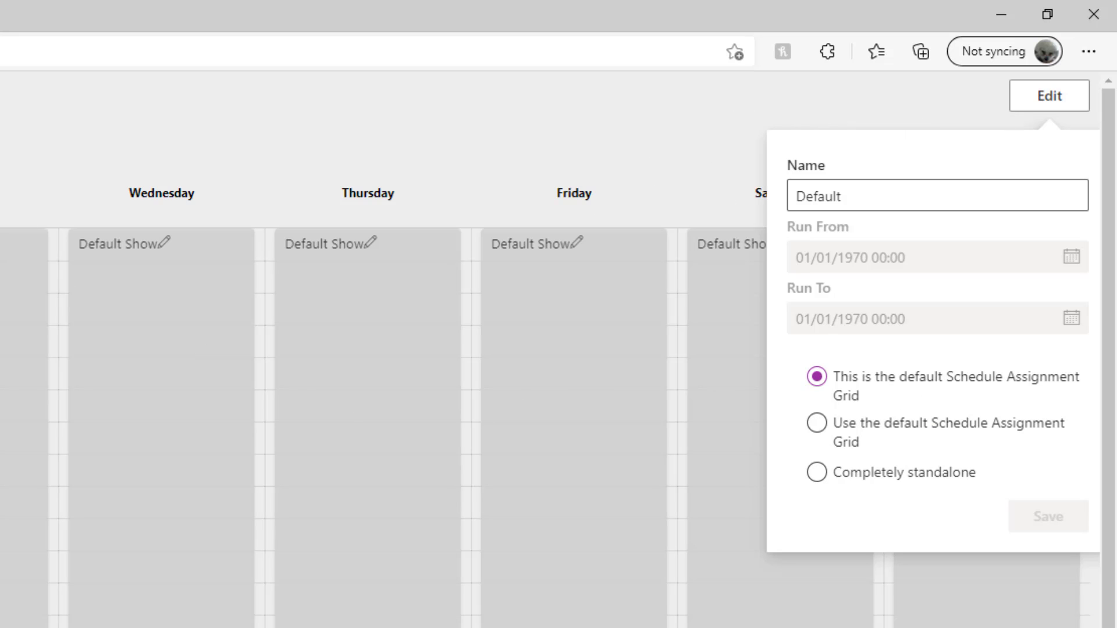
pyautogui.click(1050, 96)
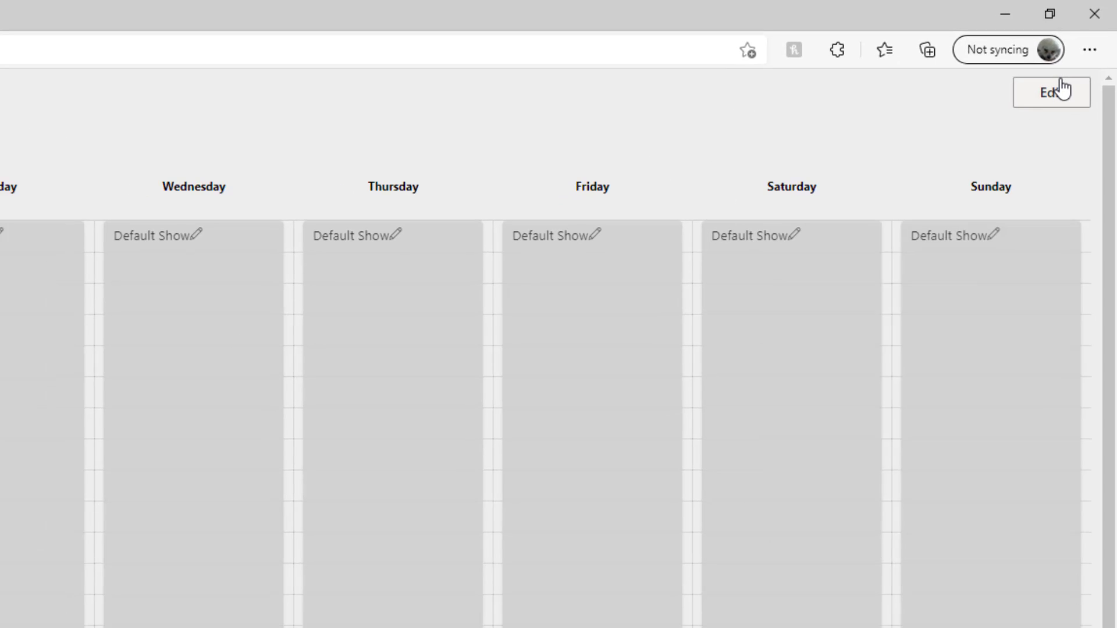
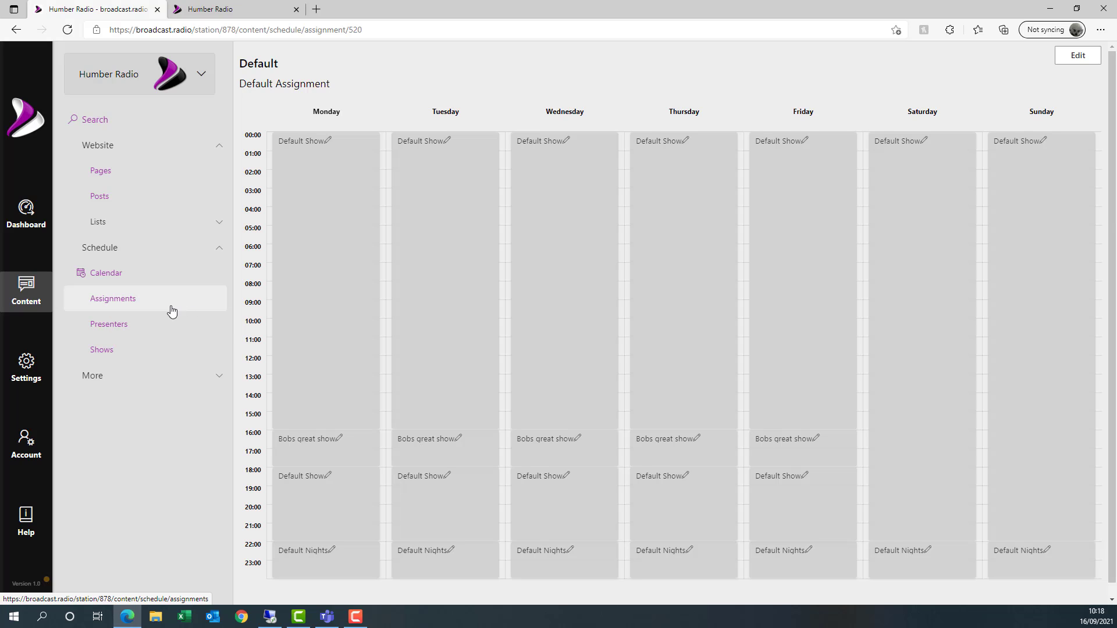
# - Start a new schedule assignment running from 19/09/2021 to 25/09/2021
pyautogui.click(121, 302)
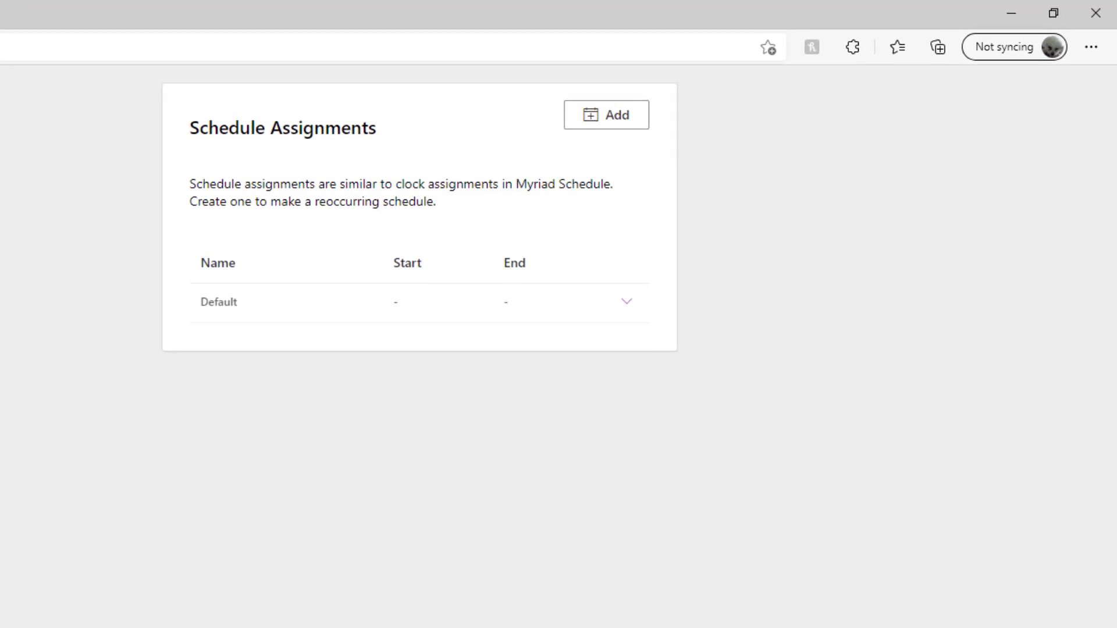
pyautogui.click(573, 133)
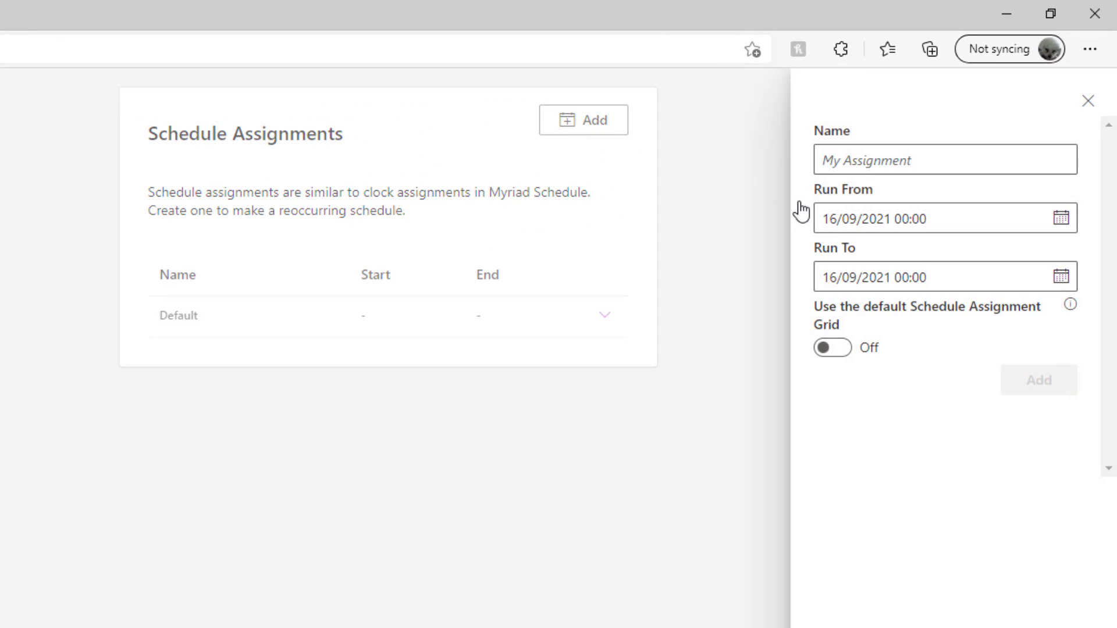
pyautogui.click(1060, 220)
pyautogui.click(734, 393)
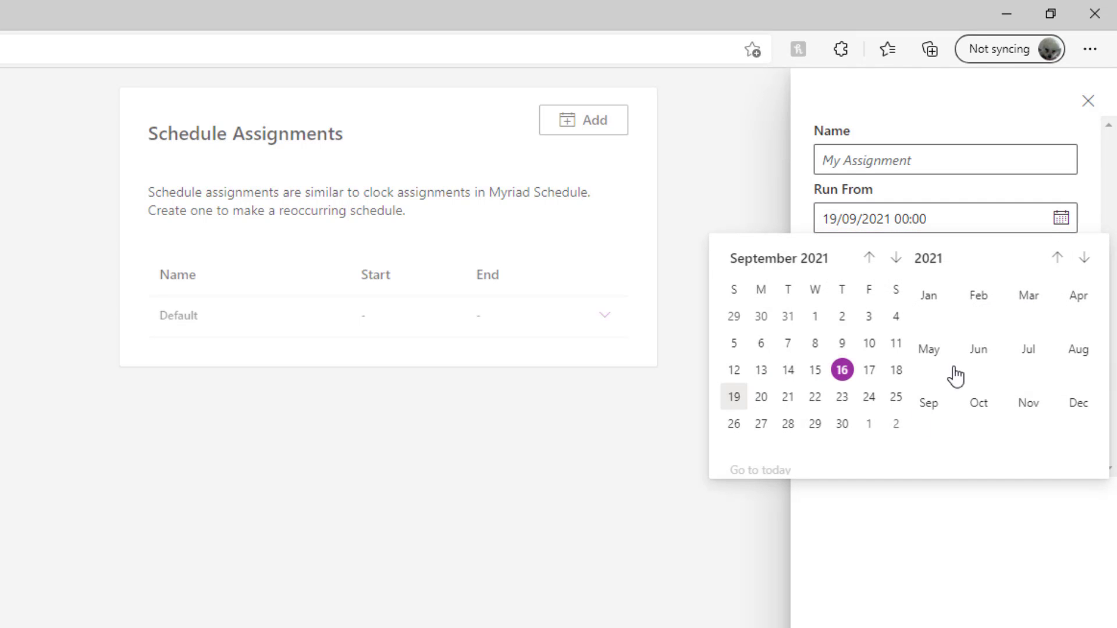
pyautogui.click(1096, 221)
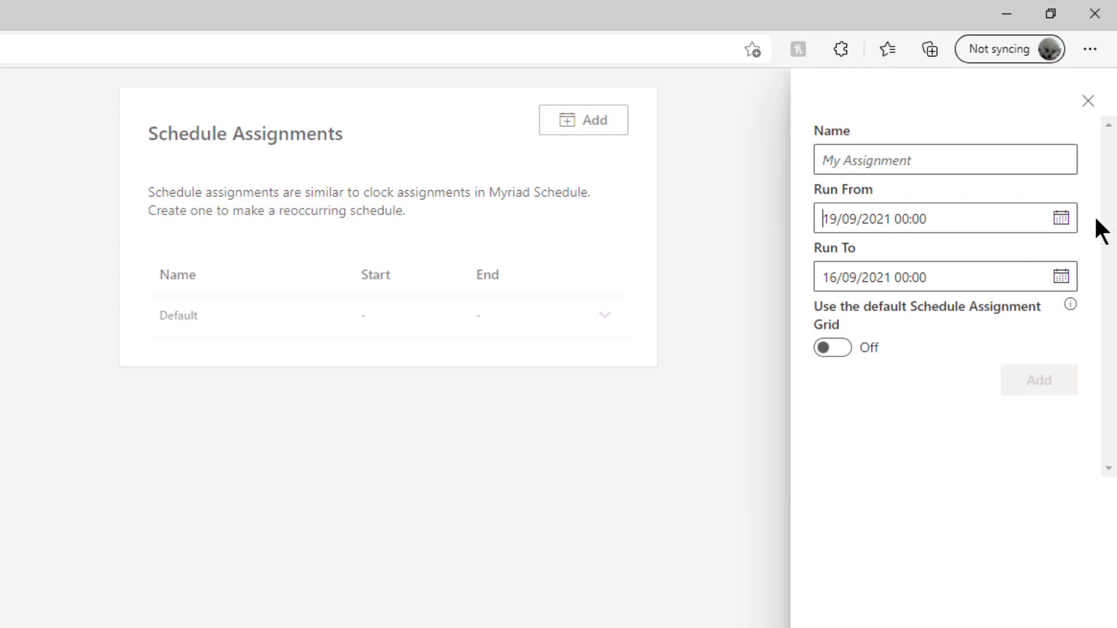
pyautogui.click(1062, 279)
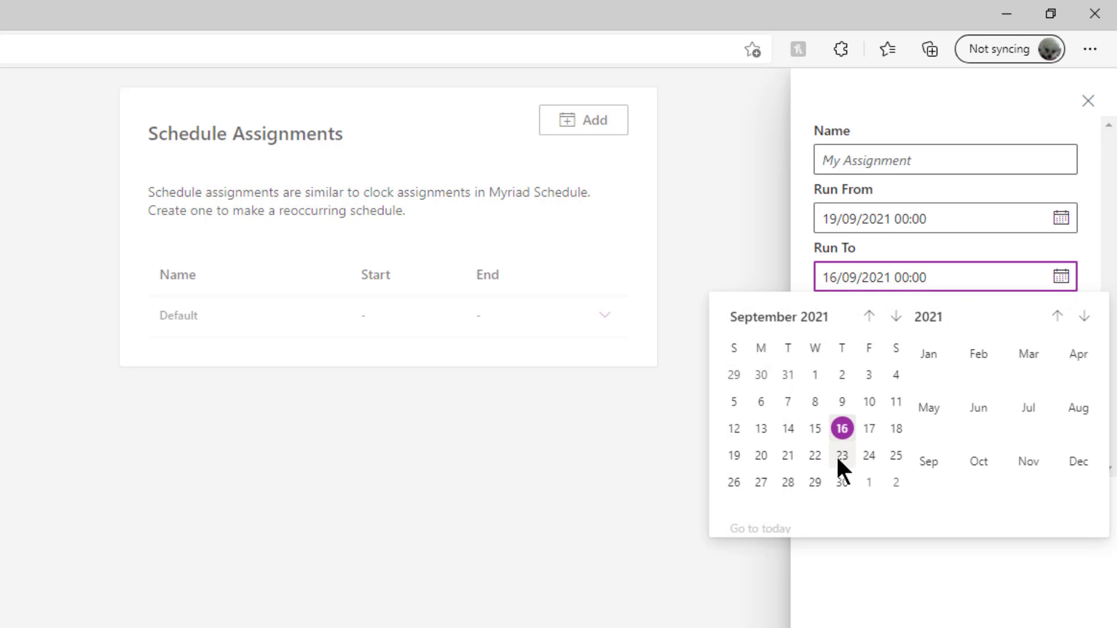
pyautogui.click(897, 456)
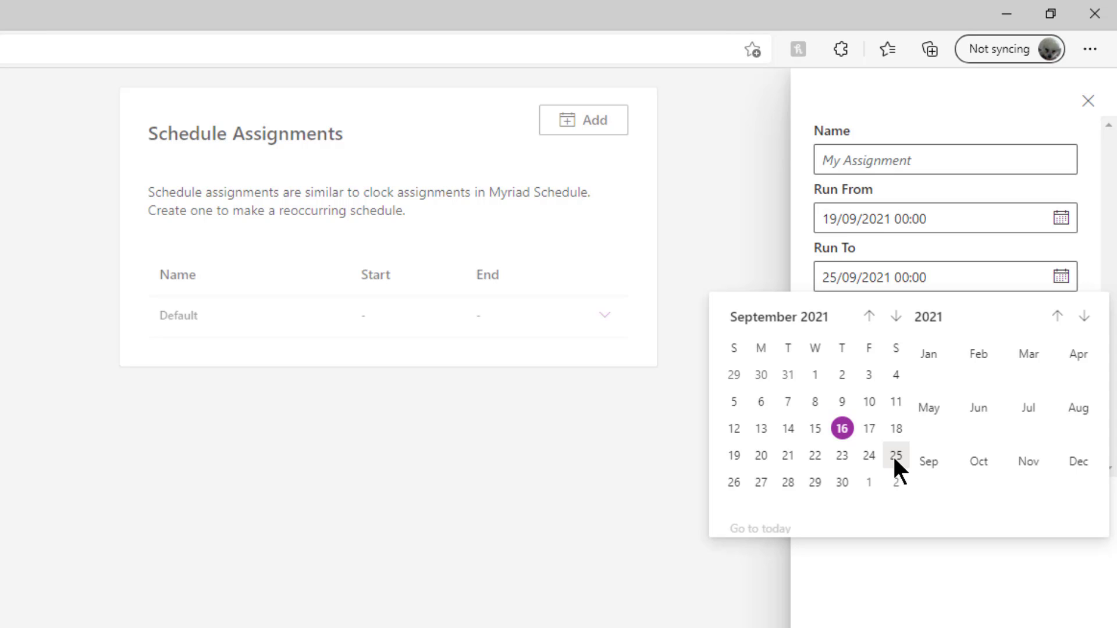
pyautogui.click(959, 557)
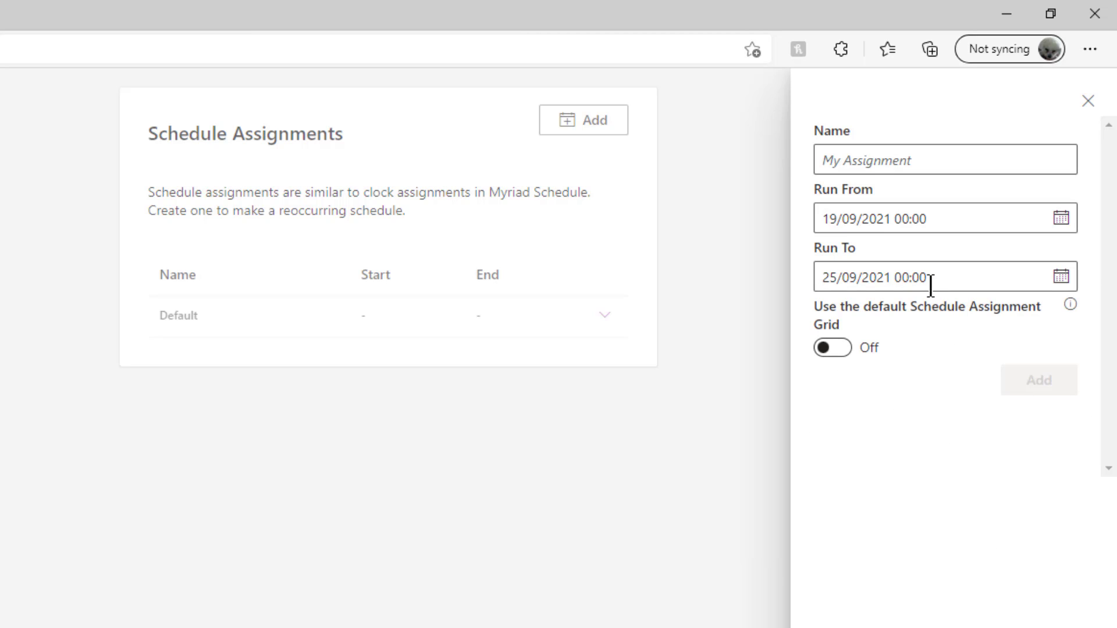
# - Keep the 00:00 end time, name the assignment 'Bobs weeks' and add it
pyautogui.moveTo(927, 277); pyautogui.dragTo(894, 273)
pyautogui.click(915, 161)
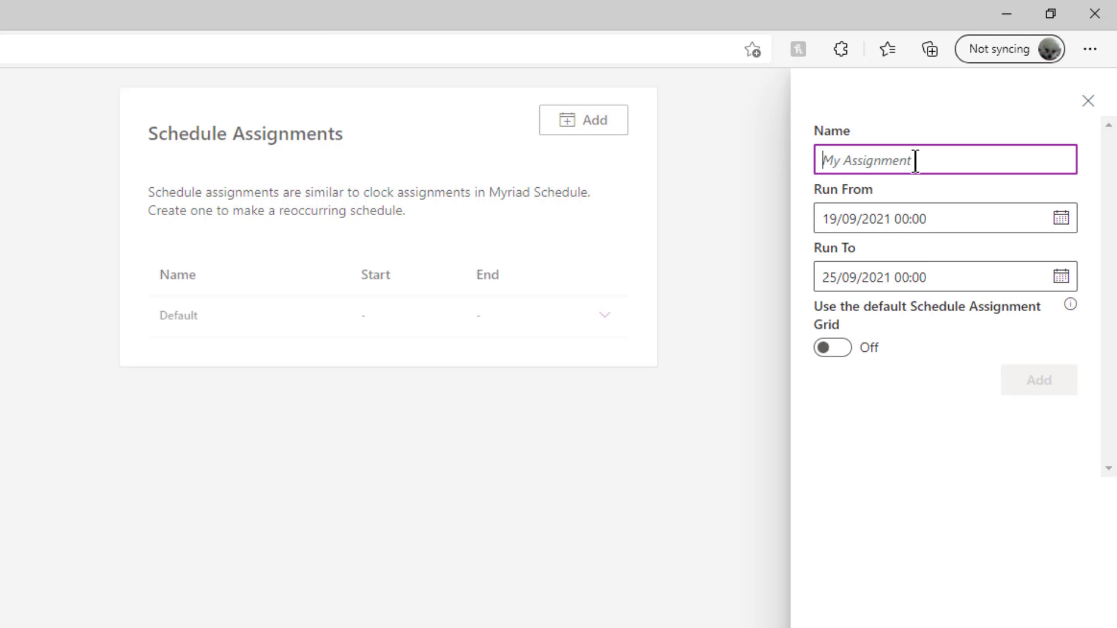
pyautogui.write('Bobs')
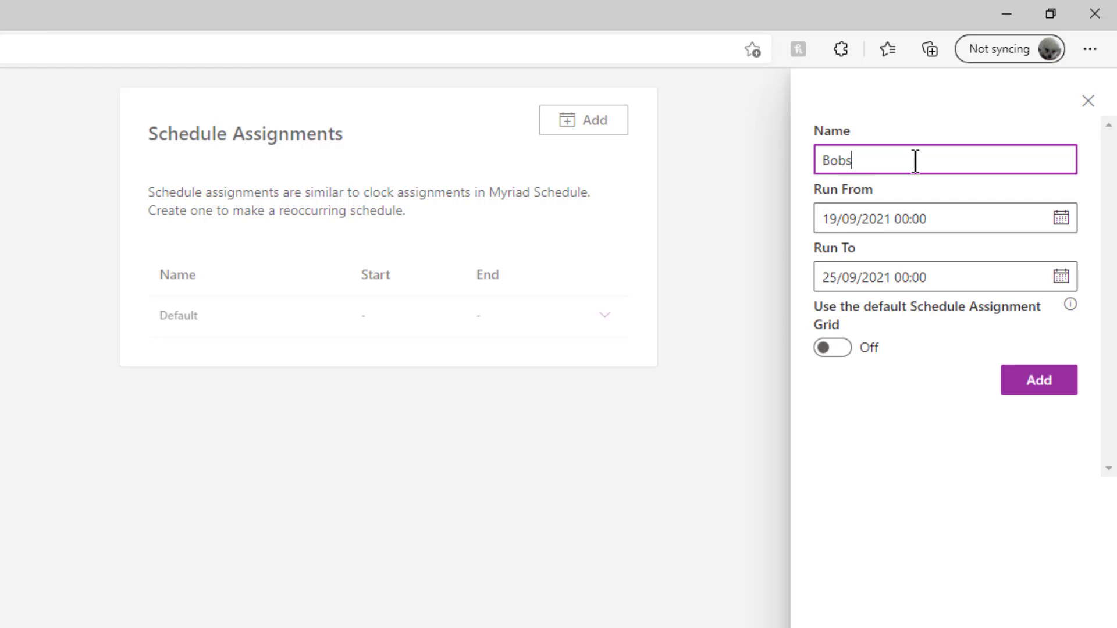
pyautogui.write(' weeks')
pyautogui.click(1060, 392)
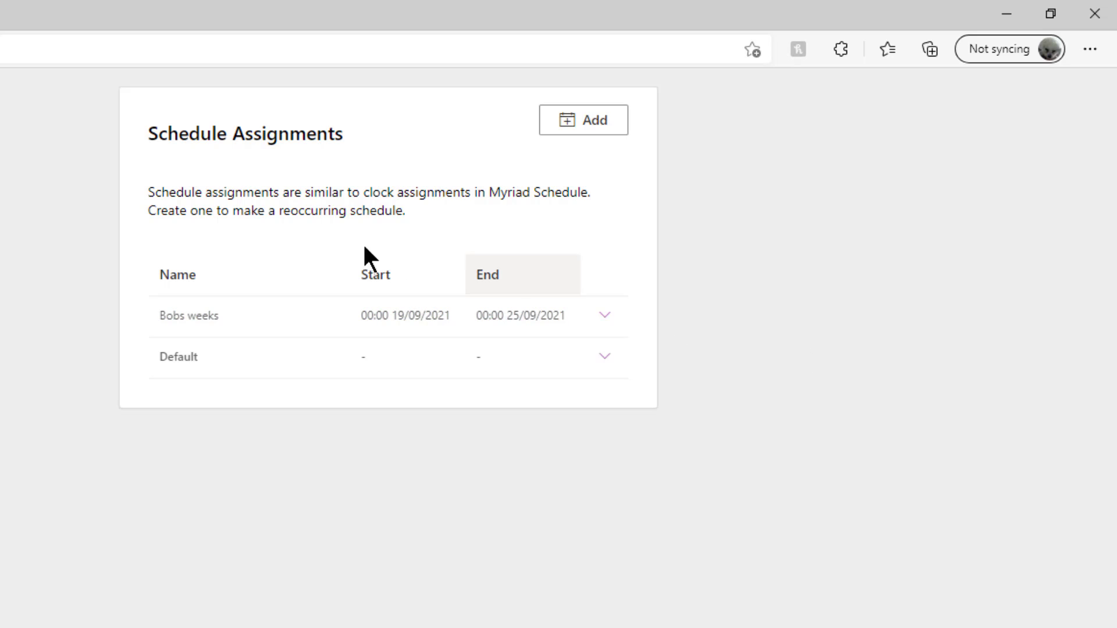
pyautogui.click(605, 316)
# - Schedule Bobs great show from 00:00 on Monday, repeating every other day through Sunday, and save
pyautogui.click(637, 346)
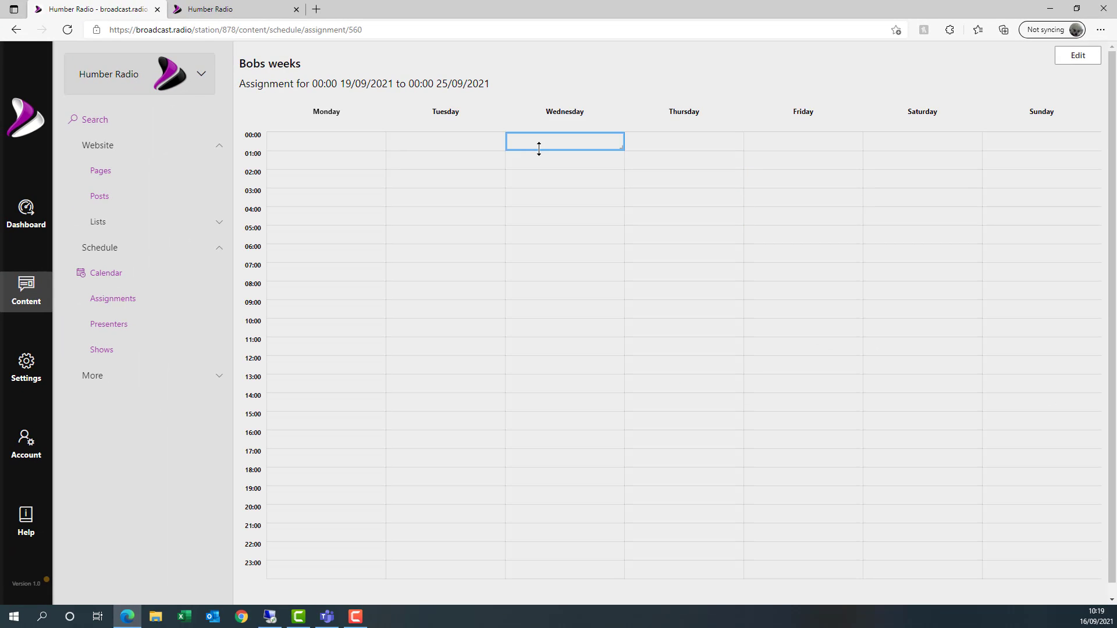
pyautogui.moveTo(348, 150); pyautogui.dragTo(272, 574)
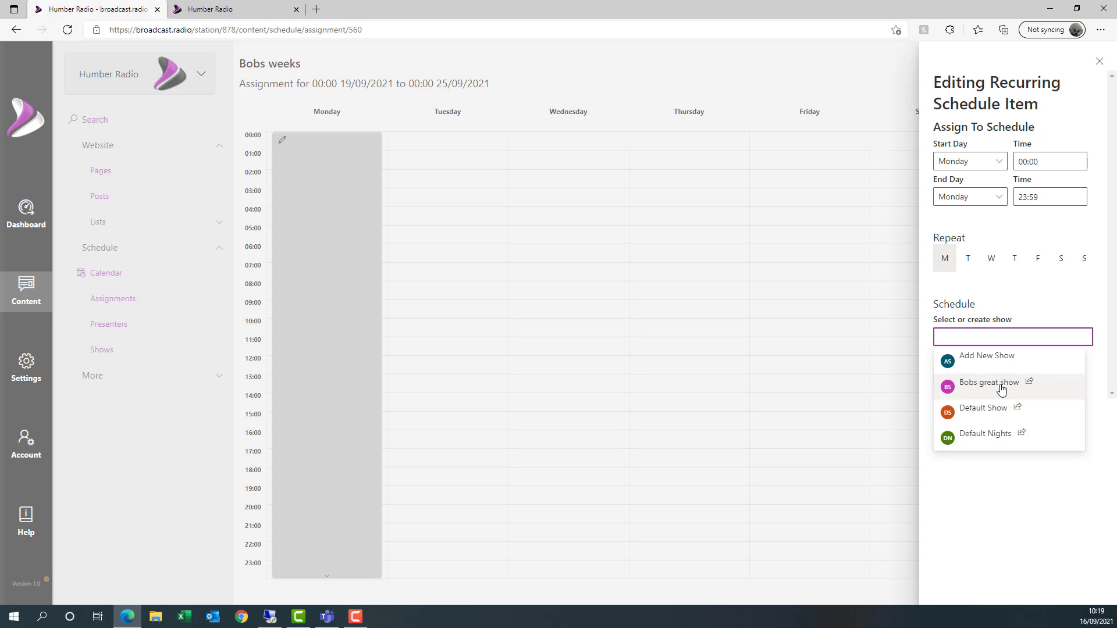
pyautogui.click(998, 384)
pyautogui.click(970, 261)
pyautogui.click(991, 261)
pyautogui.click(1014, 261)
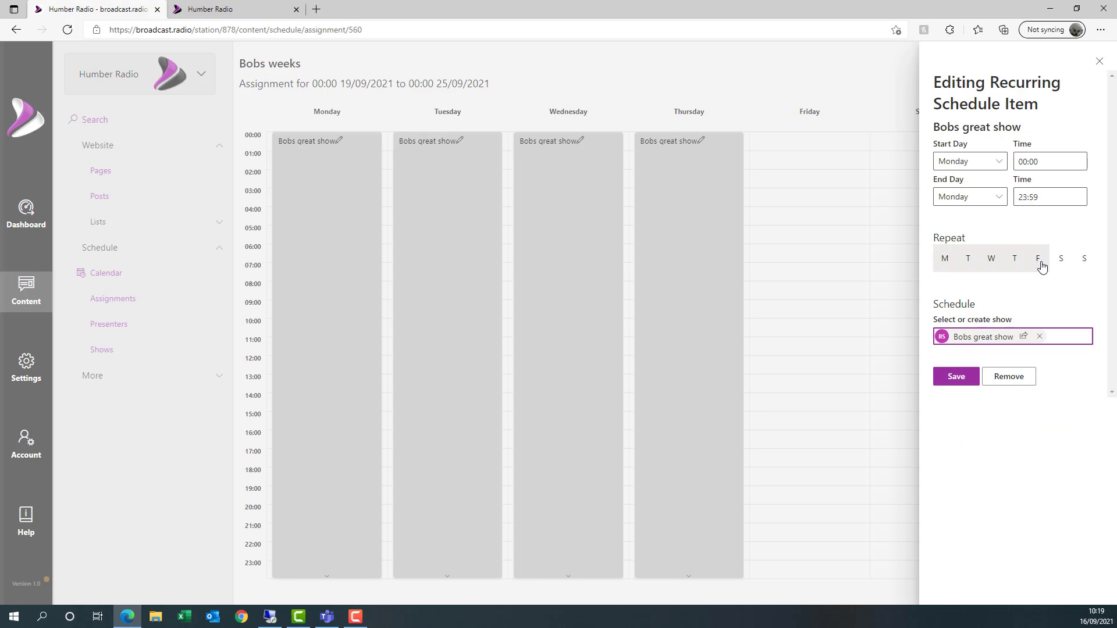
pyautogui.click(1038, 261)
pyautogui.click(1061, 262)
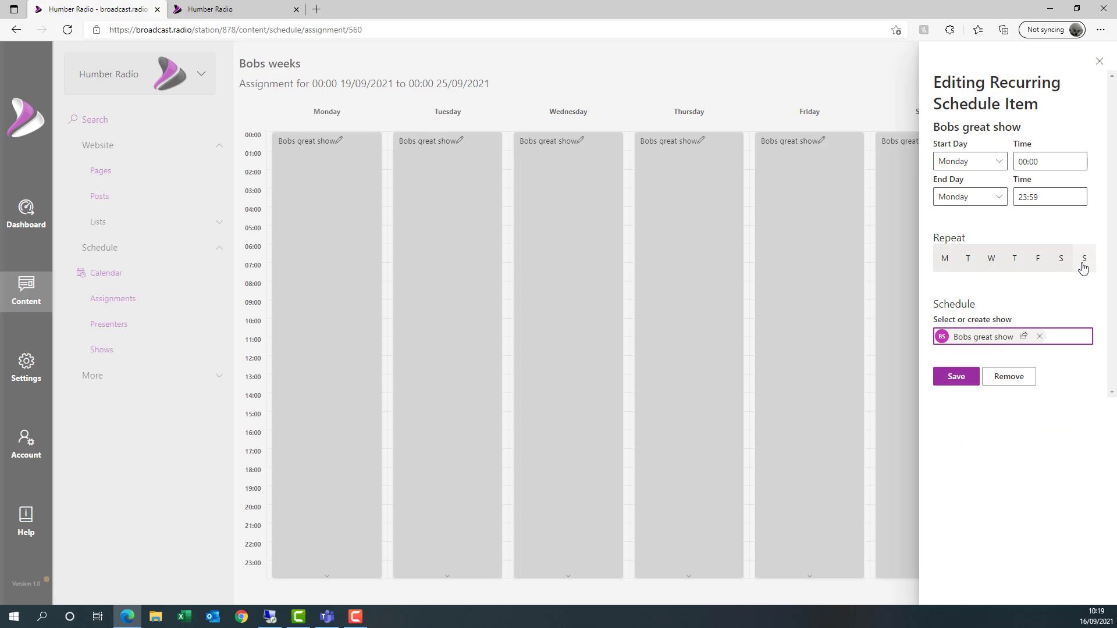
pyautogui.click(956, 377)
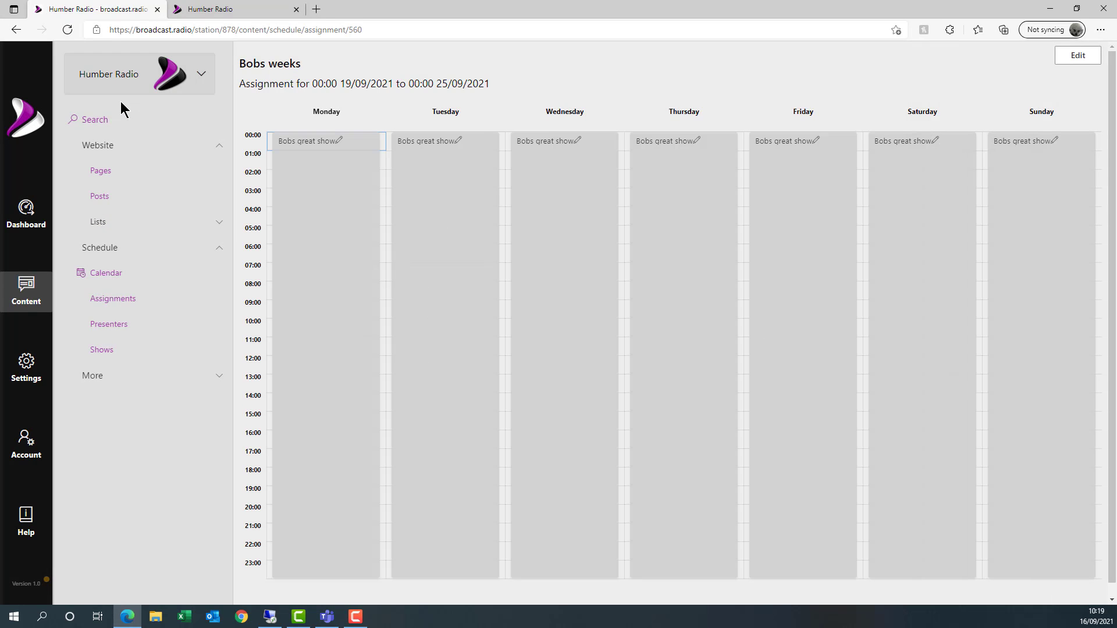
# - Review the station calendar for the weeks of 20 and 27 September, then view the Humber Radio site
pyautogui.click(112, 272)
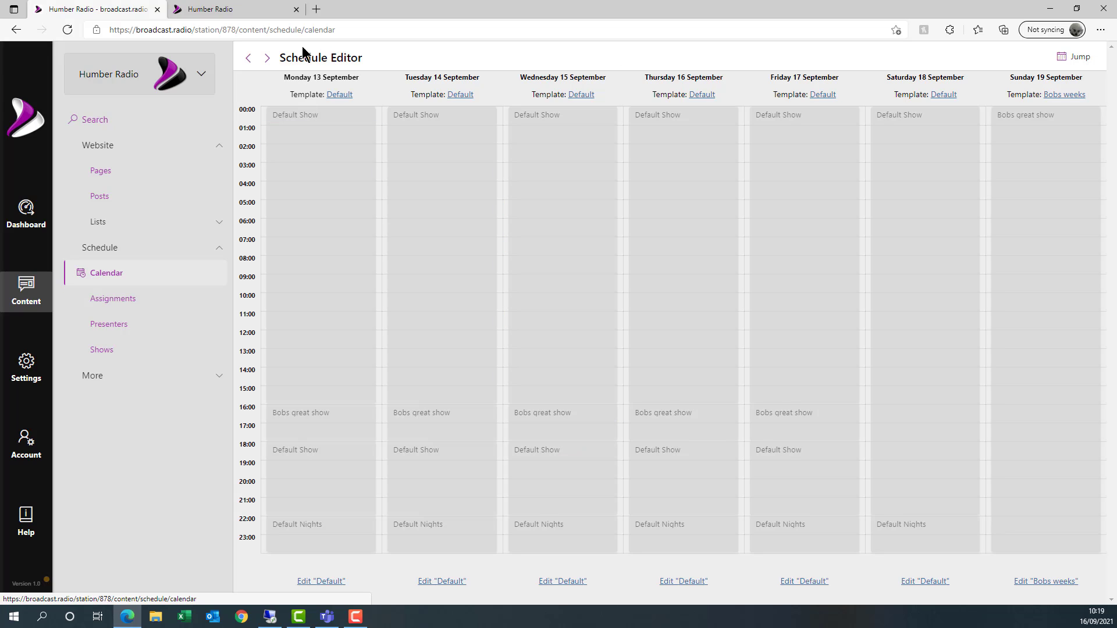
pyautogui.click(267, 58)
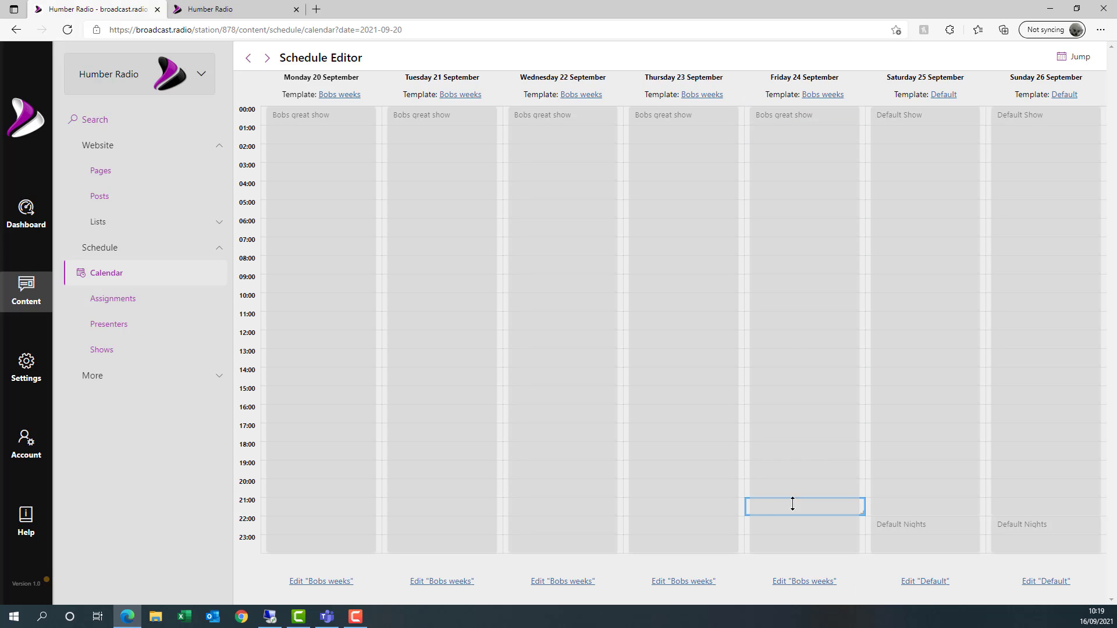
pyautogui.click(269, 58)
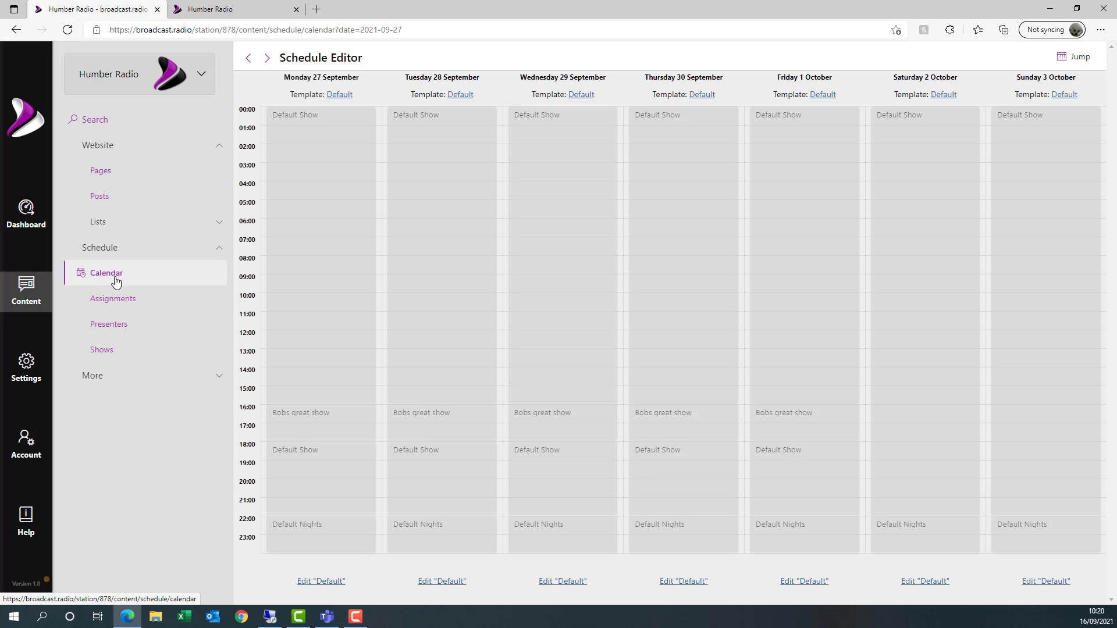
pyautogui.click(240, 10)
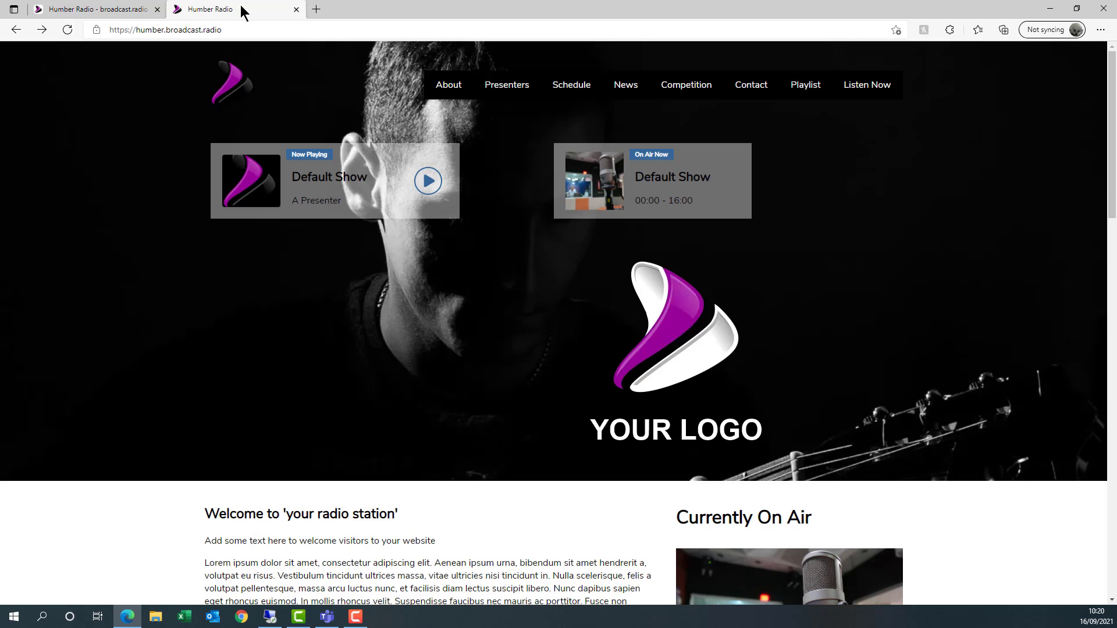
# - Reload the Humber Radio homepage to pick up the changes and go to its Schedule page
pyautogui.click(74, 26)
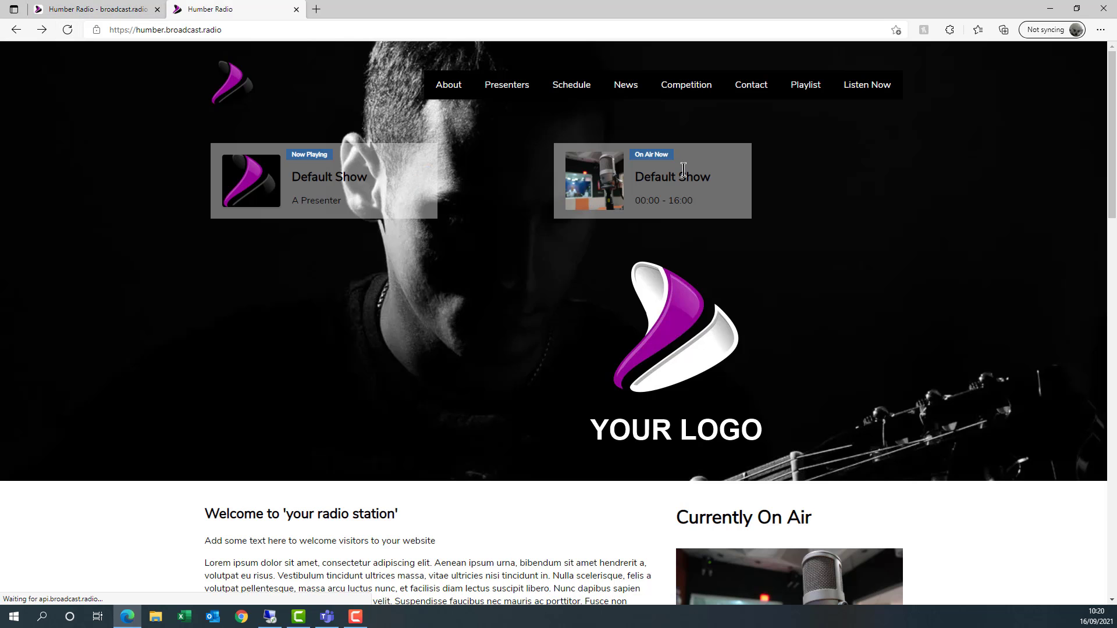
pyautogui.scroll(-3, 697, 179)
pyautogui.scroll(-3, 756, 262)
pyautogui.scroll(1, 814, 415)
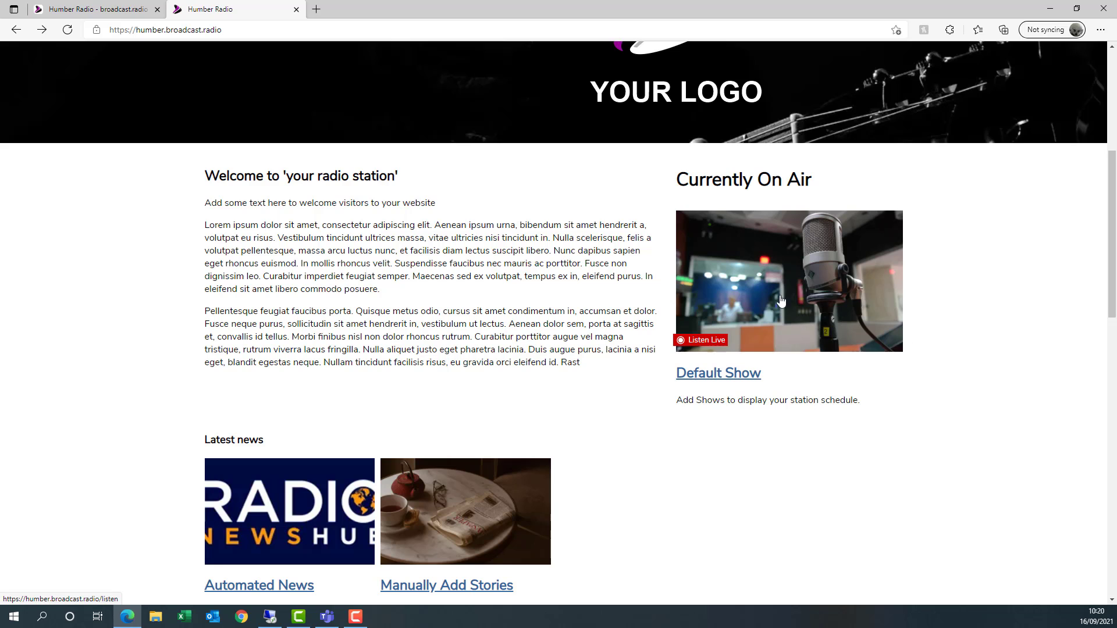
pyautogui.scroll(-7, 796, 271)
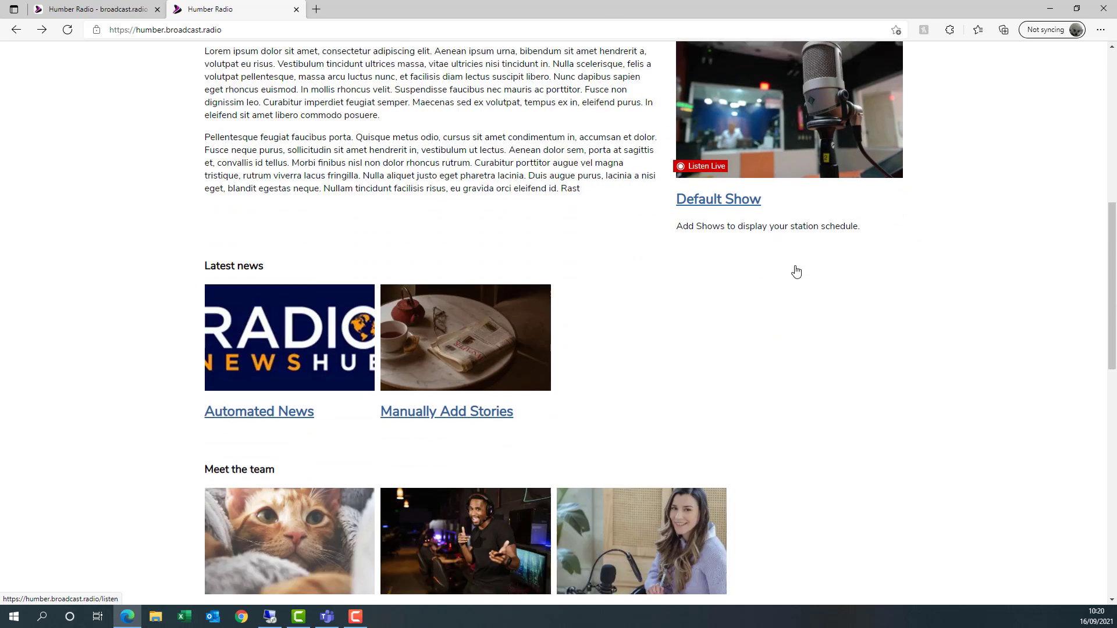
pyautogui.scroll(11, 812, 241)
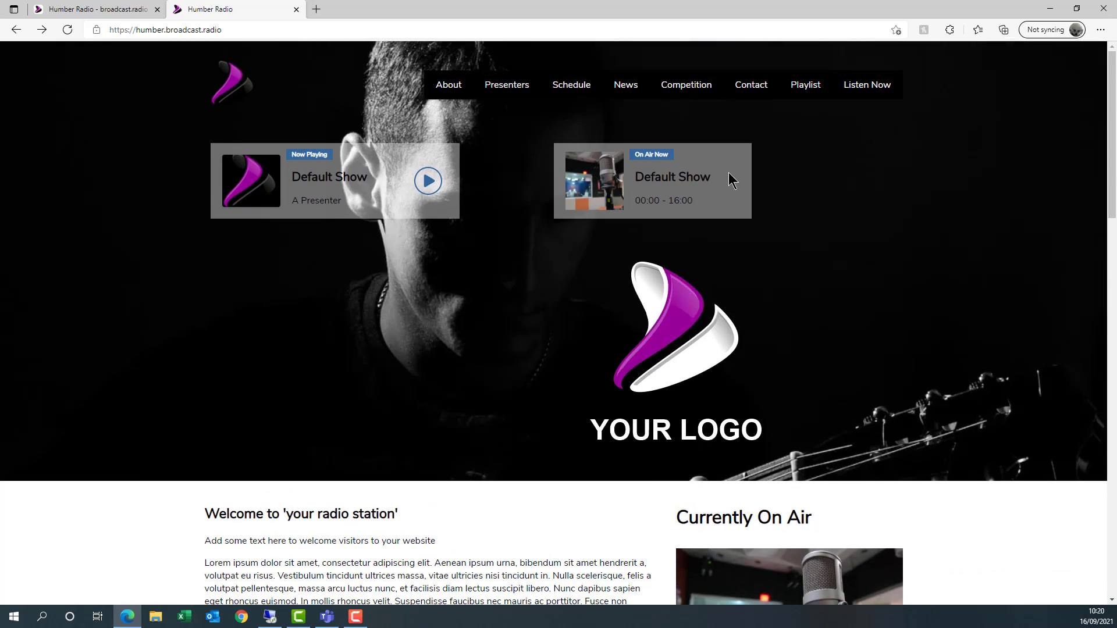
pyautogui.click(579, 87)
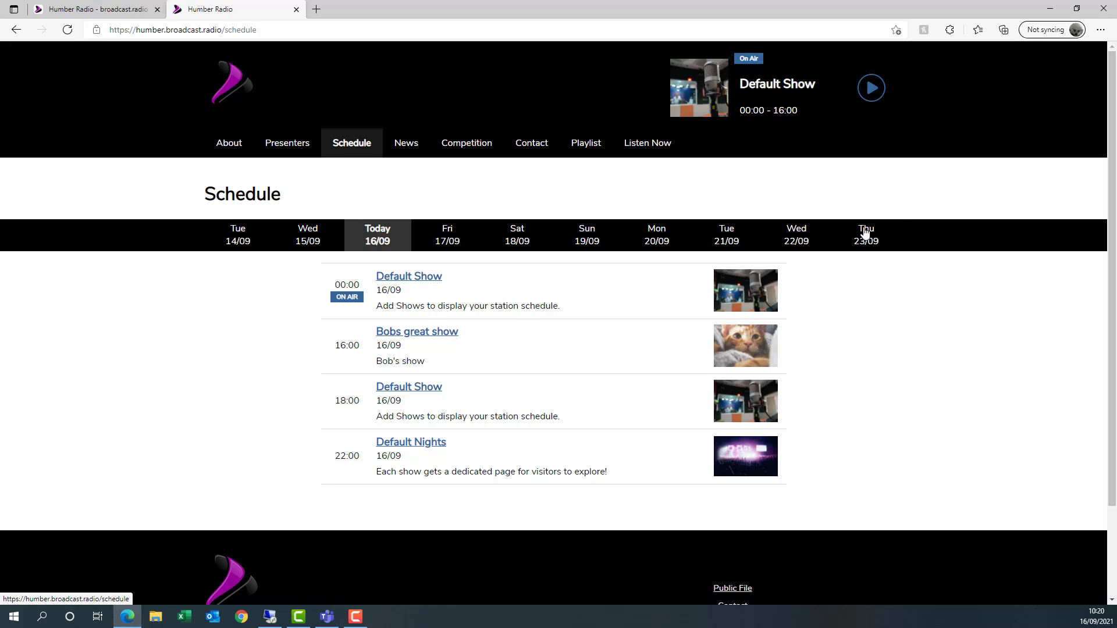
# - Check the schedule line-ups for Thu 23/09, Sun 19/09, Sat 18/09, Fri 17/09, Wed 15/09 and Tue 14/09
pyautogui.click(865, 233)
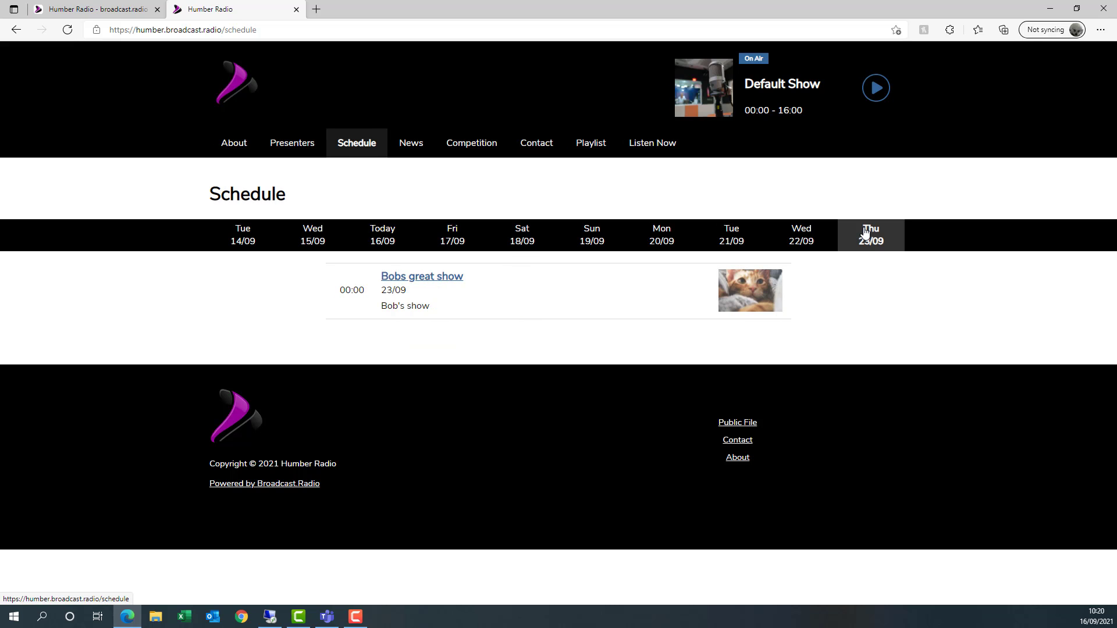
pyautogui.click(600, 241)
pyautogui.click(524, 246)
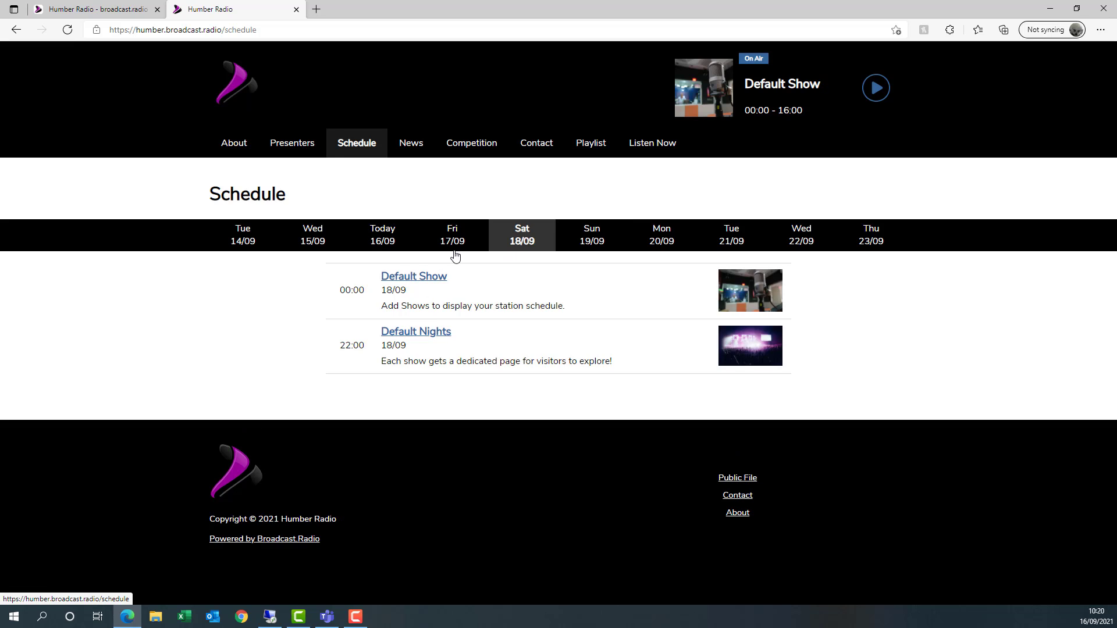
pyautogui.click(462, 245)
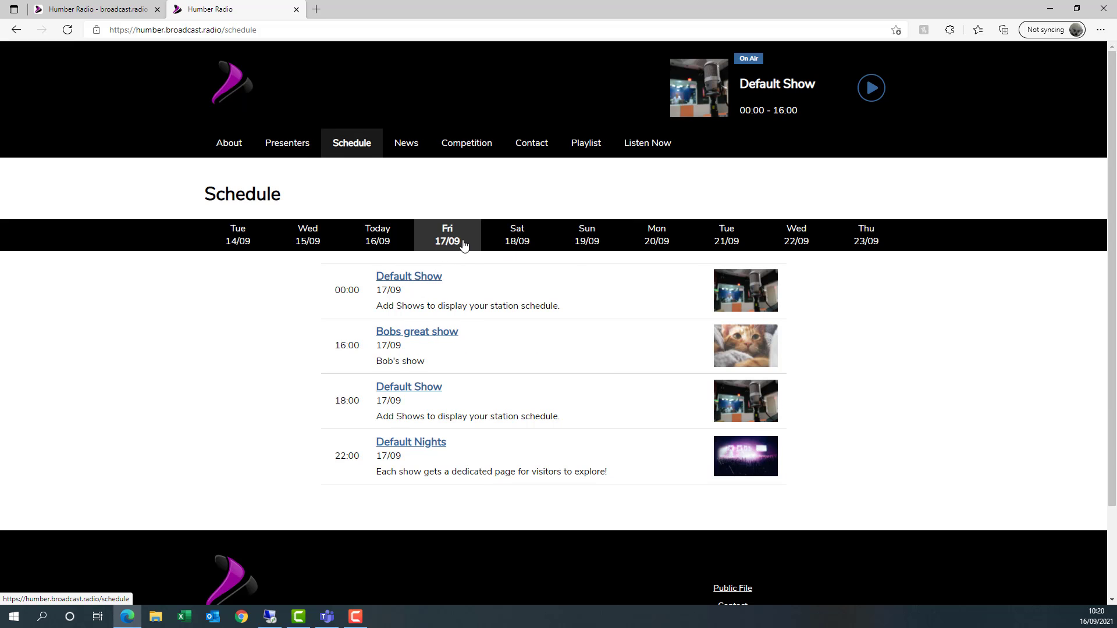
pyautogui.click(309, 240)
pyautogui.click(232, 242)
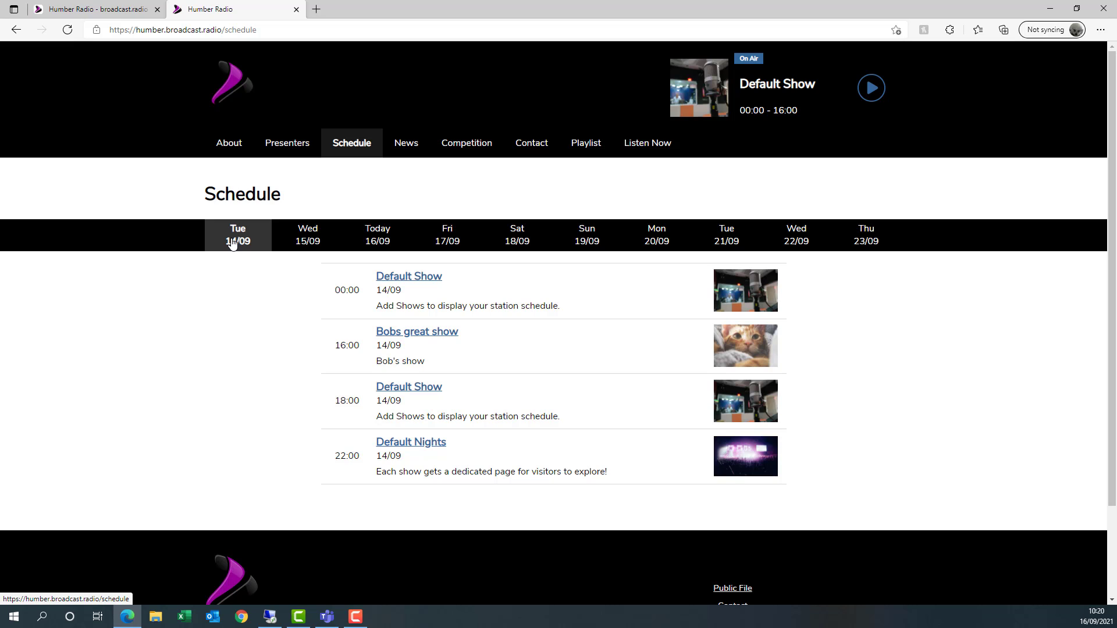
# - Look over the upcoming shows in the pop-up live player, then close it
pyautogui.click(871, 89)
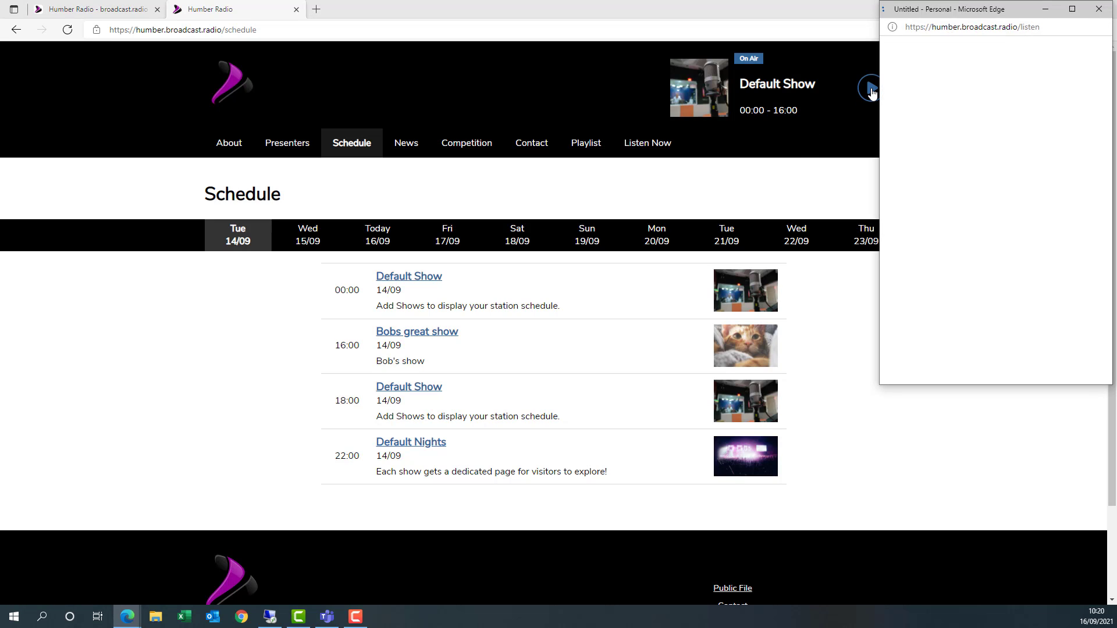
pyautogui.moveTo(993, 15); pyautogui.dragTo(670, 27)
pyautogui.click(678, 375)
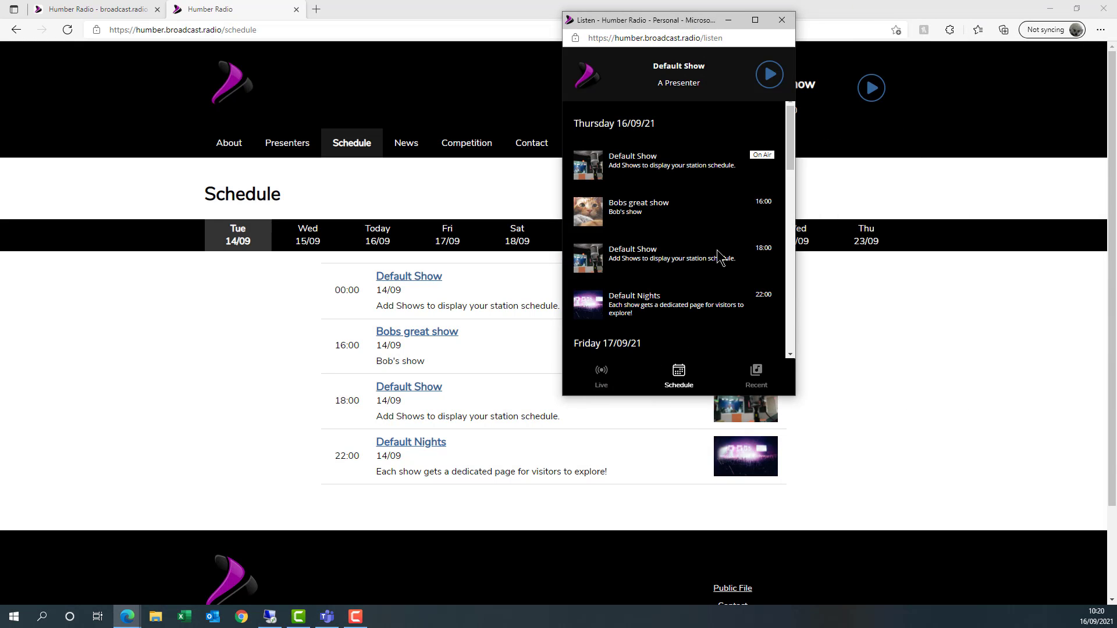
pyautogui.scroll(-8, 721, 259)
pyautogui.scroll(4, 720, 278)
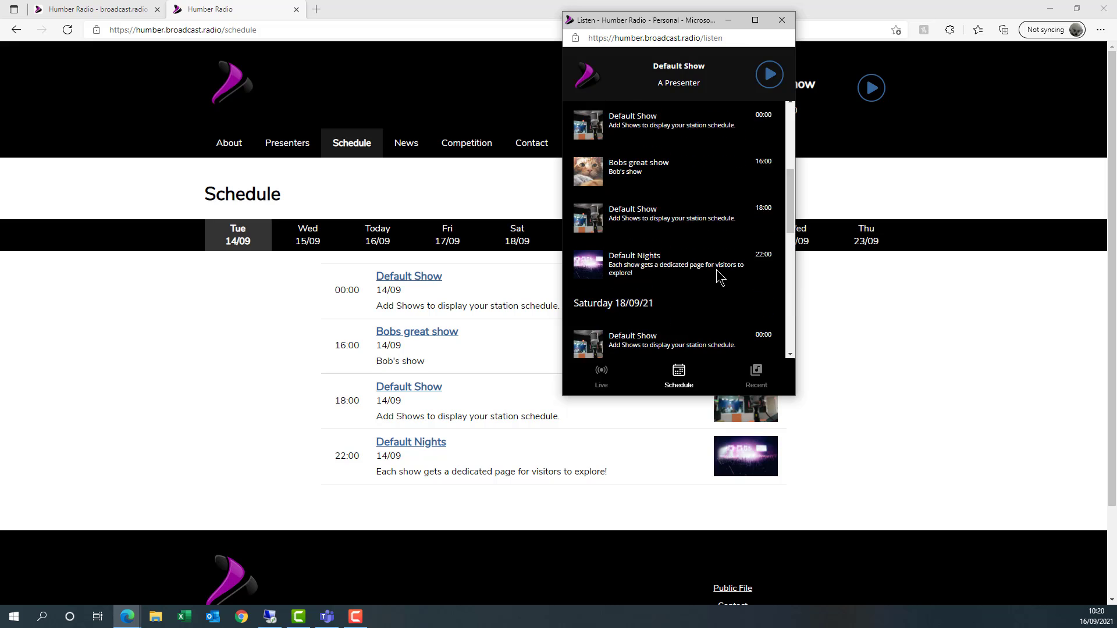
pyautogui.scroll(5, 720, 278)
pyautogui.click(781, 21)
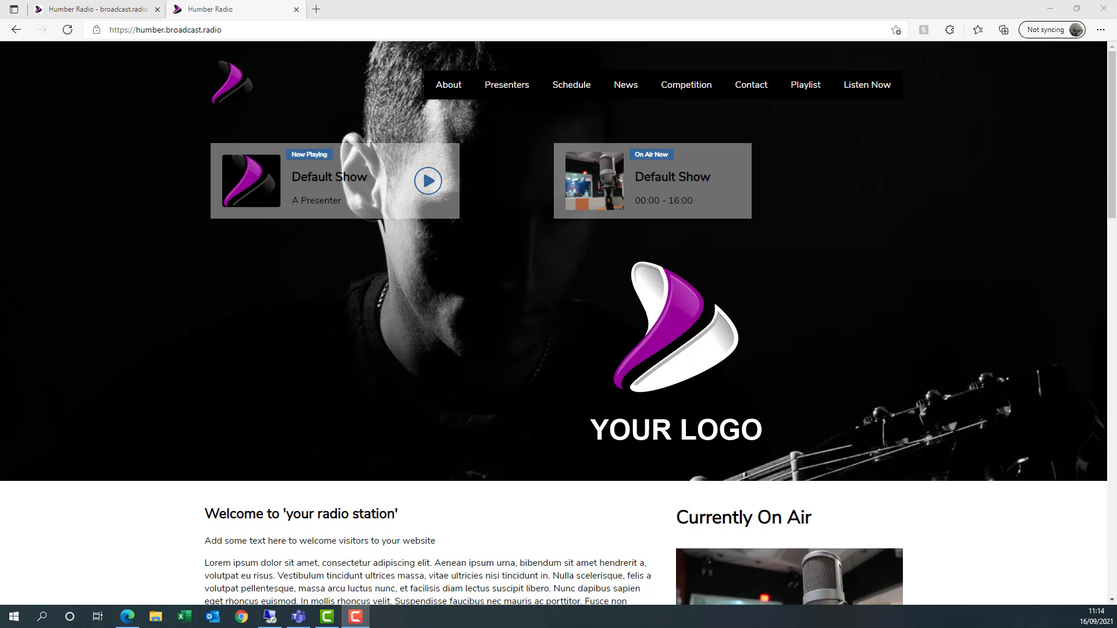
# - View the site's Contact page, then return to the admin Schedule Editor
pyautogui.click(742, 96)
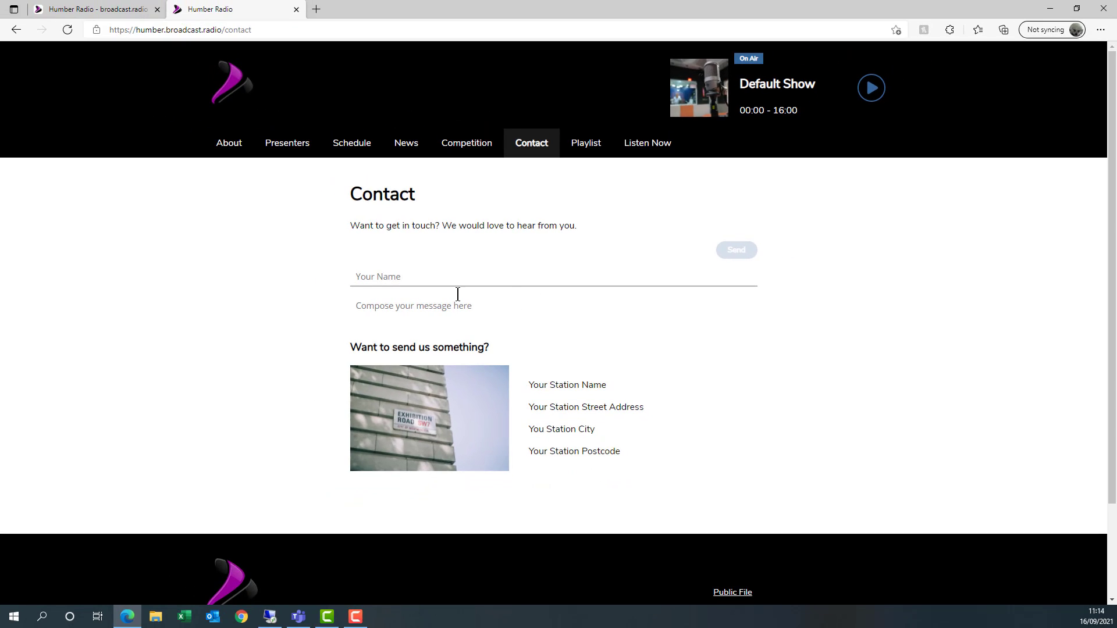
pyautogui.click(68, 12)
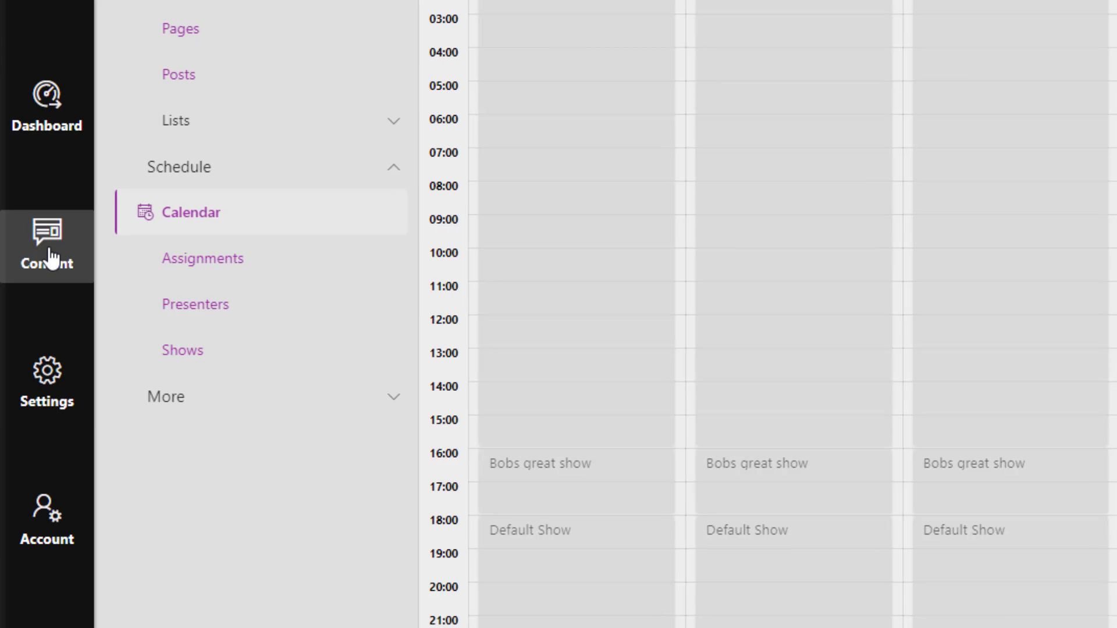
# - Open Pages > Contact and inspect its intro paragraph, Contact Form, 'Want to send us something?' heading and address section
pyautogui.click(28, 295)
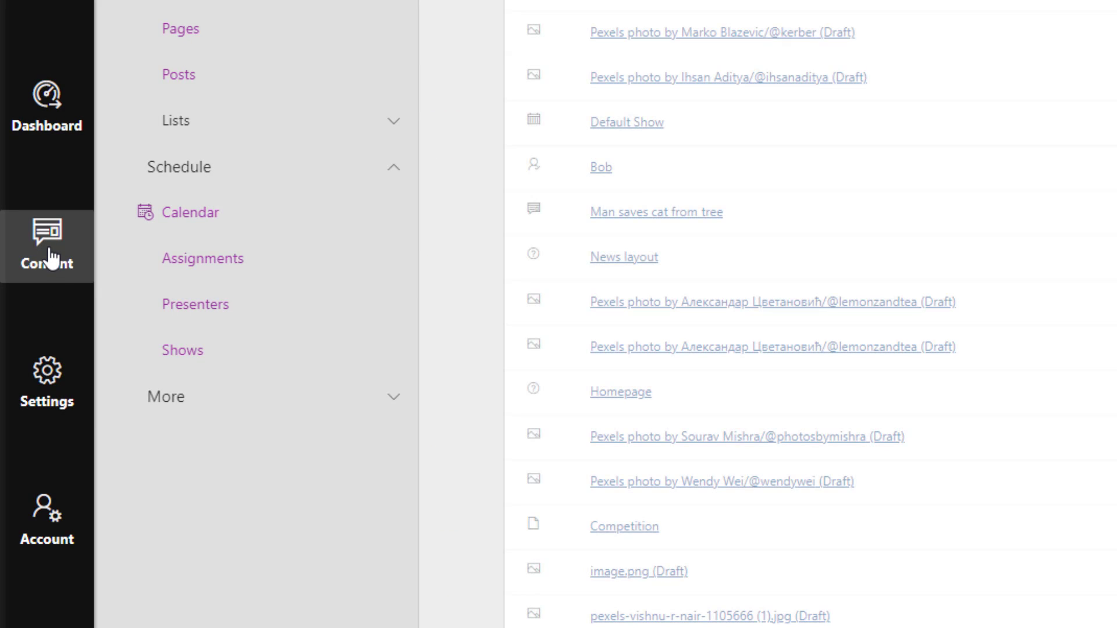
pyautogui.click(182, 29)
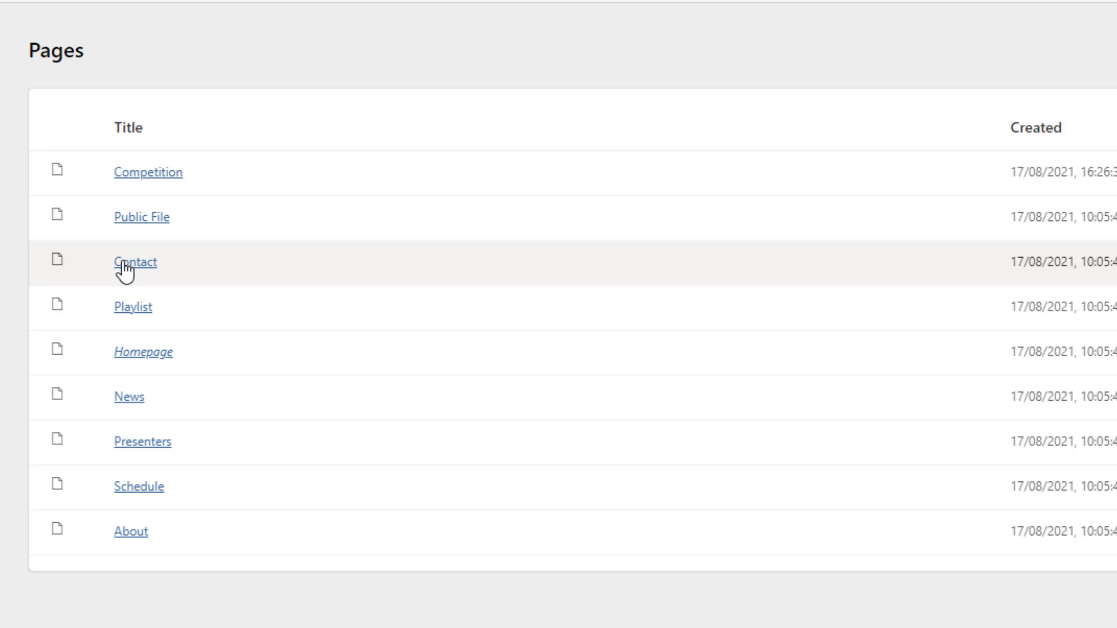
pyautogui.click(125, 269)
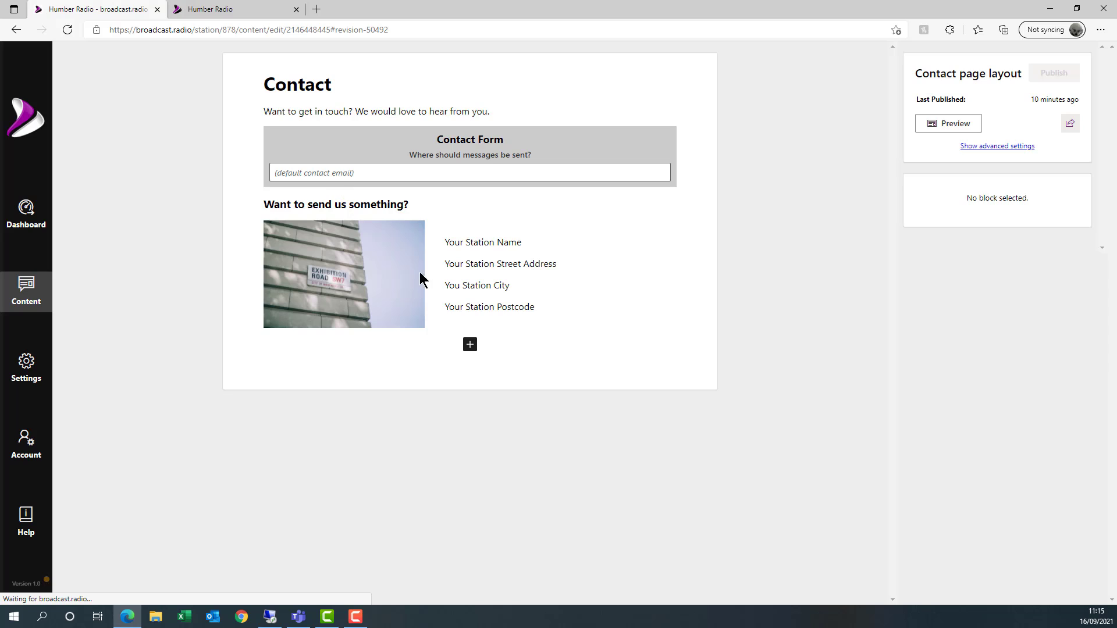
pyautogui.click(301, 113)
pyautogui.click(434, 150)
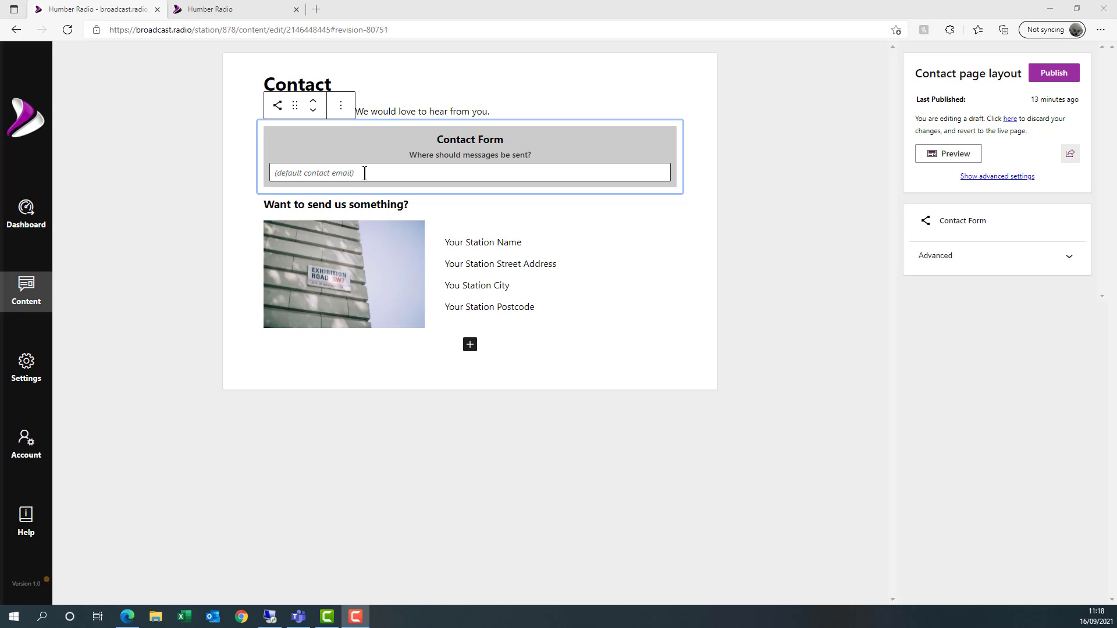
pyautogui.click(353, 204)
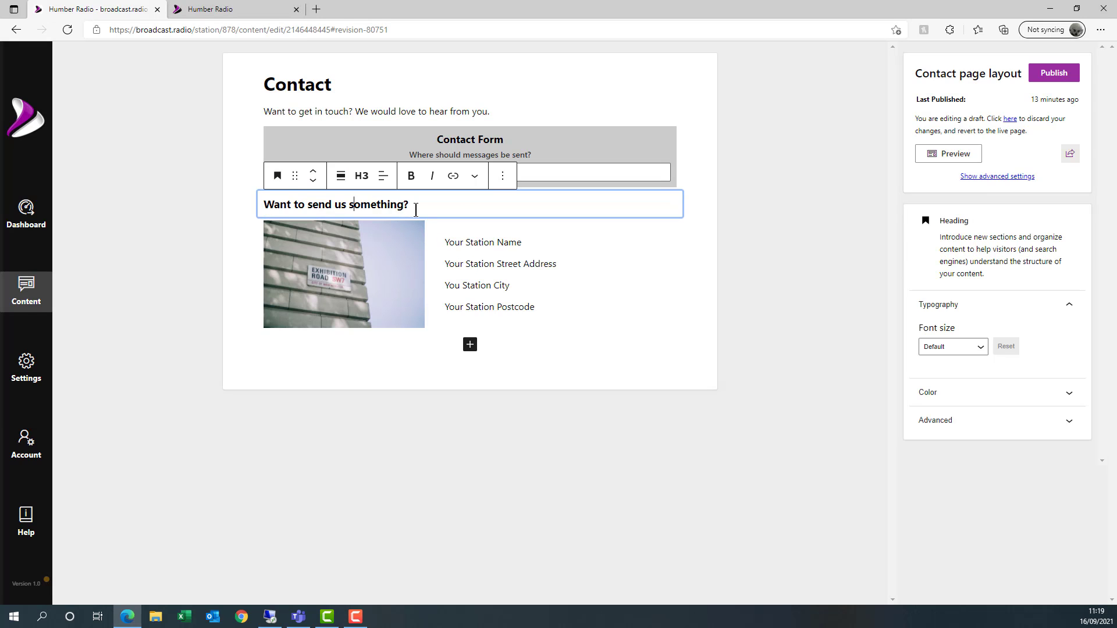
pyautogui.click(385, 270)
pyautogui.click(507, 246)
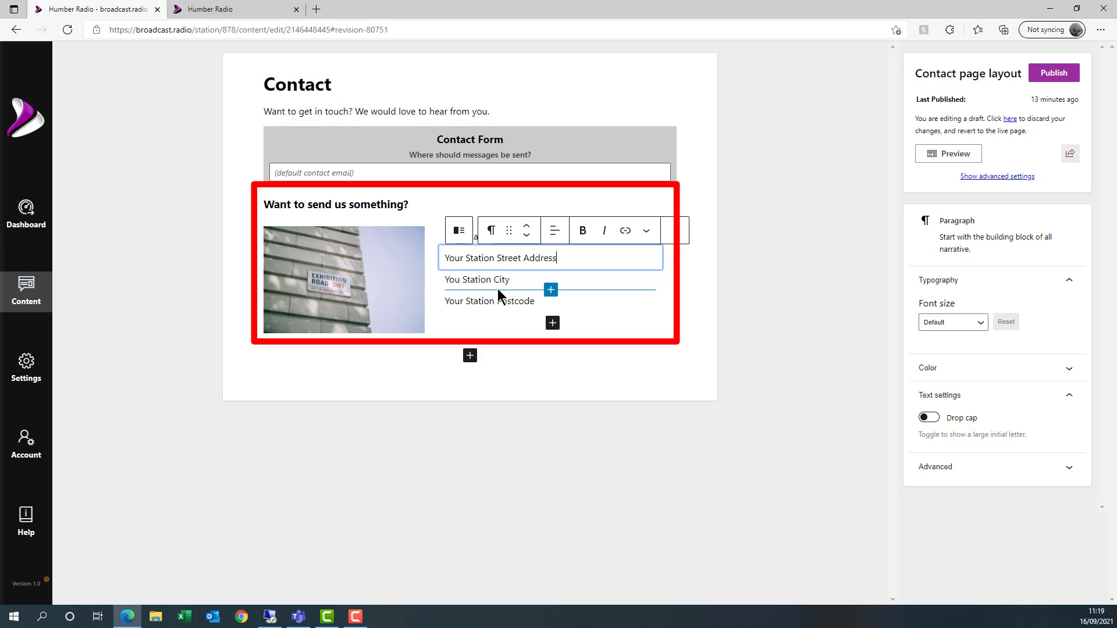
pyautogui.click(495, 334)
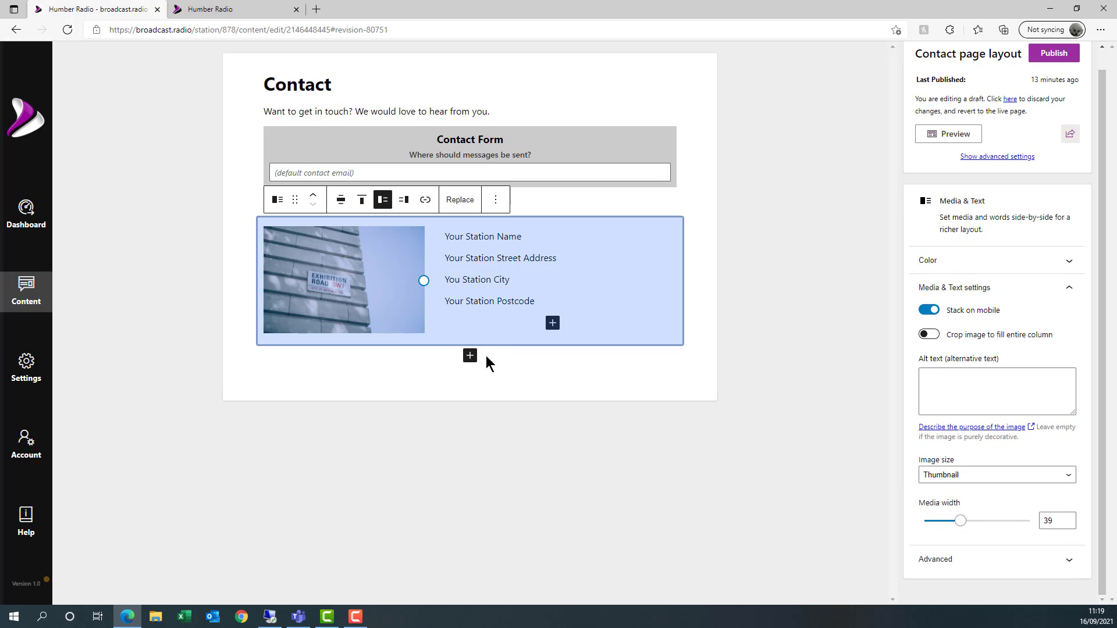
# - Insert a Cover block below the address section using an online stock photo of an old telephone
pyautogui.click(471, 358)
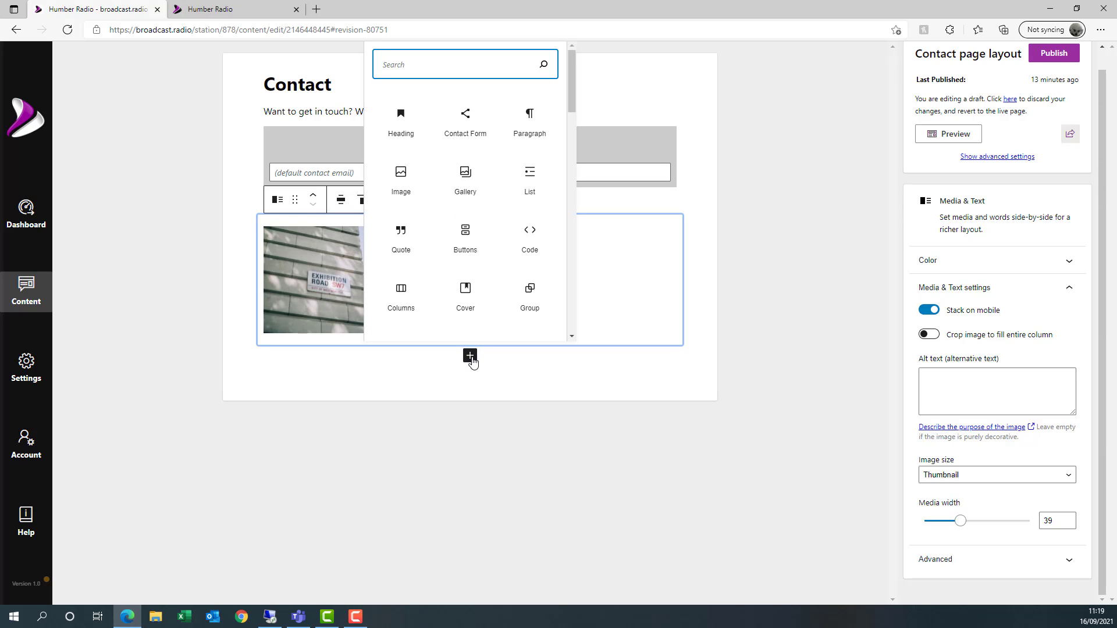
pyautogui.click(466, 291)
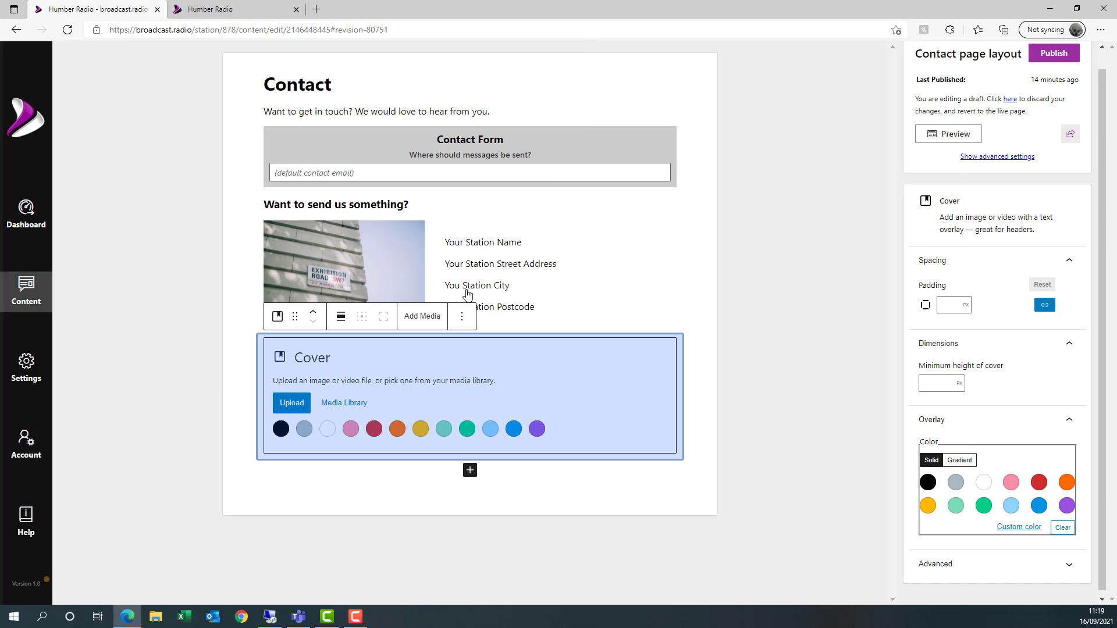
pyautogui.click(343, 404)
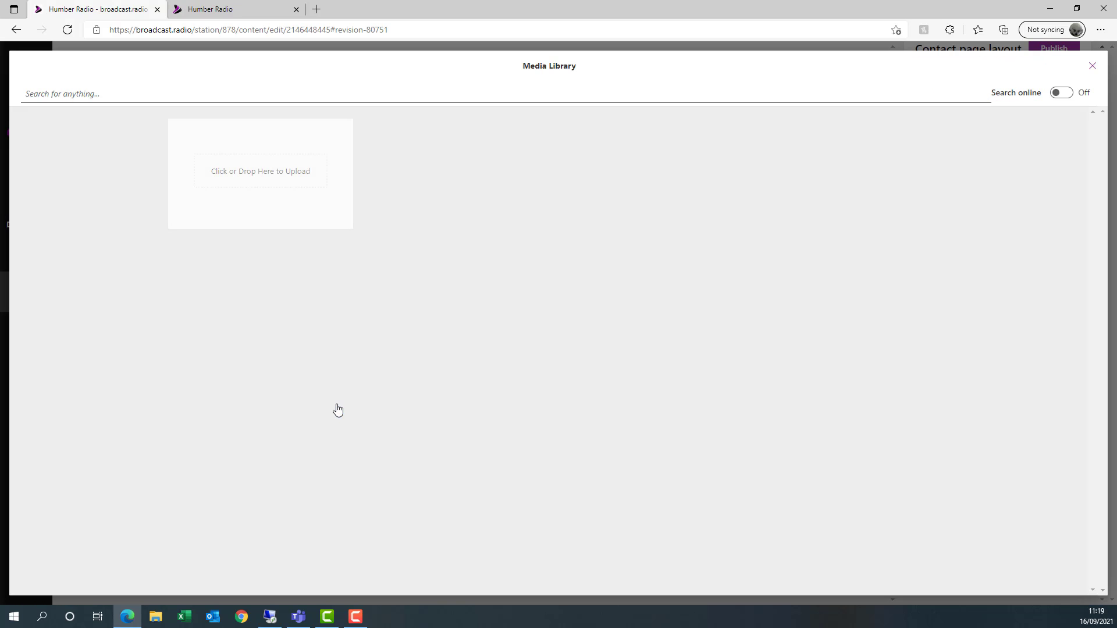
pyautogui.click(121, 95)
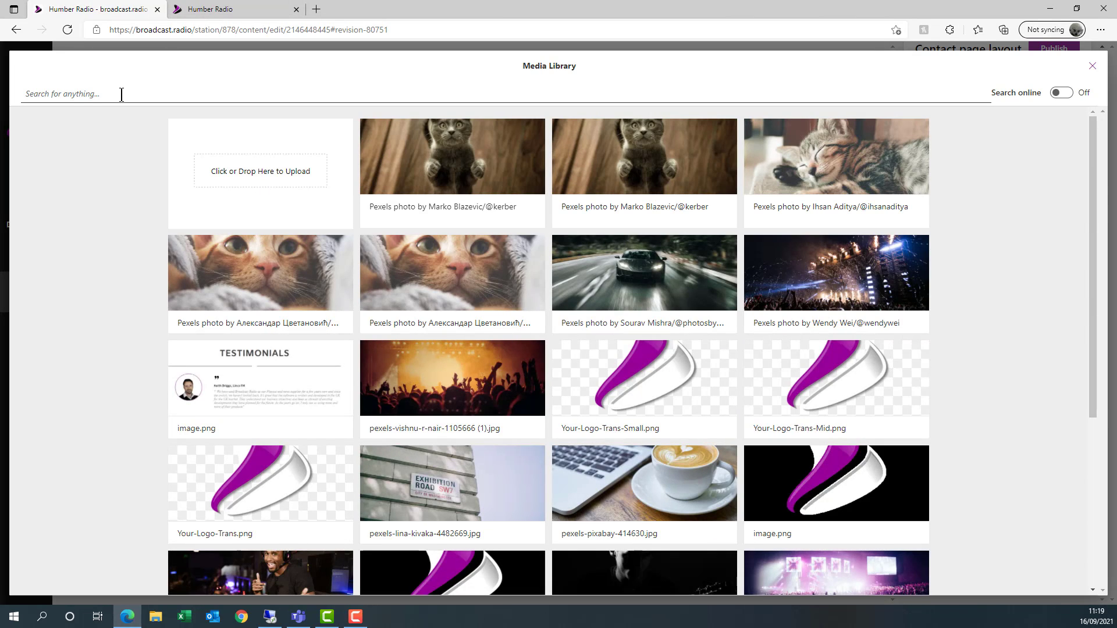
pyautogui.write('phone')
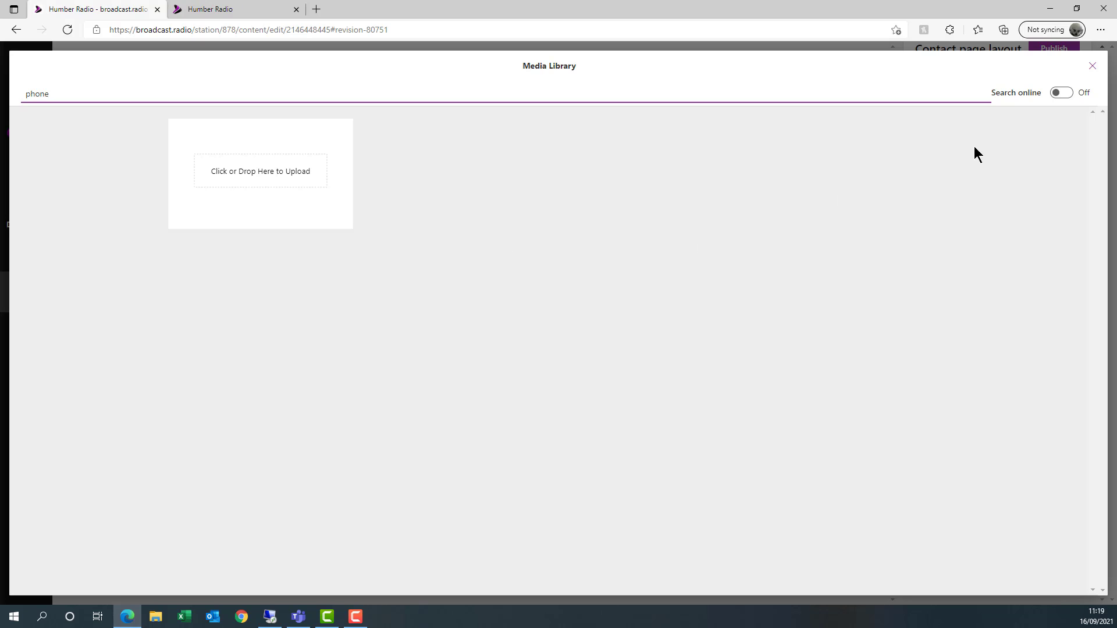
pyautogui.click(1061, 93)
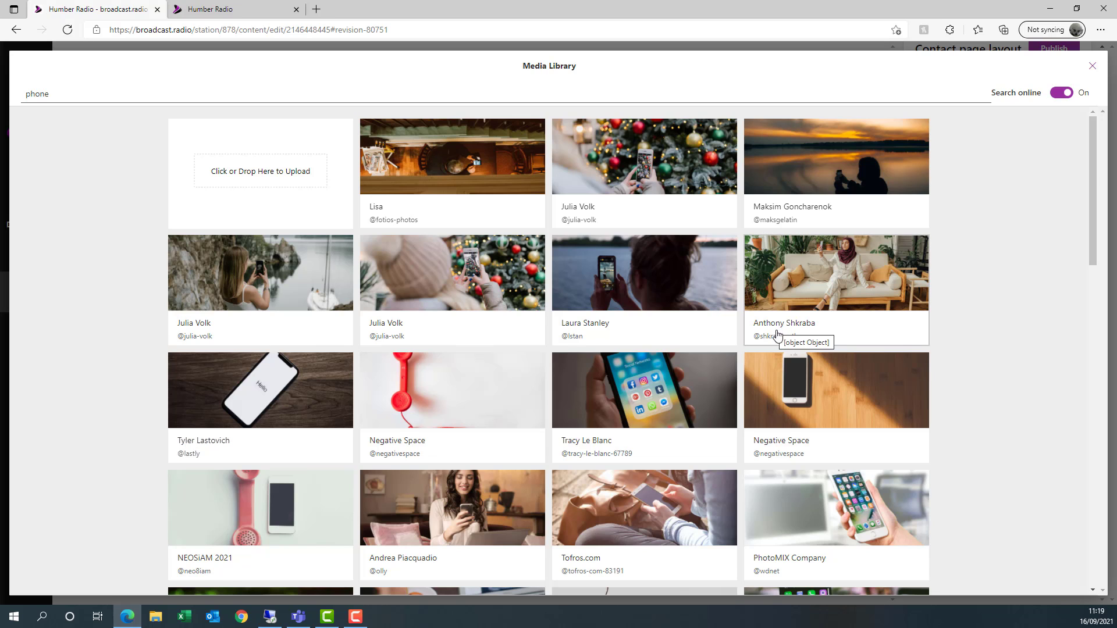
pyautogui.scroll(-3, 706, 387)
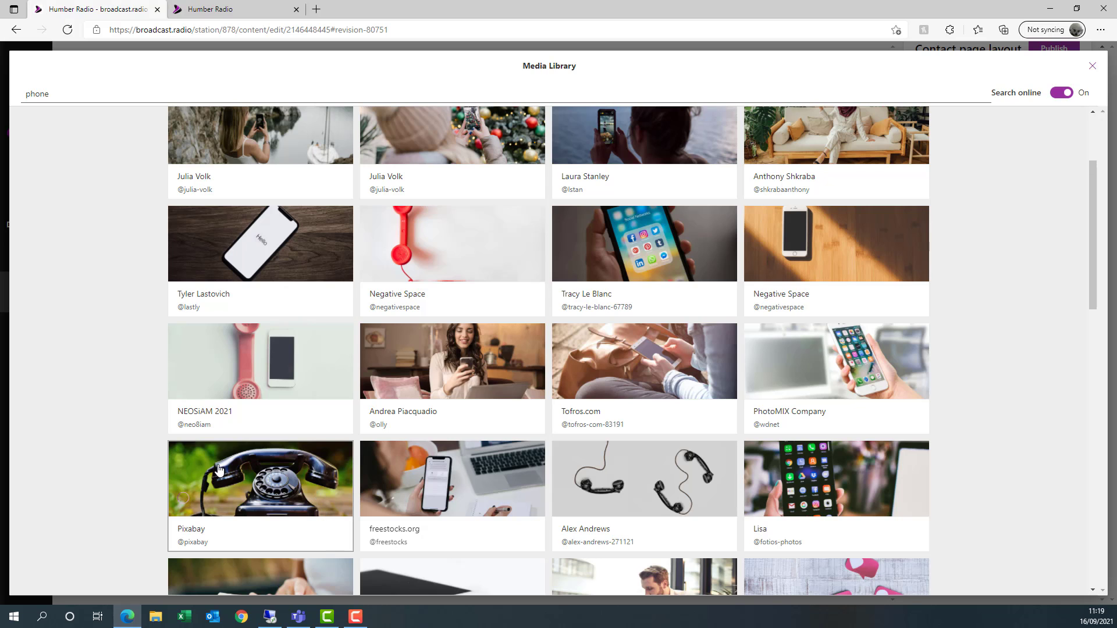
pyautogui.click(860, 414)
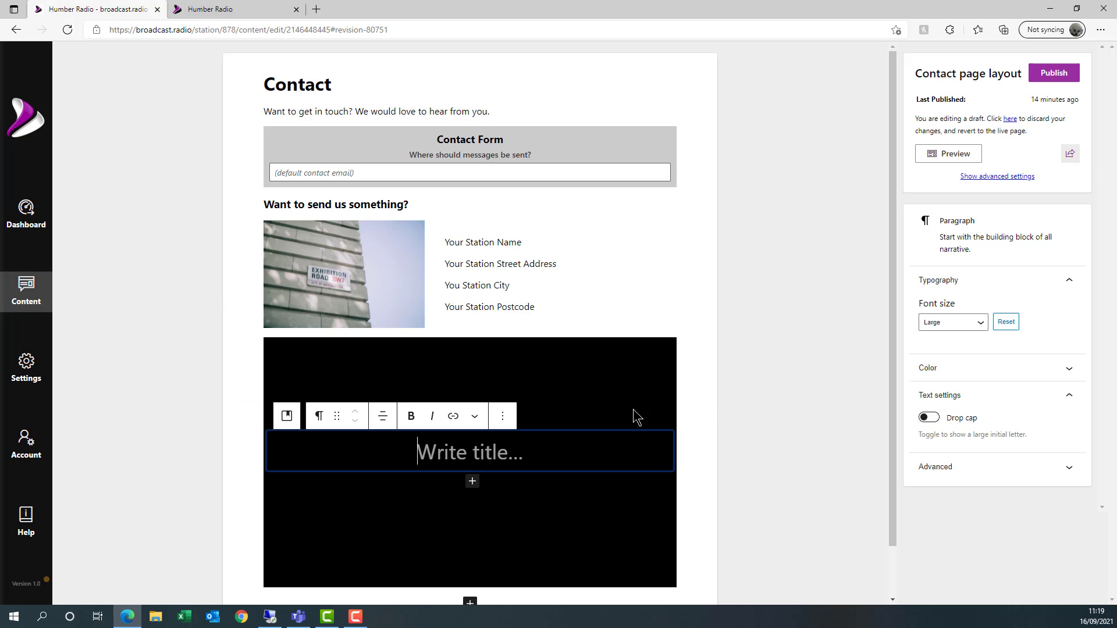
# - Title the cover 'Call us now on' plus the station's phone number and raise its overlay opacity to 70
pyautogui.write('Ca')
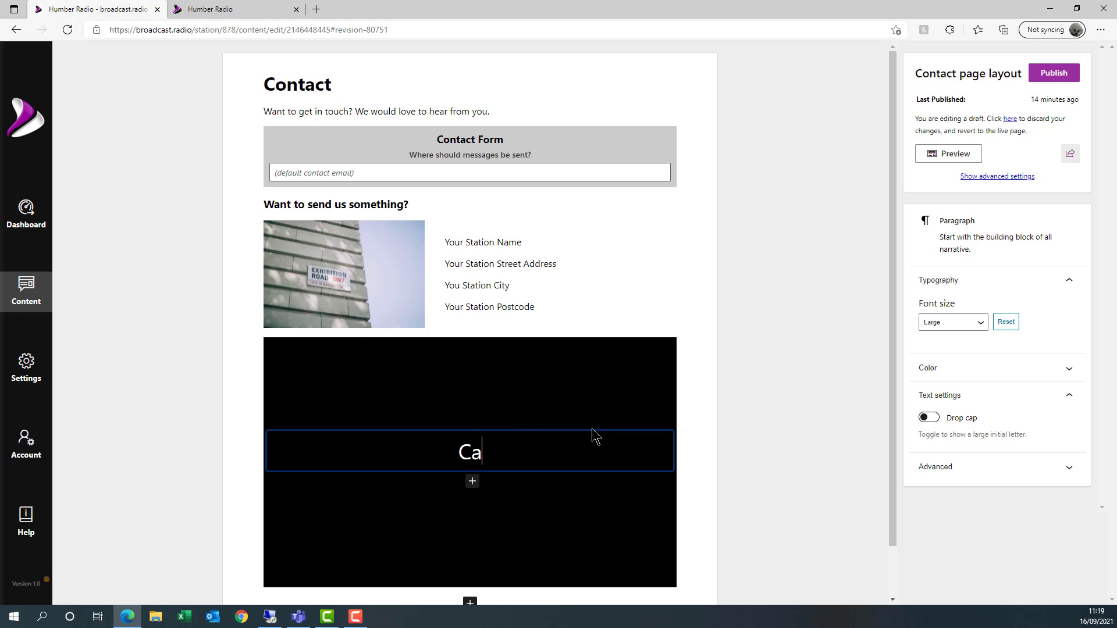
pyautogui.write('ll us now on ')
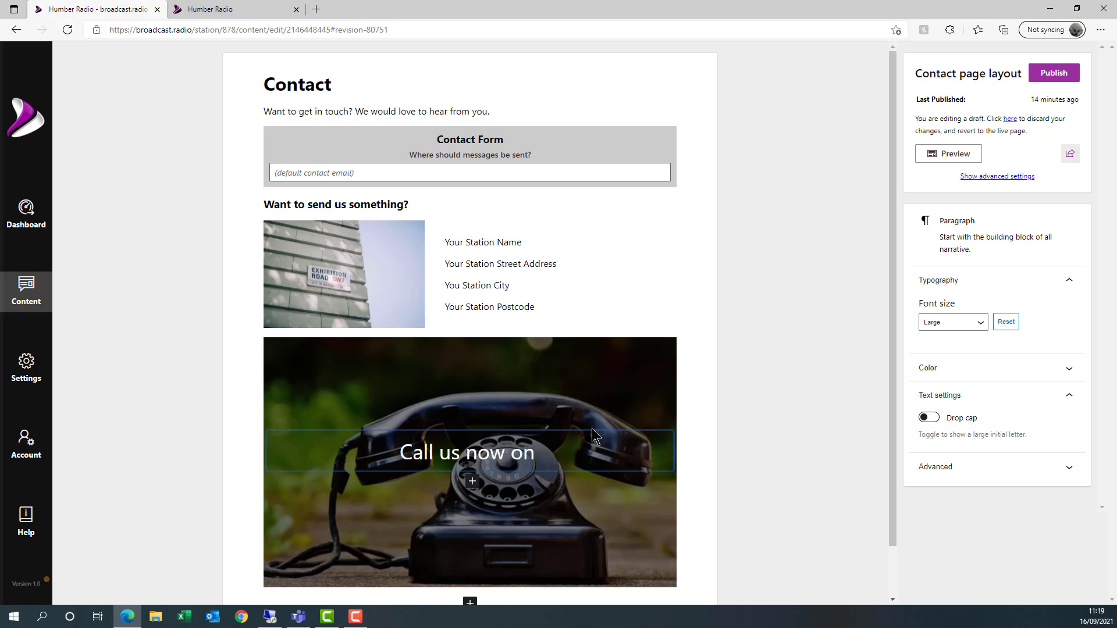
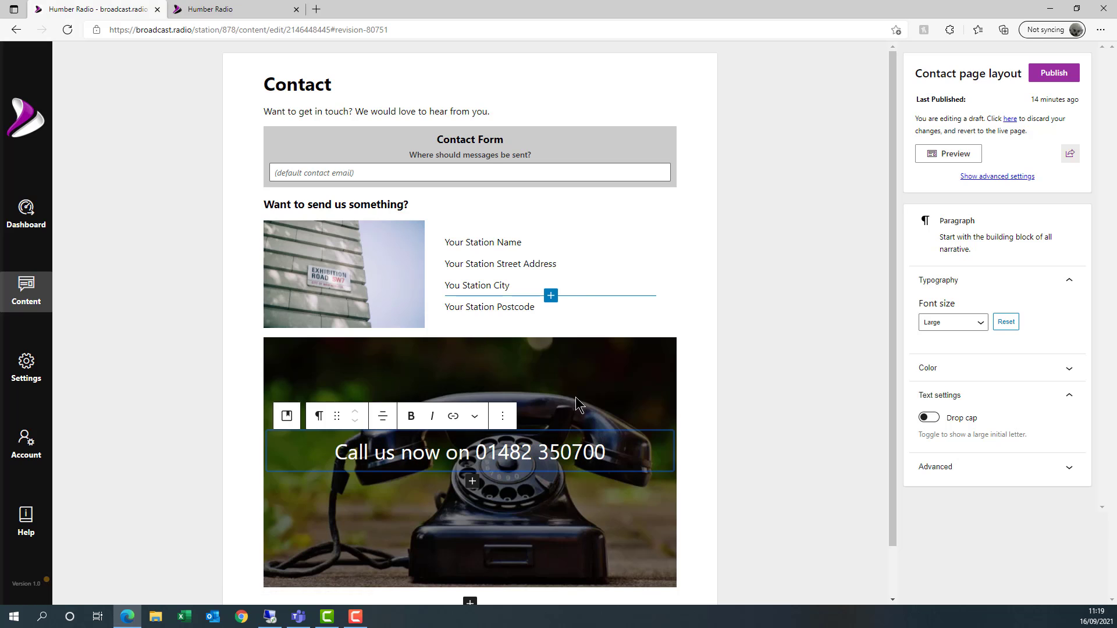
pyautogui.click(573, 306)
pyautogui.click(568, 379)
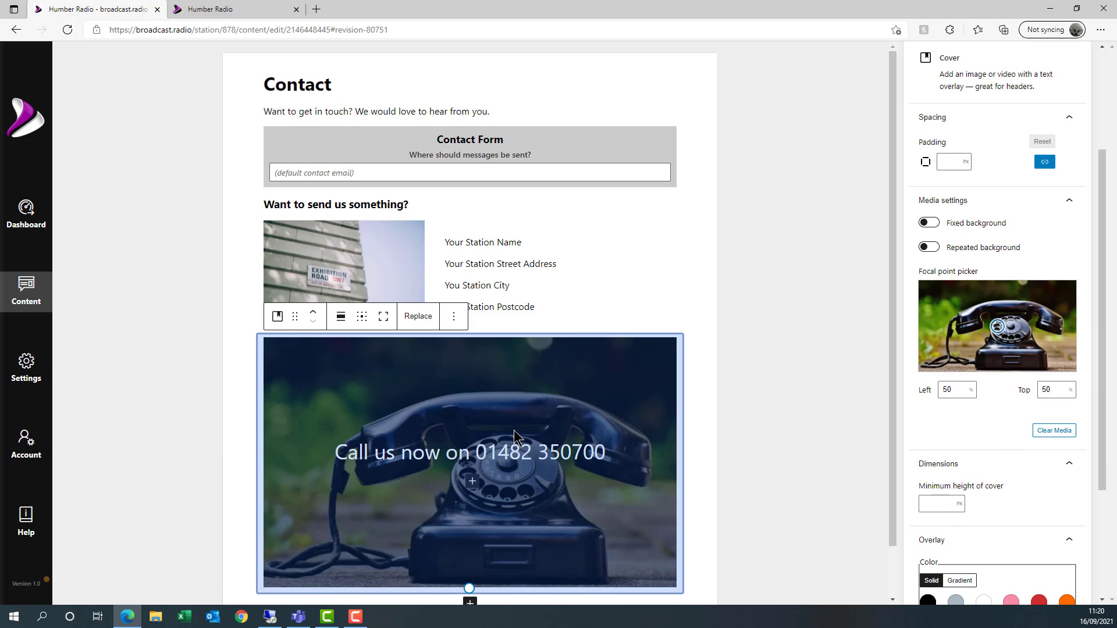
pyautogui.scroll(-1, 999, 435)
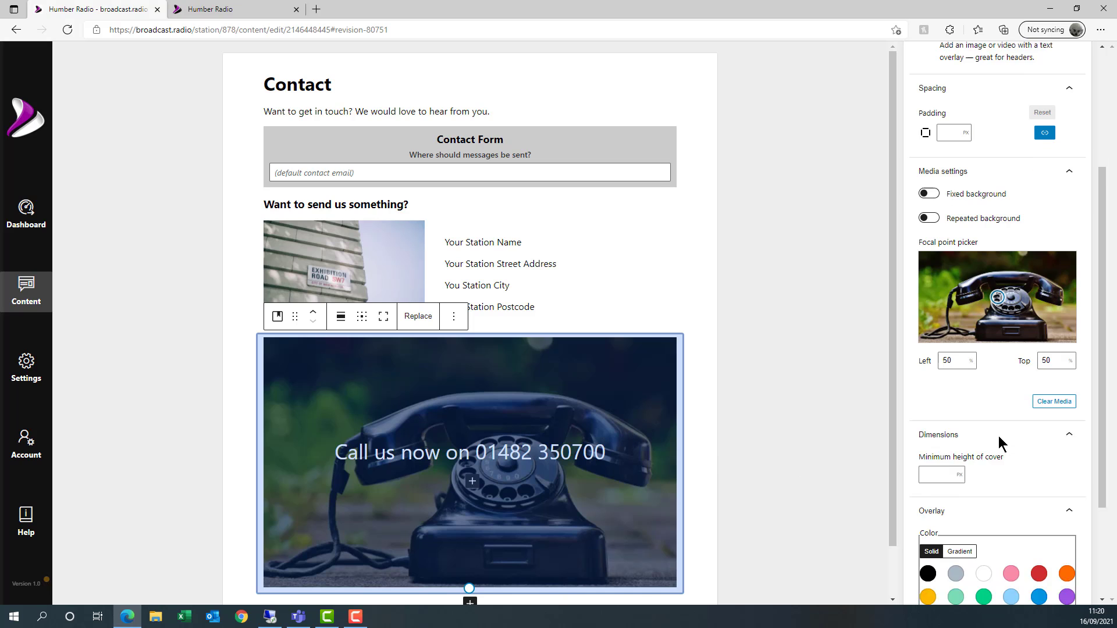
pyautogui.scroll(-2, 998, 435)
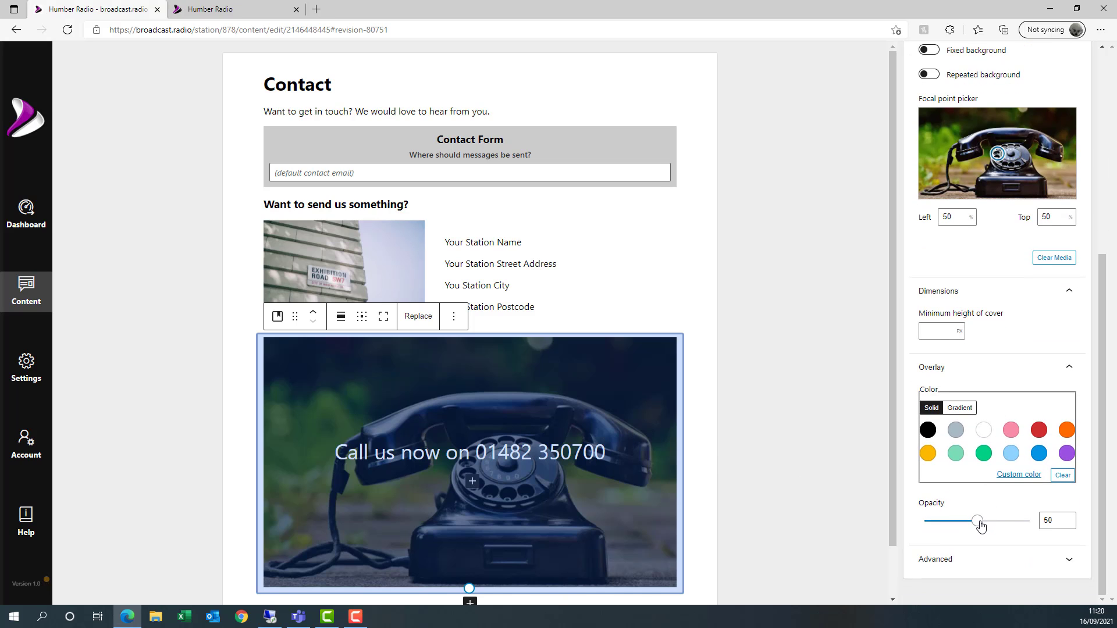
pyautogui.moveTo(981, 525); pyautogui.dragTo(1001, 527)
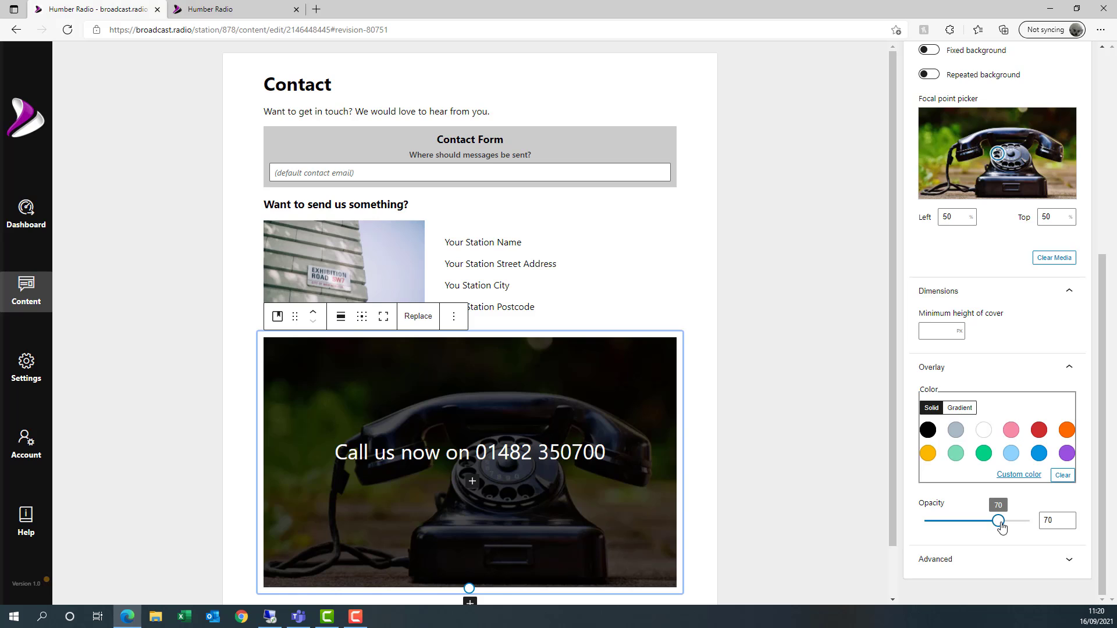
pyautogui.click(776, 354)
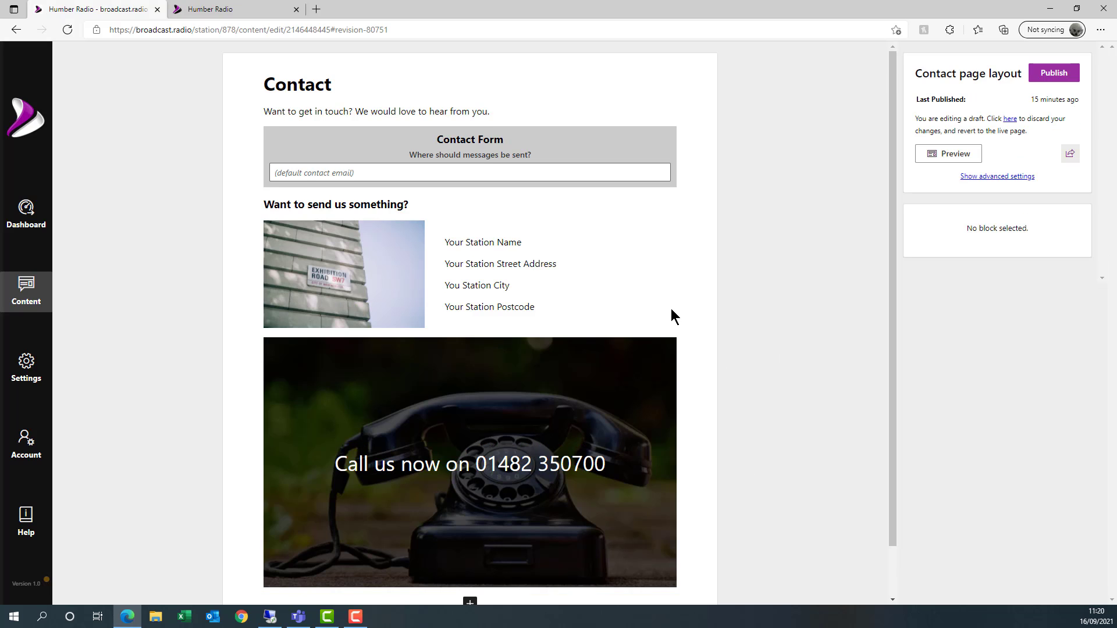
# - Publish the updated Contact page
pyautogui.scroll(-1, 669, 299)
pyautogui.scroll(1, 666, 294)
pyautogui.scroll(-1, 491, 402)
pyautogui.scroll(1, 483, 366)
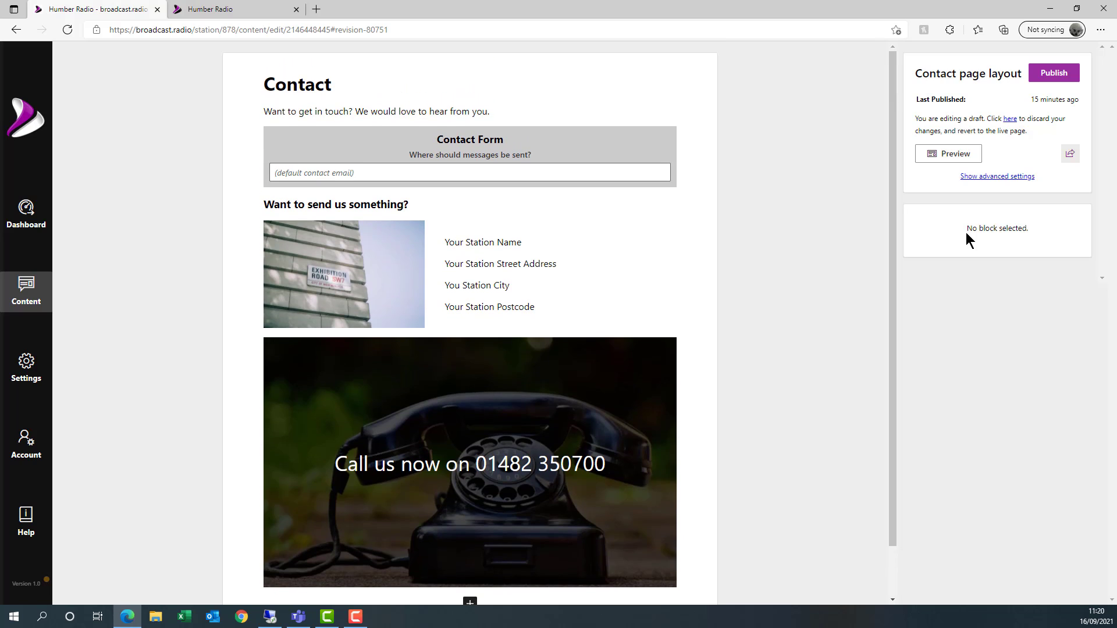
pyautogui.click(1060, 77)
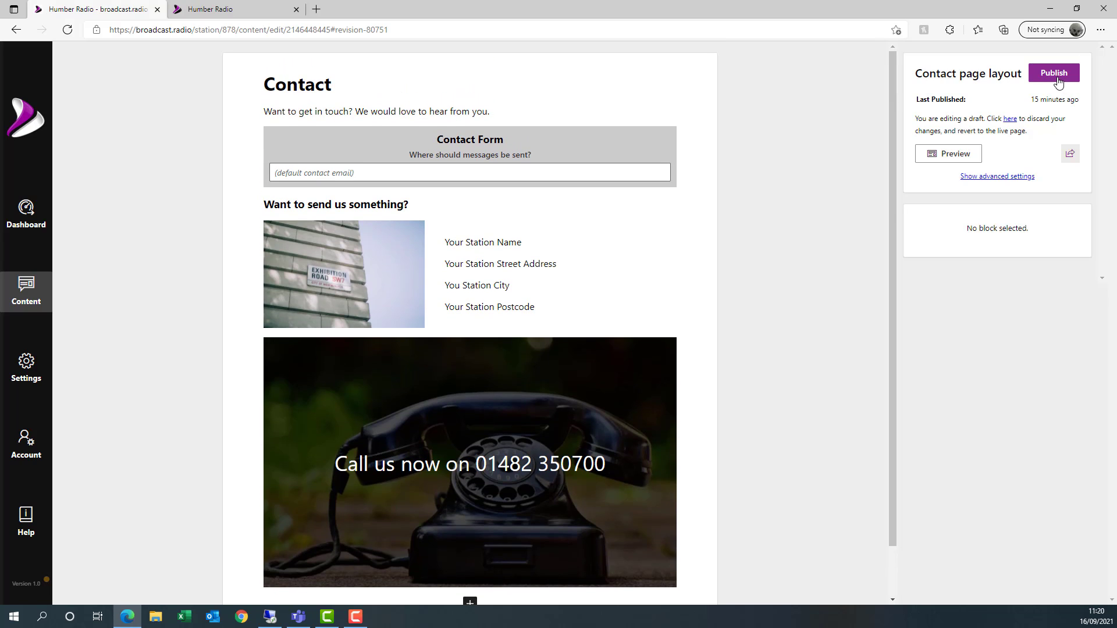
# - Reload the live Contact page to check the new banner, then return to the editor
pyautogui.click(257, 10)
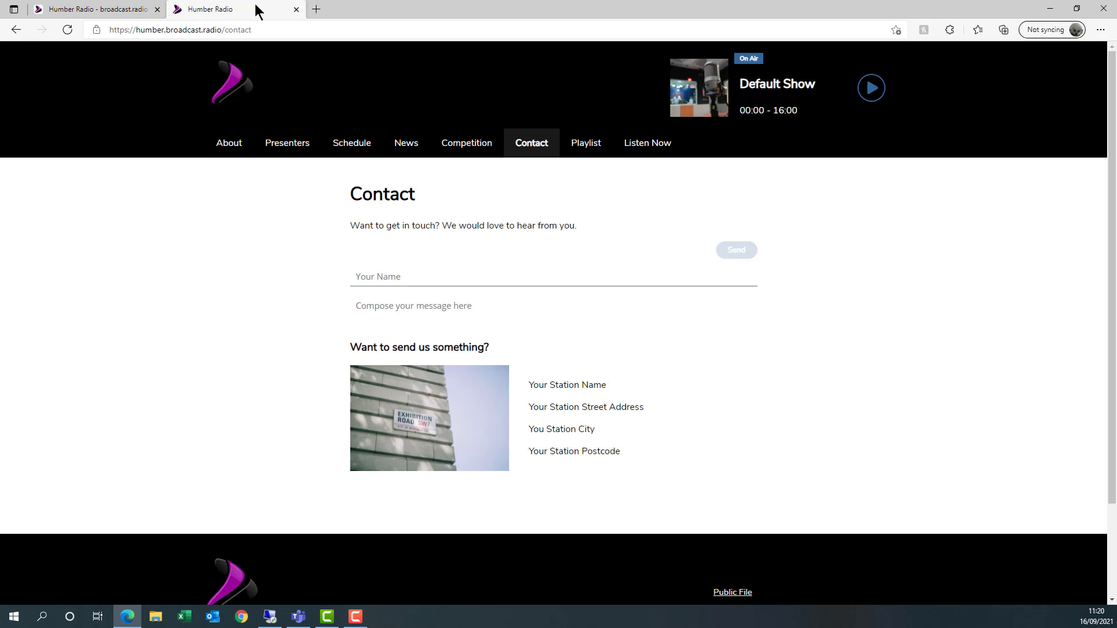
pyautogui.click(68, 32)
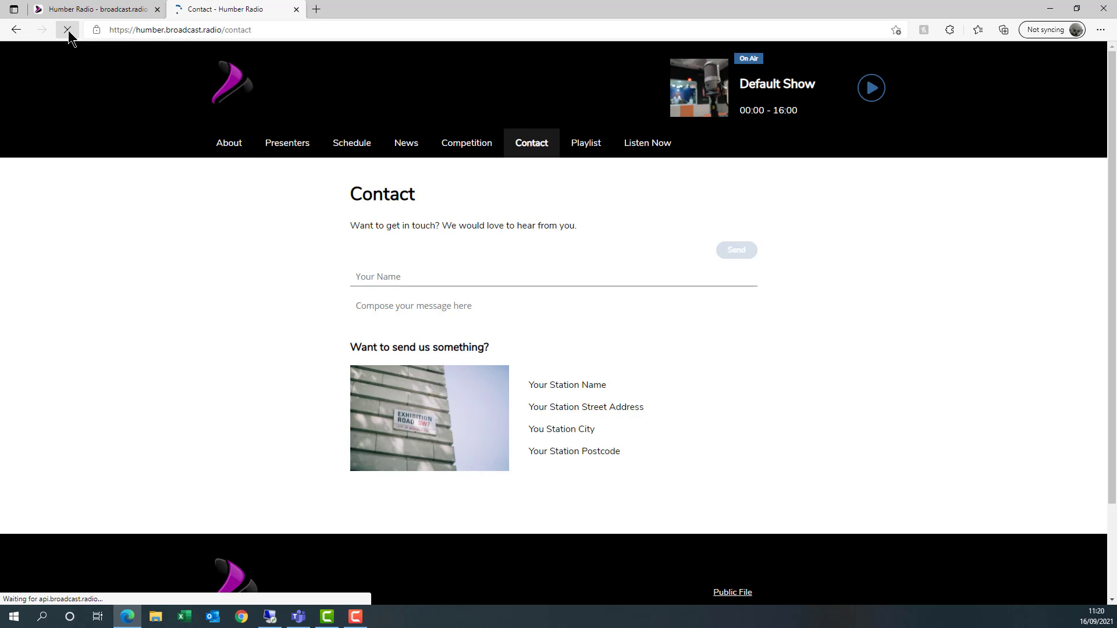
pyautogui.scroll(-6, 894, 318)
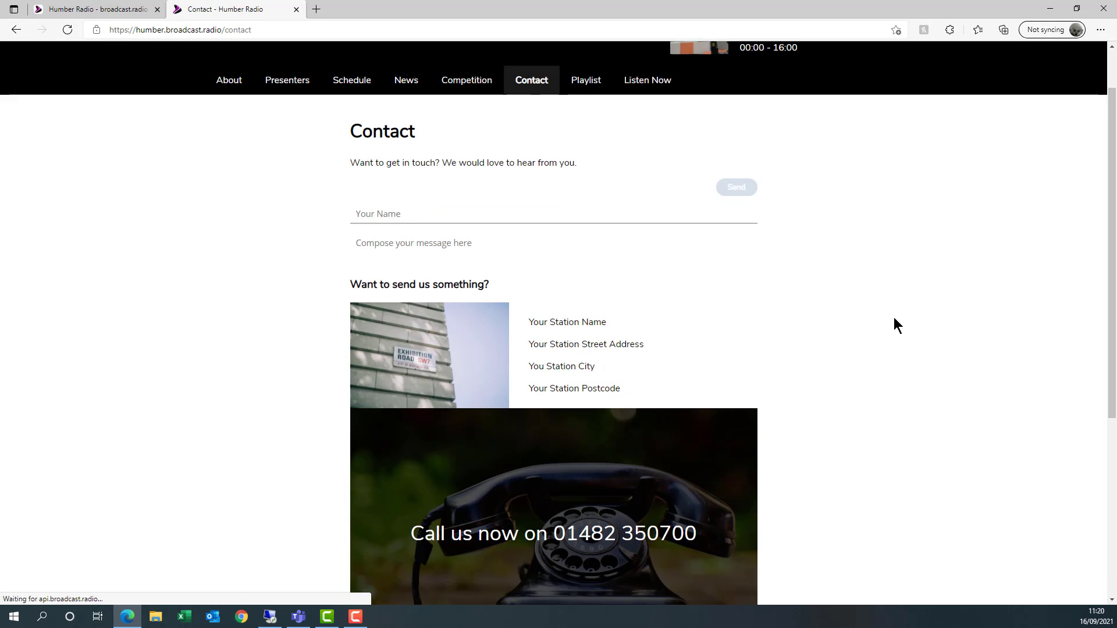
pyautogui.scroll(3, 893, 316)
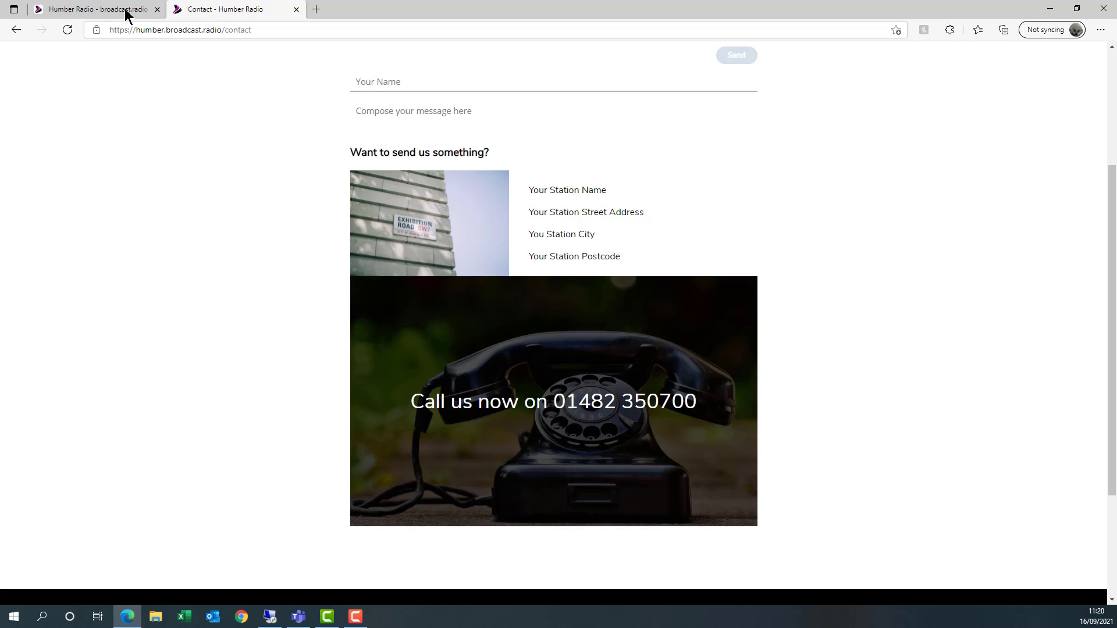
pyautogui.click(93, 13)
pyautogui.scroll(-1, 559, 345)
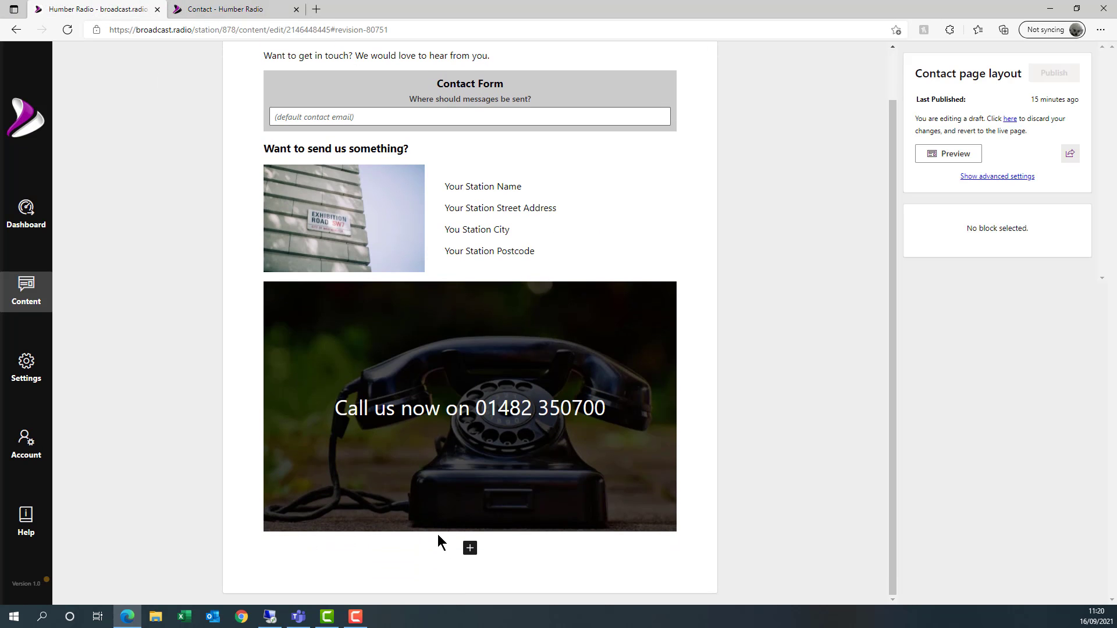
# - Insert a Spacer block and move it above the 'Call us now' phone banner
pyautogui.click(472, 545)
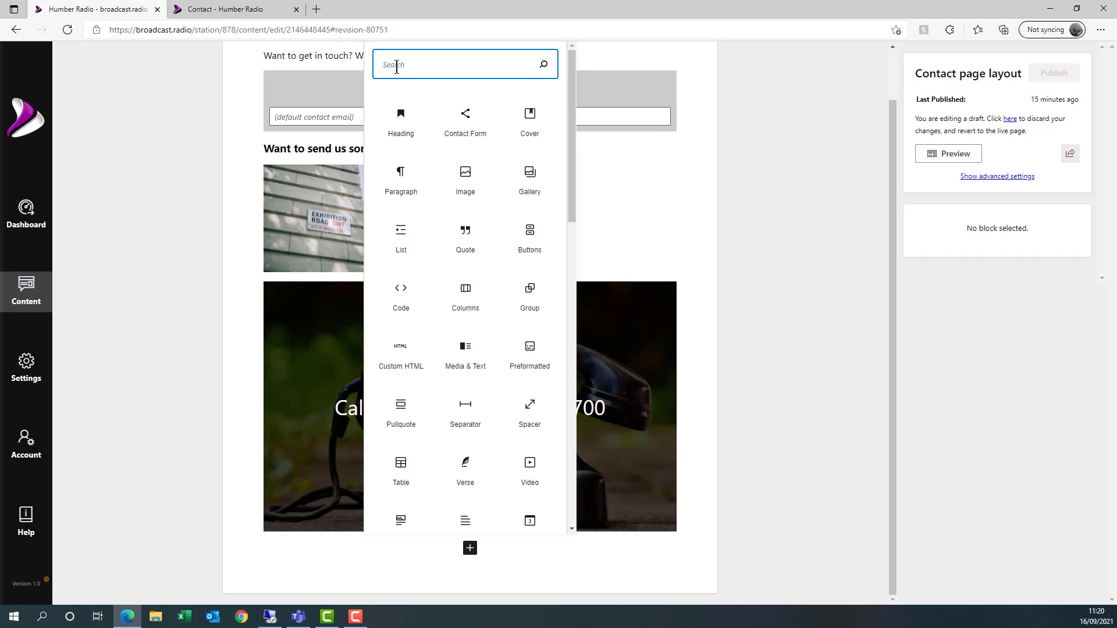
pyautogui.write('spacer')
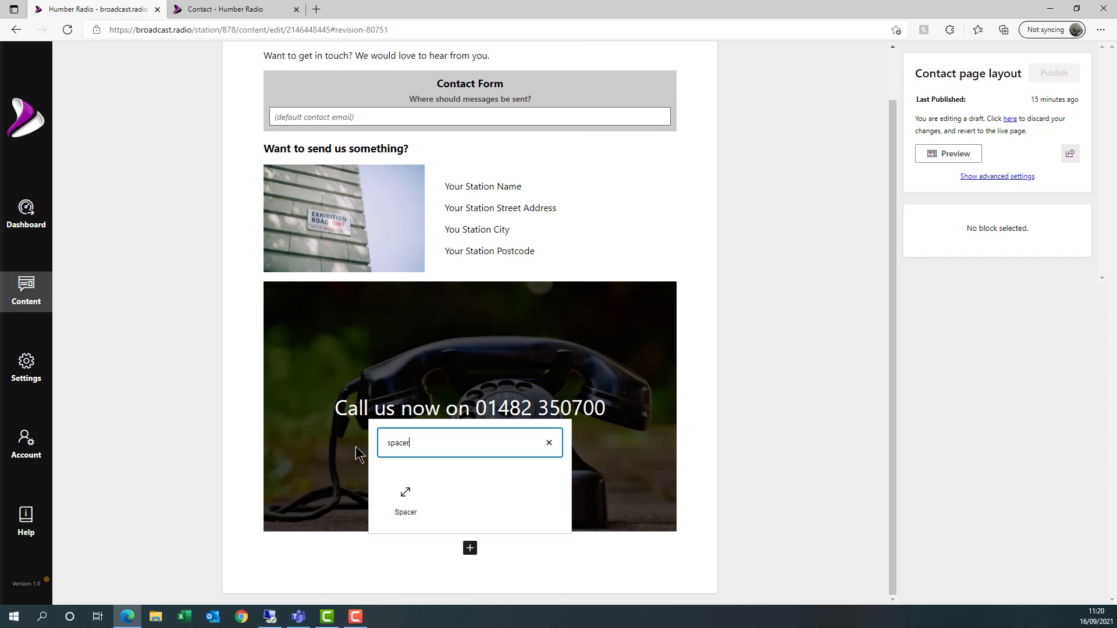
pyautogui.click(409, 501)
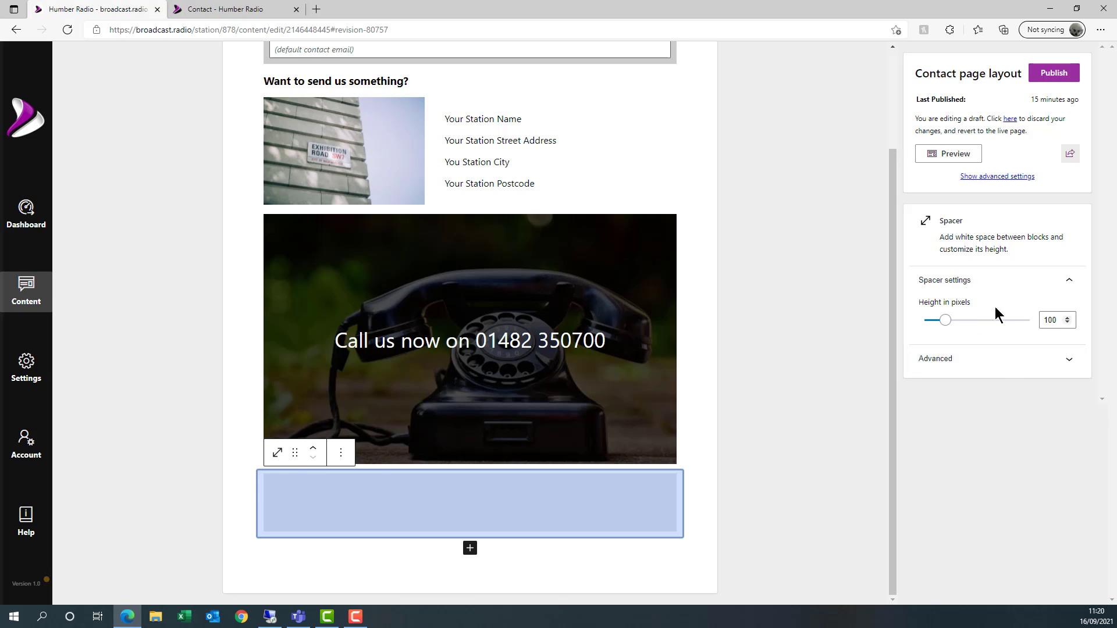
pyautogui.click(314, 453)
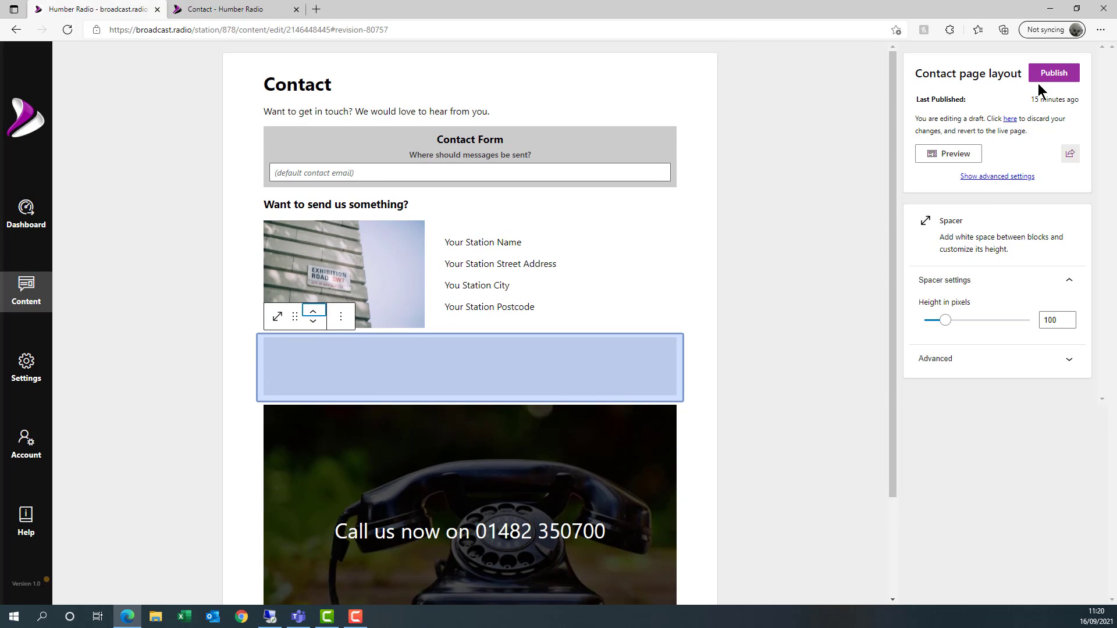
# - Publish the Contact page and reload the live page to view the new spacer
pyautogui.click(1050, 74)
pyautogui.click(220, 9)
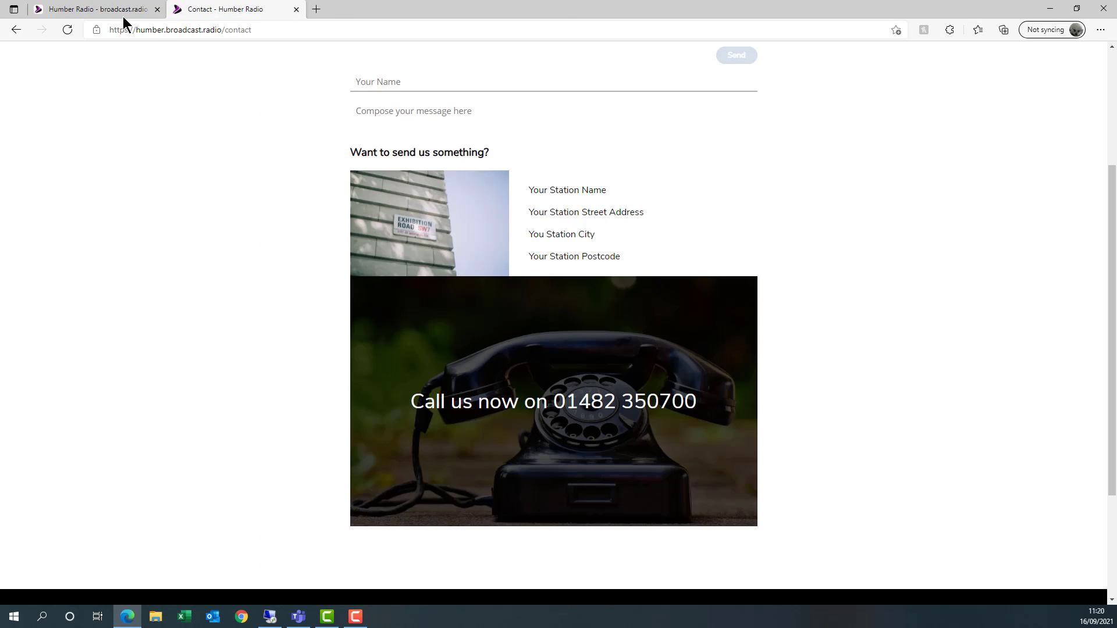
pyautogui.press('F5')
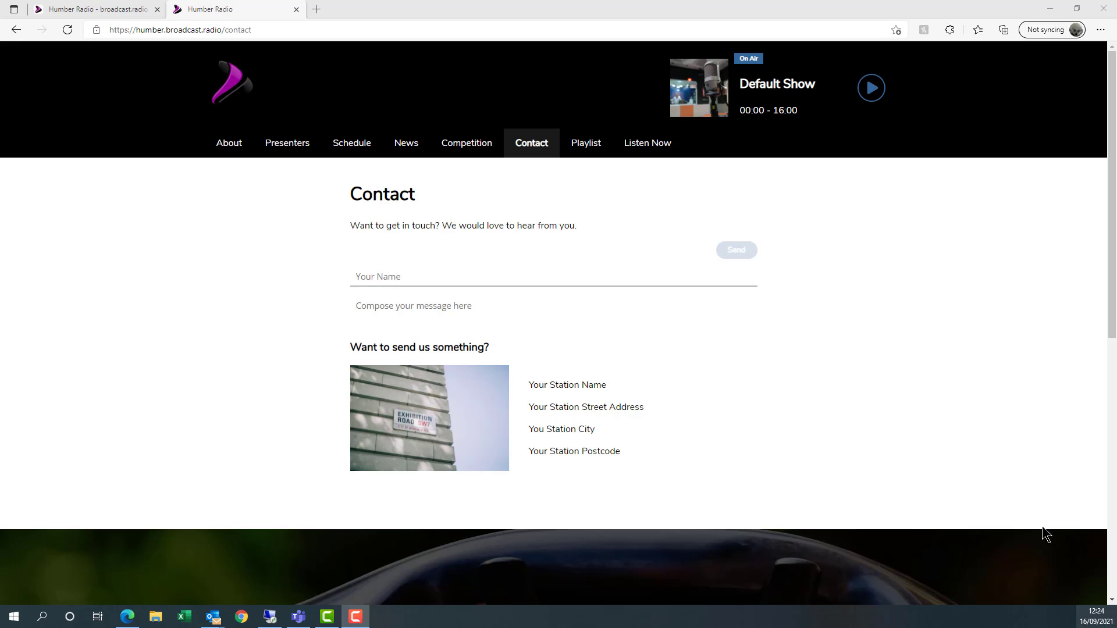
pyautogui.scroll(-4, 938, 449)
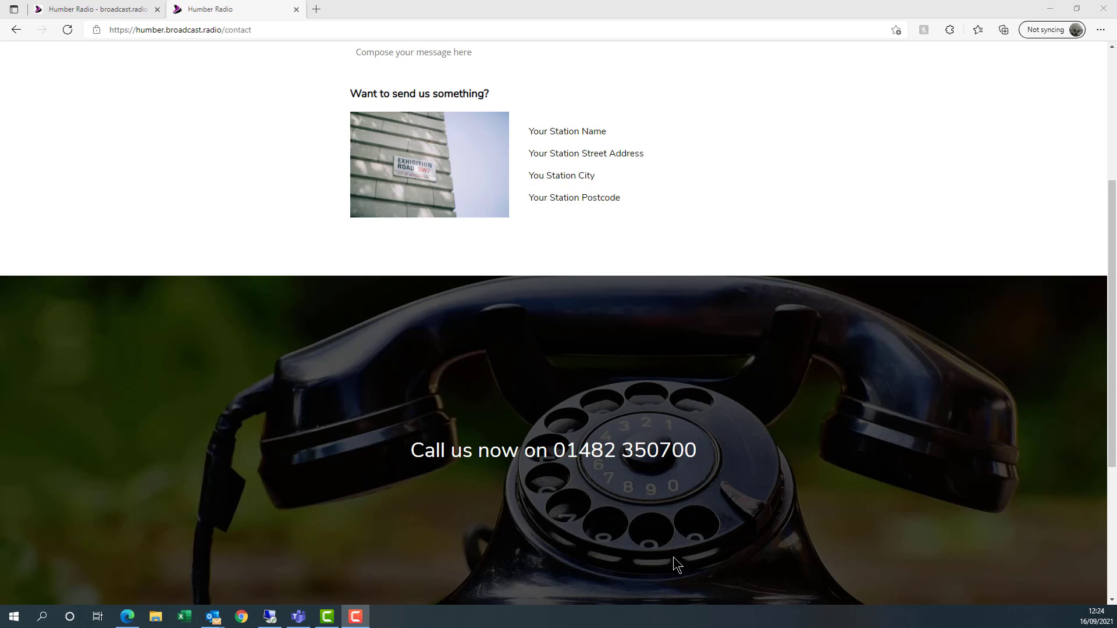
# - Back in the Contact editor, confirm the phone banner is Full width, then select the spacer
pyautogui.click(83, 11)
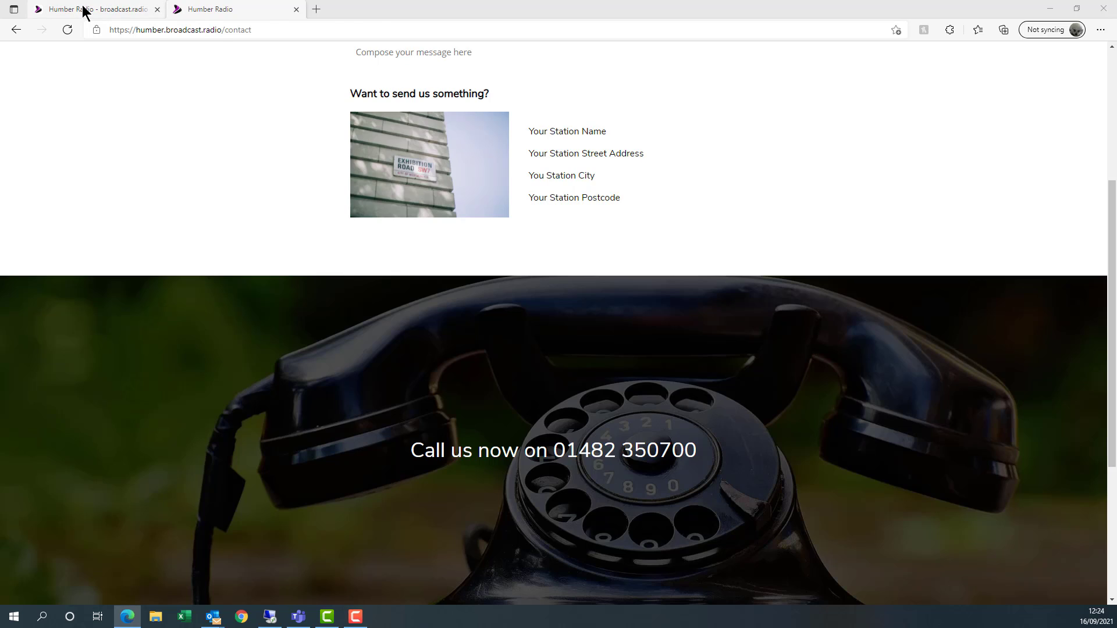
pyautogui.click(83, 11)
pyautogui.click(430, 452)
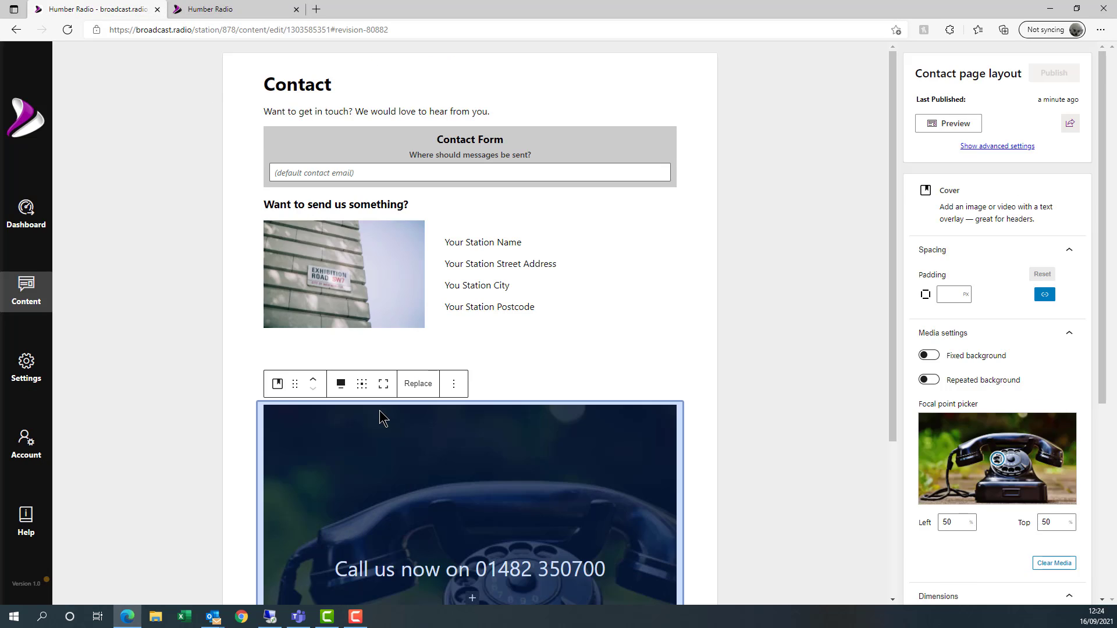
pyautogui.click(342, 386)
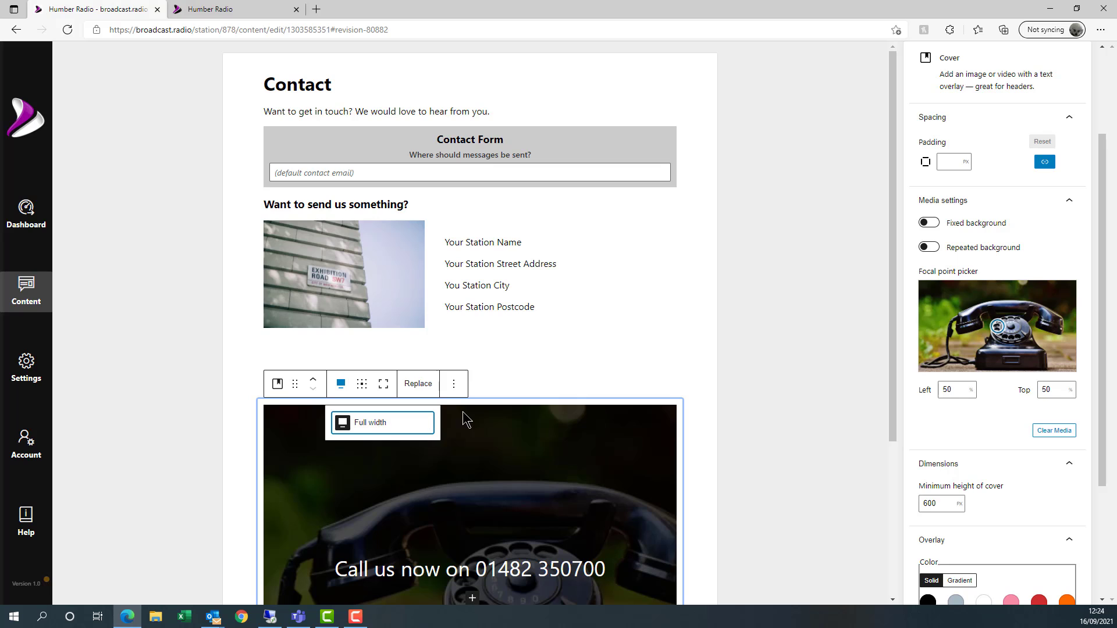
pyautogui.click(563, 369)
# - Insert an empty Custom HTML block below the Contact Form
pyautogui.scroll(-4, 533, 429)
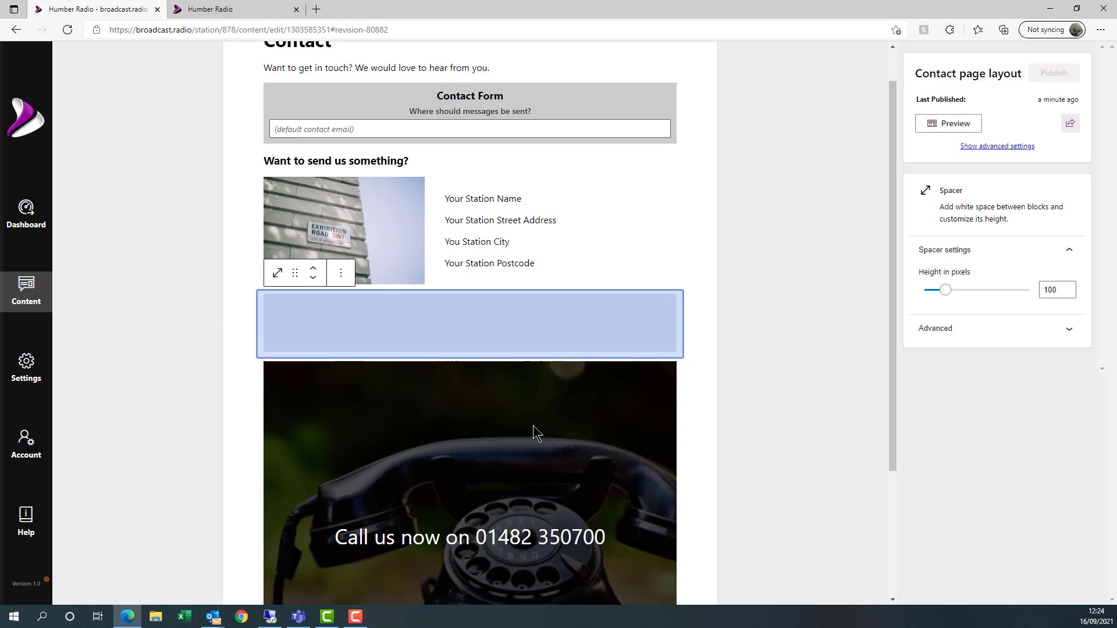
pyautogui.scroll(4, 522, 454)
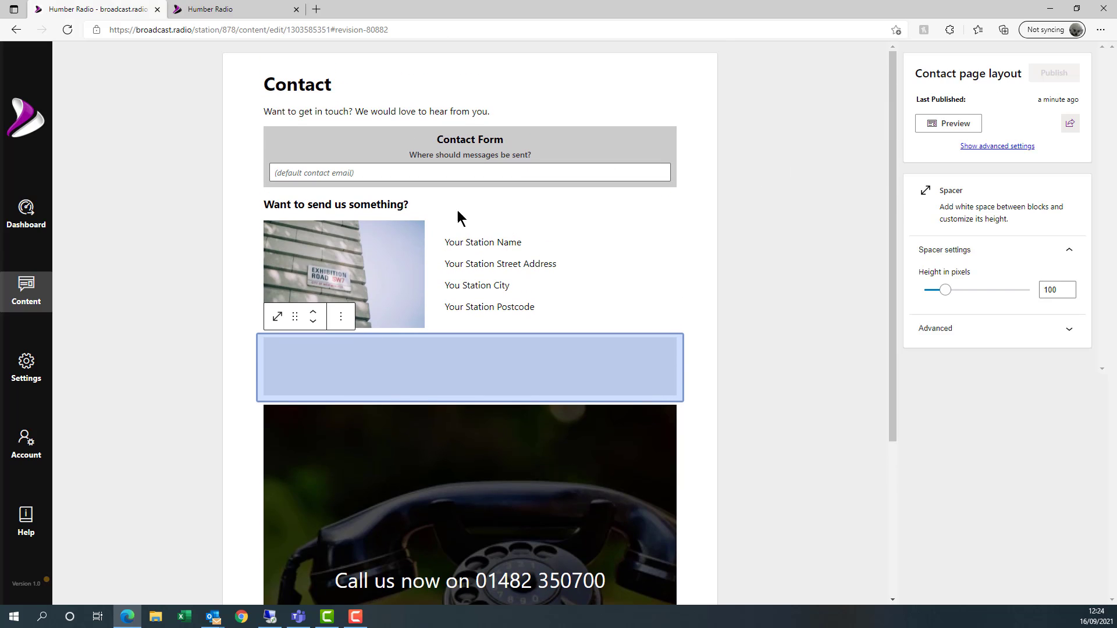
pyautogui.moveTo(466, 191)
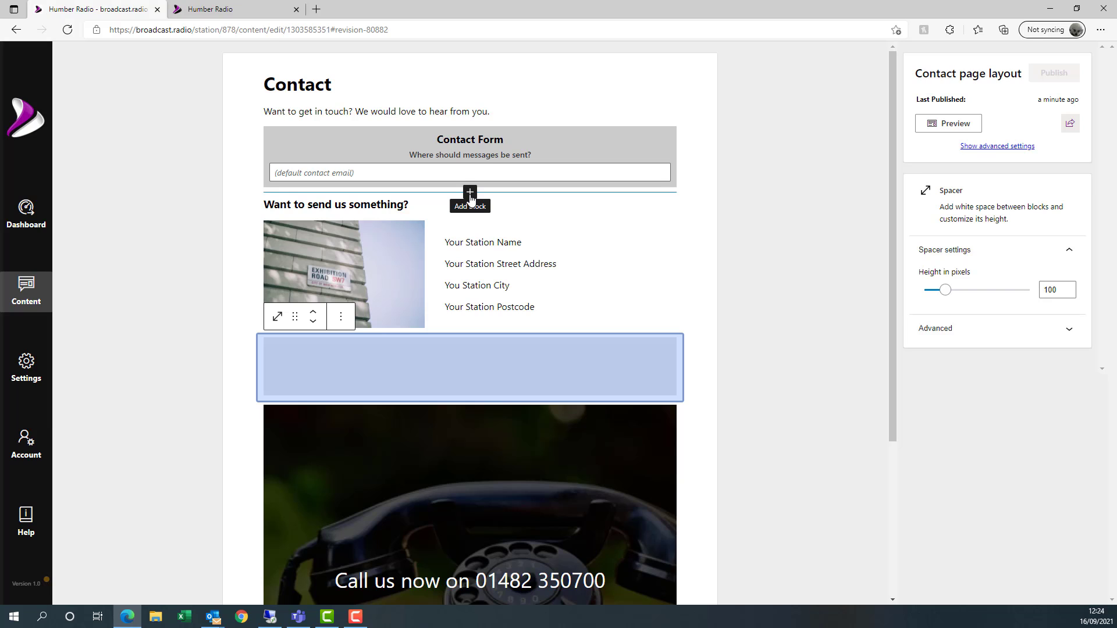
pyautogui.click(470, 195)
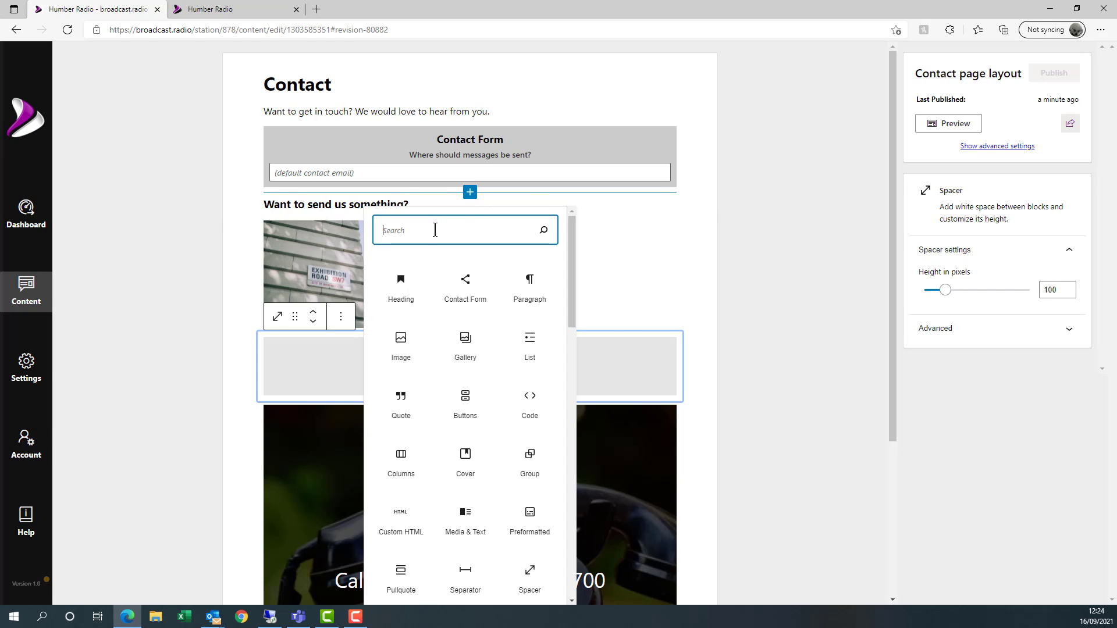
pyautogui.write('ht')
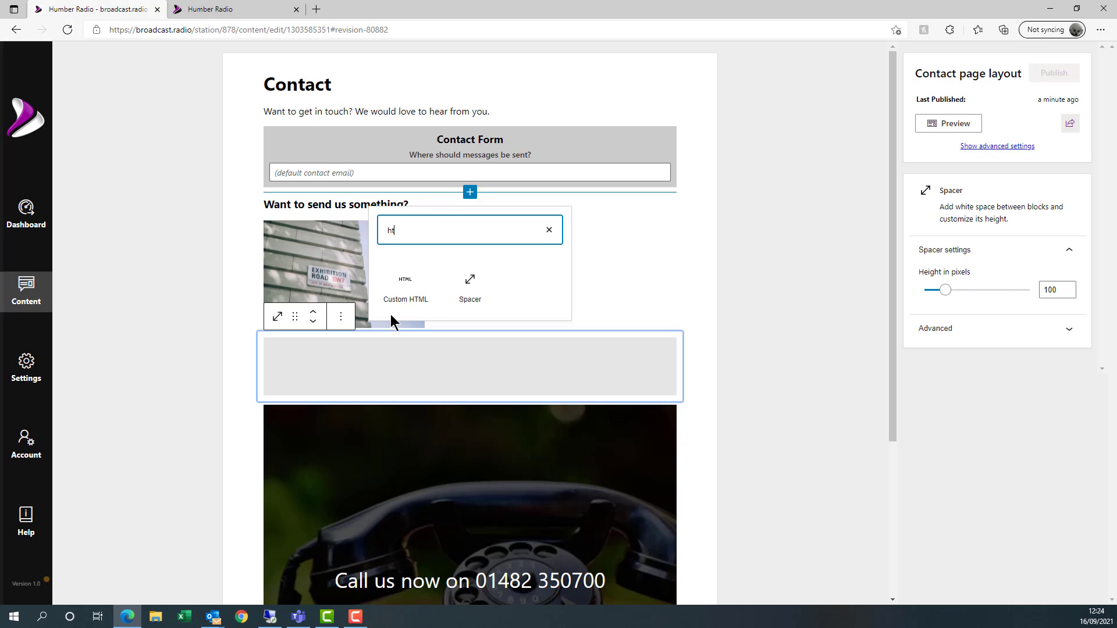
pyautogui.click(406, 286)
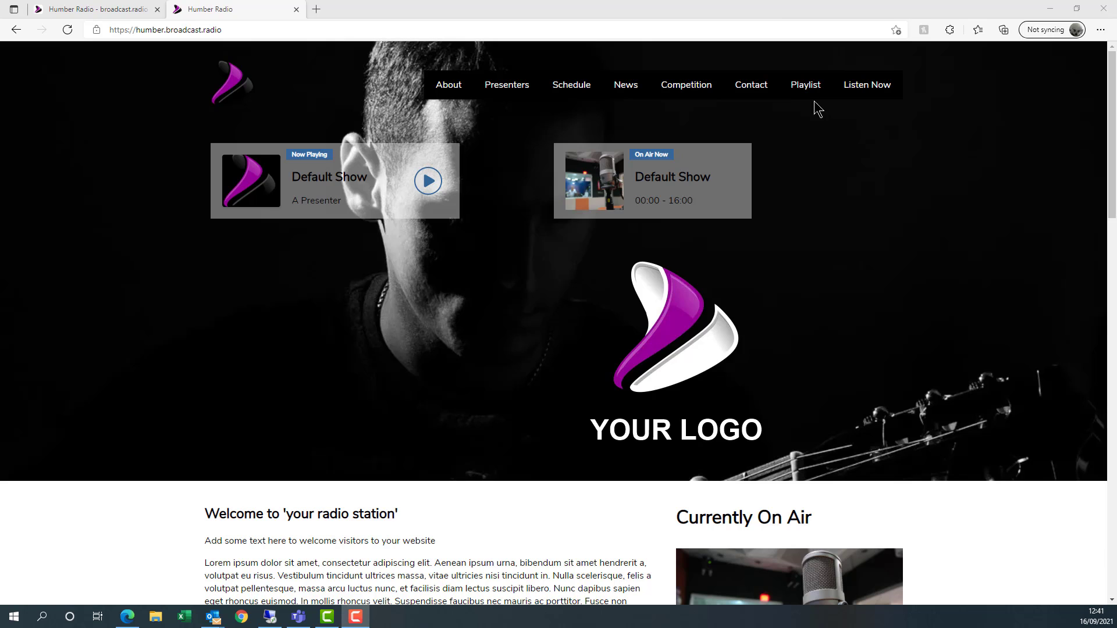
# - View the live Playlist page's placeholder text, then return to the station Dashboard
pyautogui.click(809, 85)
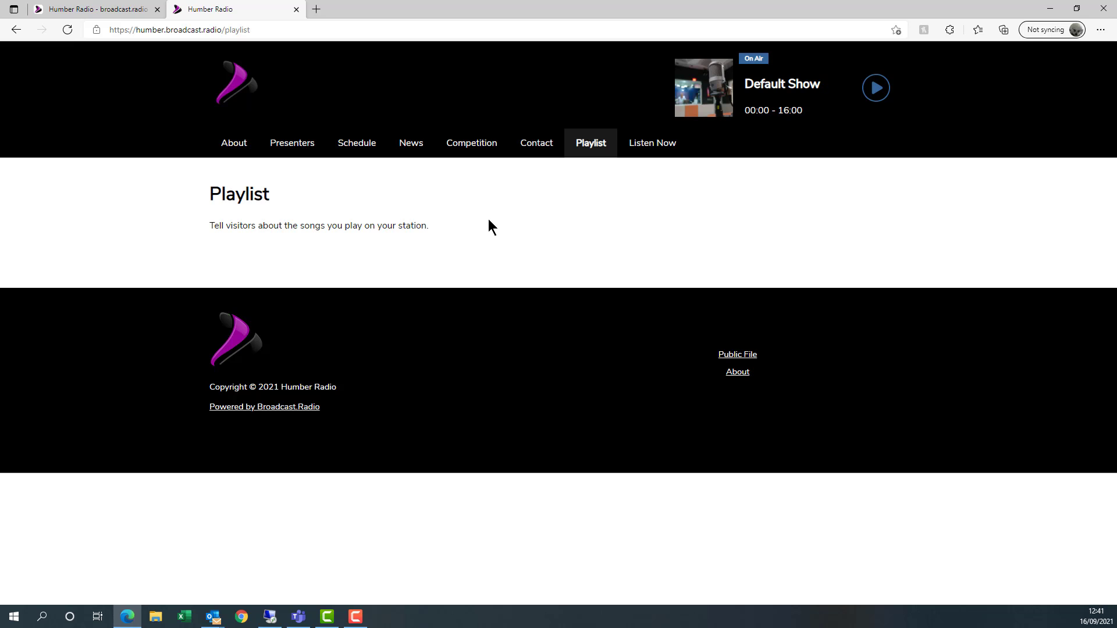
pyautogui.click(96, 8)
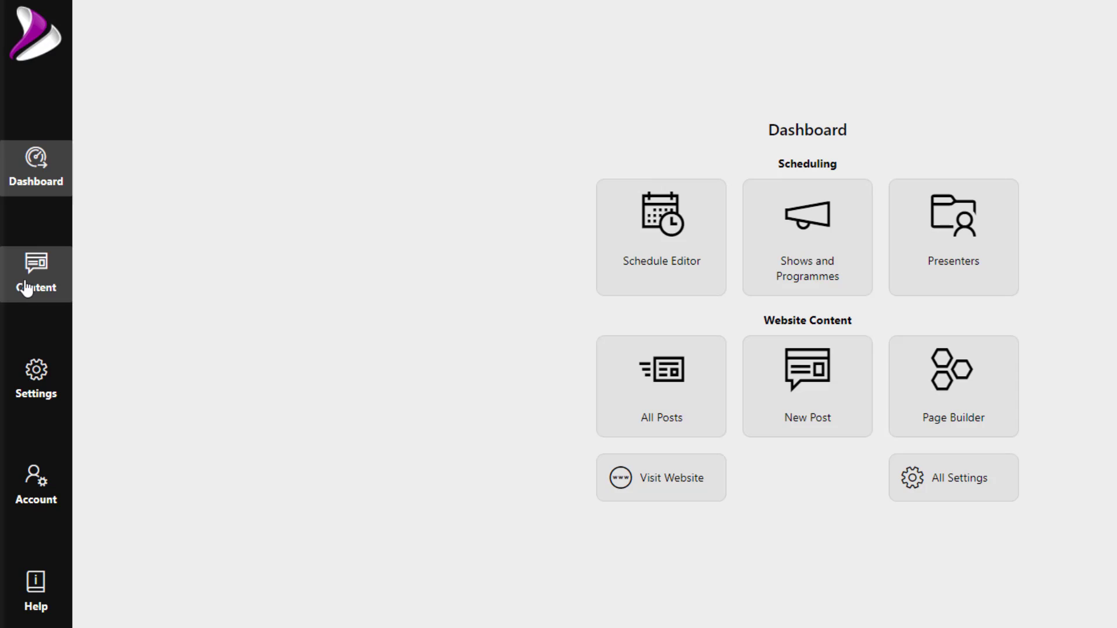
# - Go to Content > Website > Lists and open Playlist for editing
pyautogui.click(28, 283)
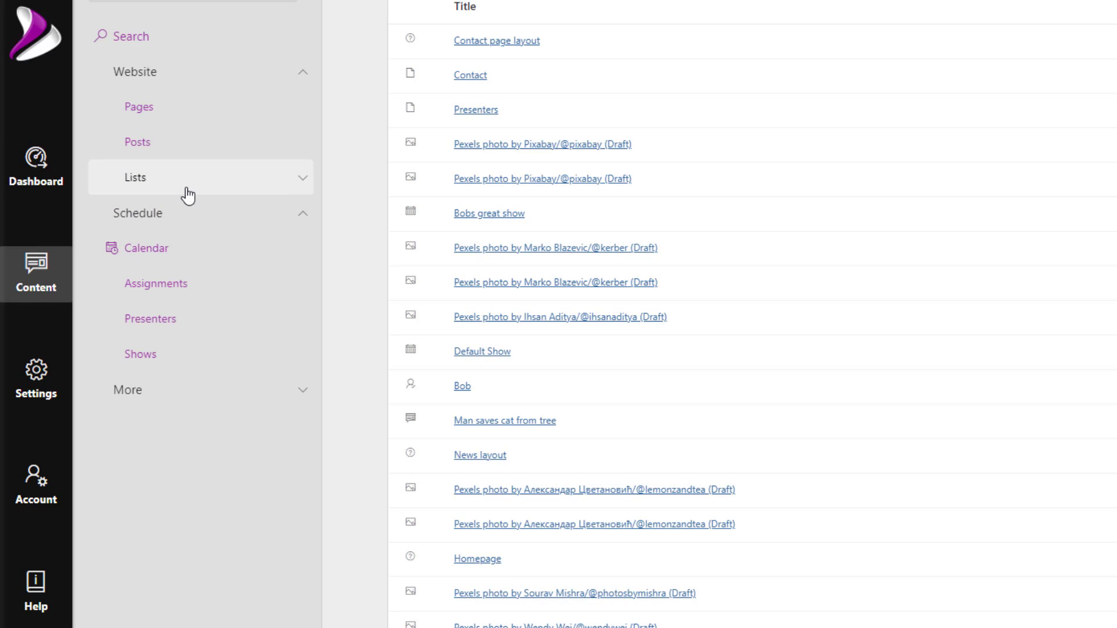
pyautogui.click(188, 194)
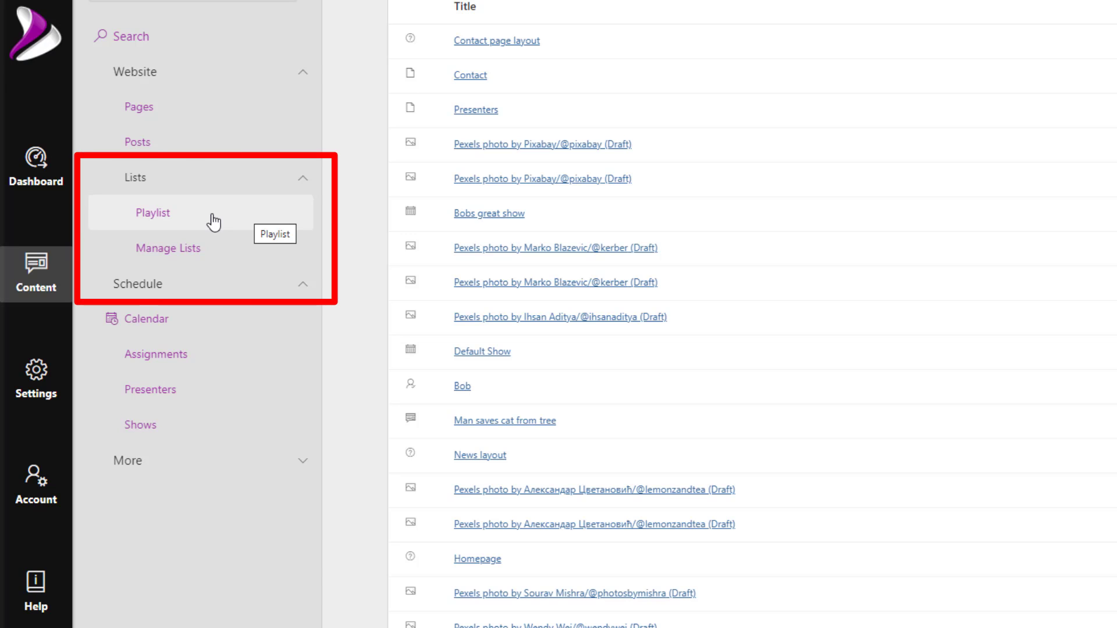
pyautogui.click(149, 221)
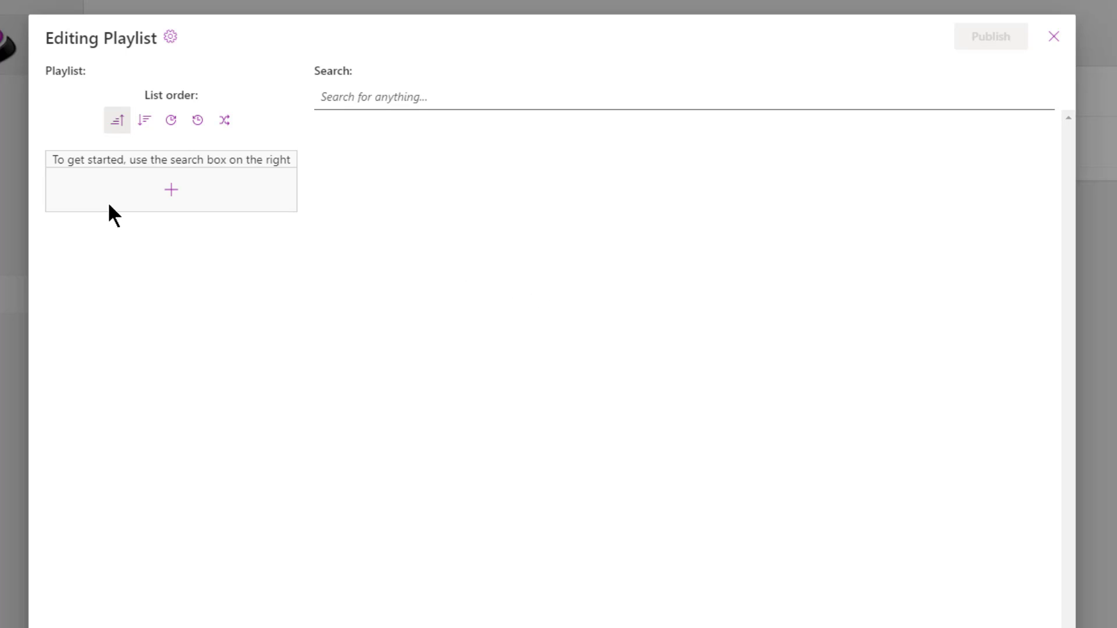
# - Add and save the playlist entry 'Spinning Around' by Kylie Minogue with its cover artwork
pyautogui.click(171, 192)
pyautogui.click(352, 75)
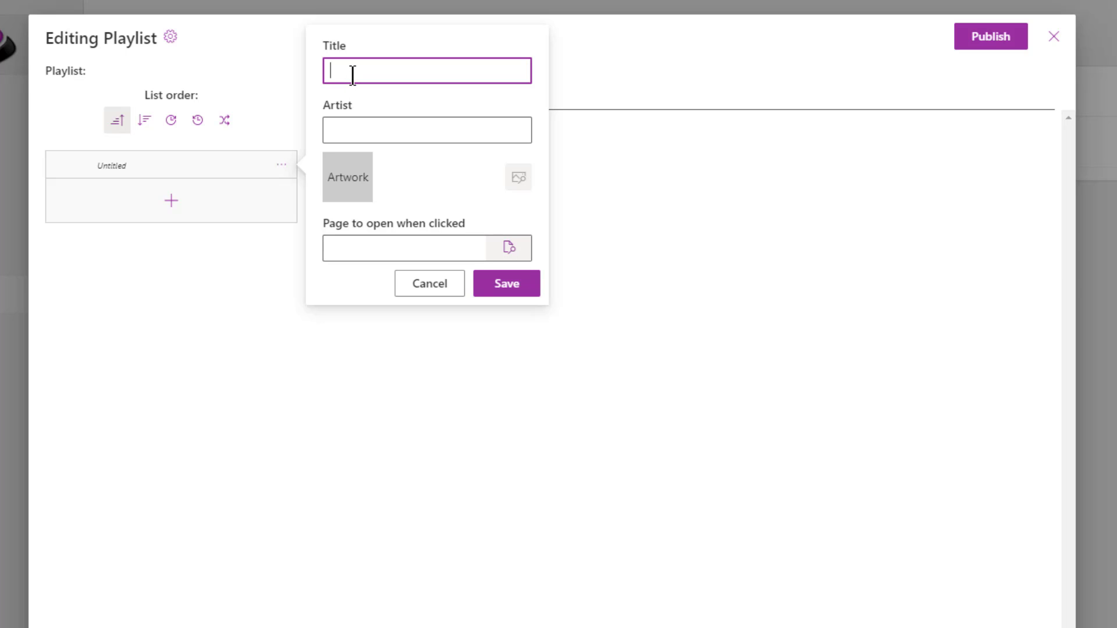
pyautogui.write('Spinning Araound')
pyautogui.press('BackSpace')
pyautogui.press('BackSpace')
pyautogui.press('BackSpace')
pyautogui.press('BackSpace')
pyautogui.press('BackSpace')
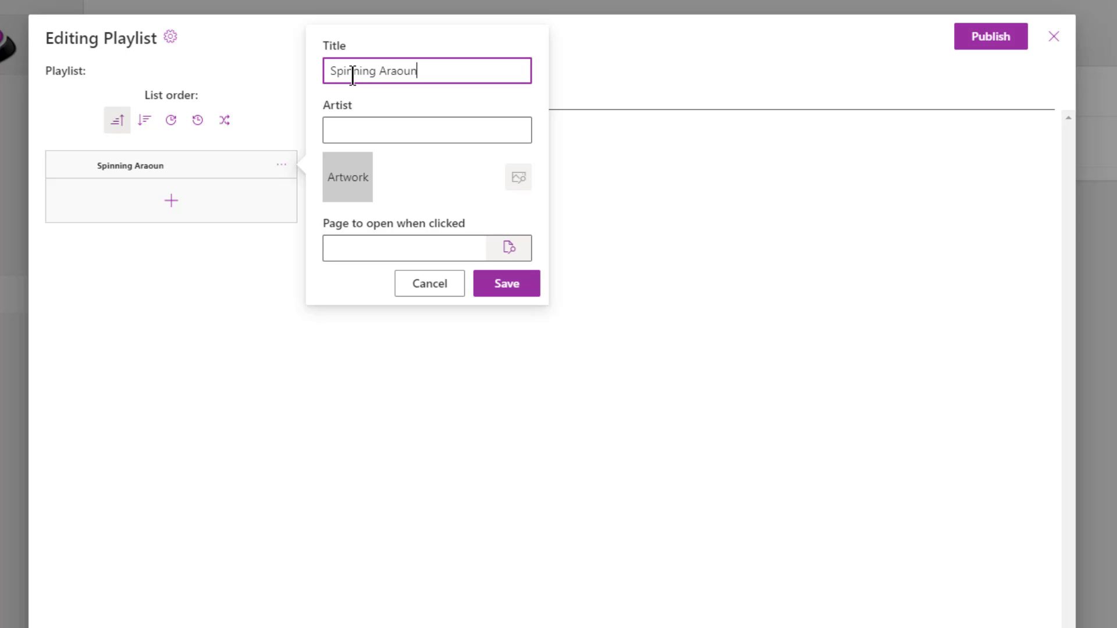
pyautogui.write('ound')
pyautogui.press('Tab')
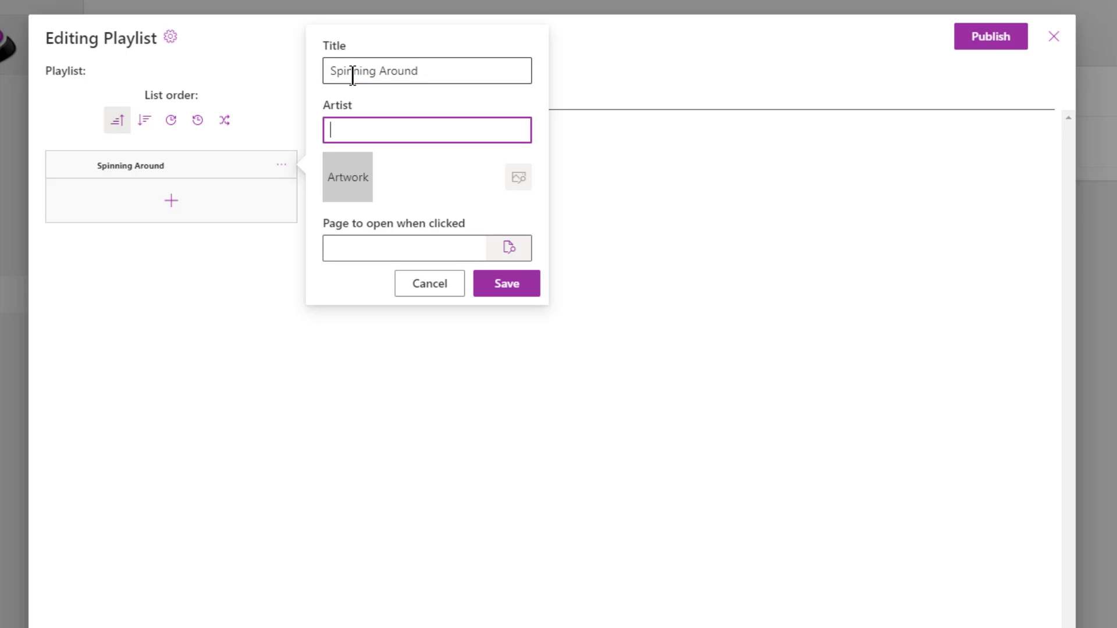
pyautogui.write('Kylie Min')
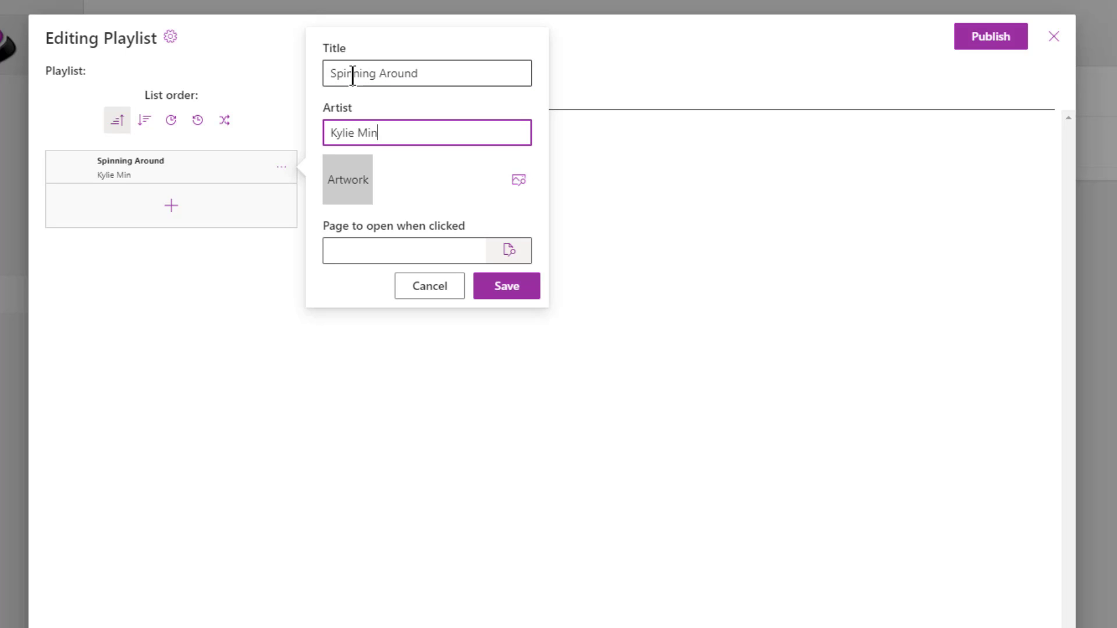
pyautogui.write('ogue')
pyautogui.click(384, 253)
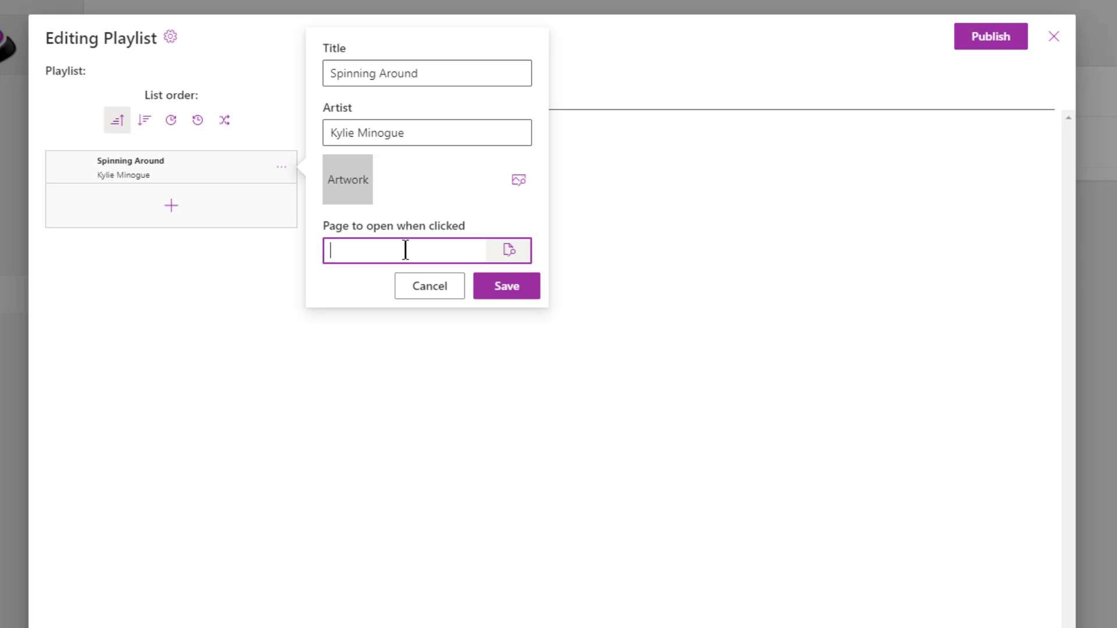
pyautogui.click(517, 195)
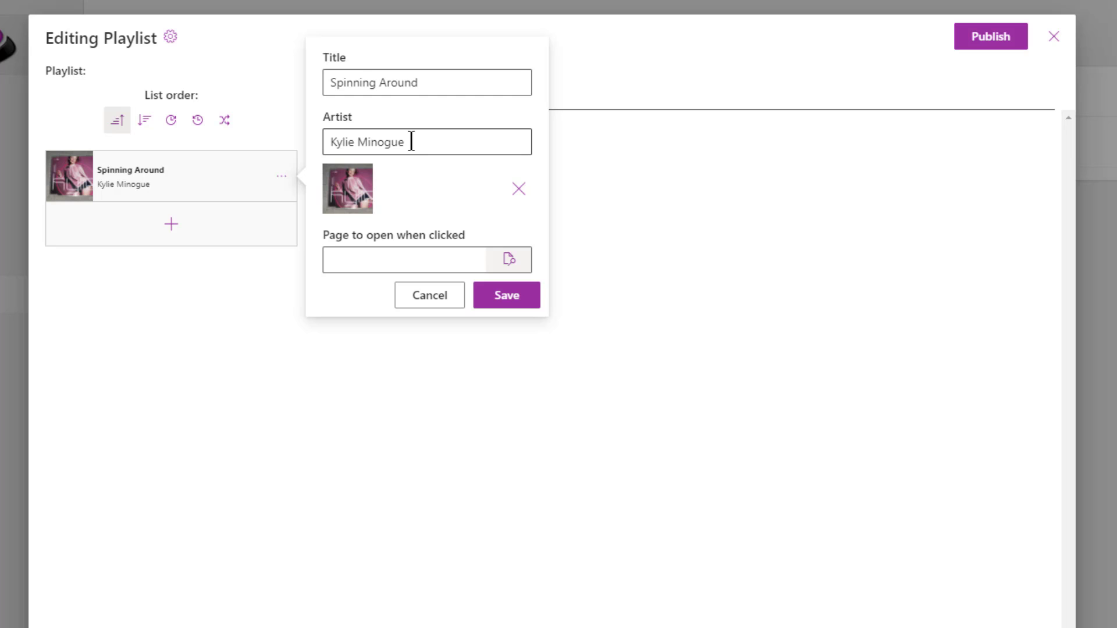
pyautogui.click(528, 303)
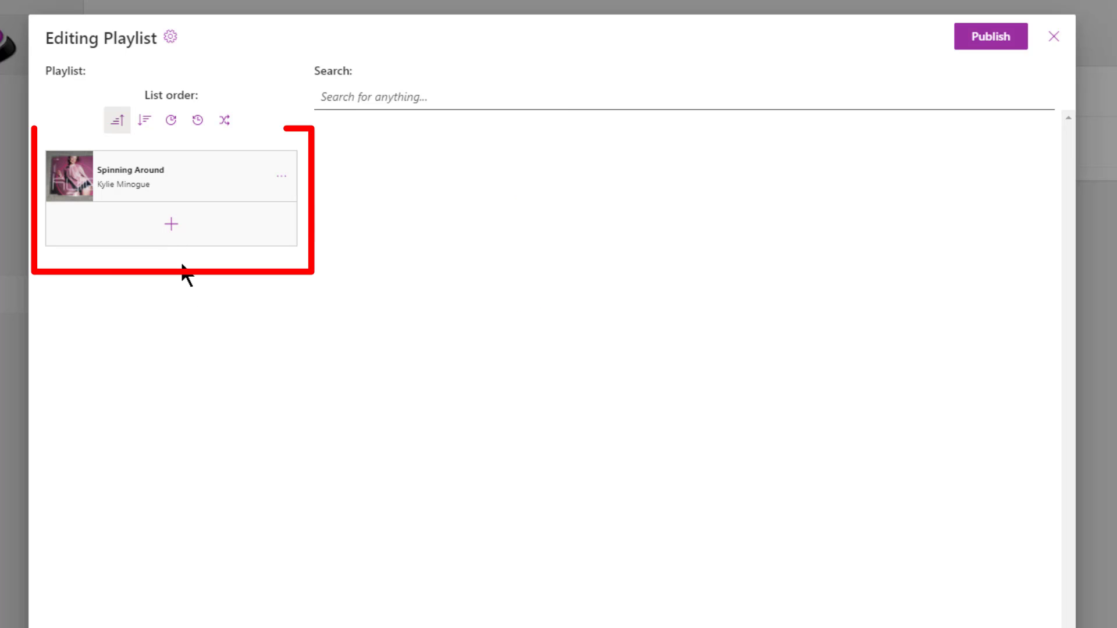
# - Add the remaining songs through Your Girlfriend and publish the six-track playlist
pyautogui.click(175, 232)
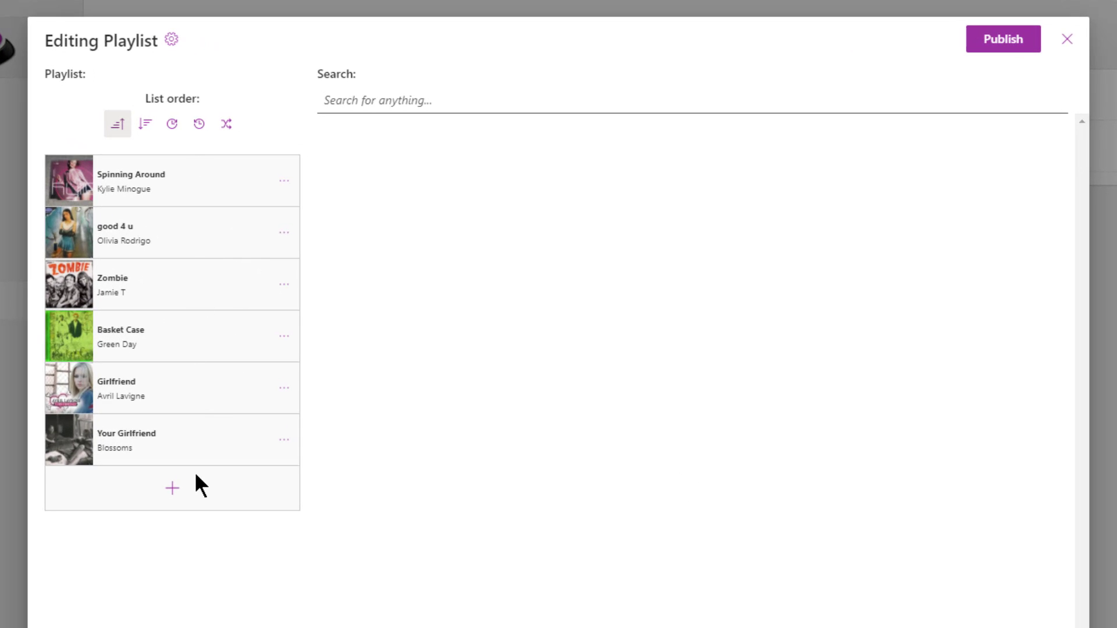
pyautogui.click(989, 41)
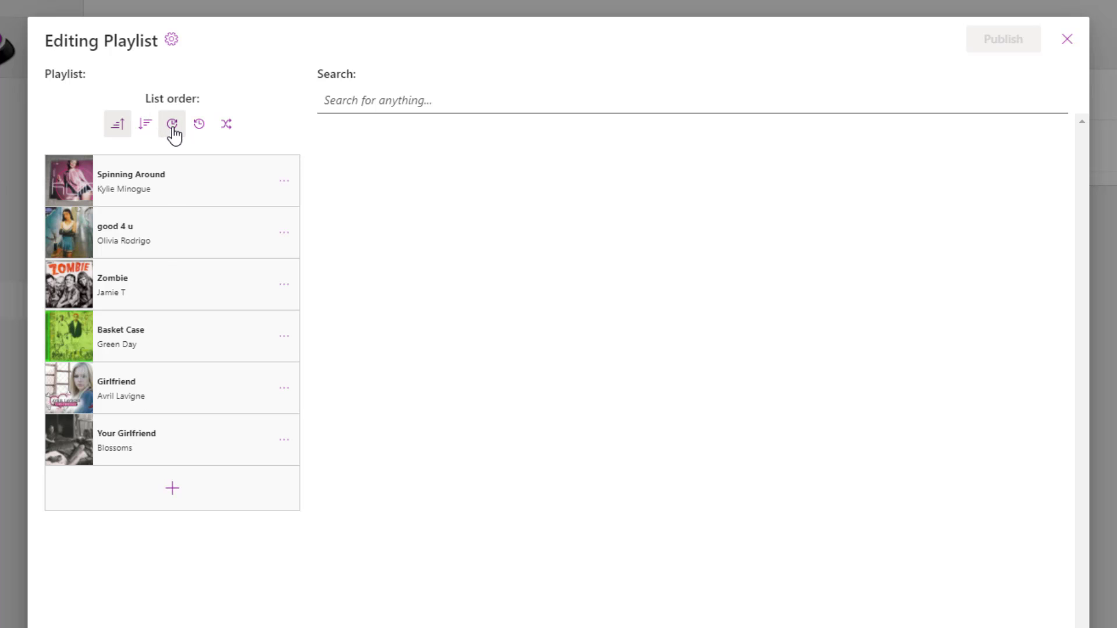
# - Set the playlist's list order to shuffle and publish the change
pyautogui.click(173, 133)
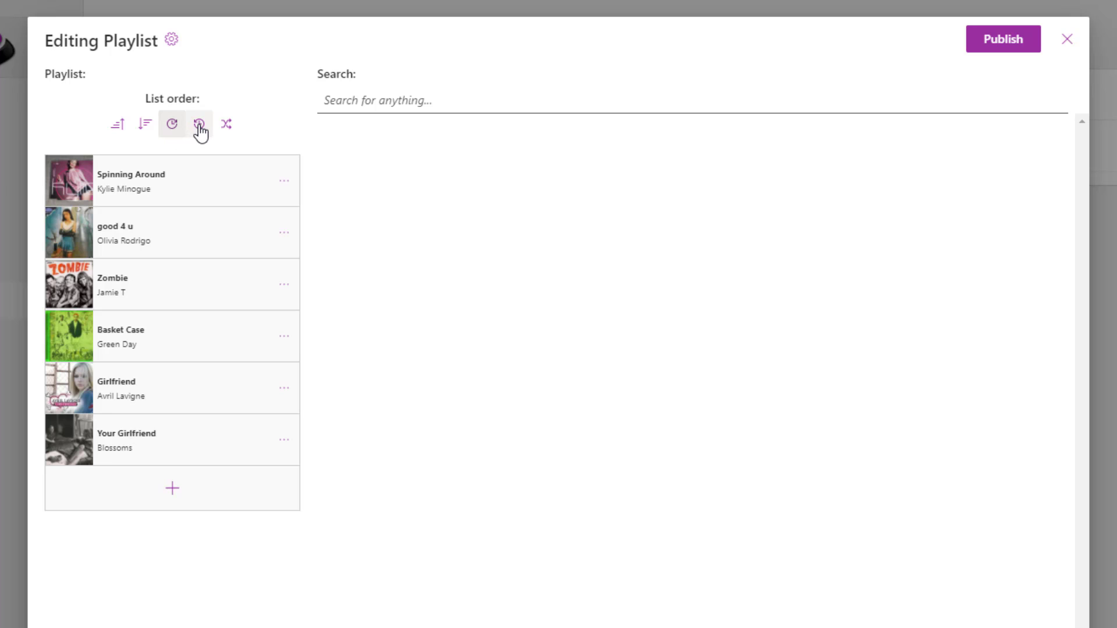
pyautogui.click(199, 128)
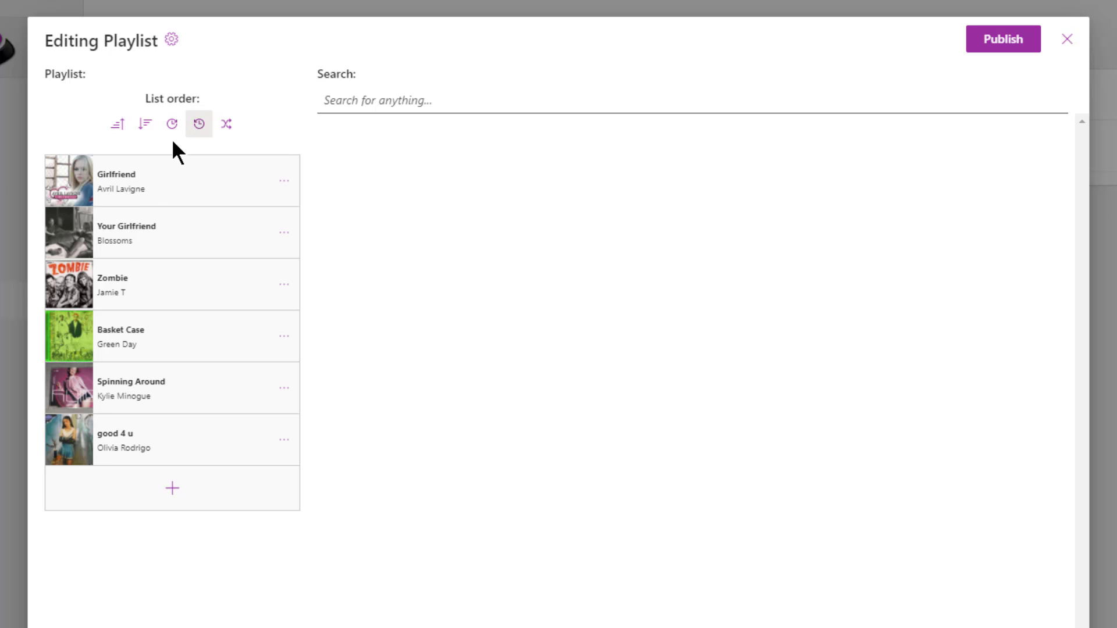
pyautogui.click(173, 131)
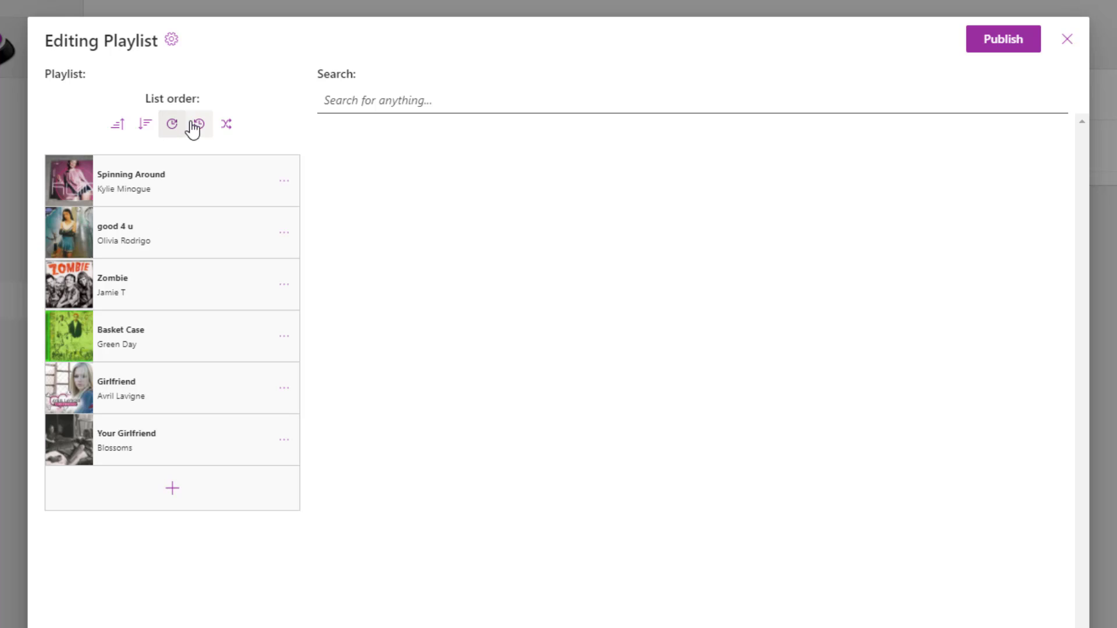
pyautogui.click(199, 125)
pyautogui.click(227, 130)
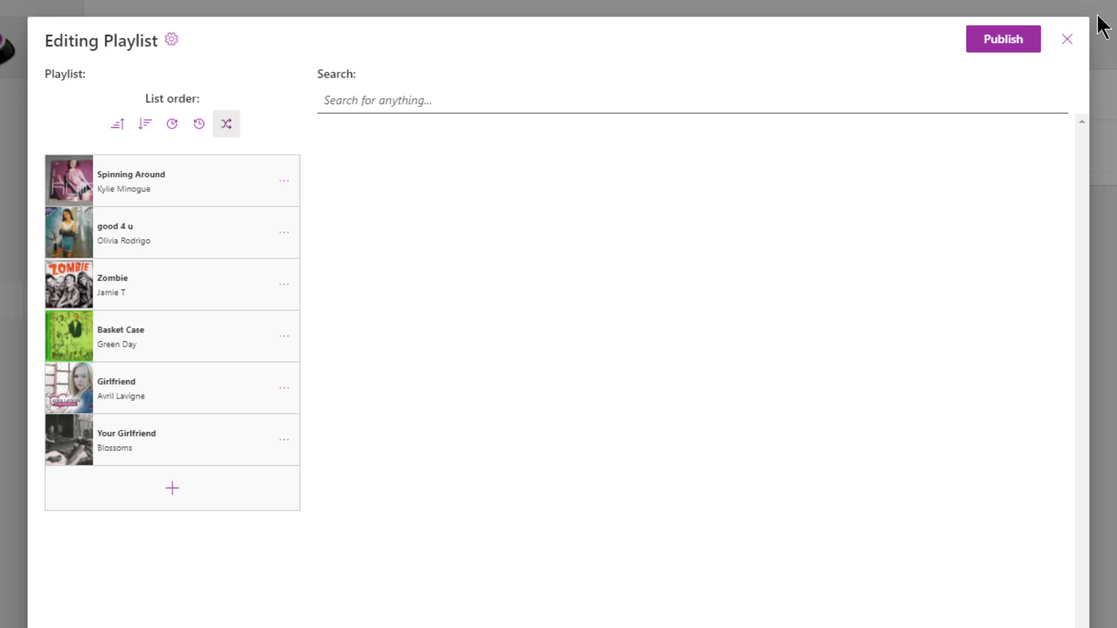
pyautogui.click(1005, 45)
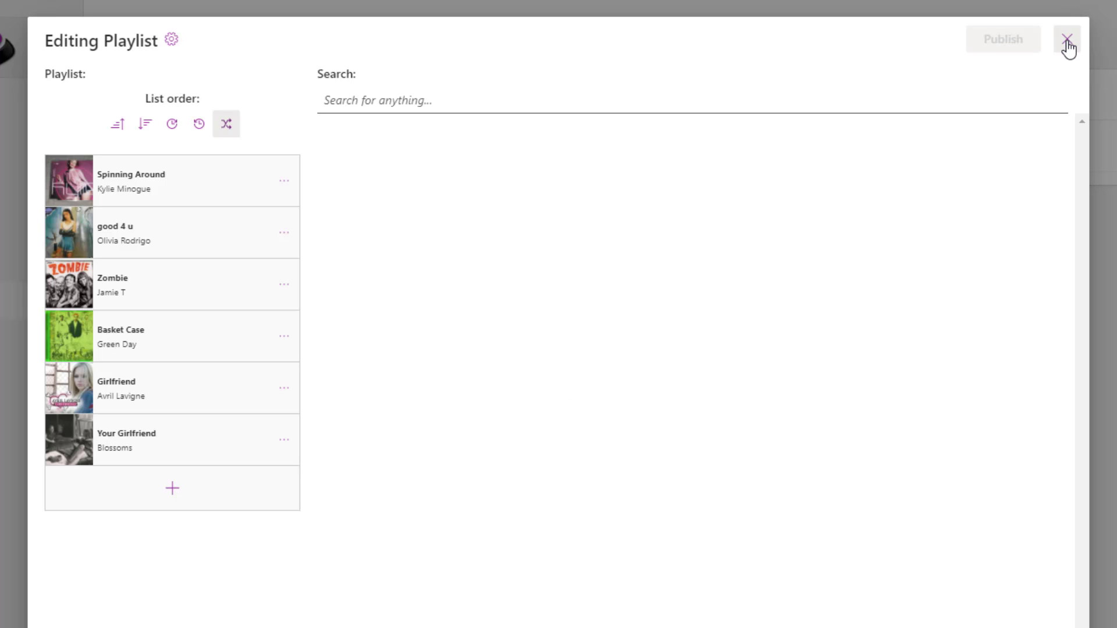
# - Close the playlist editor and start a new playlist from the Lists page
pyautogui.click(1067, 45)
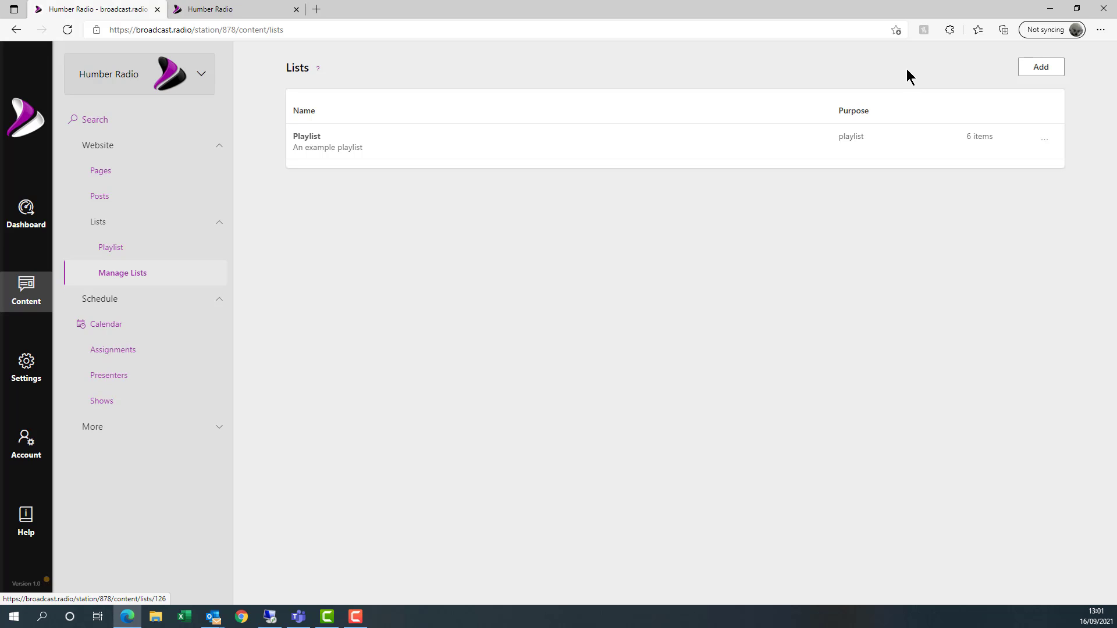
pyautogui.click(136, 279)
pyautogui.click(1041, 67)
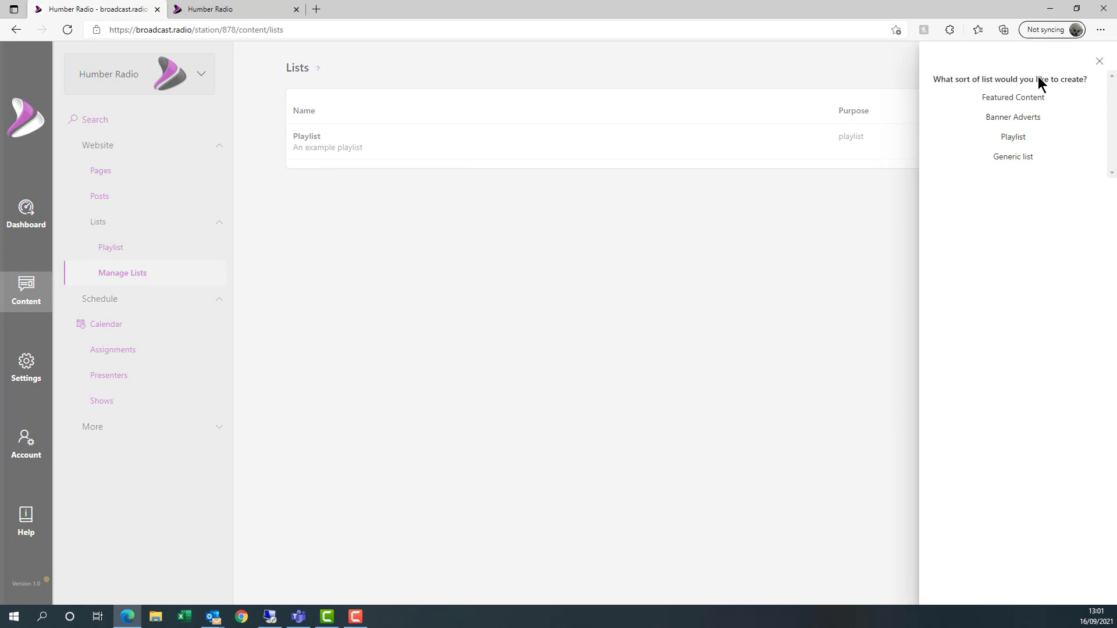
pyautogui.click(1023, 142)
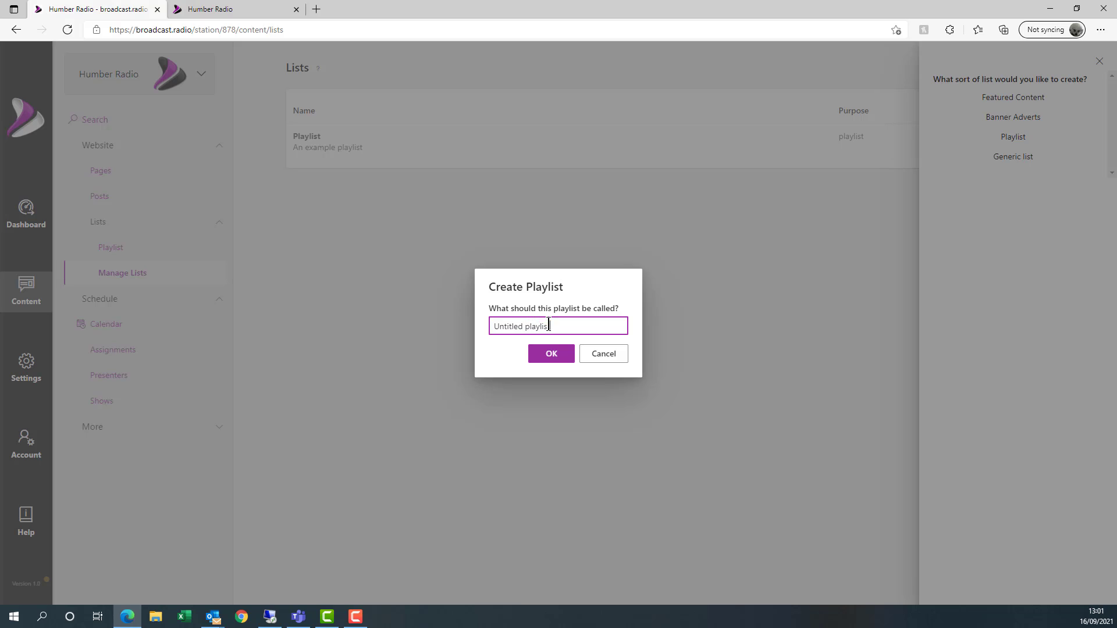
# - Create the new playlist named 'Song of week' and open its row options
pyautogui.moveTo(560, 325); pyautogui.dragTo(455, 317)
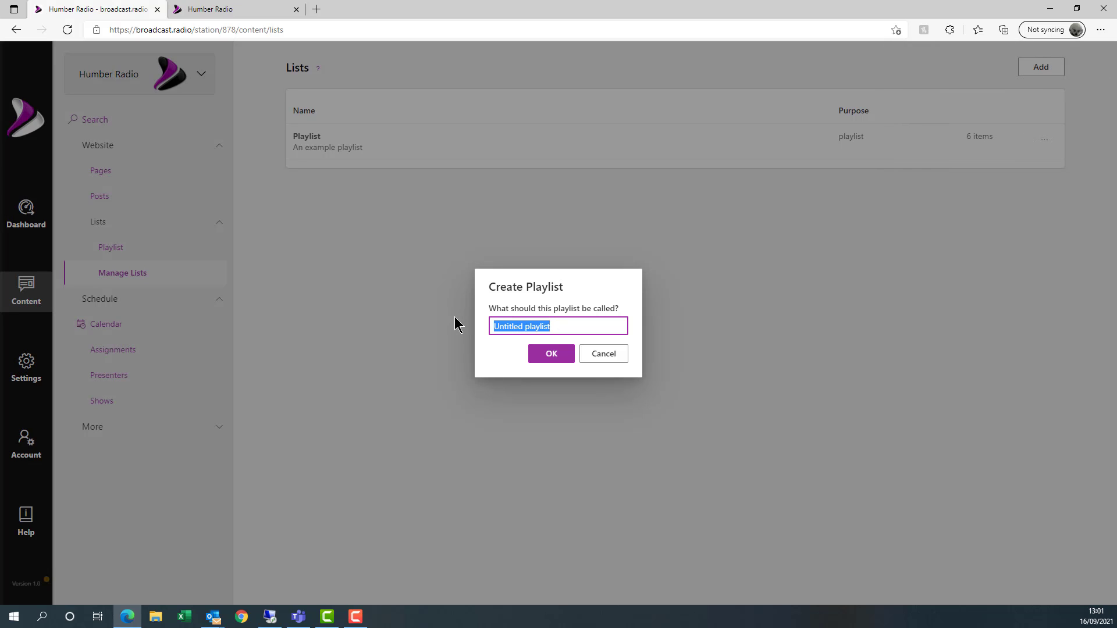
pyautogui.write('Soong')
pyautogui.press('BackSpace')
pyautogui.press('BackSpace')
pyautogui.write('ng of week')
pyautogui.rightClick(456, 324)
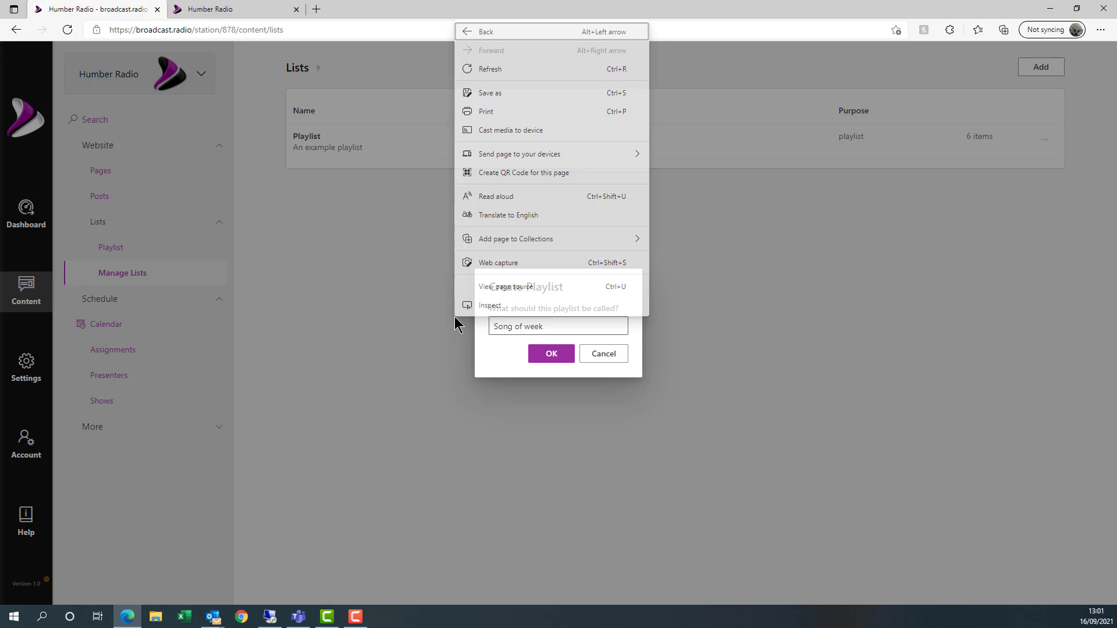
pyautogui.click(550, 351)
pyautogui.click(551, 354)
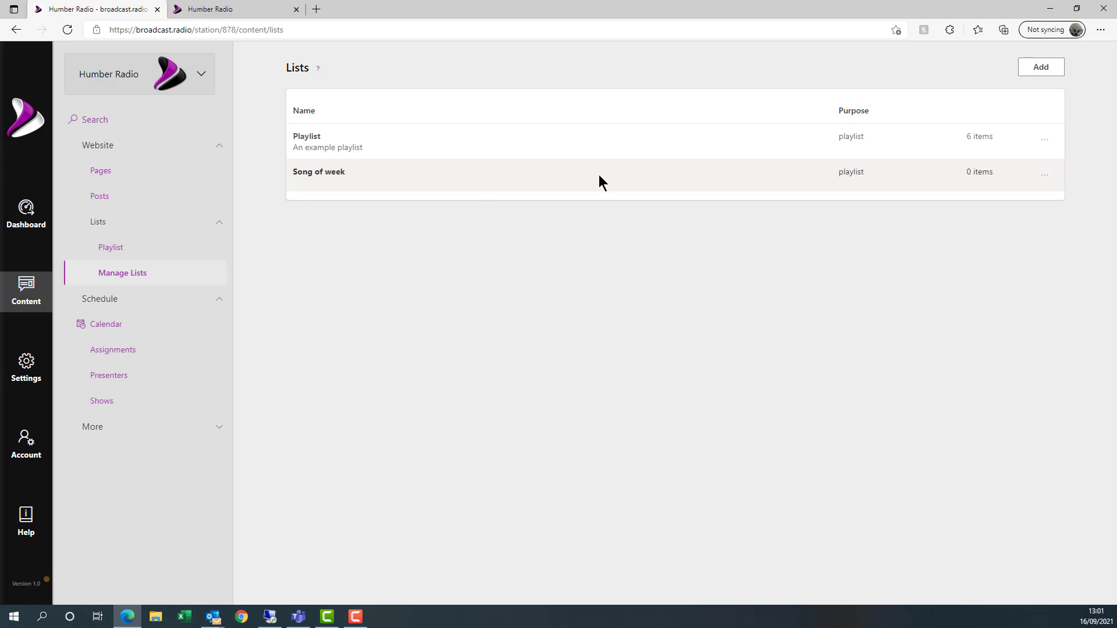
pyautogui.click(1047, 180)
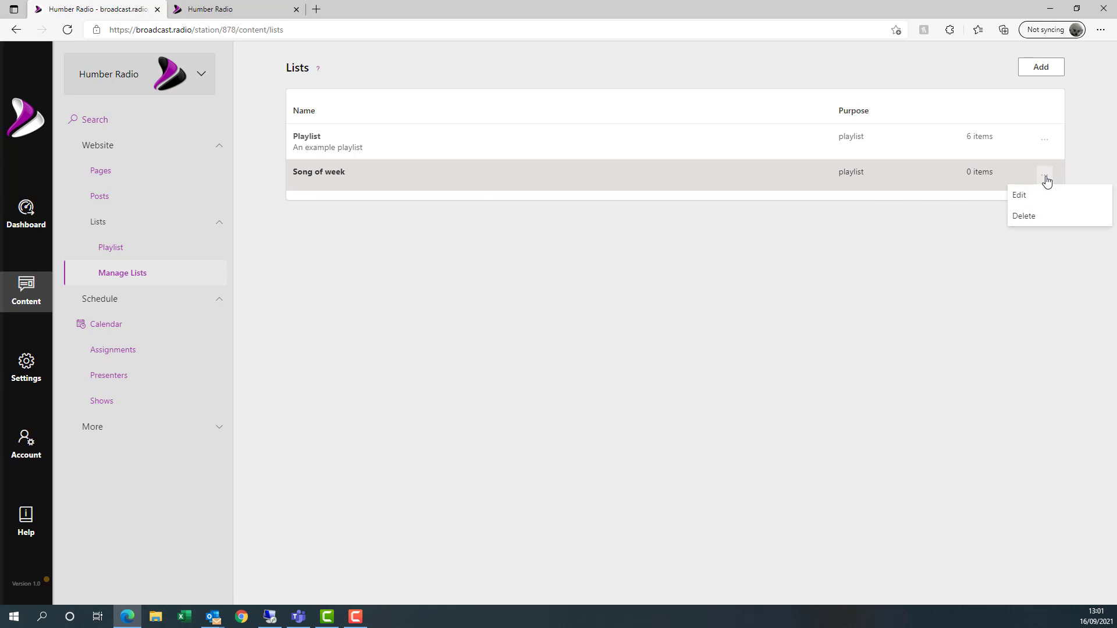
# - Edit Song of week and add a new entry with artist Rihanna
pyautogui.click(1023, 195)
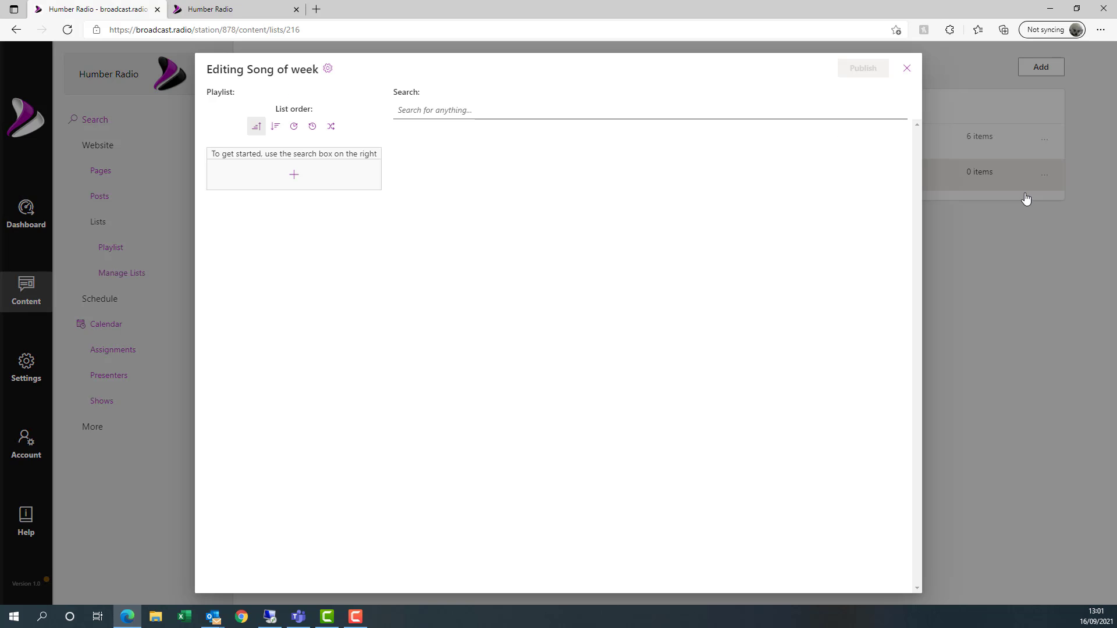
pyautogui.click(294, 177)
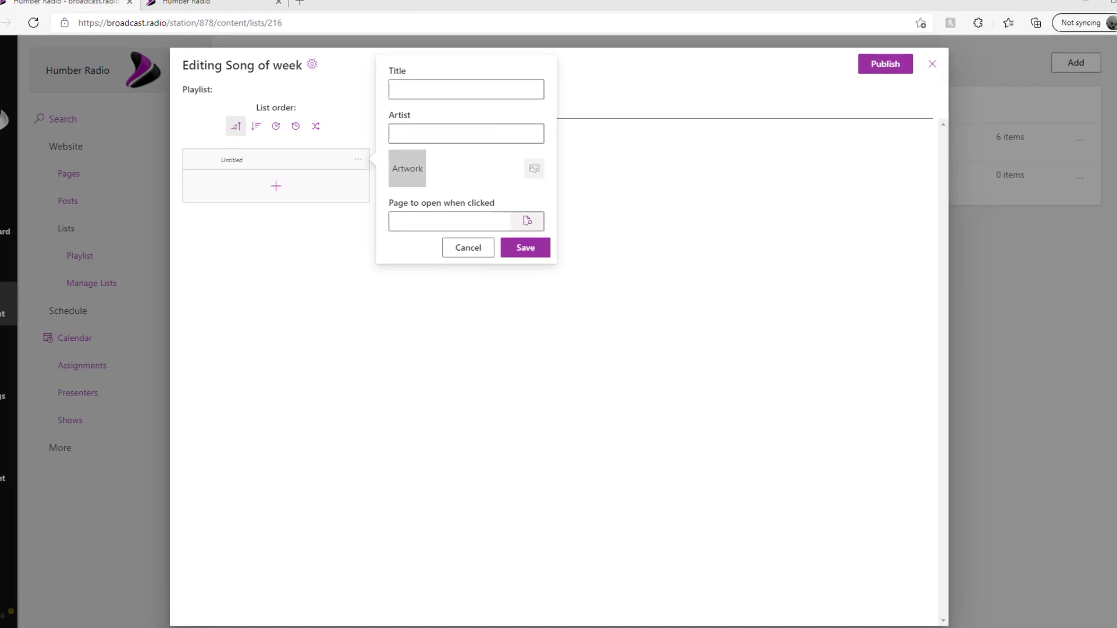
pyautogui.click(427, 87)
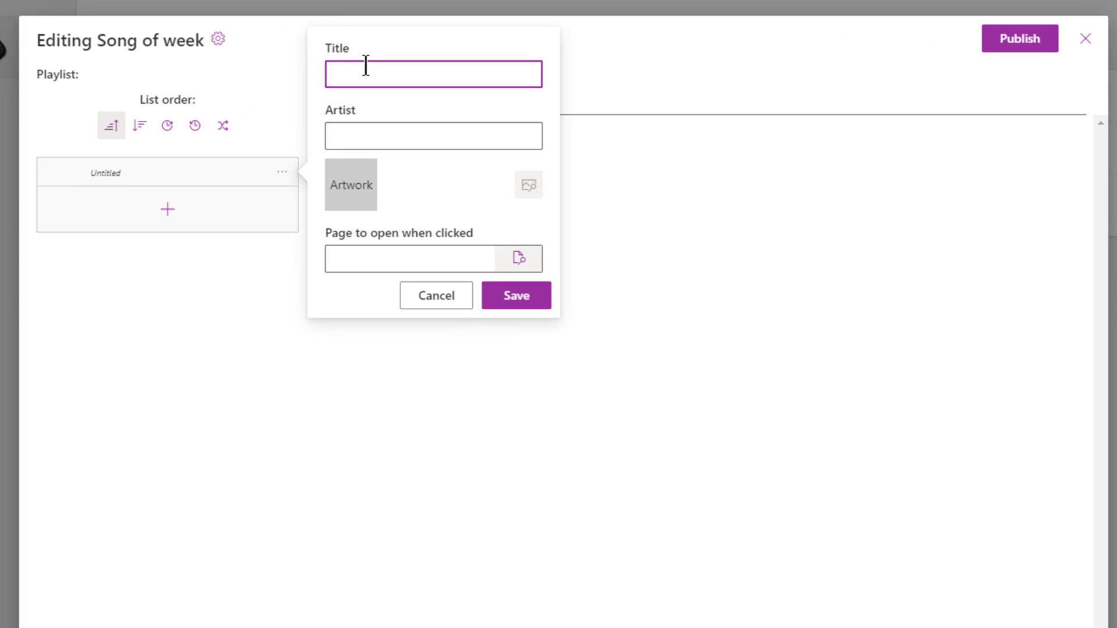
pyautogui.write('Umrella')
pyautogui.press('Tab')
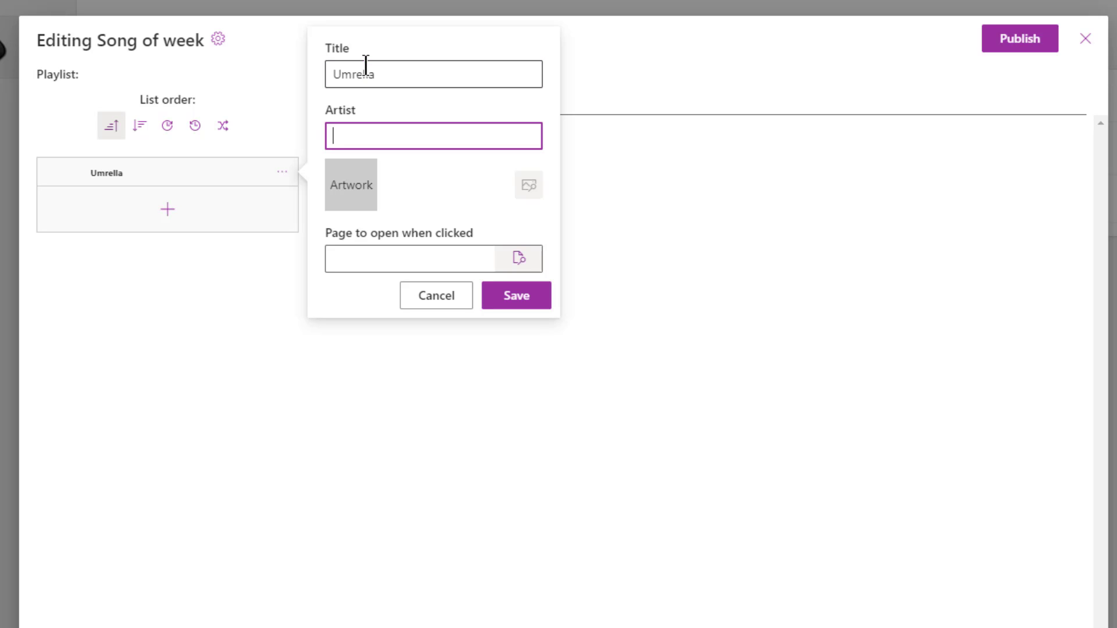
pyautogui.write('Rihanna')
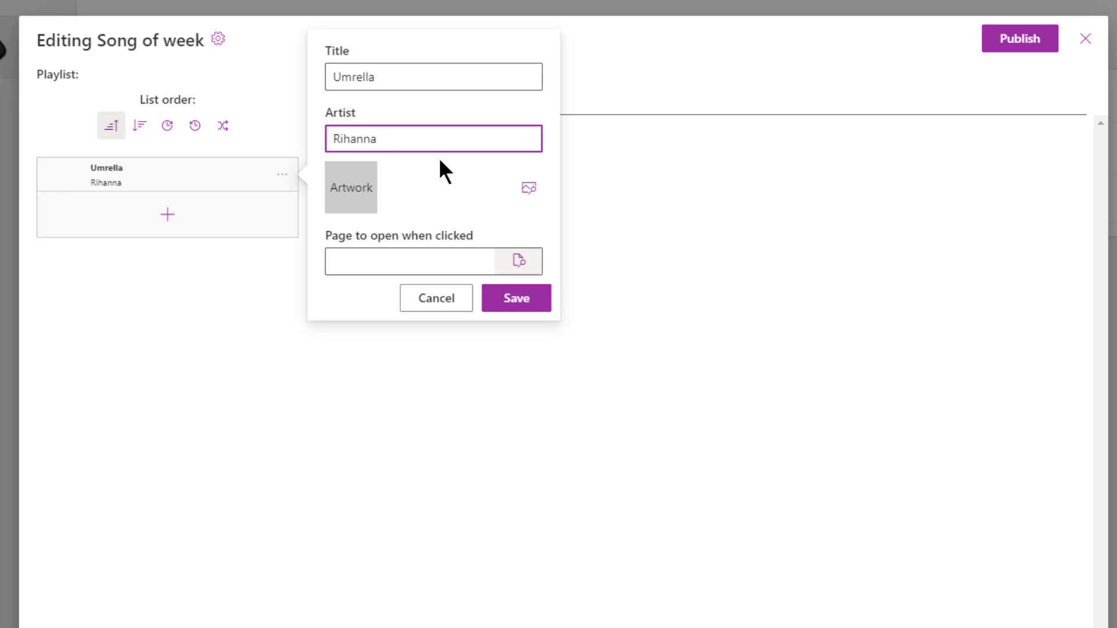
pyautogui.click(530, 189)
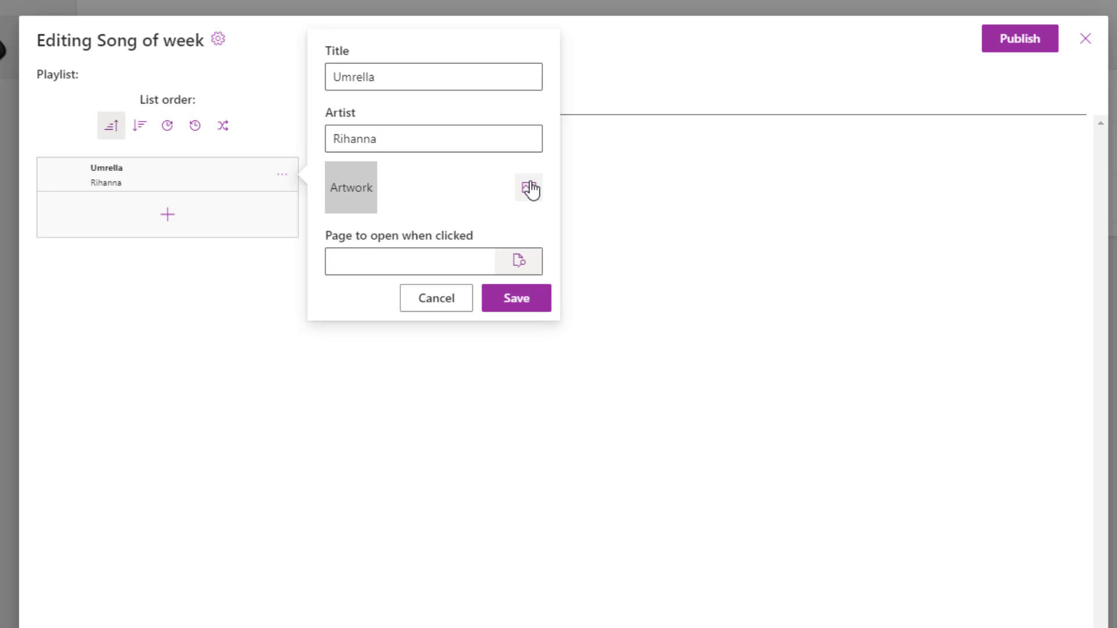
# - Correct the title to 'Umbrella', fetch its cover artwork, save, and publish the list
pyautogui.click(391, 77)
pyautogui.press('BackSpace')
pyautogui.press('BackSpace')
pyautogui.press('BackSpace')
pyautogui.press('BackSpace')
pyautogui.press('BackSpace')
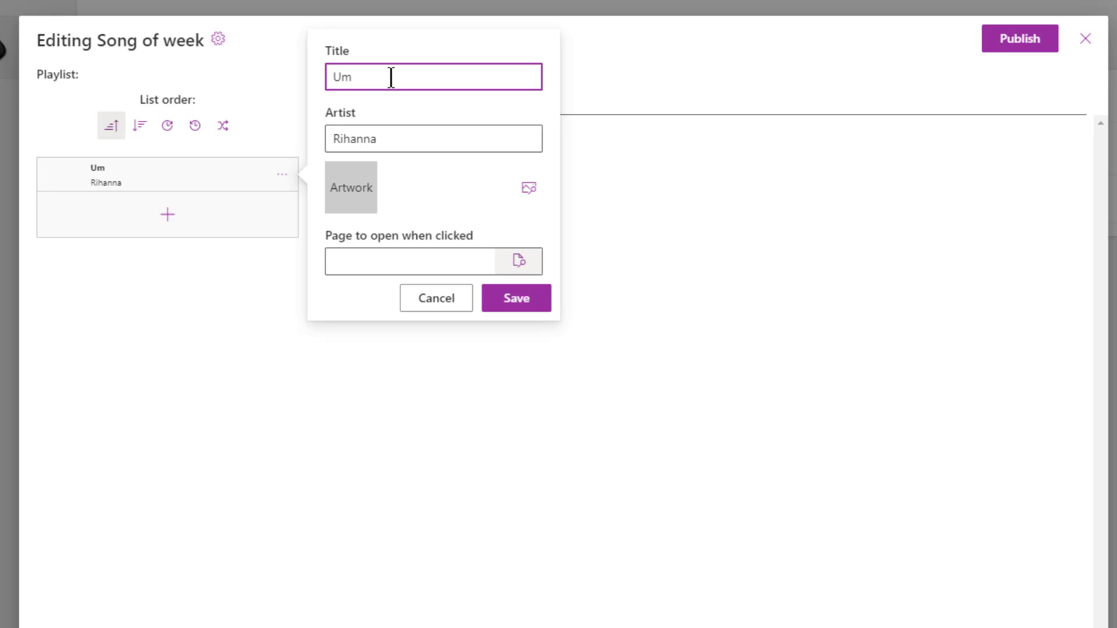
pyautogui.write('brella')
pyautogui.click(530, 187)
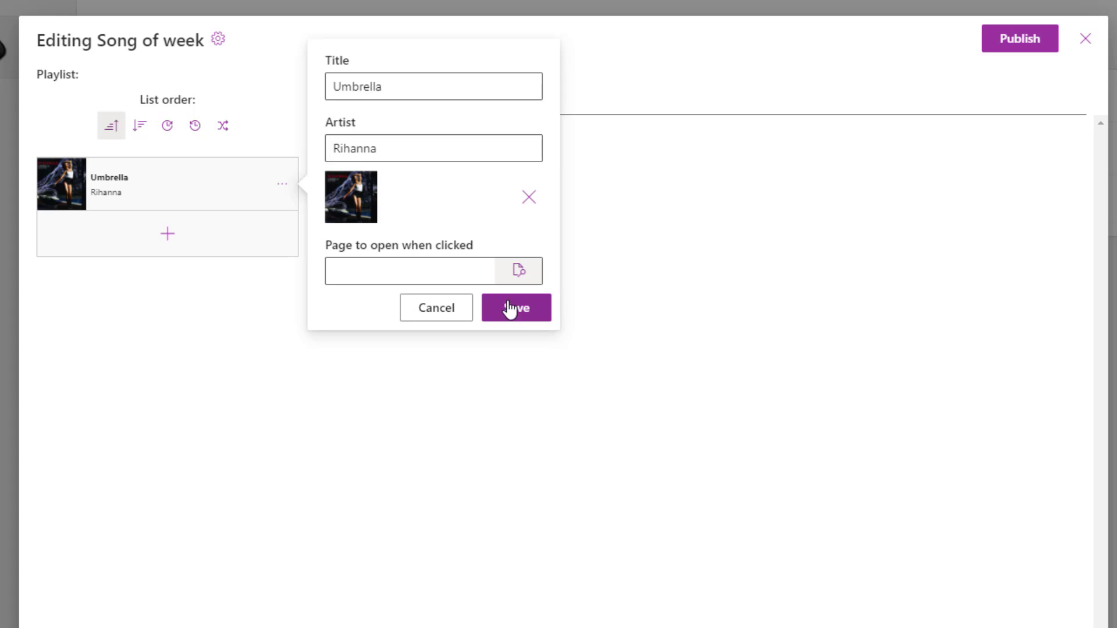
pyautogui.click(529, 319)
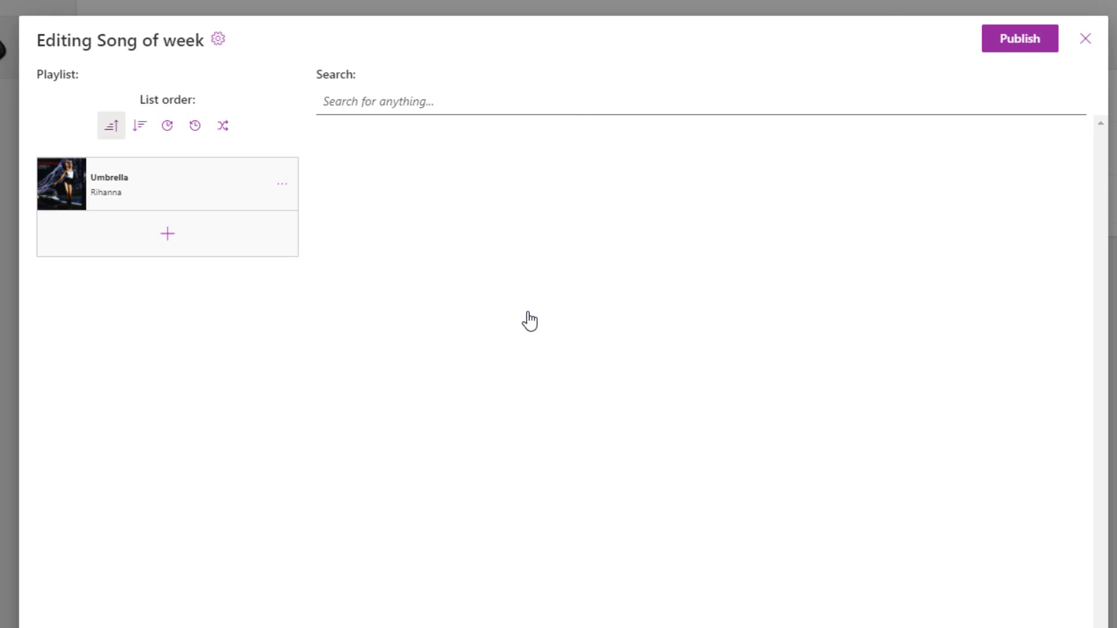
pyautogui.click(998, 44)
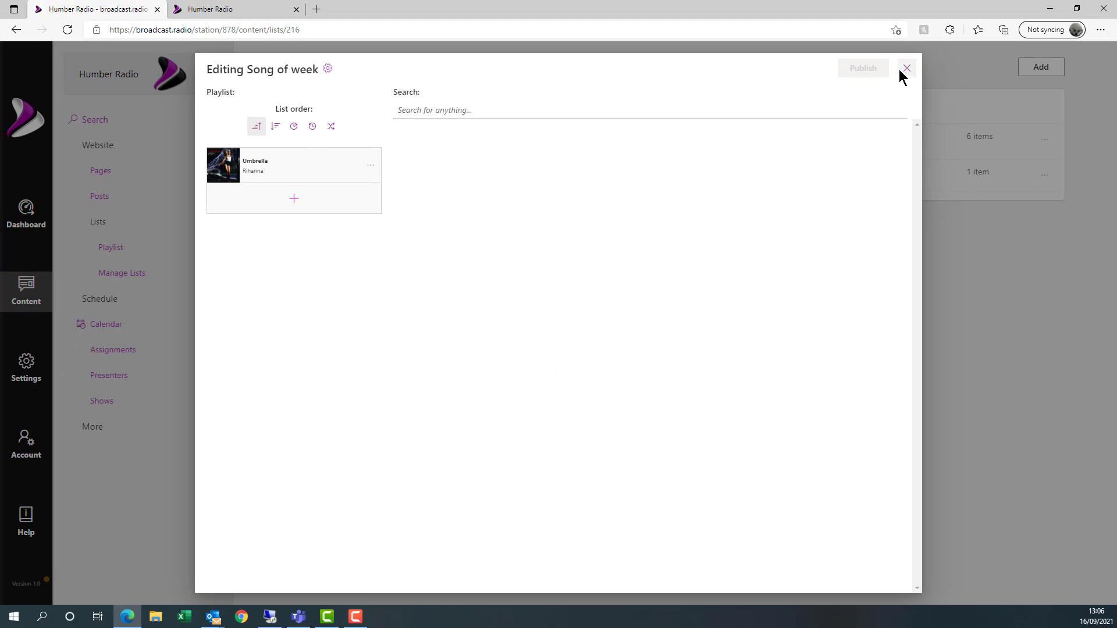
# - Close the Song of week editor, check the live Playlist page, then open the website Pages list
pyautogui.click(905, 69)
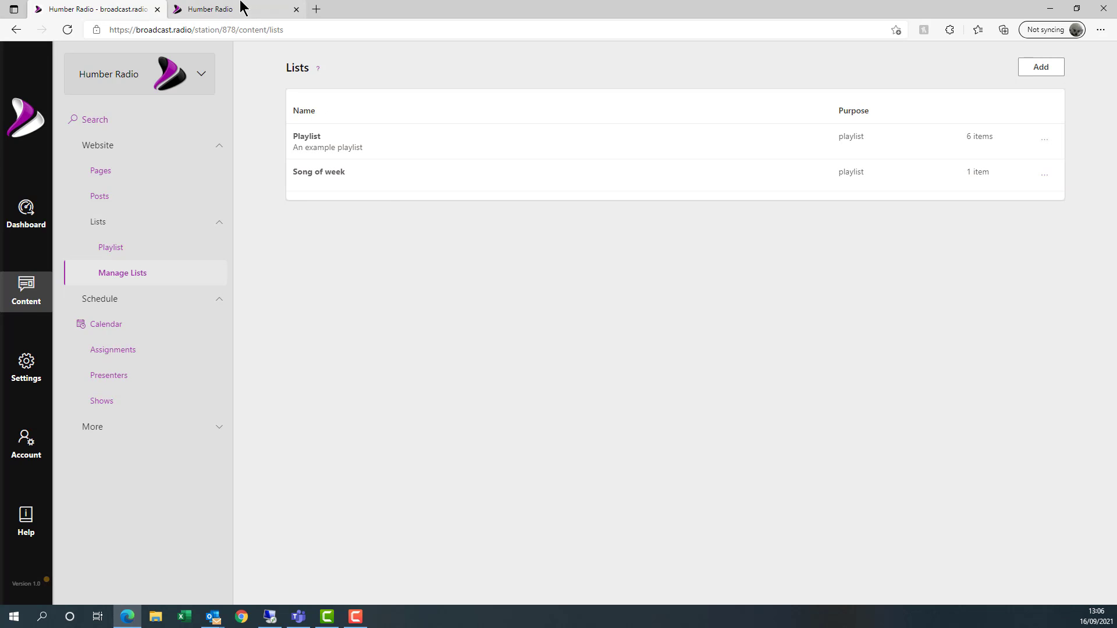
pyautogui.click(241, 8)
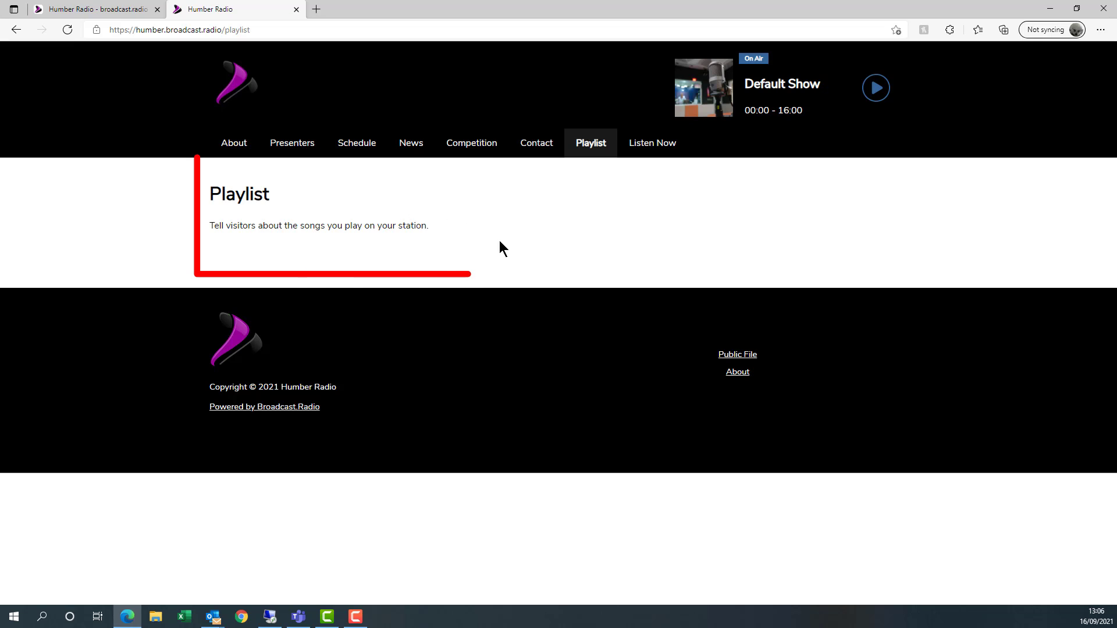
pyautogui.click(93, 12)
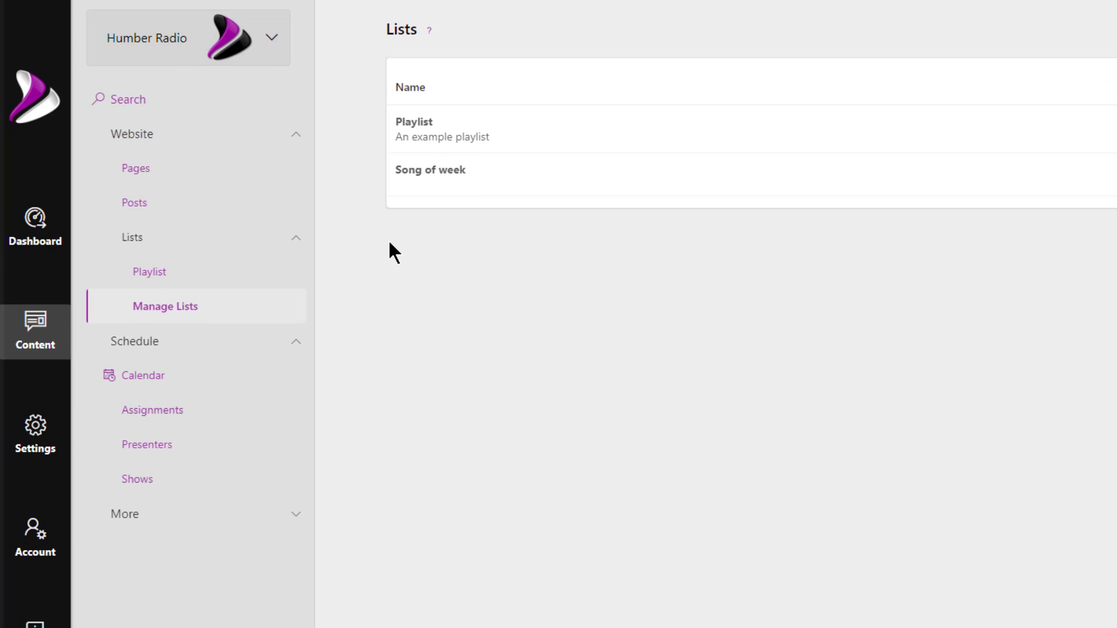
pyautogui.click(37, 333)
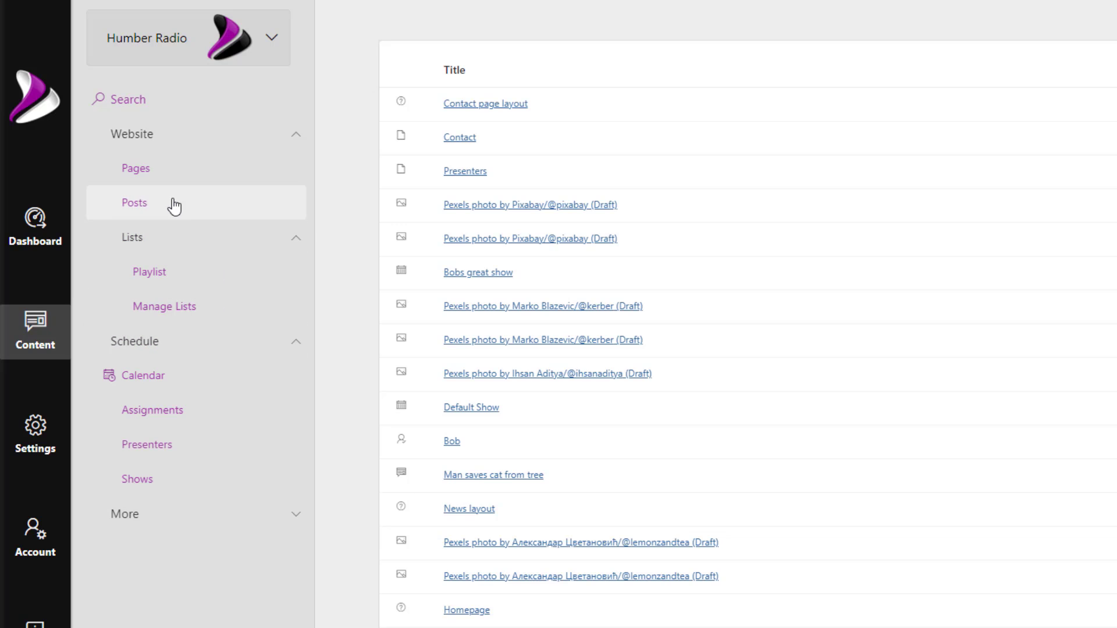
pyautogui.click(182, 173)
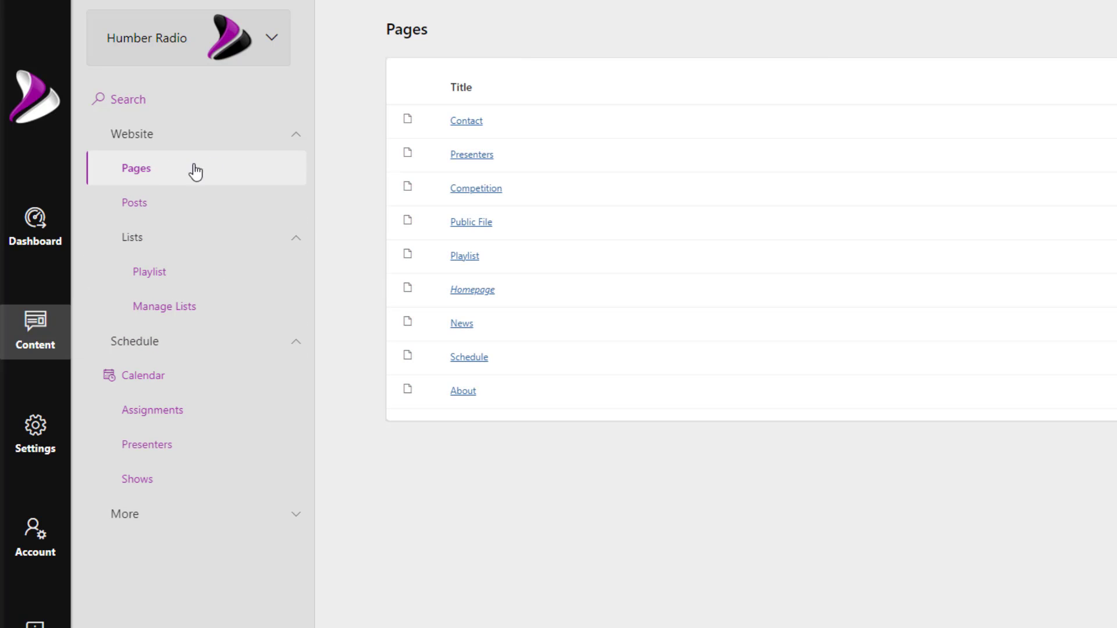
# - On the Playlist page, replace the 'Hot Songs' block heading with 'Our A Lis' and link the Playlist list
pyautogui.click(469, 259)
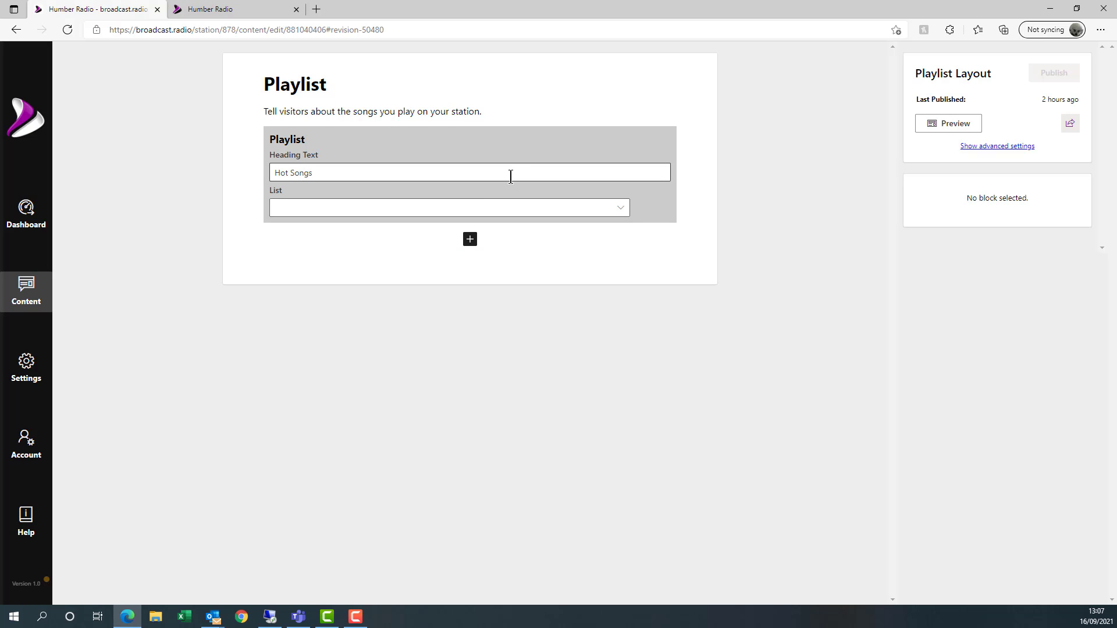
pyautogui.click(317, 170)
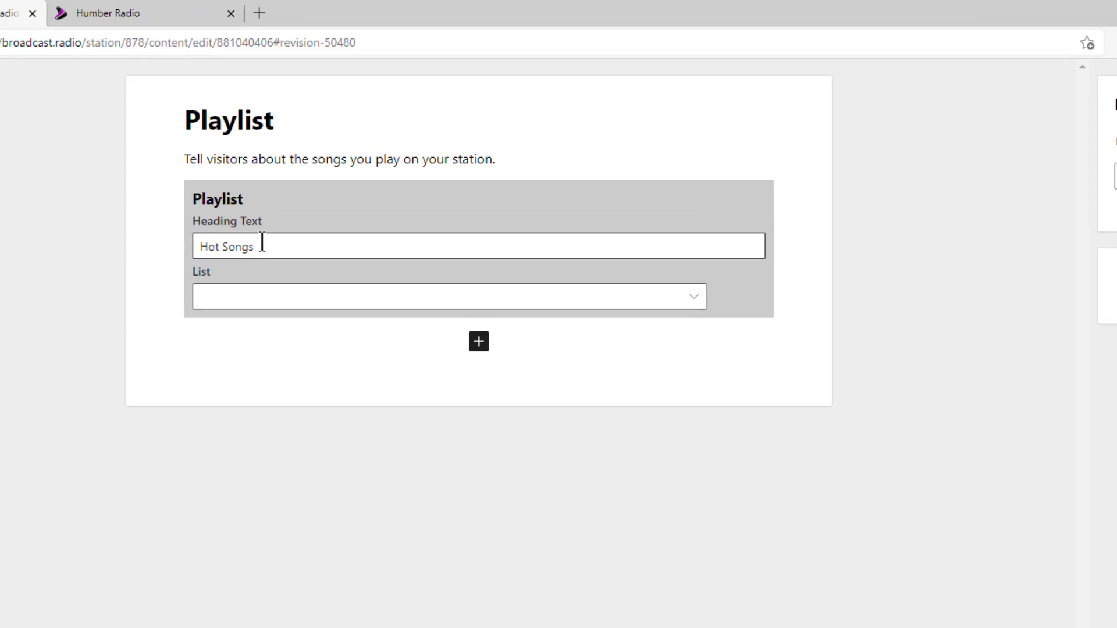
pyautogui.click(261, 242)
pyautogui.press('BackSpace')
pyautogui.press('BackSpace')
pyautogui.press('BackSpace')
pyautogui.press('BackSpace')
pyautogui.press('BackSpace')
pyautogui.press('BackSpace')
pyautogui.press('BackSpace')
pyautogui.press('BackSpace')
pyautogui.press('BackSpace')
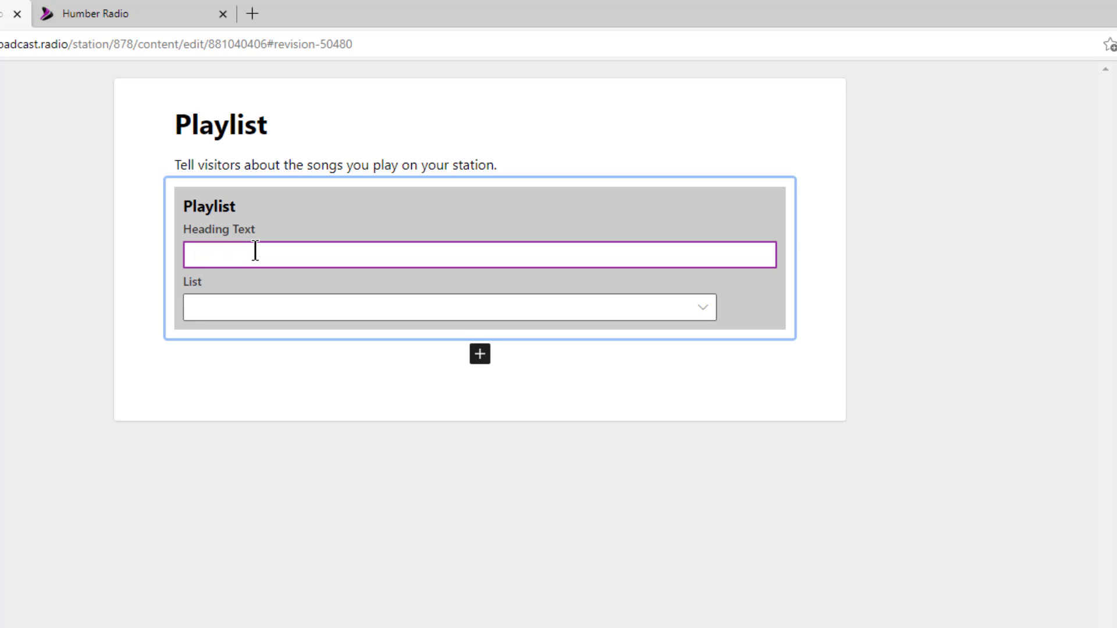
pyautogui.write('Our A Lis')
pyautogui.click(360, 306)
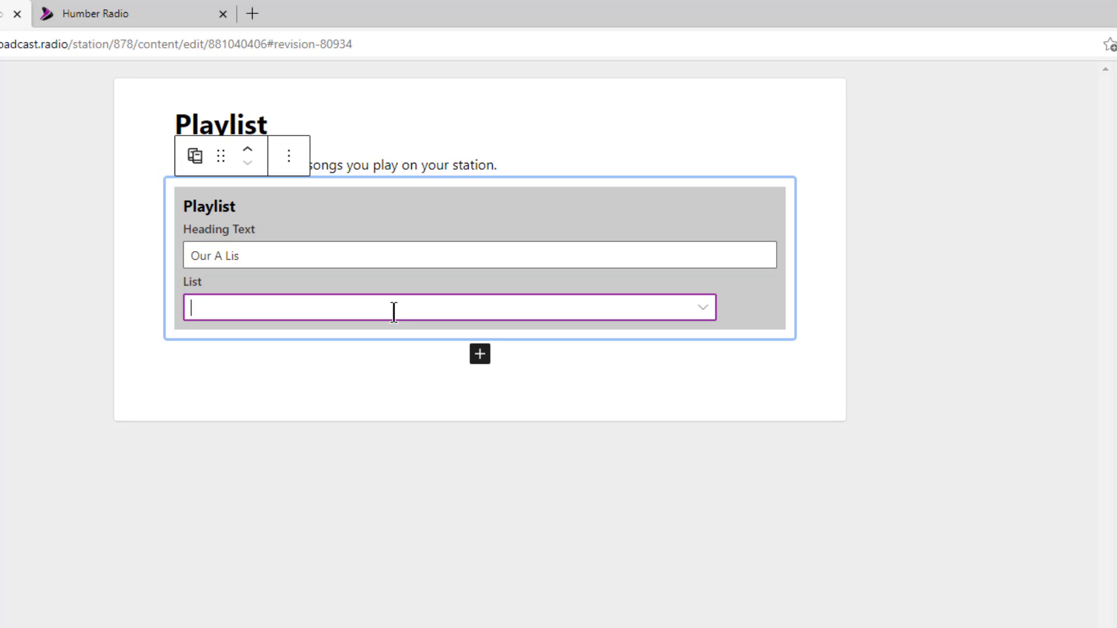
pyautogui.click(714, 317)
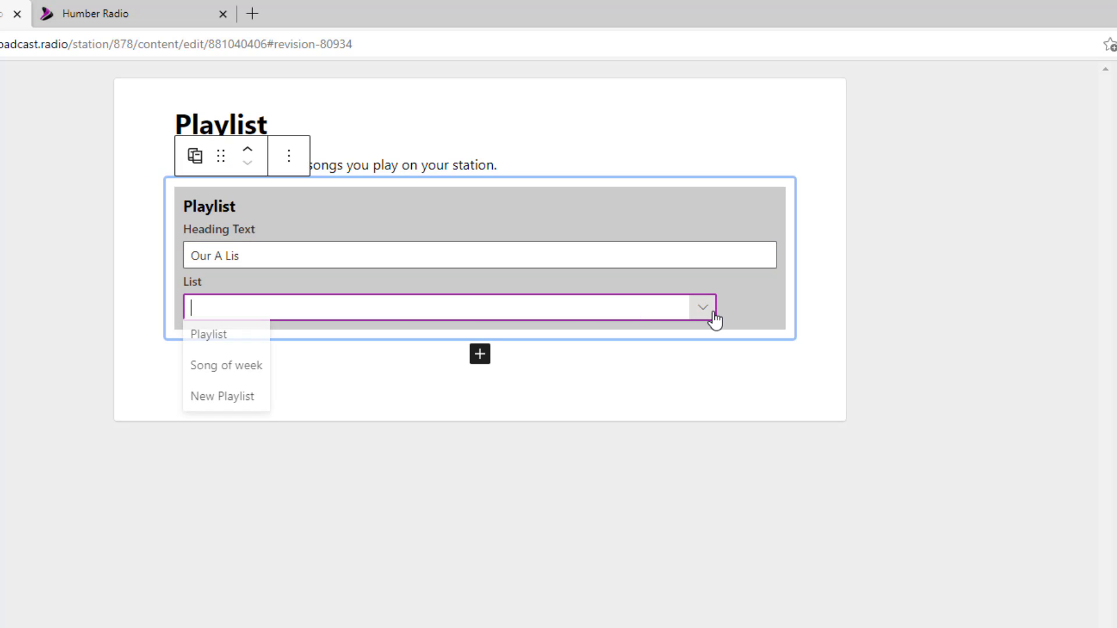
pyautogui.click(218, 343)
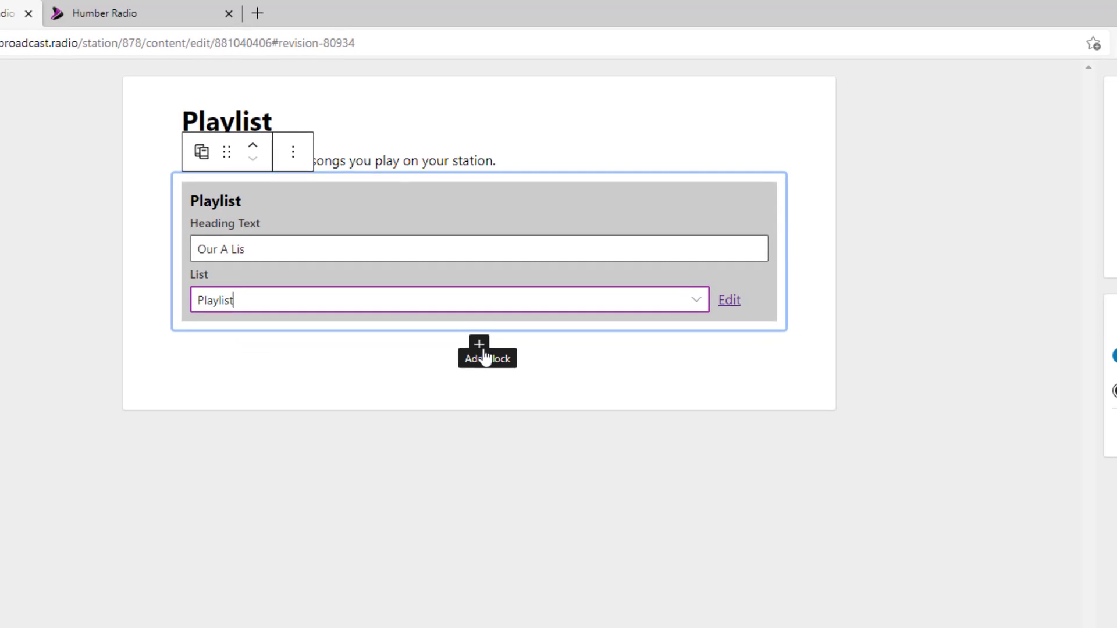
pyautogui.click(533, 360)
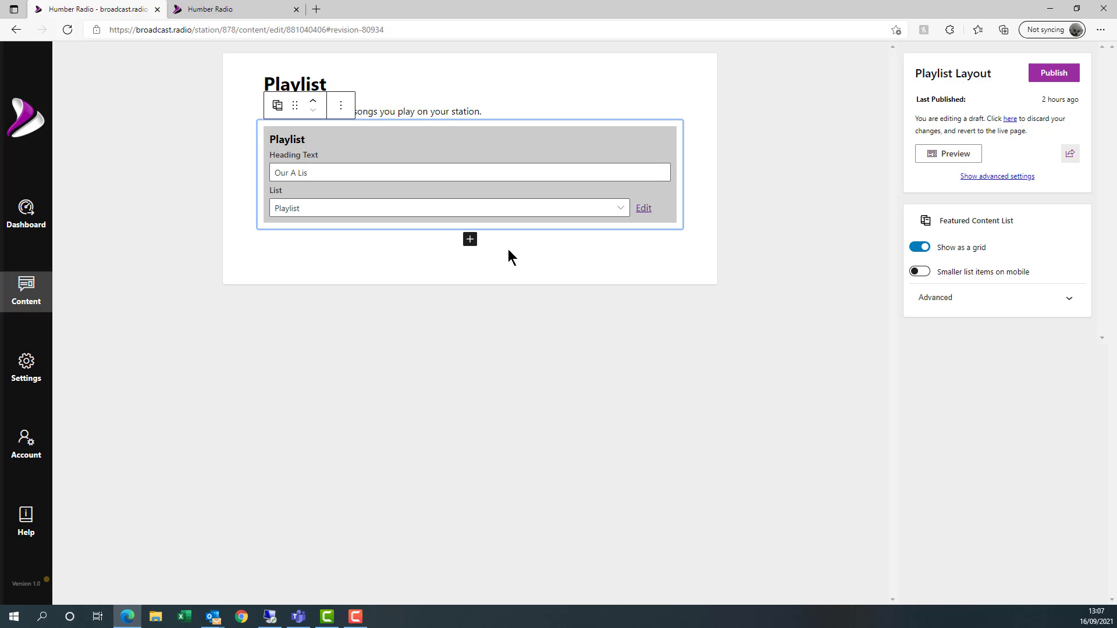
# - Insert a Spacer block below the first playlist block
pyautogui.click(470, 240)
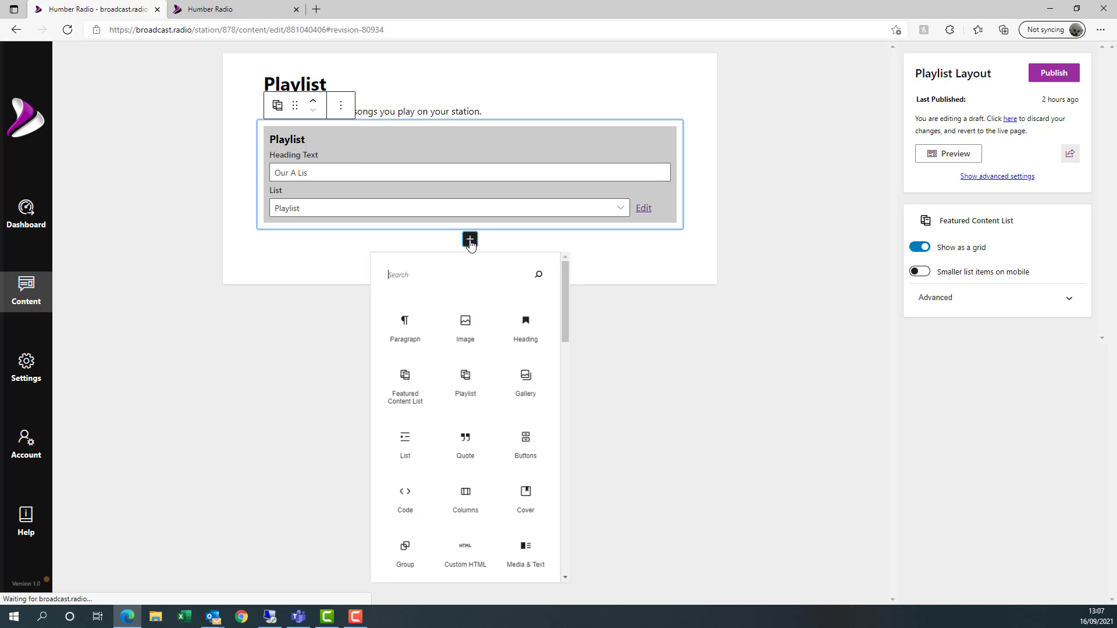
pyautogui.write('space')
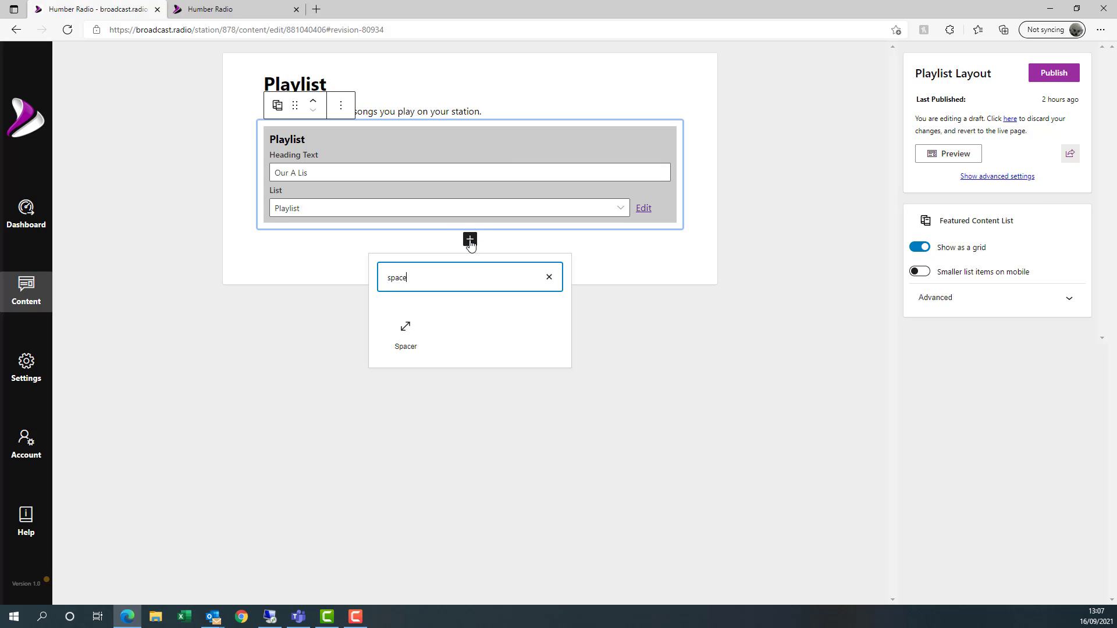
pyautogui.click(399, 347)
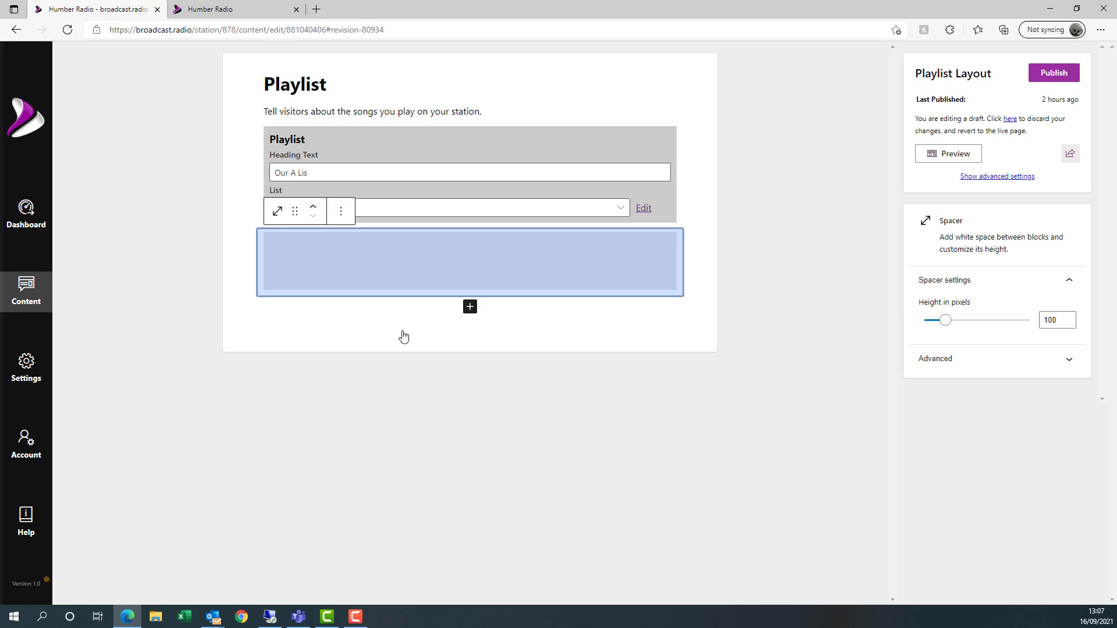
# - Add a second Playlist block headed 'Song Of The Week' showing the Song of week list
pyautogui.click(470, 307)
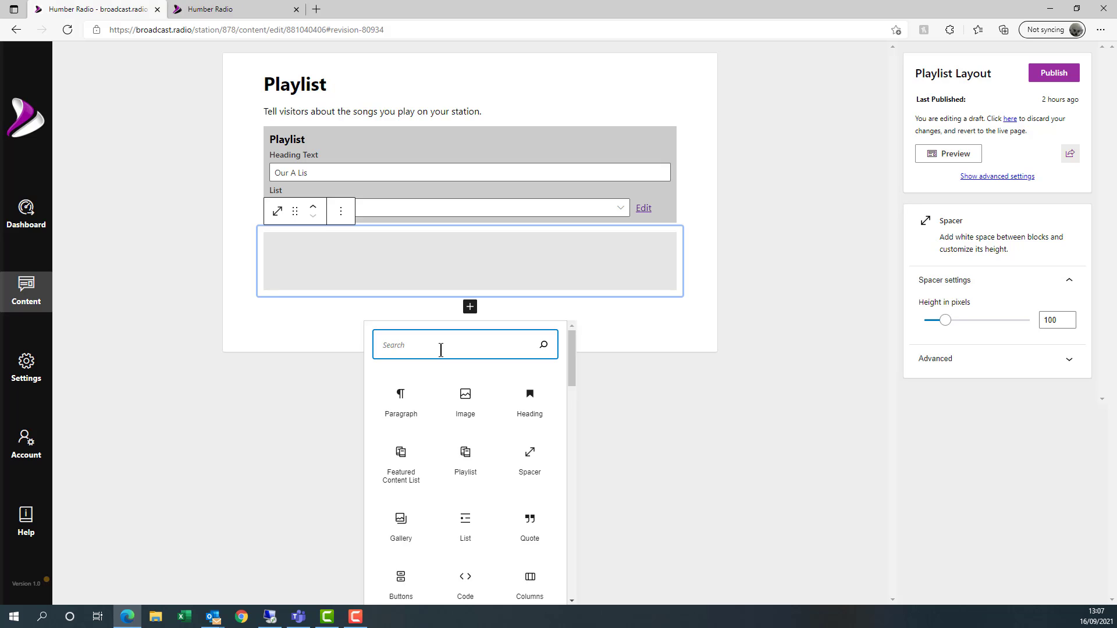
pyautogui.write('play')
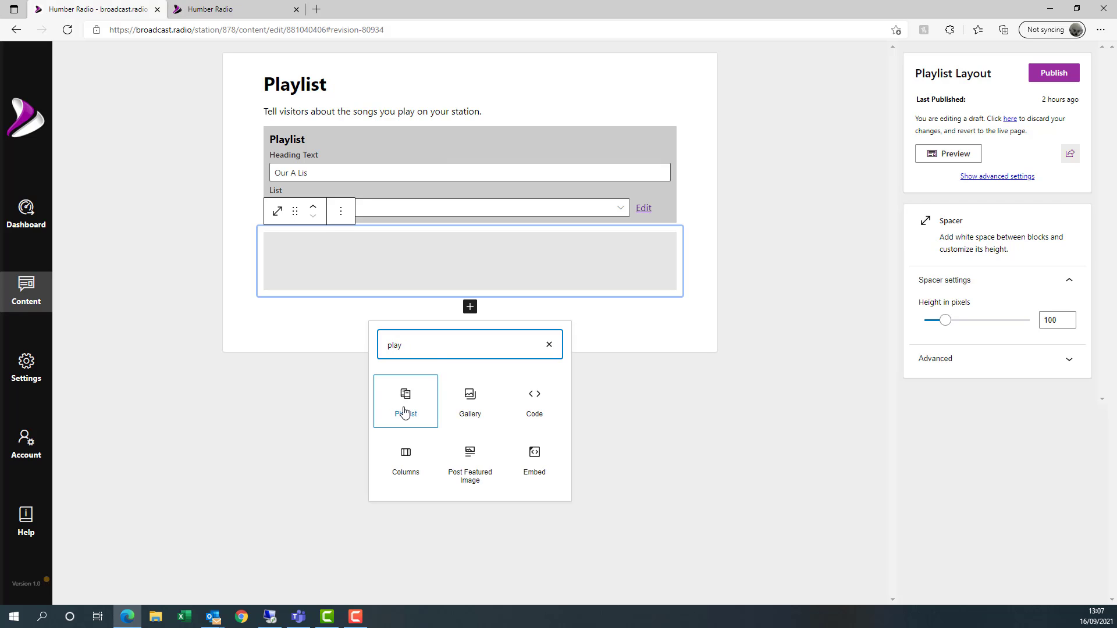
pyautogui.click(405, 407)
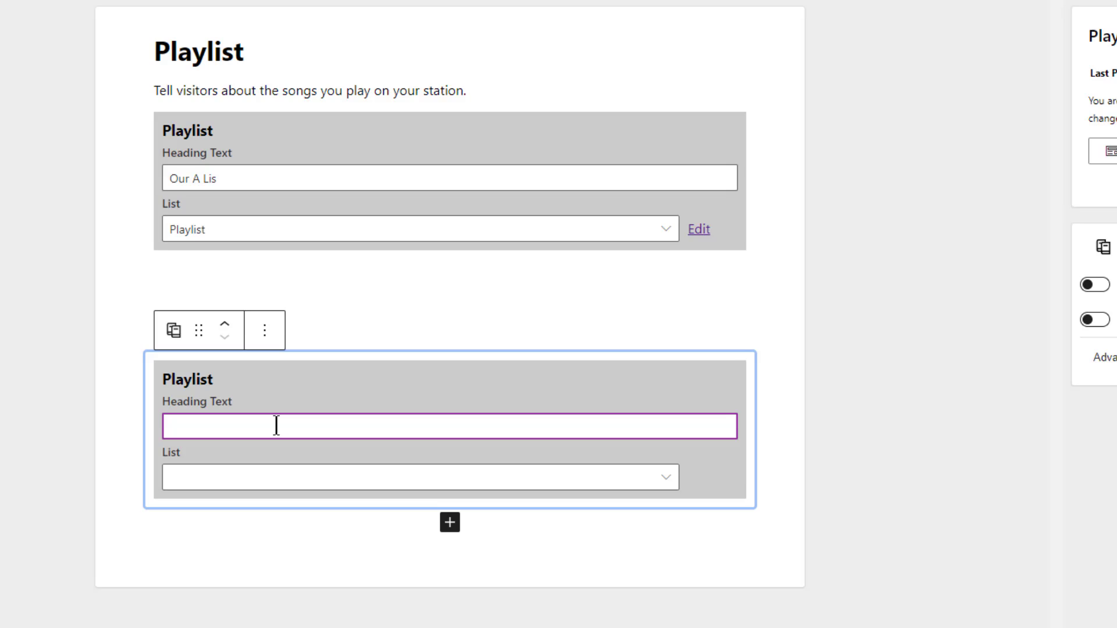
pyautogui.write('Song')
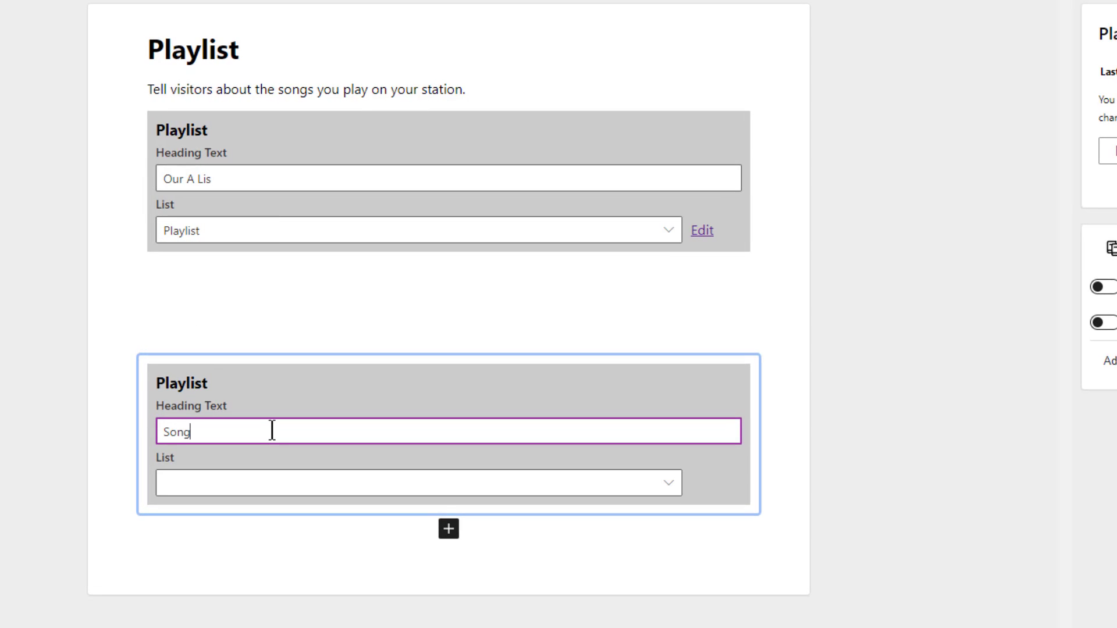
pyautogui.write(' Of The Week')
pyautogui.click(347, 486)
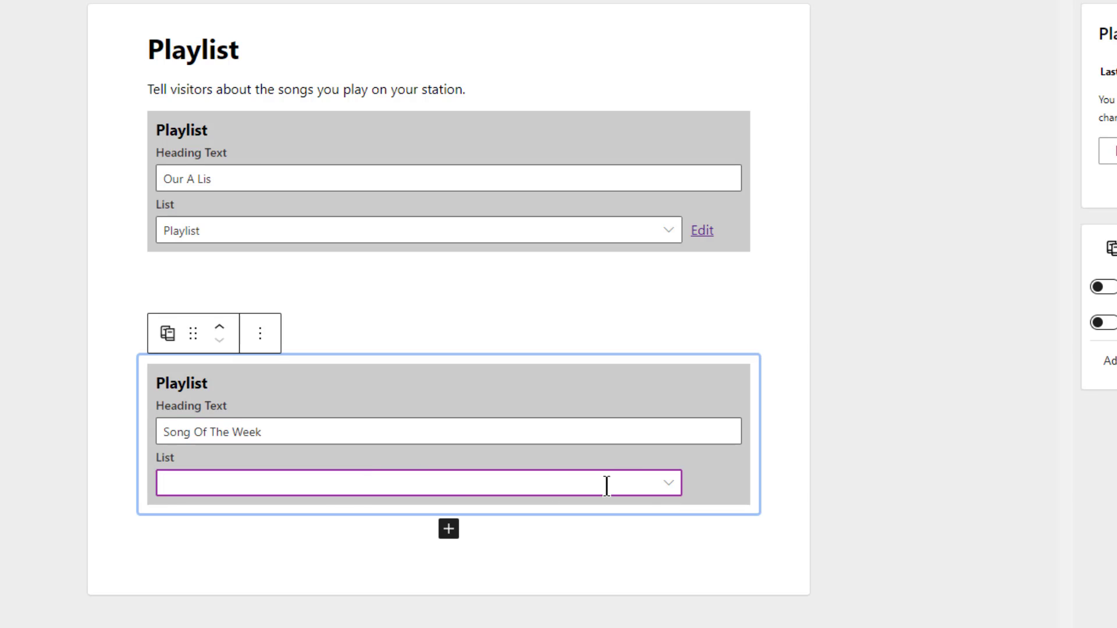
pyautogui.click(669, 487)
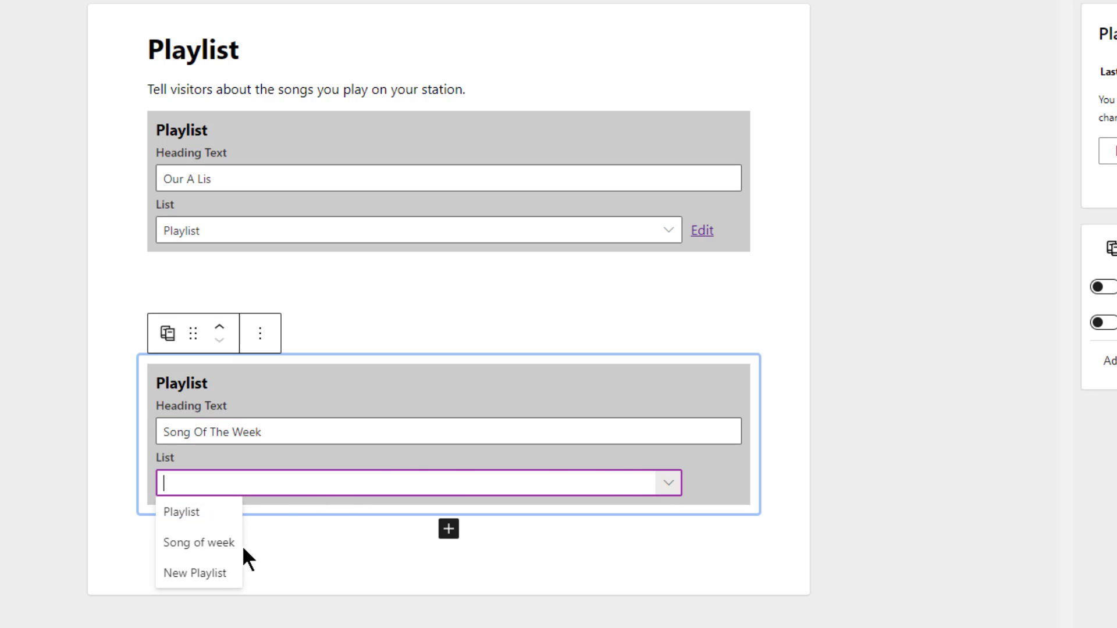
pyautogui.click(219, 550)
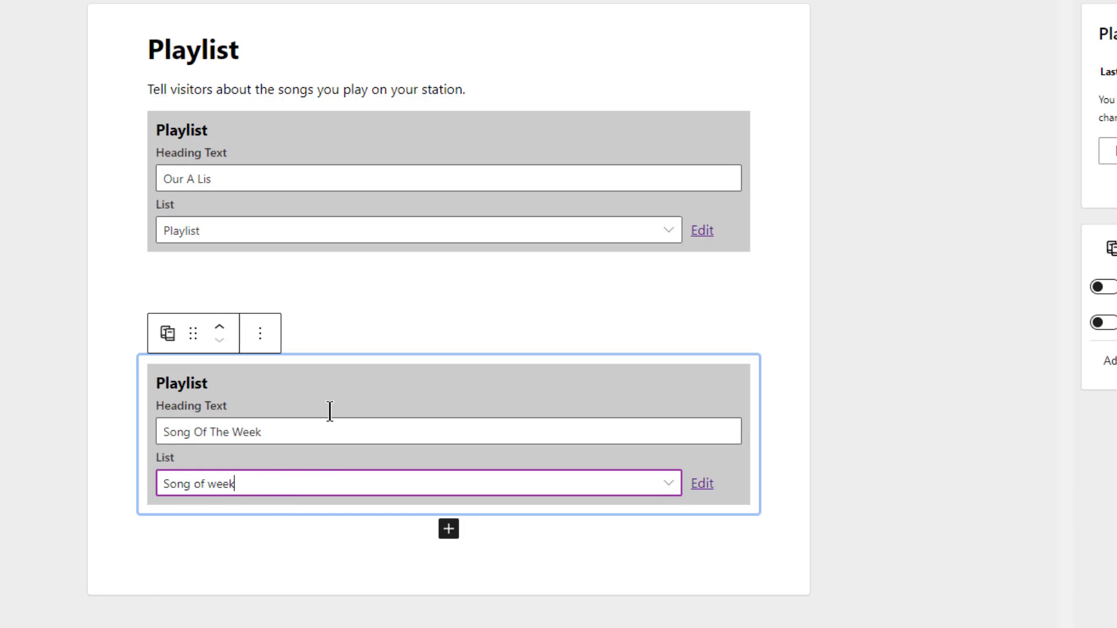
pyautogui.click(231, 184)
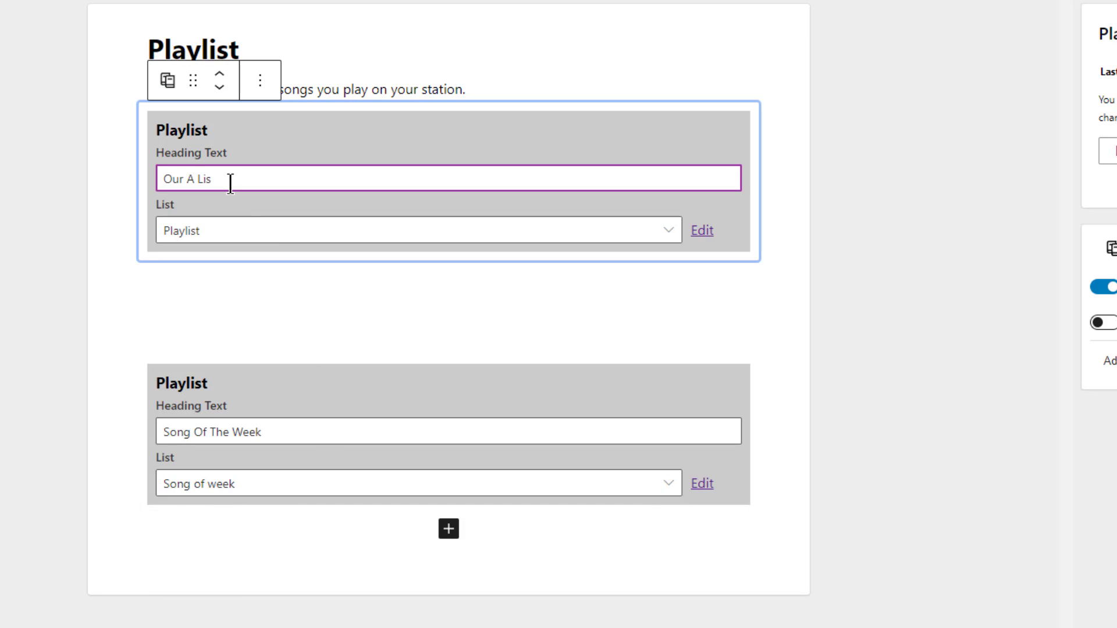
# - Correct the first playlist heading to 'Our A-List'
pyautogui.write('t')
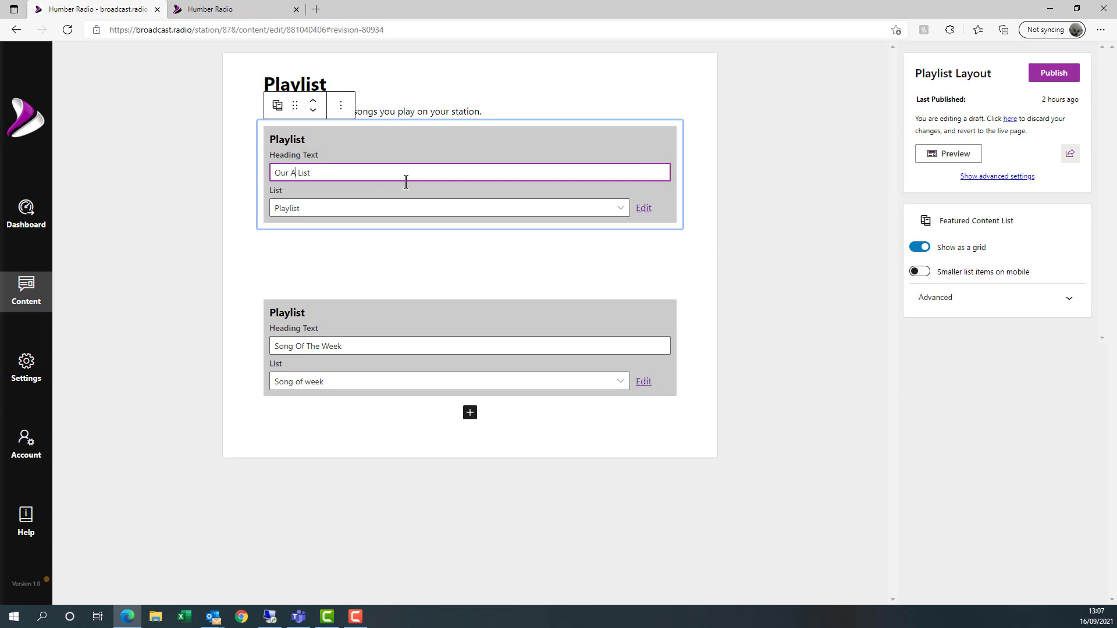
pyautogui.press('Delete')
pyautogui.write('-')
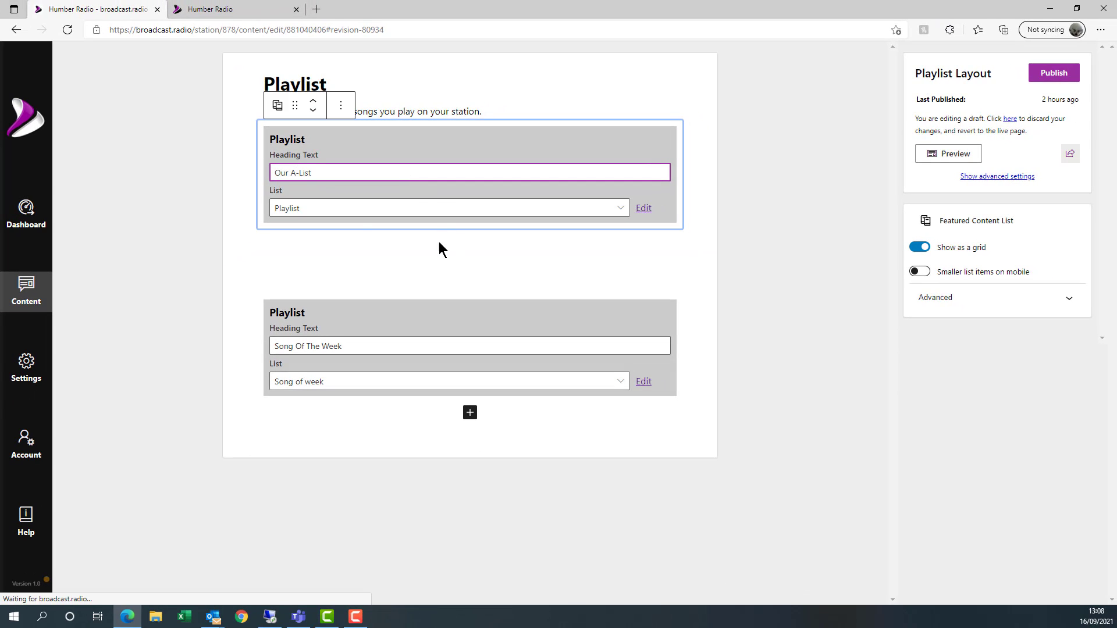
# - Remove the intro paragraph block from the Playlist page
pyautogui.click(493, 110)
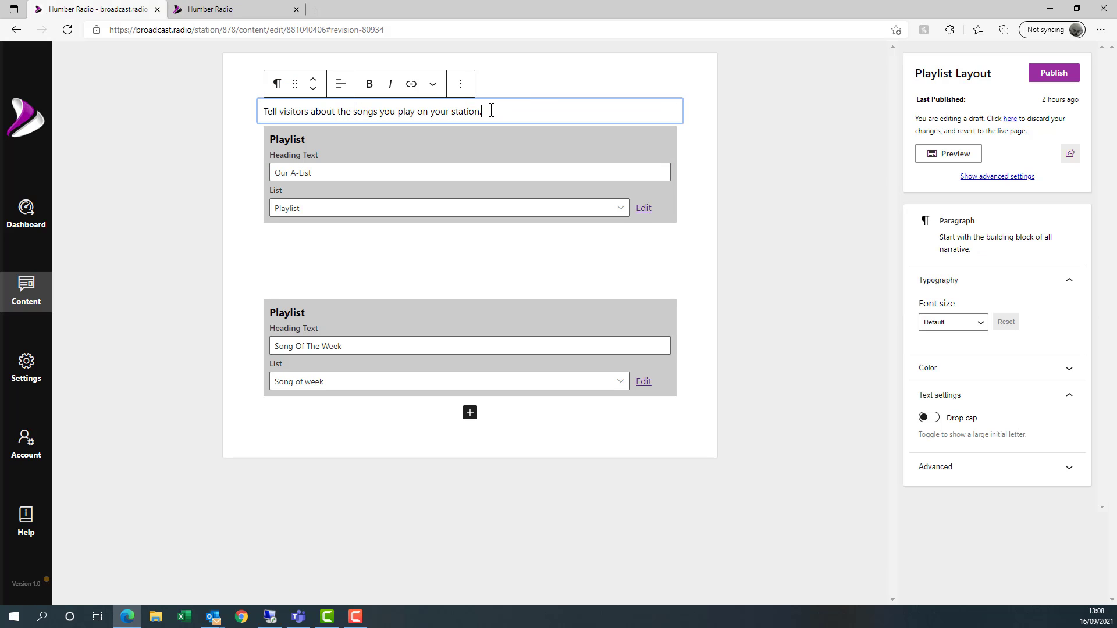
pyautogui.moveTo(492, 110)
pyautogui.mouseDown()
pyautogui.moveTo(236, 123)
pyautogui.moveTo(476, 99)
pyautogui.mouseUp()
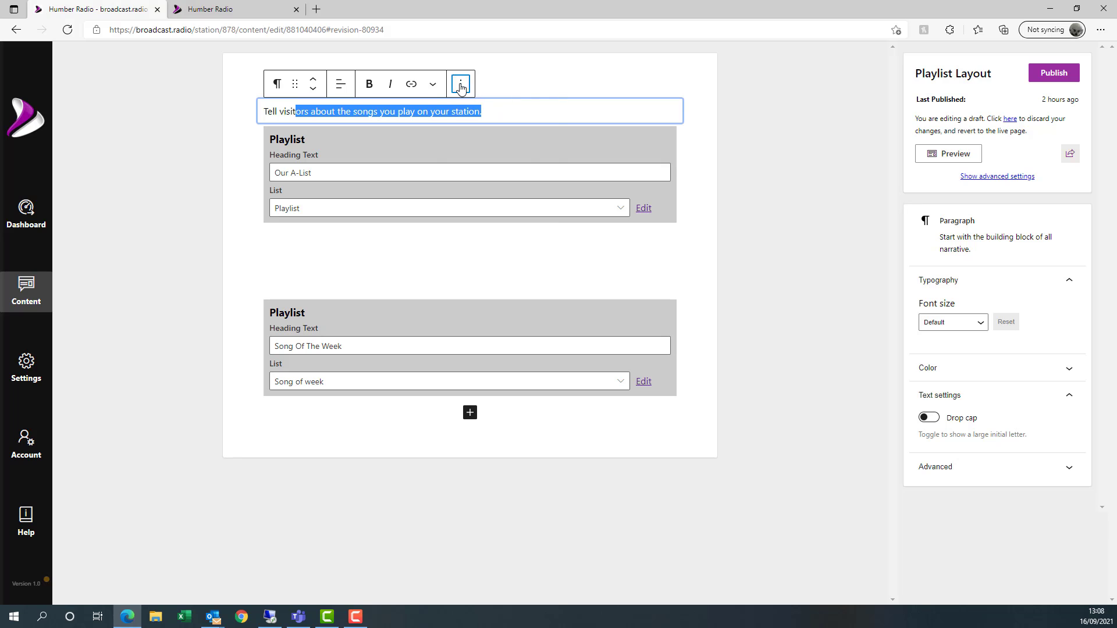
pyautogui.click(461, 84)
pyautogui.click(478, 223)
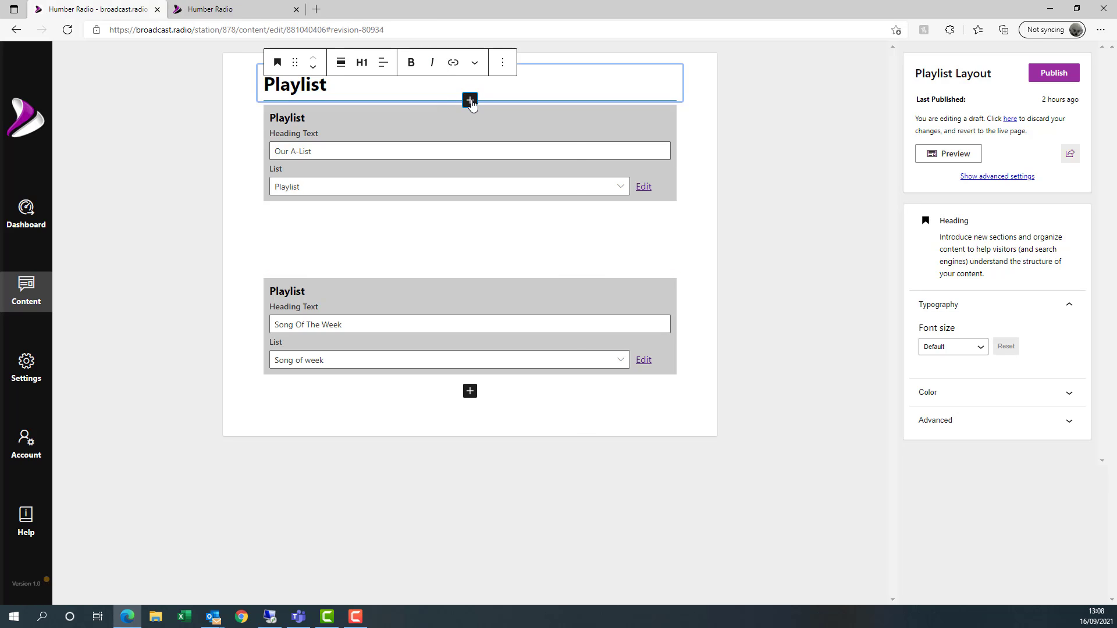
# - Insert a Spacer under the page title and publish the Playlist page
pyautogui.click(470, 102)
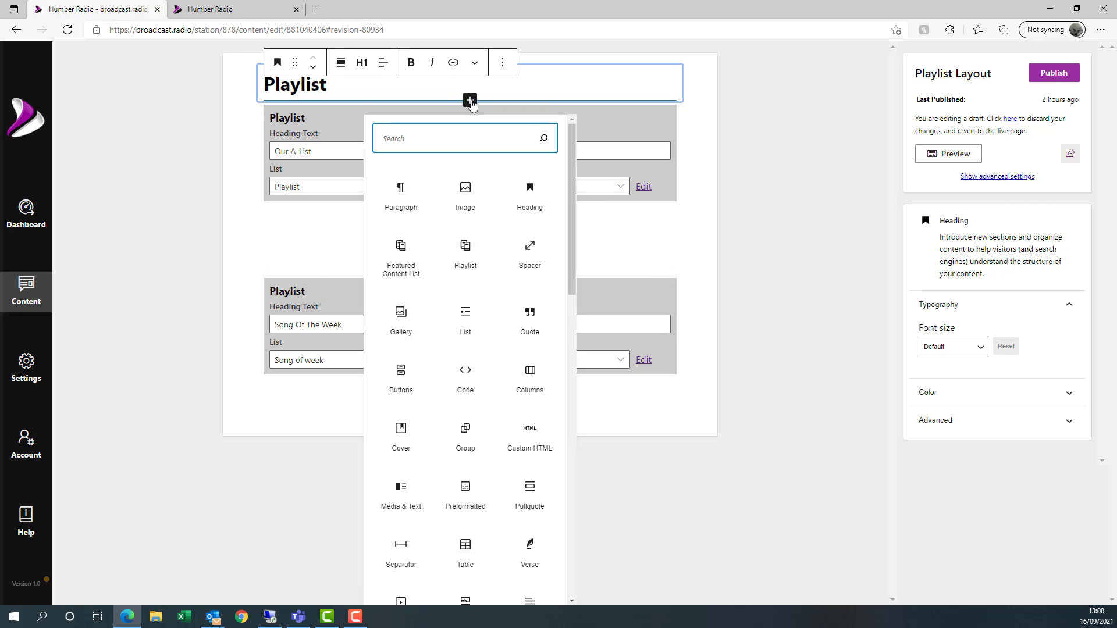
pyautogui.write('spacer')
pyautogui.click(406, 202)
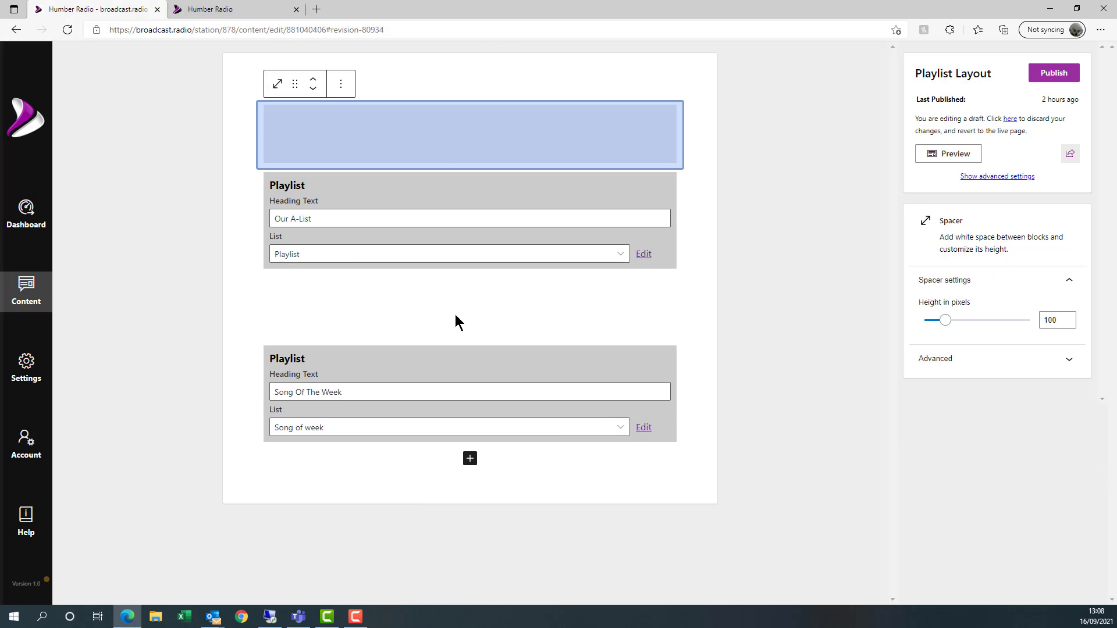
pyautogui.click(453, 315)
pyautogui.click(424, 150)
pyautogui.click(1055, 74)
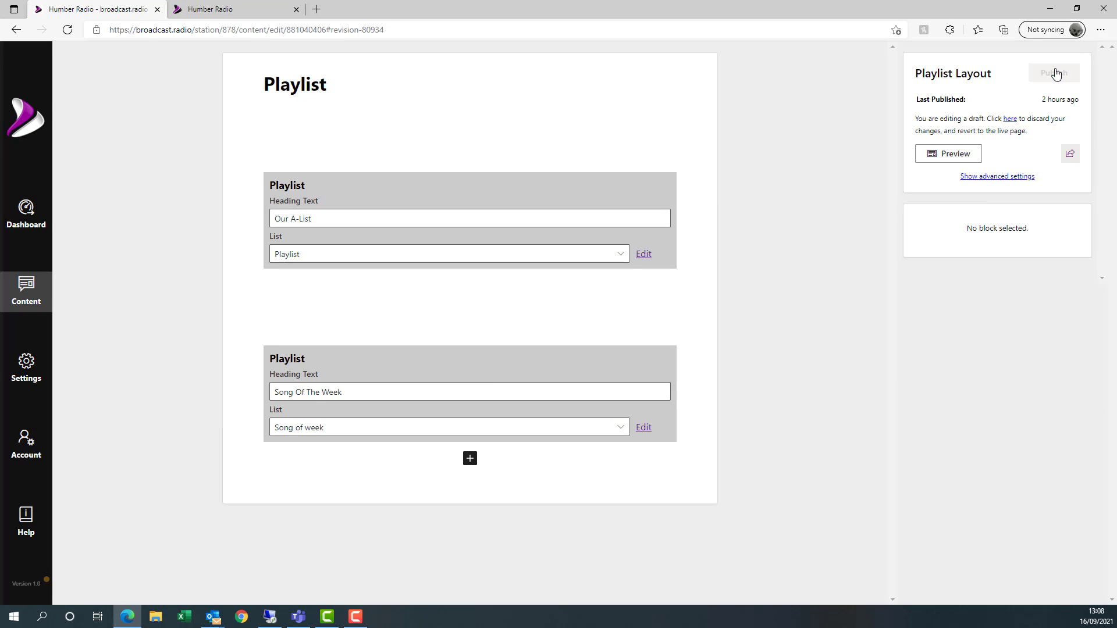
pyautogui.click(225, 10)
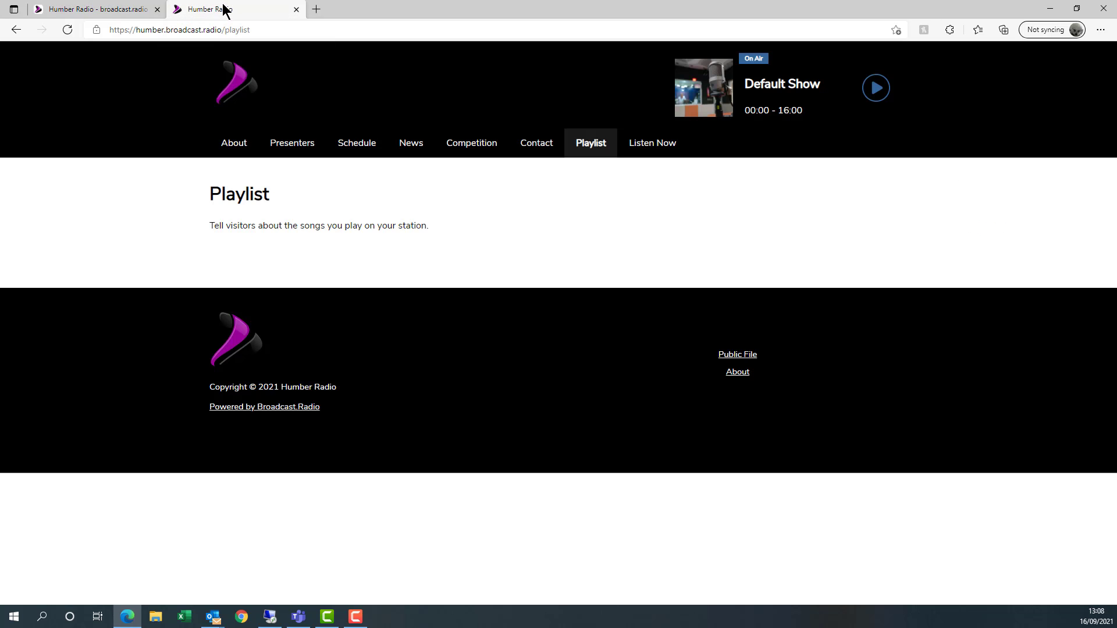
pyautogui.click(68, 29)
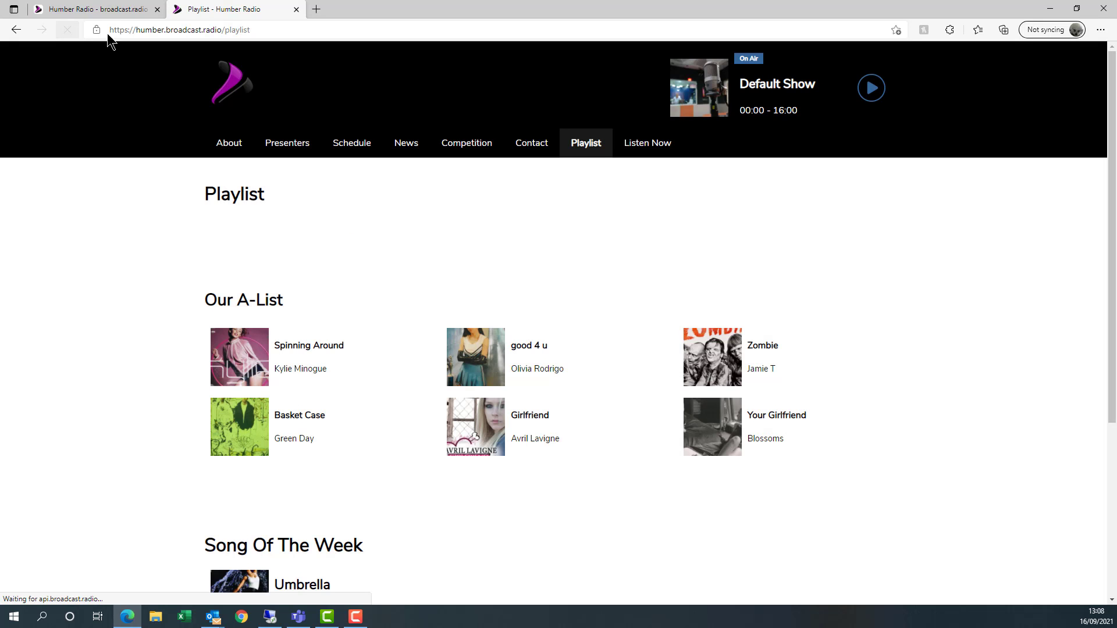
pyautogui.scroll(-2, 515, 354)
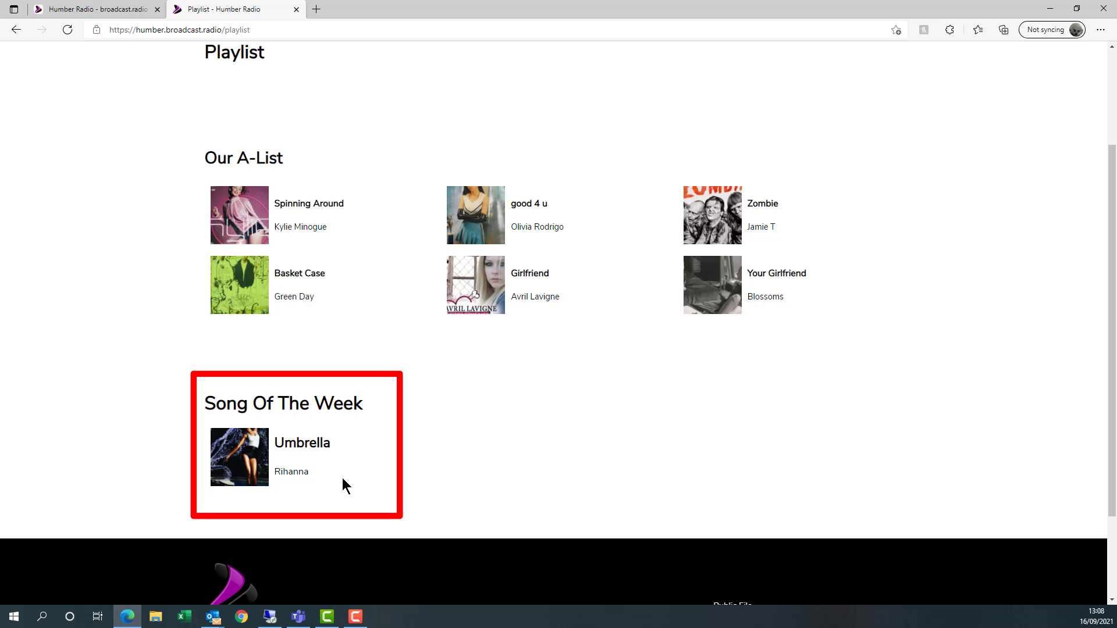
pyautogui.scroll(2, 417, 350)
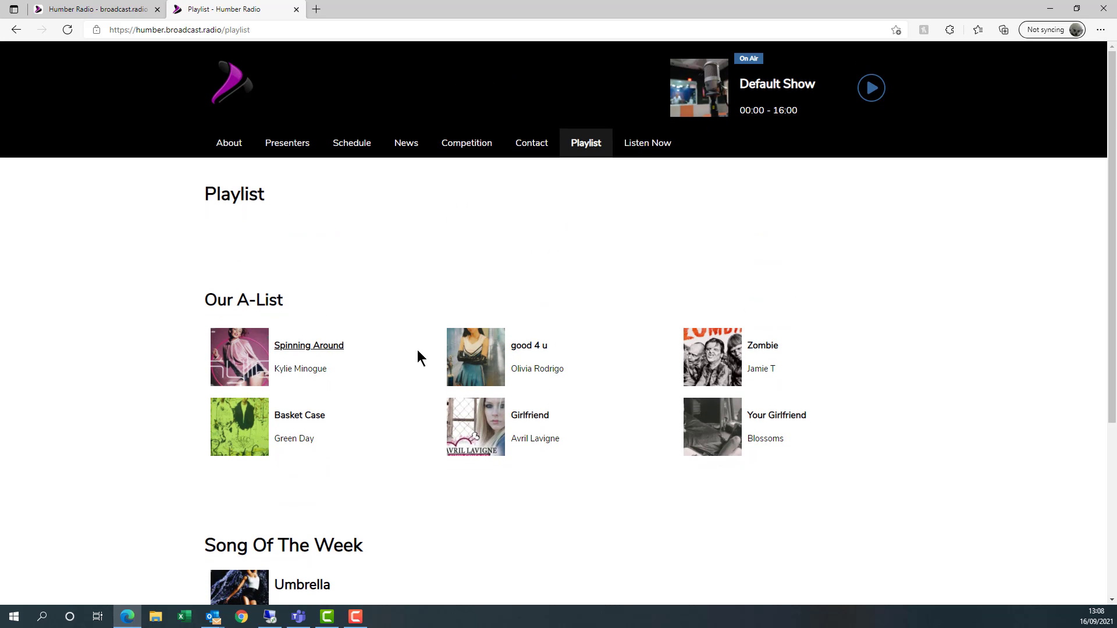
# - Return to the station editor and open Manage Lists, showing Playlist and Song of week
pyautogui.click(119, 13)
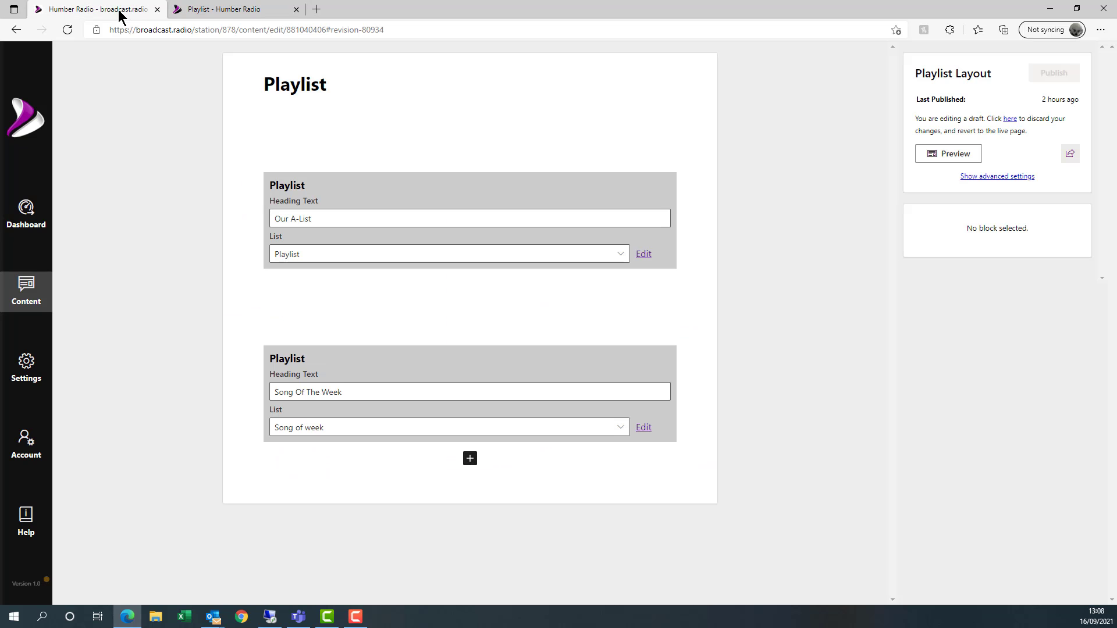
pyautogui.click(33, 290)
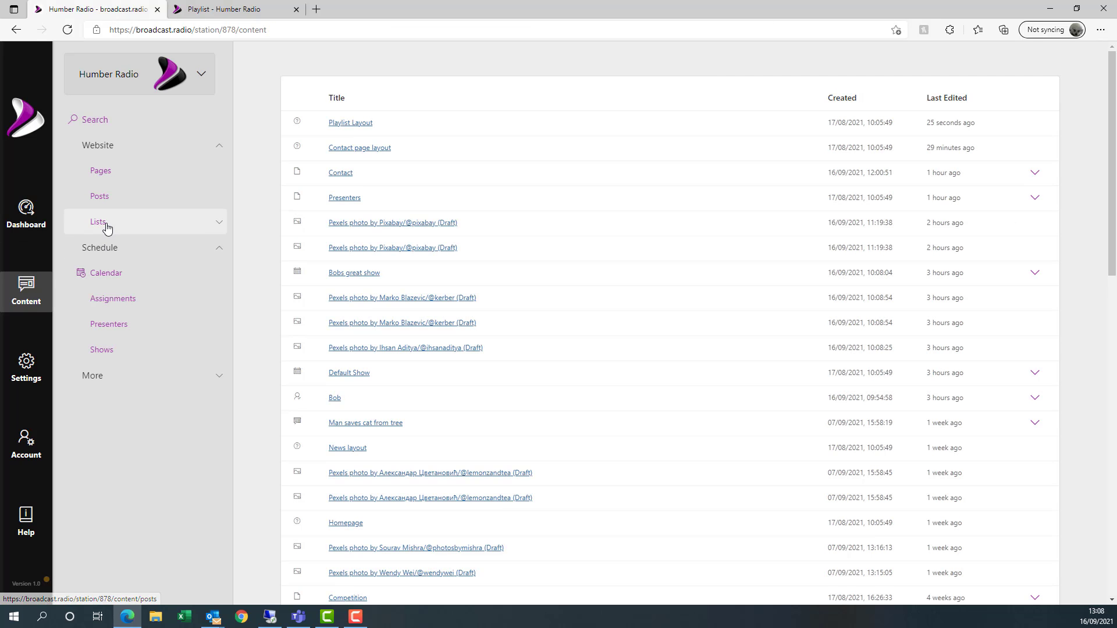
pyautogui.click(106, 226)
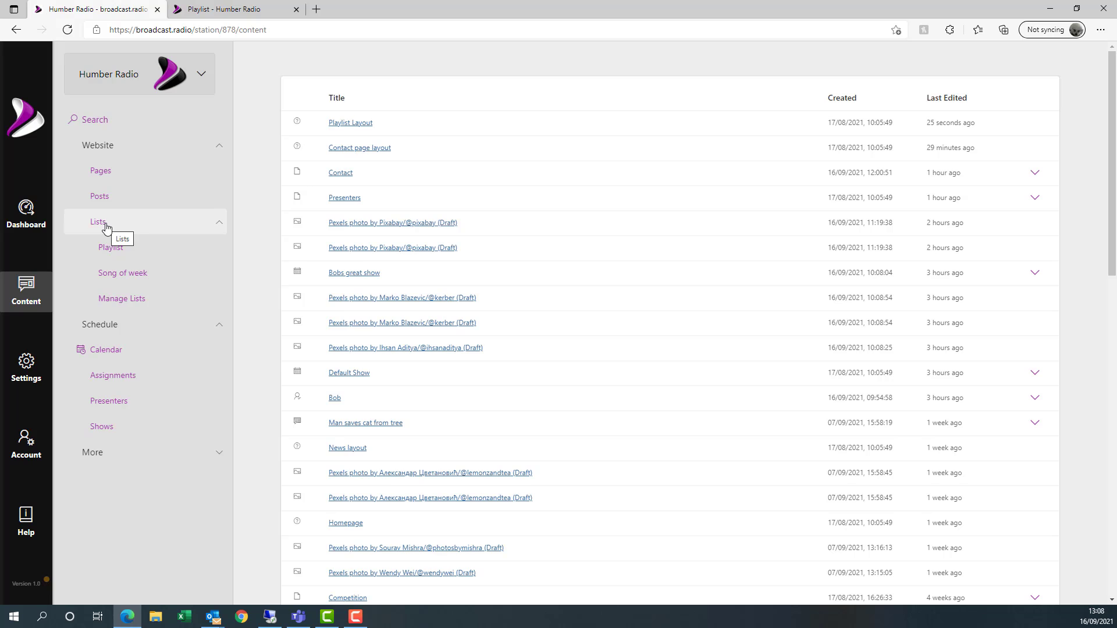
pyautogui.click(167, 305)
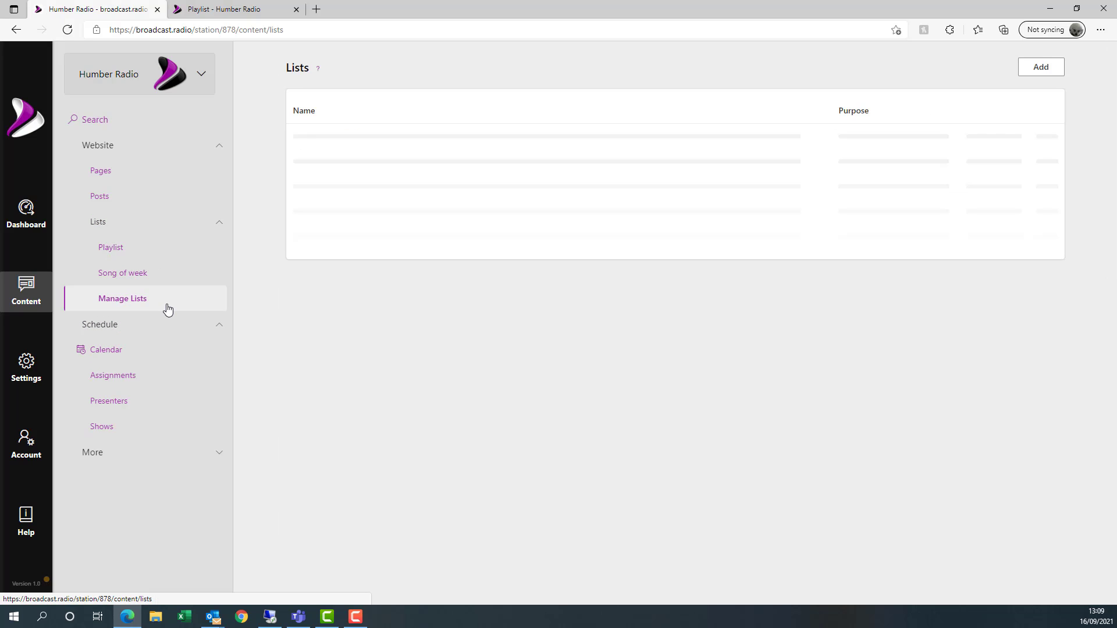
# - Open the Song of week list to review its Umbrella entry, then close the editor
pyautogui.click(134, 277)
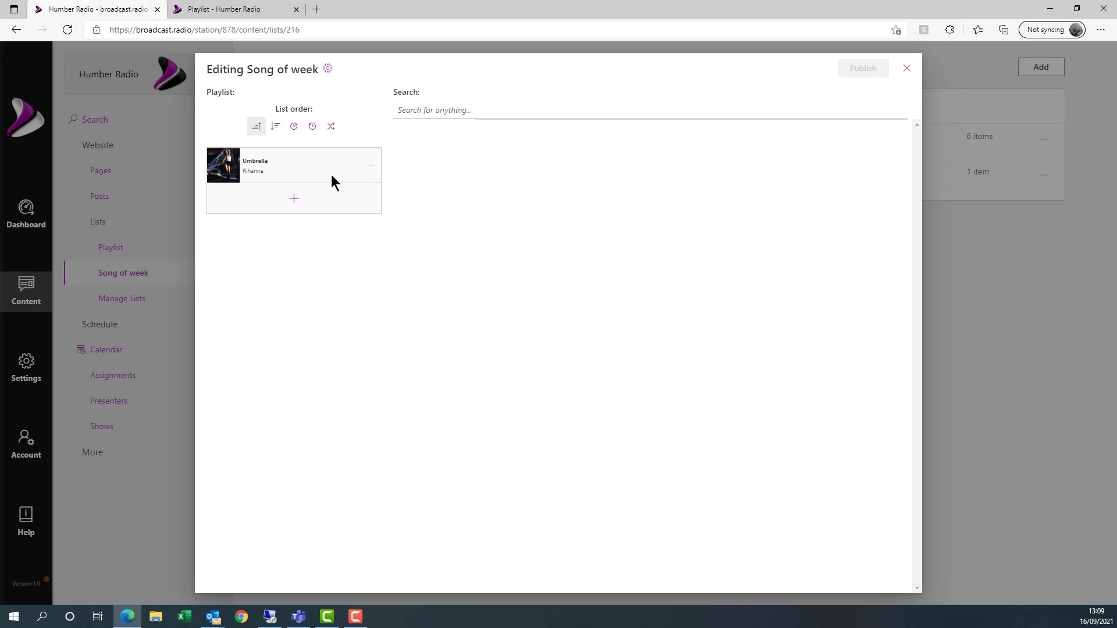
pyautogui.click(907, 69)
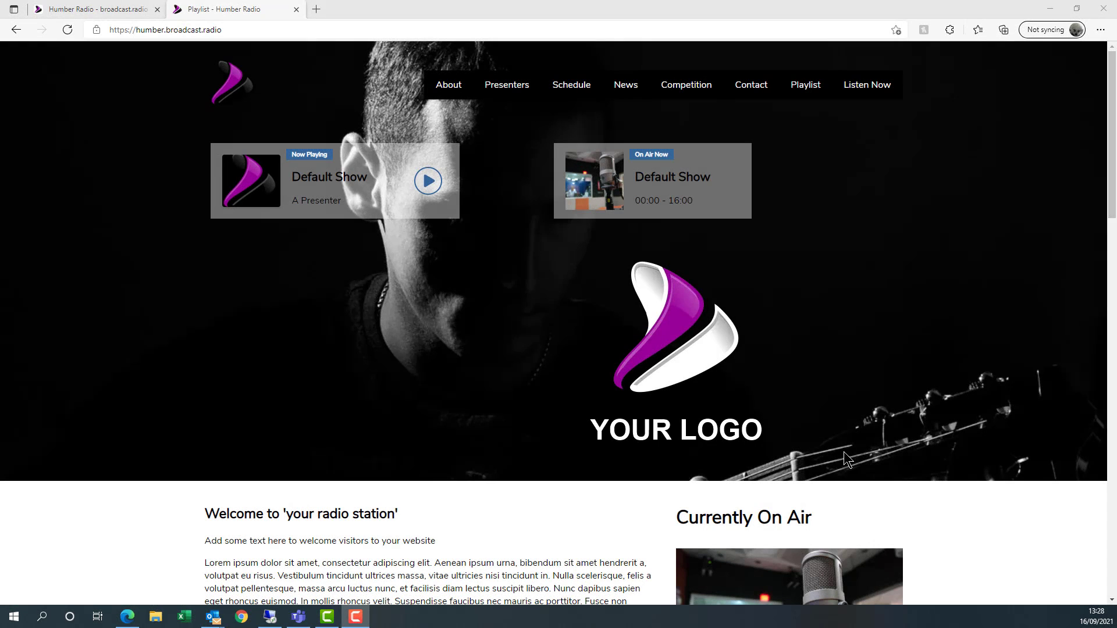
# - Check the live About page's placeholder text, then switch back to the station Dashboard
pyautogui.click(448, 85)
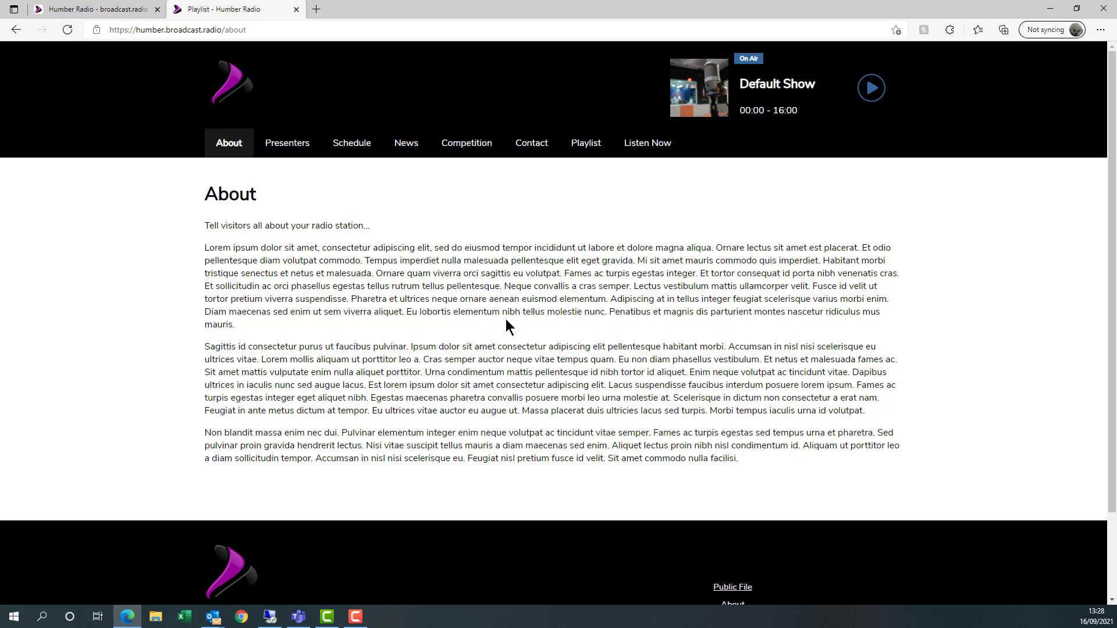
pyautogui.click(98, 12)
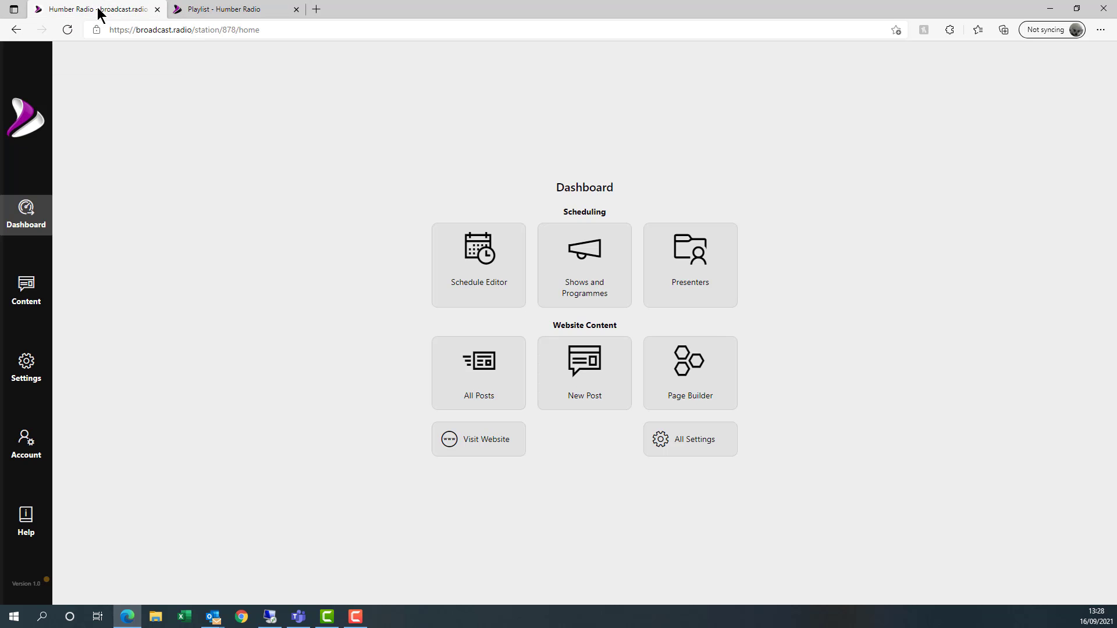
# - Open the About page from Content > Website > Pages and show the block inserter below its text
pyautogui.click(26, 288)
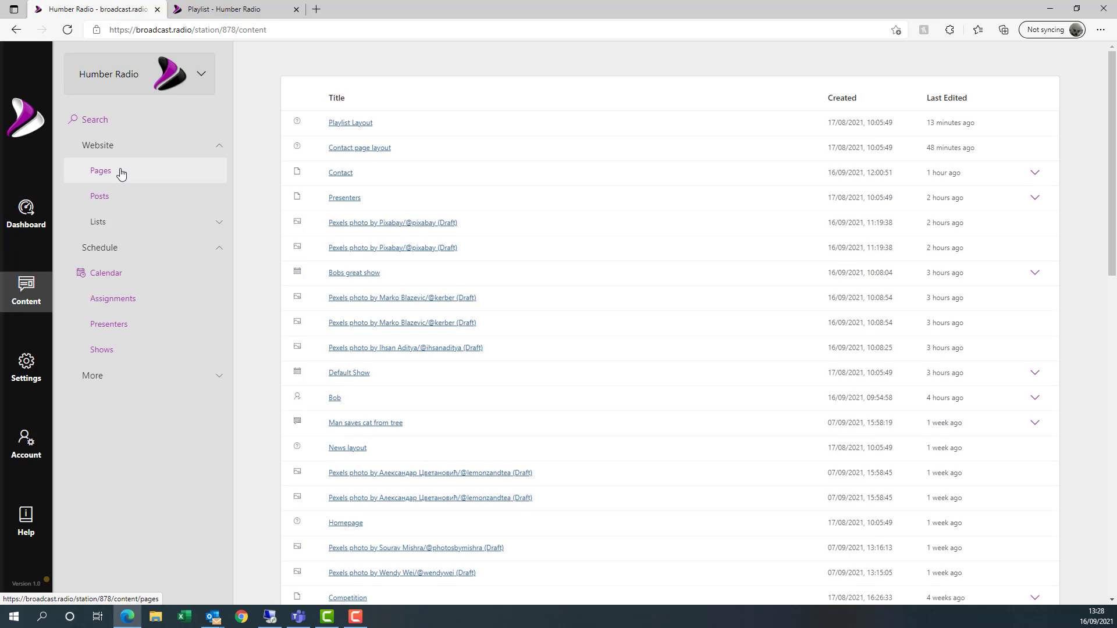
pyautogui.click(120, 172)
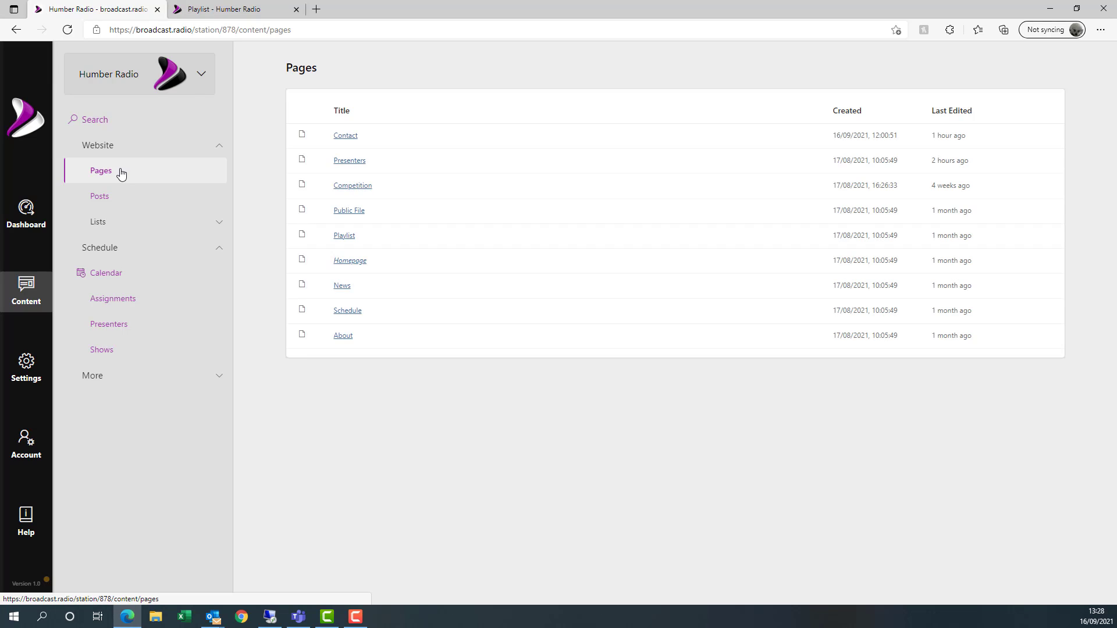
pyautogui.click(347, 345)
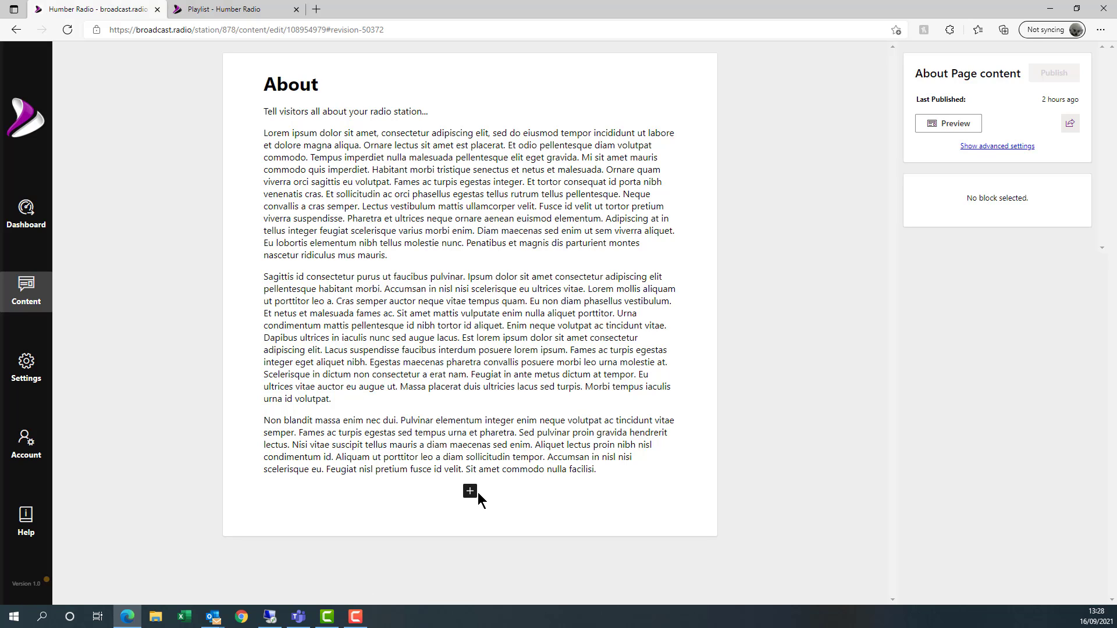
pyautogui.click(471, 492)
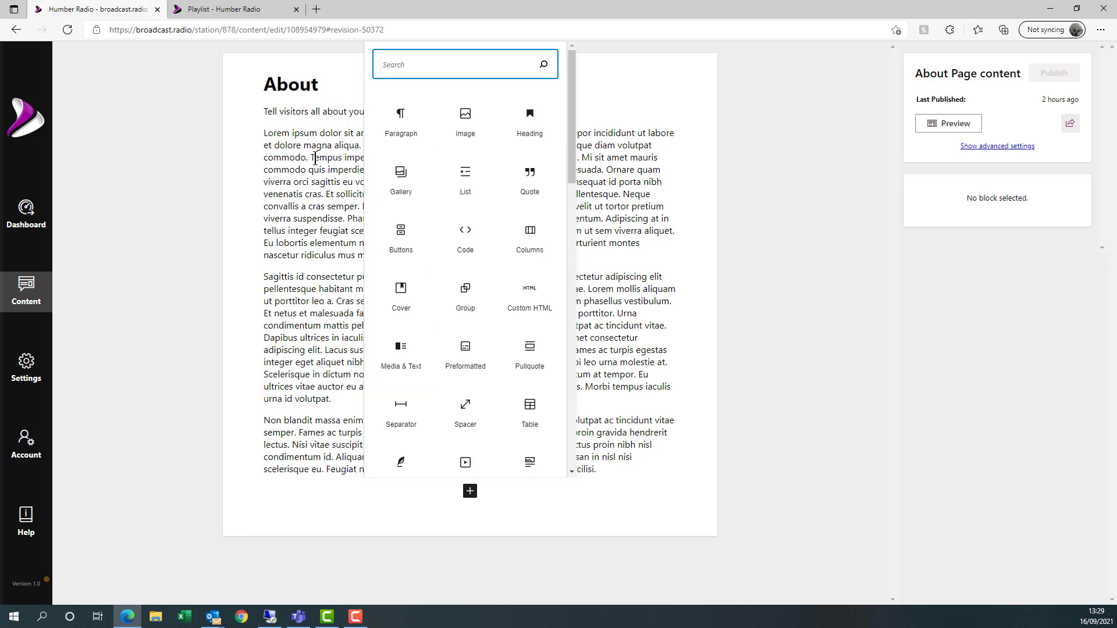
# - Dismiss the block inserter and review the About page's two Lorem ipsum paragraphs
pyautogui.click(338, 233)
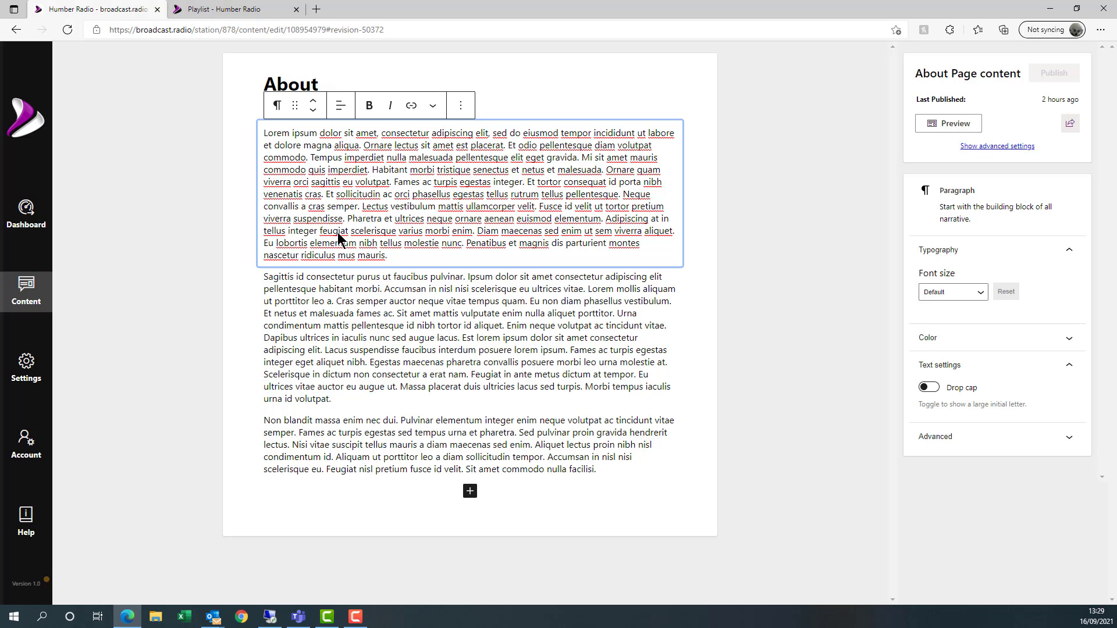
pyautogui.click(357, 319)
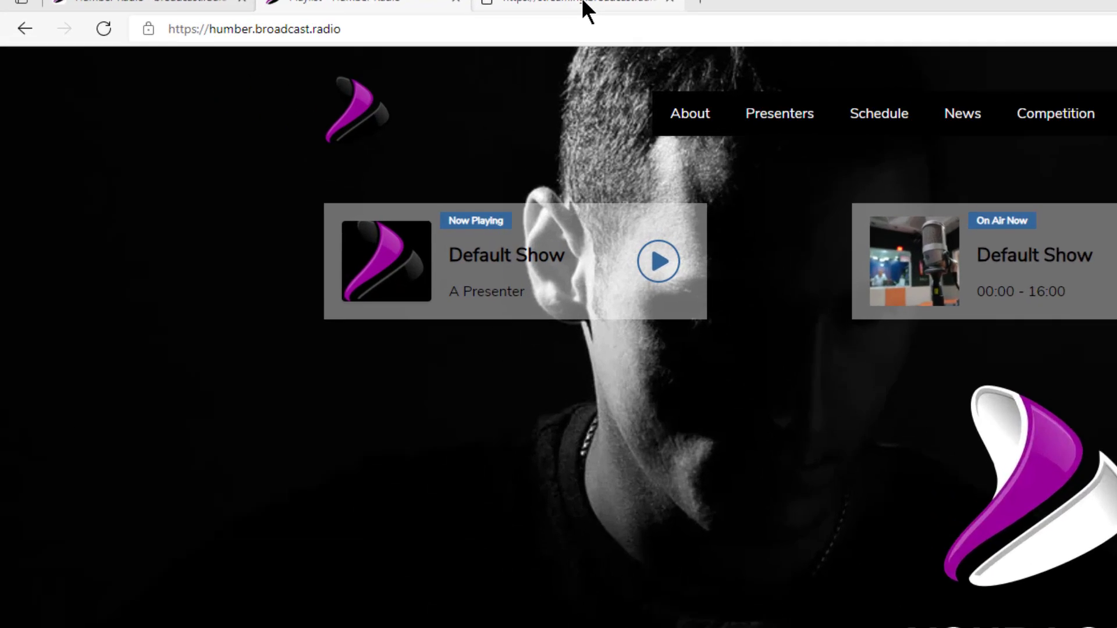
# - Switch to the browser tab with the streaming package summary and its HTTPS playout URL
pyautogui.click(376, 10)
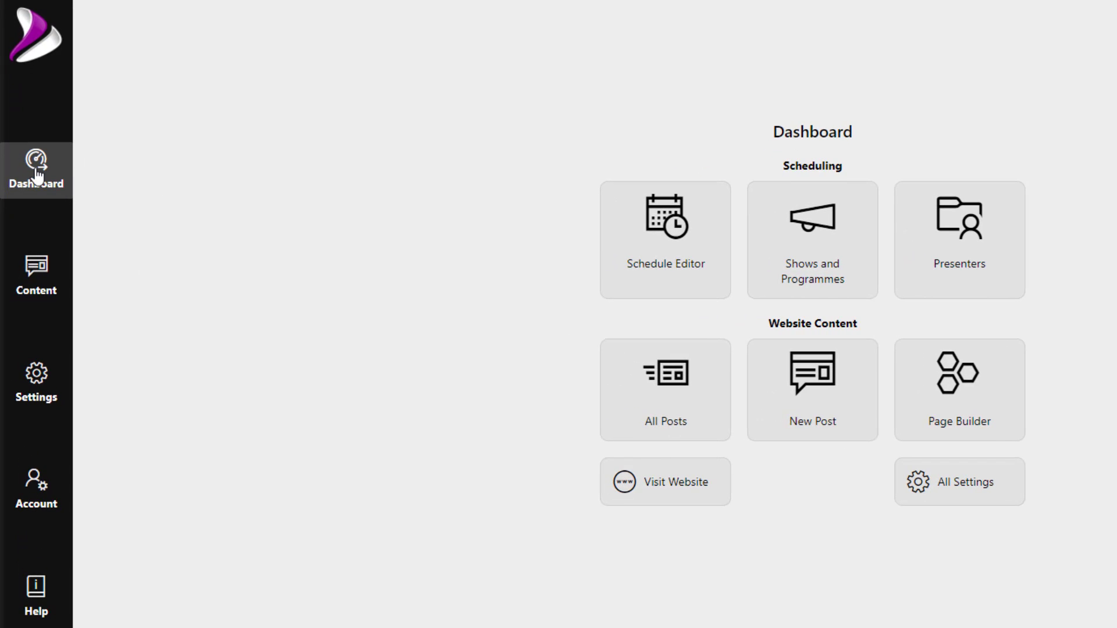
# - Go to Settings > Streams, which lists no streams and warns that no HTTPS stream exists
pyautogui.click(39, 399)
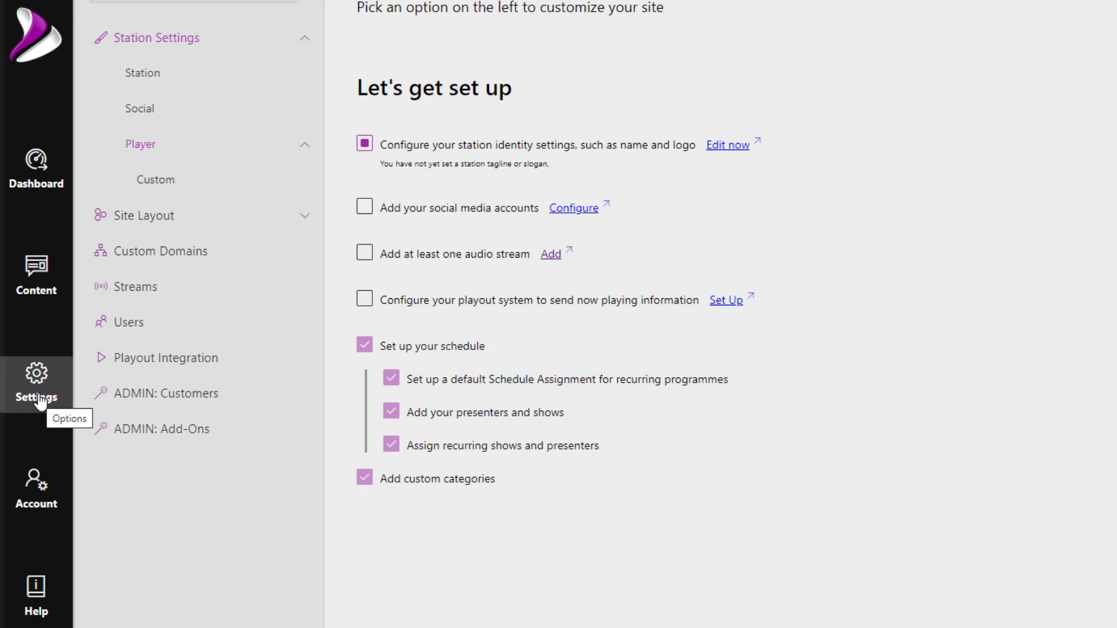
pyautogui.click(146, 297)
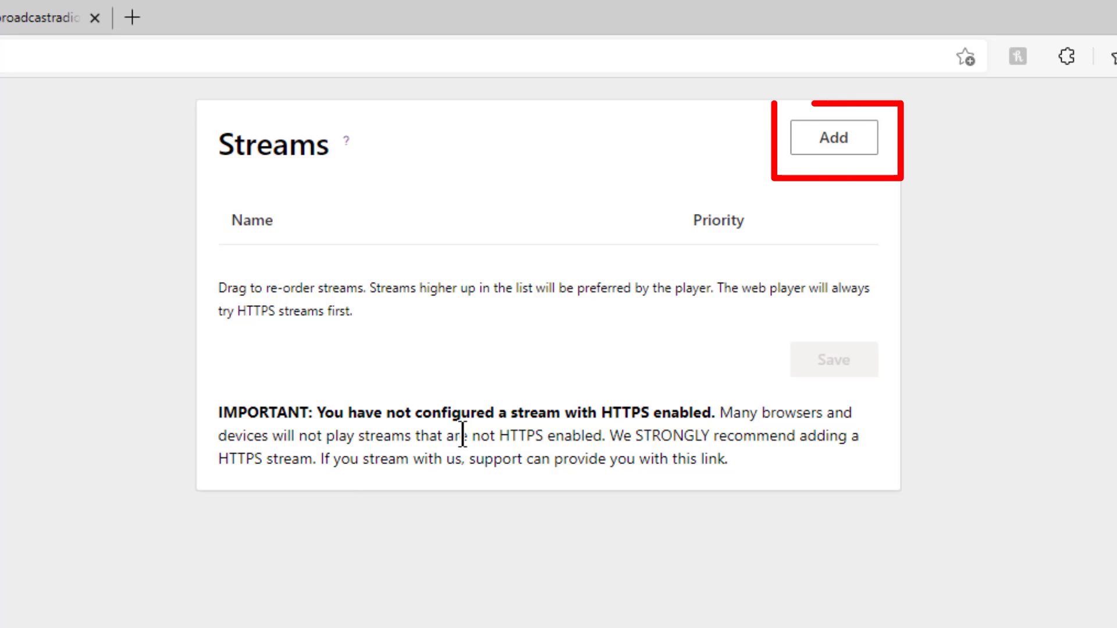
# - Add a new Icecast stream named 'Humber Radio', ready for its server address
pyautogui.click(842, 146)
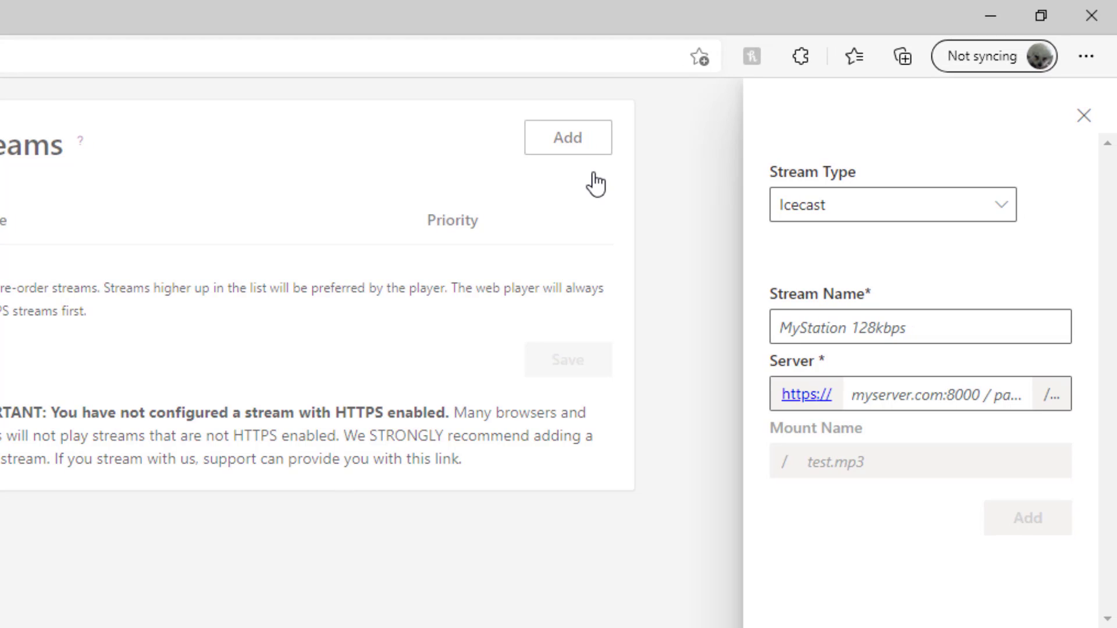
pyautogui.click(1005, 212)
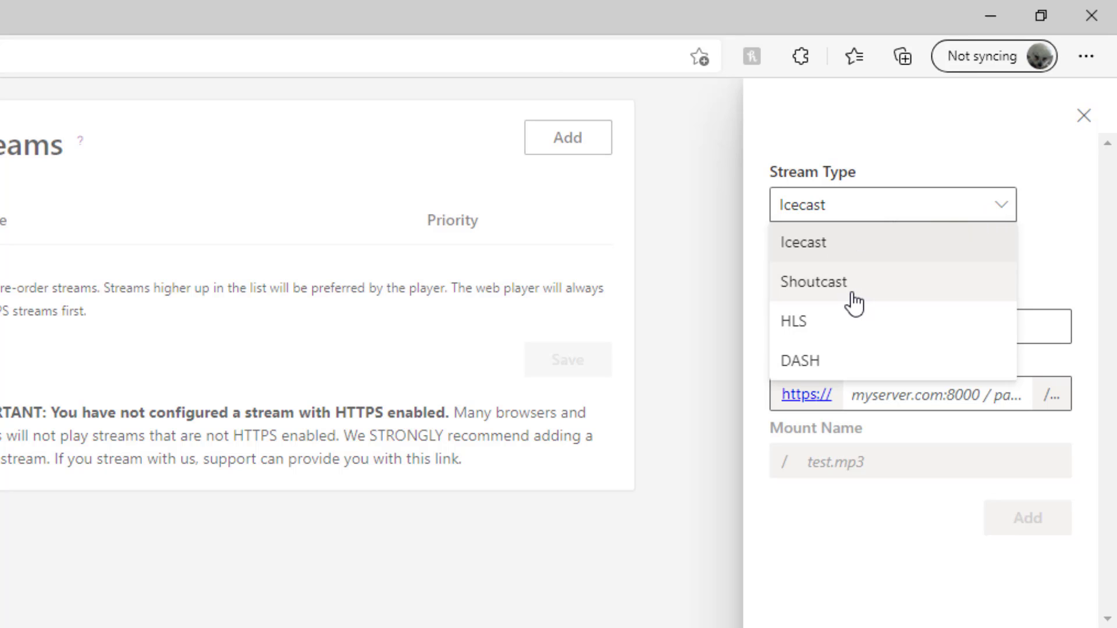
pyautogui.click(825, 256)
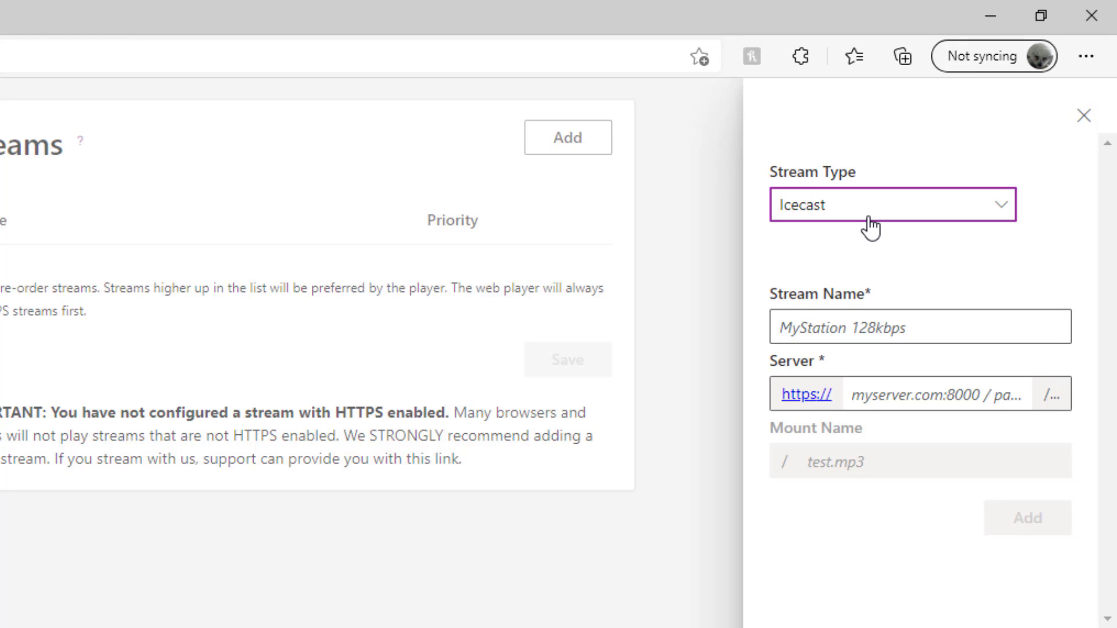
pyautogui.click(920, 334)
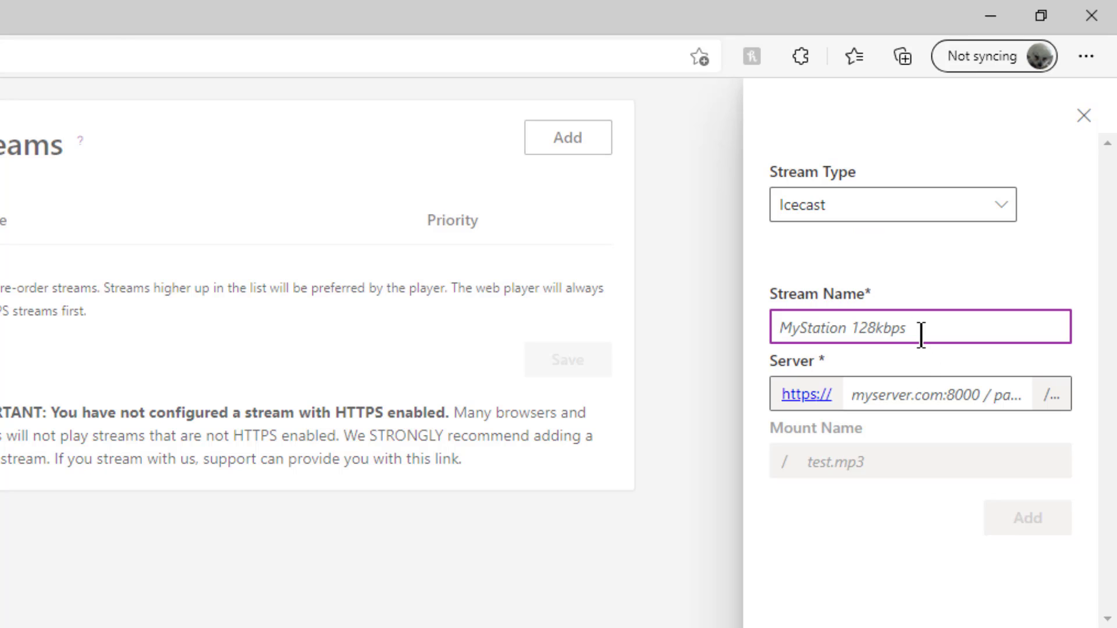
pyautogui.write('Humber ')
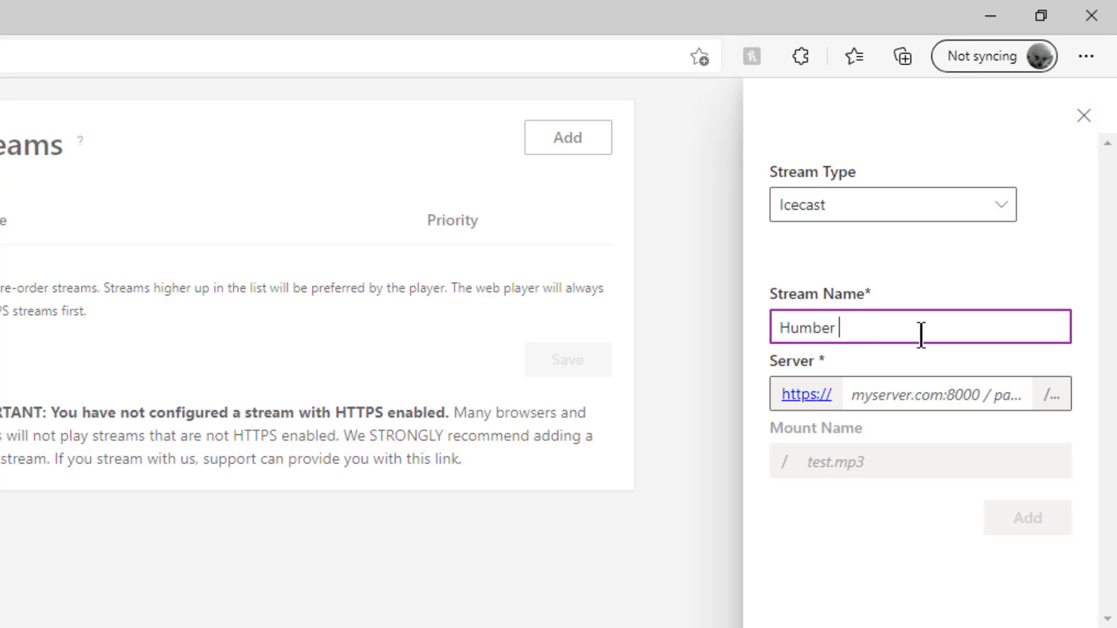
pyautogui.write('Radio')
pyautogui.click(890, 394)
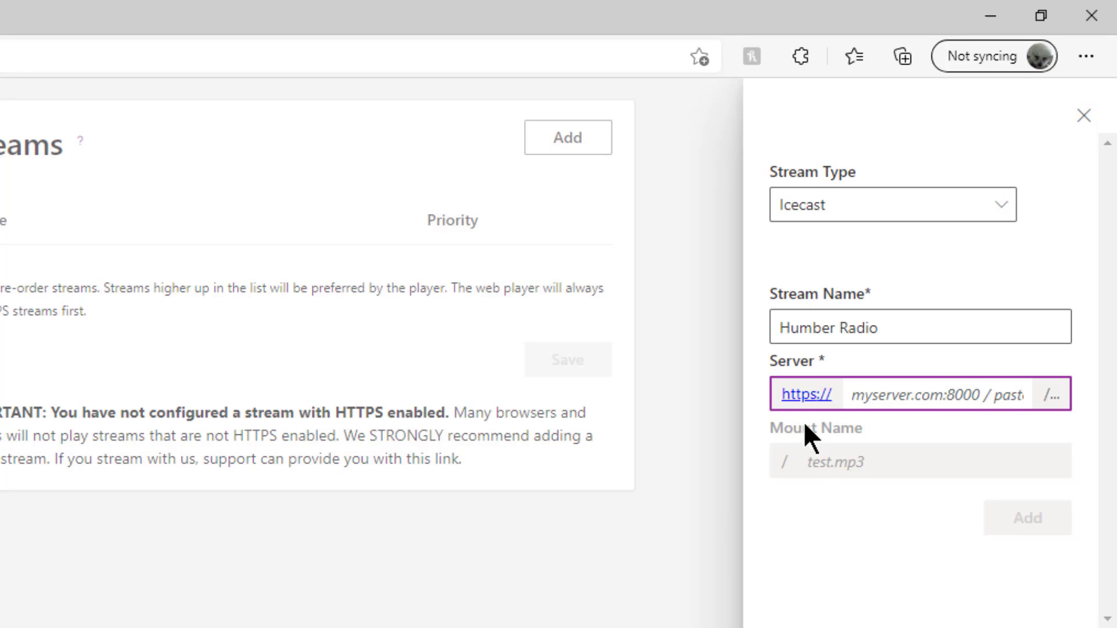
pyautogui.click(810, 405)
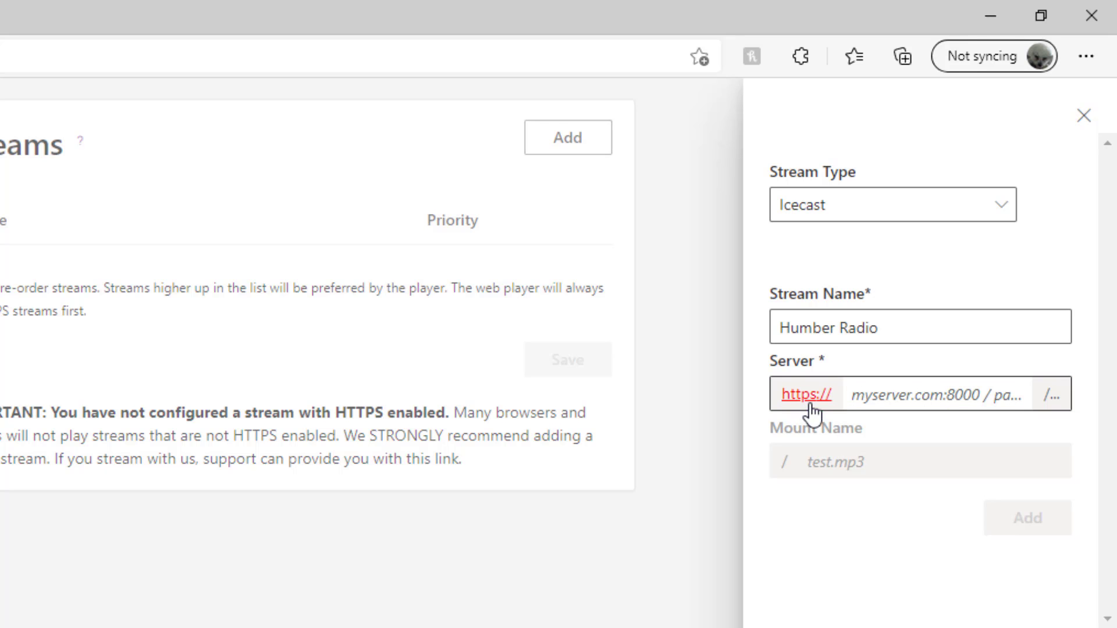
pyautogui.click(807, 406)
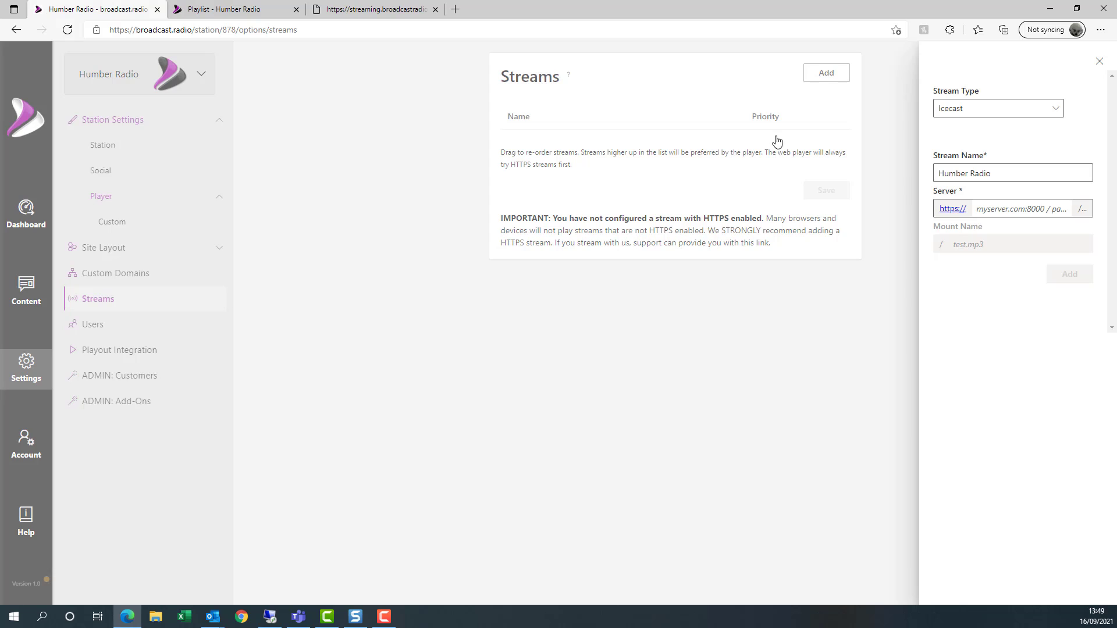
pyautogui.click(366, 10)
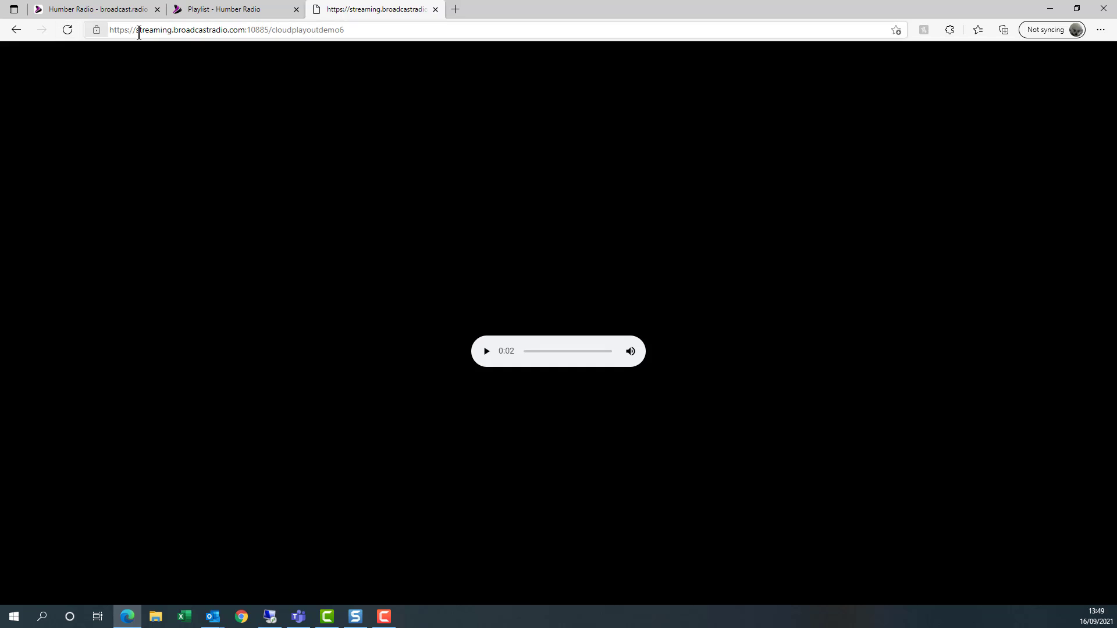
pyautogui.moveTo(357, 31); pyautogui.dragTo(159, 36)
pyautogui.hotkey('ctrl', 'c')
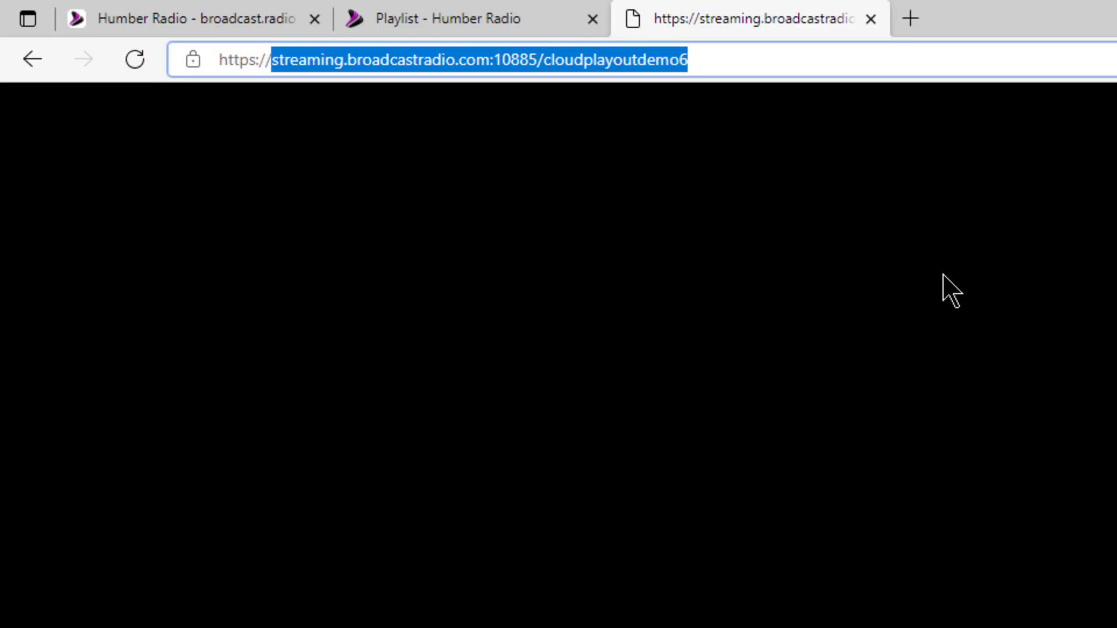
pyautogui.click(210, 19)
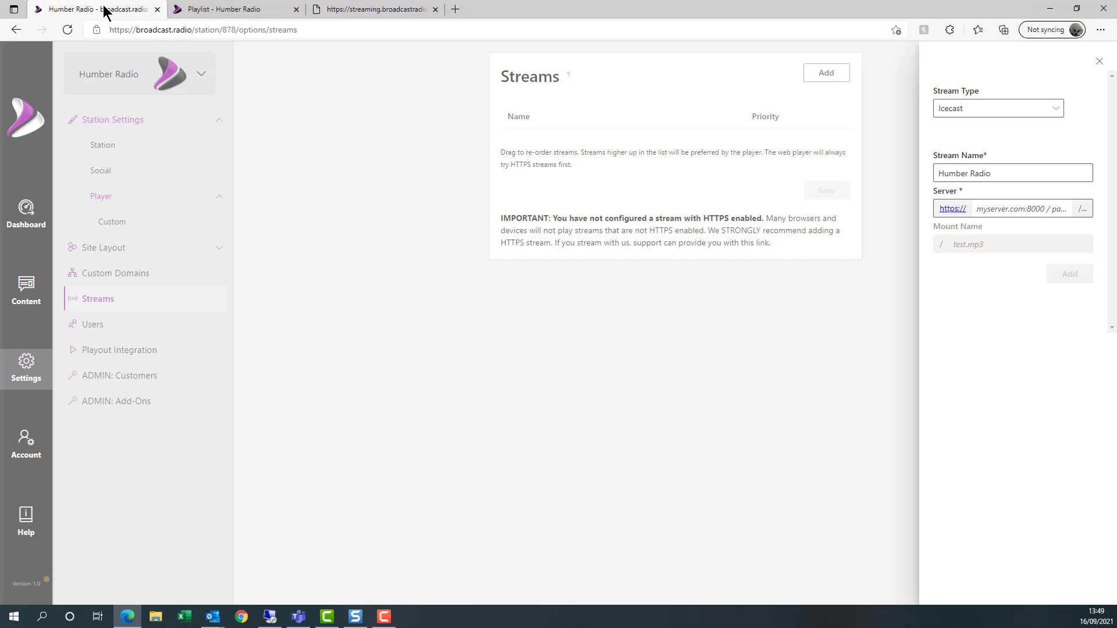
pyautogui.click(946, 173)
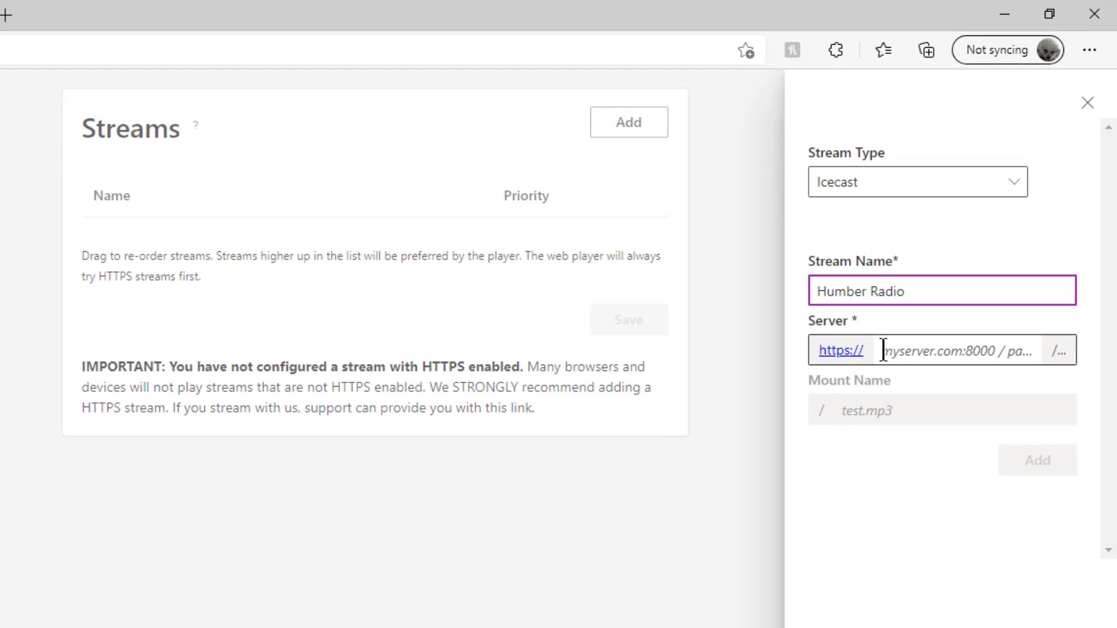
# - Paste streaming.broadcastradio.com:10885 as the server and add Humber Radio with mount cloudplayoutdemo6
pyautogui.click(883, 350)
pyautogui.hotkey('ctrl', 'v')
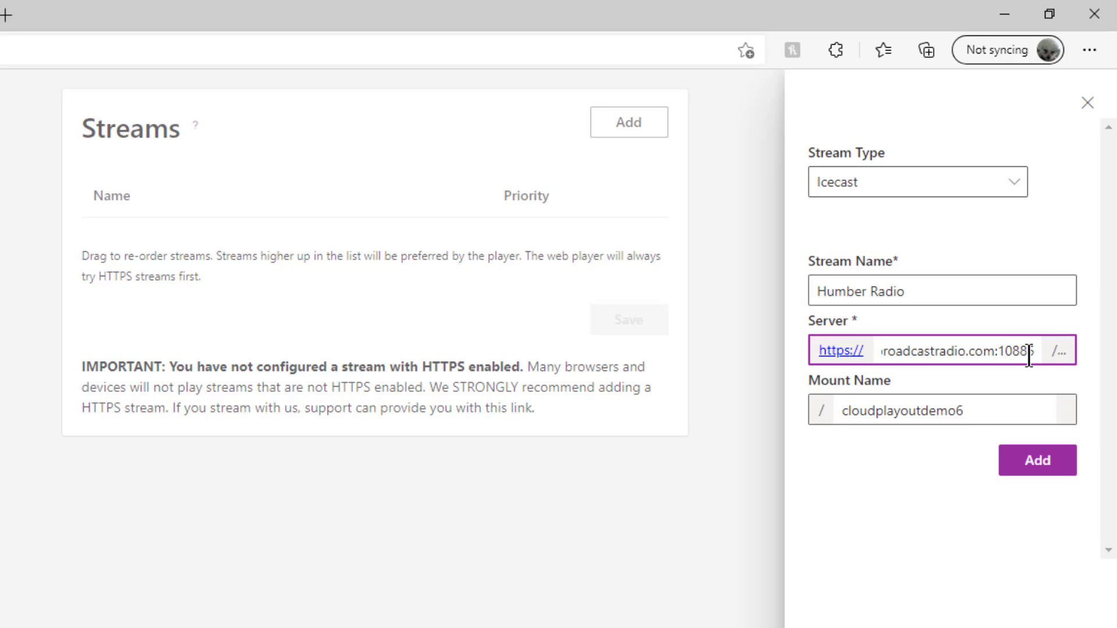
pyautogui.click(1040, 466)
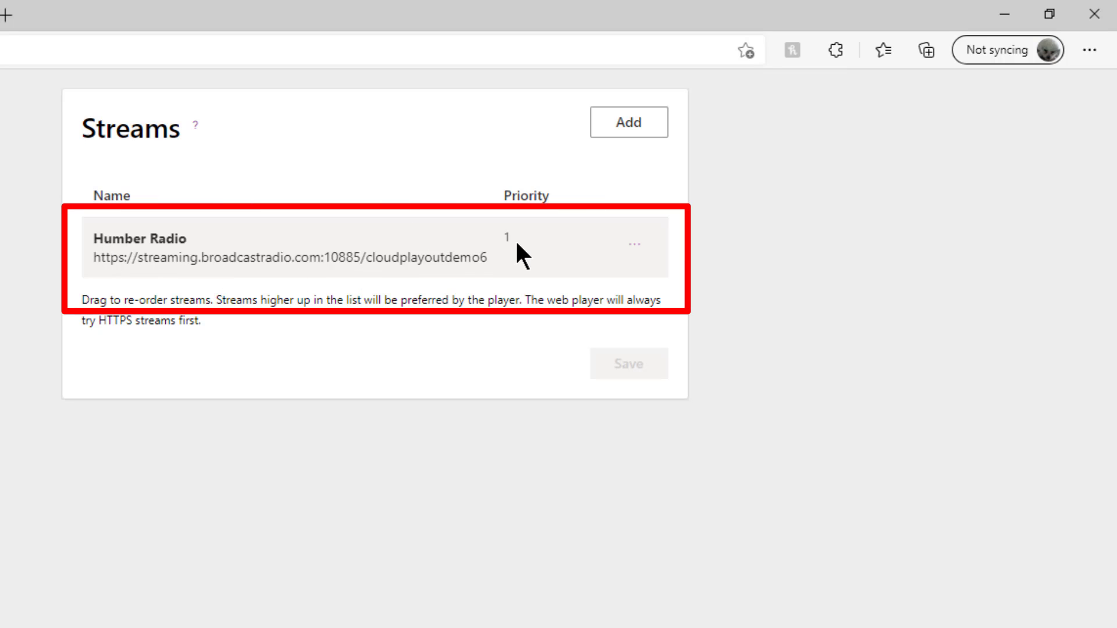
pyautogui.click(637, 125)
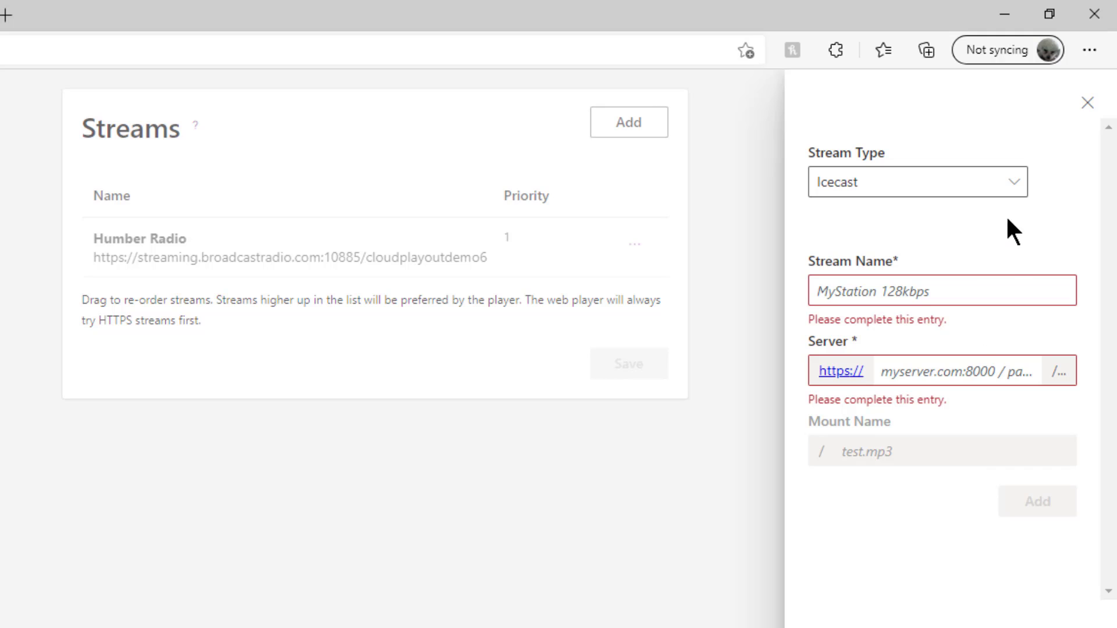
pyautogui.click(1089, 105)
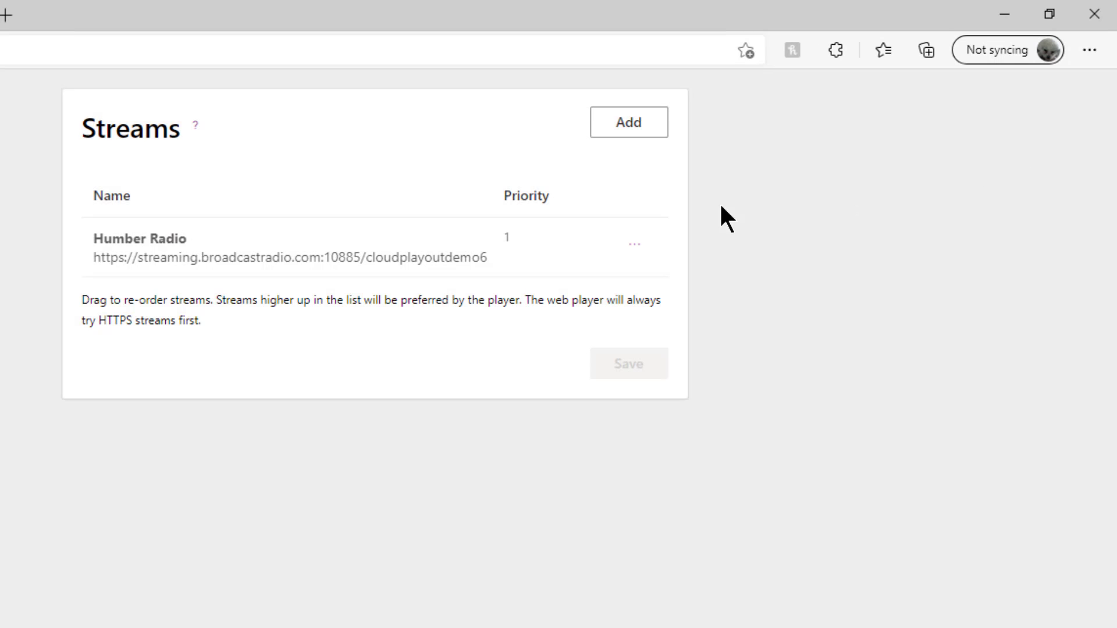
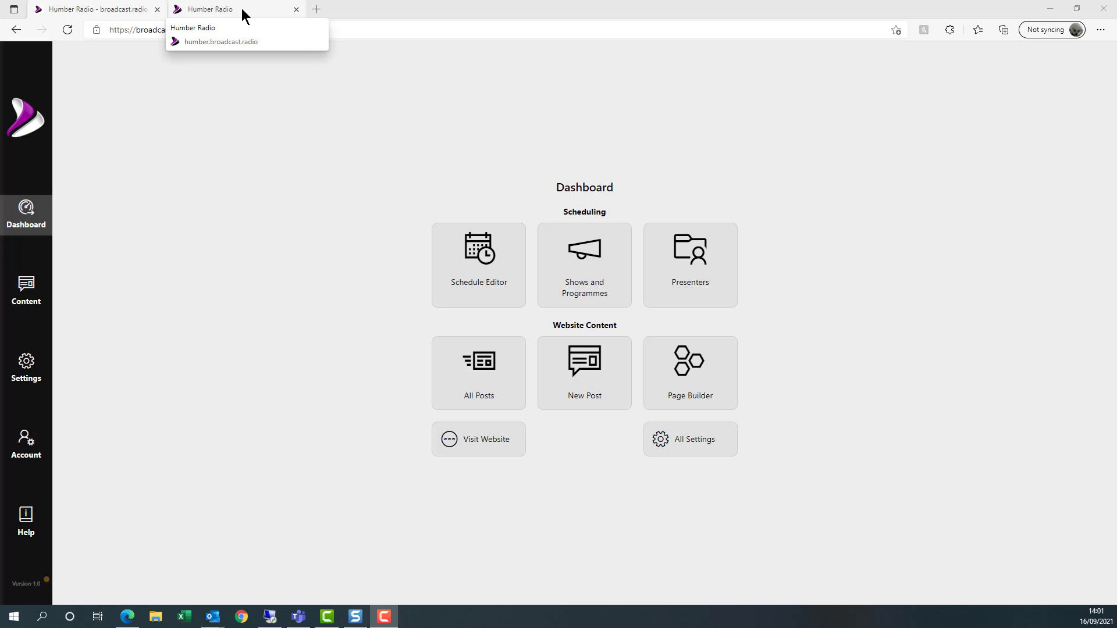
# - Check the station website's News page and test, stop and close the live listen popup
pyautogui.click(243, 15)
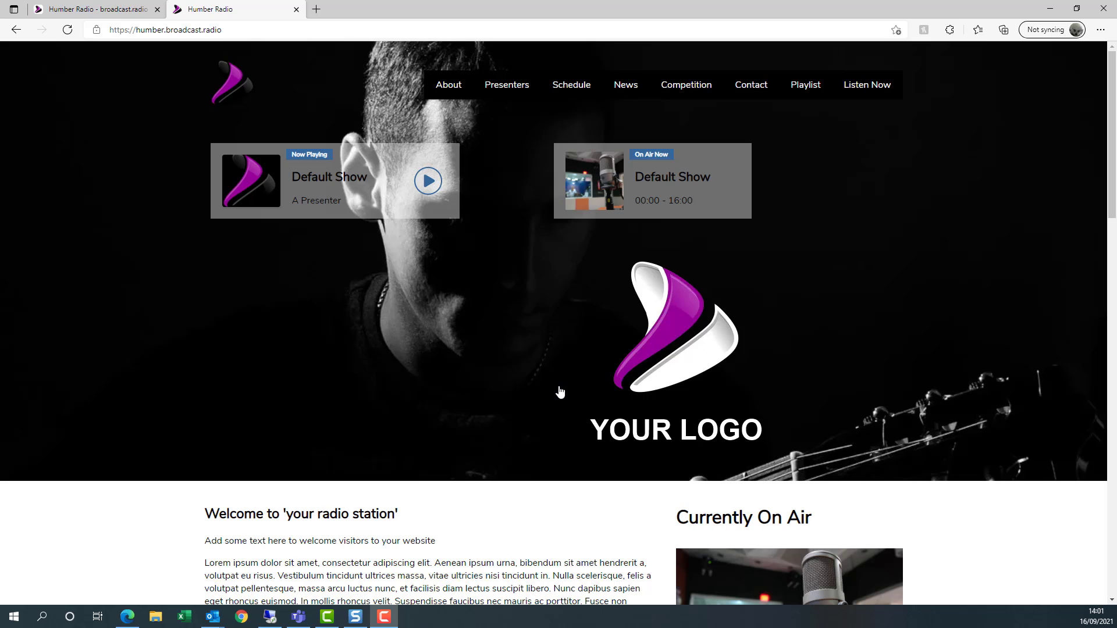
pyautogui.click(625, 85)
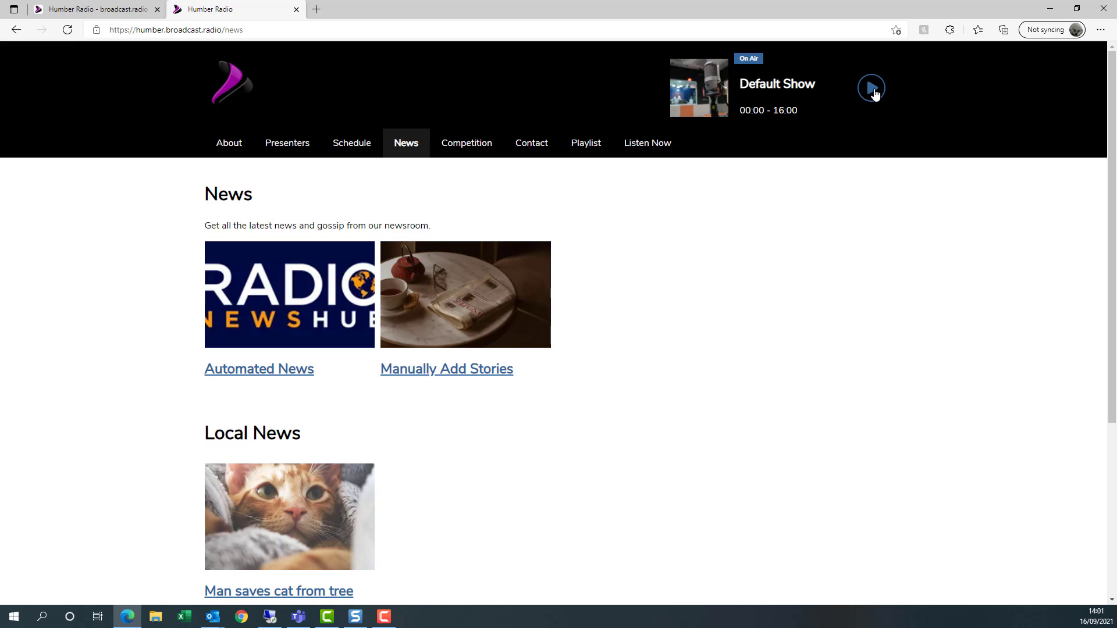
pyautogui.click(874, 92)
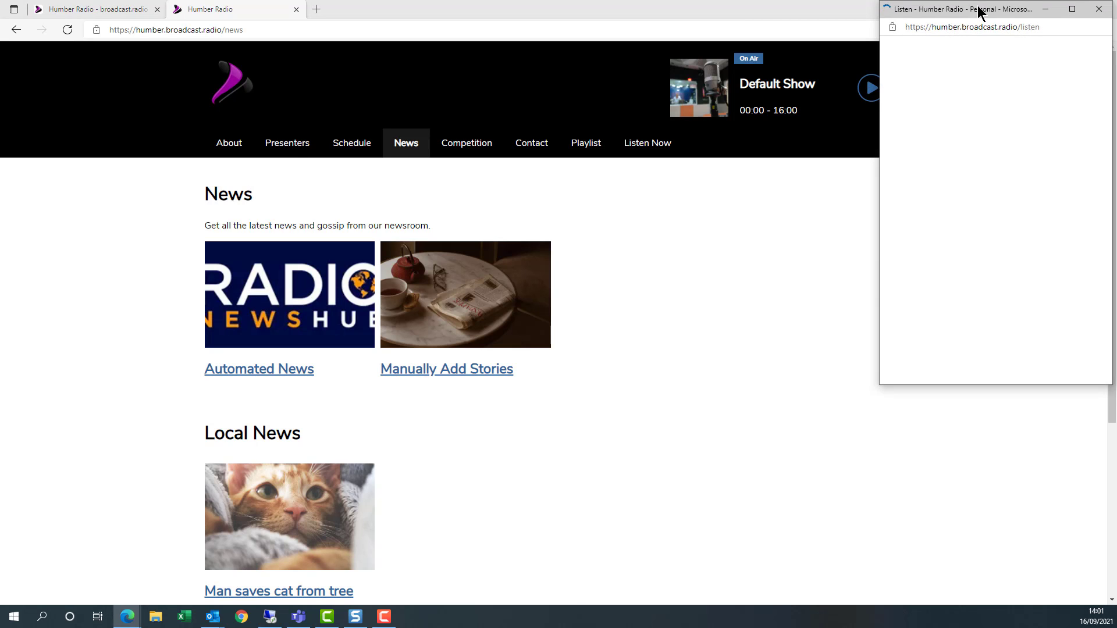
pyautogui.moveTo(974, 9); pyautogui.dragTo(720, 65)
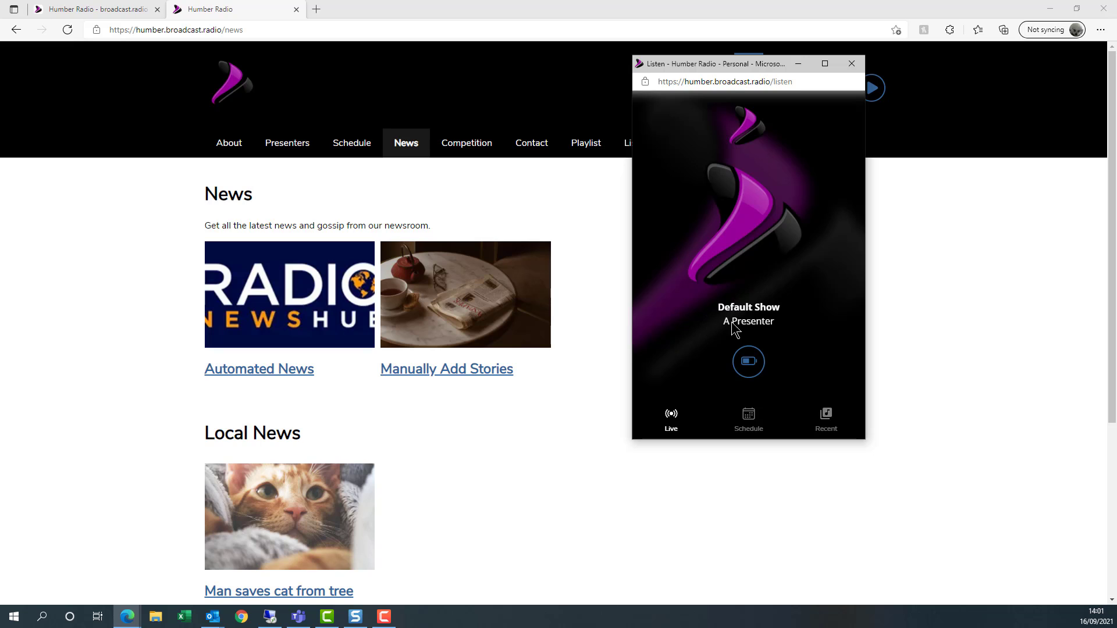
pyautogui.click(747, 363)
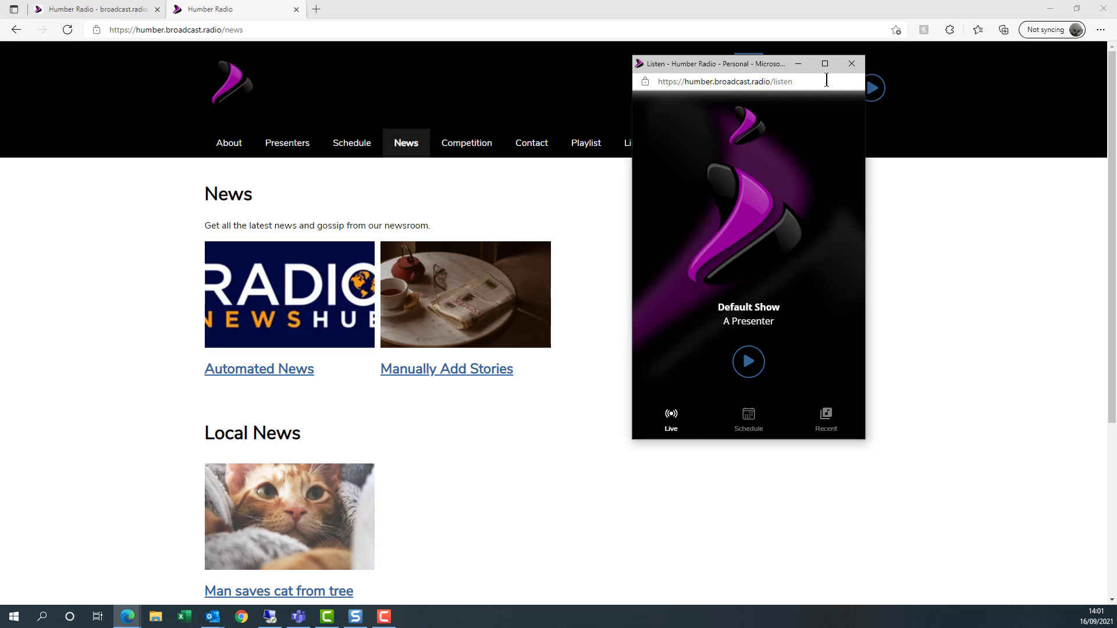
pyautogui.click(853, 67)
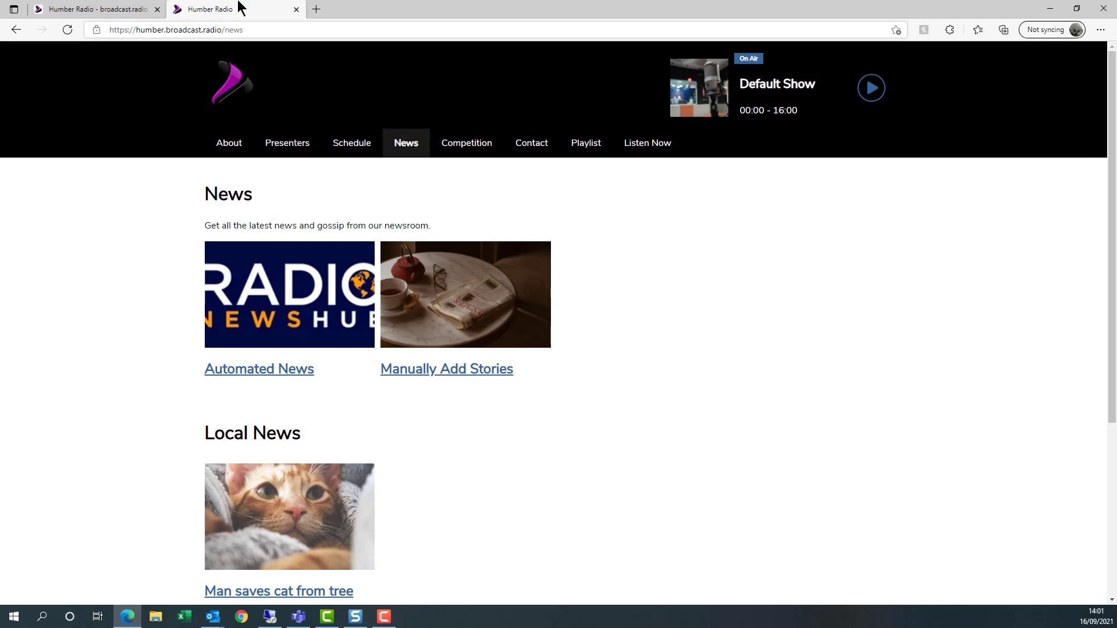
# - From the dashboard, go to Station Settings > Player, briefly checking the Station page along the way
pyautogui.click(120, 9)
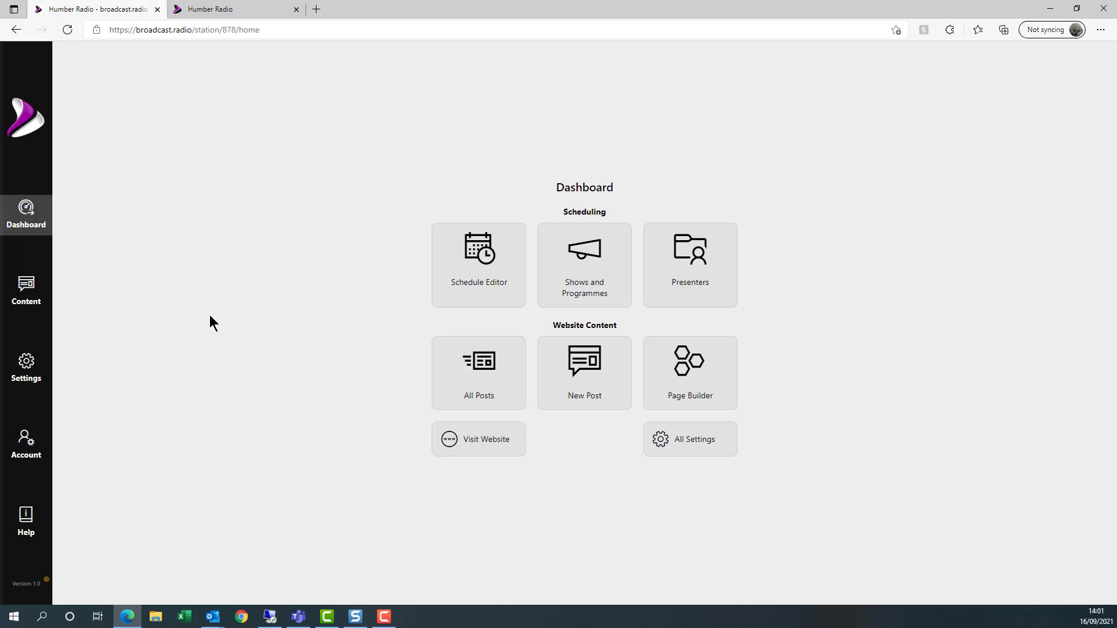
pyautogui.click(26, 367)
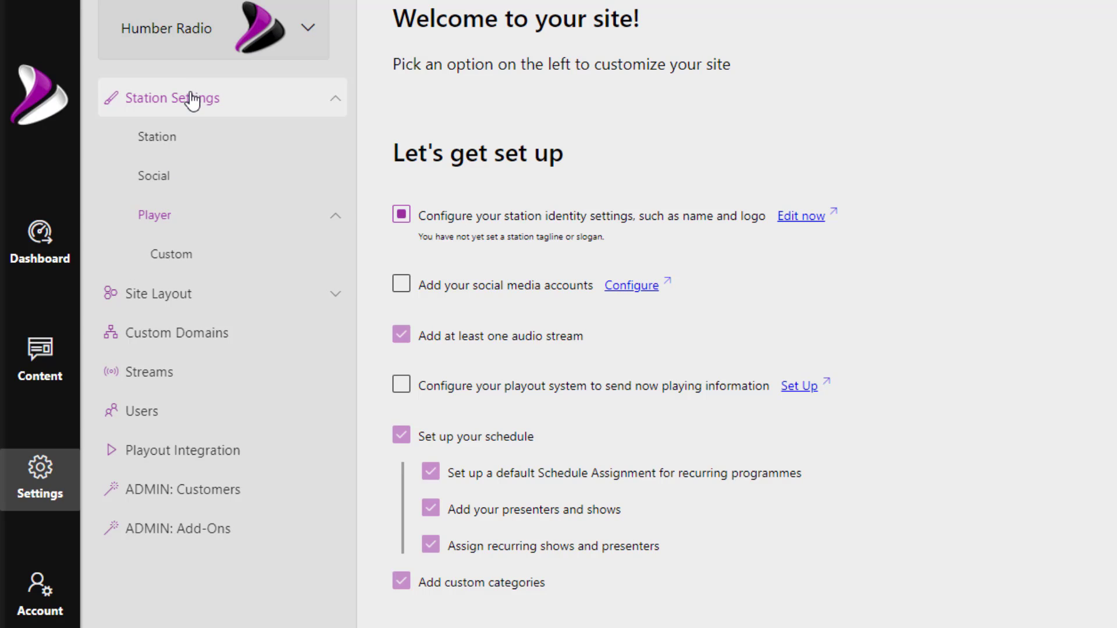
pyautogui.click(160, 224)
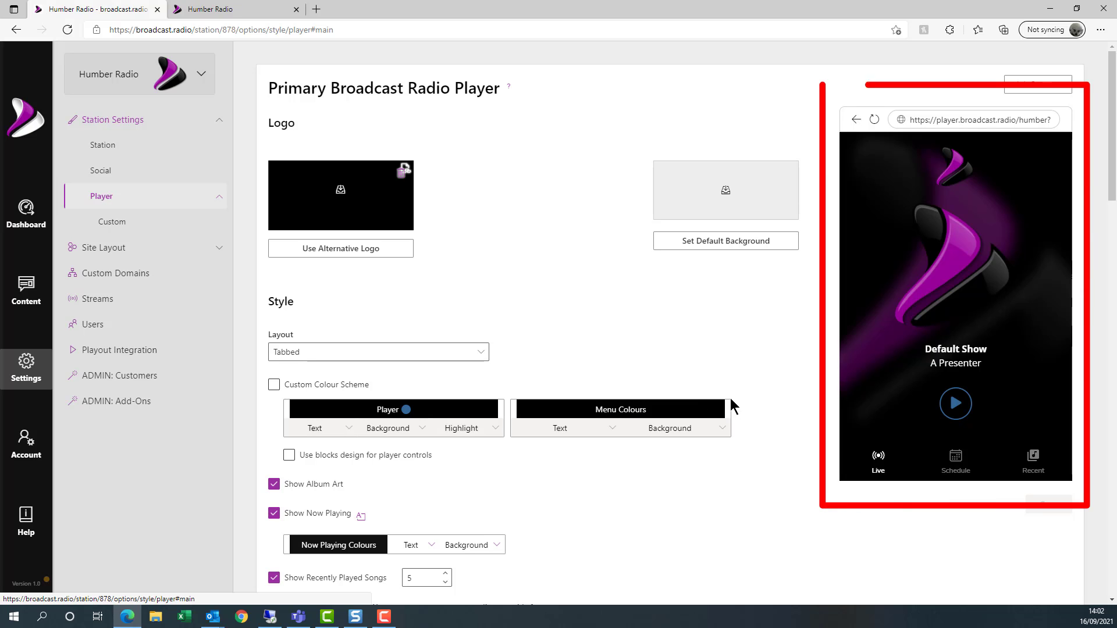
pyautogui.scroll(-7, 514, 348)
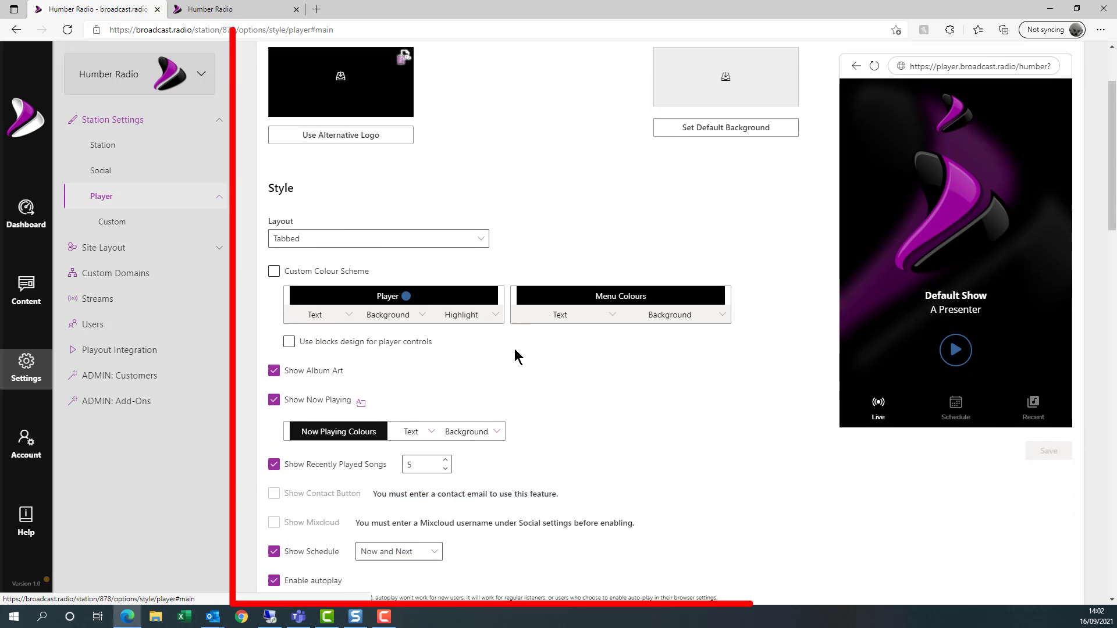
pyautogui.scroll(7, 522, 356)
pyautogui.scroll(-12, 521, 356)
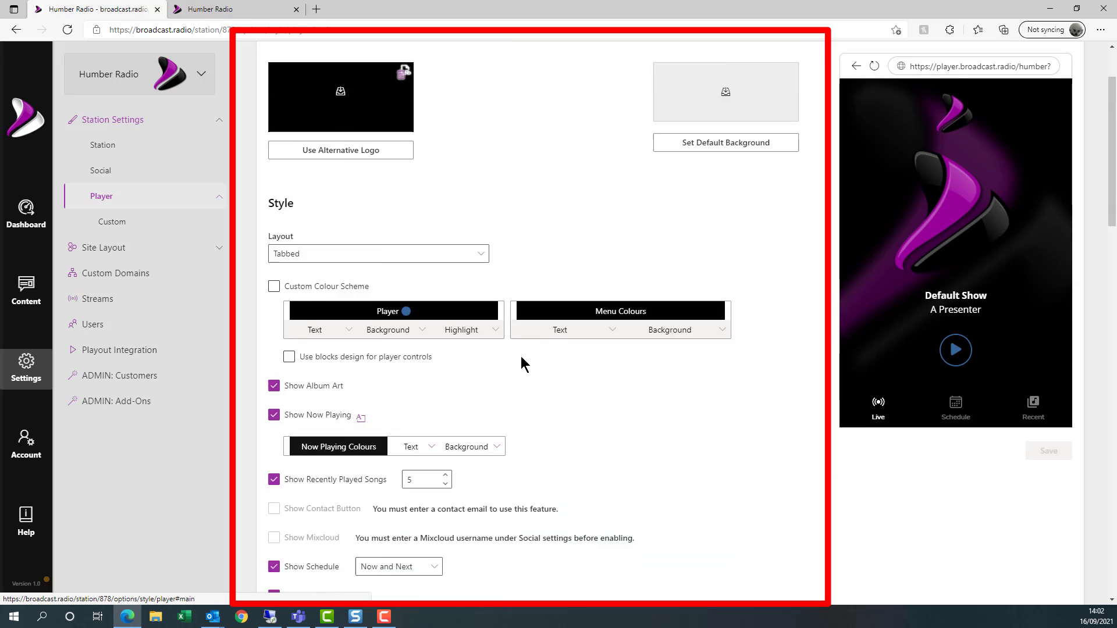
pyautogui.scroll(15, 521, 355)
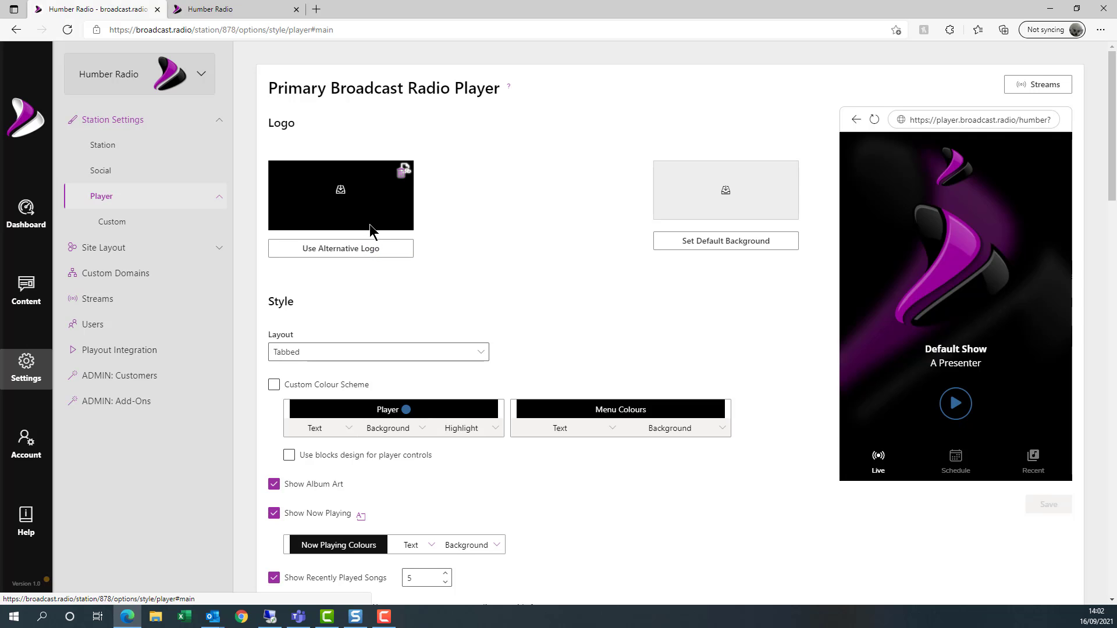
pyautogui.click(102, 148)
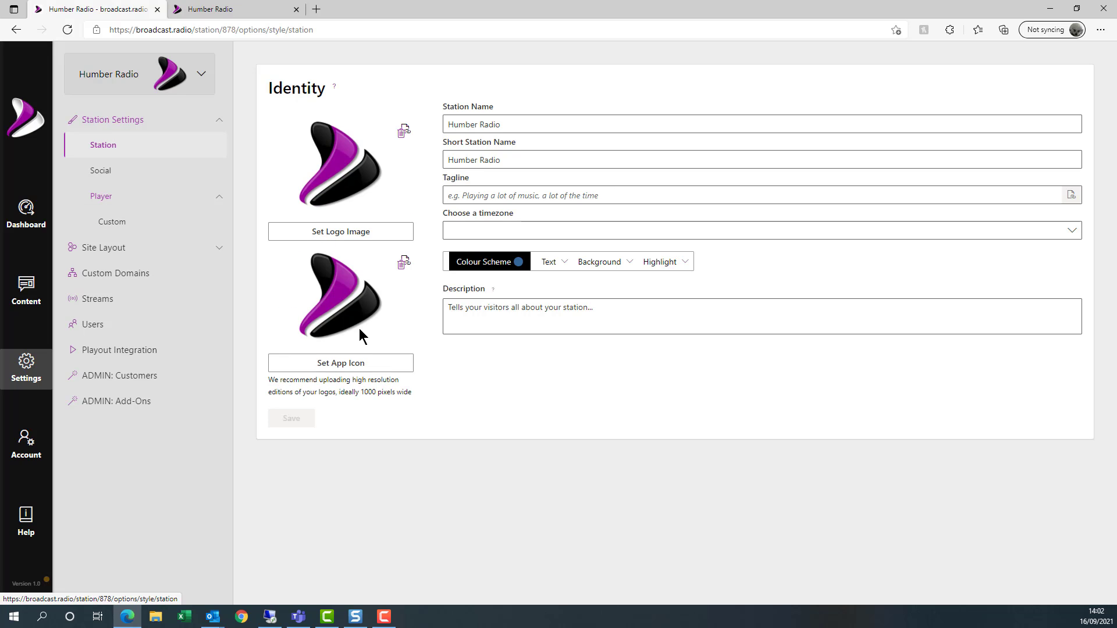
pyautogui.click(101, 196)
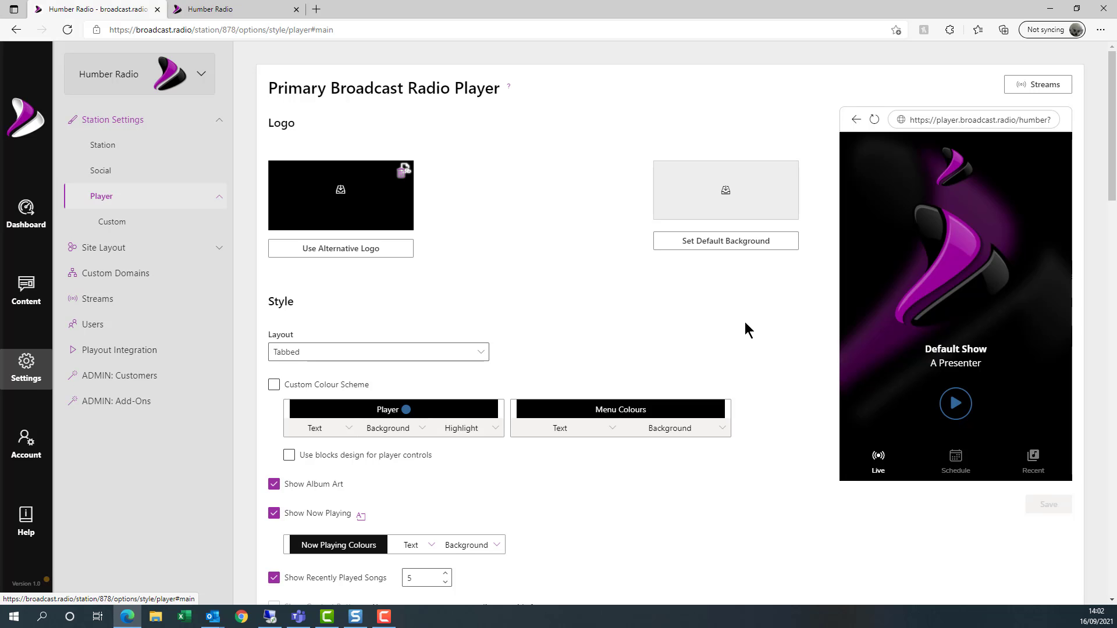
# - Pick the concert crowd photo from the Media Library as the player's default background
pyautogui.click(712, 249)
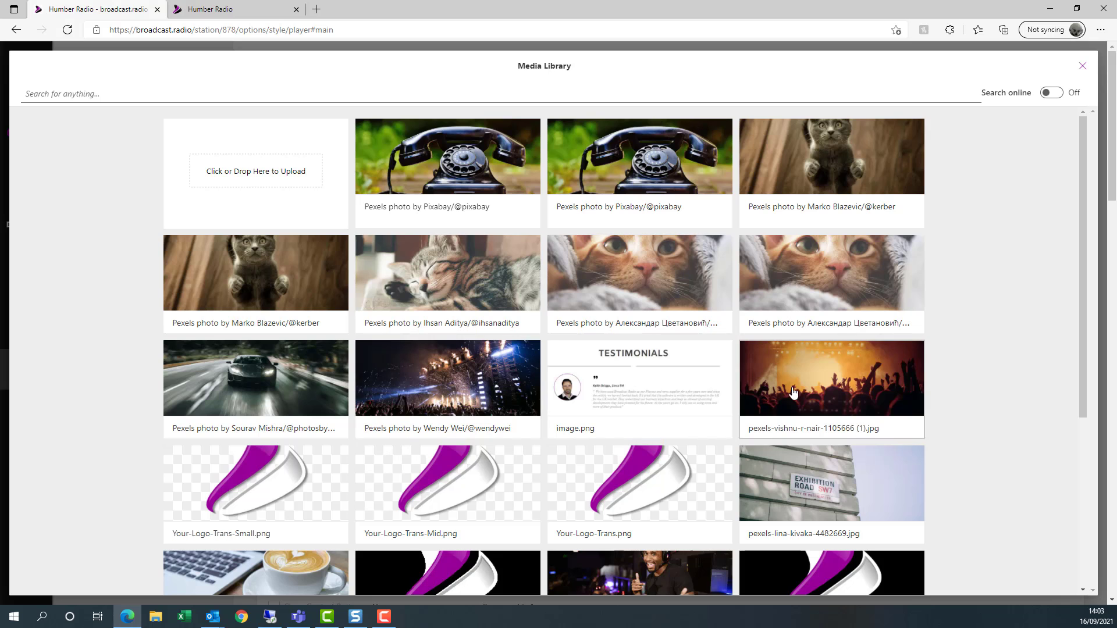
pyautogui.click(422, 375)
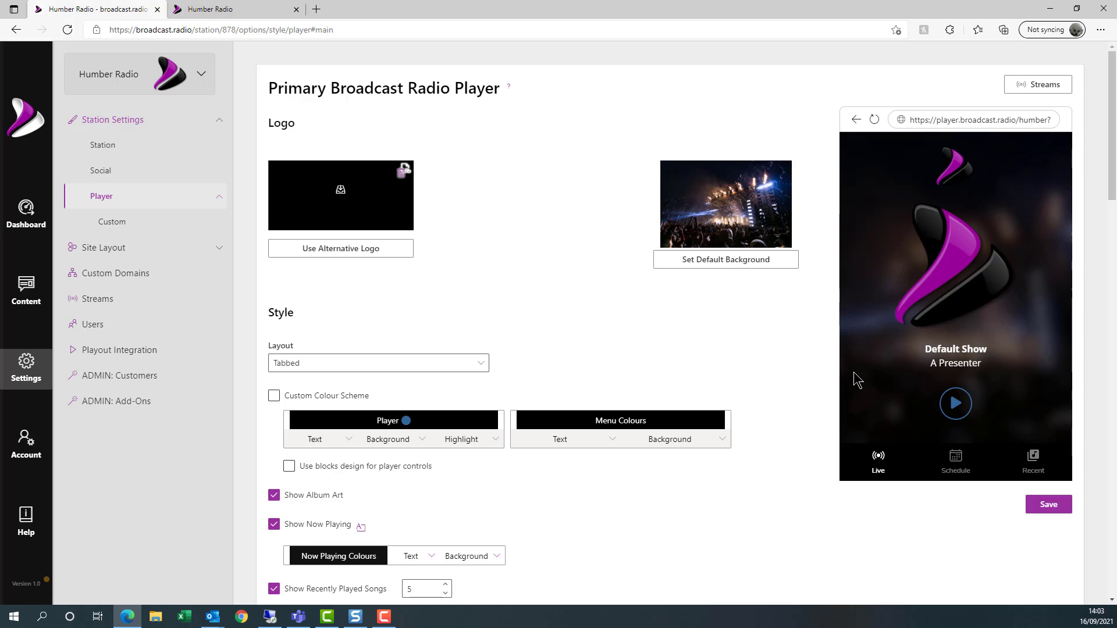
pyautogui.scroll(-3, 561, 313)
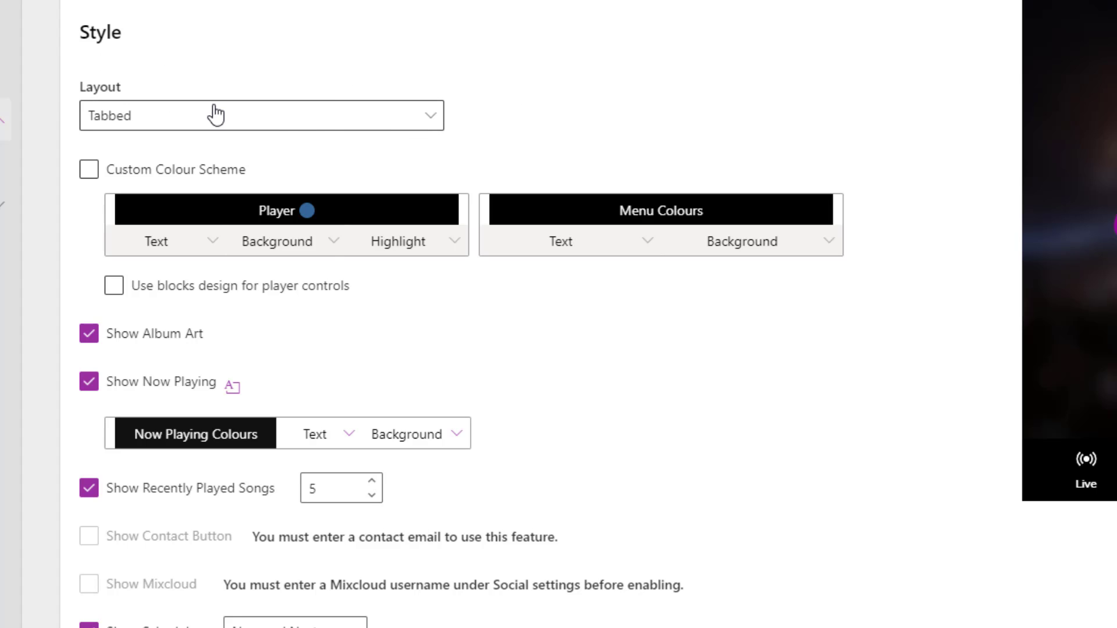
# - Change the Style layout from Tabbed to Full Page and scroll through the preview
pyautogui.click(429, 123)
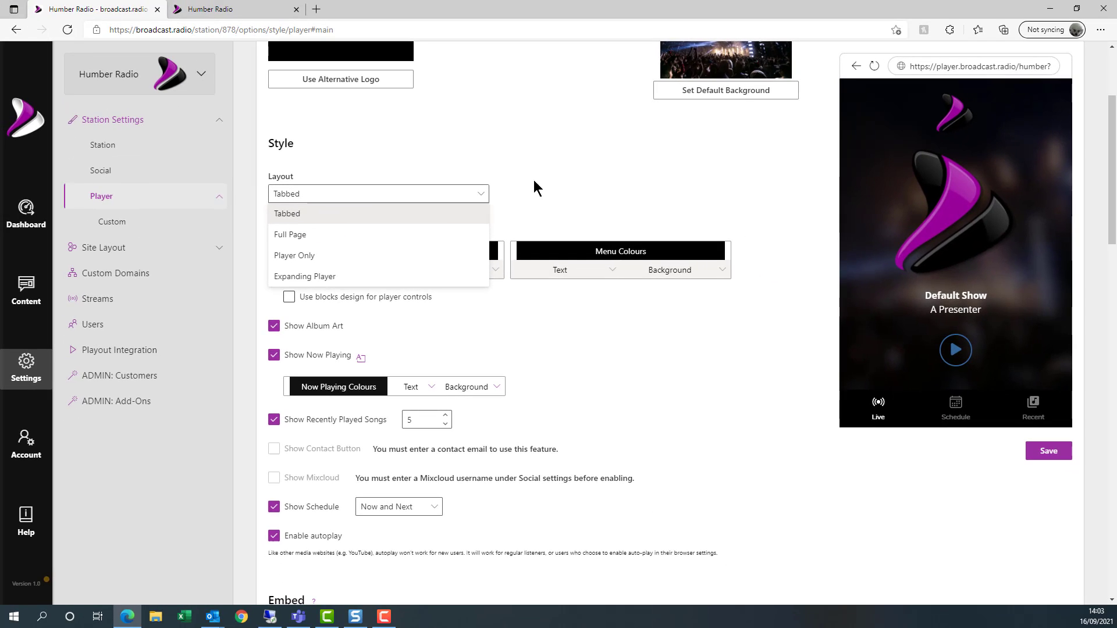
pyautogui.click(535, 187)
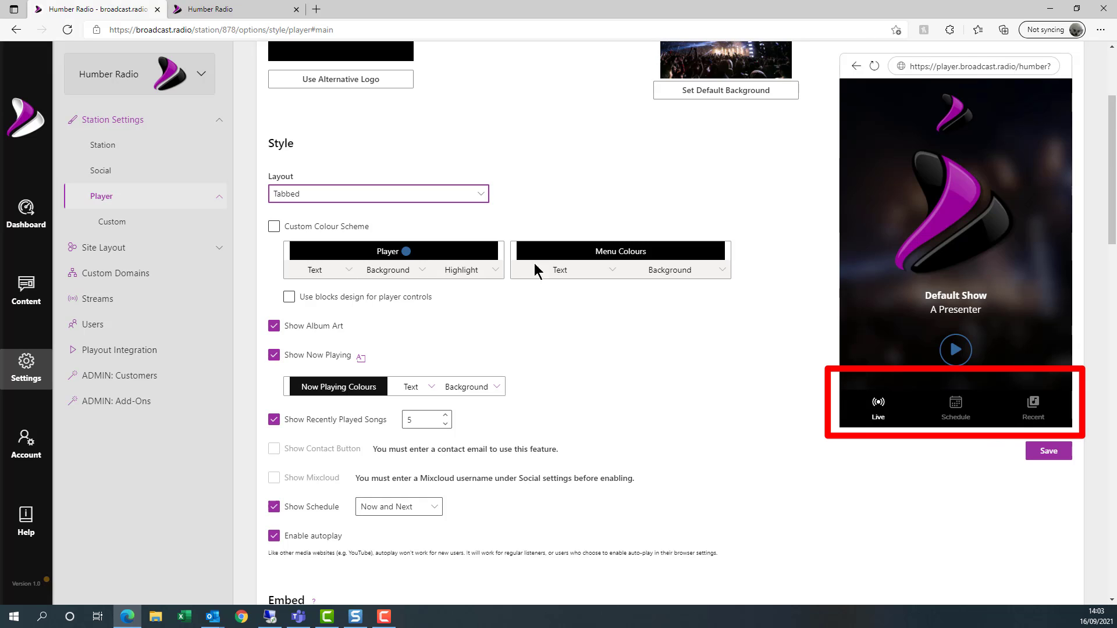
pyautogui.click(481, 193)
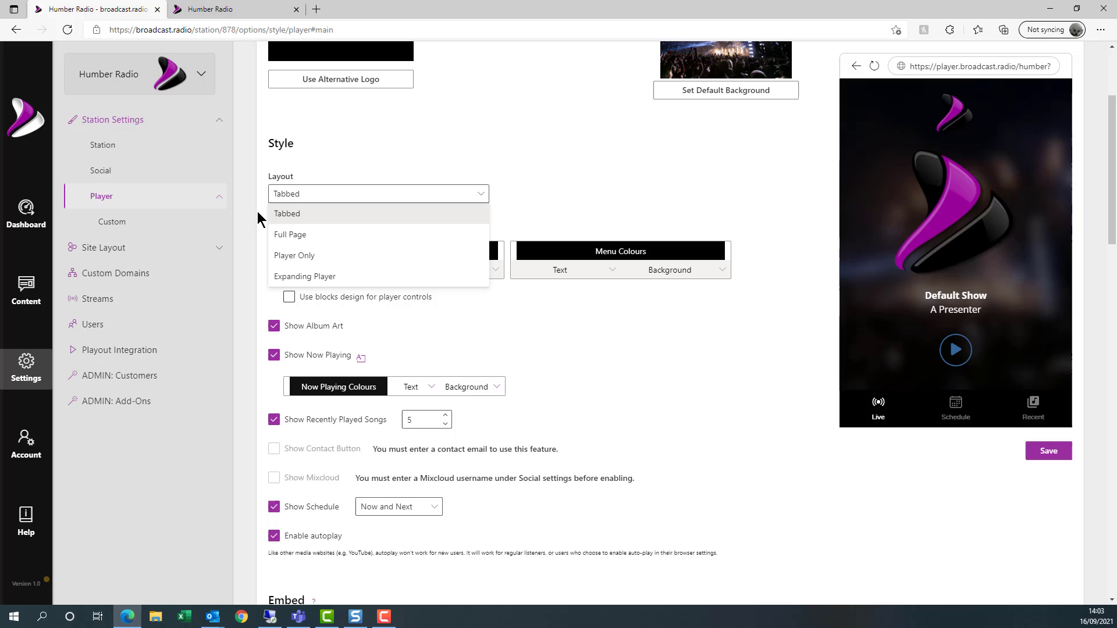
pyautogui.click(291, 236)
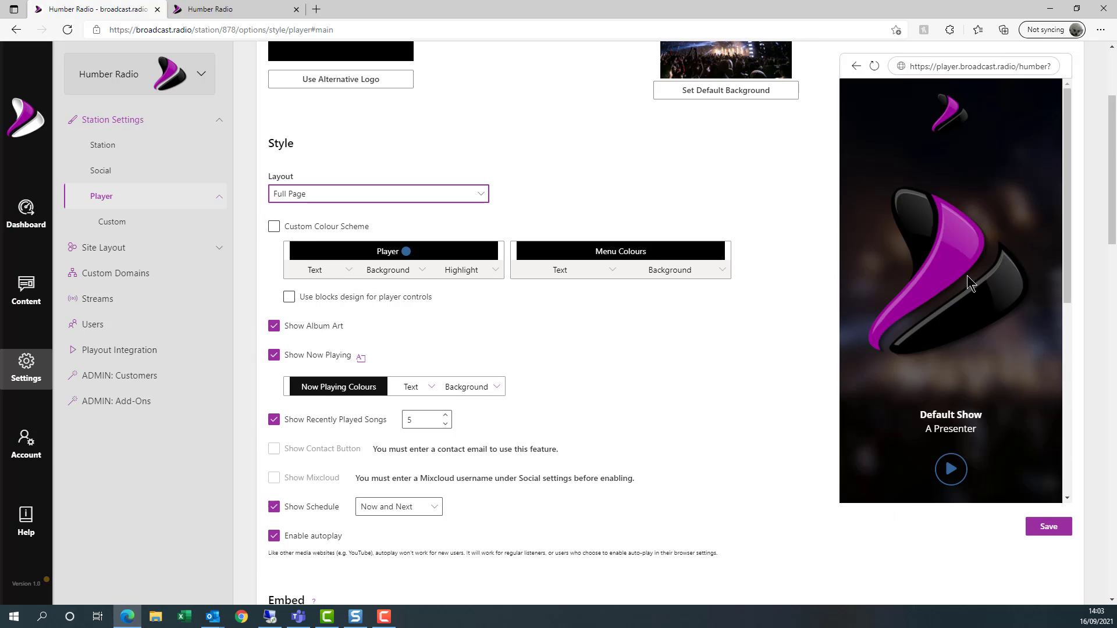
pyautogui.scroll(-3, 979, 256)
pyautogui.scroll(3, 977, 253)
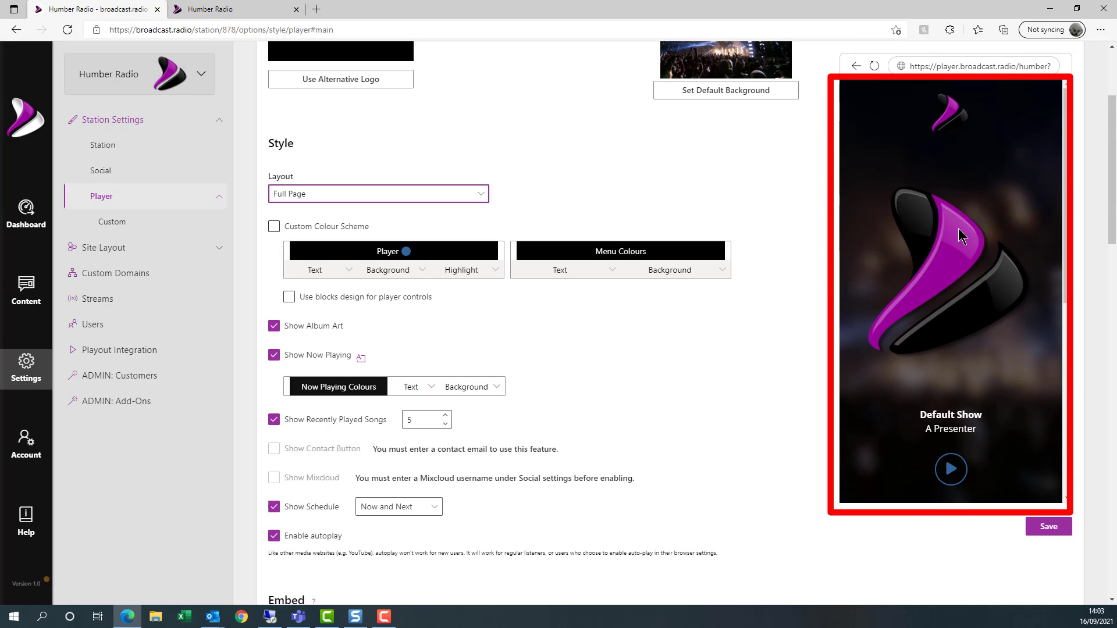
pyautogui.scroll(-5, 959, 228)
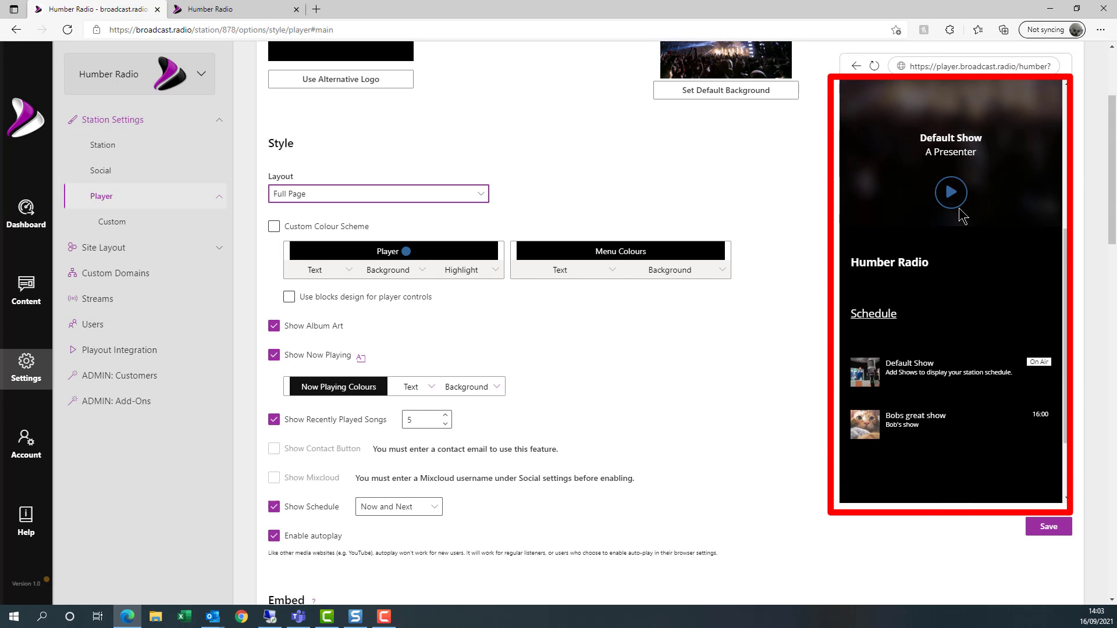
pyautogui.scroll(-3, 963, 218)
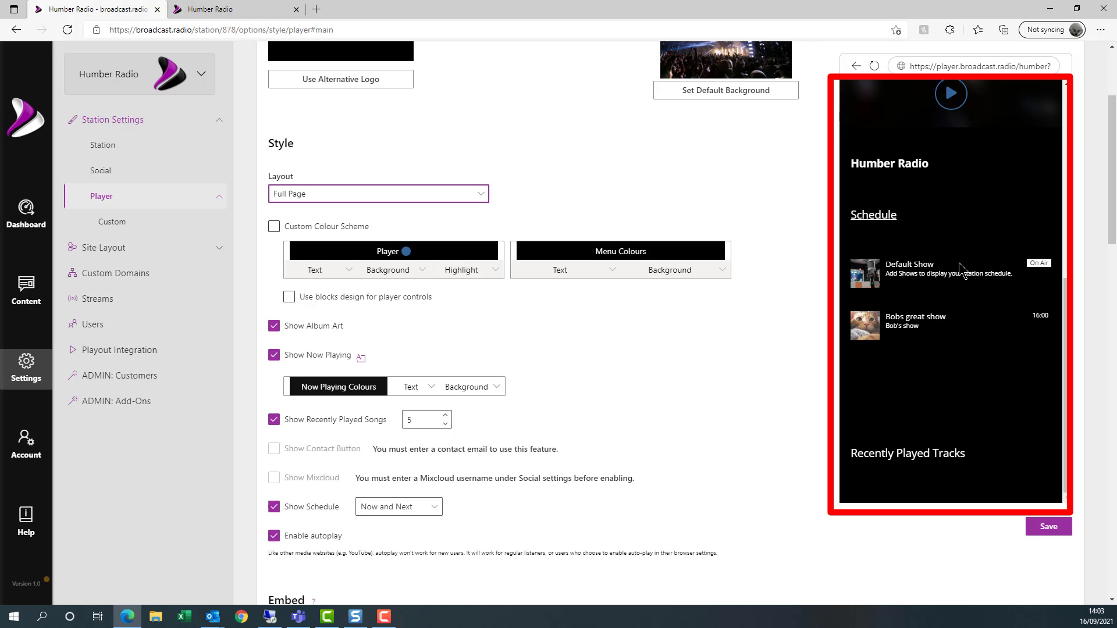
pyautogui.scroll(5, 954, 273)
pyautogui.scroll(-5, 972, 407)
pyautogui.scroll(3, 928, 349)
pyautogui.scroll(3, 927, 342)
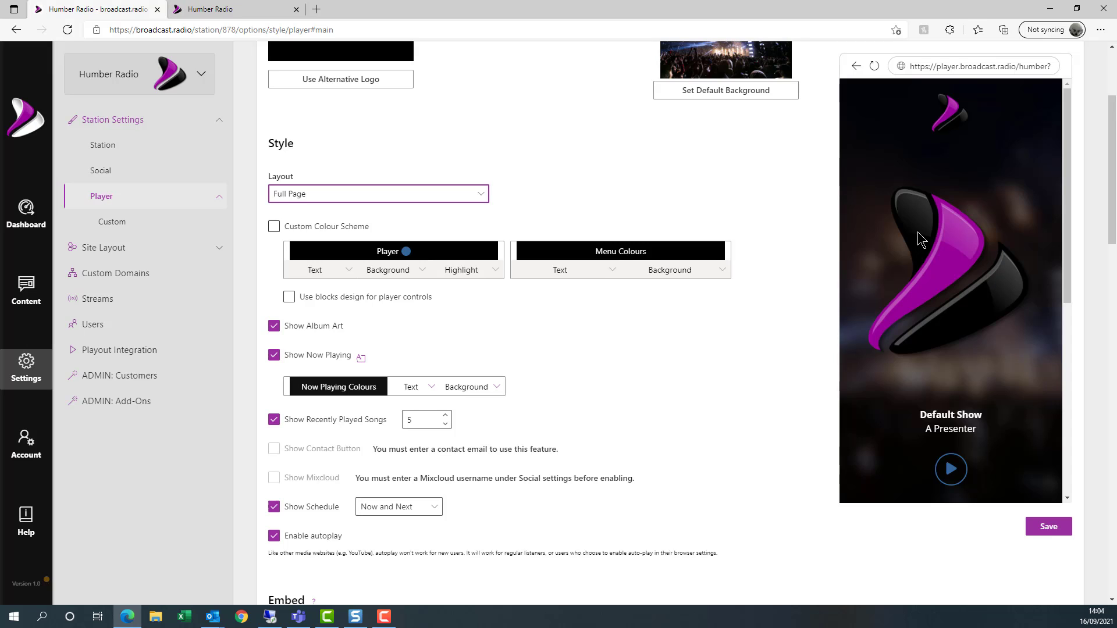
# - Try the Player Only and Expanding Player layouts, expanding and closing the full-screen preview
pyautogui.click(425, 195)
pyautogui.click(329, 262)
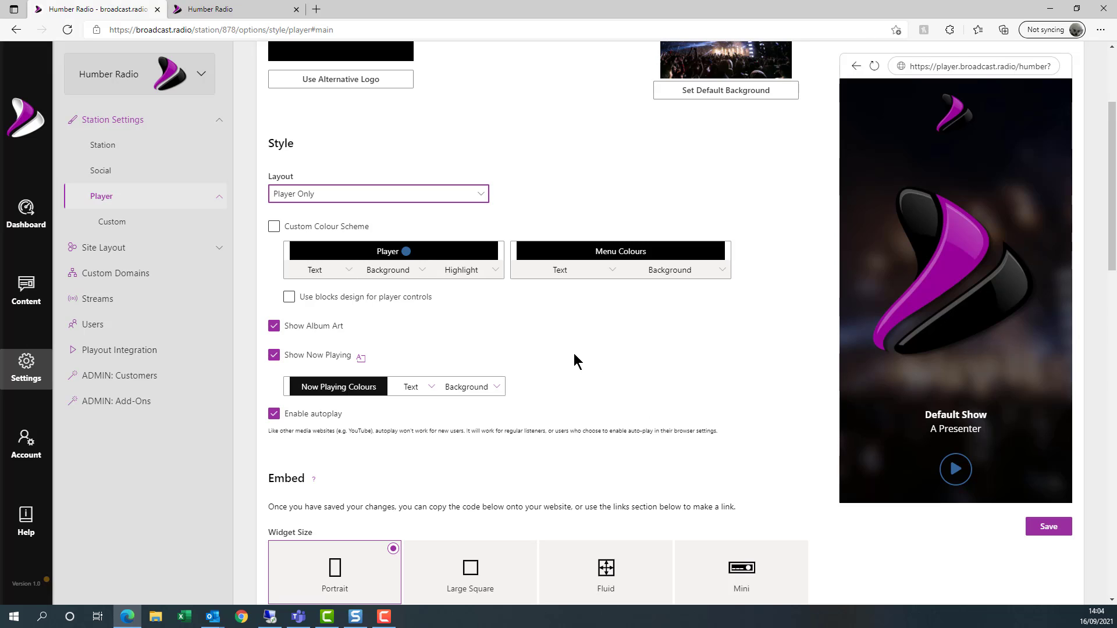
pyautogui.click(445, 202)
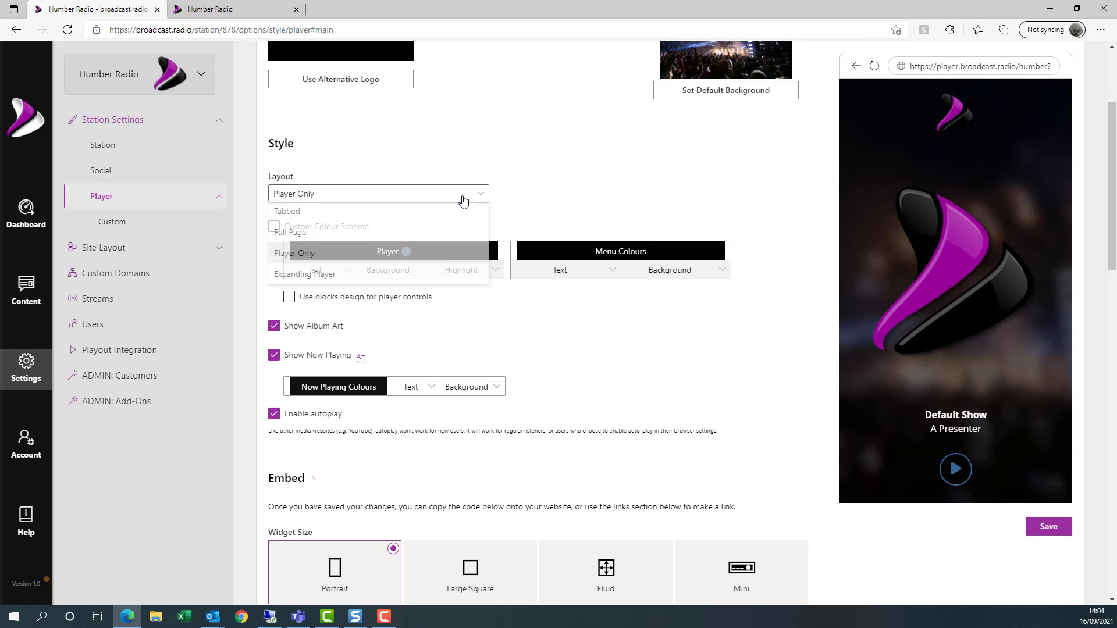
pyautogui.click(324, 278)
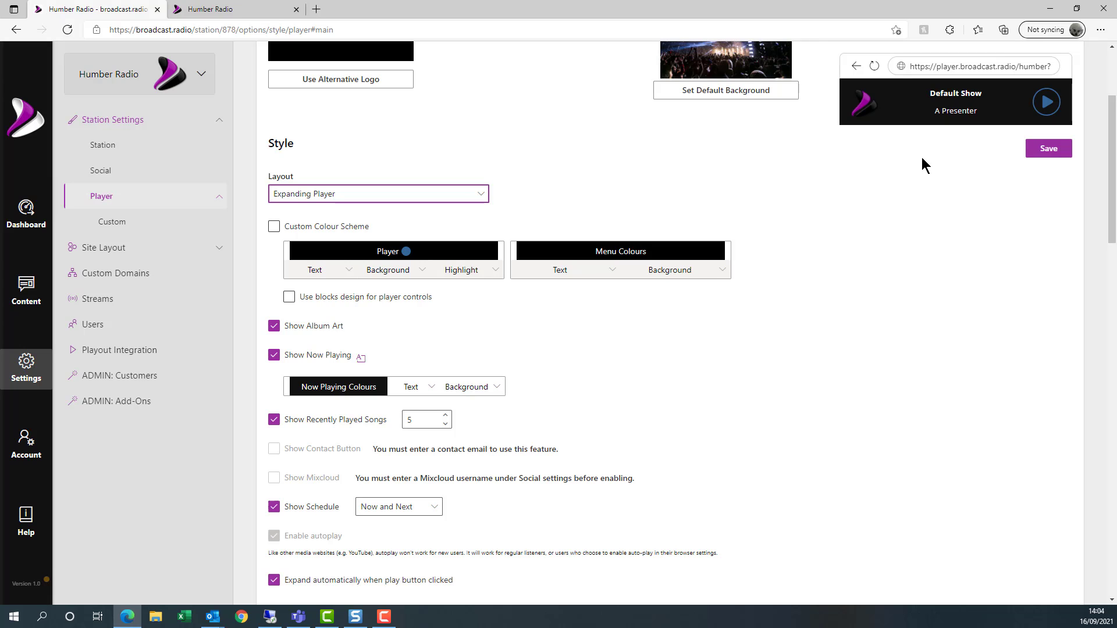
pyautogui.click(991, 107)
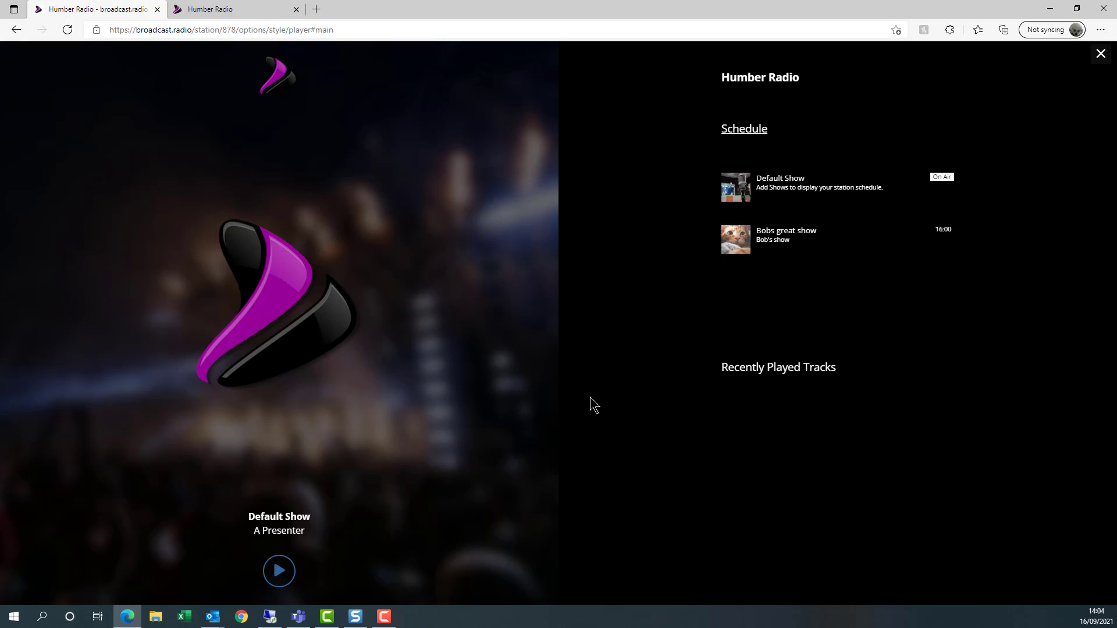
pyautogui.click(1101, 54)
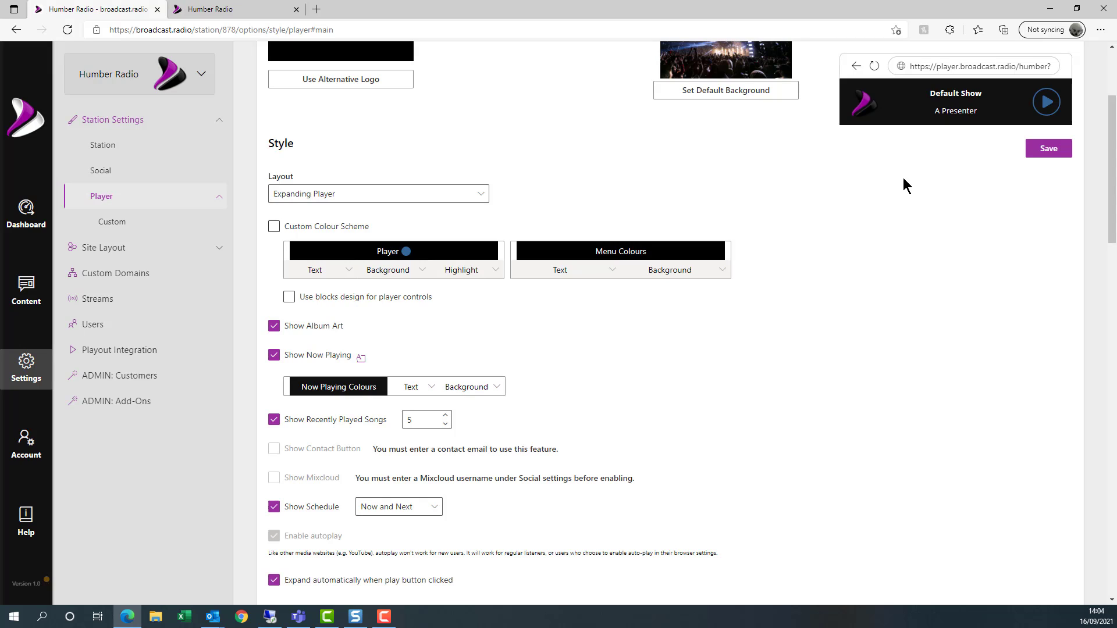
# - Set the player layout back to Tabbed and bring up the station website's News page
pyautogui.click(479, 196)
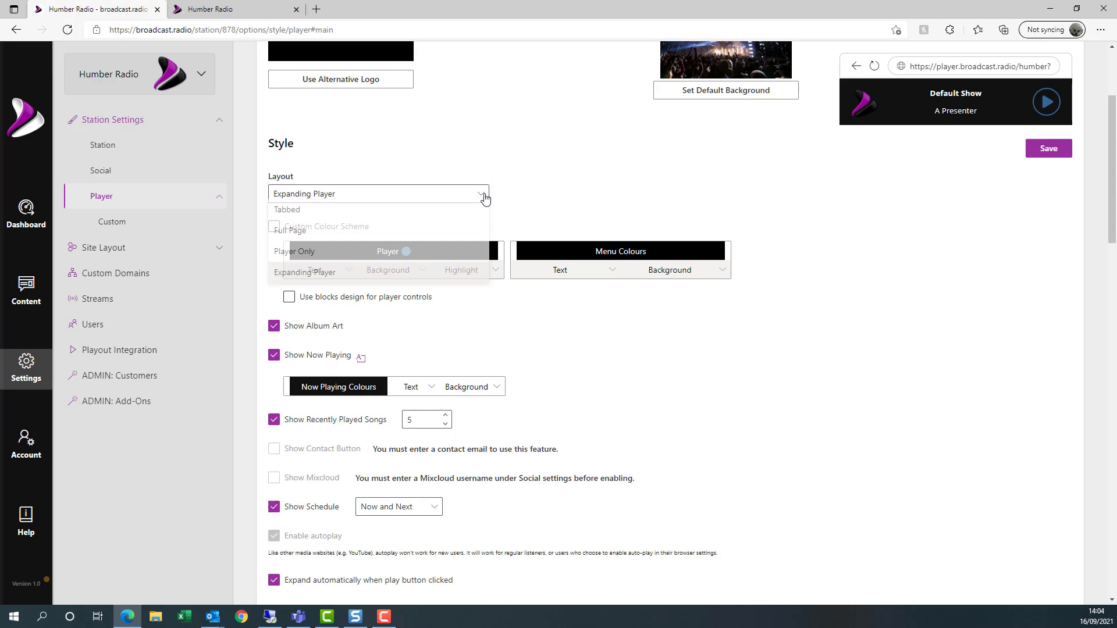
pyautogui.click(312, 220)
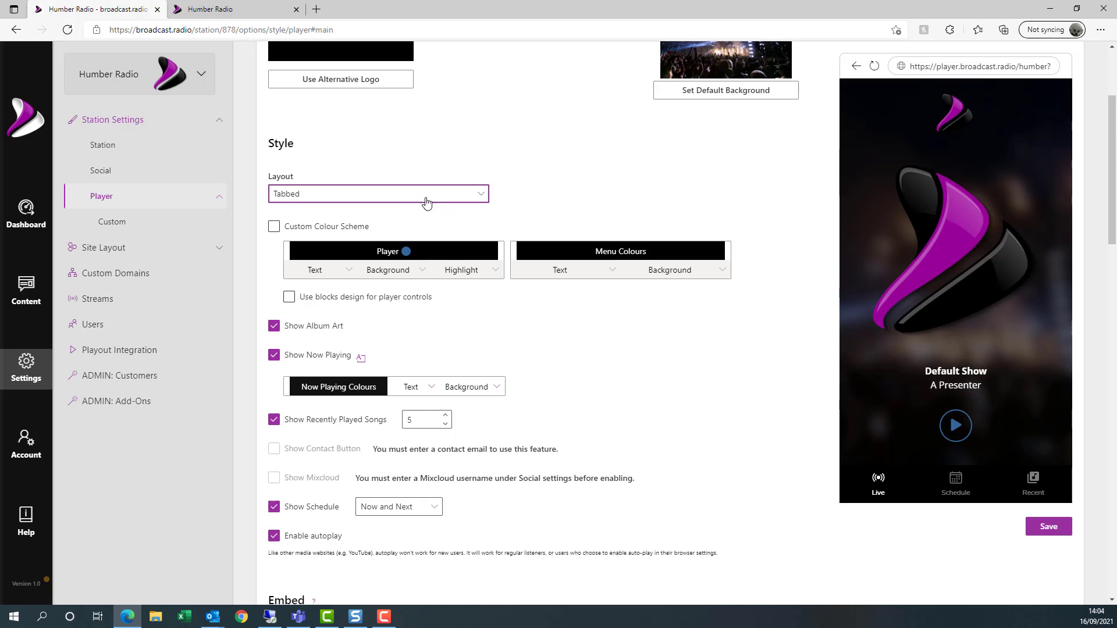
pyautogui.click(480, 198)
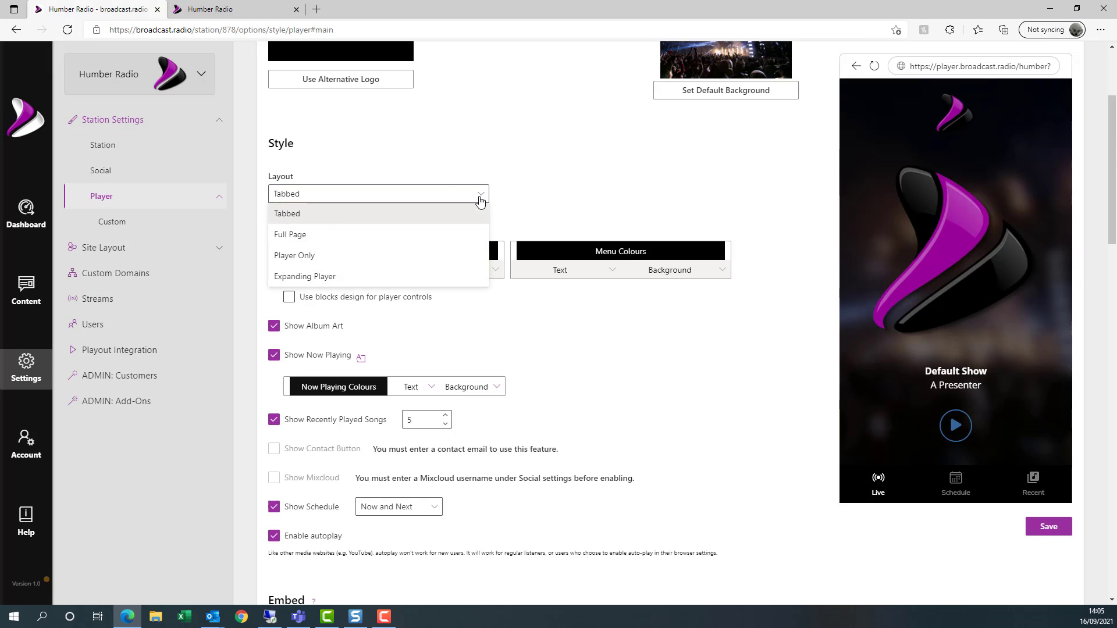
pyautogui.click(558, 182)
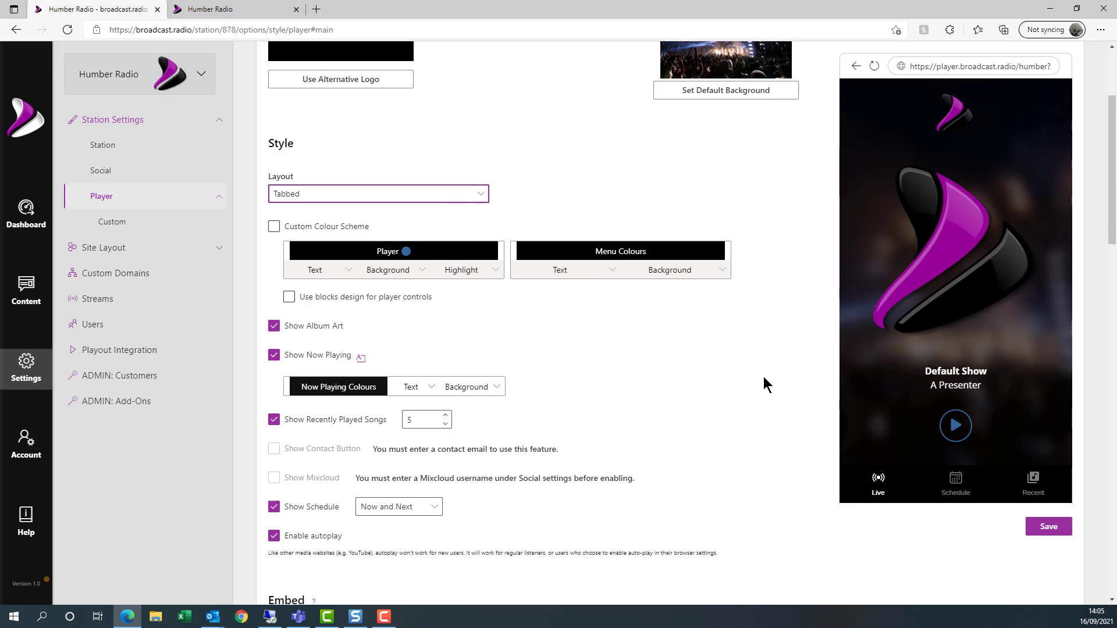
pyautogui.click(219, 12)
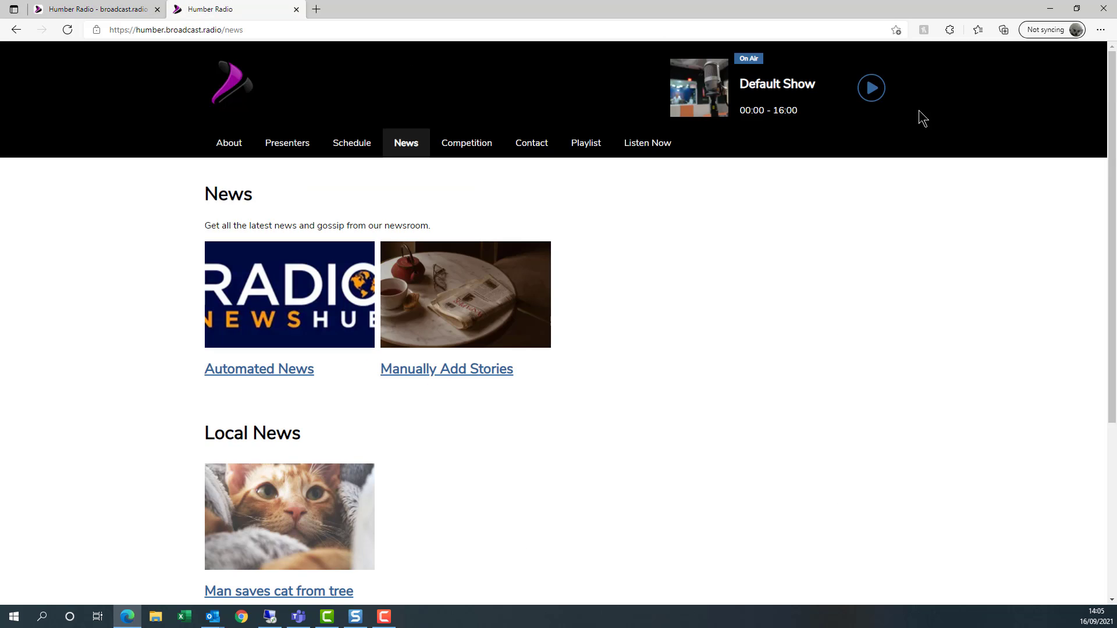
# - Open the Listen popup from the News page's Play button, close it, and return to Style settings
pyautogui.click(871, 88)
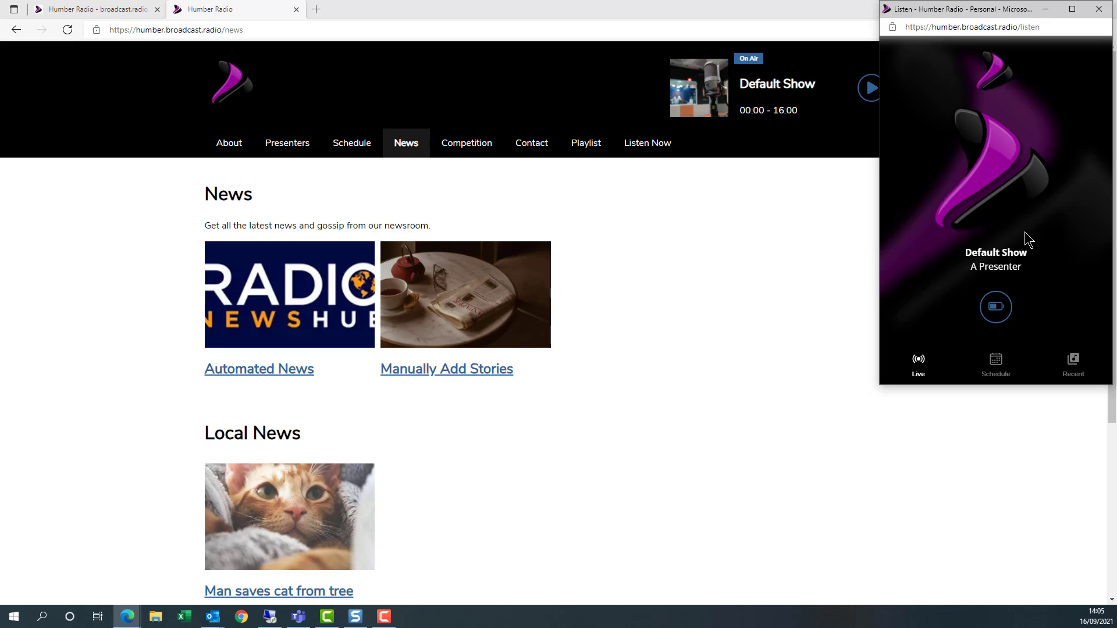
pyautogui.click(1099, 8)
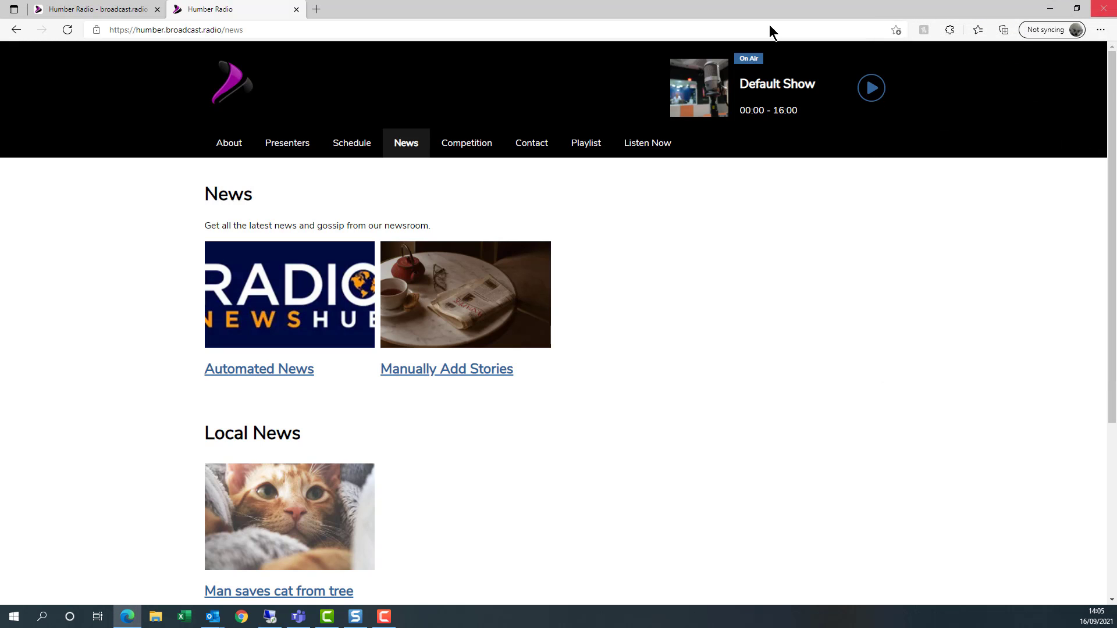
pyautogui.click(80, 11)
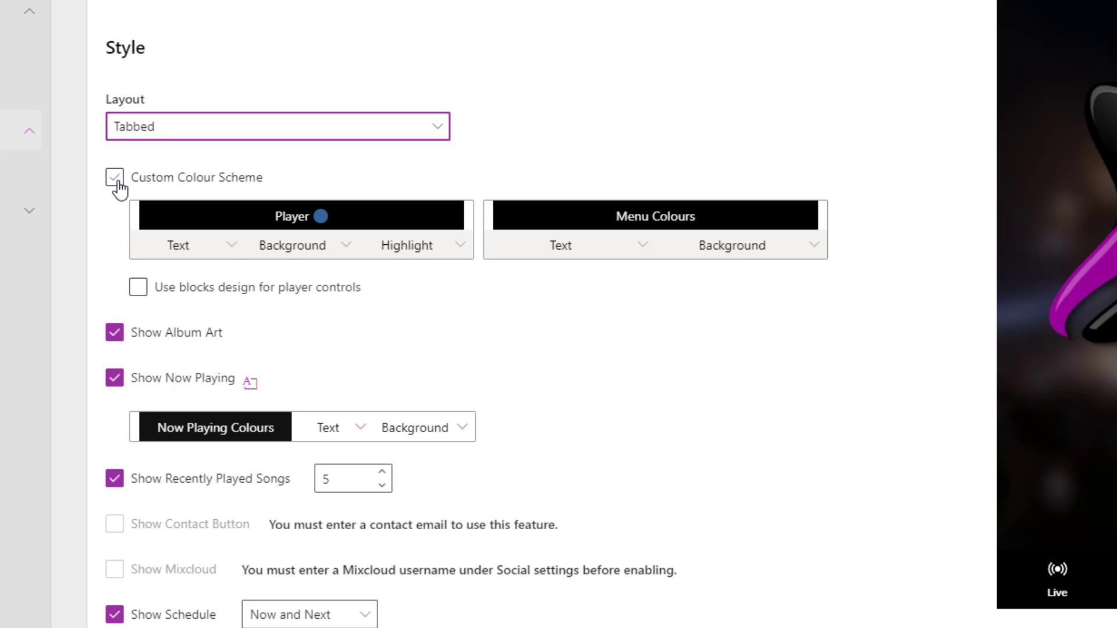
# - Enable Custom Colour Scheme with a magenta (ff0ddb) menu background and darker menu text
pyautogui.click(116, 180)
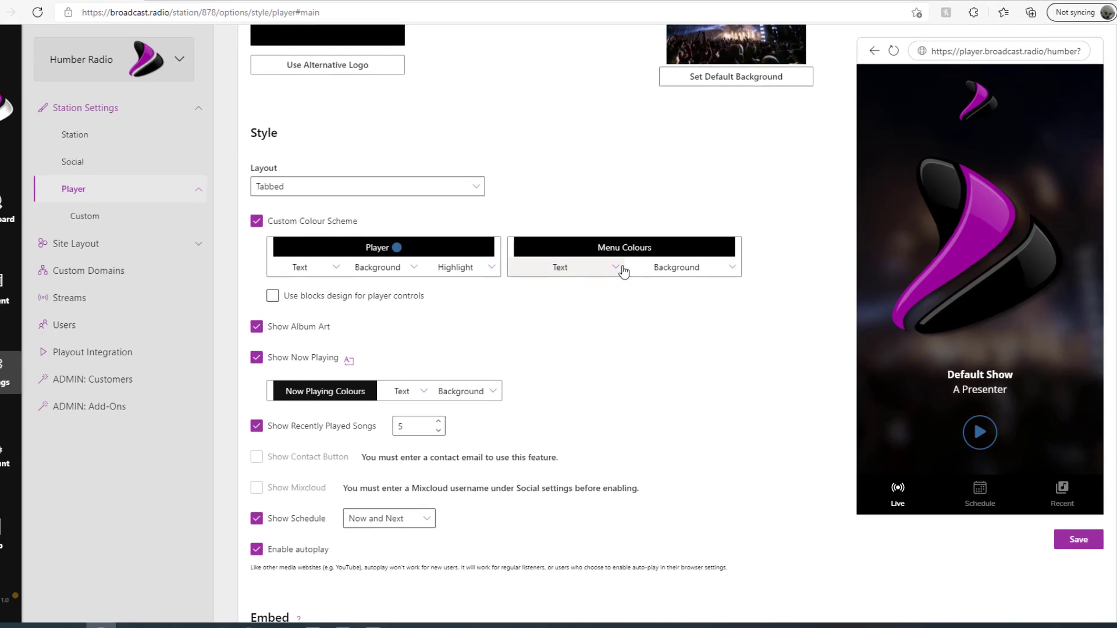
pyautogui.click(728, 273)
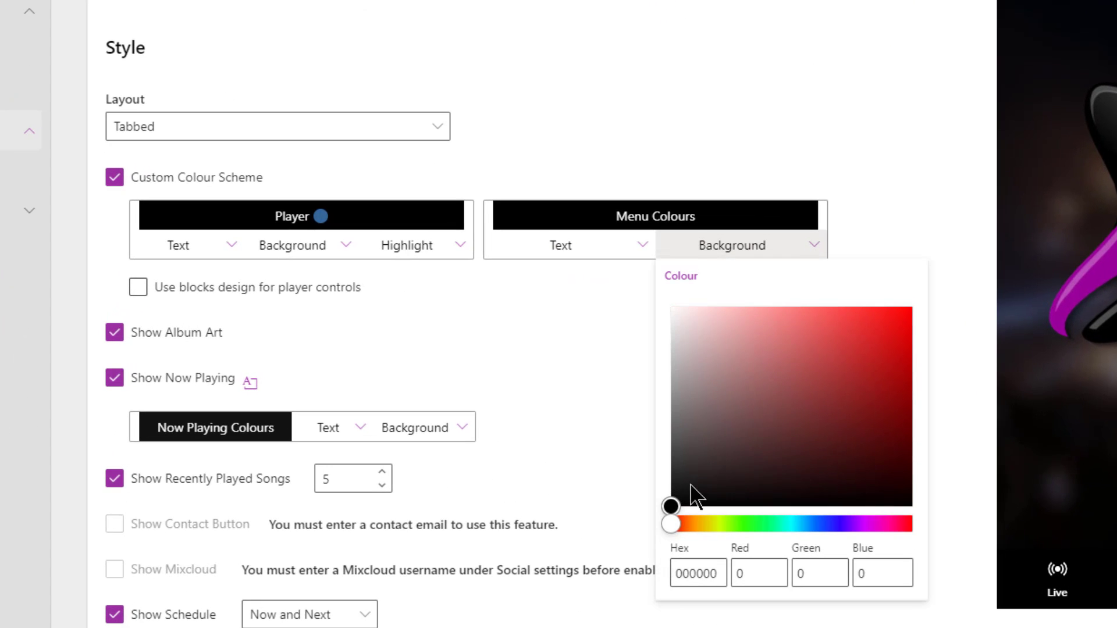
pyautogui.moveTo(701, 525); pyautogui.dragTo(886, 530)
pyautogui.moveTo(672, 505); pyautogui.dragTo(902, 304)
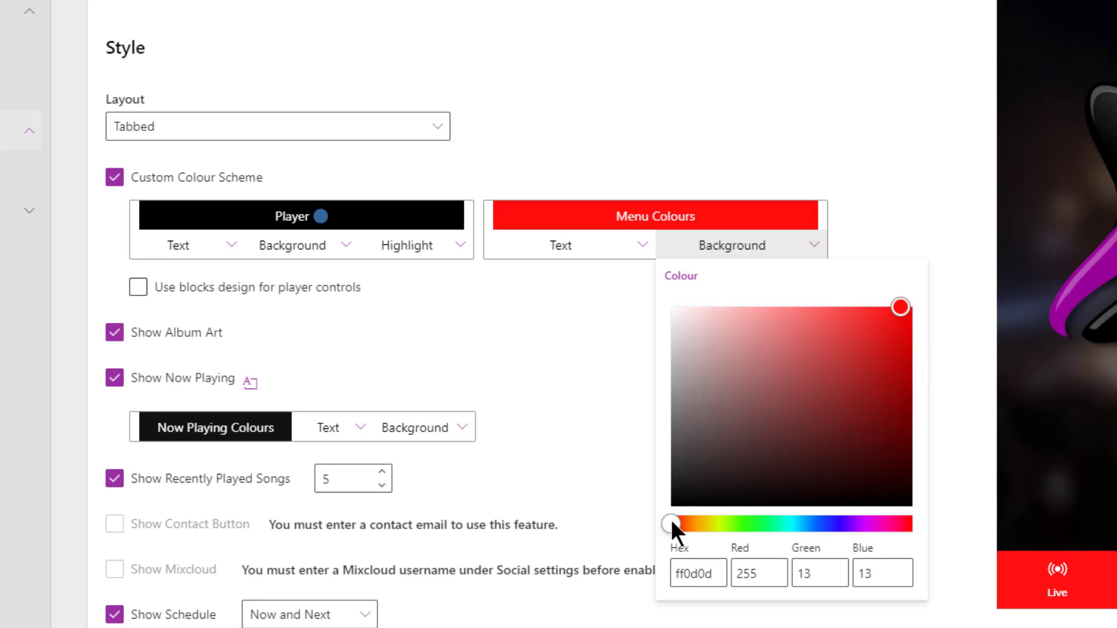
pyautogui.moveTo(671, 524); pyautogui.dragTo(879, 525)
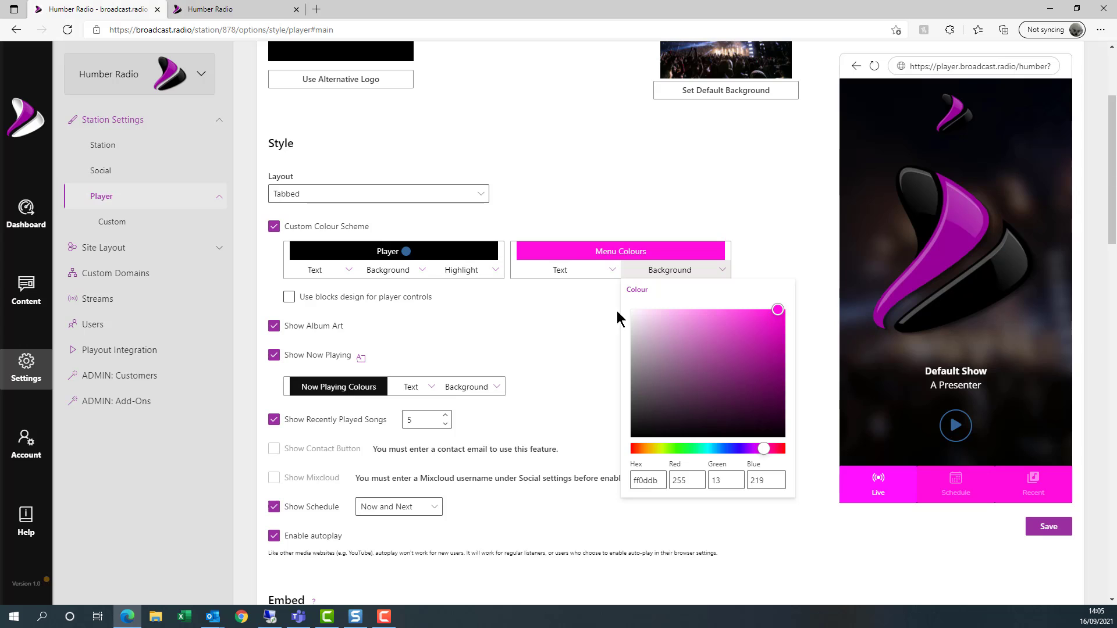
pyautogui.click(563, 273)
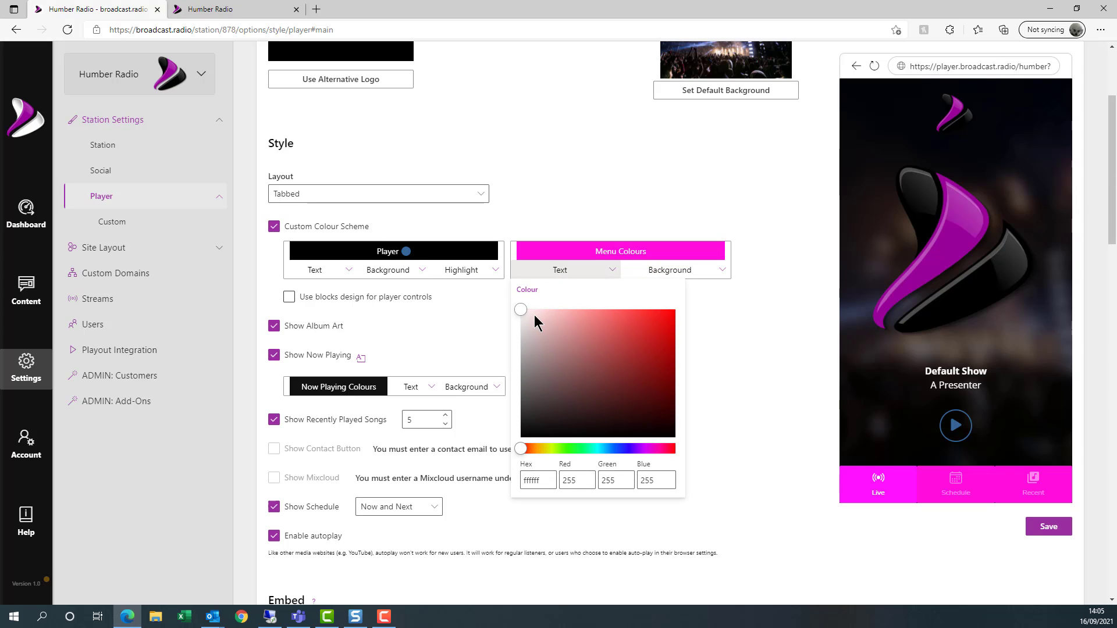
pyautogui.moveTo(521, 311); pyautogui.dragTo(501, 445)
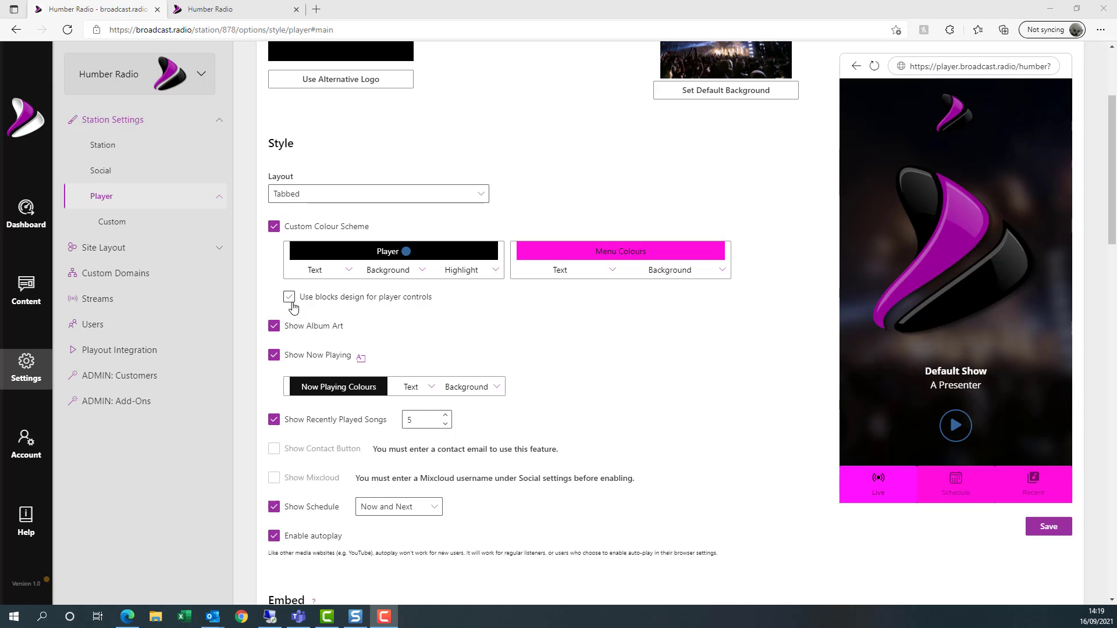
# - Turn on blocks design for player controls, toggling Show Album Art and Show Now Playing off and back on
pyautogui.click(292, 306)
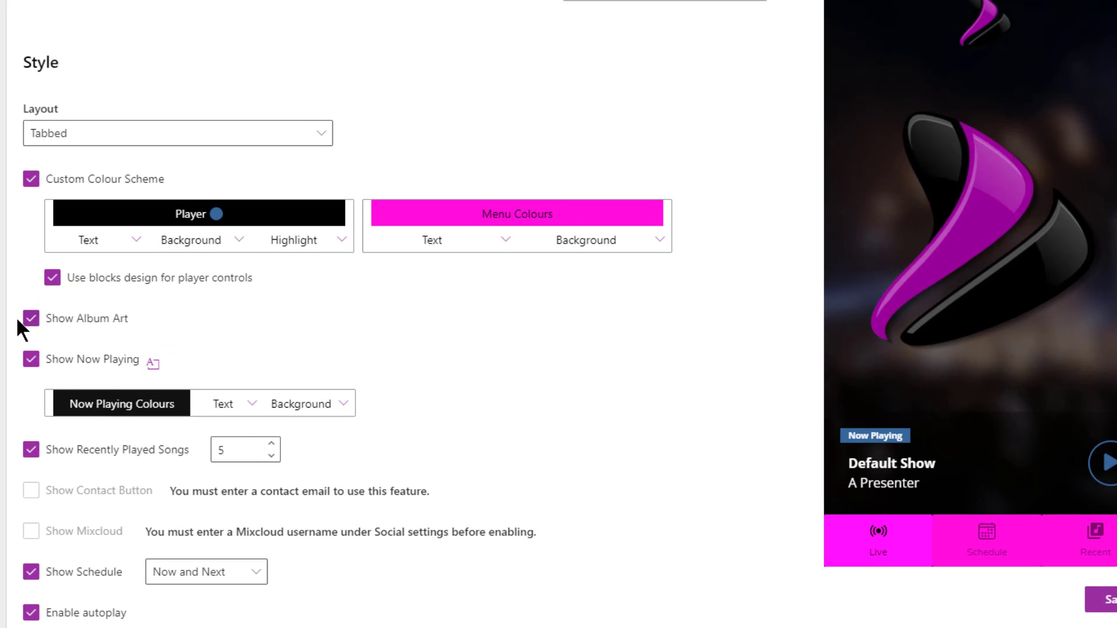
pyautogui.click(23, 320)
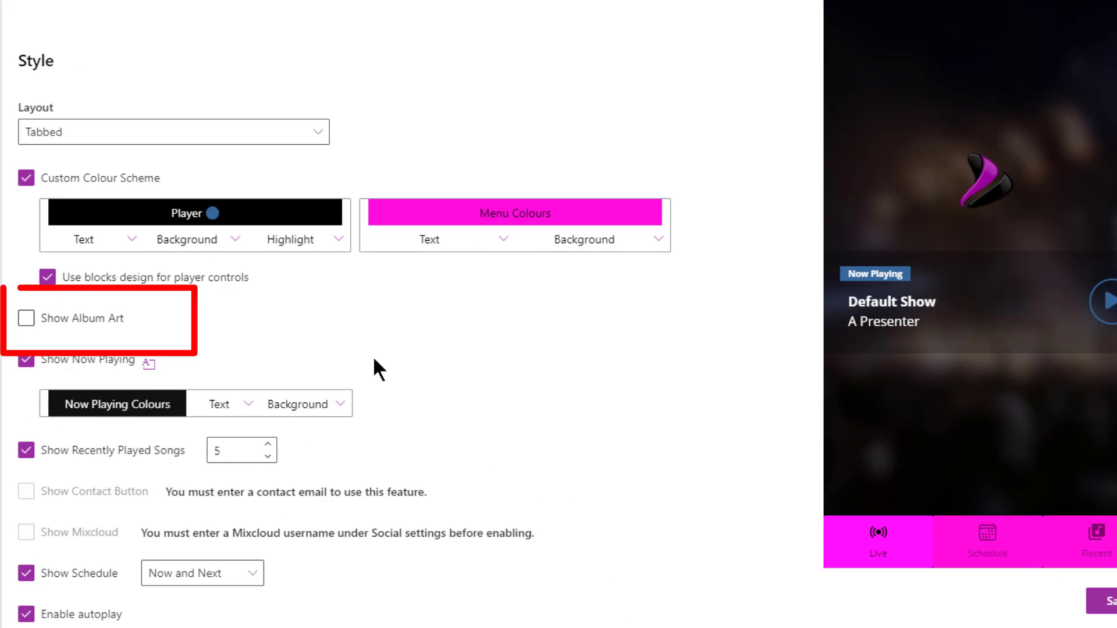
pyautogui.click(26, 320)
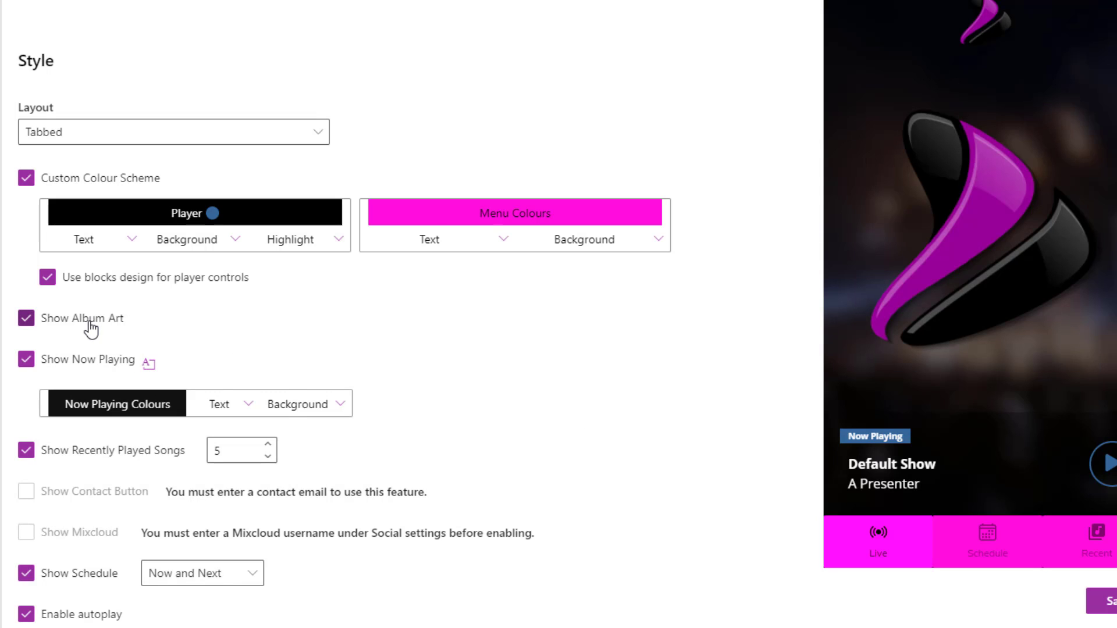
pyautogui.click(27, 320)
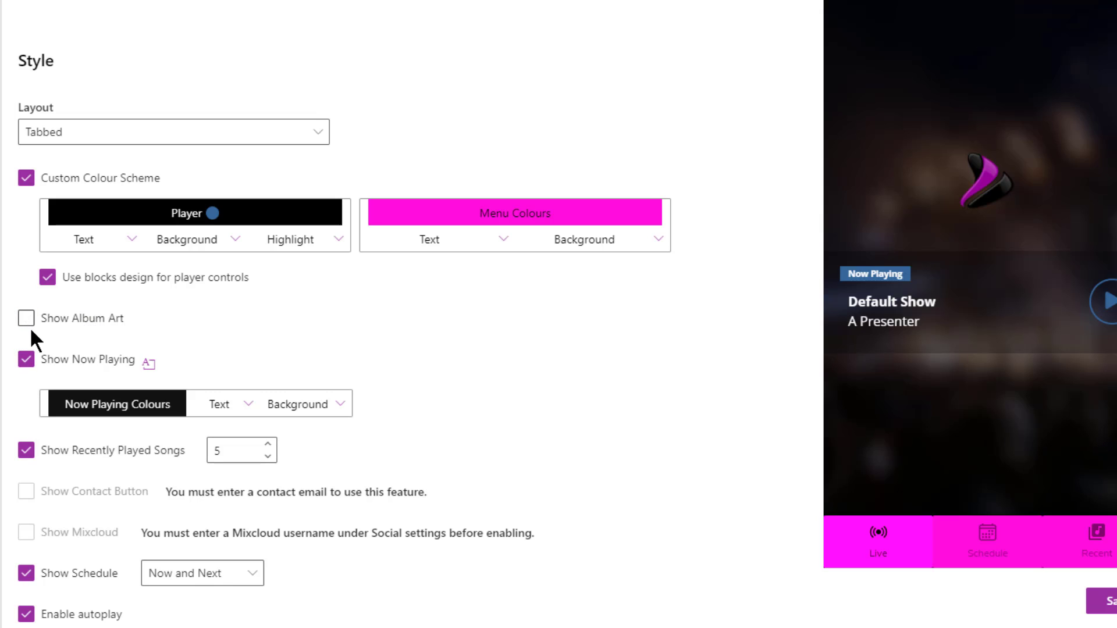
pyautogui.click(27, 321)
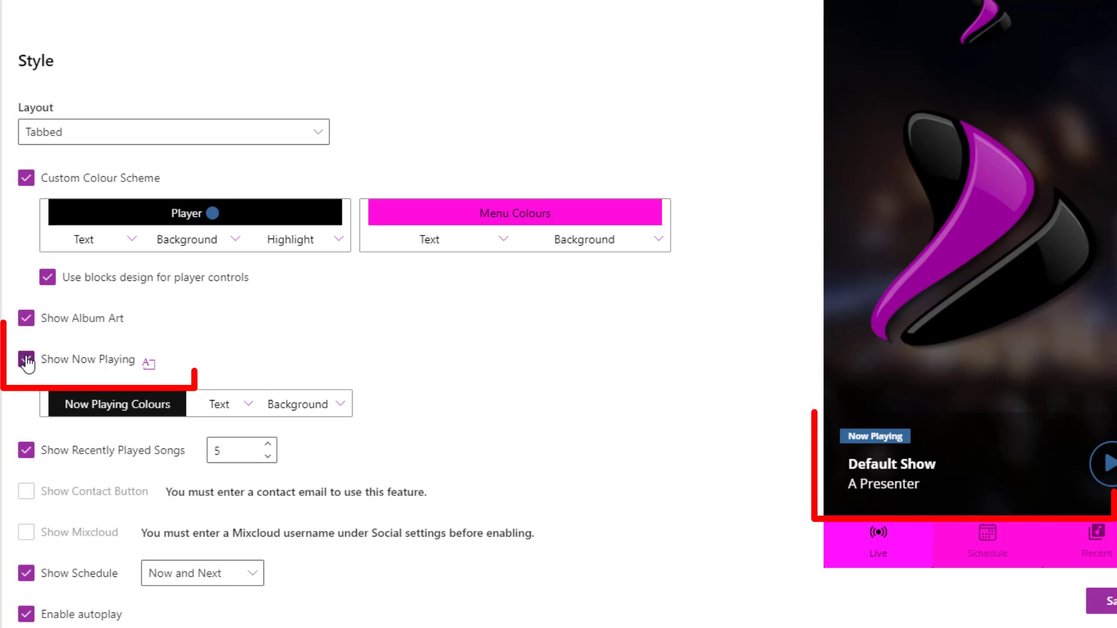
pyautogui.click(26, 361)
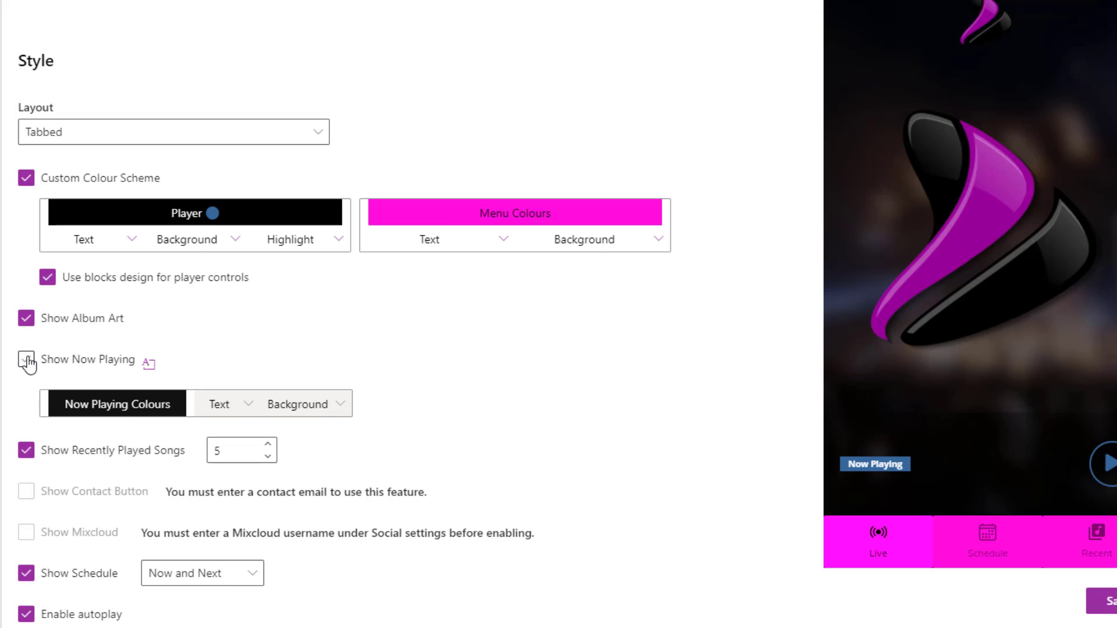
pyautogui.doubleClick(26, 365)
pyautogui.click(26, 364)
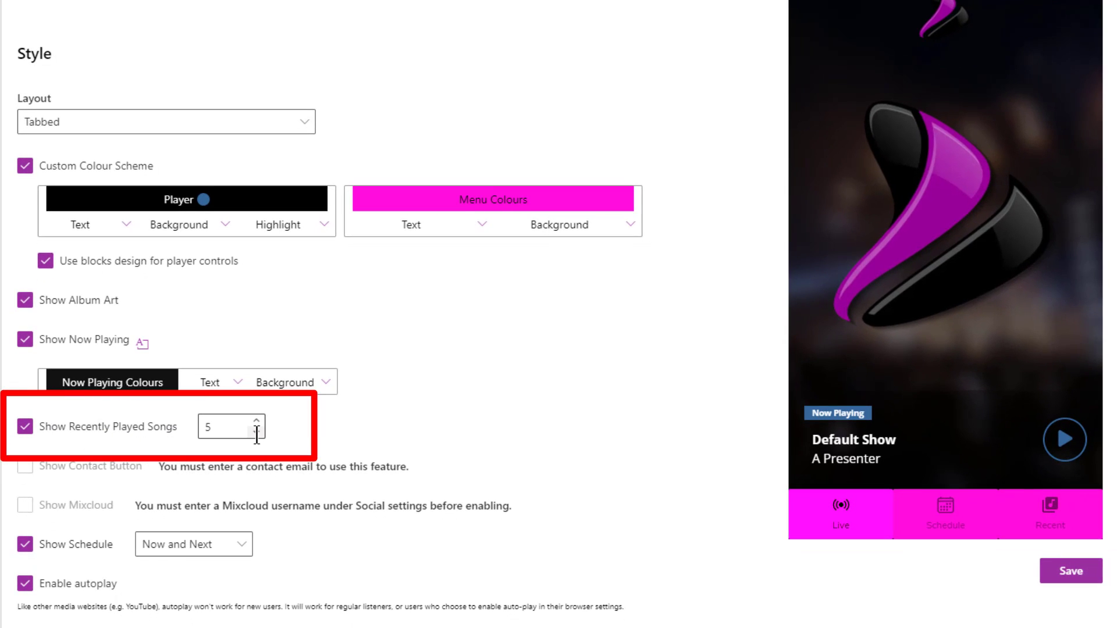
# - Show the Recent tab in the preview and re-tick Show Recently Played Songs after unticking it
pyautogui.click(1048, 505)
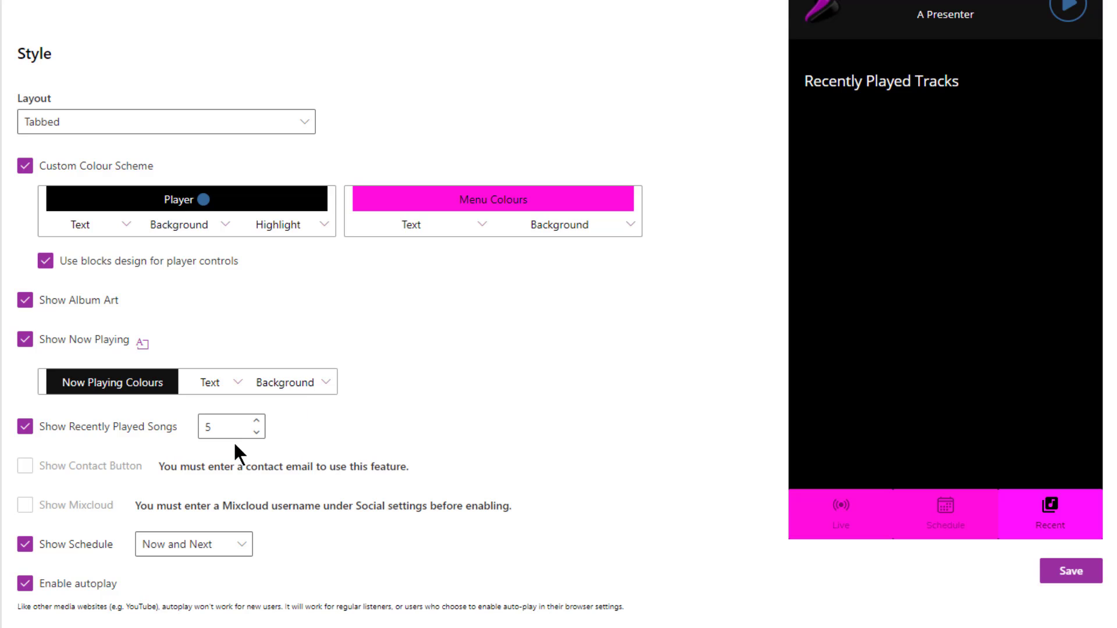
pyautogui.click(26, 427)
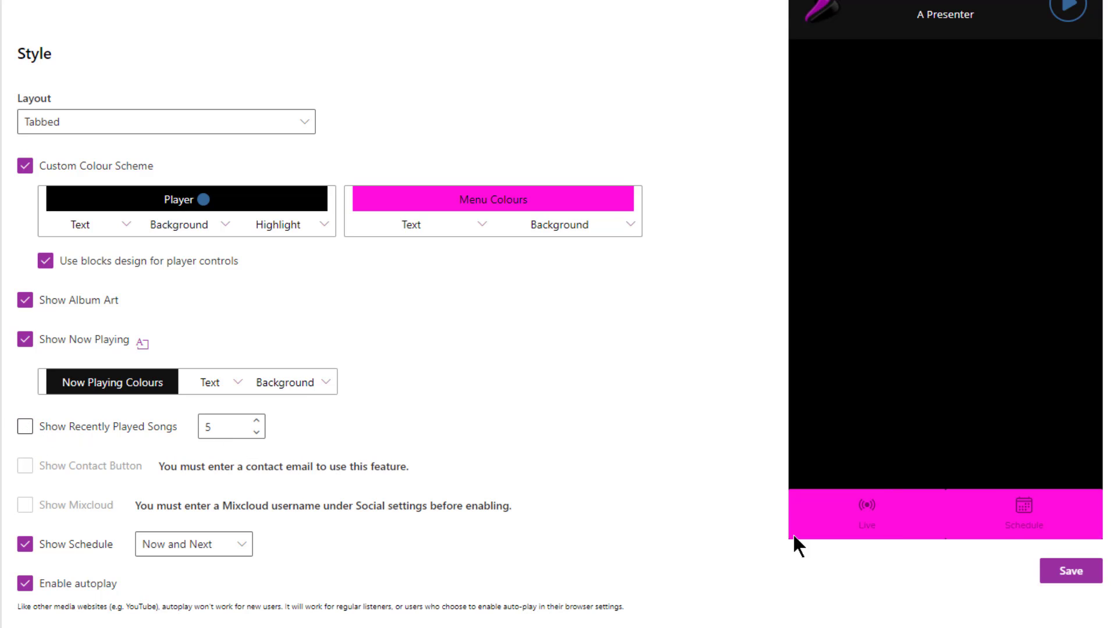
pyautogui.click(25, 429)
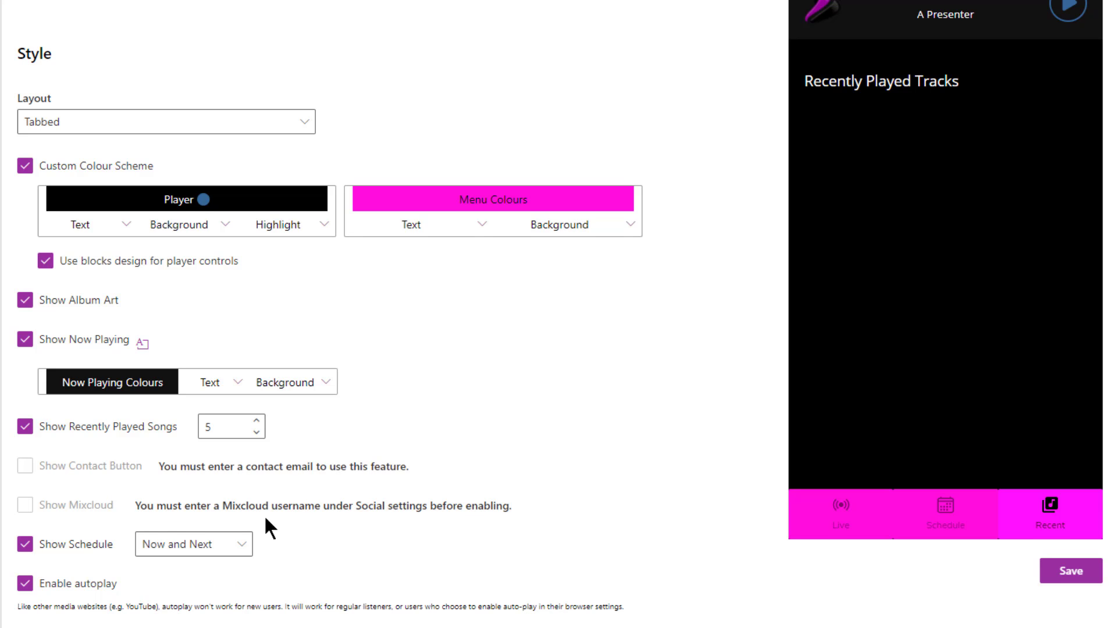
# - Set the schedule display to Now and Next with Show Schedule ticked
pyautogui.scroll(-1, 44, 521)
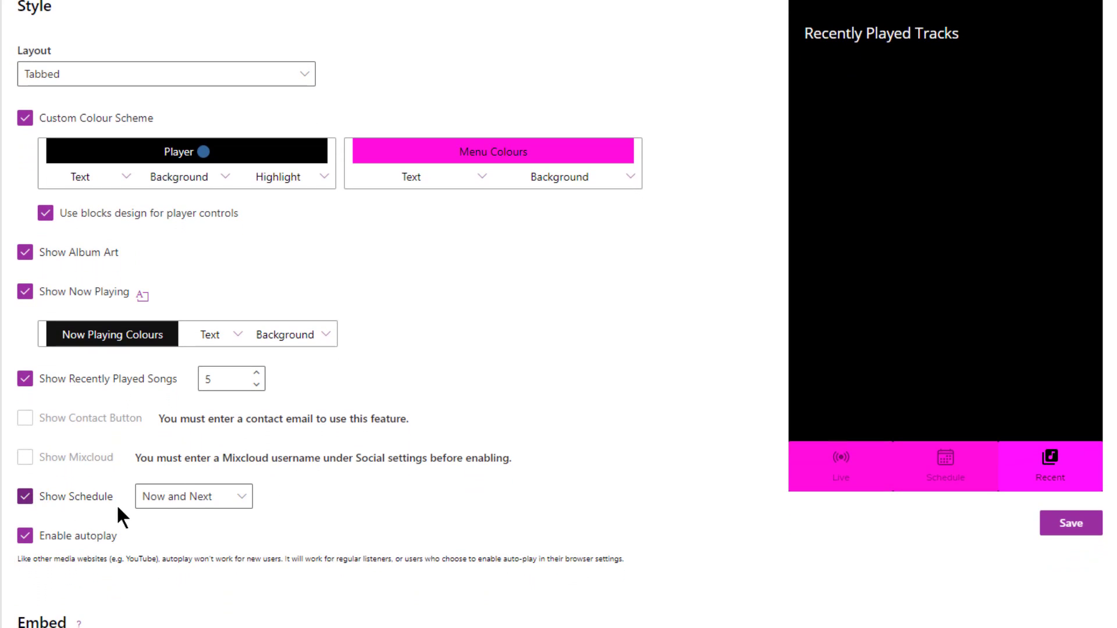
pyautogui.click(241, 498)
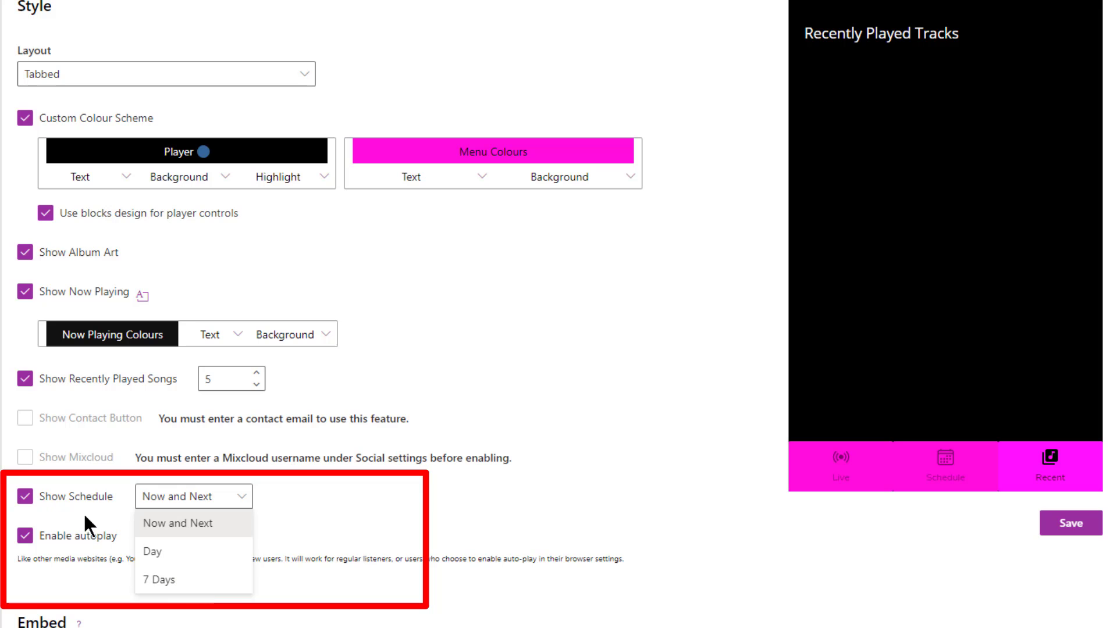
pyautogui.click(25, 497)
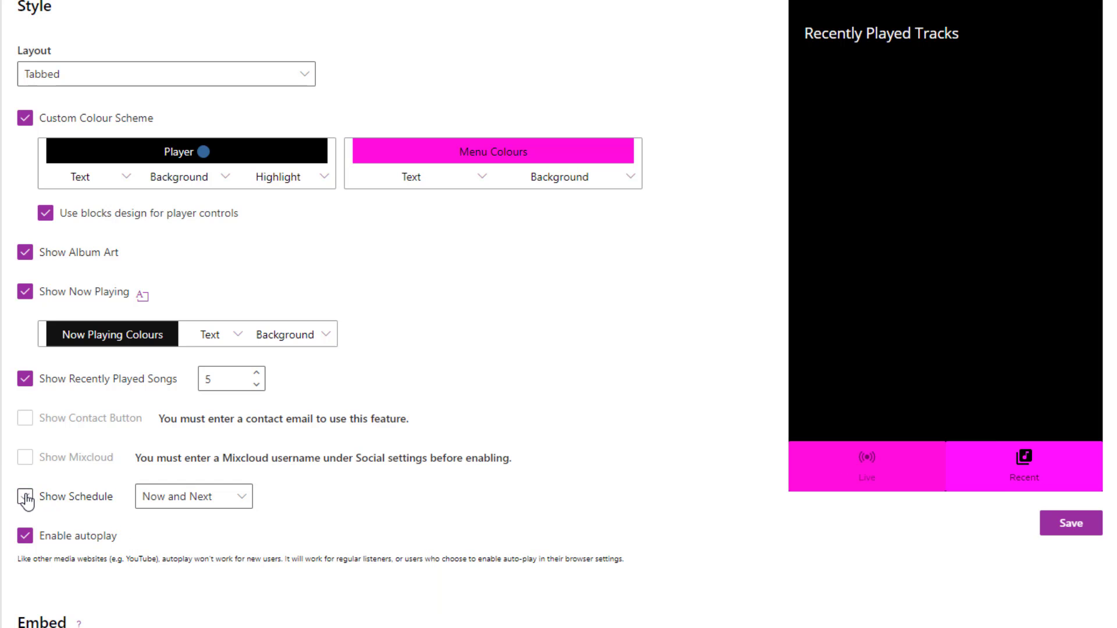
pyautogui.click(25, 498)
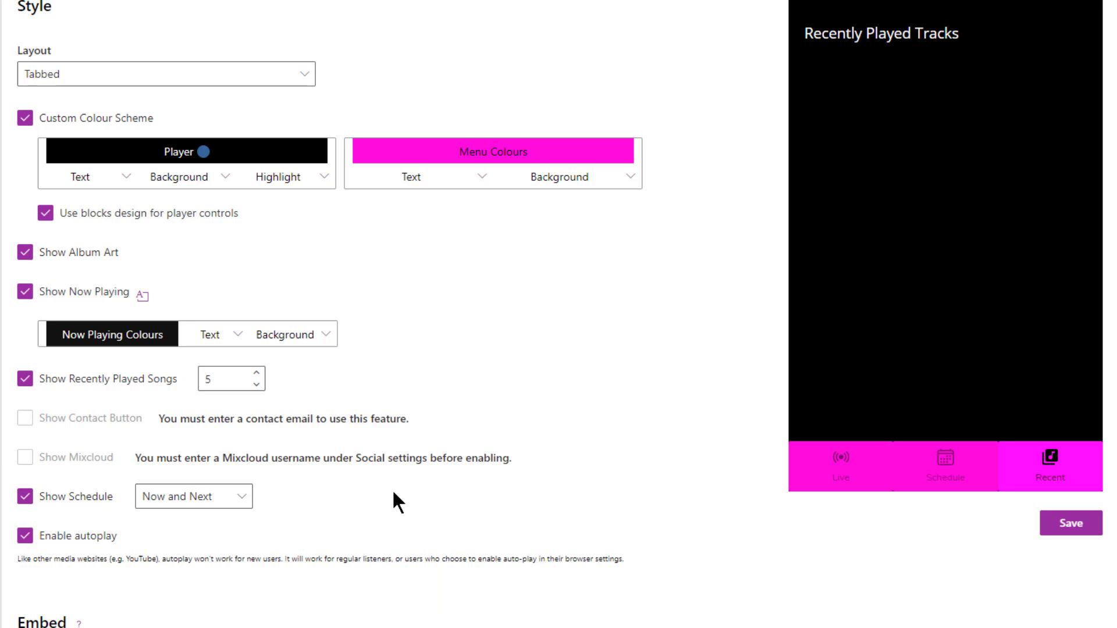
pyautogui.scroll(-2, 399, 486)
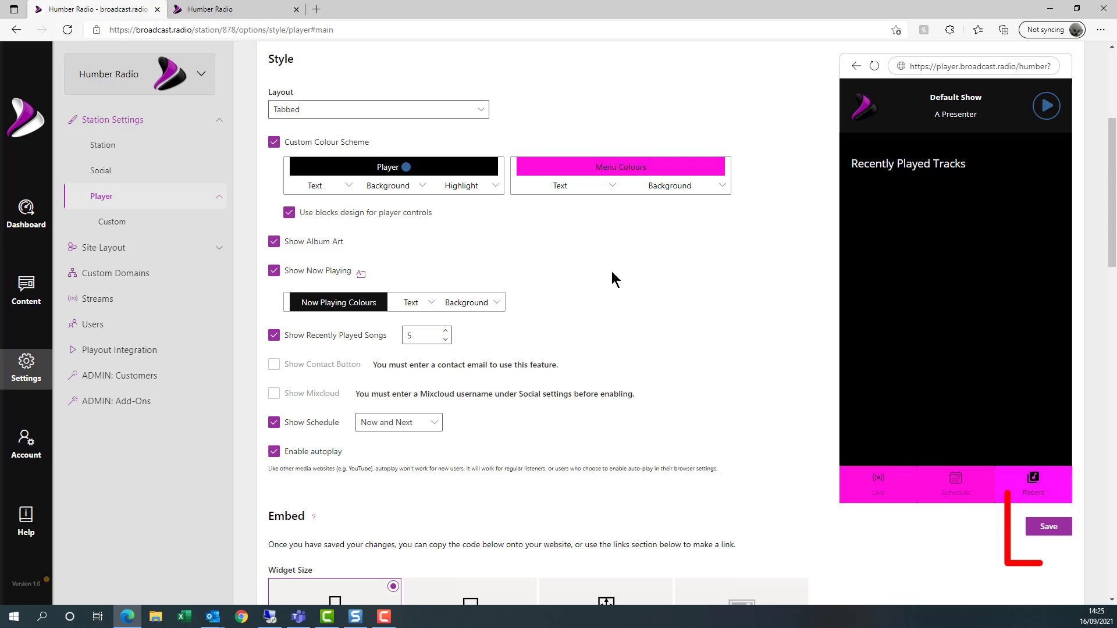
# - Save the player settings, then play and stop the live stream from the website's Listen popup
pyautogui.click(1045, 530)
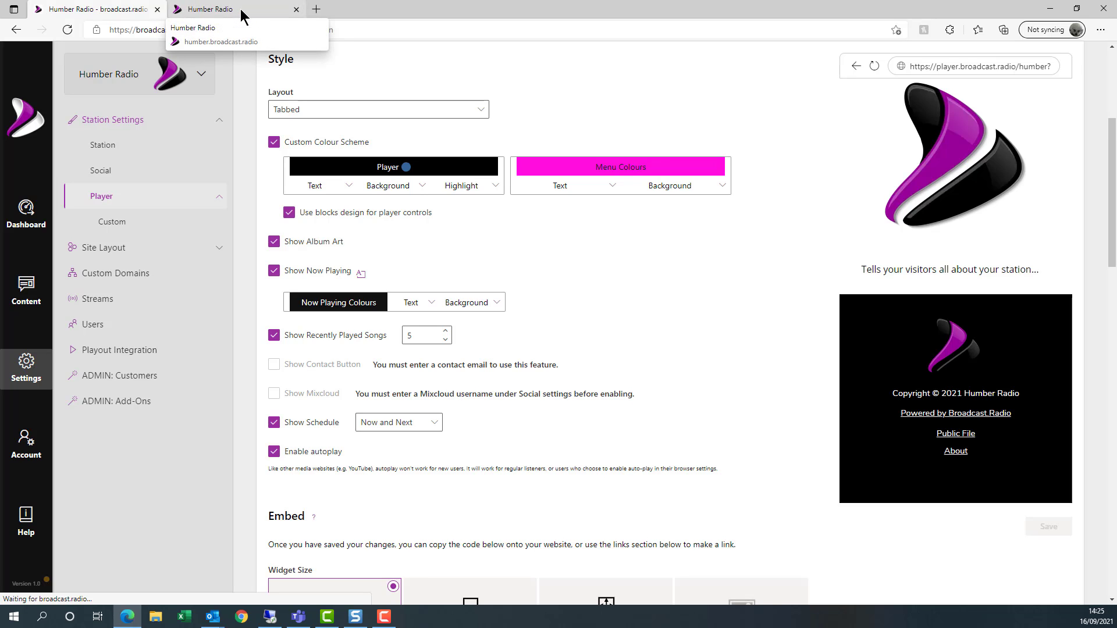
pyautogui.click(241, 12)
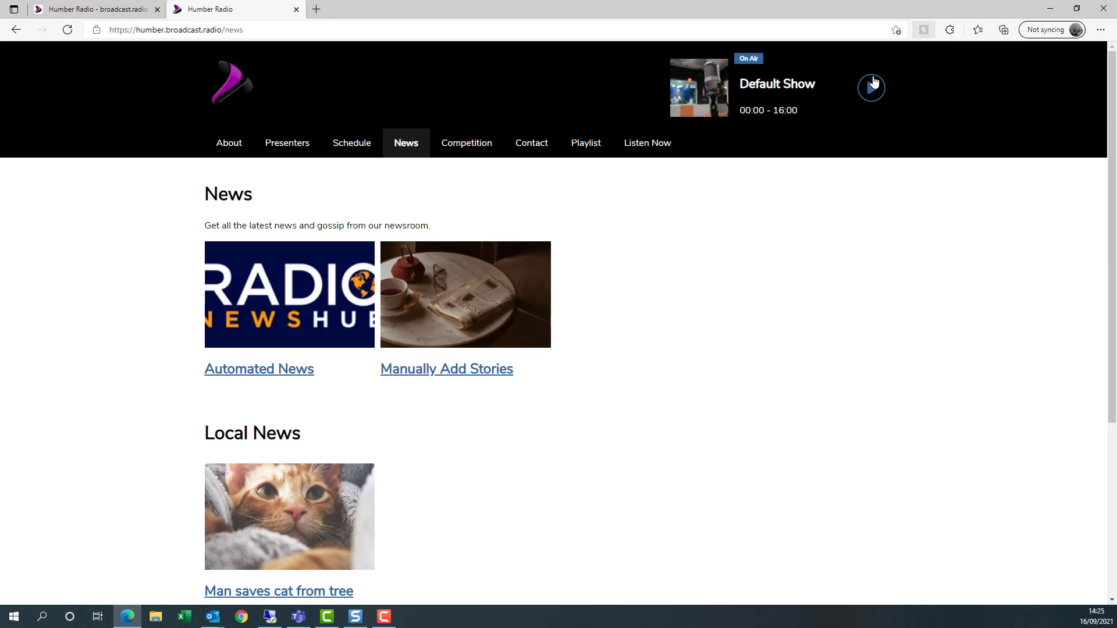
pyautogui.click(871, 89)
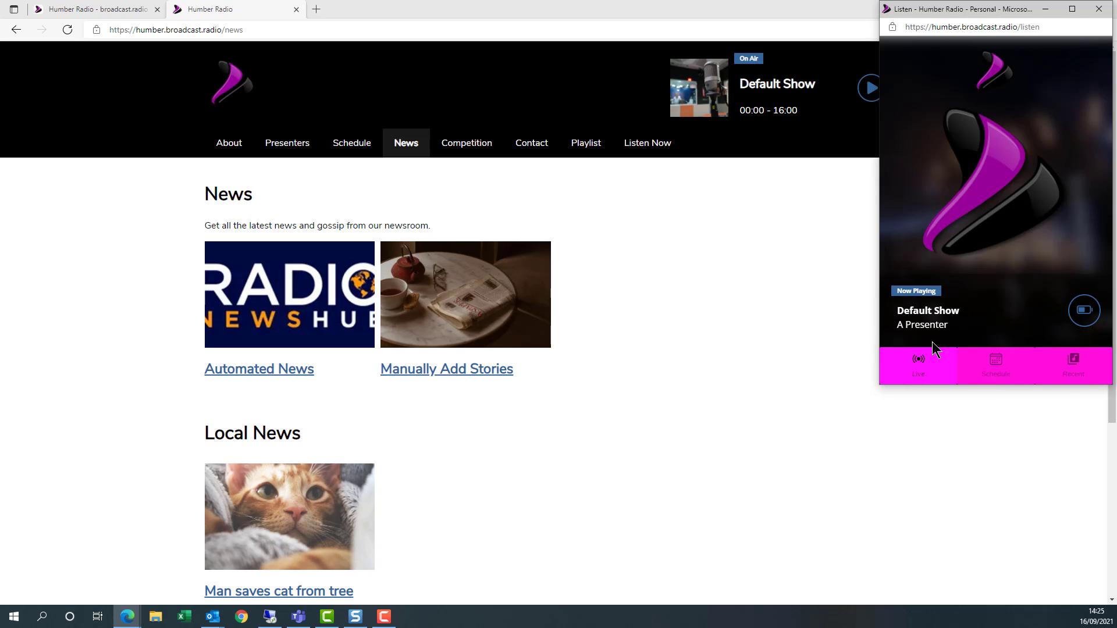
pyautogui.click(1084, 311)
pyautogui.click(1099, 10)
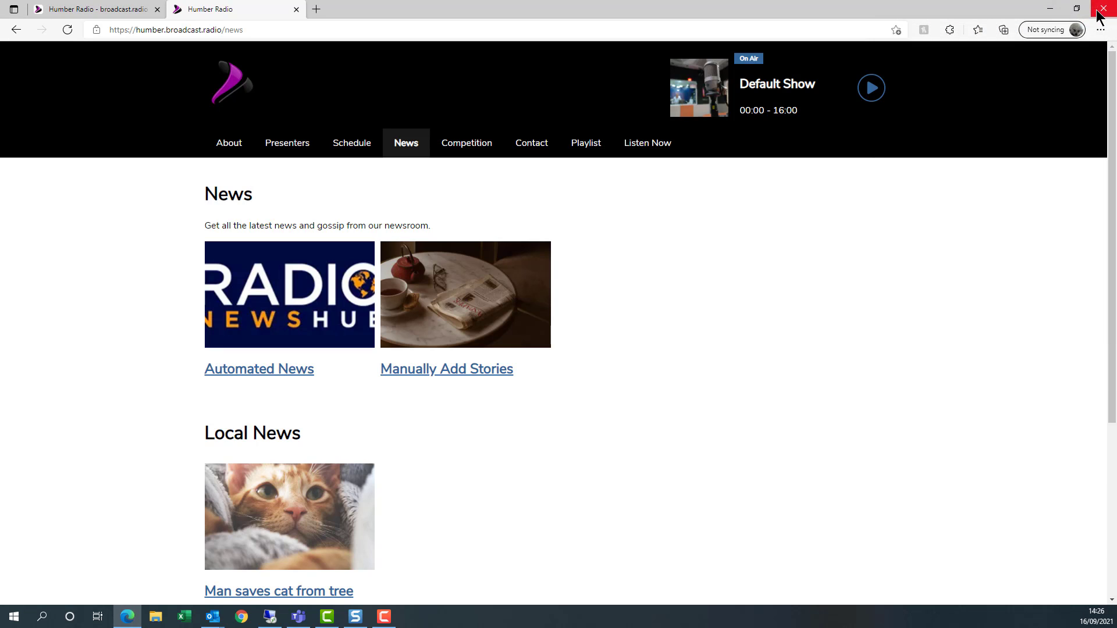
pyautogui.click(83, 13)
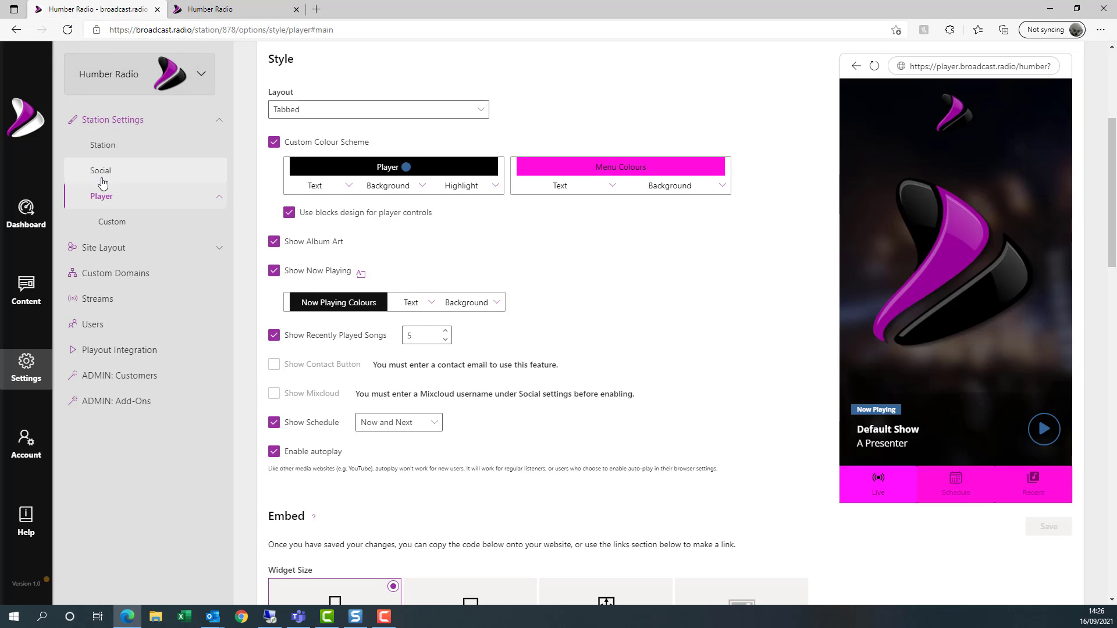
# - Change the embed widget from Large Square to Fluid, giving 100% width and height iframe code
pyautogui.scroll(-3, 595, 348)
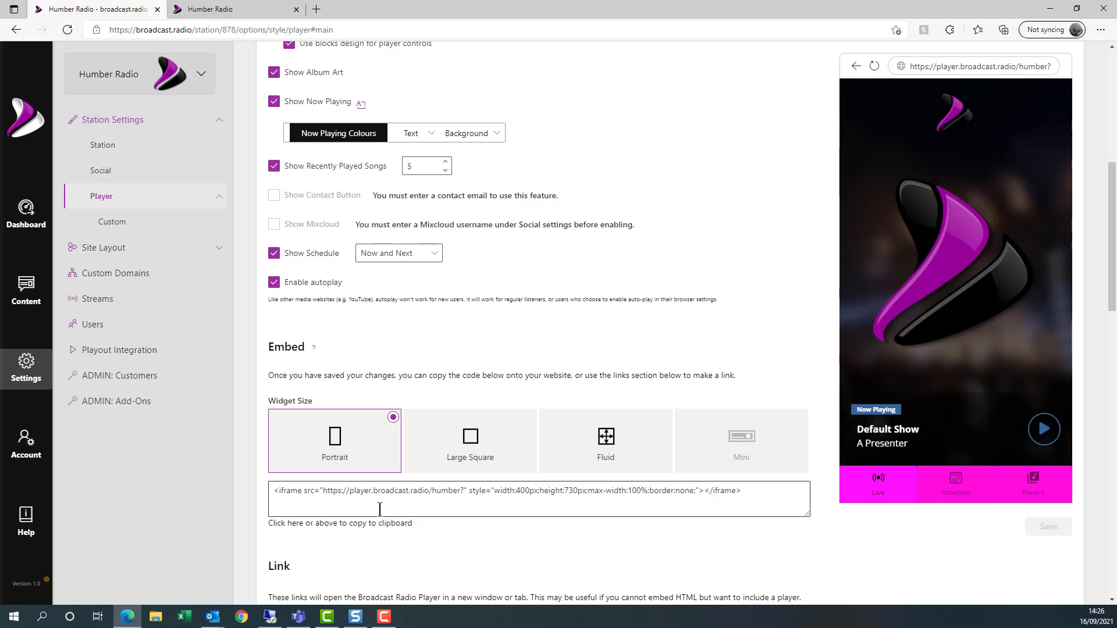
pyautogui.scroll(-2, 429, 411)
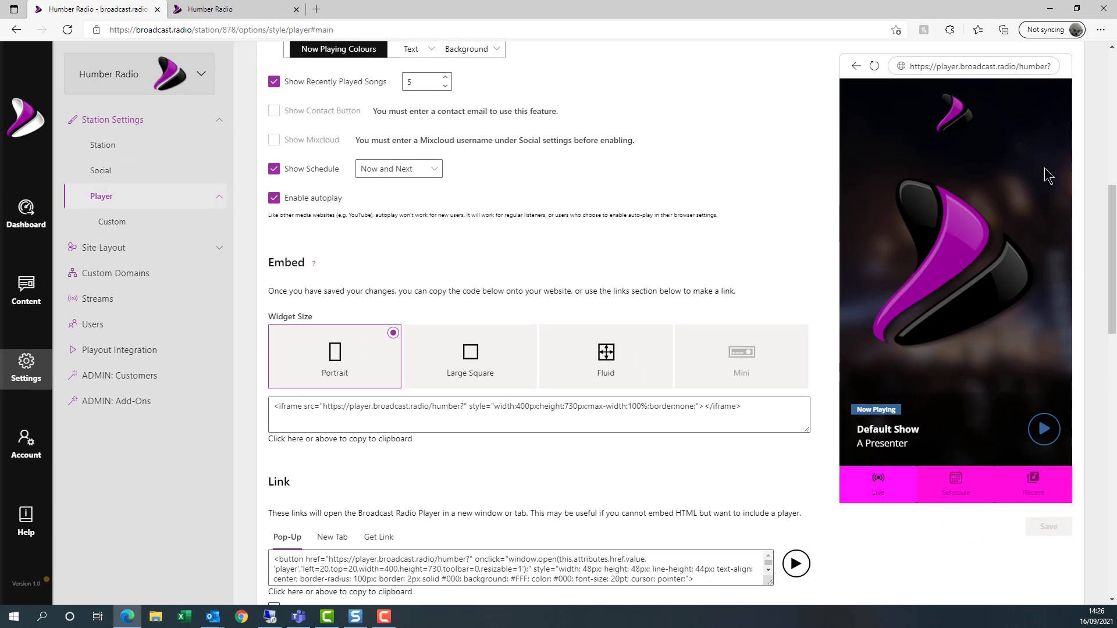
pyautogui.click(466, 361)
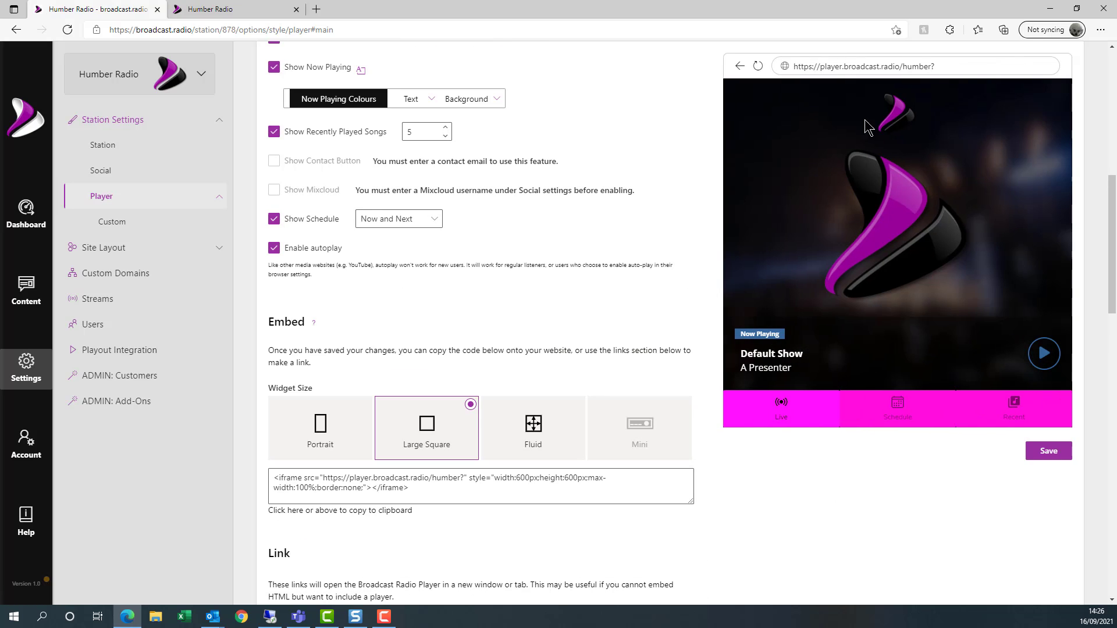
pyautogui.click(530, 426)
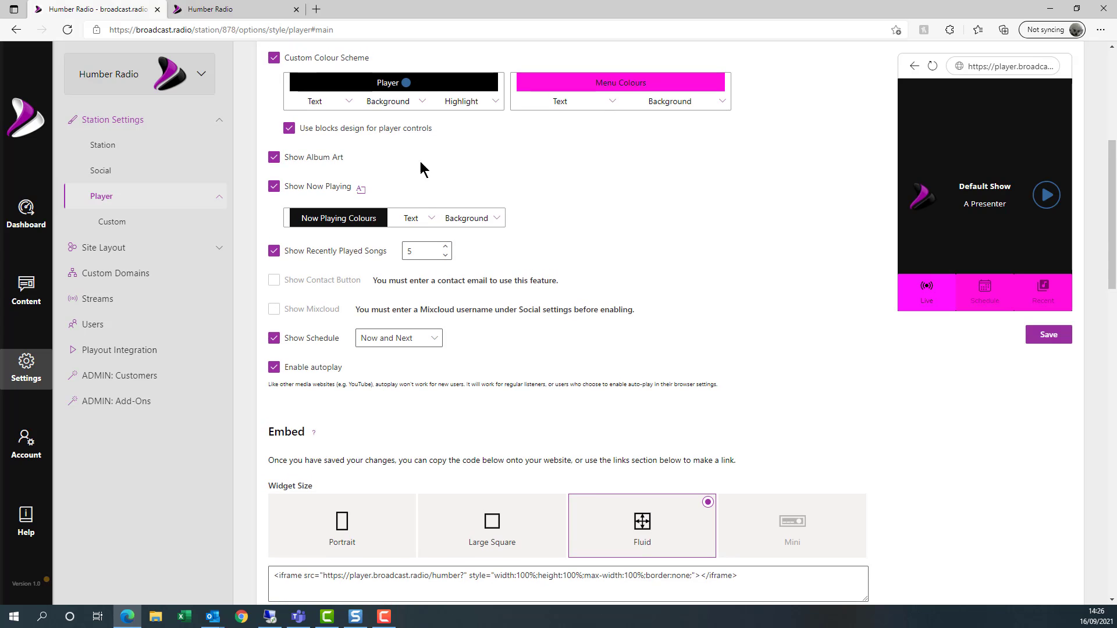
pyautogui.scroll(3, 450, 191)
# - Set the player layout to Player Only and switch the embed widget to Mini, then Portrait
pyautogui.click(464, 195)
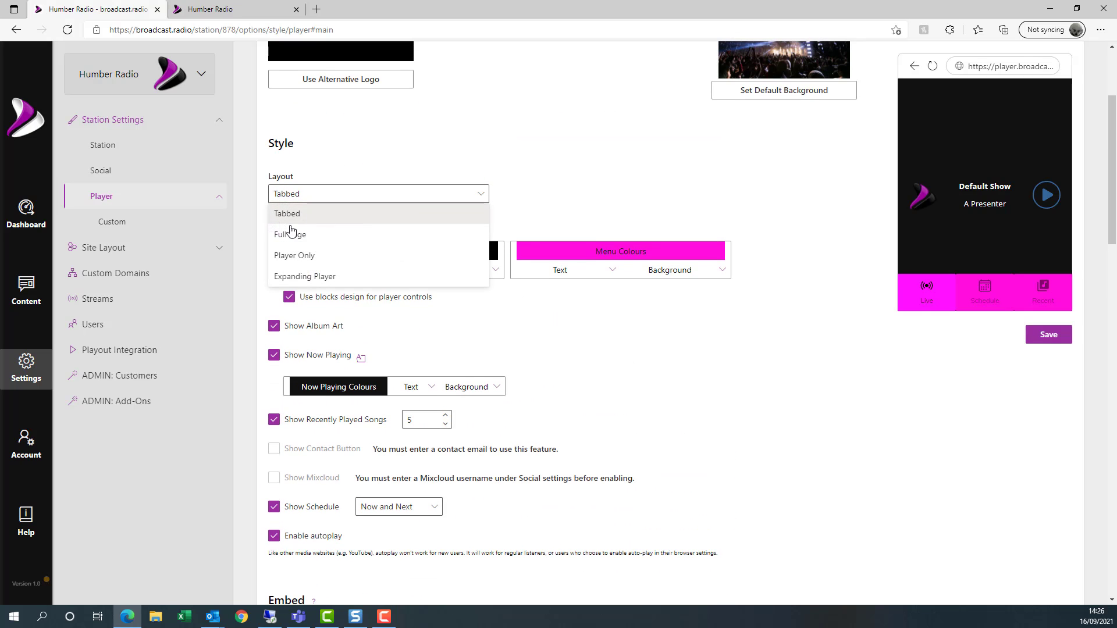
pyautogui.click(308, 253)
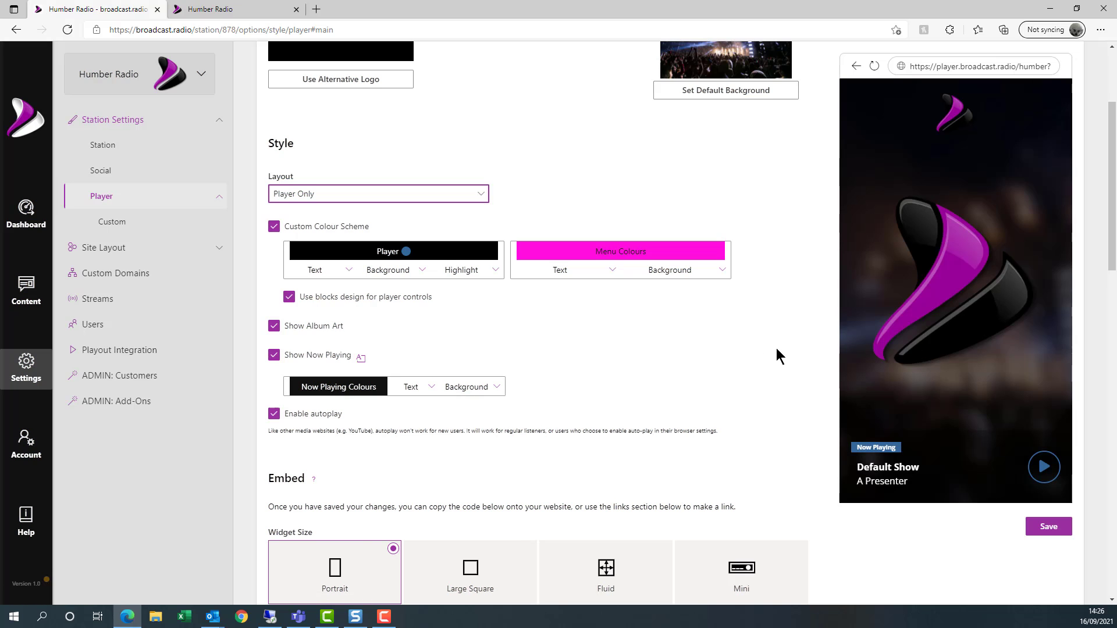
pyautogui.scroll(-4, 777, 348)
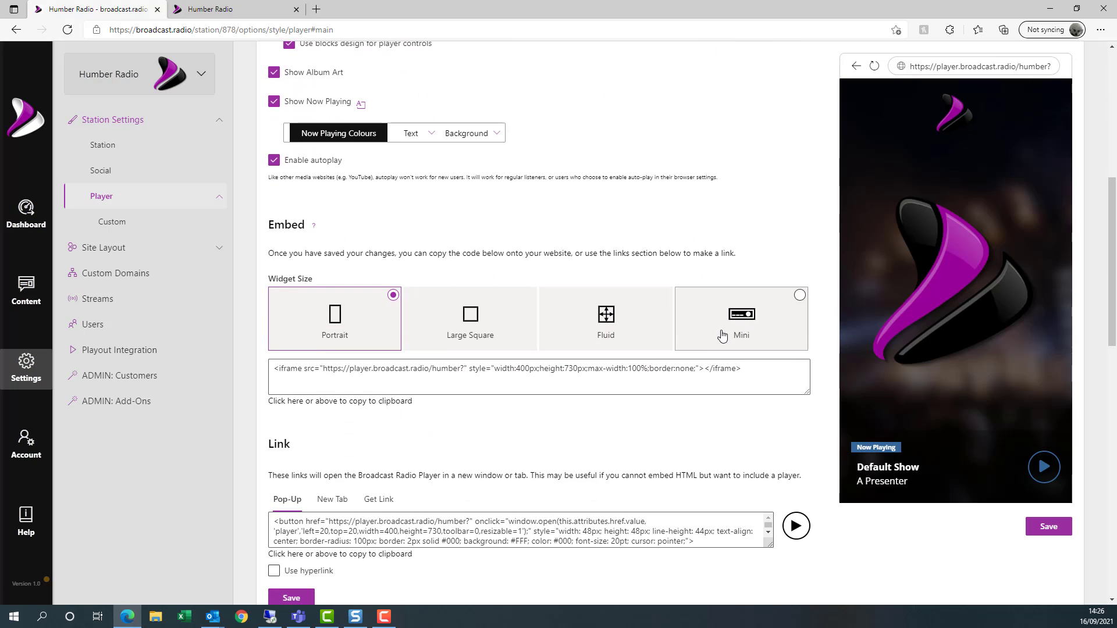
pyautogui.click(723, 336)
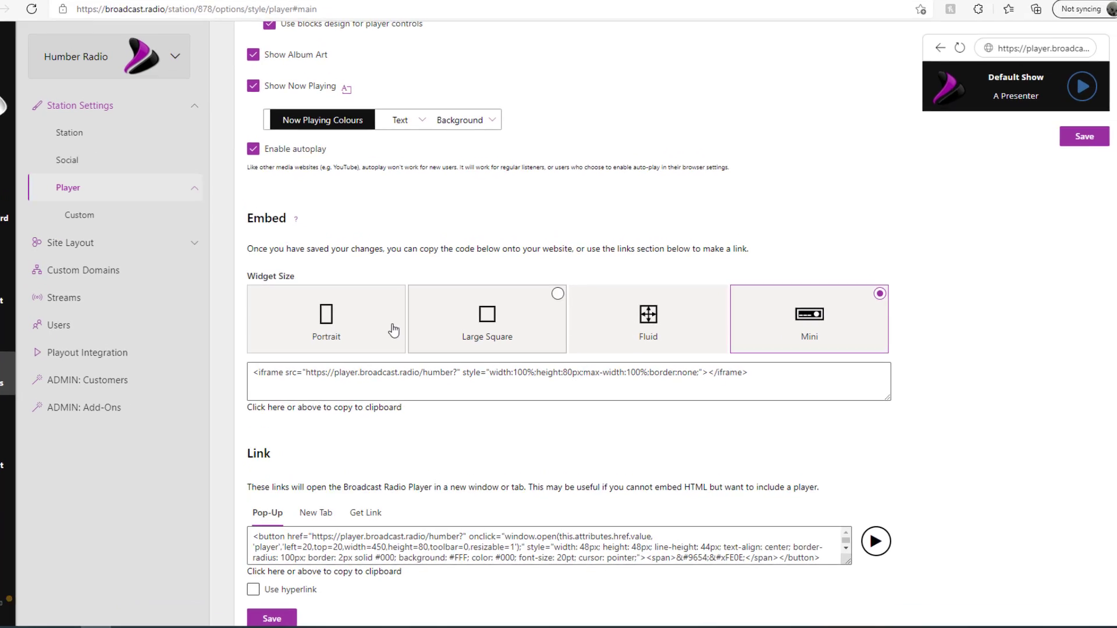
pyautogui.click(393, 330)
pyautogui.scroll(7, 414, 318)
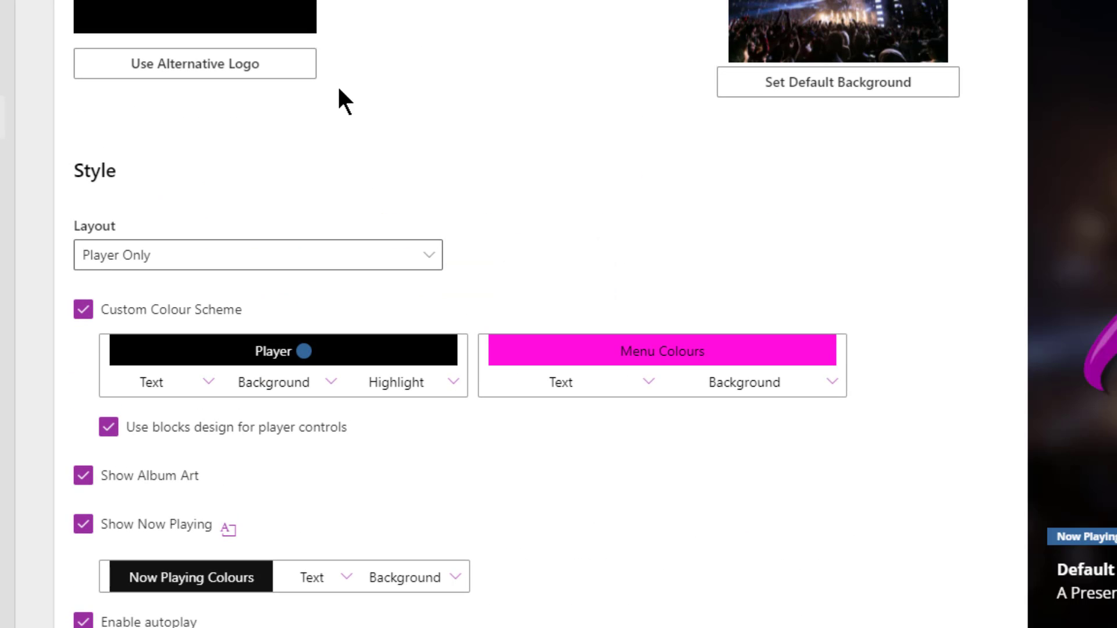
# - Set the player layout back to Tabbed and copy the Portrait iframe embed code
pyautogui.click(230, 259)
pyautogui.click(158, 289)
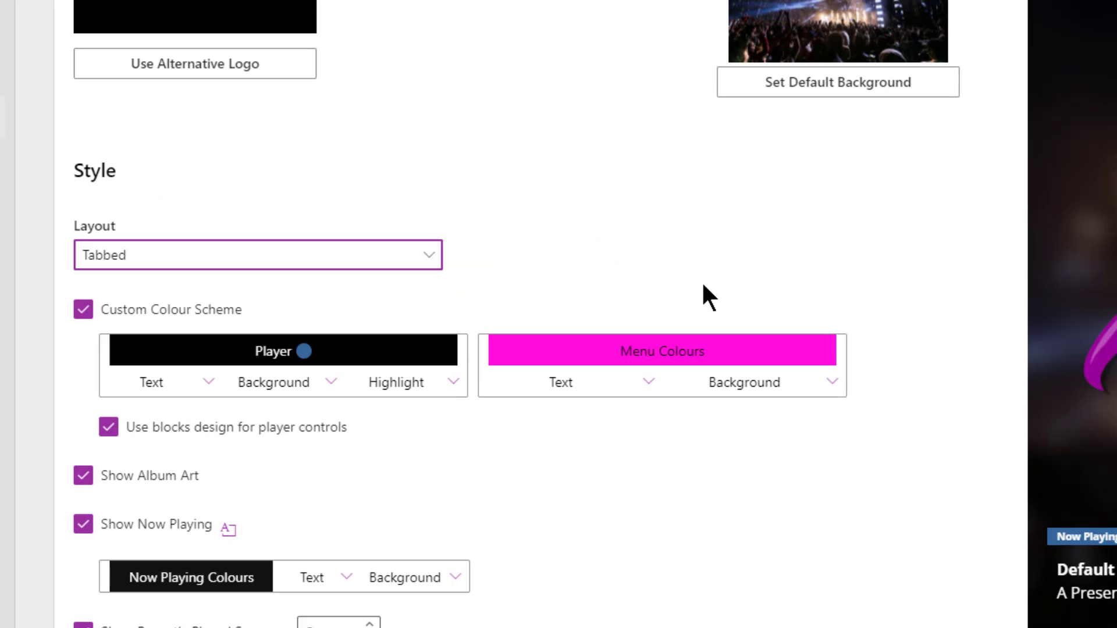
pyautogui.scroll(-10, 741, 255)
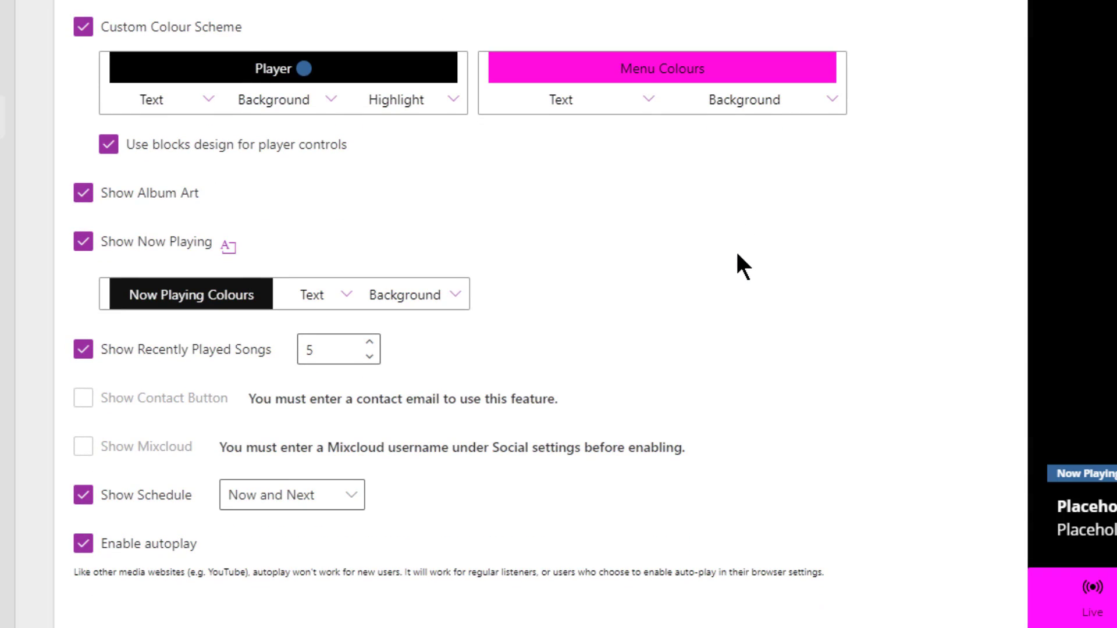
pyautogui.scroll(-3, 174, 477)
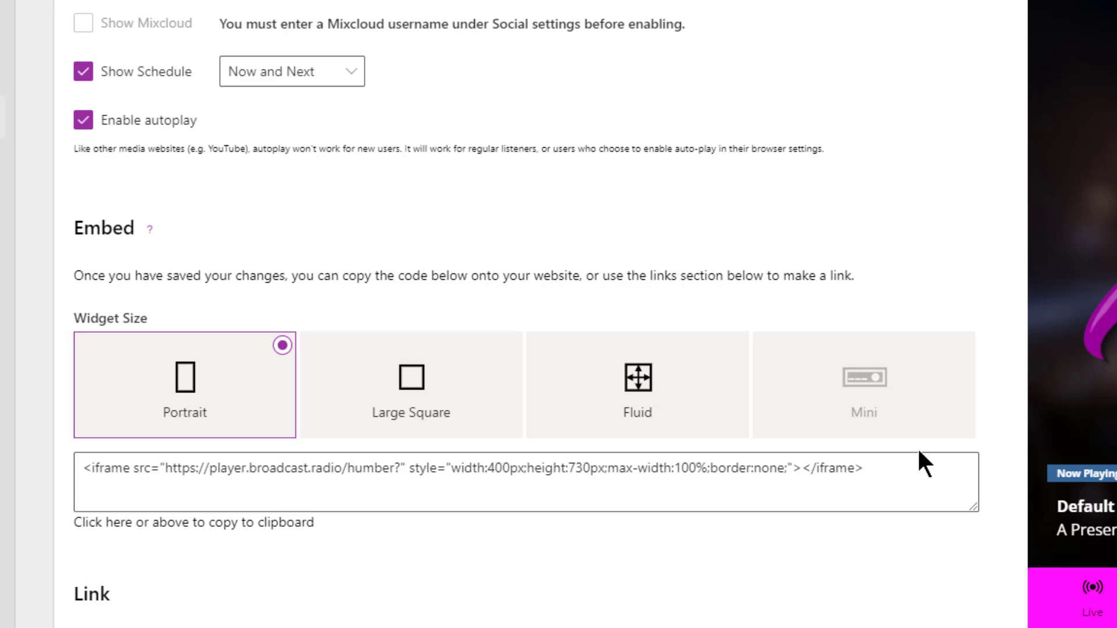
pyautogui.click(903, 474)
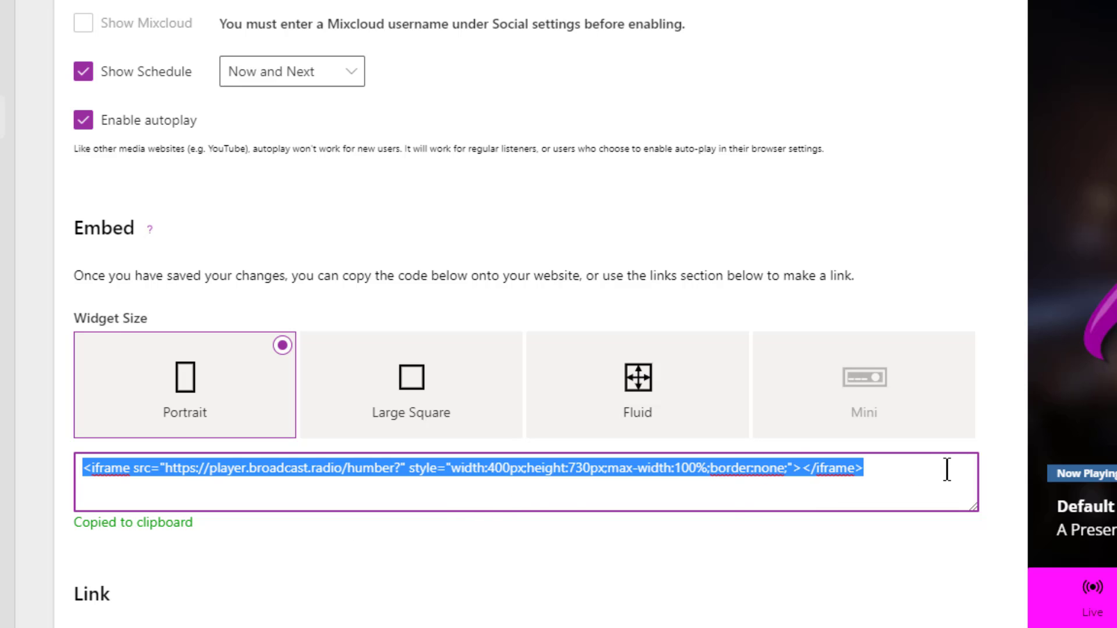
# - Compare the New Tab, Get Link and Pop-Up link codes, then test the pop-up player
pyautogui.scroll(-3, 618, 541)
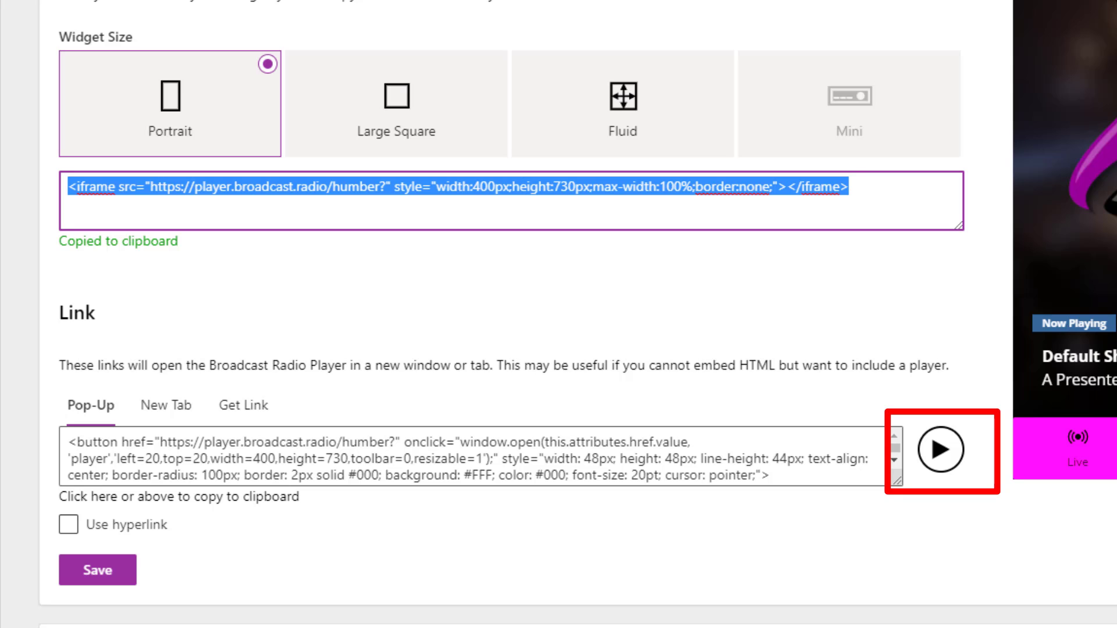
pyautogui.scroll(-2, 427, 395)
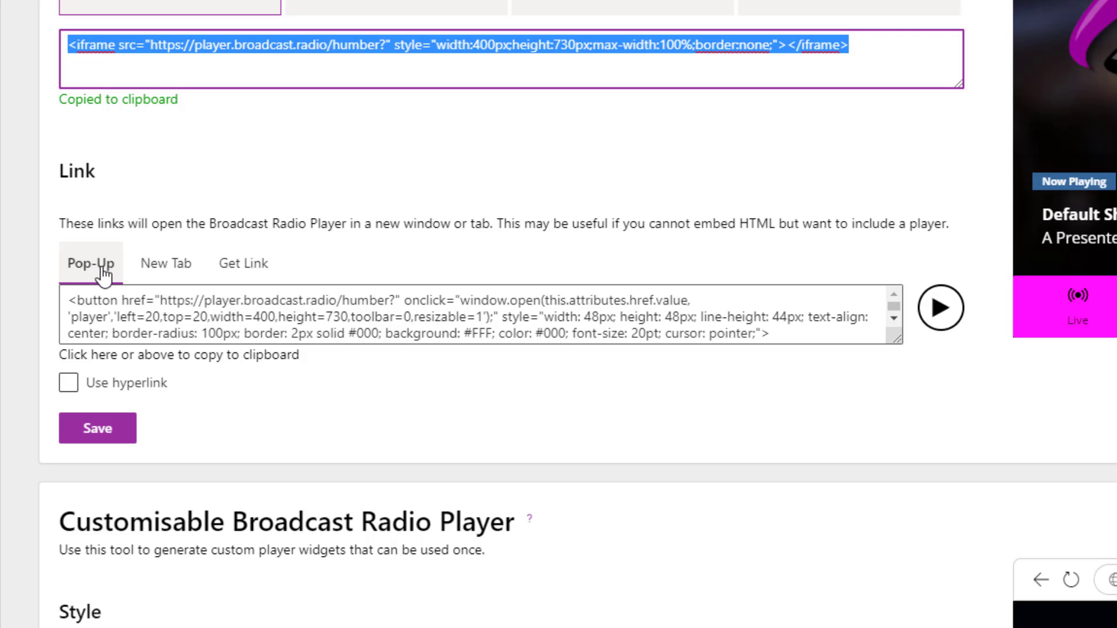
pyautogui.click(152, 273)
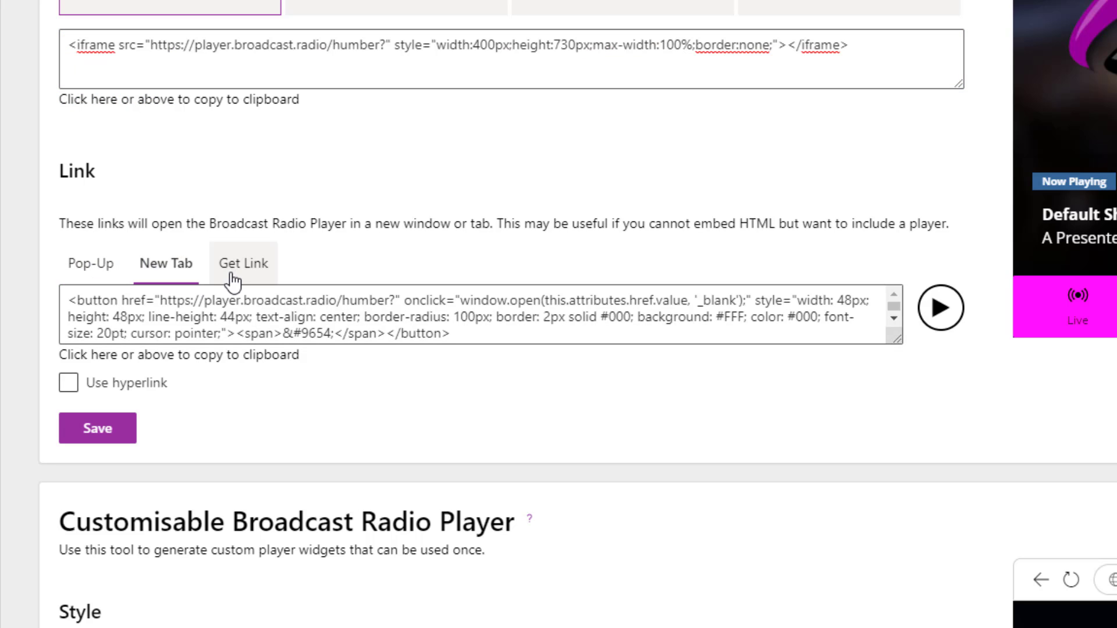
pyautogui.click(237, 278)
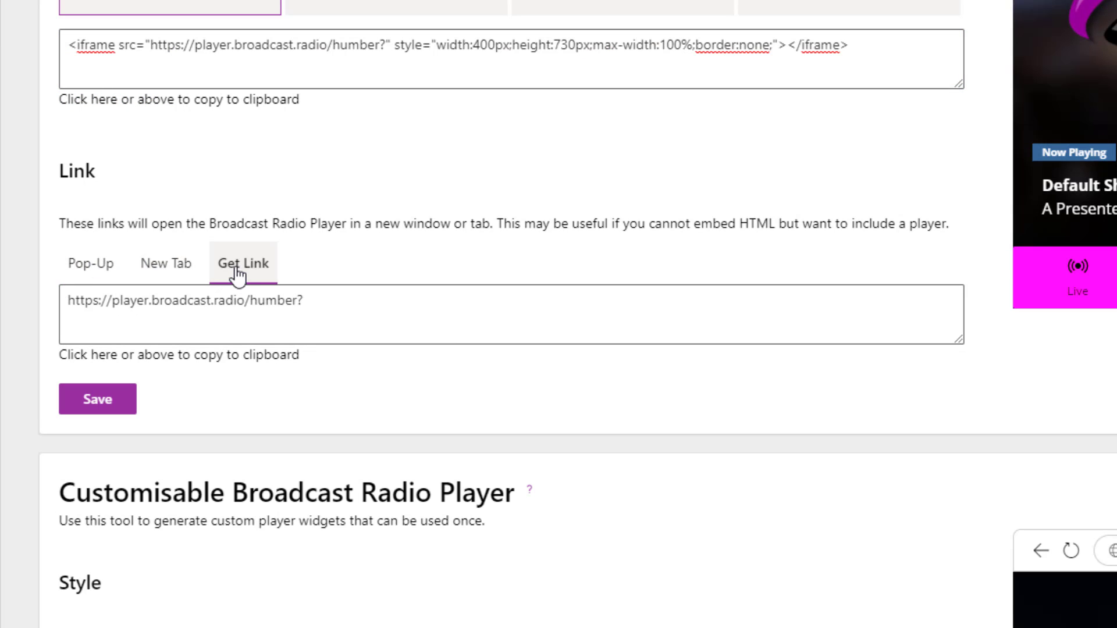
pyautogui.click(98, 272)
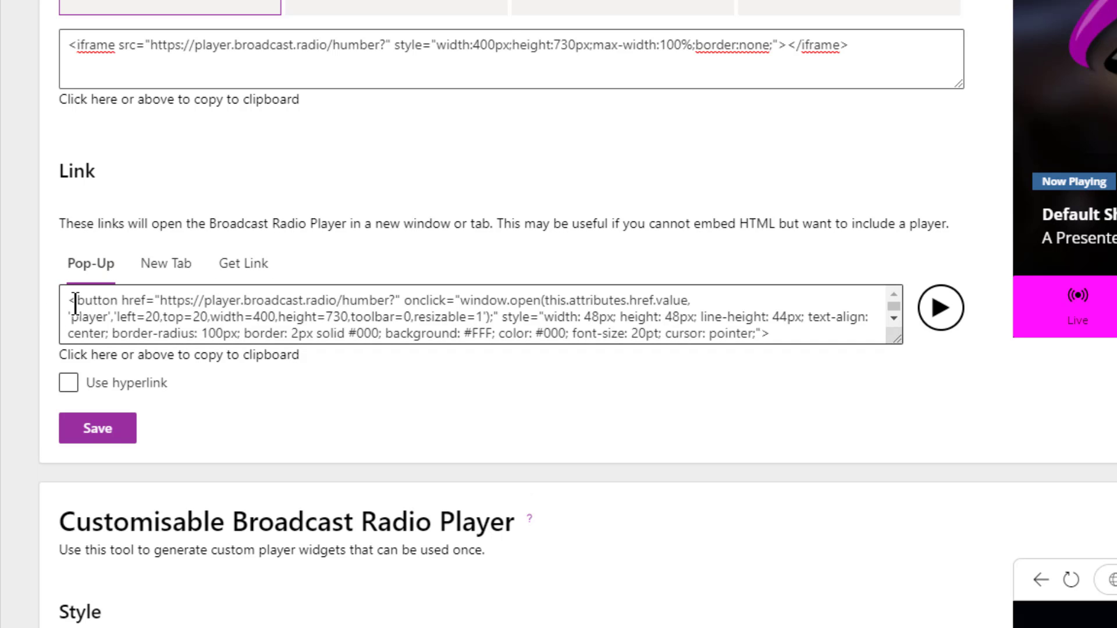
pyautogui.moveTo(68, 301); pyautogui.dragTo(151, 352)
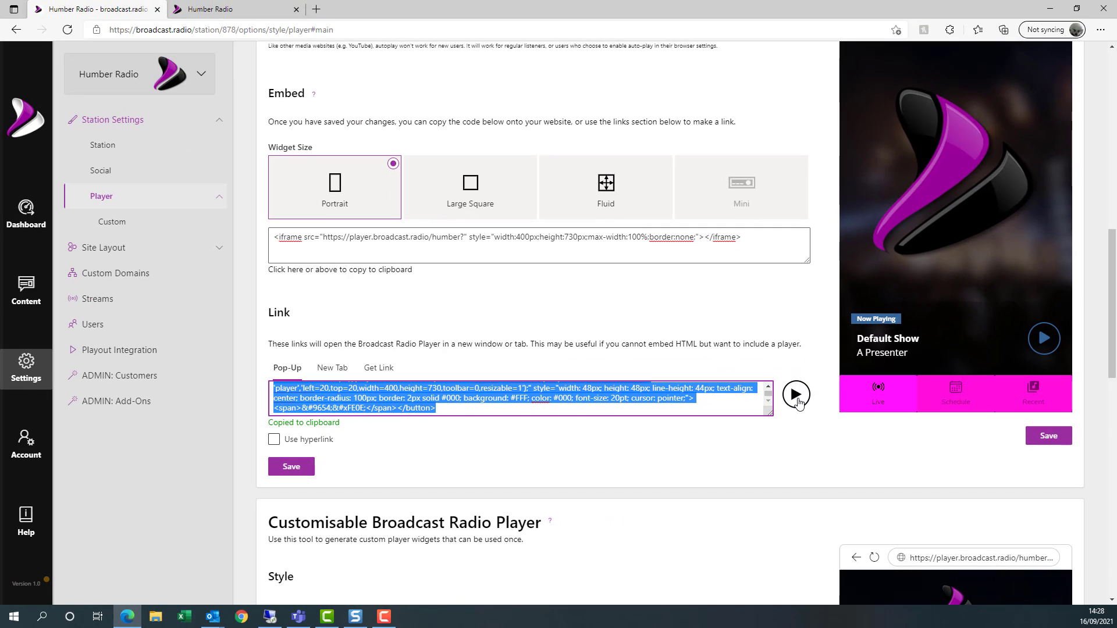
pyautogui.click(796, 396)
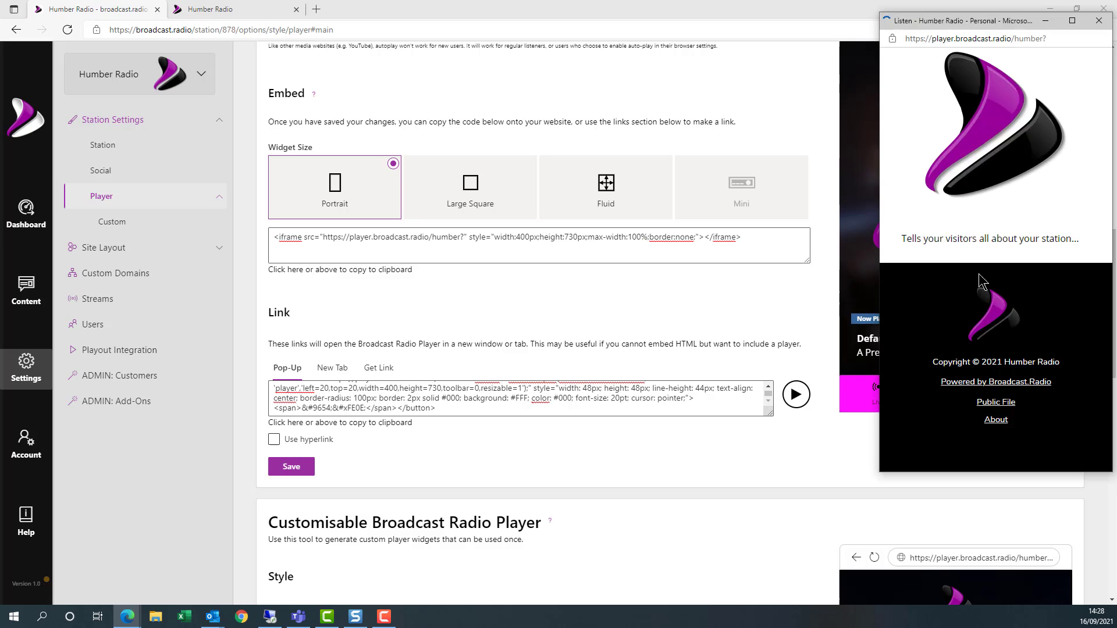
pyautogui.click(1099, 20)
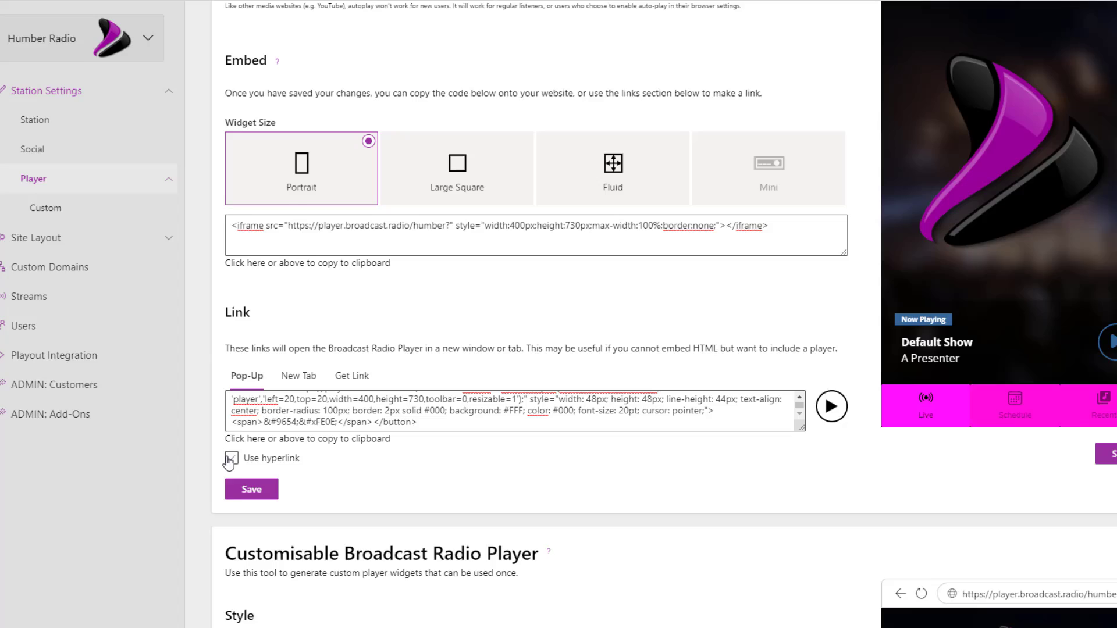
# - Tick Use hyperlink for a Listen text link and compare its Pop-Up and New Tab code
pyautogui.click(231, 459)
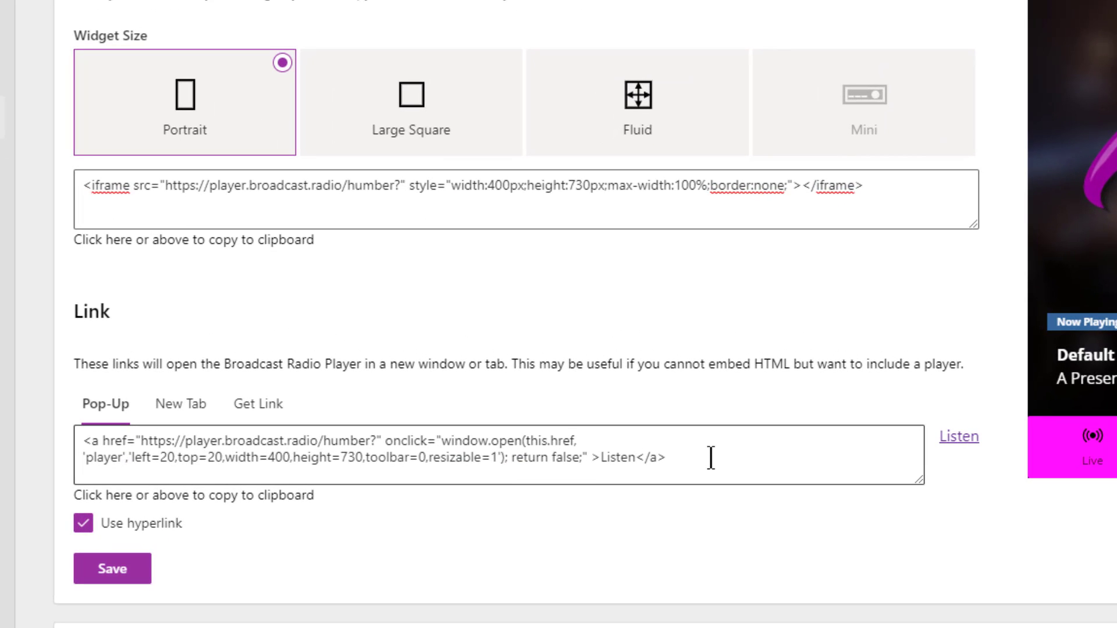
pyautogui.moveTo(711, 458); pyautogui.dragTo(17, 429)
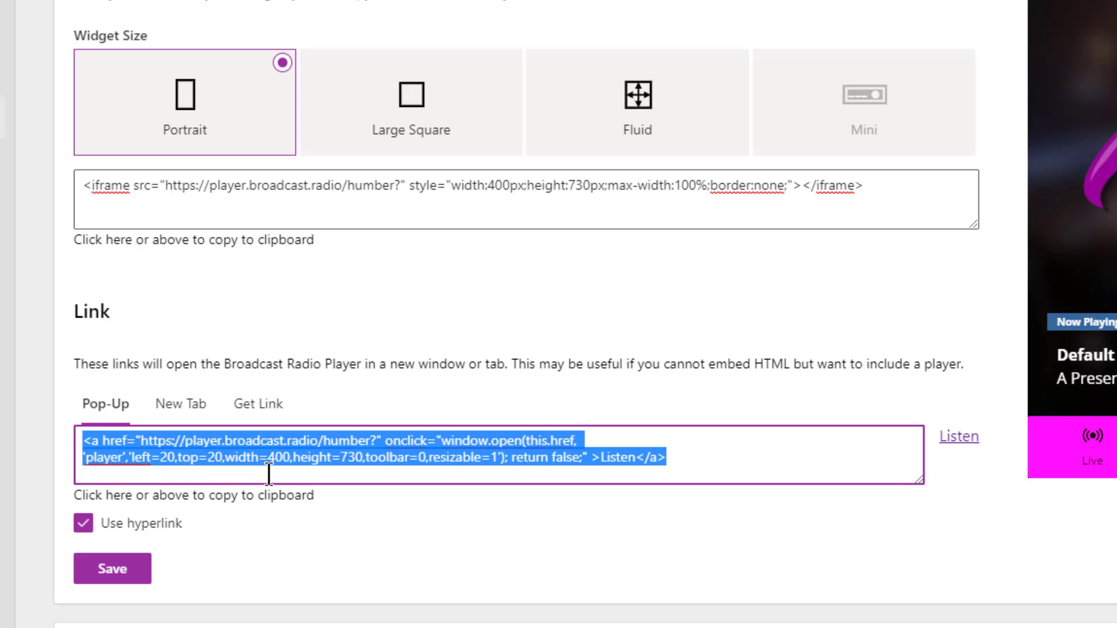
pyautogui.click(167, 410)
pyautogui.click(96, 405)
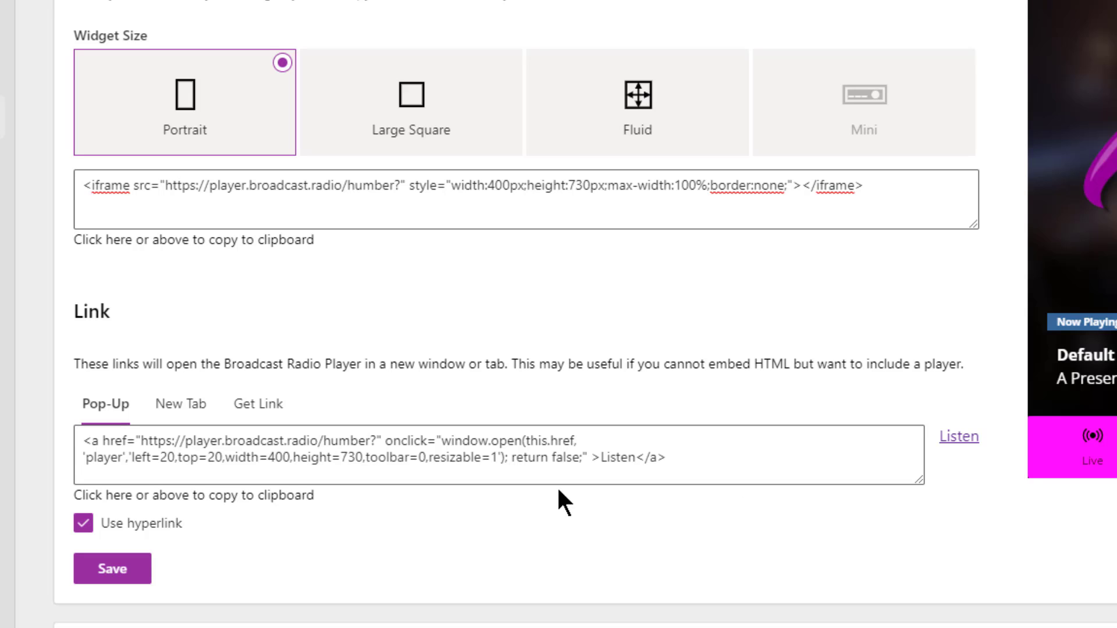
# - Copy the Listen text-link code, then leave the pop-up link as a round play button
pyautogui.click(85, 524)
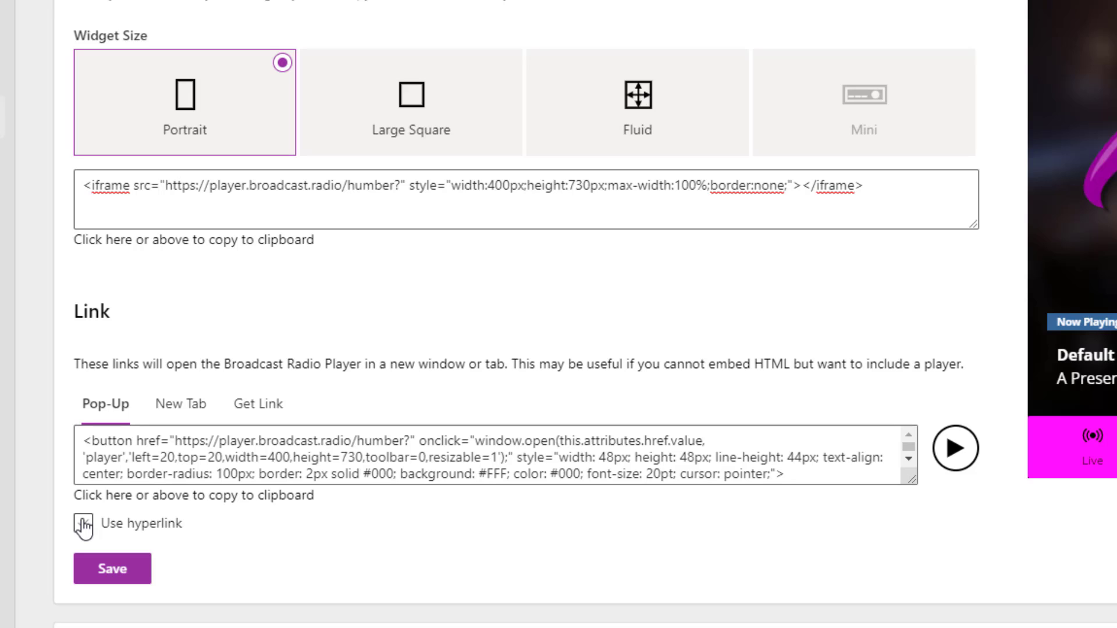
pyautogui.click(84, 525)
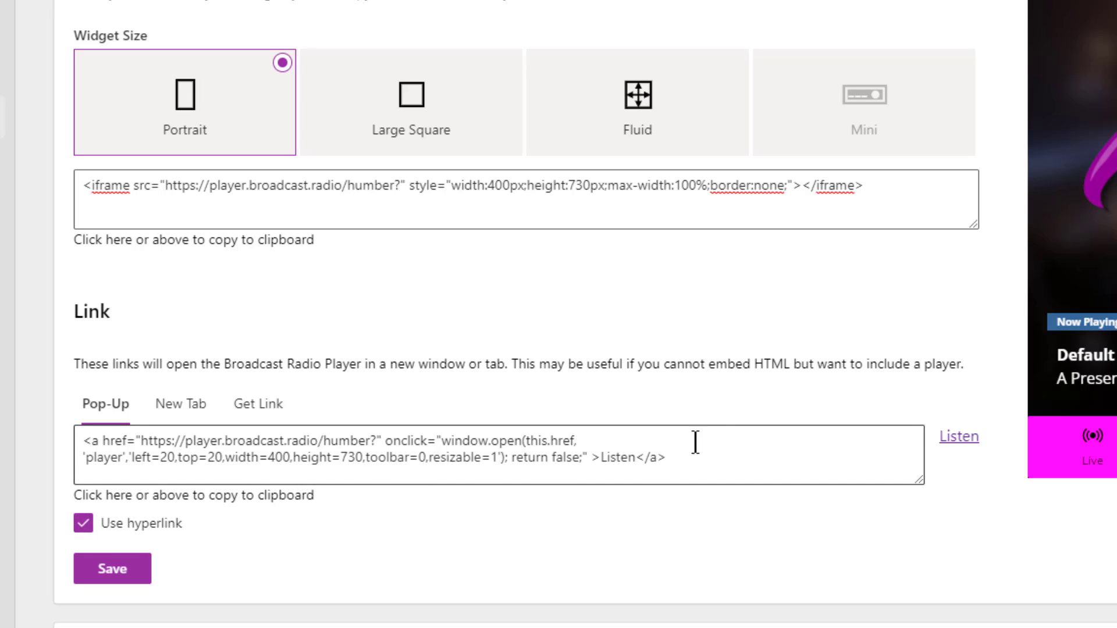
pyautogui.click(81, 445)
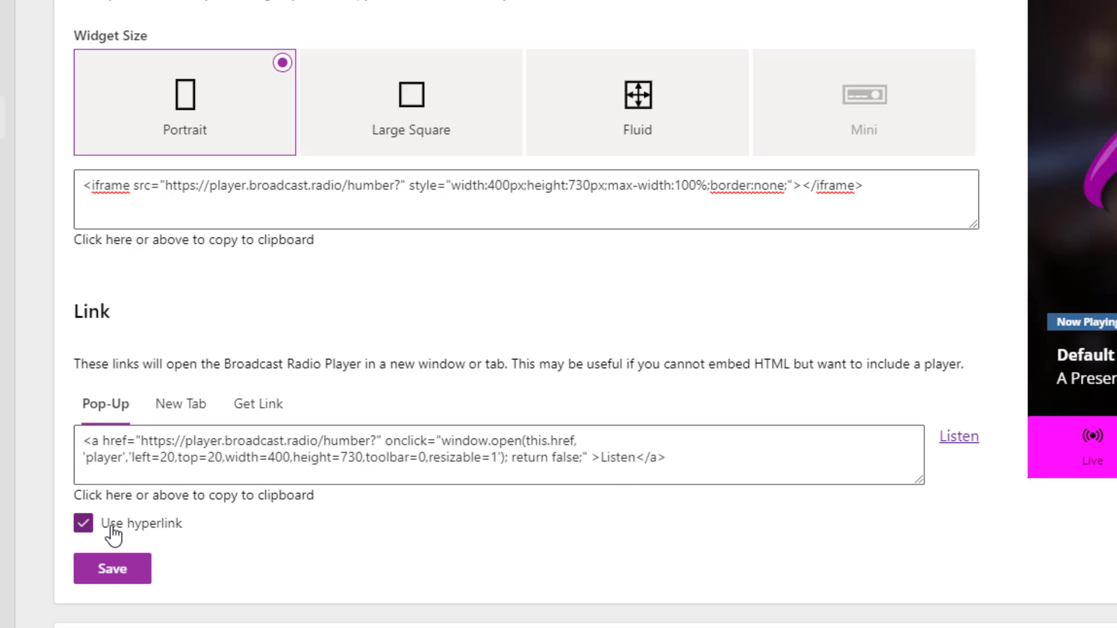
pyautogui.click(82, 526)
pyautogui.scroll(10, 449, 588)
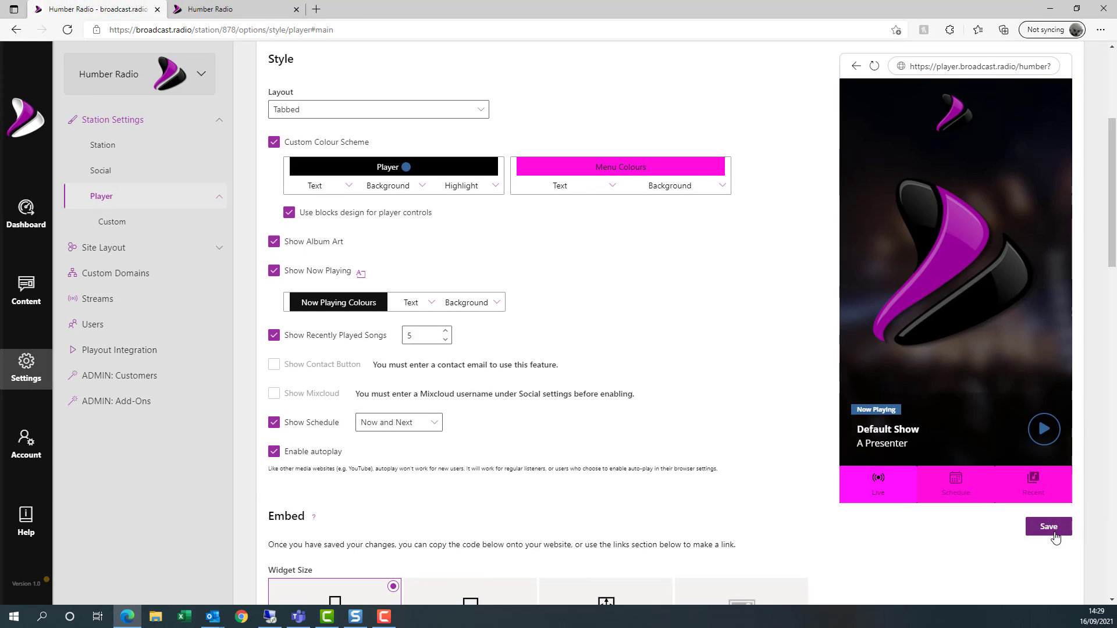
# - Save the play-button link setting and glance at the Humber Radio News page
pyautogui.click(1054, 533)
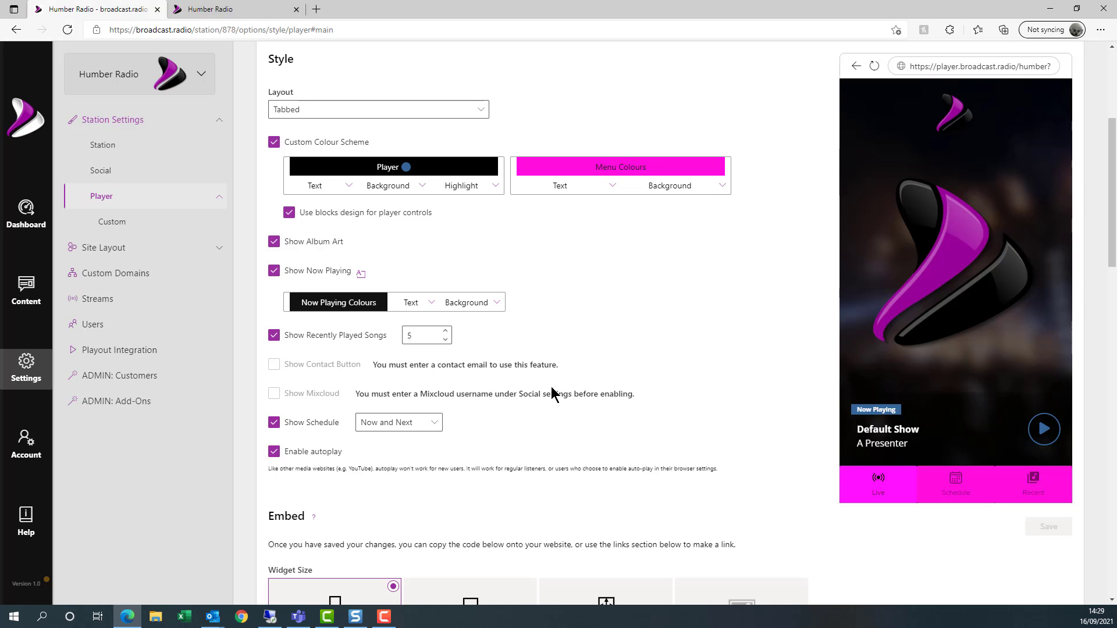
pyautogui.click(244, 9)
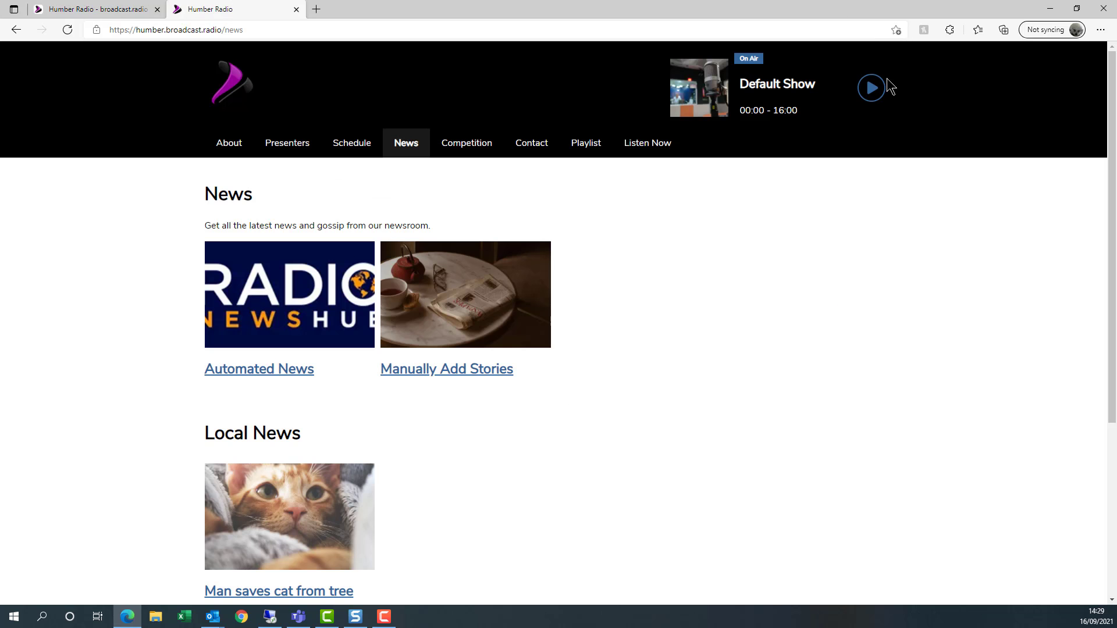
pyautogui.click(28, 8)
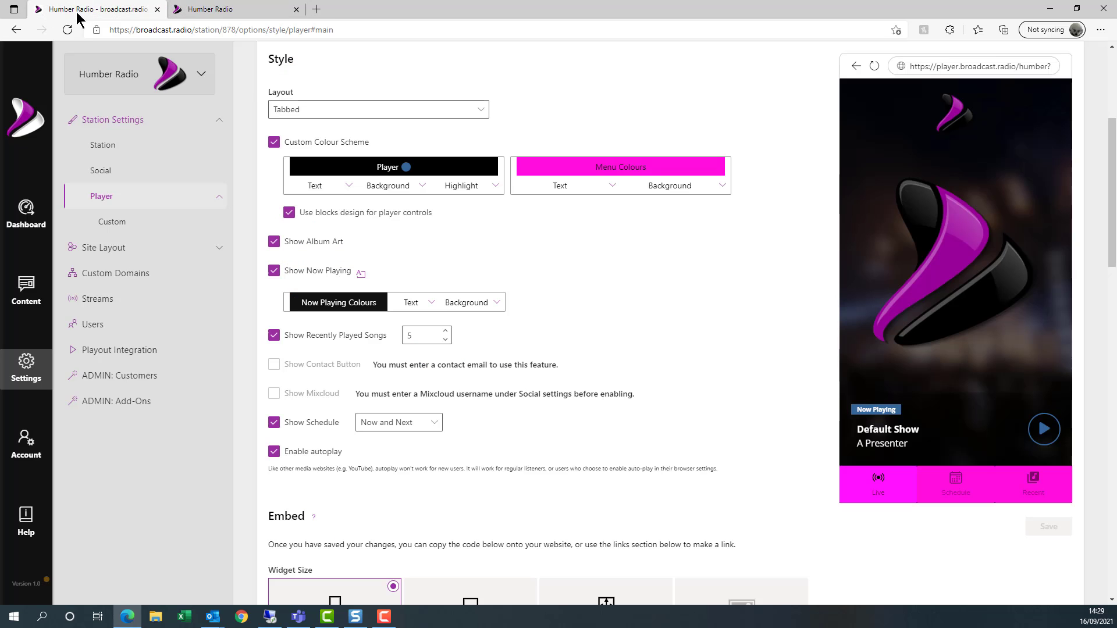
# - Review the Customisable Player's Portrait embed and mode=tabbed&autoplay=1 Pop-Up link code
pyautogui.scroll(-9, 581, 245)
pyautogui.scroll(-3, 434, 256)
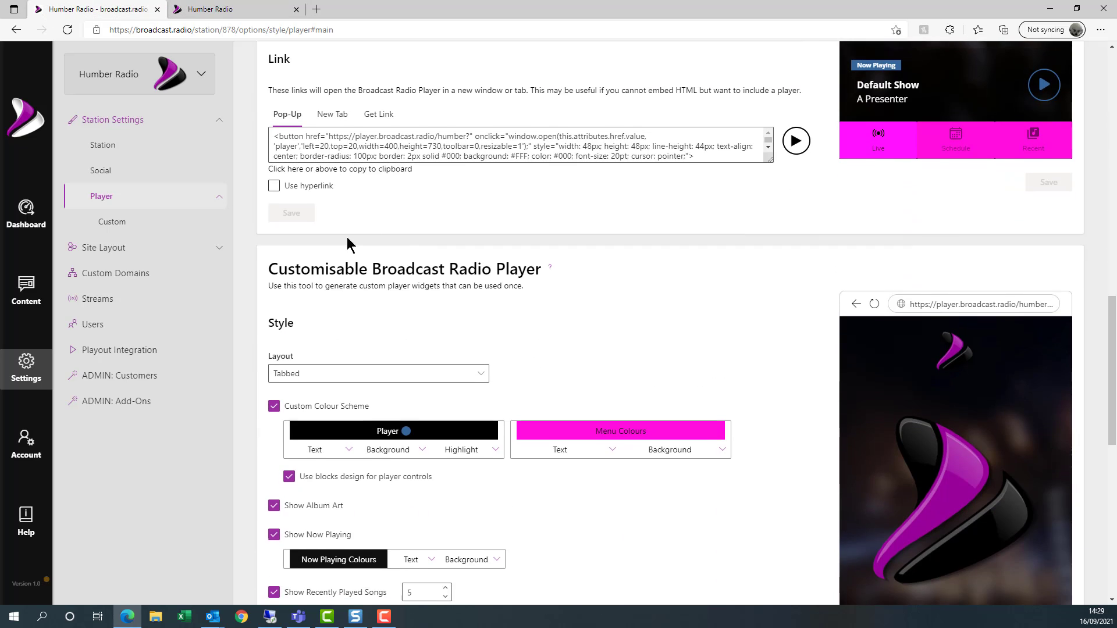
pyautogui.scroll(-4, 524, 265)
pyautogui.scroll(4, 529, 264)
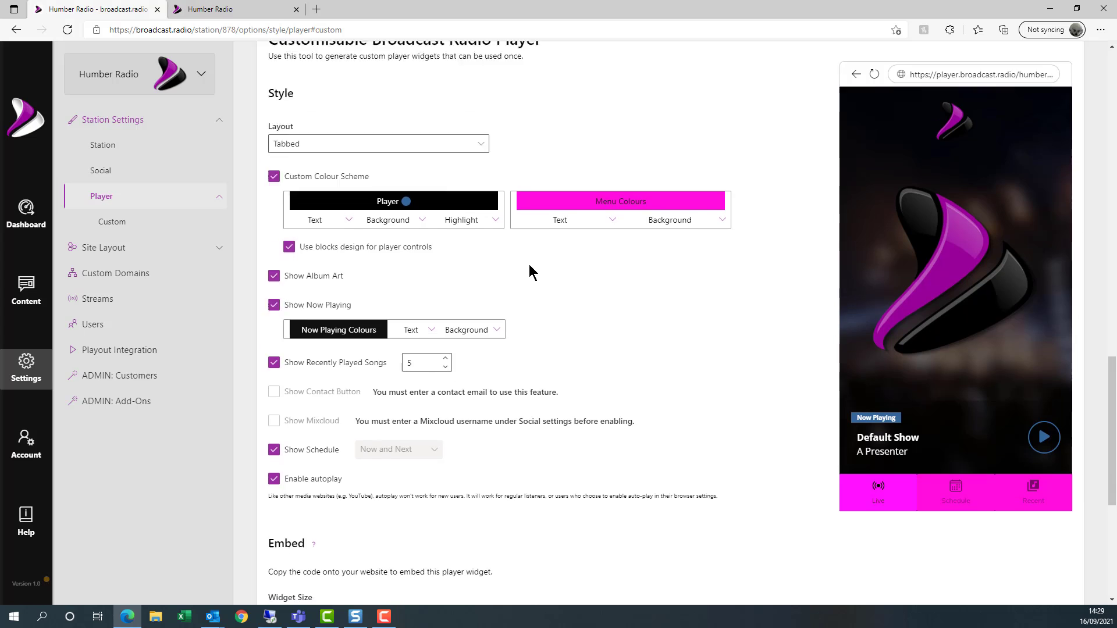
pyautogui.scroll(-3, 578, 263)
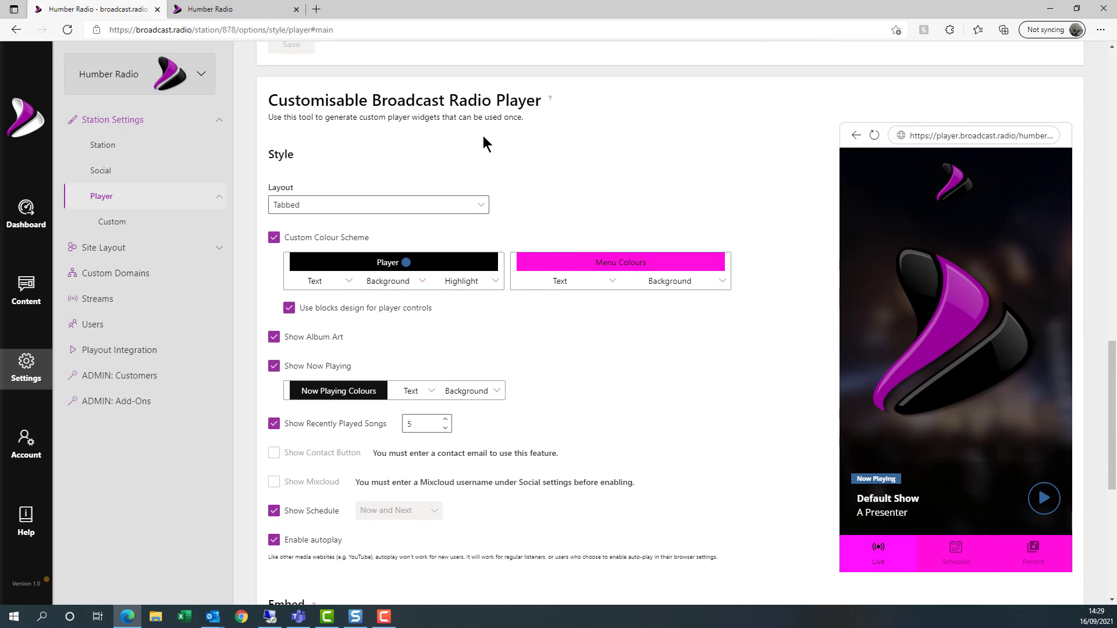
pyautogui.scroll(-6, 578, 361)
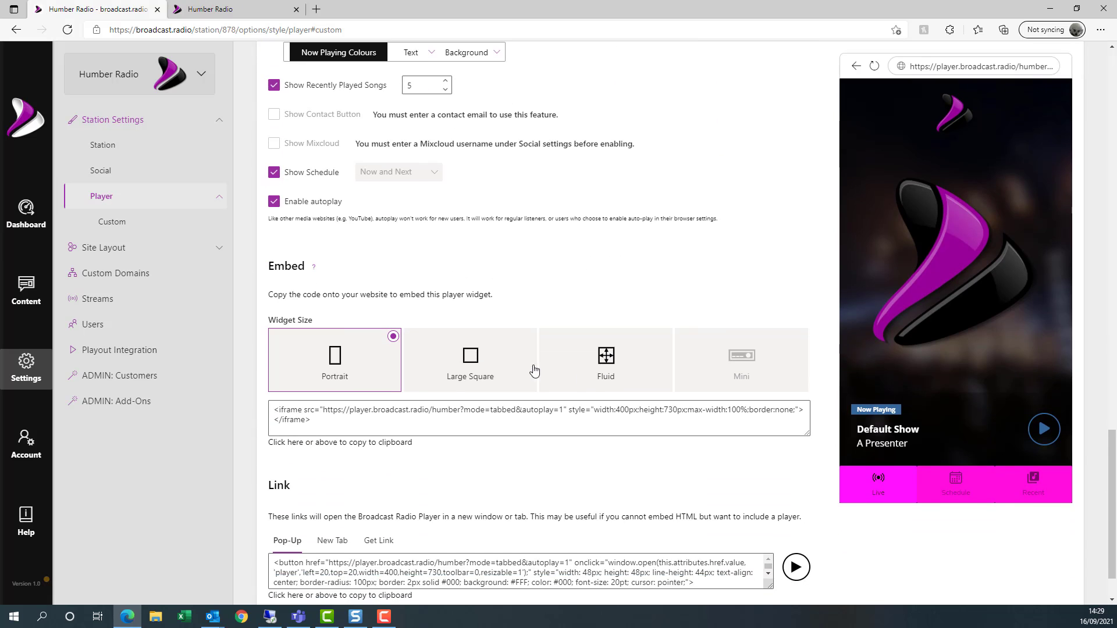
pyautogui.scroll(-1, 533, 400)
pyautogui.scroll(10, 533, 401)
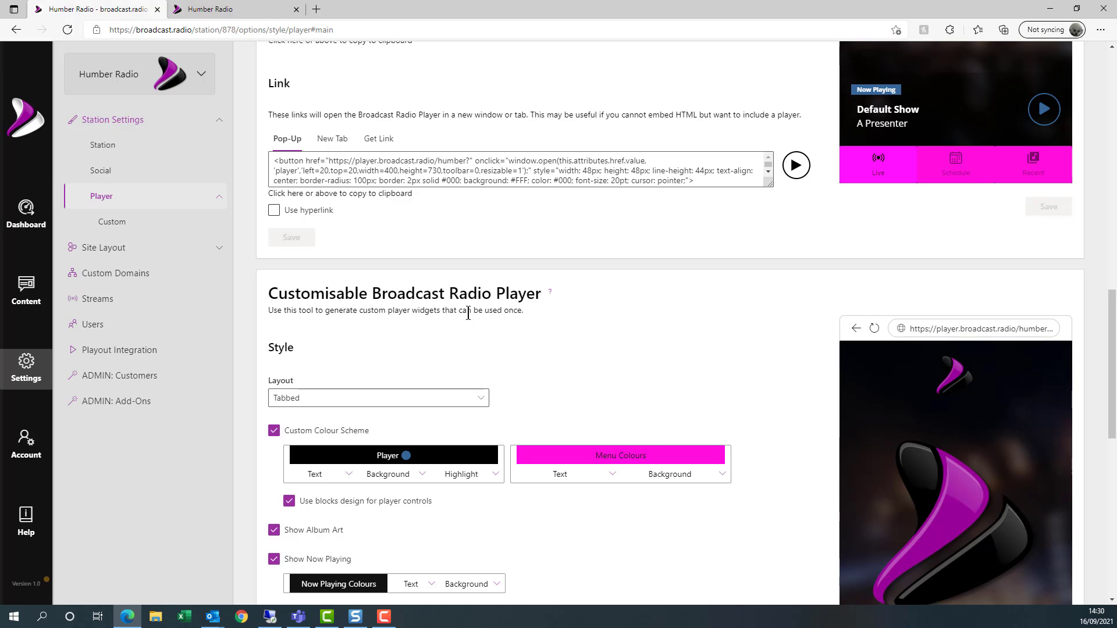
pyautogui.scroll(5, 568, 365)
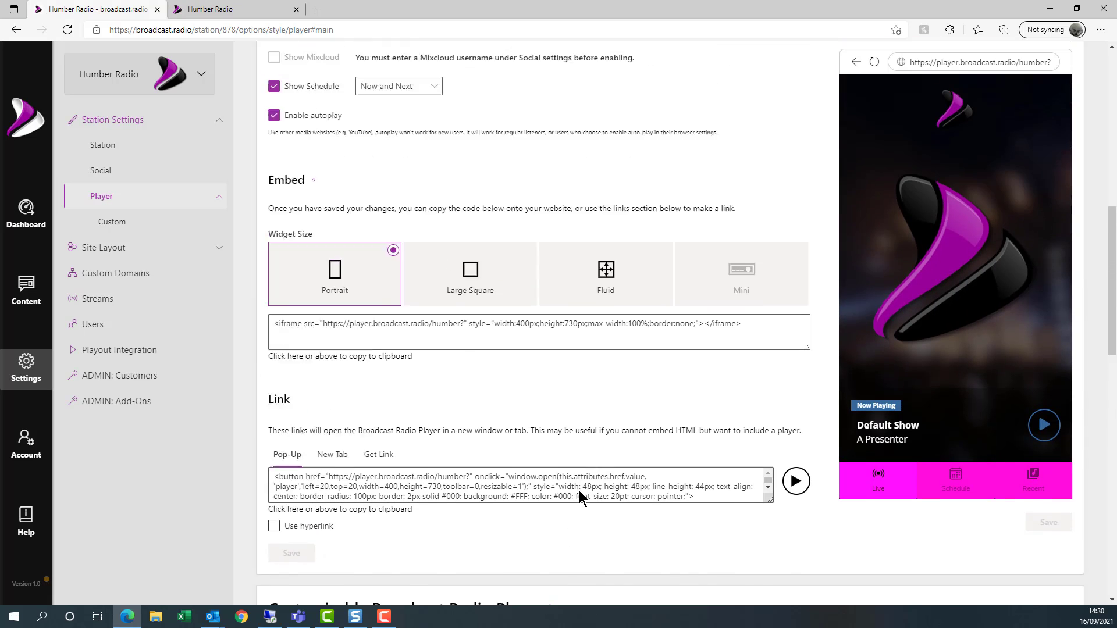
pyautogui.scroll(10, 578, 490)
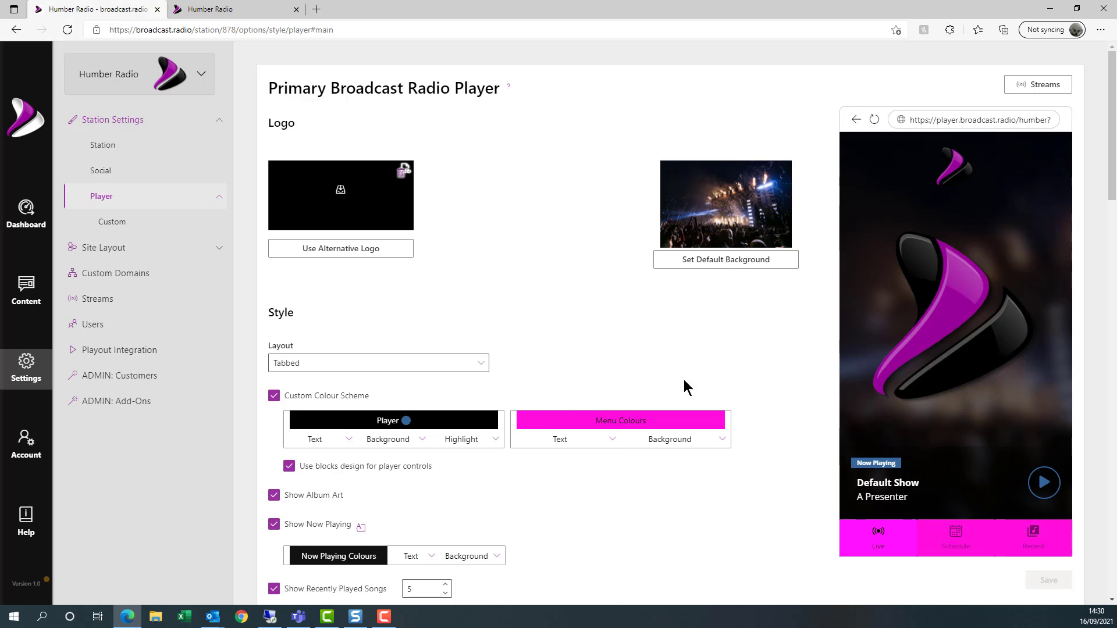
pyautogui.scroll(-3, 630, 364)
pyautogui.scroll(-15, 635, 348)
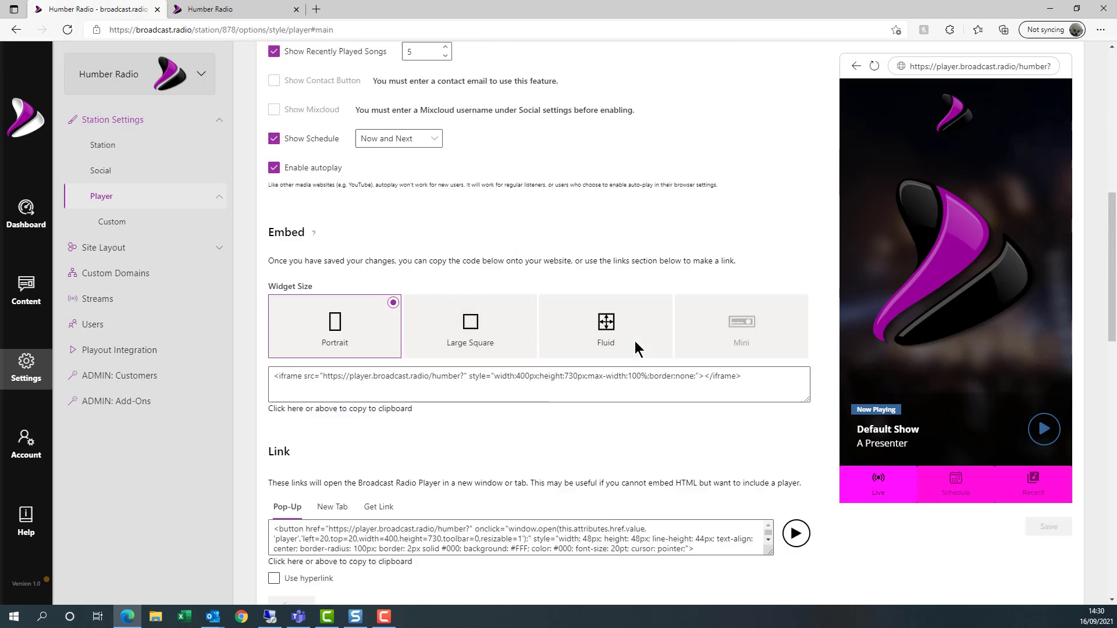
pyautogui.scroll(-4, 582, 326)
pyautogui.scroll(2, 554, 320)
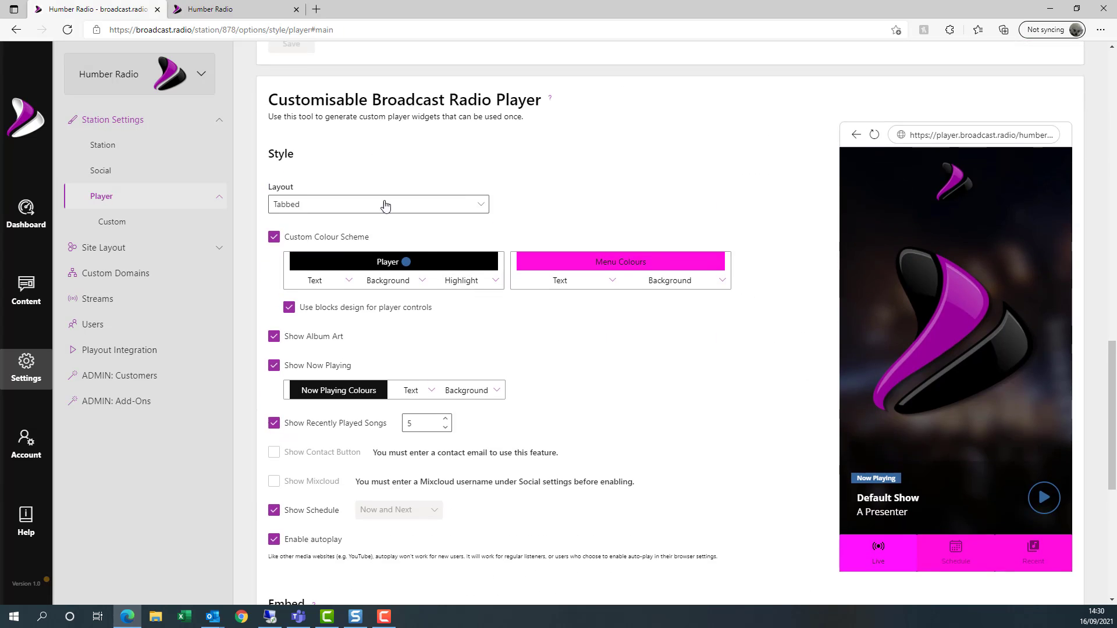
pyautogui.scroll(-4, 639, 320)
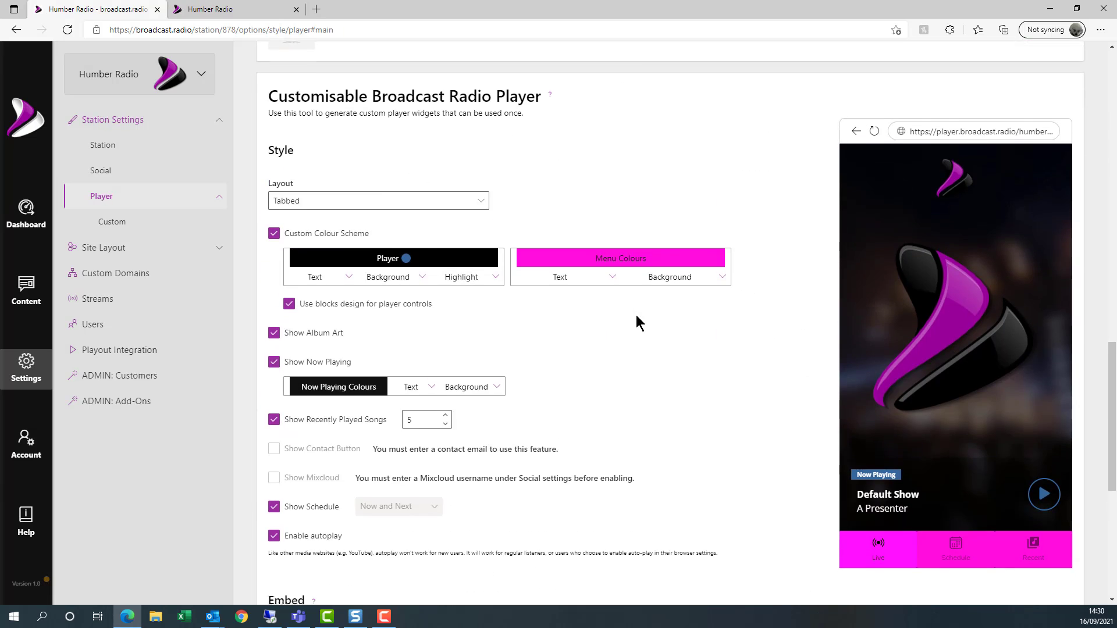
pyautogui.scroll(1, 641, 321)
pyautogui.scroll(4, 636, 317)
pyautogui.scroll(-7, 637, 319)
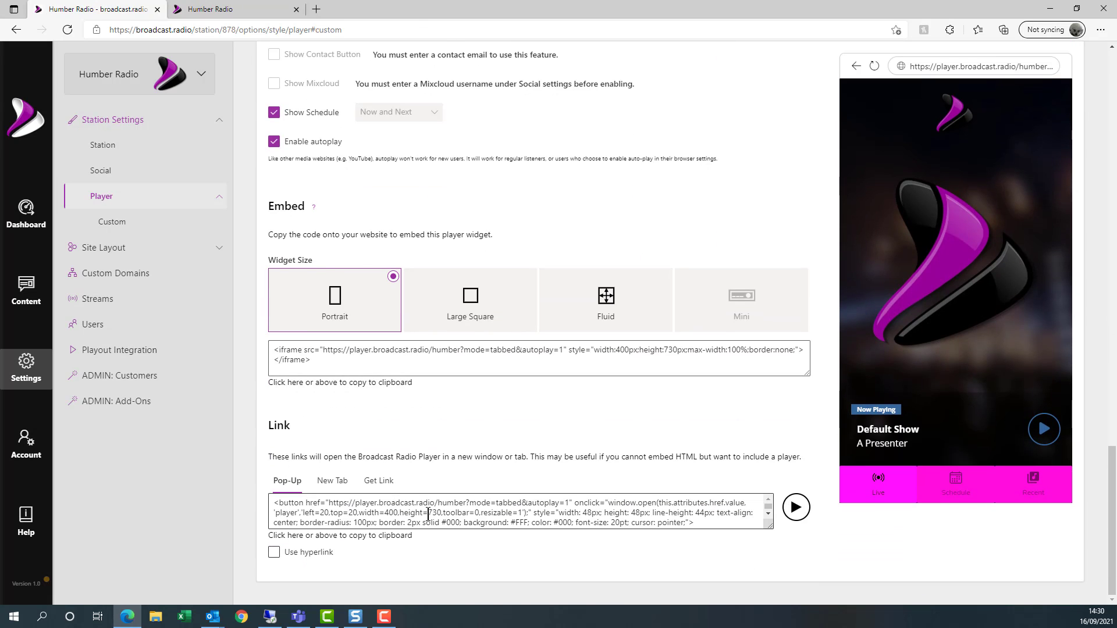
# - Copy the custom player's current pop-up play-button code
pyautogui.click(428, 514)
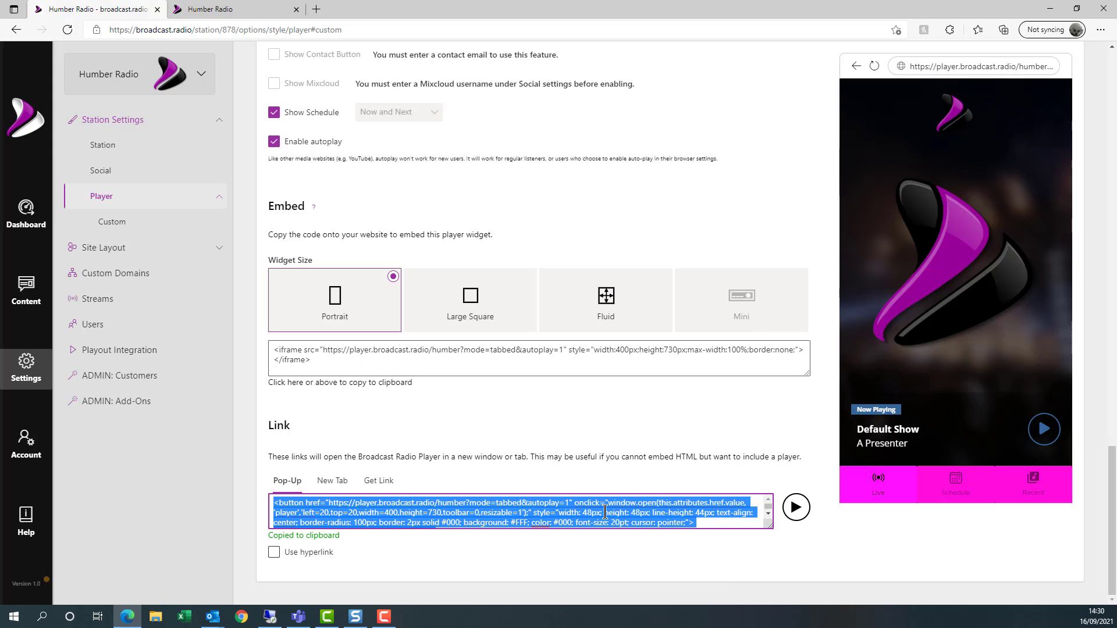
pyautogui.scroll(4, 654, 478)
pyautogui.scroll(-2, 733, 381)
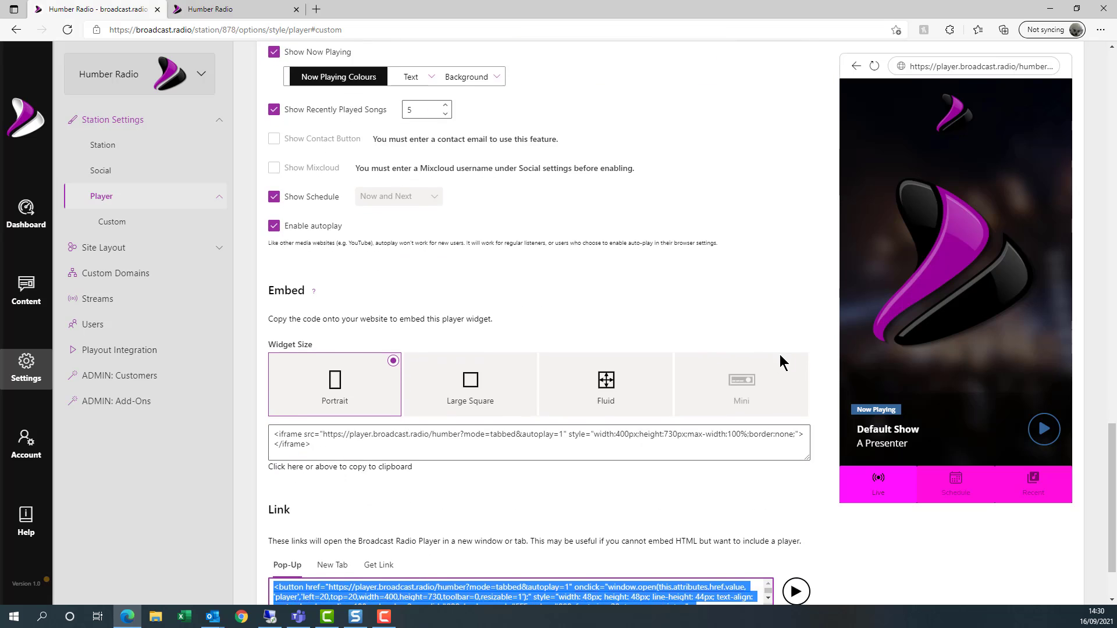
pyautogui.scroll(6, 582, 303)
pyautogui.scroll(-2, 523, 366)
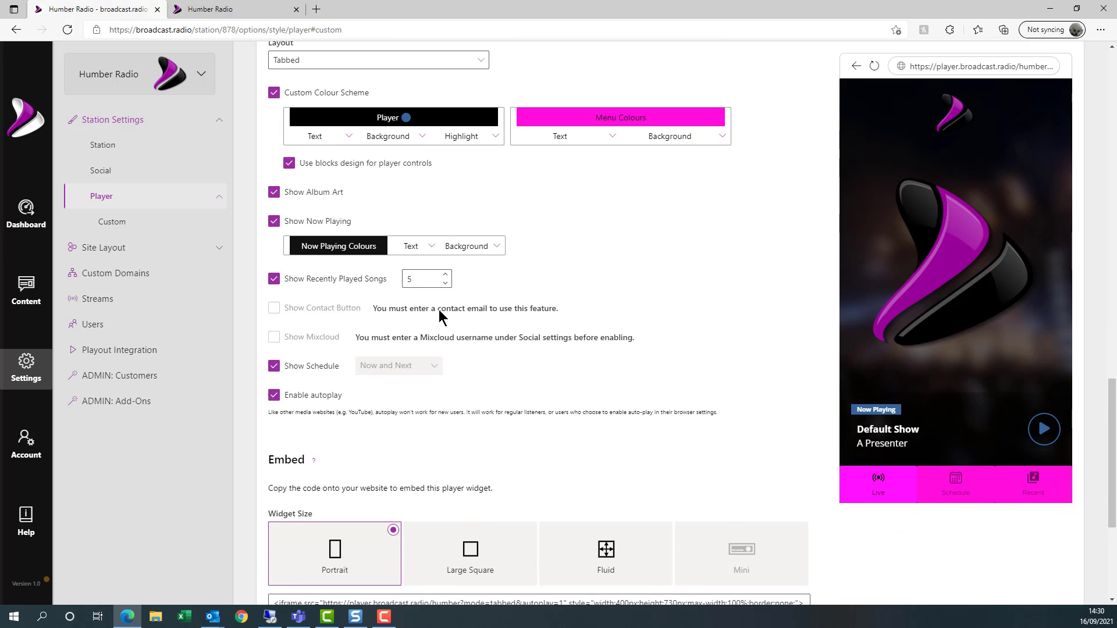
pyautogui.scroll(2, 430, 244)
# - Set the custom player's layout to Full Page and copy its updated mode=site pop-up code
pyautogui.click(430, 145)
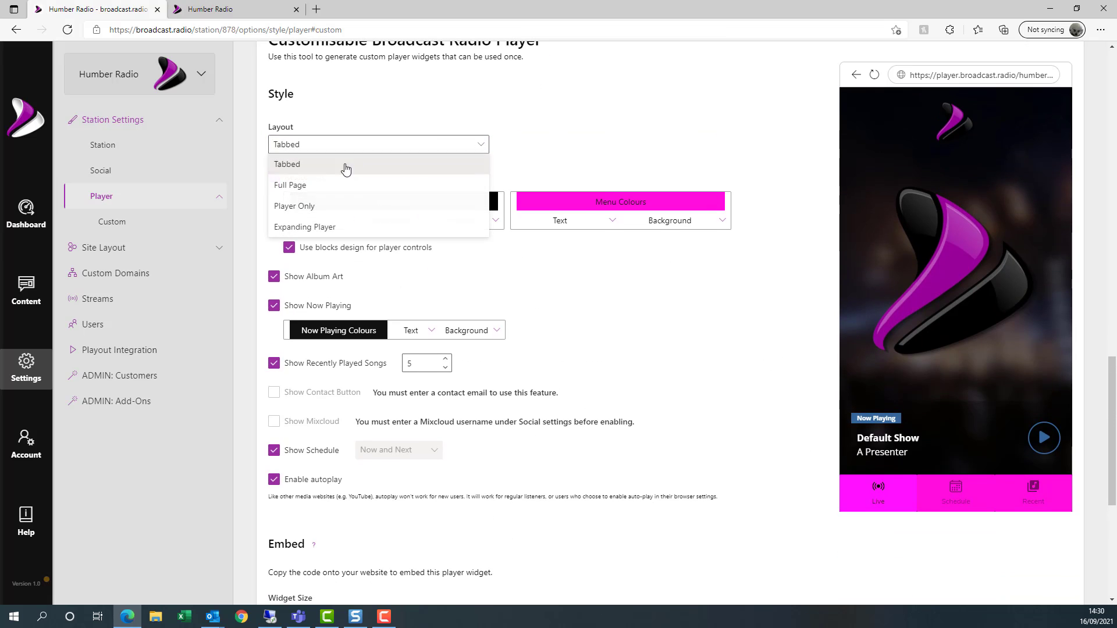
pyautogui.click(308, 185)
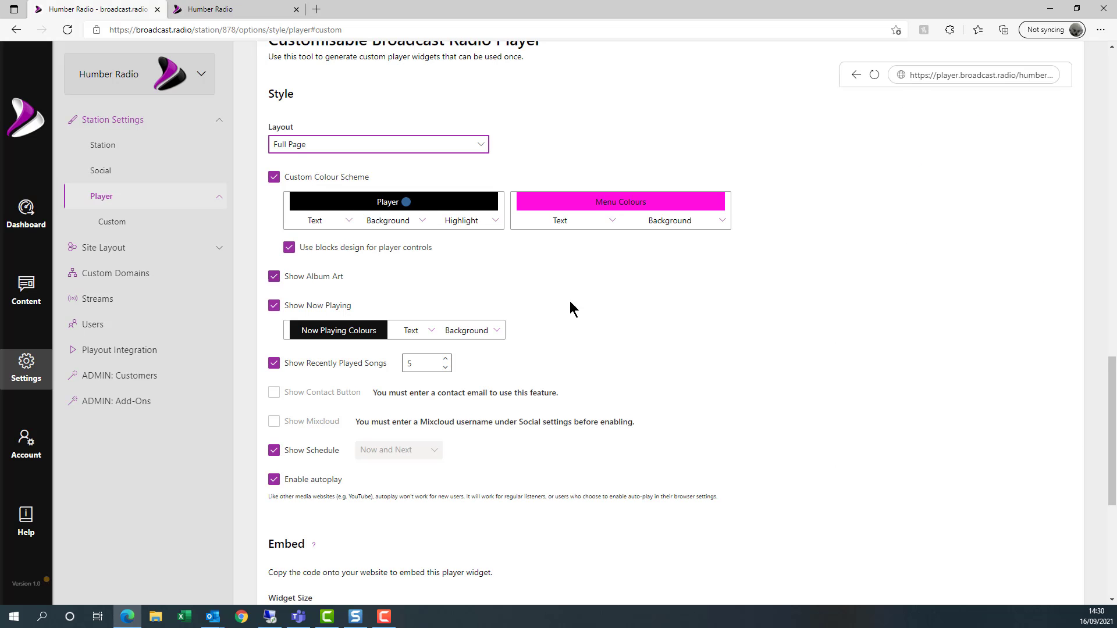
pyautogui.scroll(-6, 676, 347)
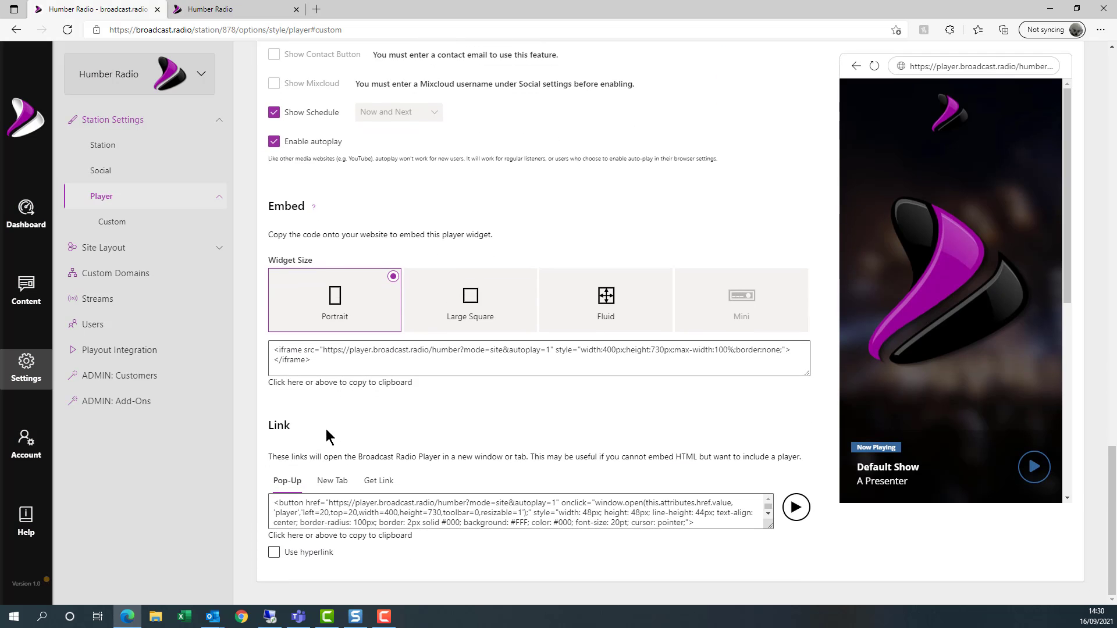
pyautogui.click(485, 514)
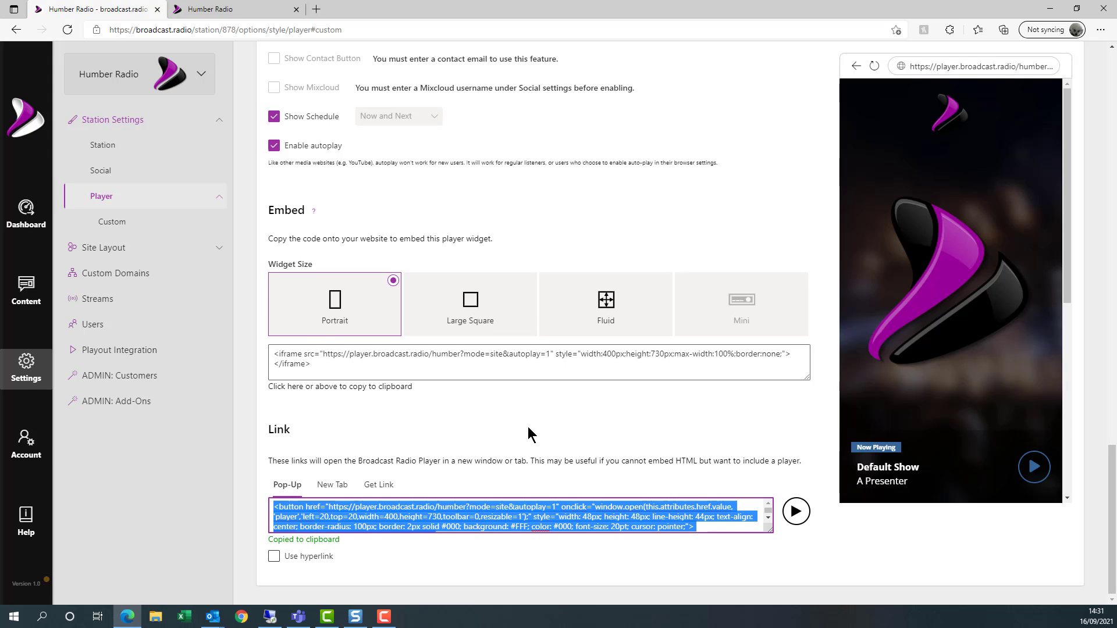
# - Scroll through the Primary and Customisable player Style, Embed and Link sections
pyautogui.scroll(7, 529, 427)
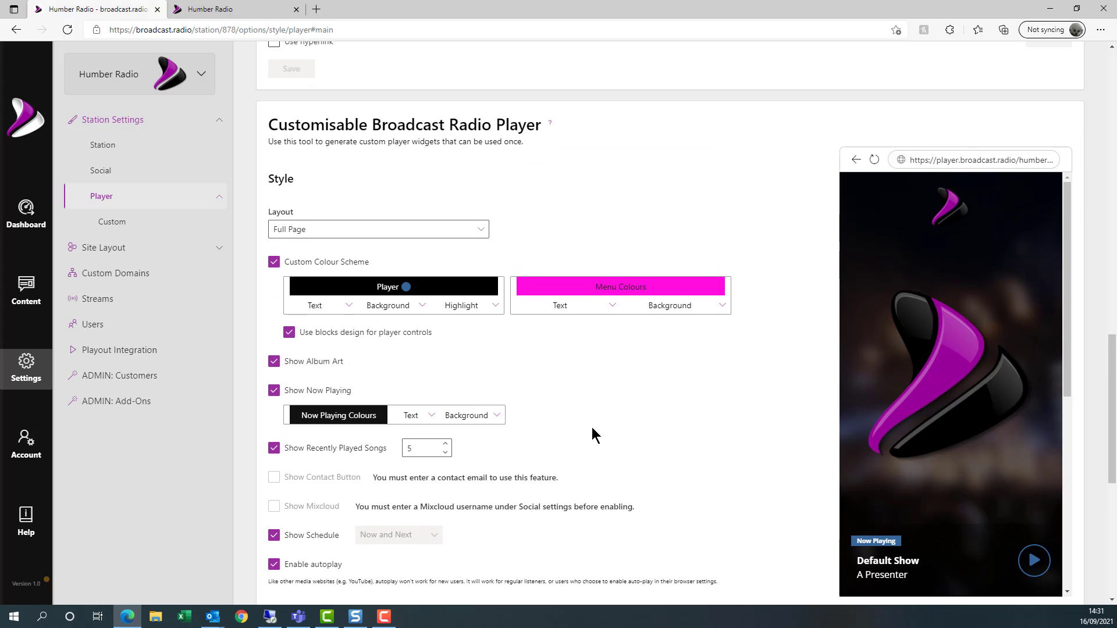
pyautogui.scroll(-6, 591, 427)
pyautogui.scroll(7, 514, 415)
pyautogui.scroll(1, 516, 414)
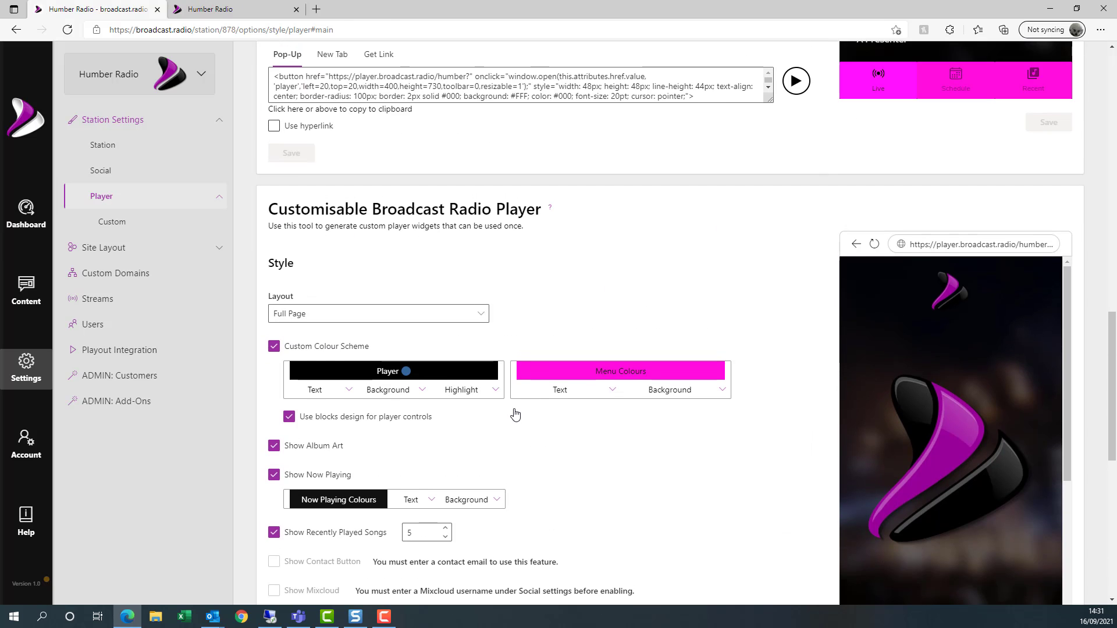
pyautogui.scroll(19, 514, 414)
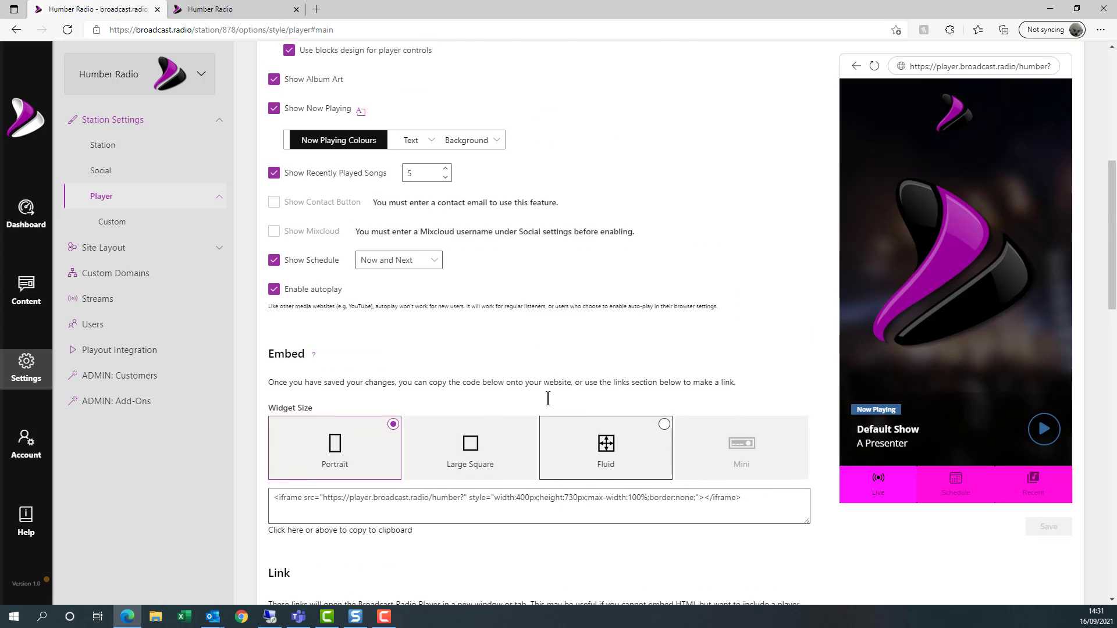
pyautogui.scroll(1, 492, 384)
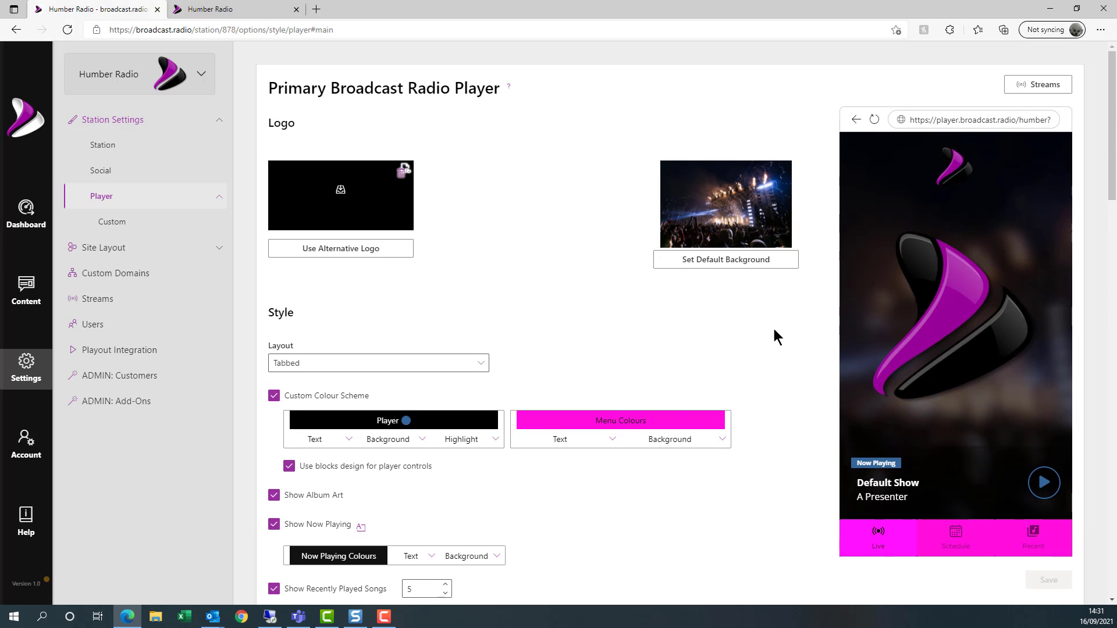
pyautogui.scroll(-1, 633, 417)
pyautogui.scroll(1, 623, 401)
pyautogui.scroll(-20, 579, 294)
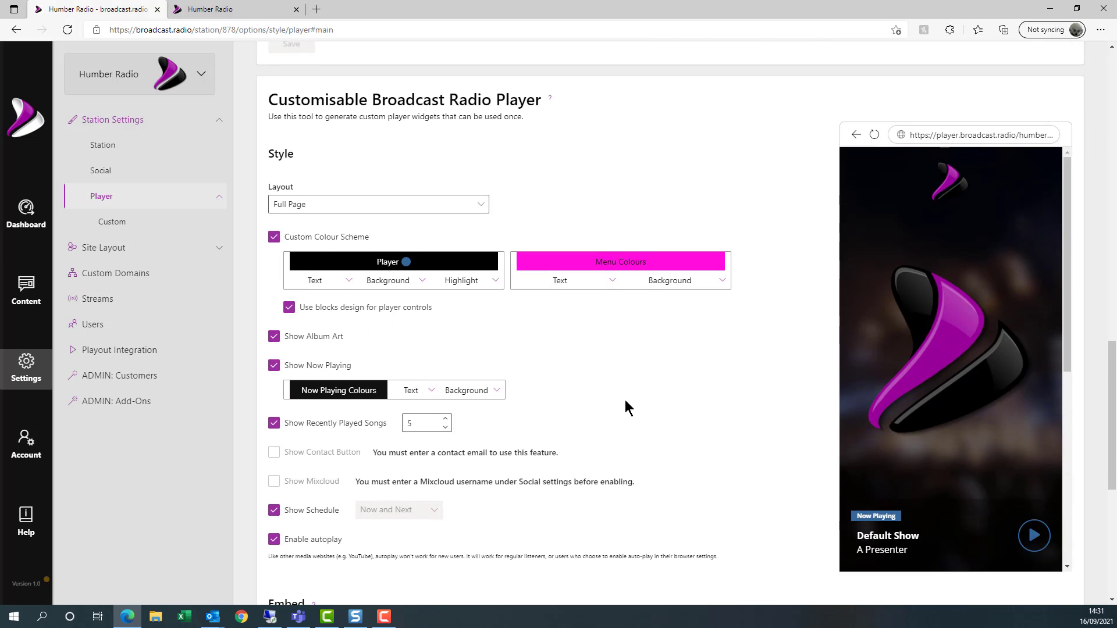
pyautogui.scroll(-7, 655, 384)
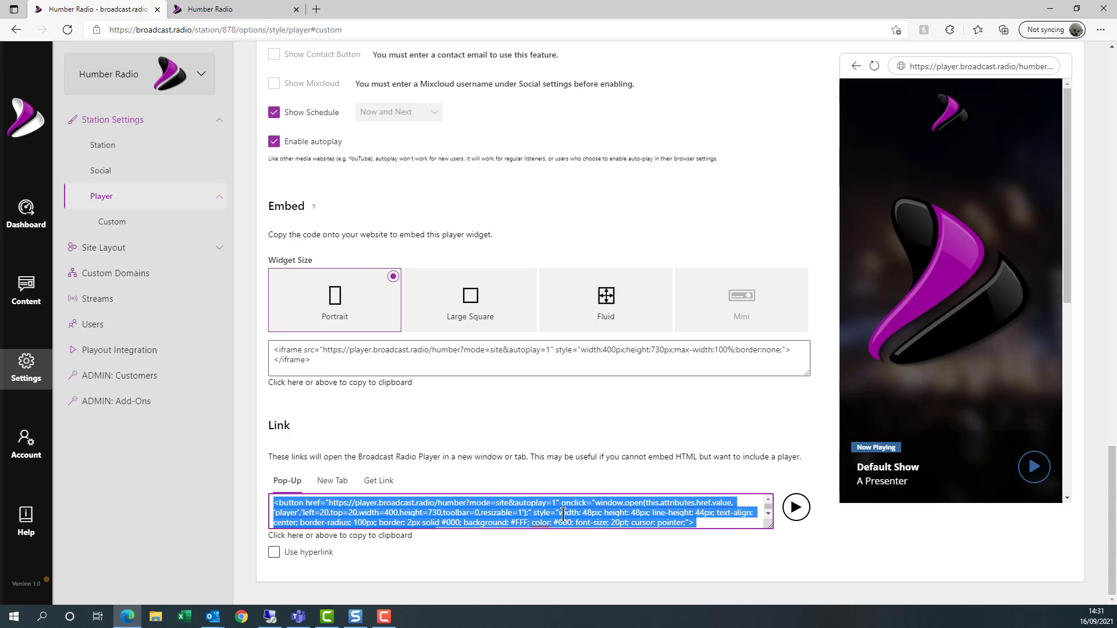
pyautogui.scroll(3, 679, 428)
pyautogui.scroll(20, 680, 428)
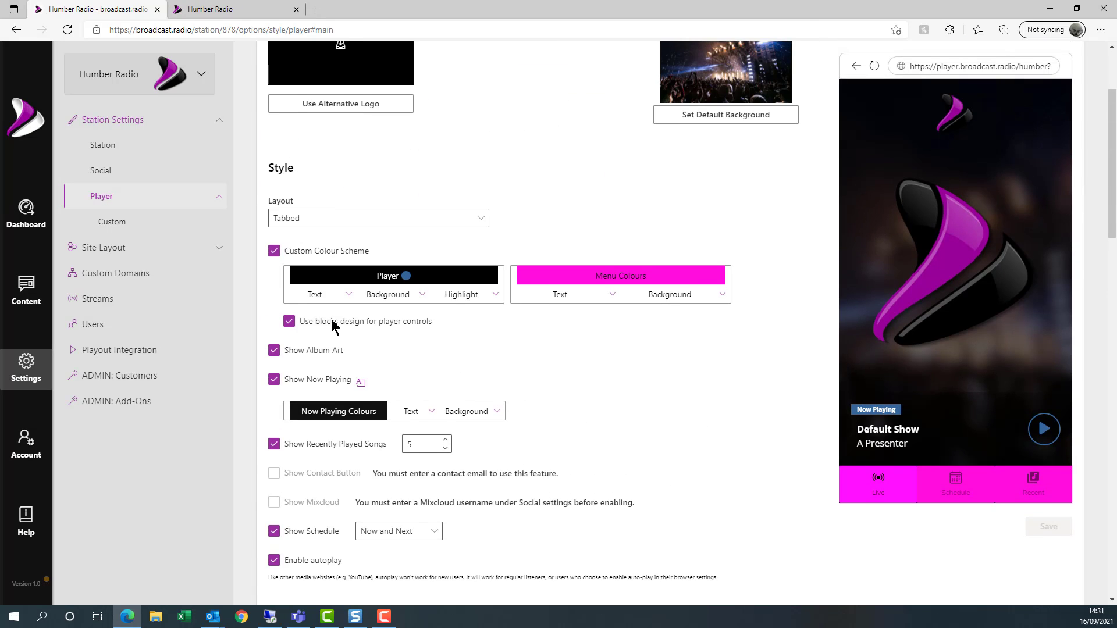
pyautogui.scroll(3, 391, 282)
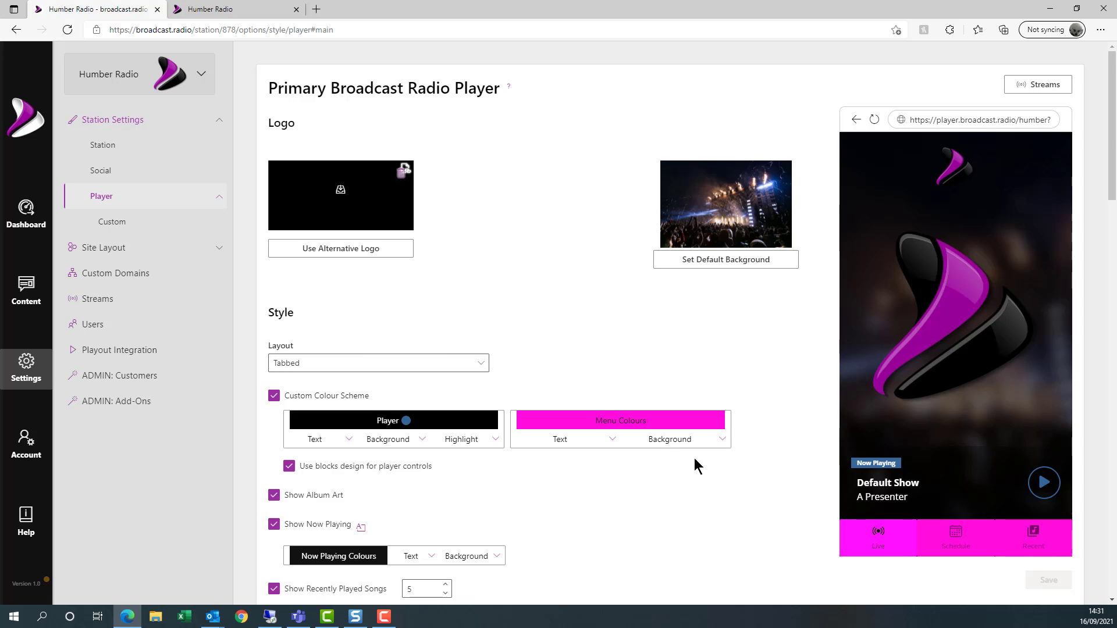
pyautogui.scroll(-6, 696, 465)
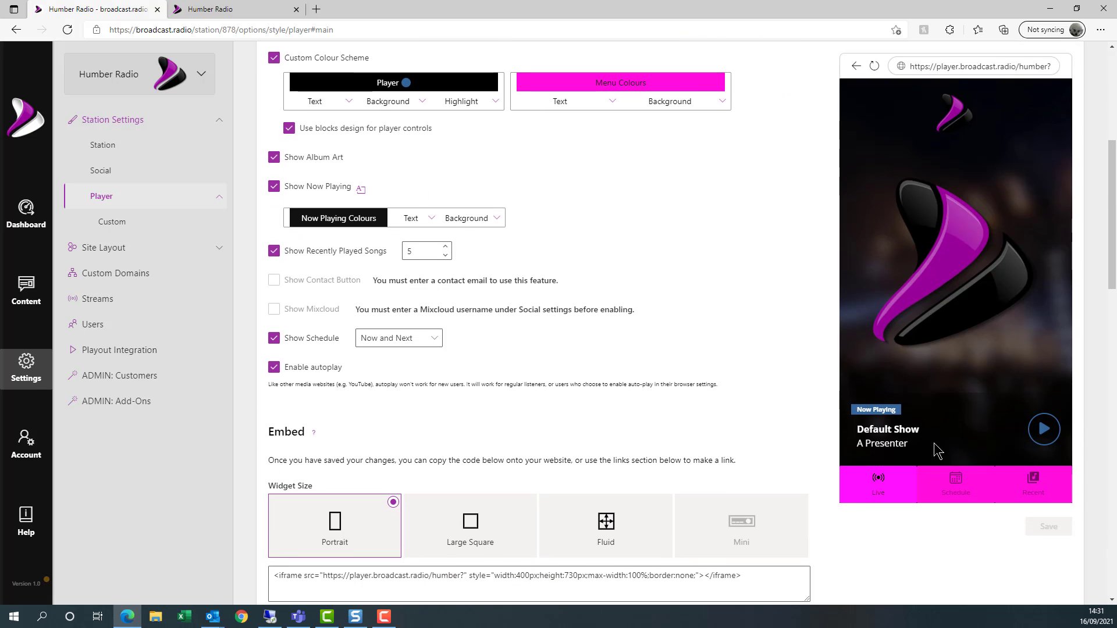
pyautogui.scroll(6, 783, 360)
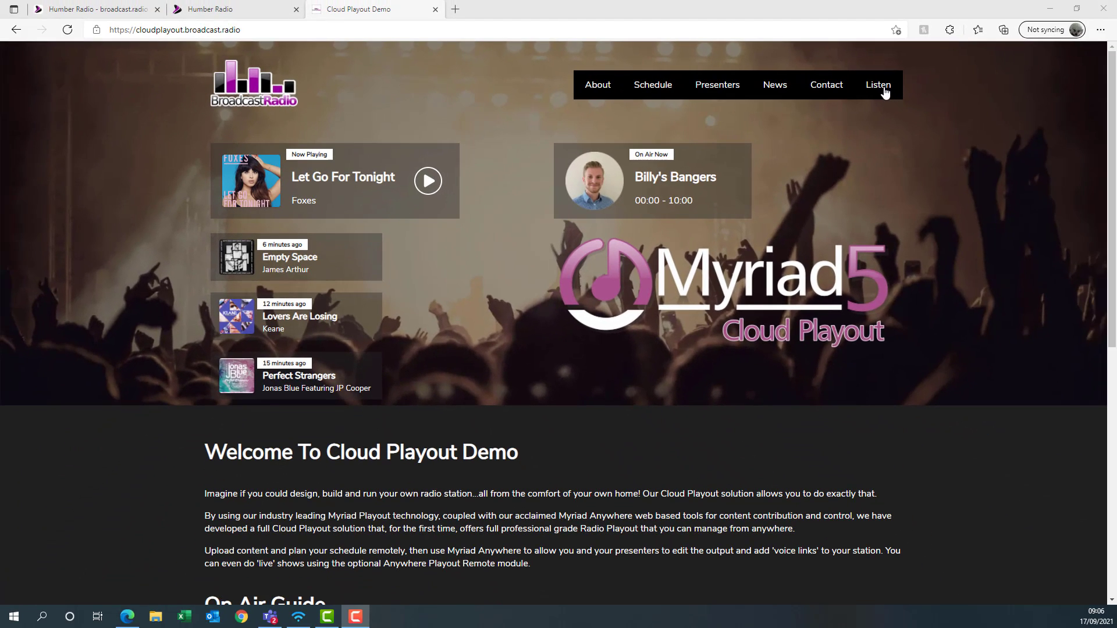
# - Open the site's Listen pop-up player and show its Recently Played Tracks list
pyautogui.click(884, 91)
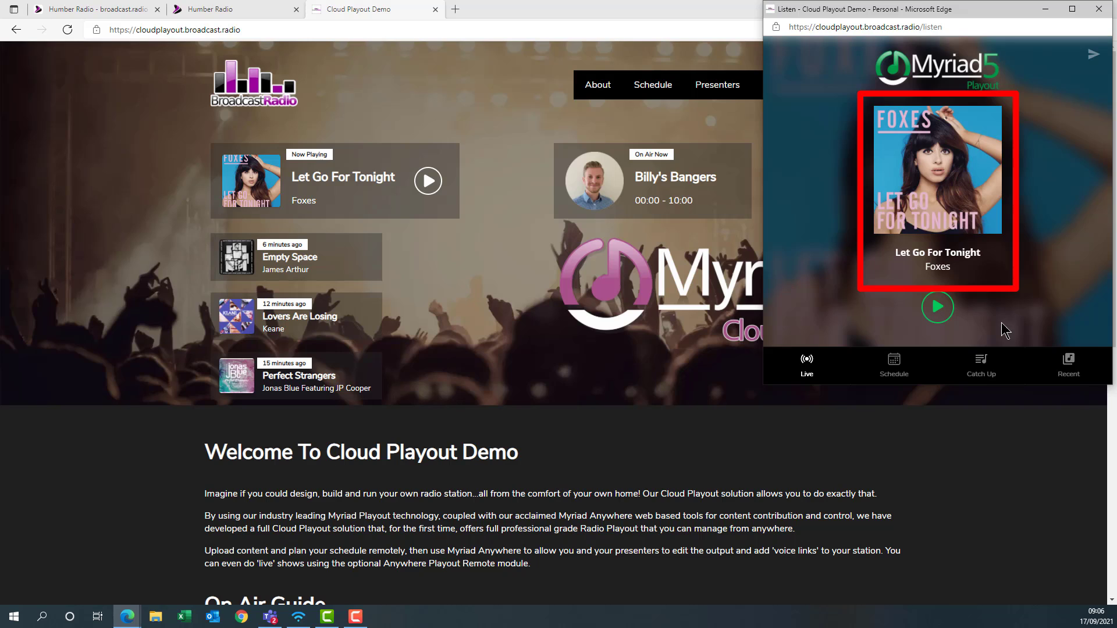
pyautogui.click(1069, 366)
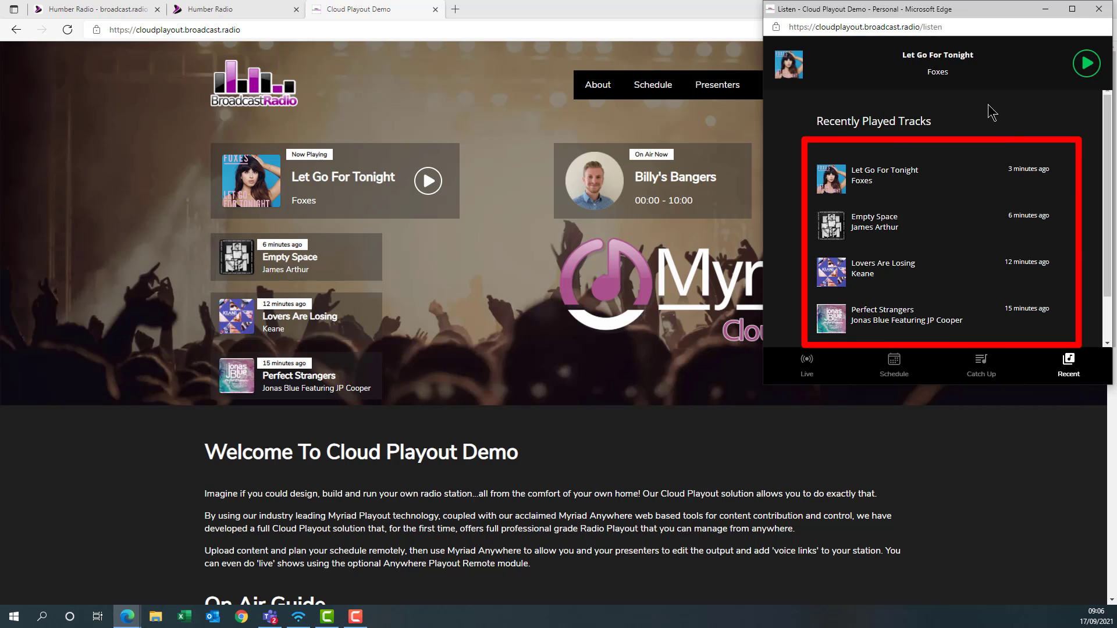
# - Close the Listen pop-up player window
pyautogui.click(1099, 10)
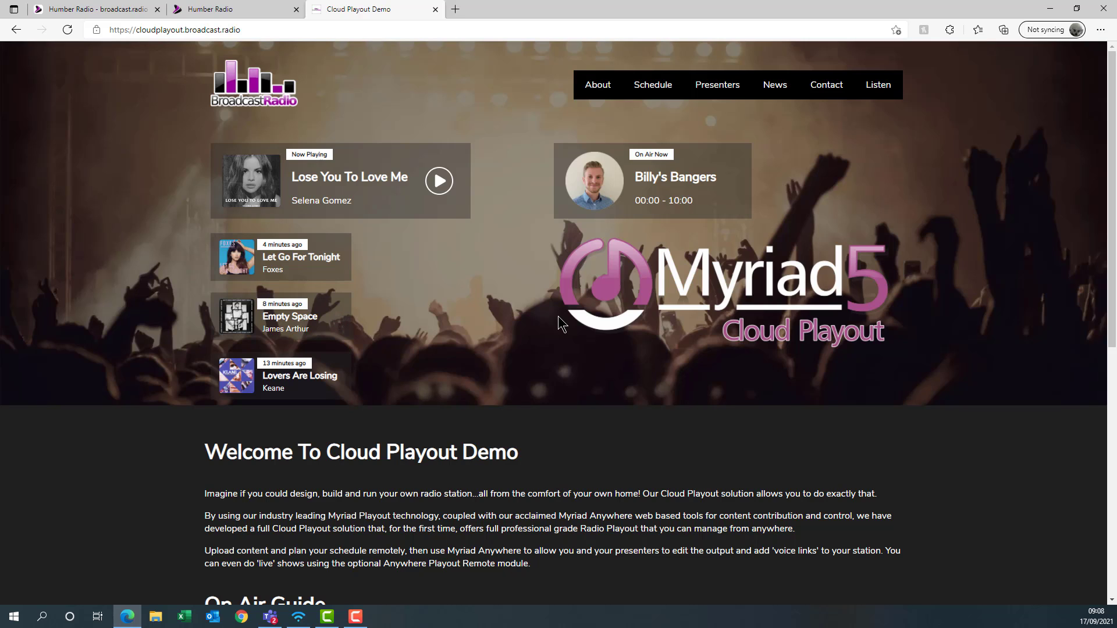
# - Go from the Humber Radio dashboard to Settings > Playout Integration and copy the station's API key
pyautogui.click(90, 12)
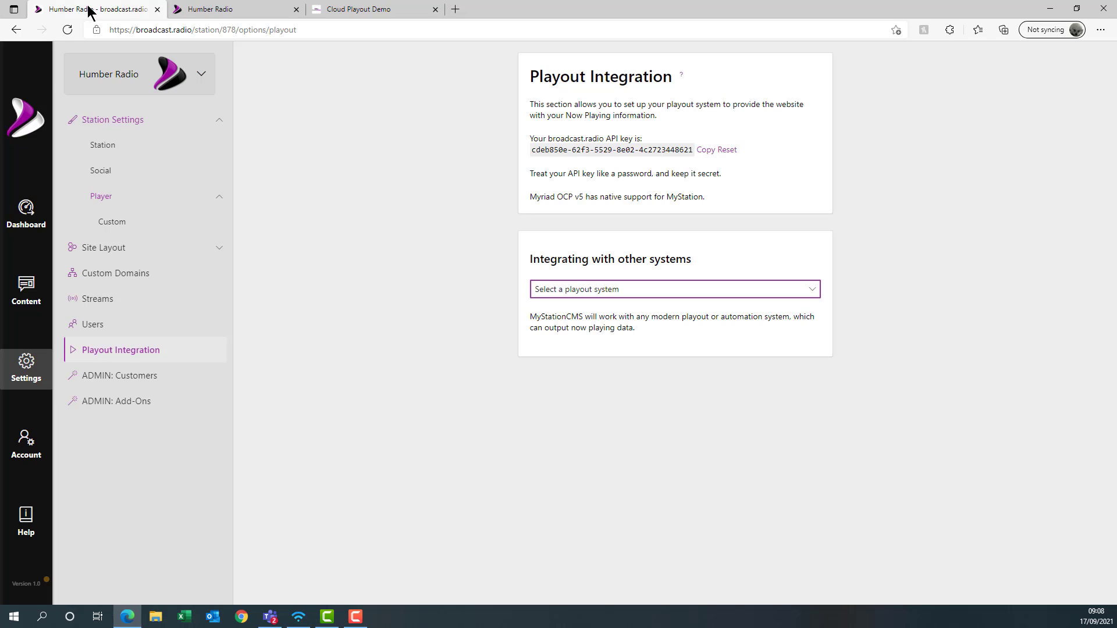
pyautogui.click(20, 207)
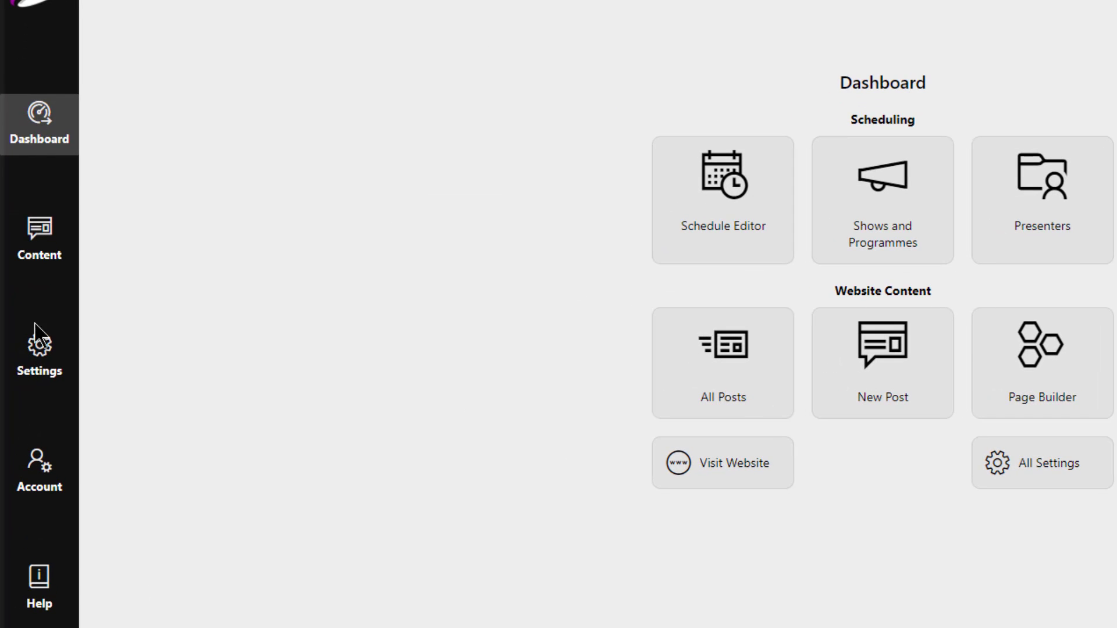
pyautogui.click(38, 368)
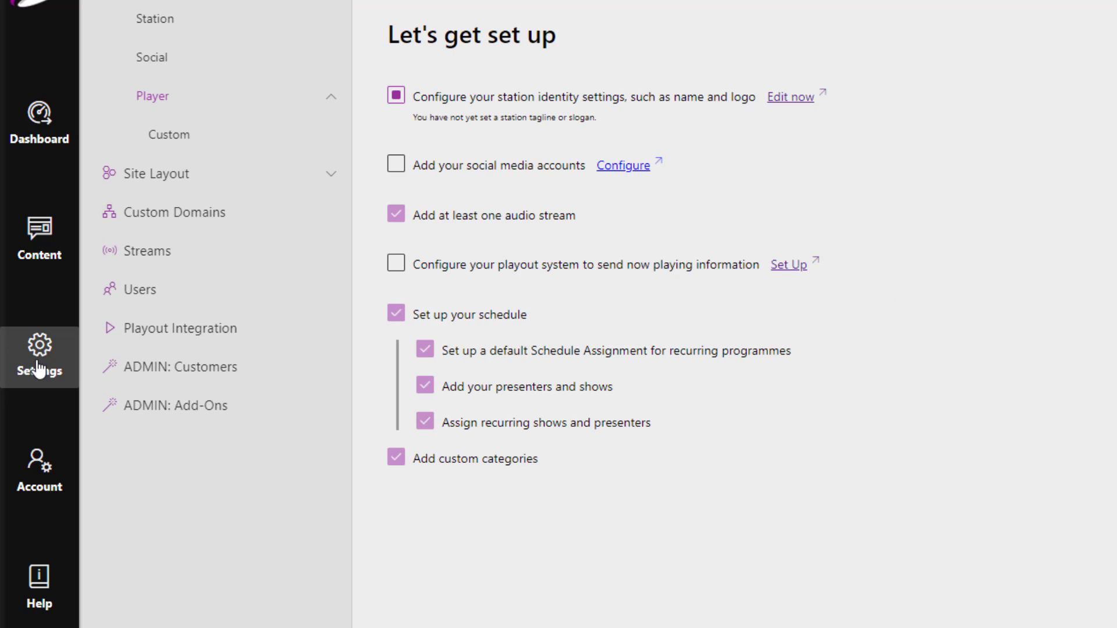
pyautogui.click(230, 347)
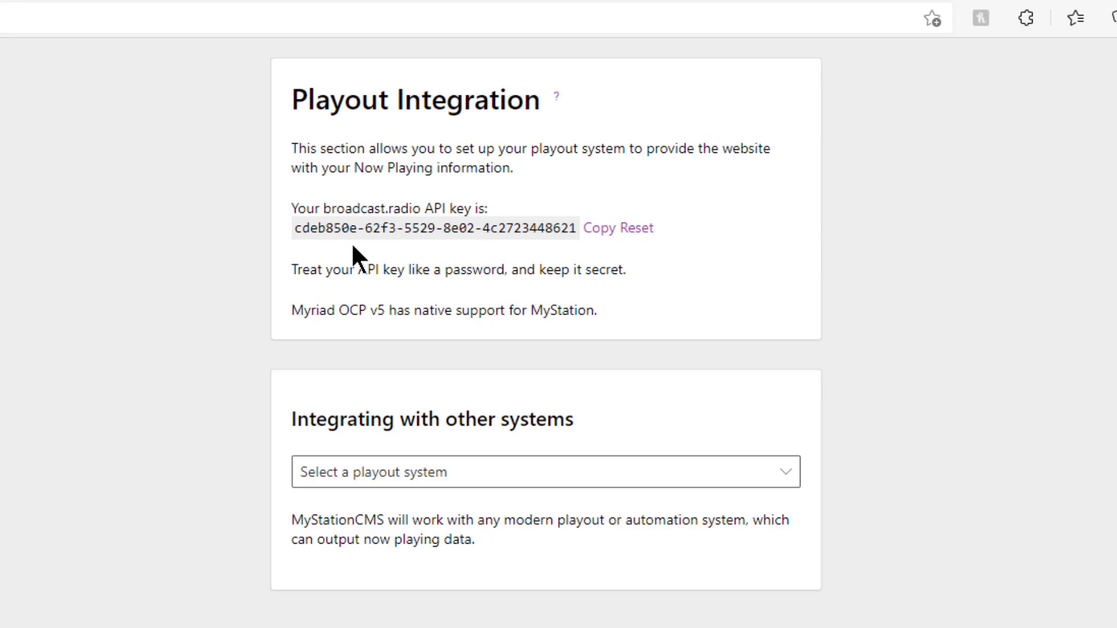
pyautogui.click(597, 231)
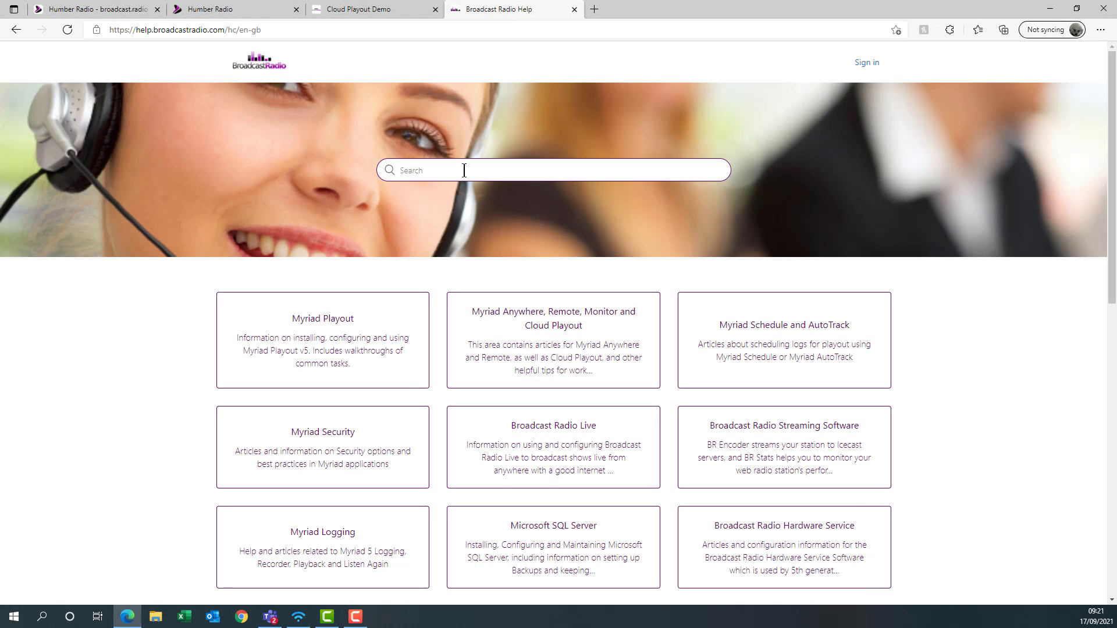
# - Search the help site for the OCP 5 and Broadcast Radio Encoder output articles and open each
pyautogui.write('addi')
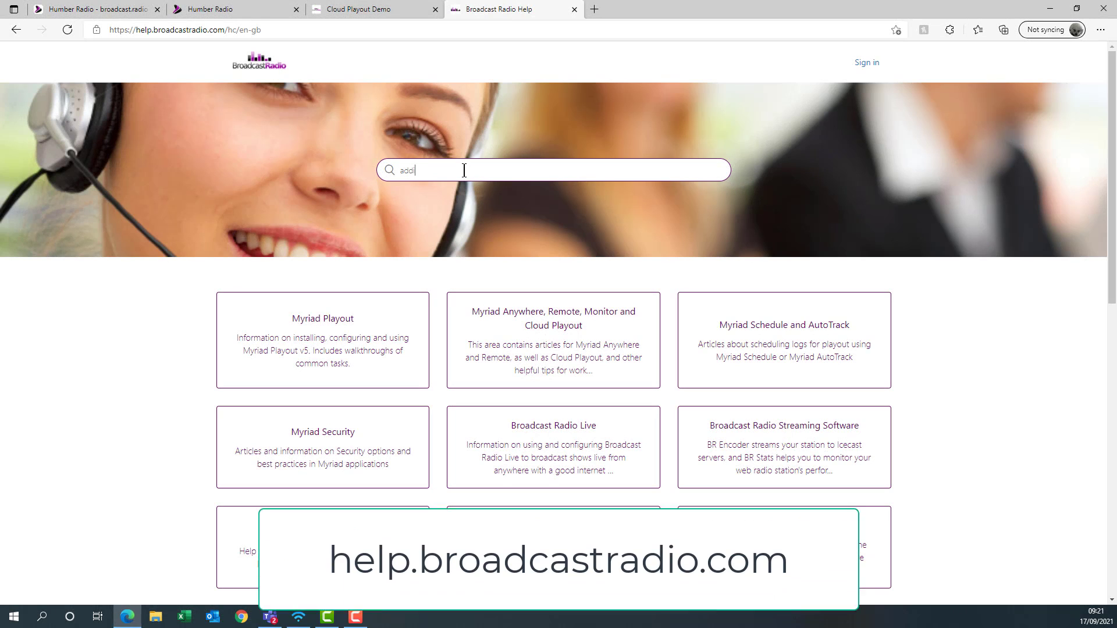
pyautogui.write('ng broadca')
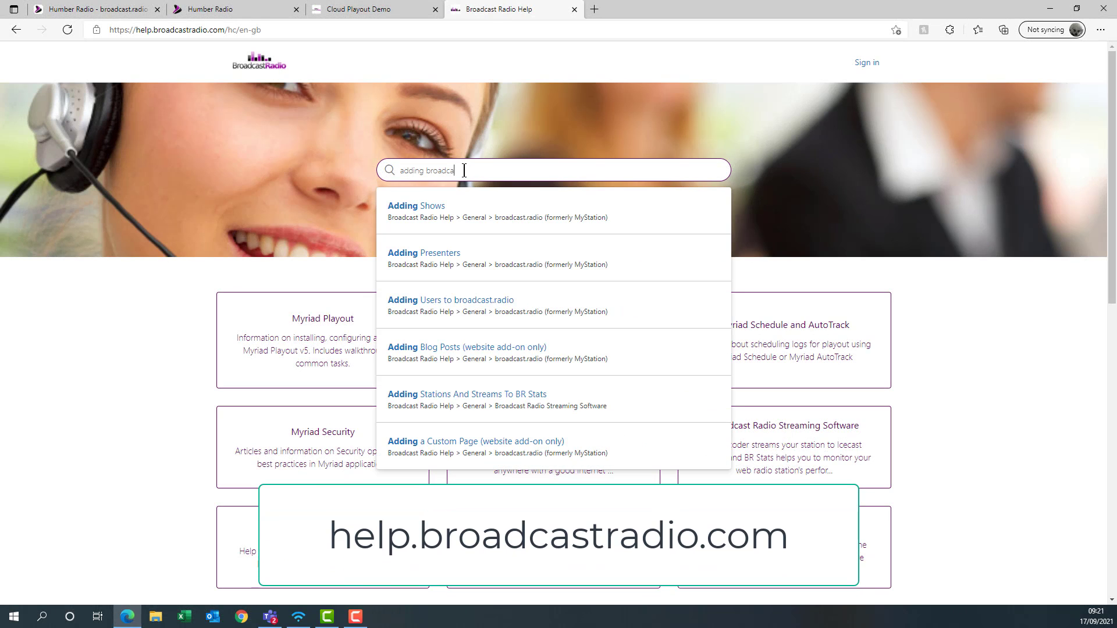
pyautogui.write('st.radio to')
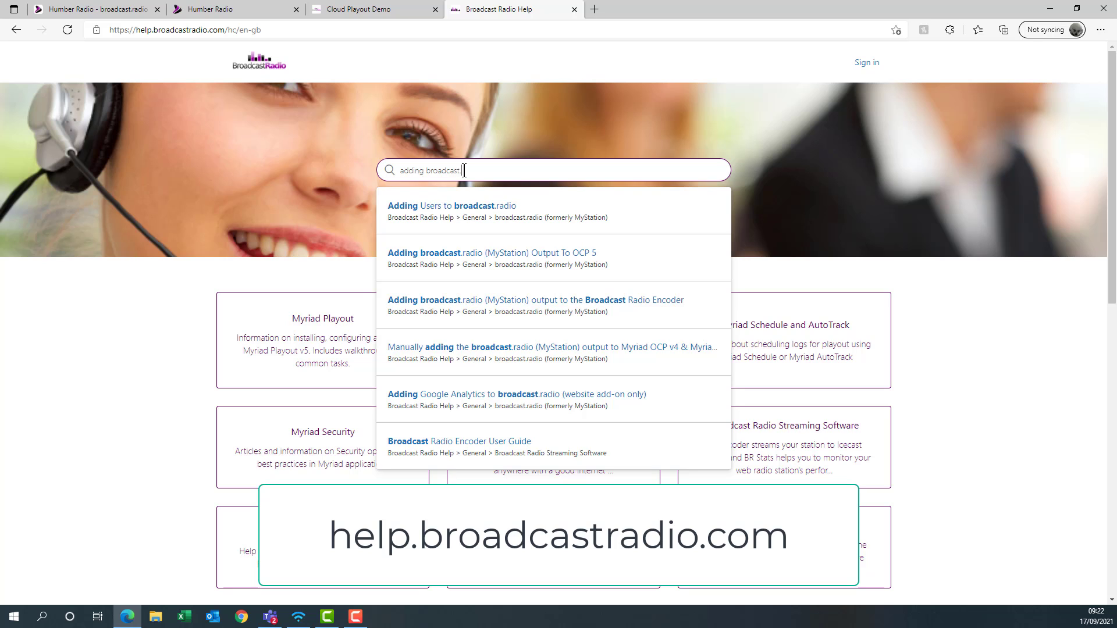
pyautogui.write(' o')
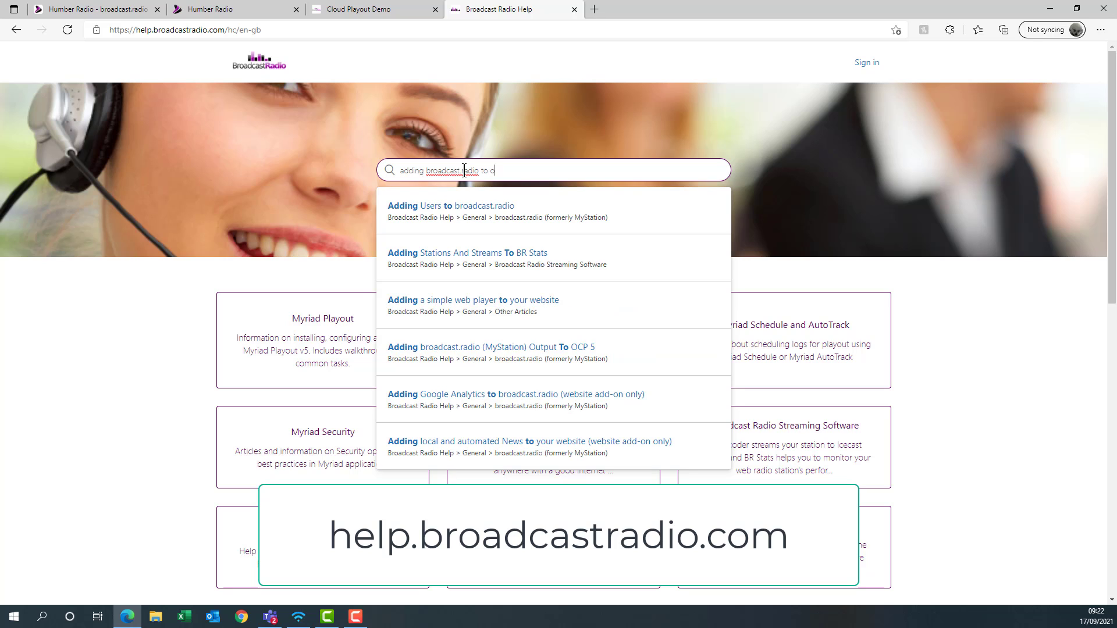
pyautogui.write('cp 5')
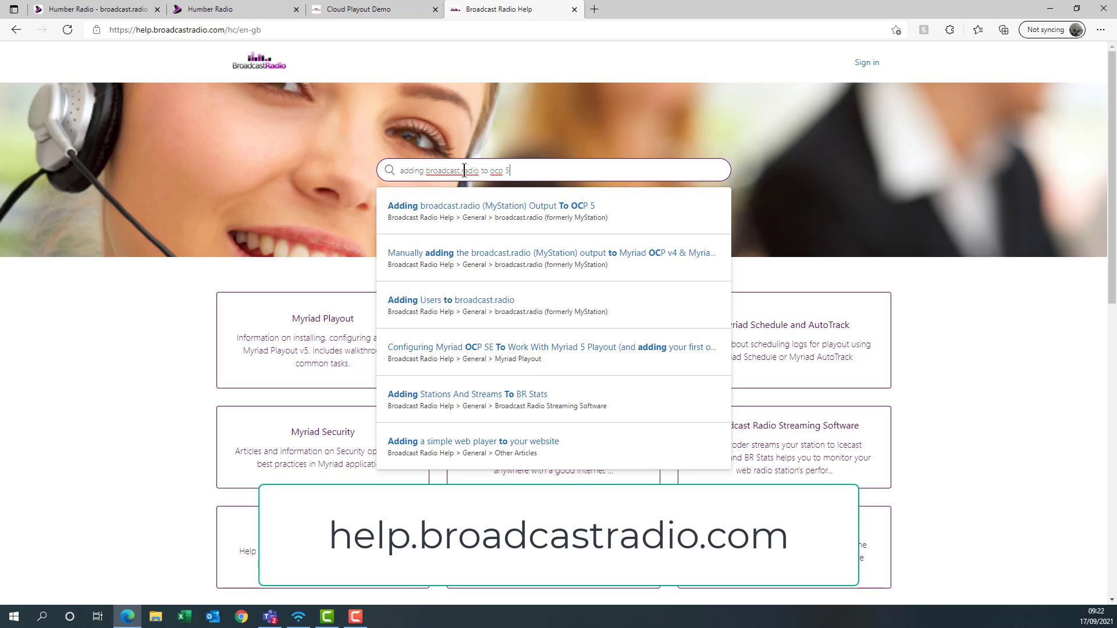
pyautogui.click(464, 208)
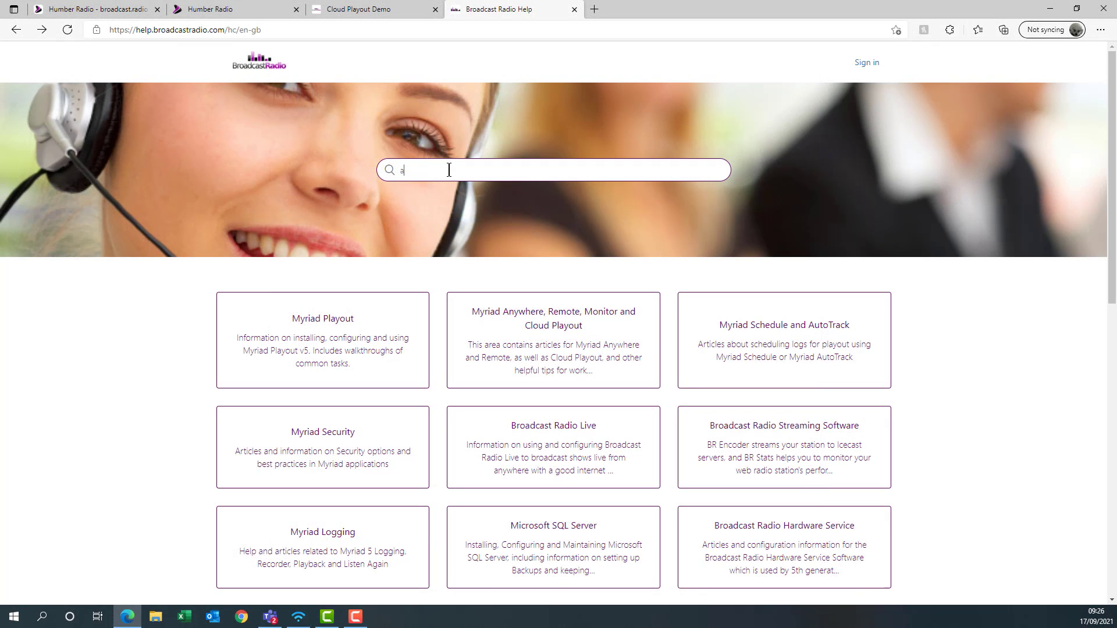
pyautogui.write('adding broadcast')
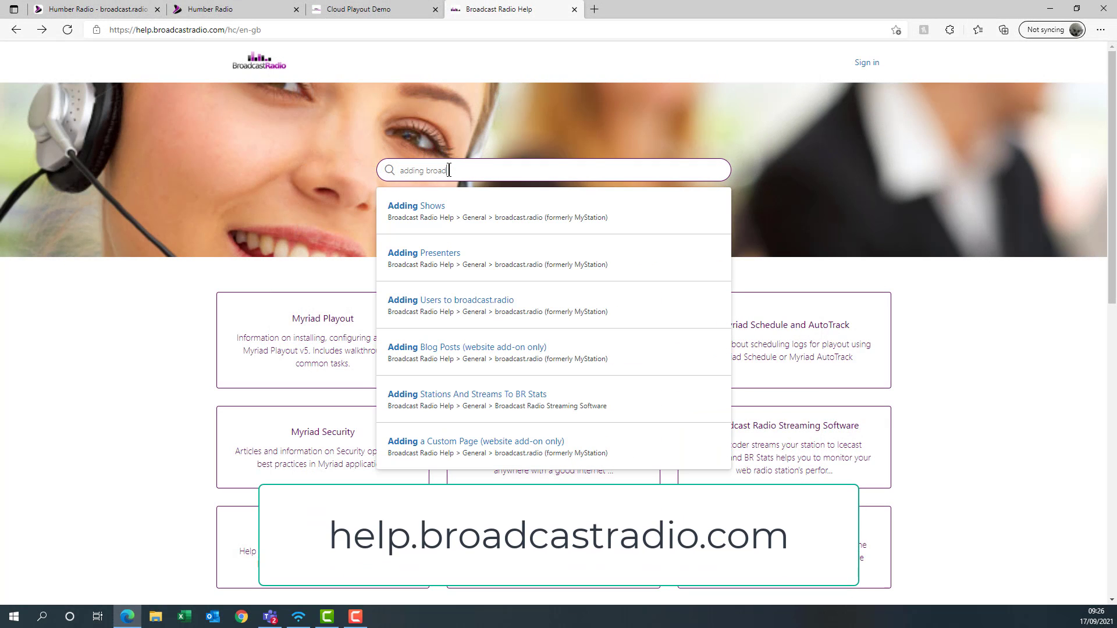
pyautogui.write('.radio encoder')
pyautogui.click(468, 204)
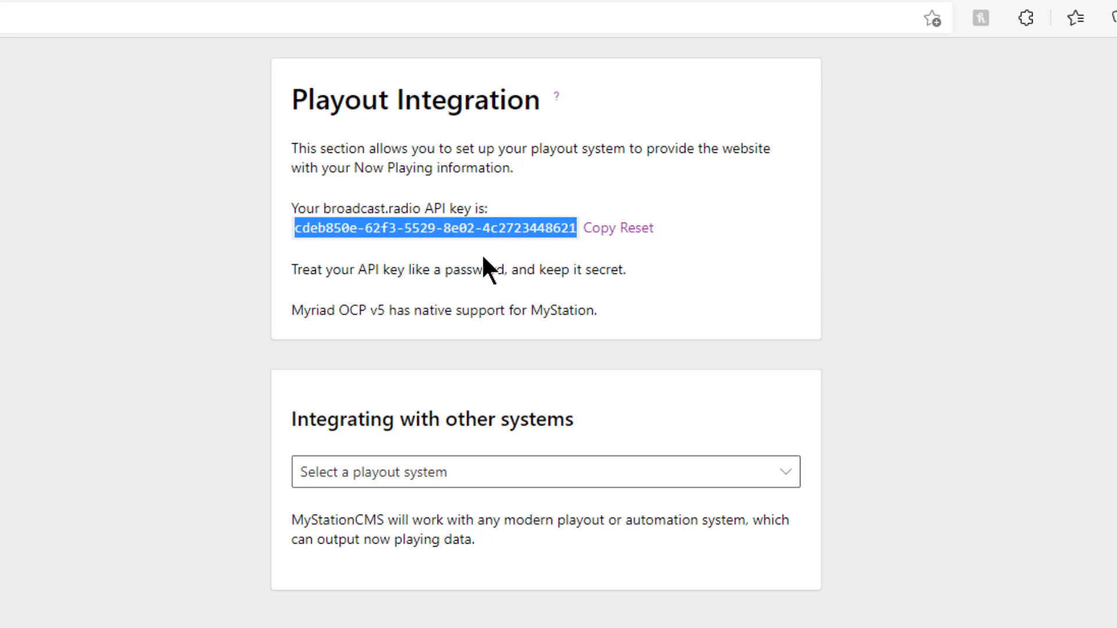
# - Choose Myriad OCP 4/SE as the playout system and read its HTTP POST setup steps
pyautogui.click(762, 483)
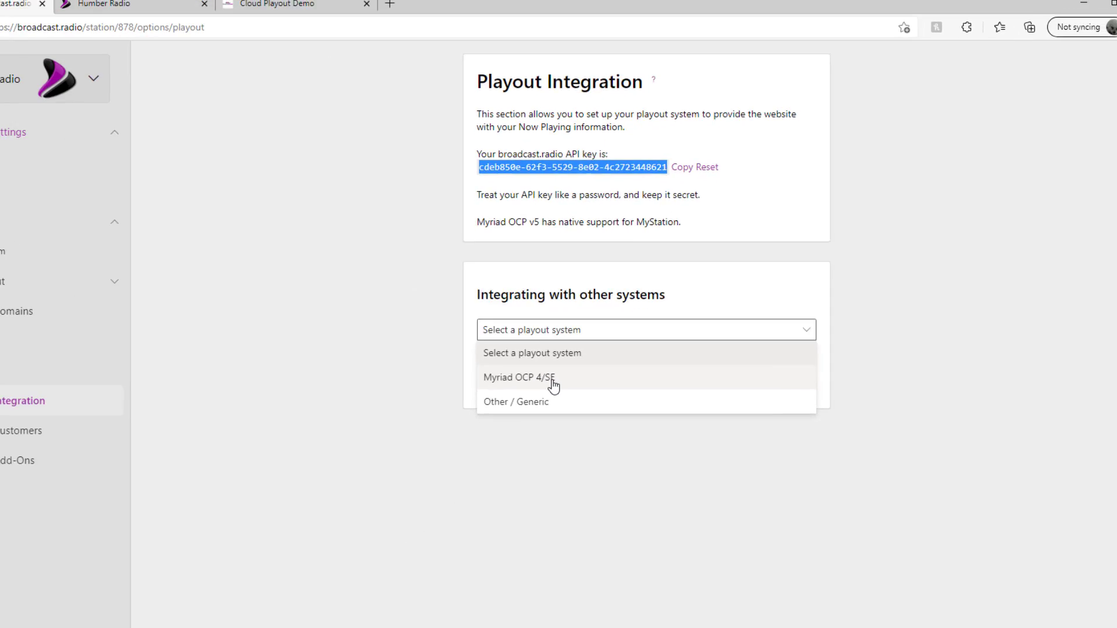
pyautogui.click(594, 336)
pyautogui.scroll(-1, 693, 343)
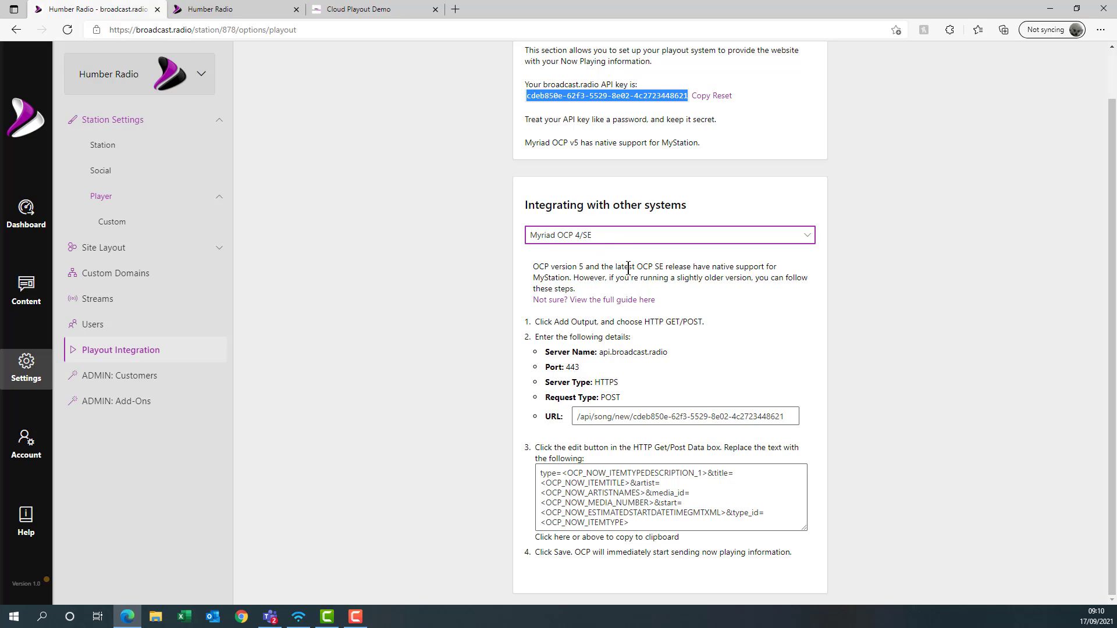
pyautogui.click(809, 241)
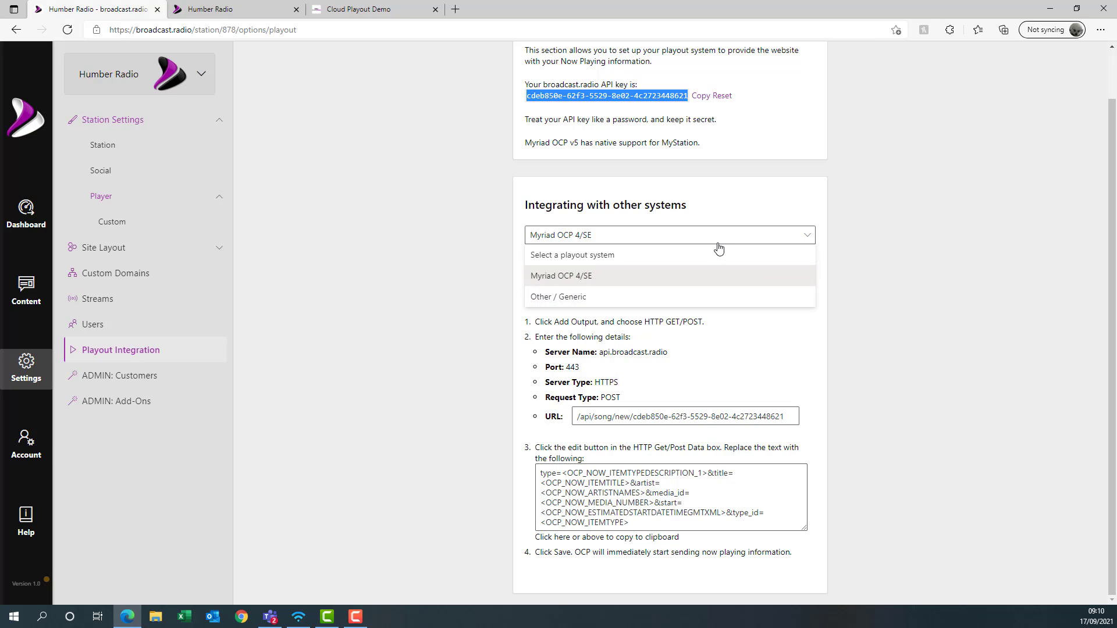
# - Switch the playout system to Other / Generic and select parts of the API URL
pyautogui.click(567, 300)
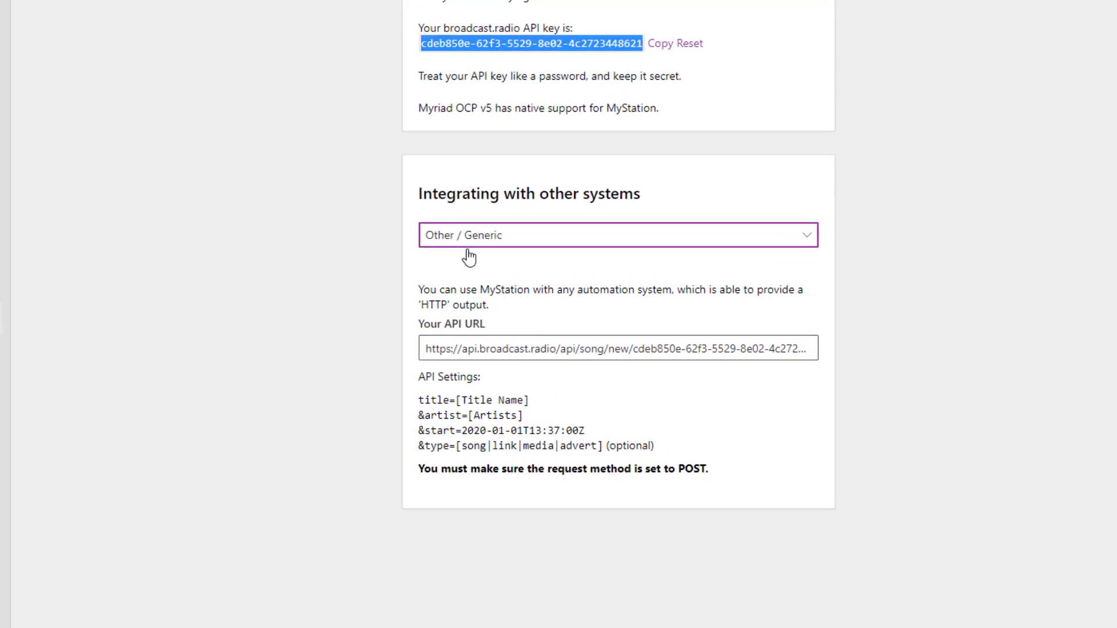
pyautogui.click(403, 324)
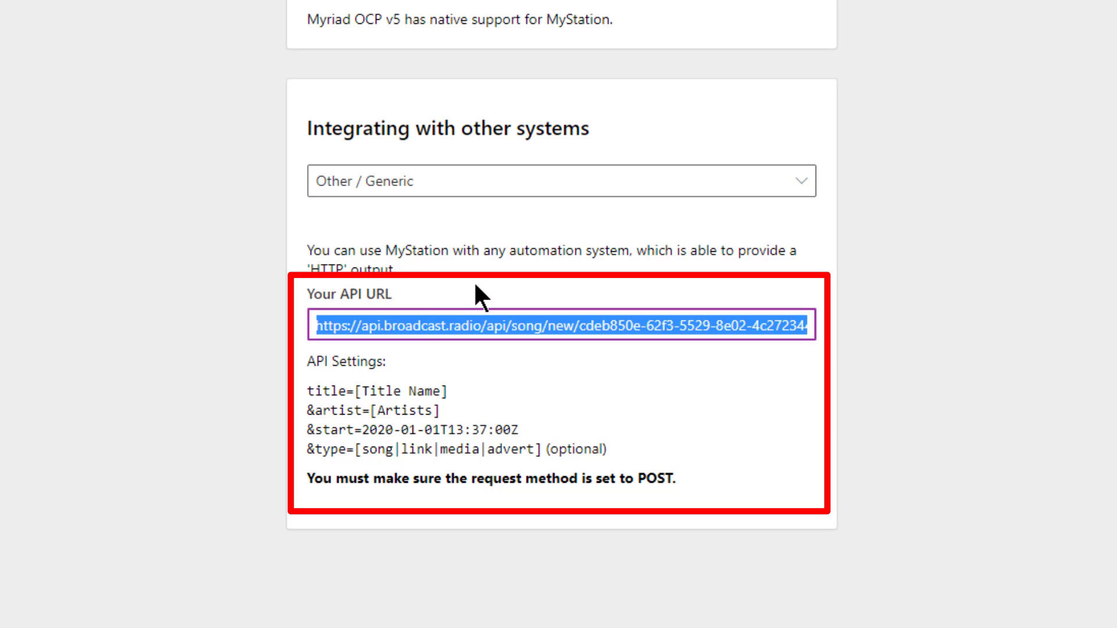
pyautogui.click(347, 333)
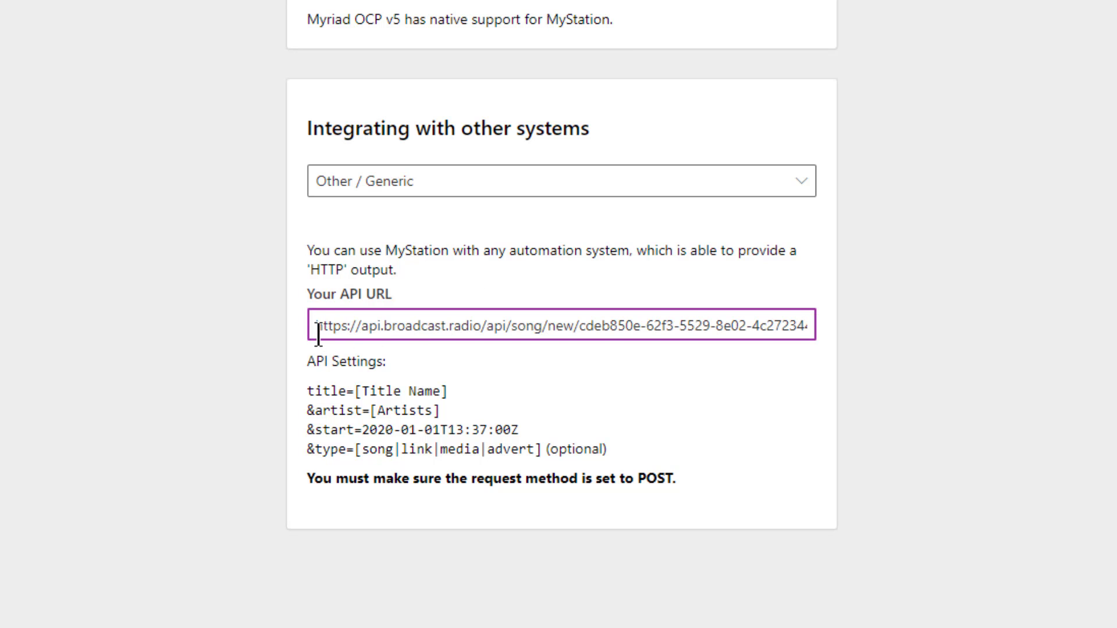
pyautogui.moveTo(315, 332); pyautogui.dragTo(581, 327)
pyautogui.moveTo(665, 354); pyautogui.dragTo(512, 322)
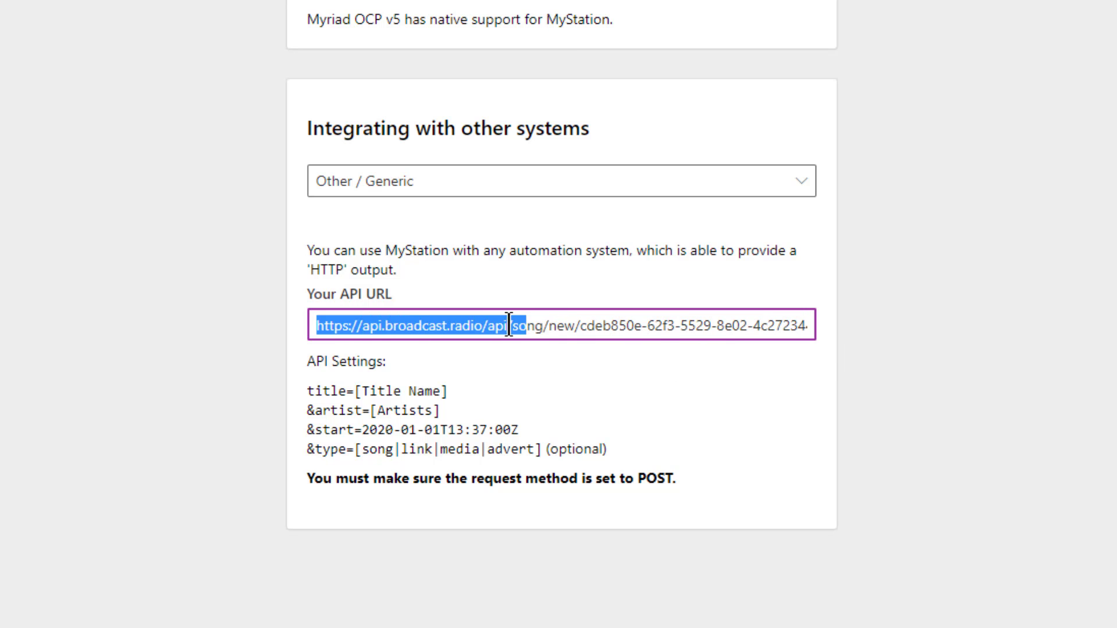
pyautogui.tripleClick(438, 333)
pyautogui.click(422, 329)
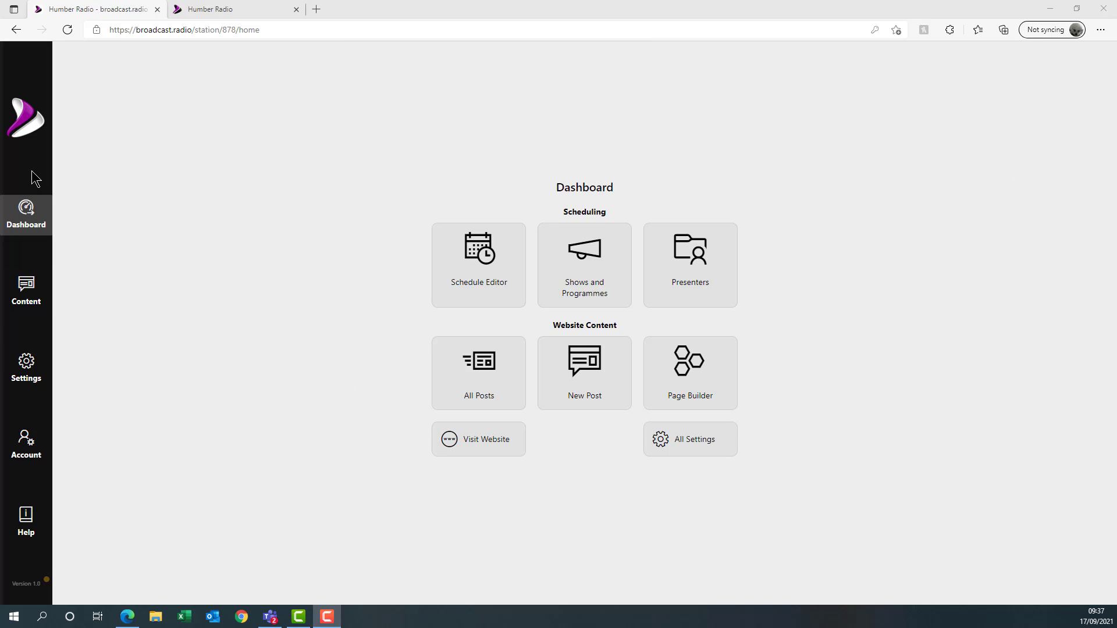
# - From Users settings, start a new user and enter its display name and e-mail address
pyautogui.click(25, 380)
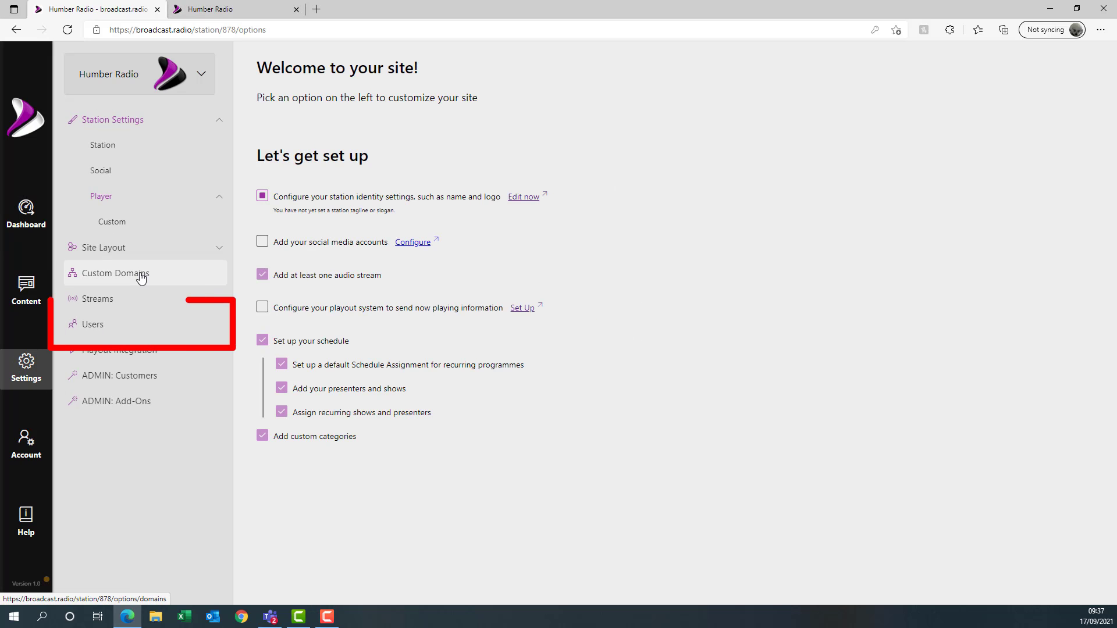
pyautogui.click(107, 330)
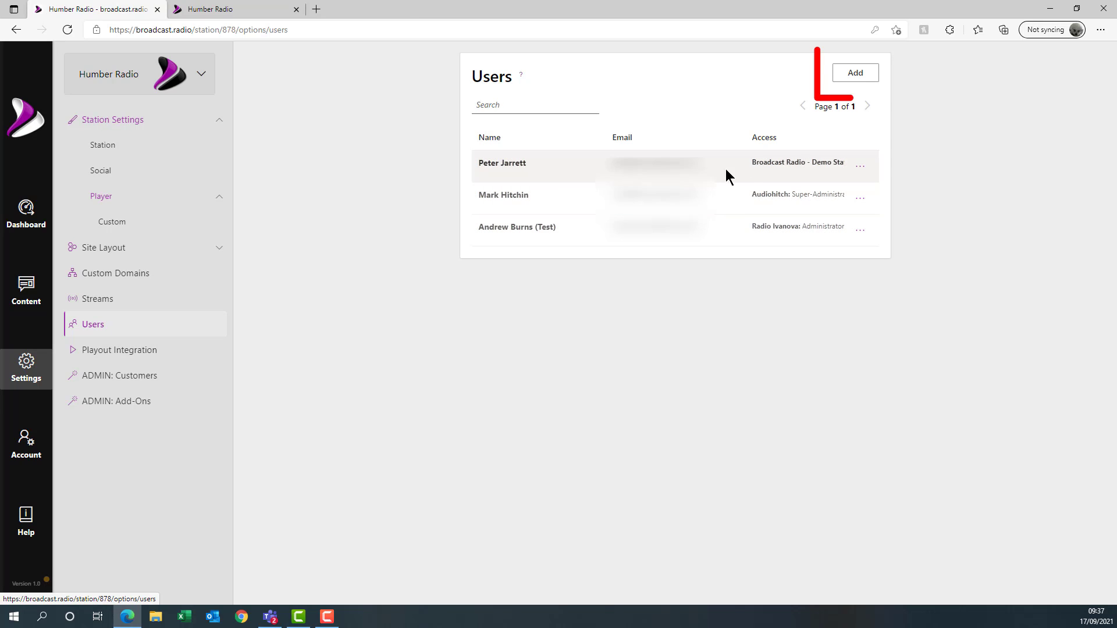
pyautogui.click(857, 76)
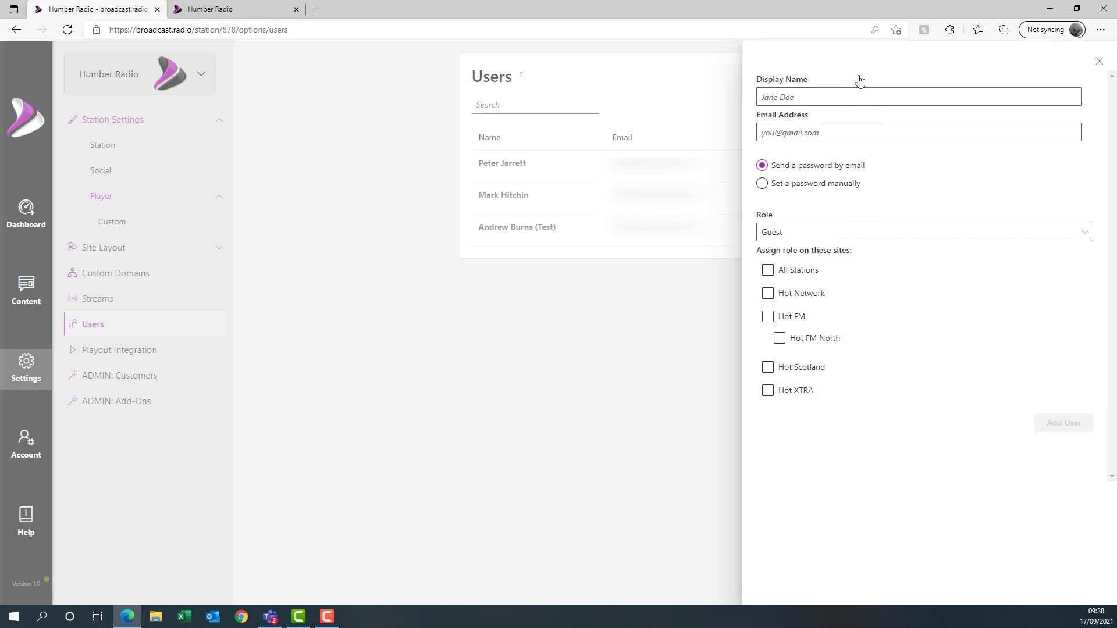
pyautogui.click(830, 97)
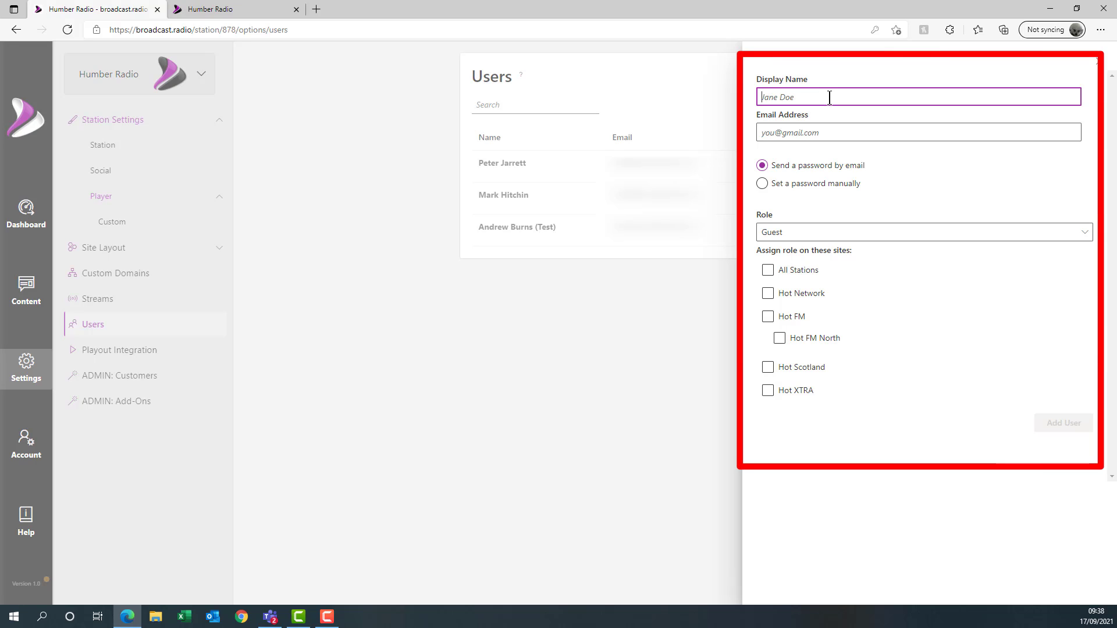
pyautogui.write('Joe')
pyautogui.press('Tab')
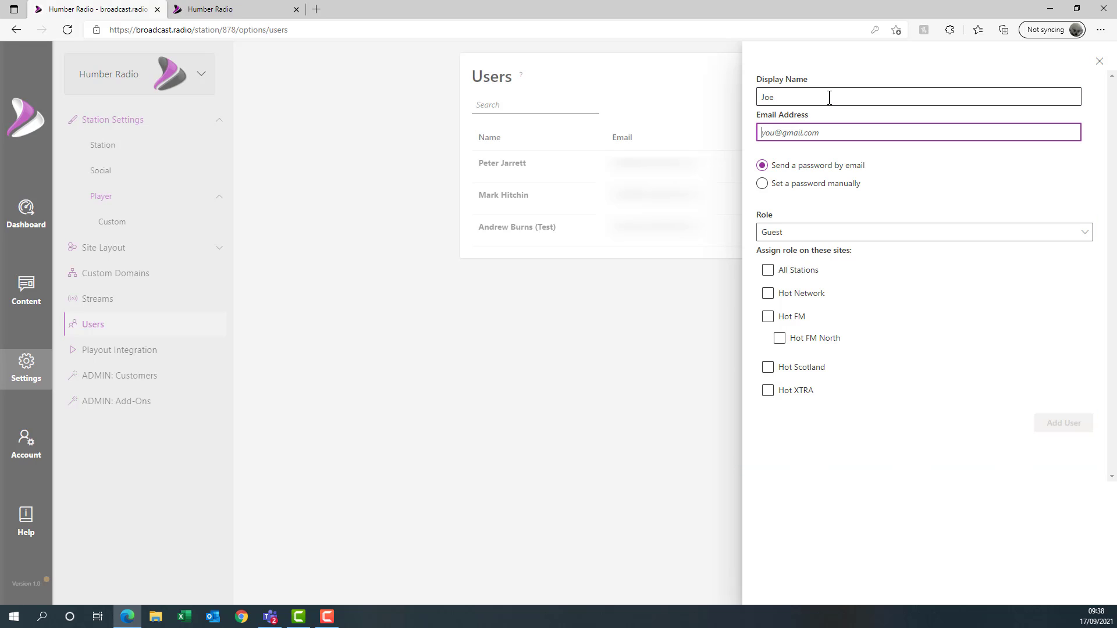
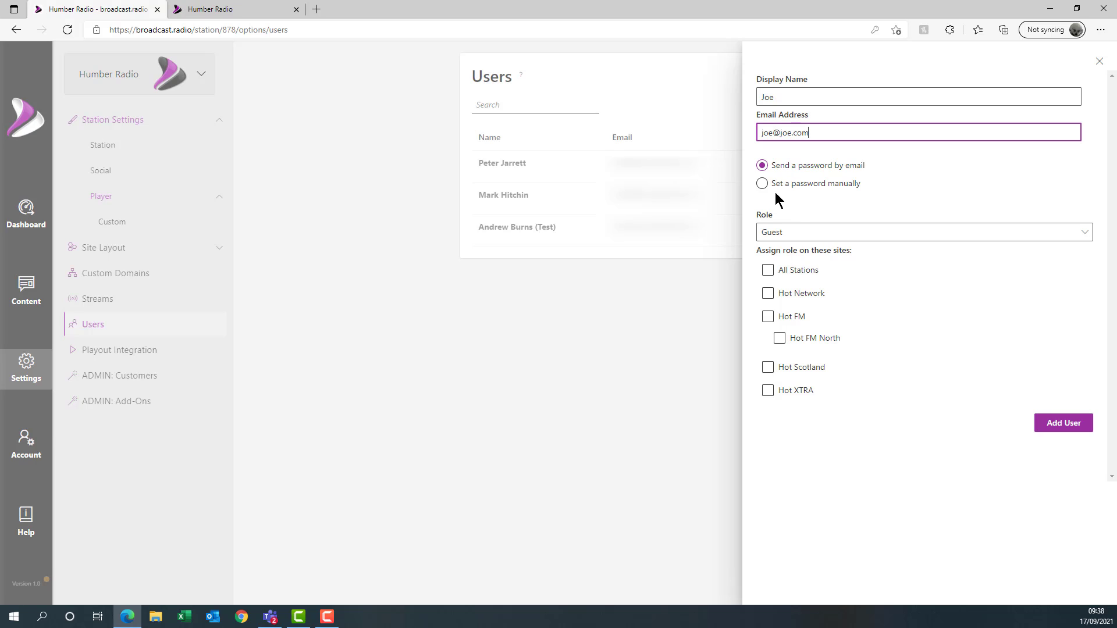
# - Give the new user the Contributor role on the Hot Network site
pyautogui.click(1086, 235)
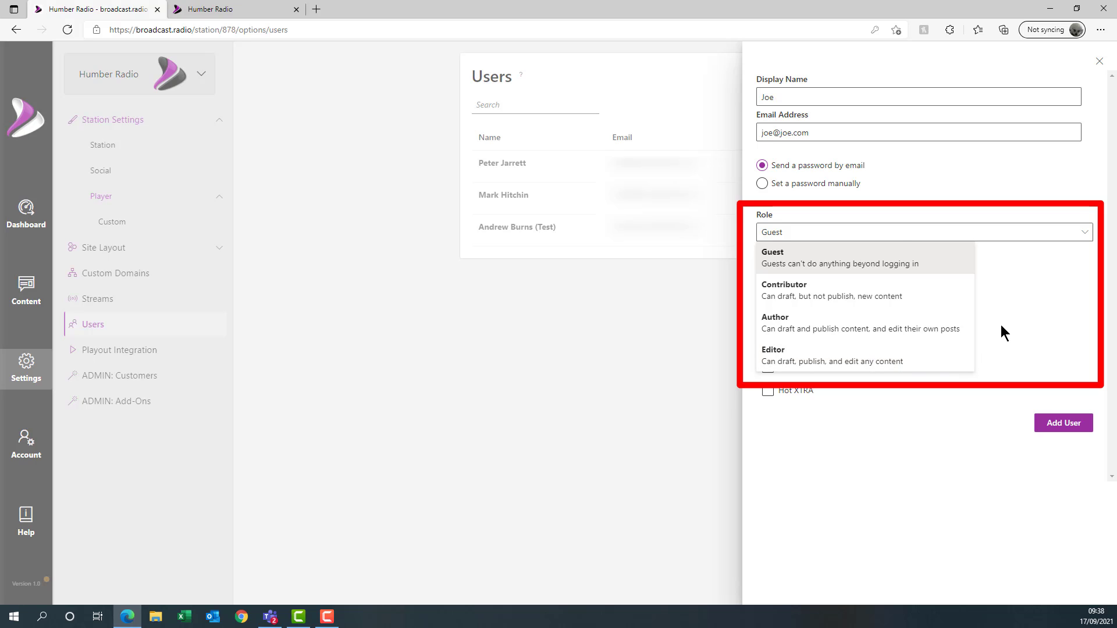
pyautogui.click(1048, 306)
pyautogui.click(1004, 243)
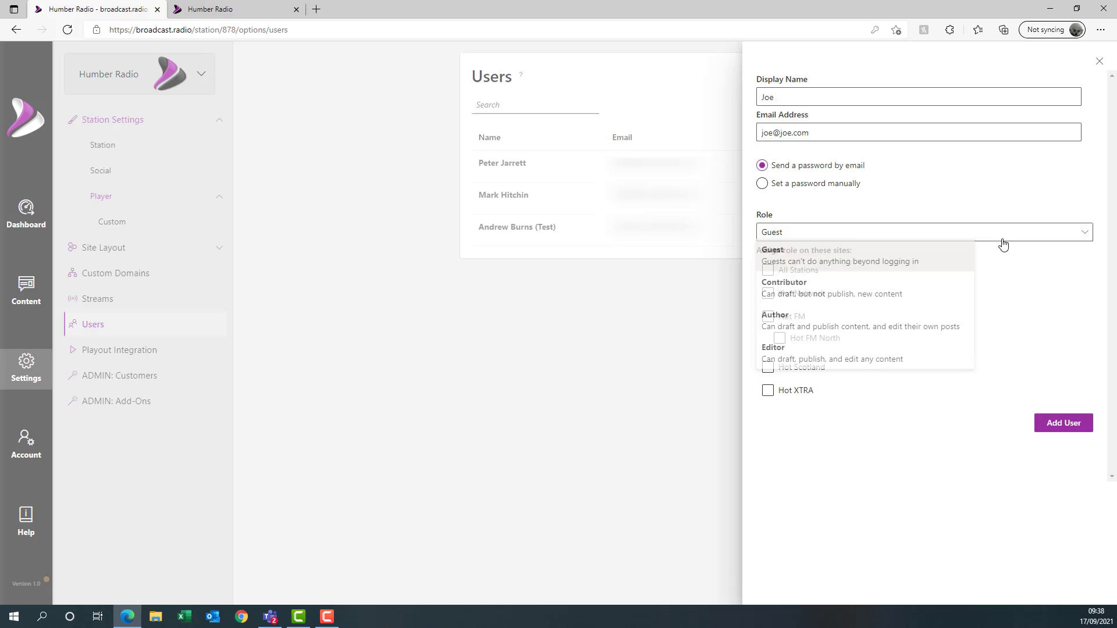
pyautogui.click(843, 291)
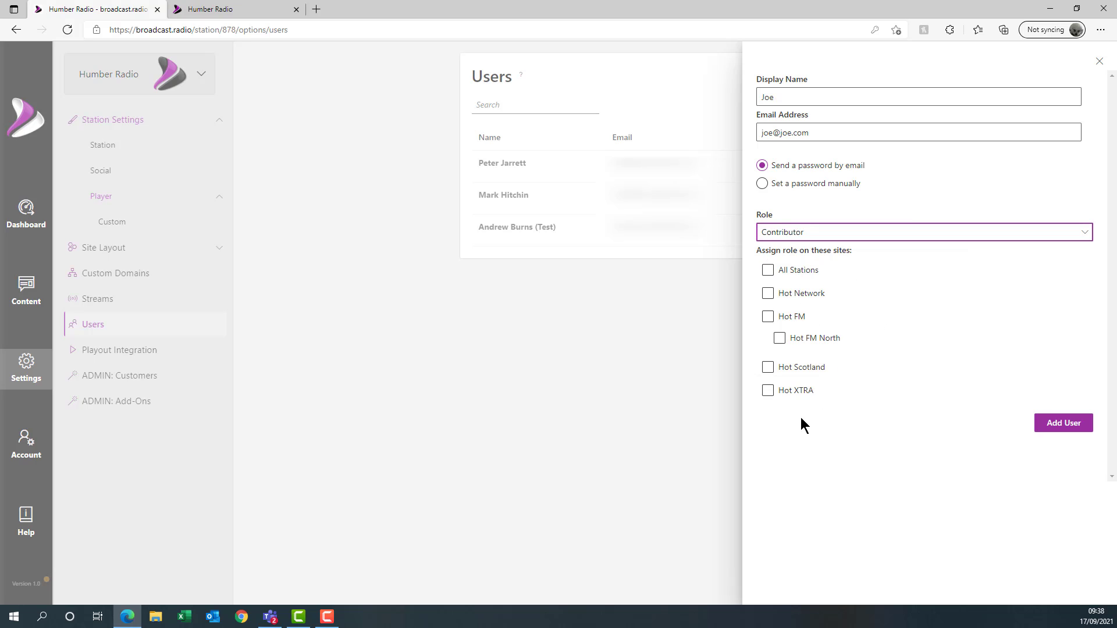
pyautogui.click(802, 293)
# - Add the Contributor user after re-entering the account password, then open its details
pyautogui.click(1057, 428)
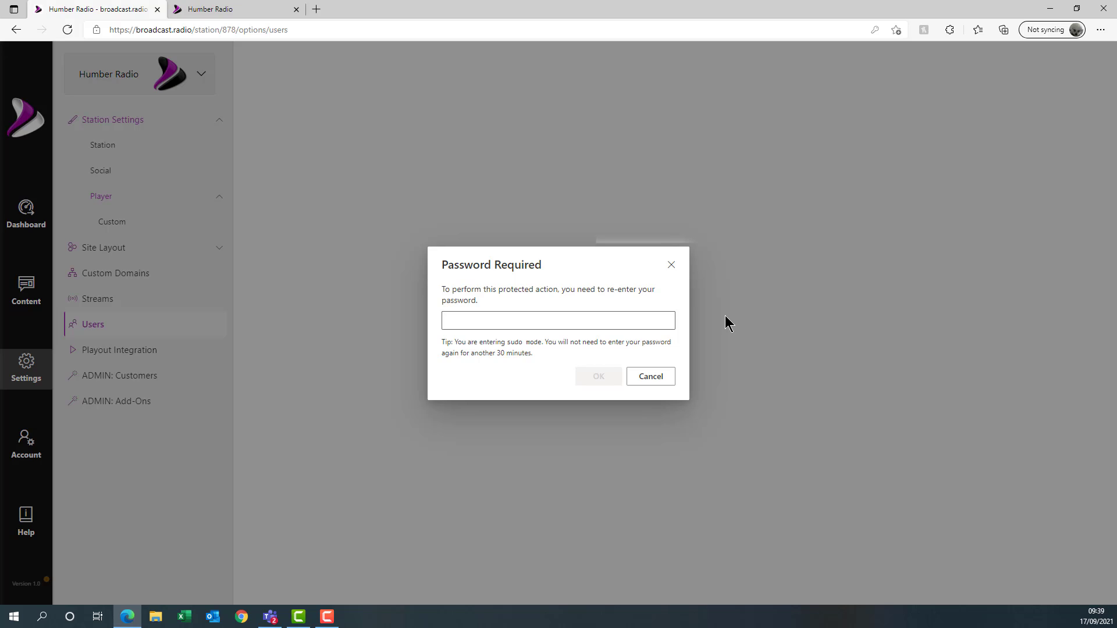
pyautogui.click(595, 323)
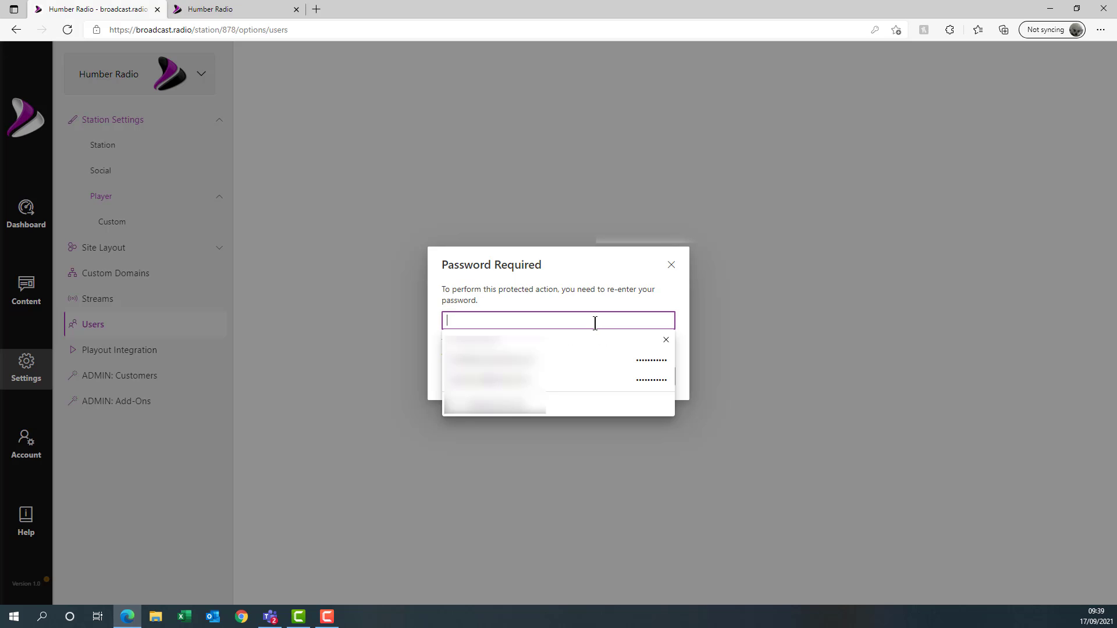
pyautogui.write('***')
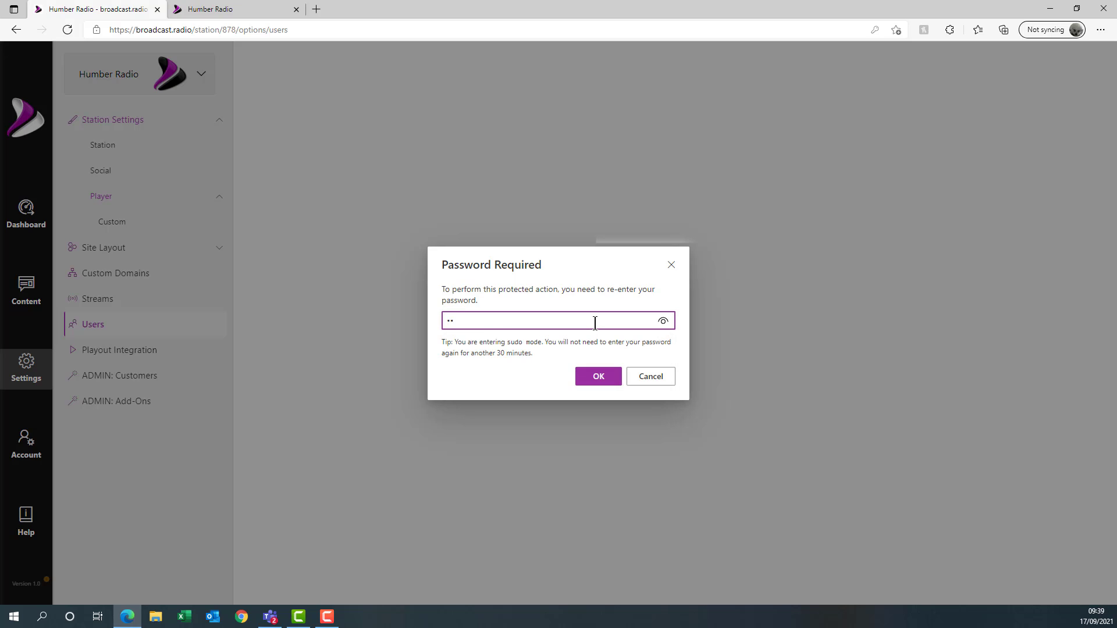
pyautogui.write('********')
pyautogui.click(610, 375)
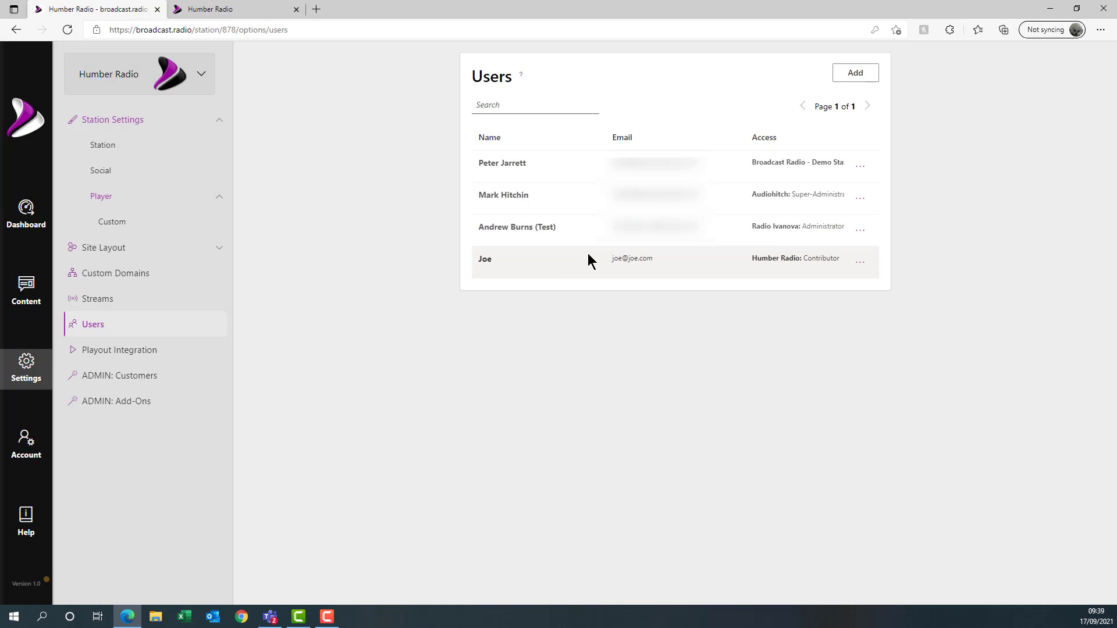
pyautogui.click(861, 267)
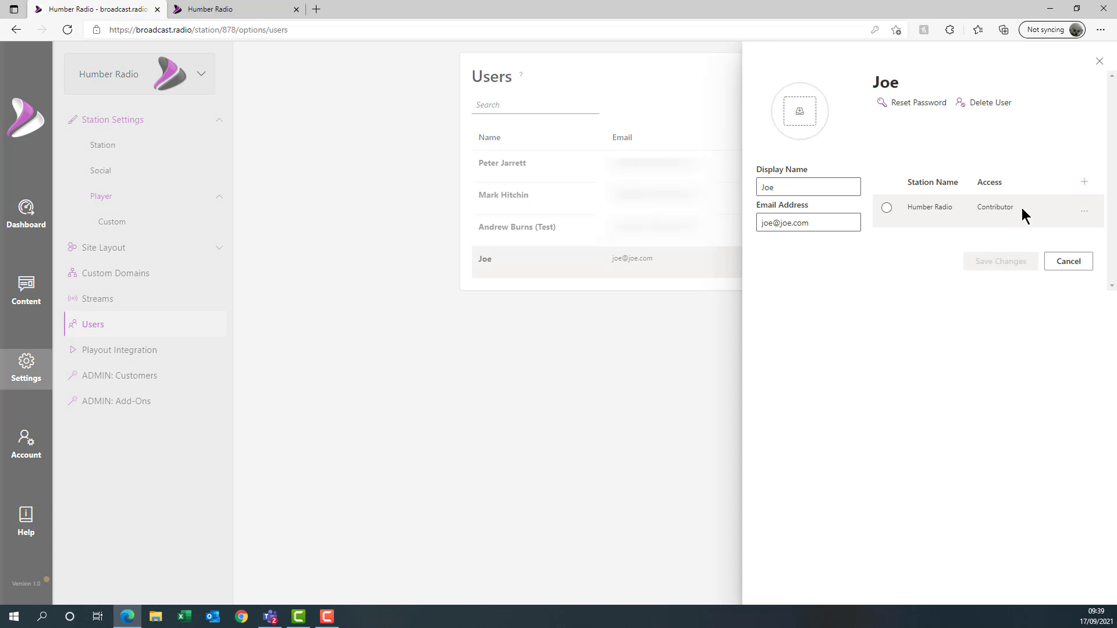
pyautogui.click(1090, 221)
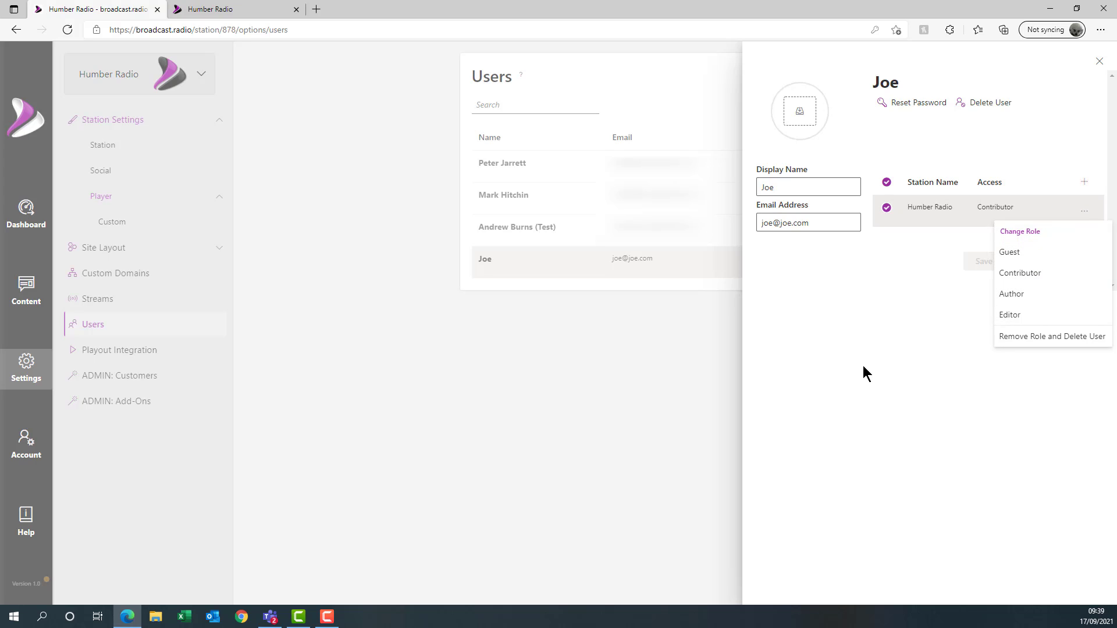
# - Delete the new user, reassigning their content to another existing user
pyautogui.click(821, 304)
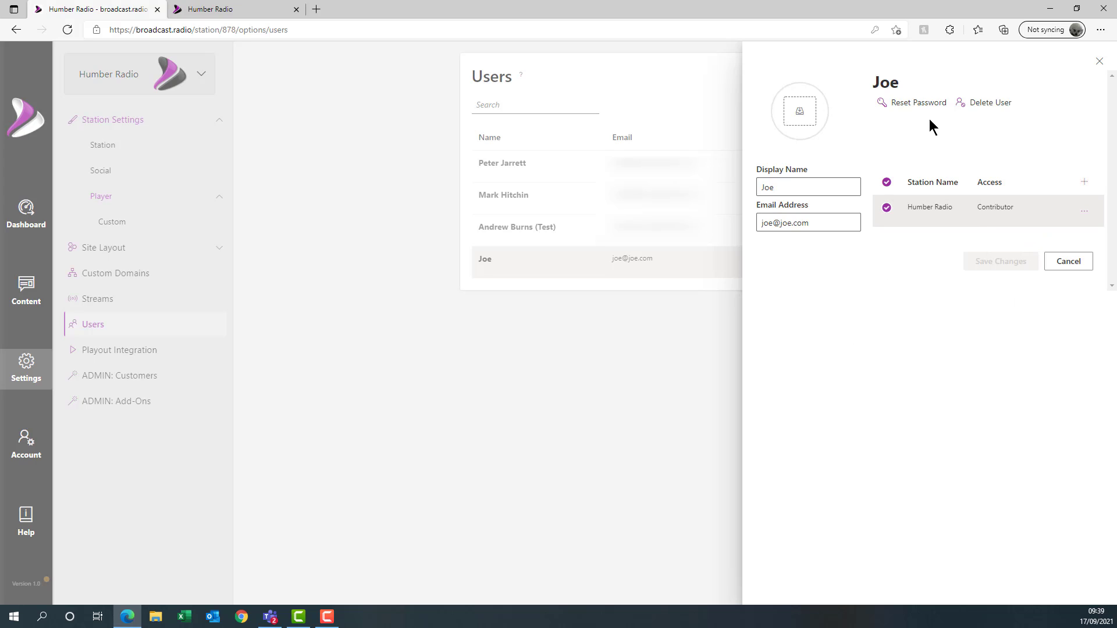
pyautogui.click(984, 111)
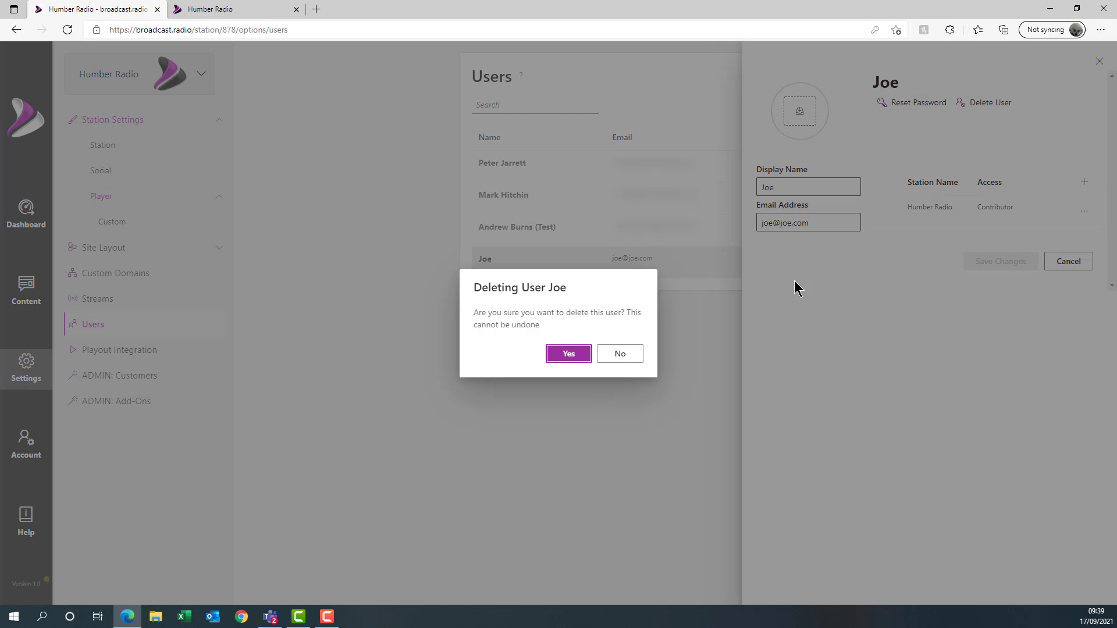
pyautogui.click(583, 353)
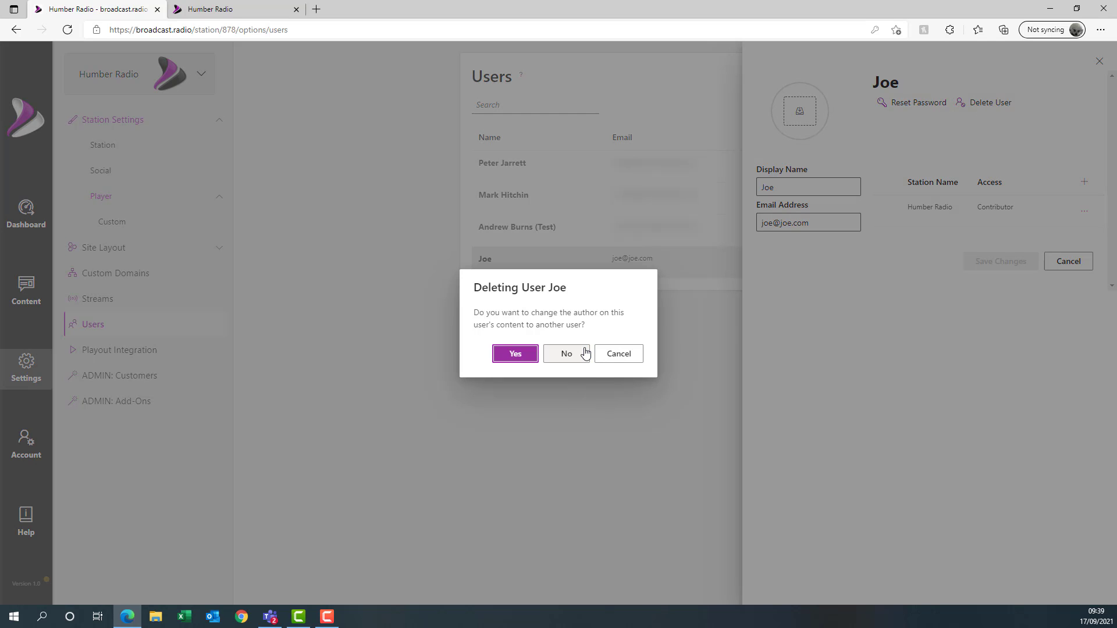
pyautogui.click(515, 355)
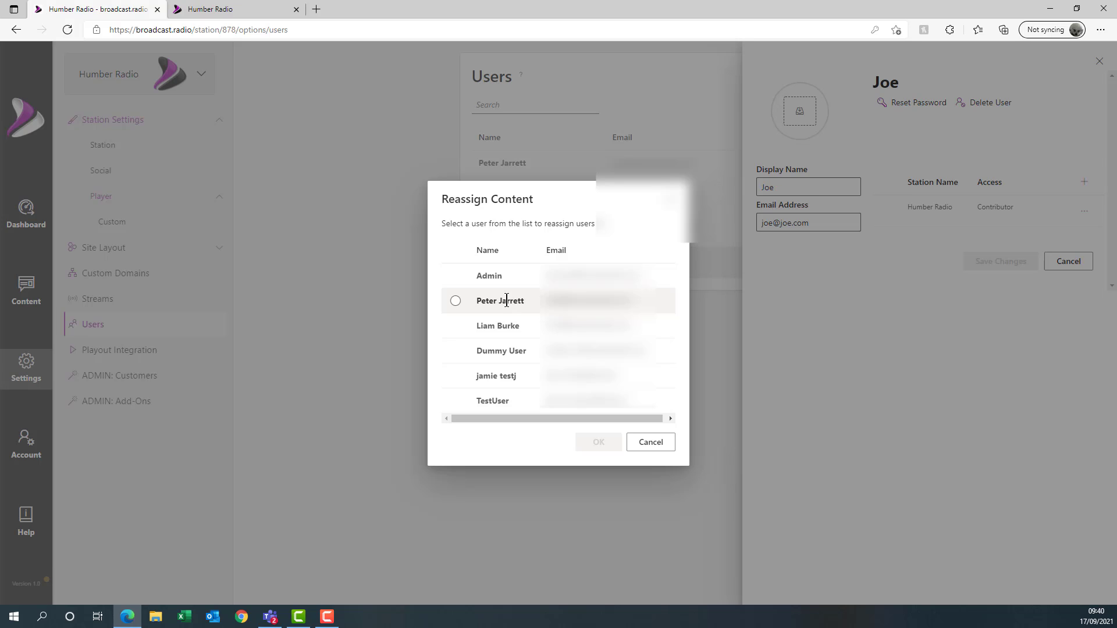
pyautogui.click(460, 329)
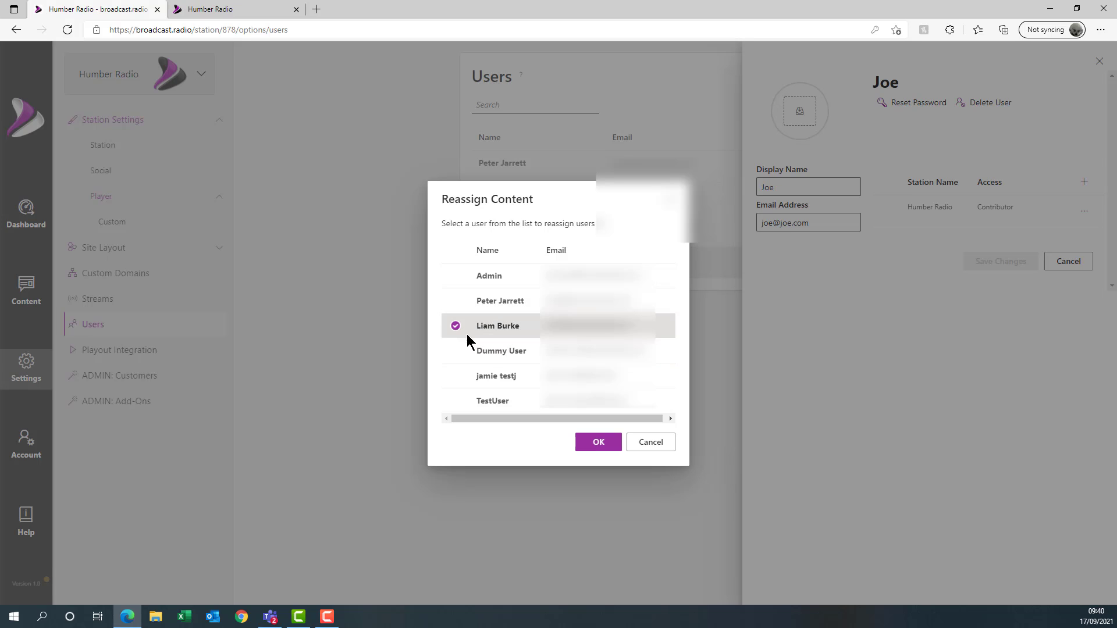
pyautogui.click(599, 443)
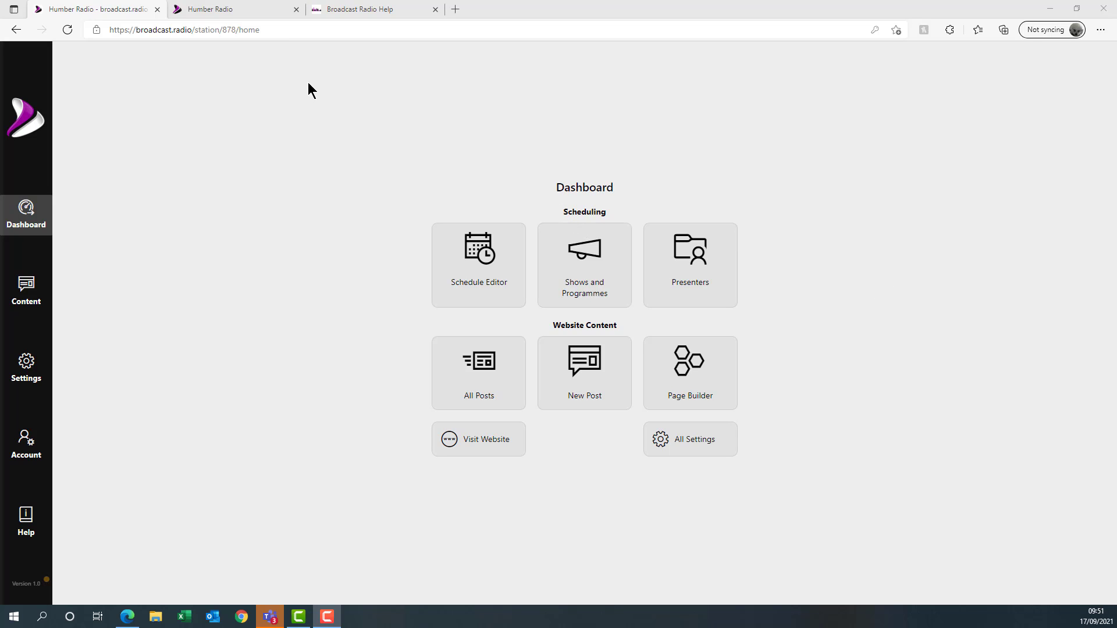
# - Switch to the Humber Radio public website at humber.broadcast.radio
pyautogui.click(198, 18)
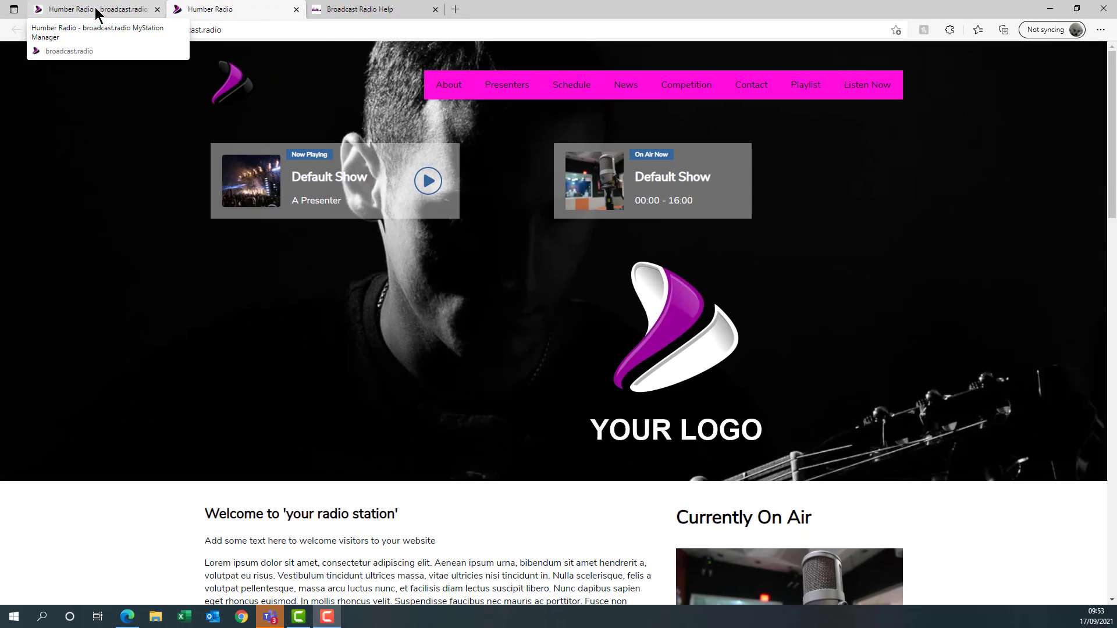
# - Add humberradio.com as an Add-On custom domain with path / in Custom Domains settings
pyautogui.click(166, 15)
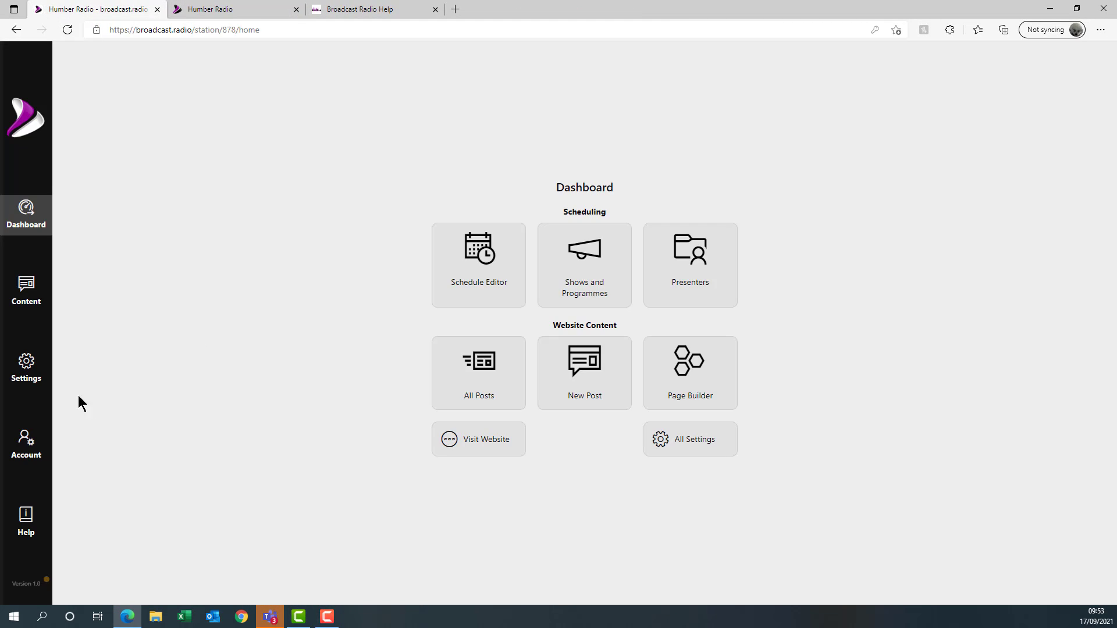
pyautogui.click(21, 371)
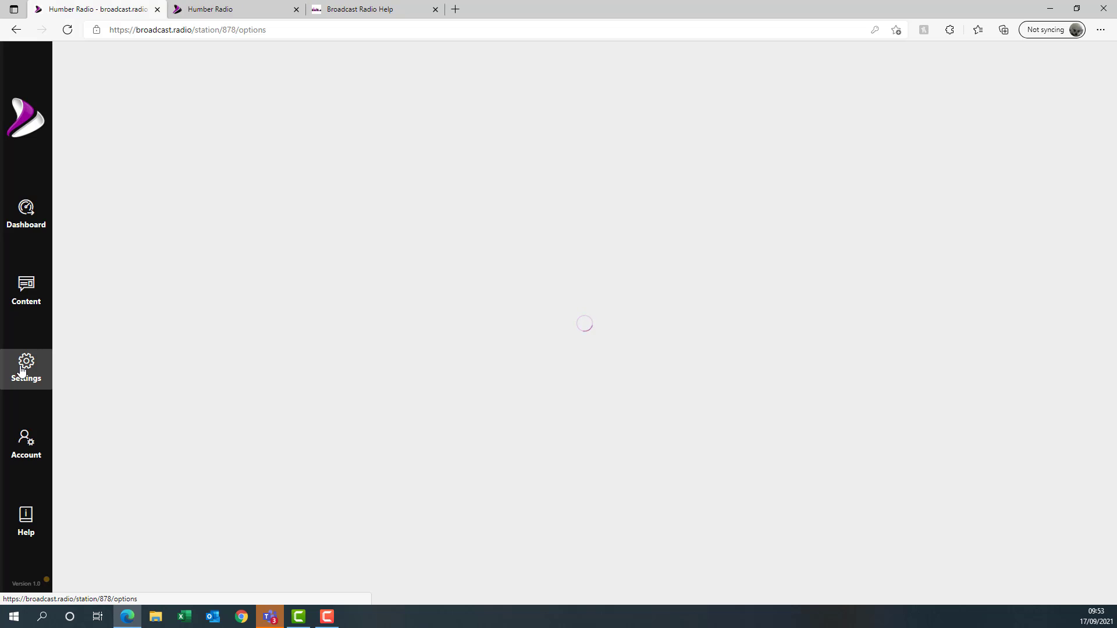
pyautogui.click(134, 276)
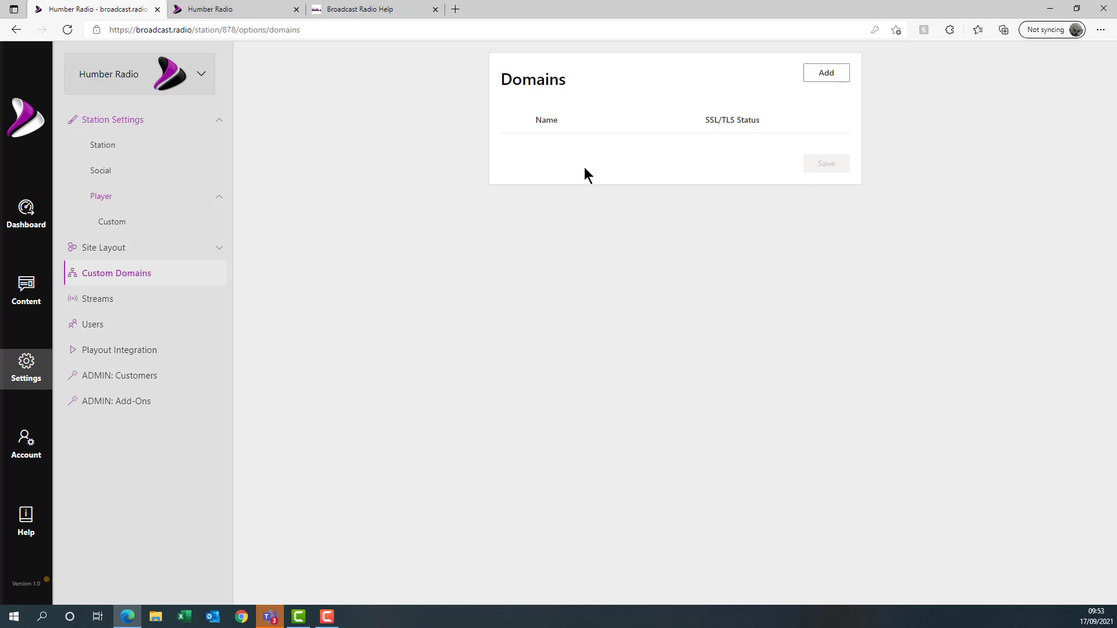
pyautogui.click(828, 78)
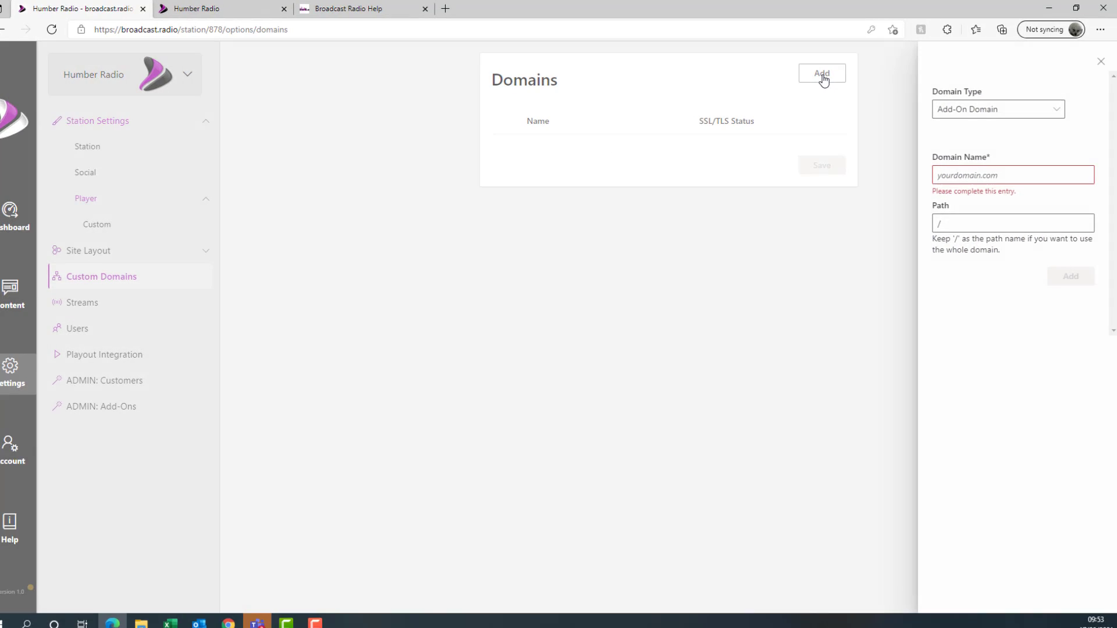
pyautogui.click(982, 113)
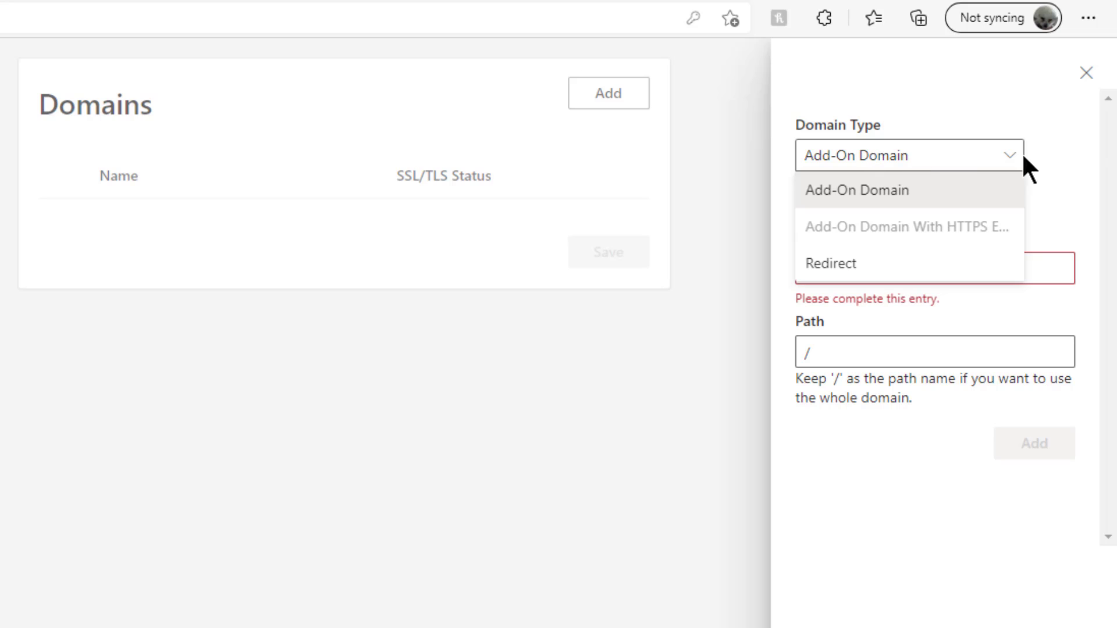
pyautogui.click(959, 169)
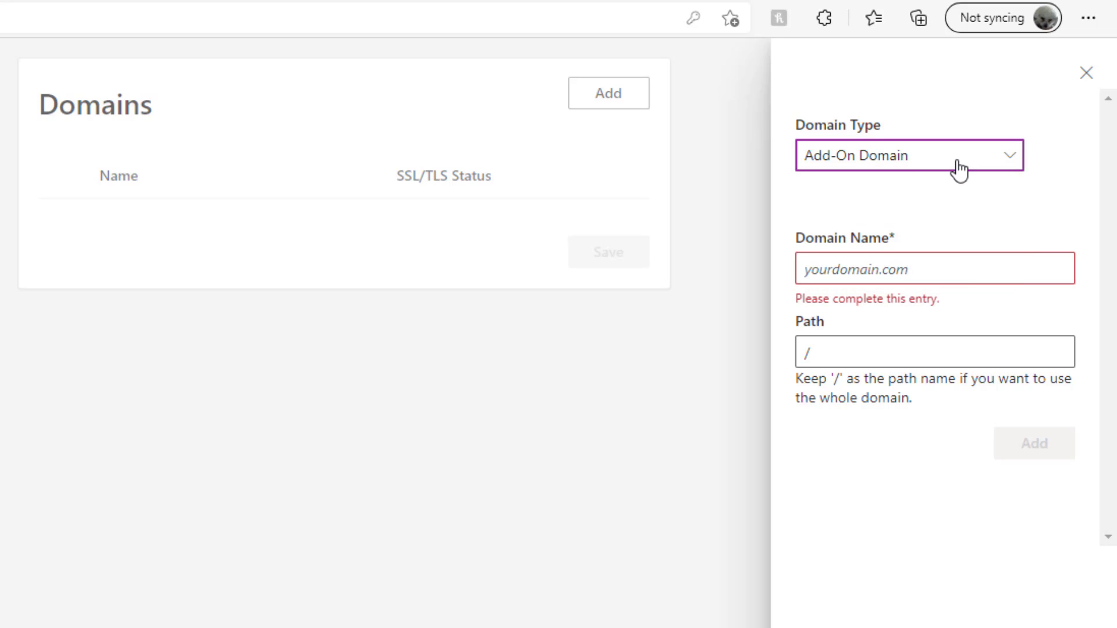
pyautogui.click(952, 270)
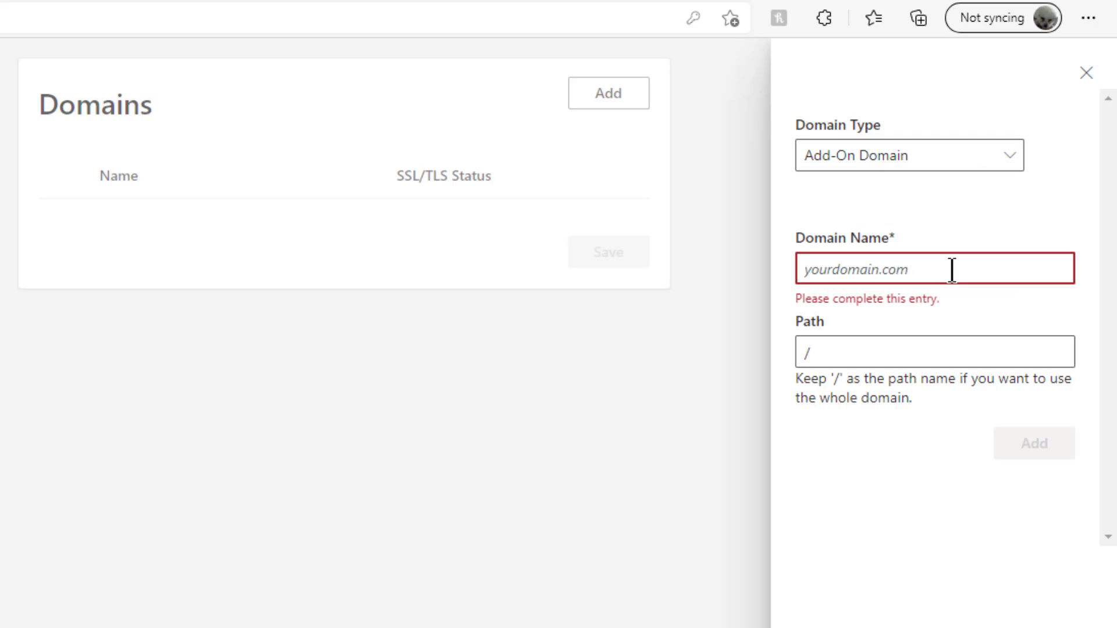
pyautogui.write('humb')
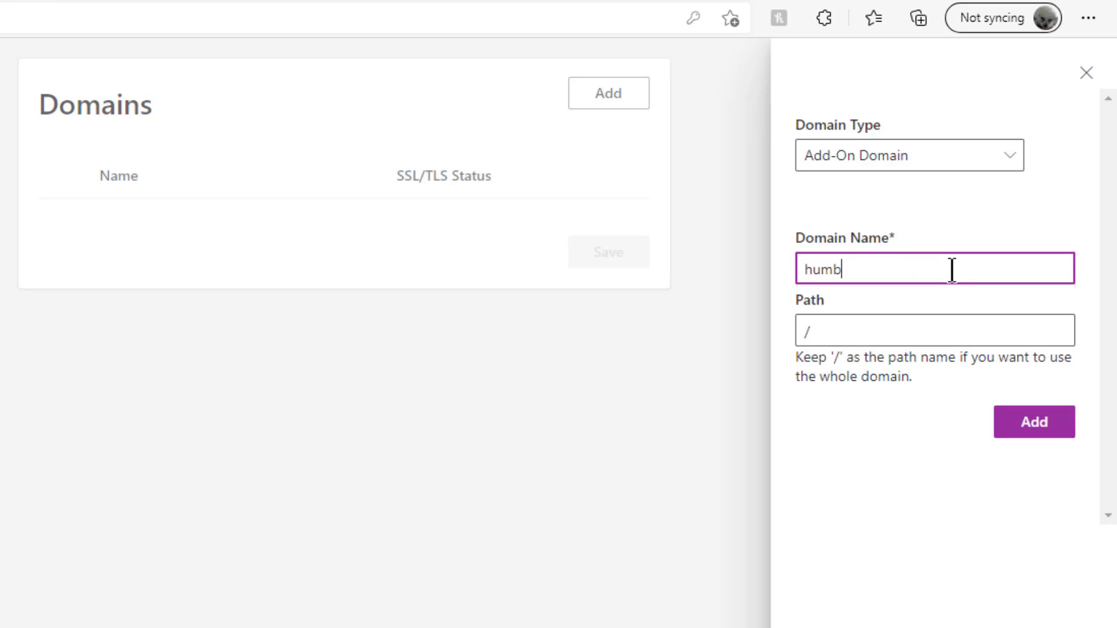
pyautogui.write('erradio.com')
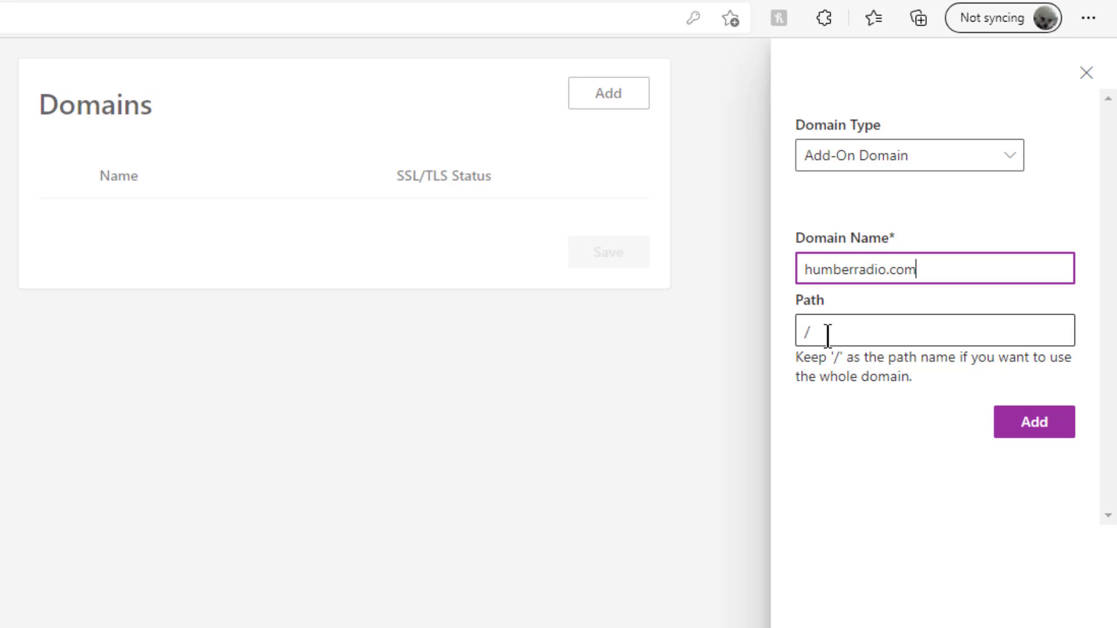
pyautogui.click(1025, 425)
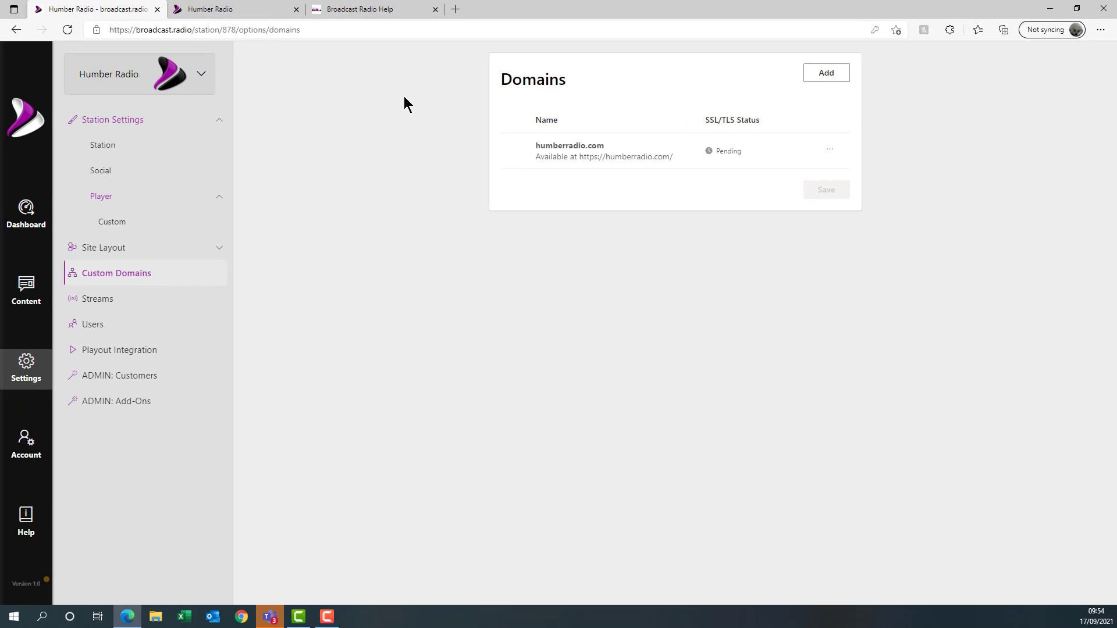
# - Search the help centre for 'domain' and open 'Migrating your Website to broadcast.radio Web'
pyautogui.click(366, 11)
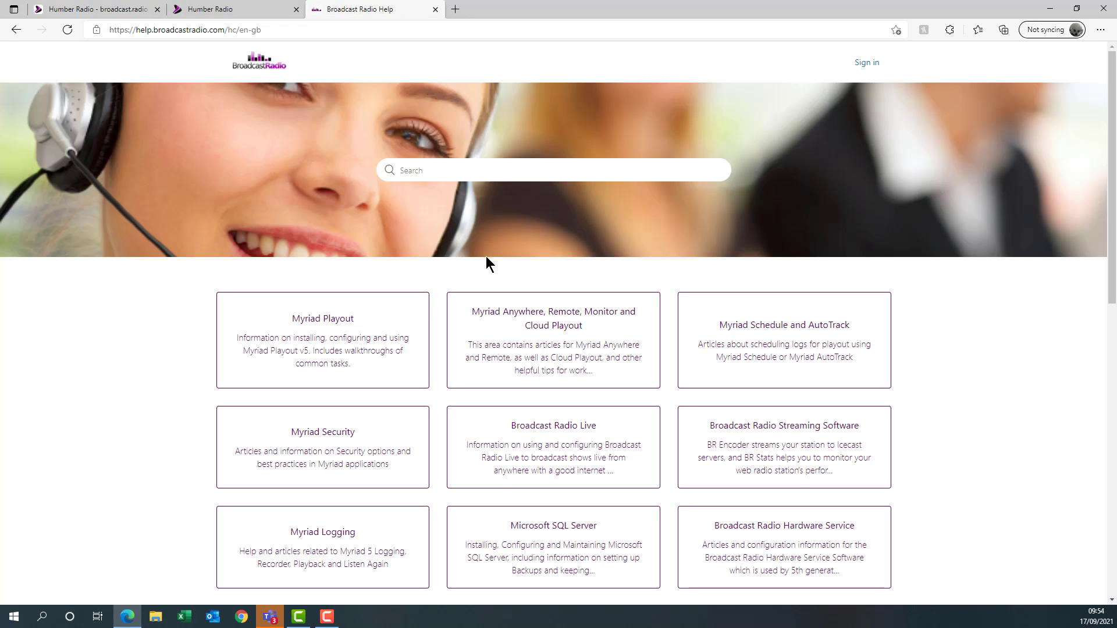
pyautogui.click(443, 173)
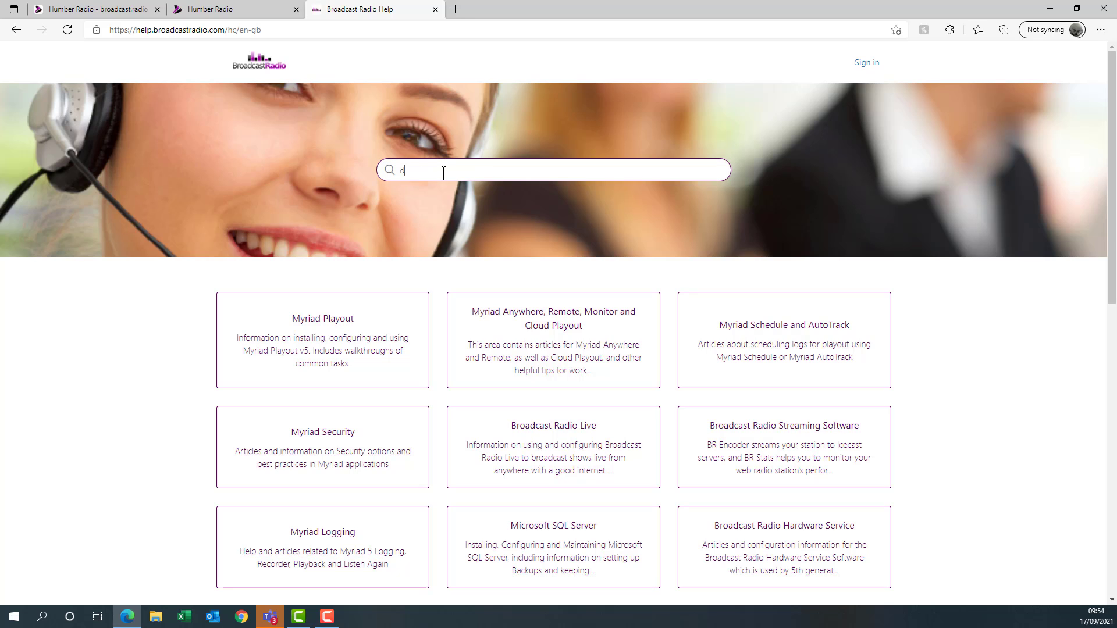
pyautogui.write('domain')
pyautogui.press('Return')
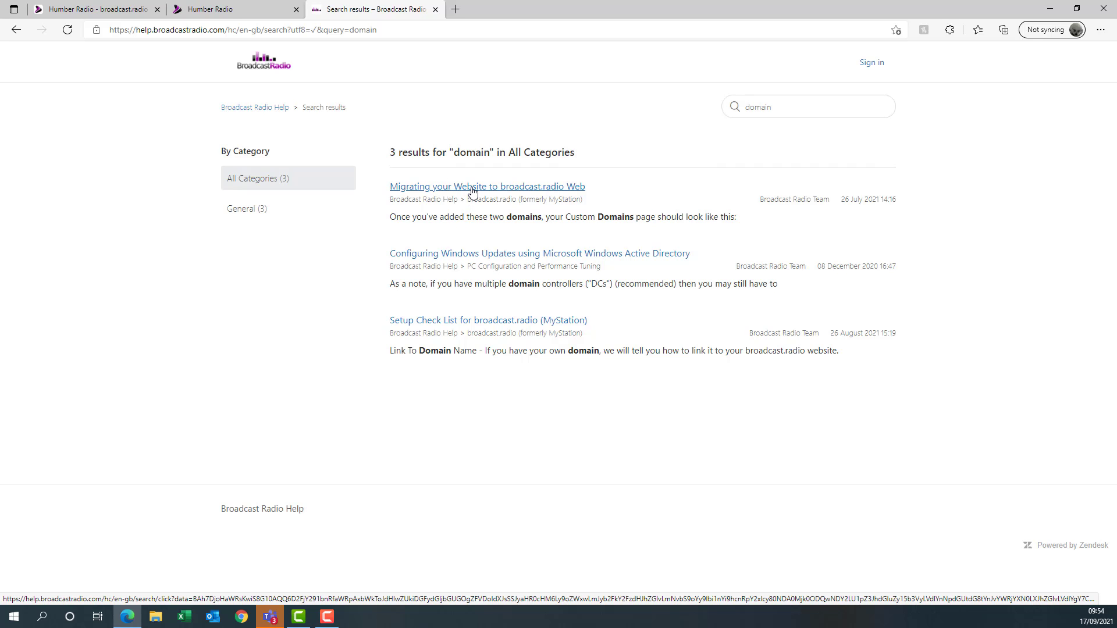
pyautogui.click(473, 187)
# - Scroll to the DNS records: A records 194.146.44.246 and 87.117.222.111, CNAME on.broadcast.radio
pyautogui.scroll(-5, 519, 267)
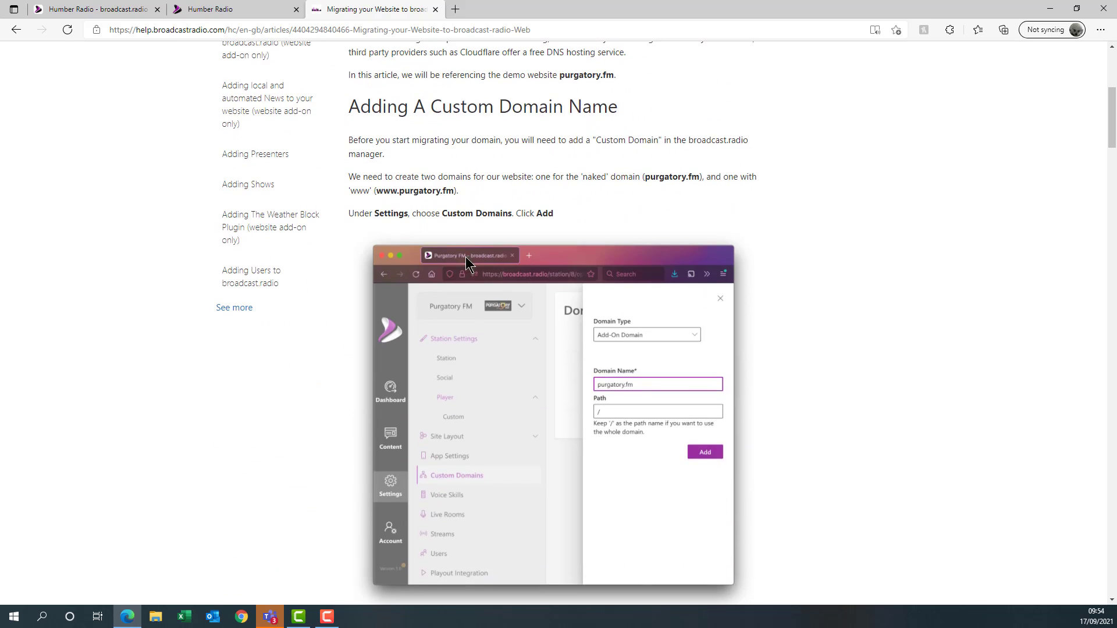
pyautogui.scroll(-5, 550, 231)
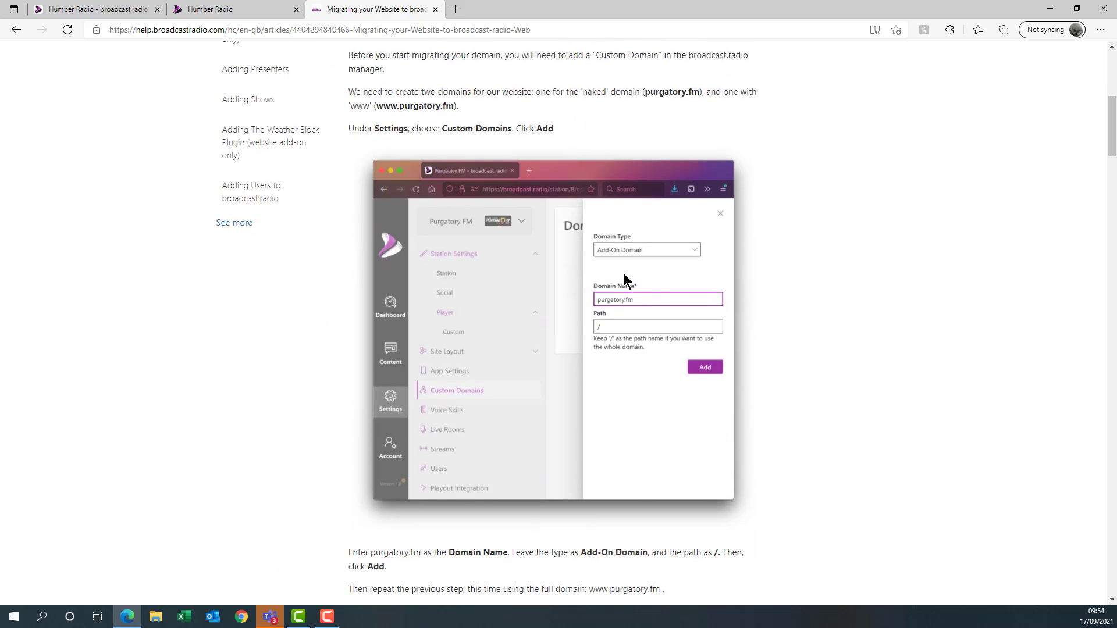
pyautogui.scroll(2, 564, 229)
pyautogui.scroll(-8, 506, 232)
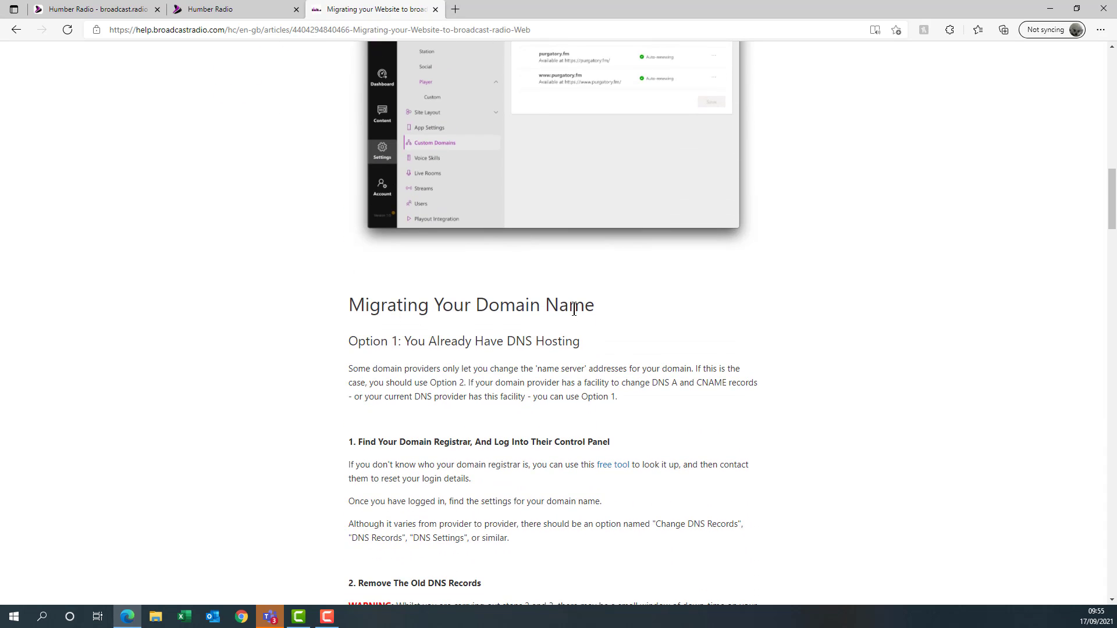
pyautogui.scroll(-3, 578, 302)
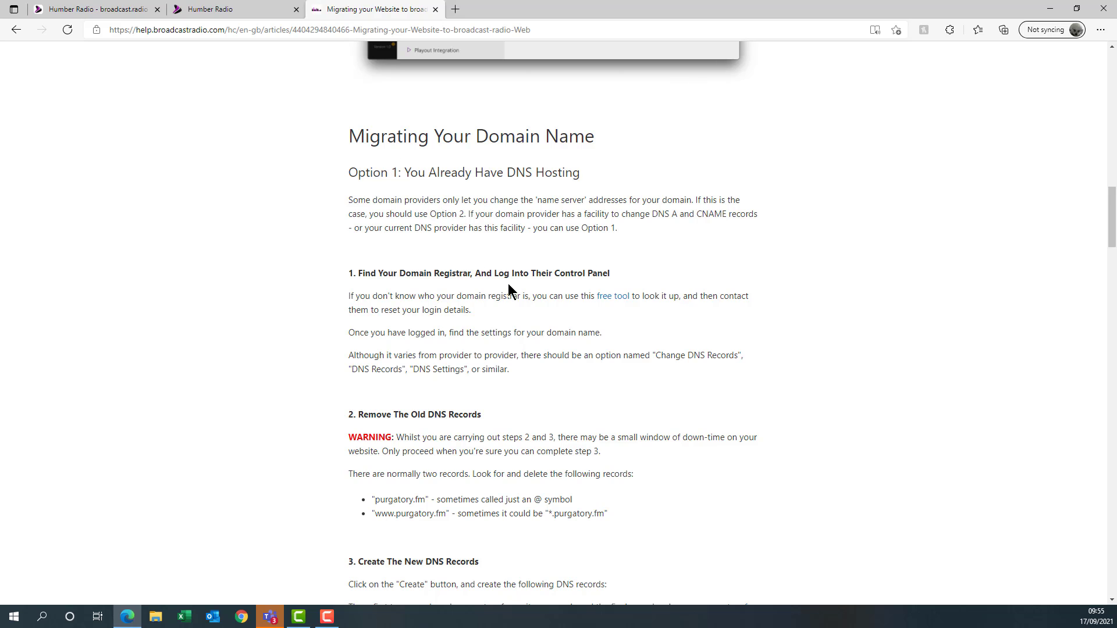
pyautogui.scroll(-1, 509, 280)
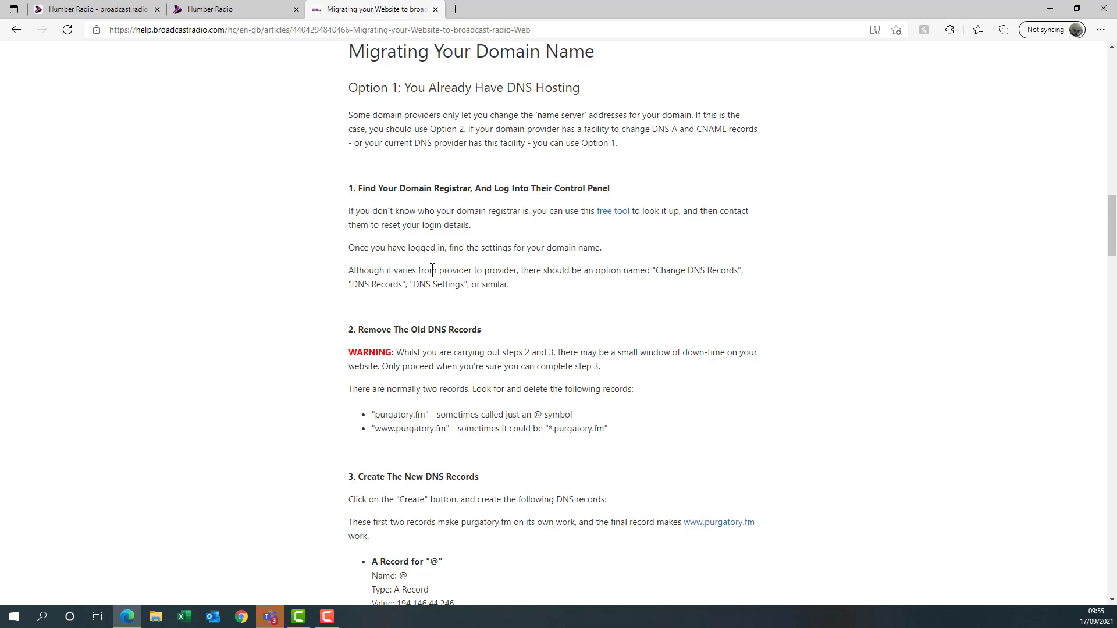
pyautogui.scroll(-3, 432, 270)
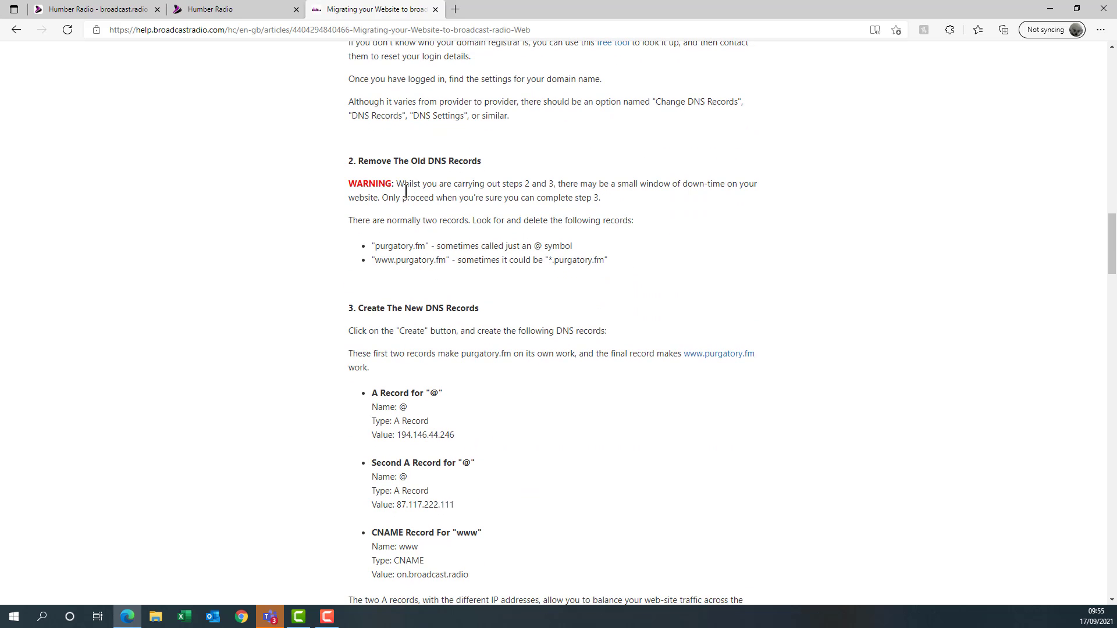
pyautogui.scroll(-2, 426, 248)
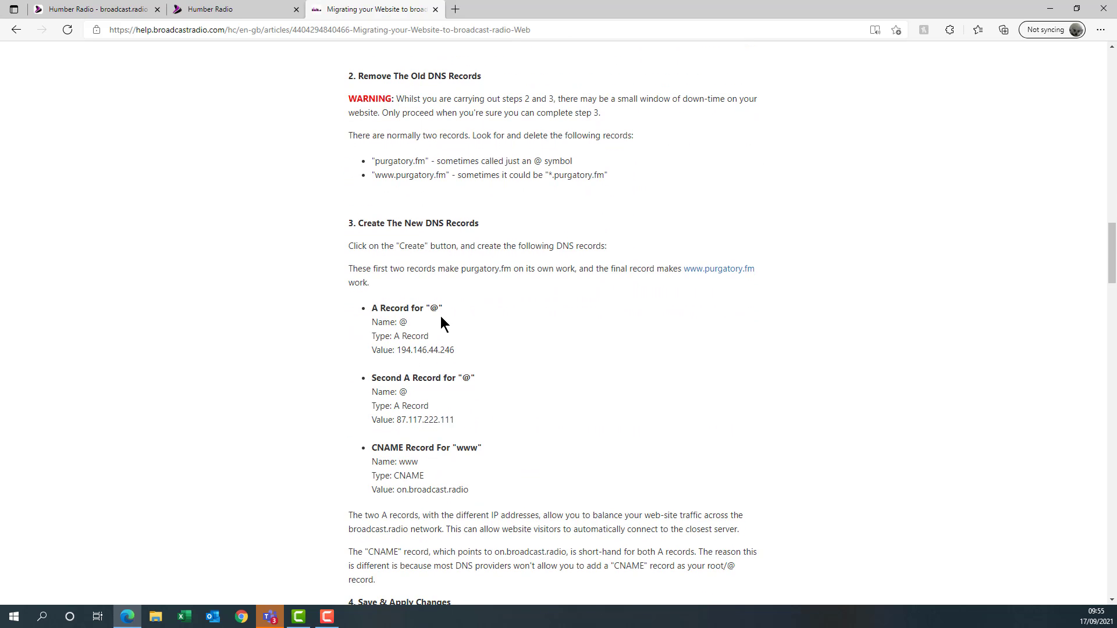
pyautogui.scroll(-2, 442, 324)
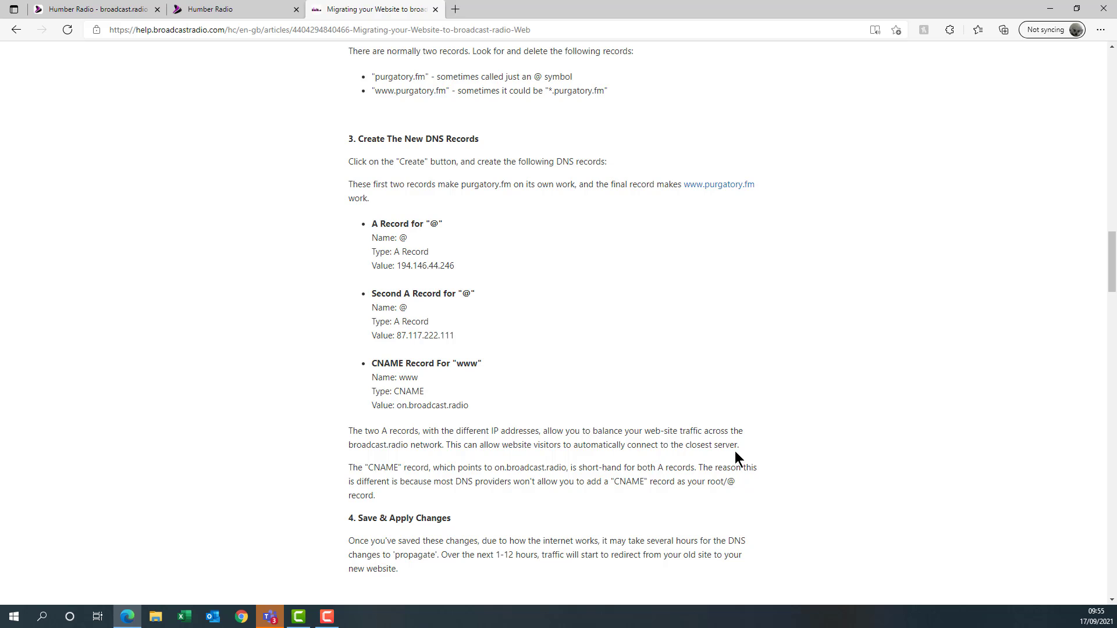
pyautogui.scroll(-2, 737, 450)
pyautogui.scroll(2, 736, 449)
pyautogui.scroll(-1, 488, 459)
pyautogui.scroll(1, 486, 426)
pyautogui.scroll(-1, 491, 425)
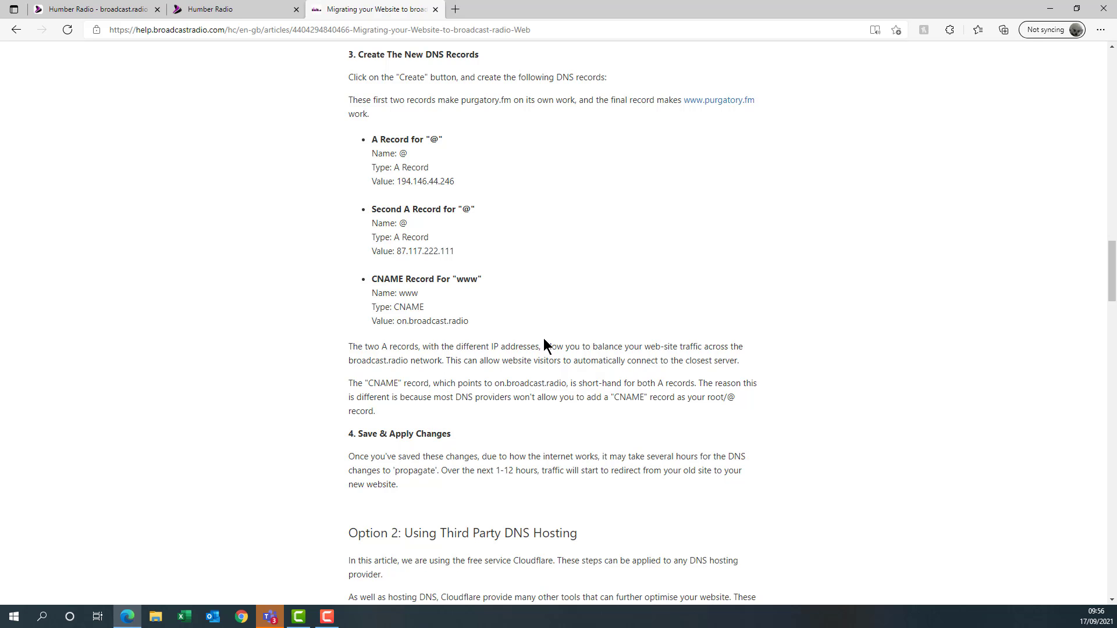
pyautogui.scroll(-1, 544, 344)
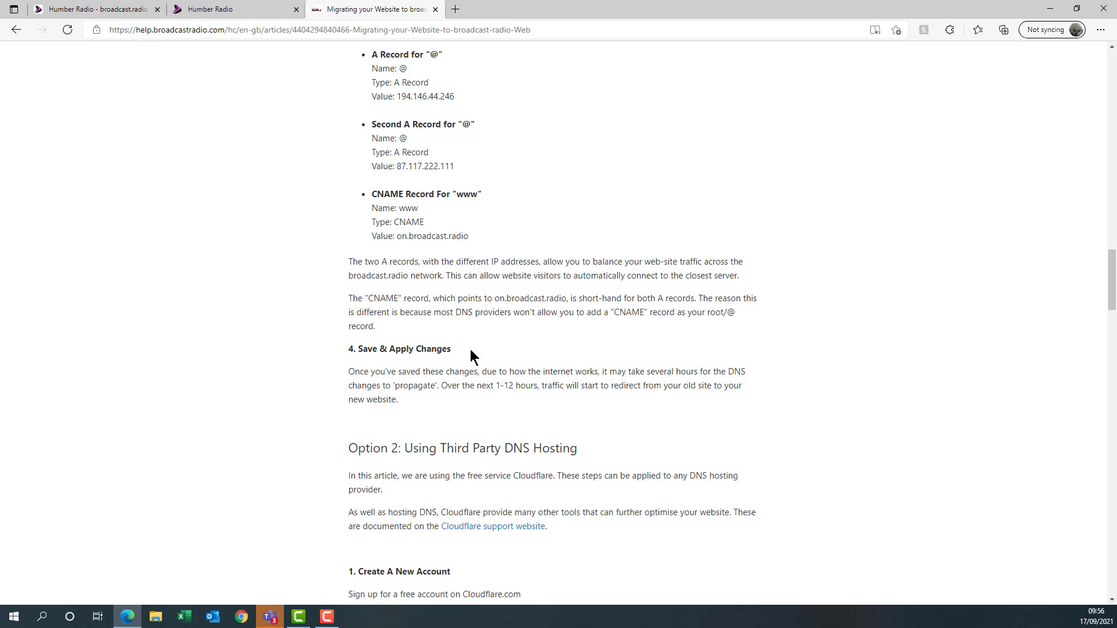
pyautogui.scroll(-5, 532, 351)
pyautogui.scroll(2, 591, 323)
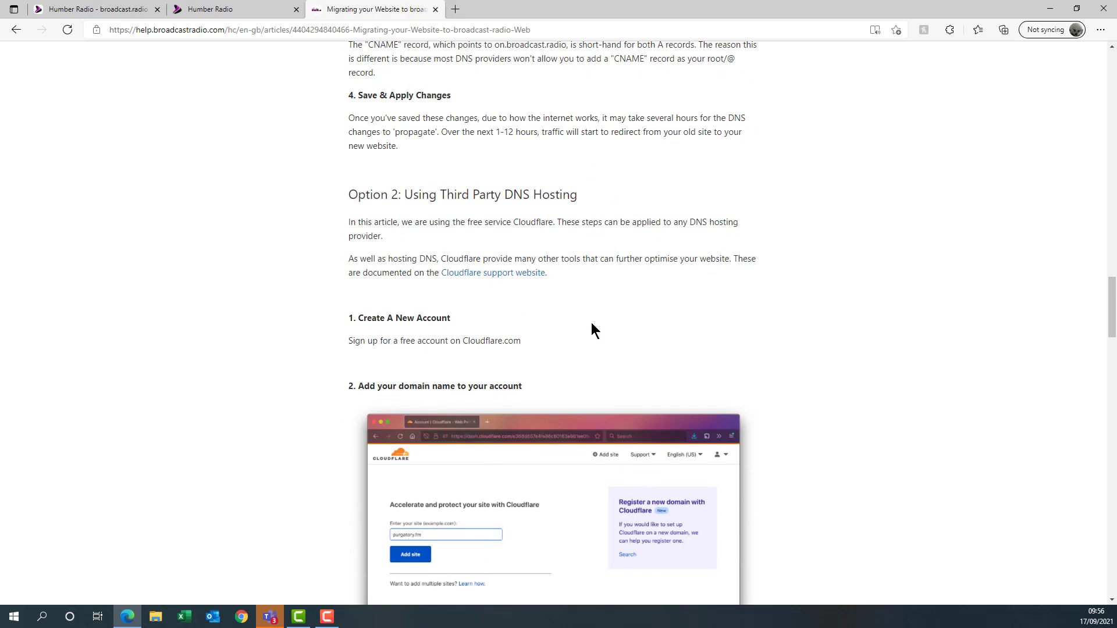
pyautogui.scroll(-7, 613, 332)
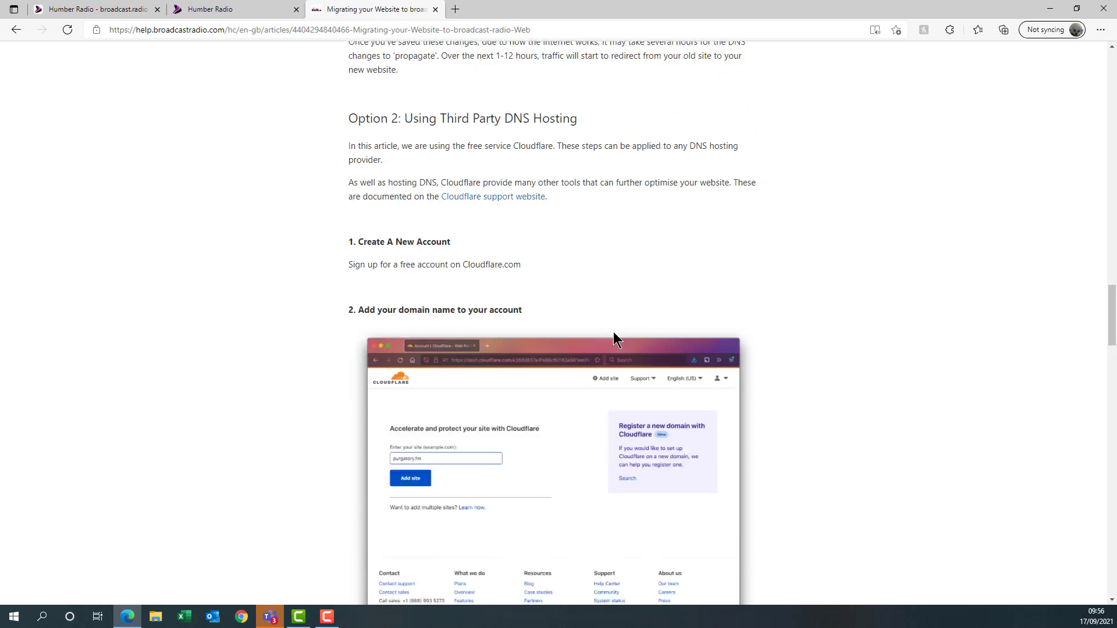
pyautogui.scroll(15, 609, 329)
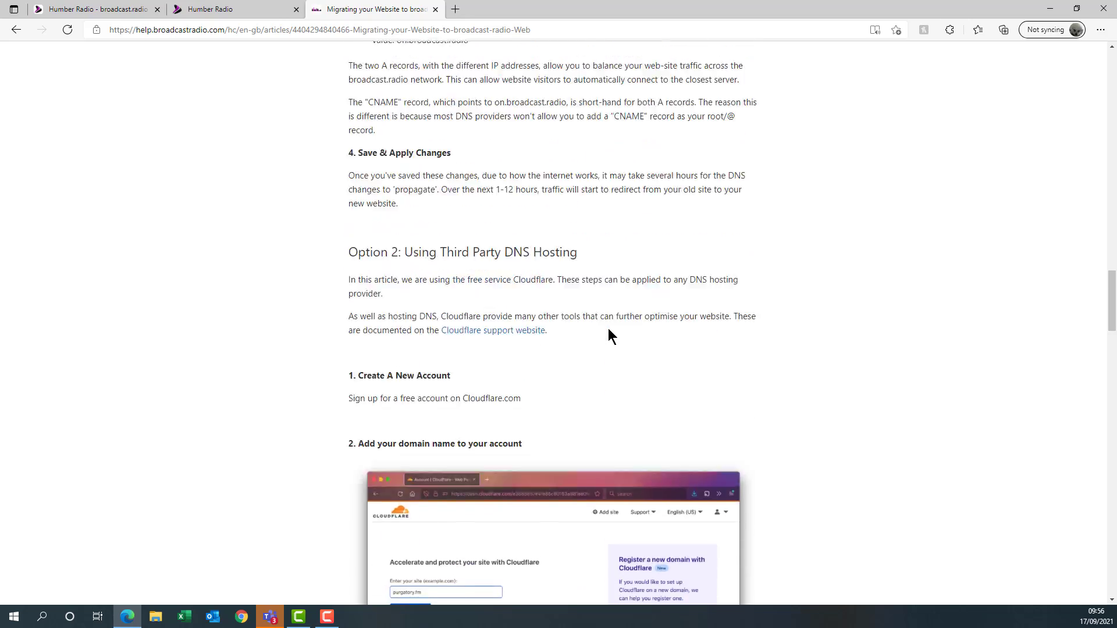
pyautogui.scroll(15, 612, 359)
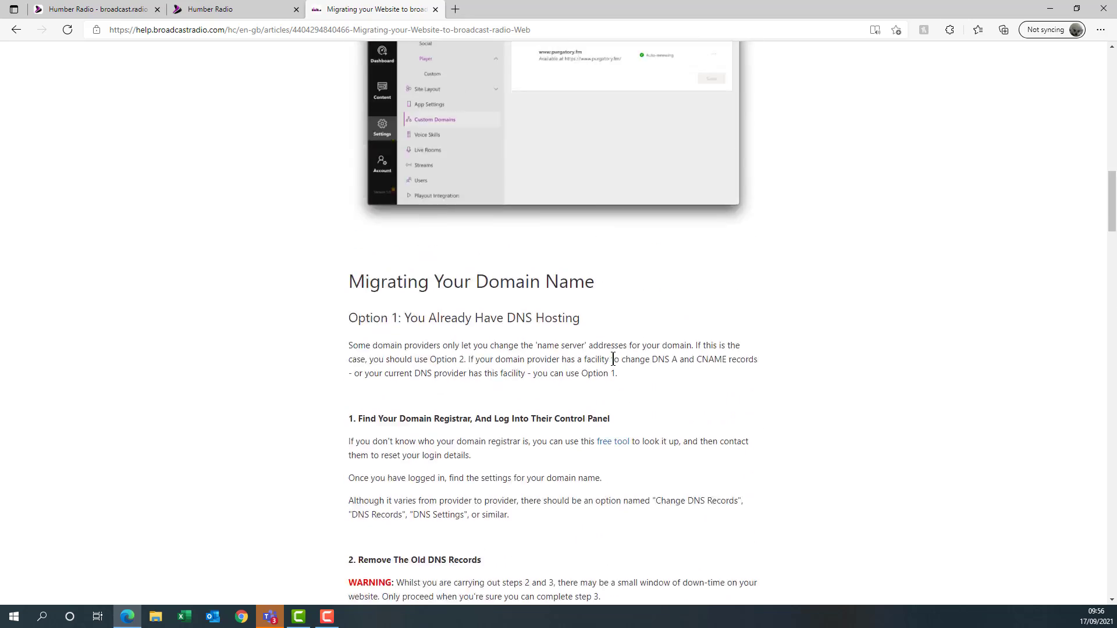
pyautogui.scroll(4, 399, 253)
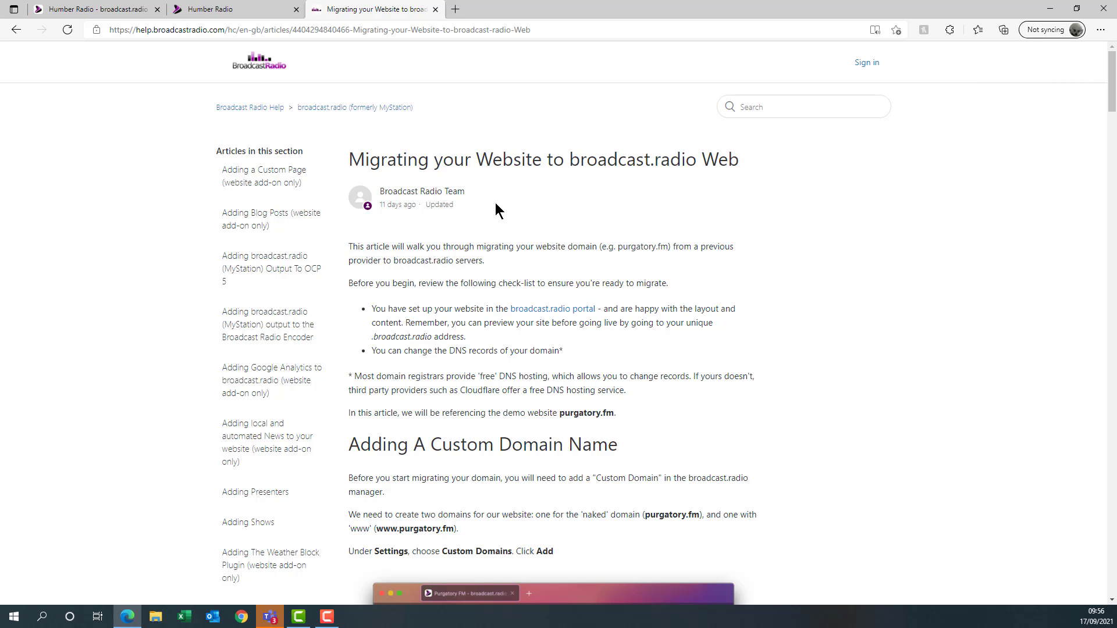
pyautogui.scroll(-5, 495, 204)
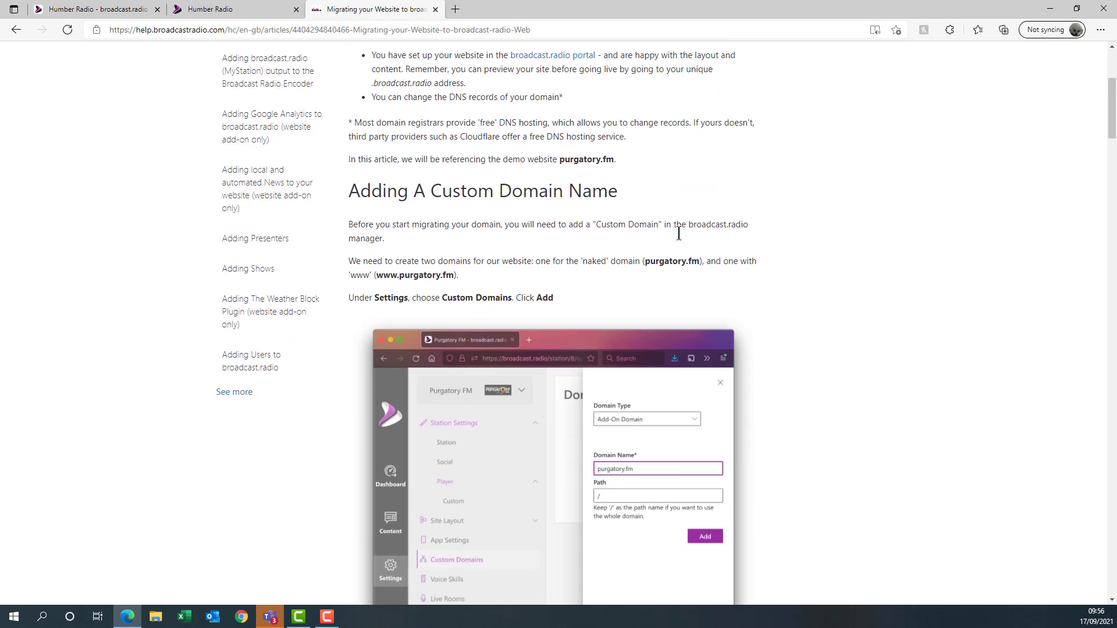
pyautogui.scroll(5, 706, 233)
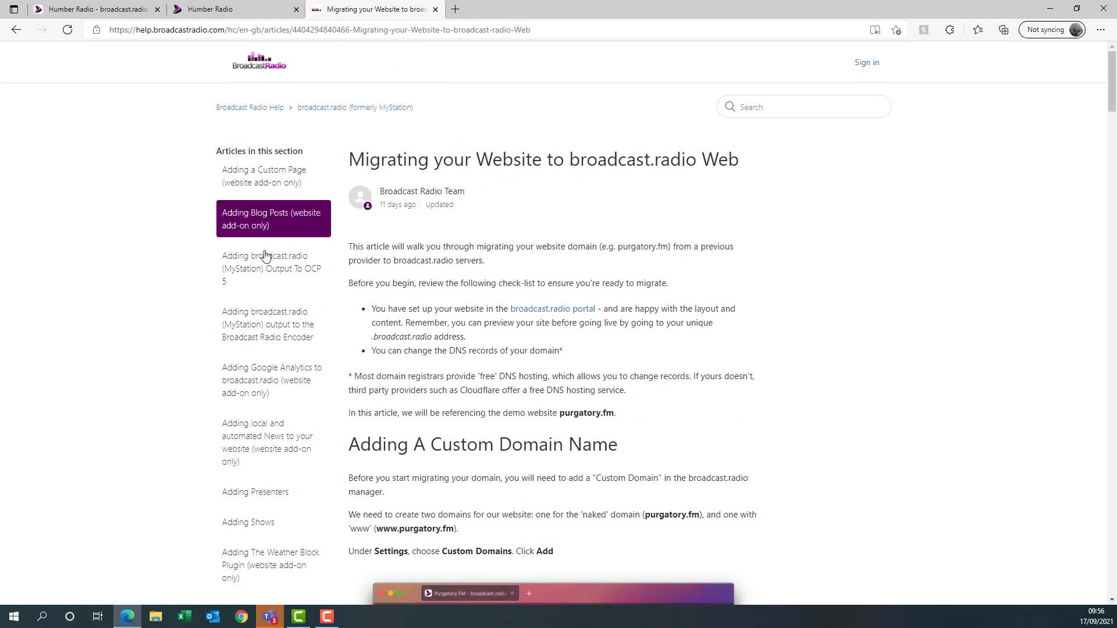